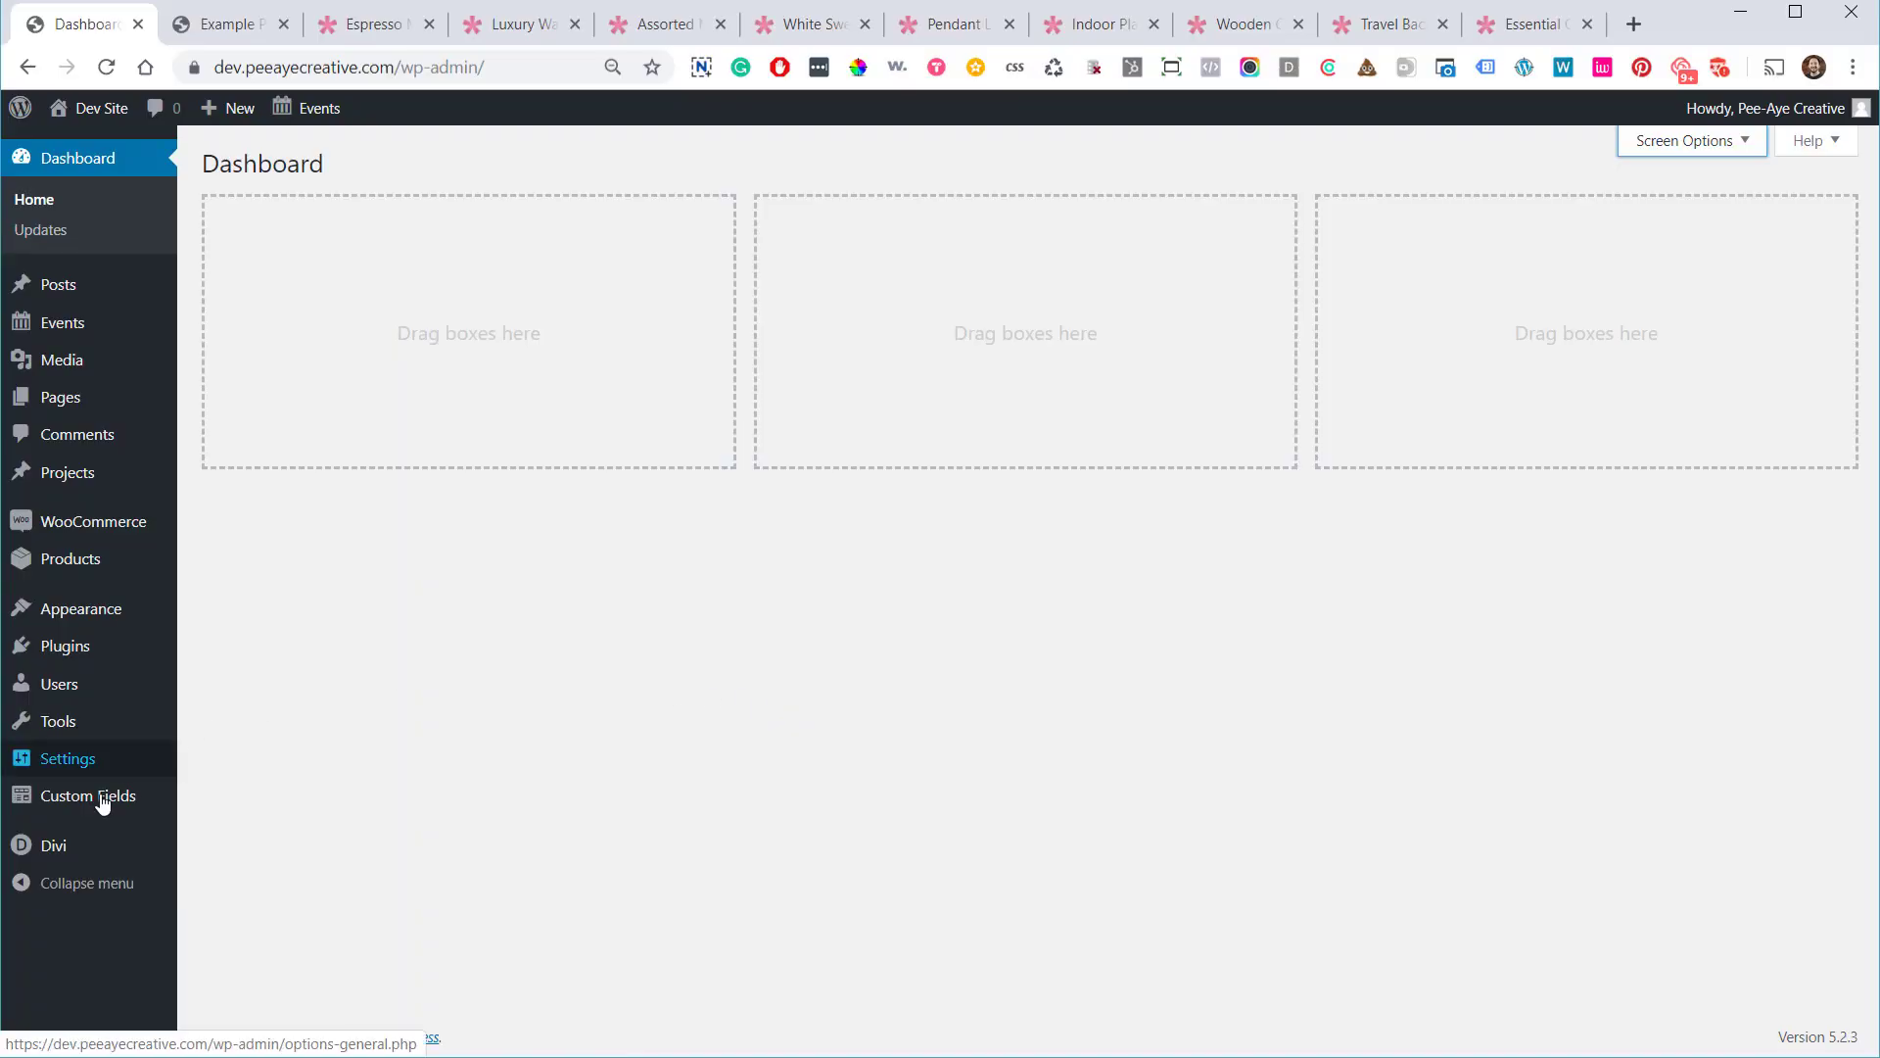
Open the Builder settings in Divi's Theme Options and choose Build From Scratch as the Product Content default
mouse_move(50, 850)
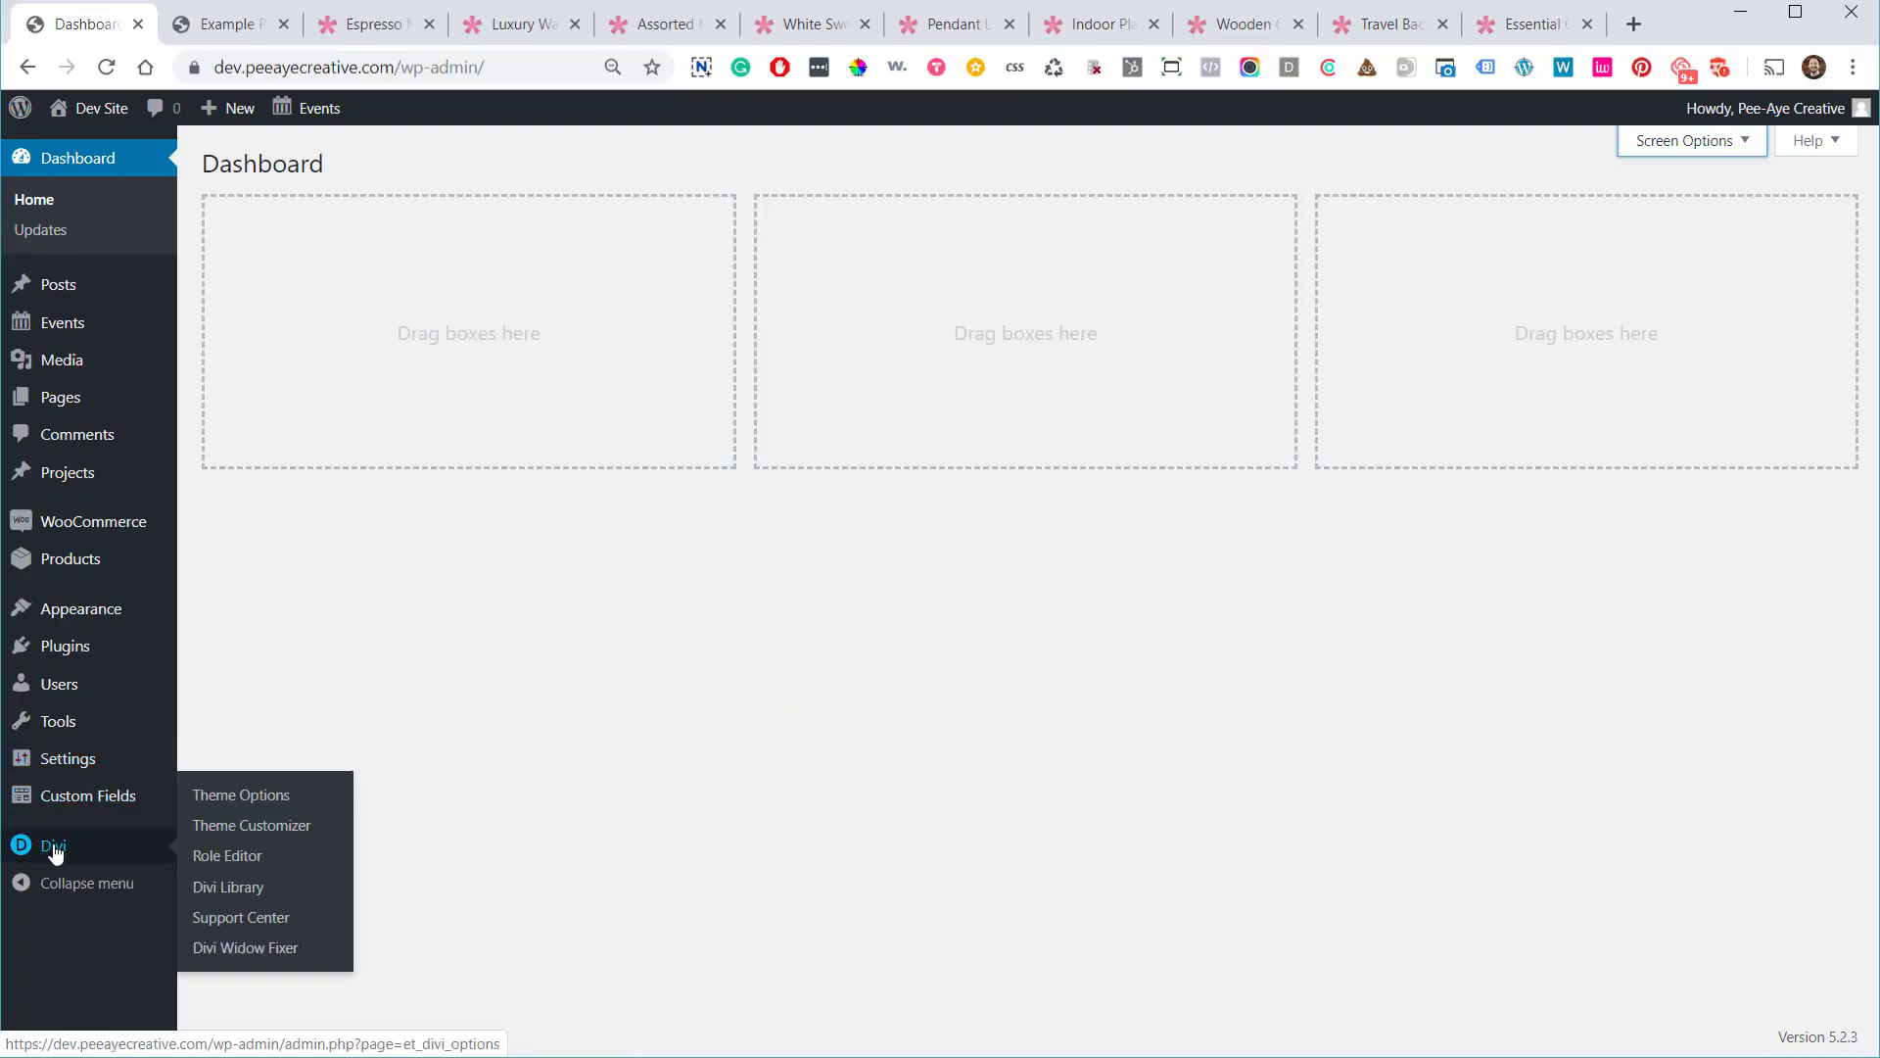
click(249, 803)
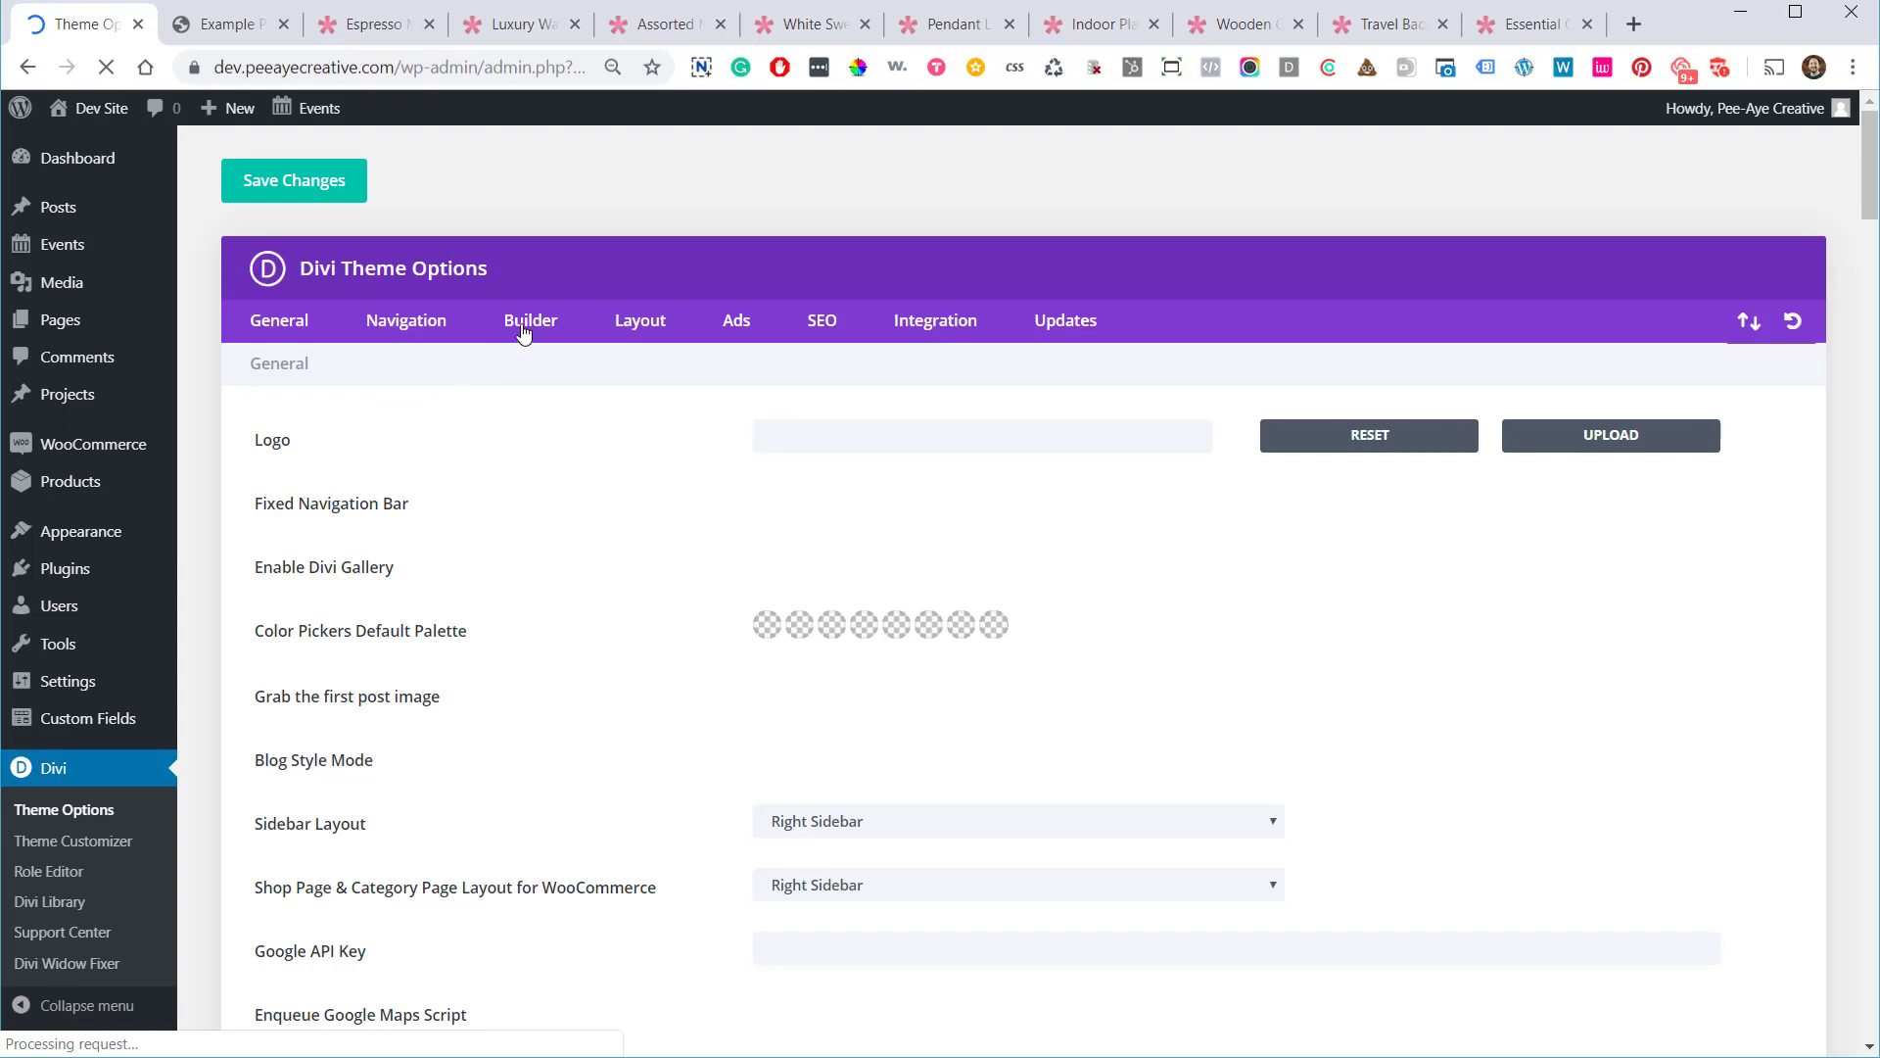
click(524, 333)
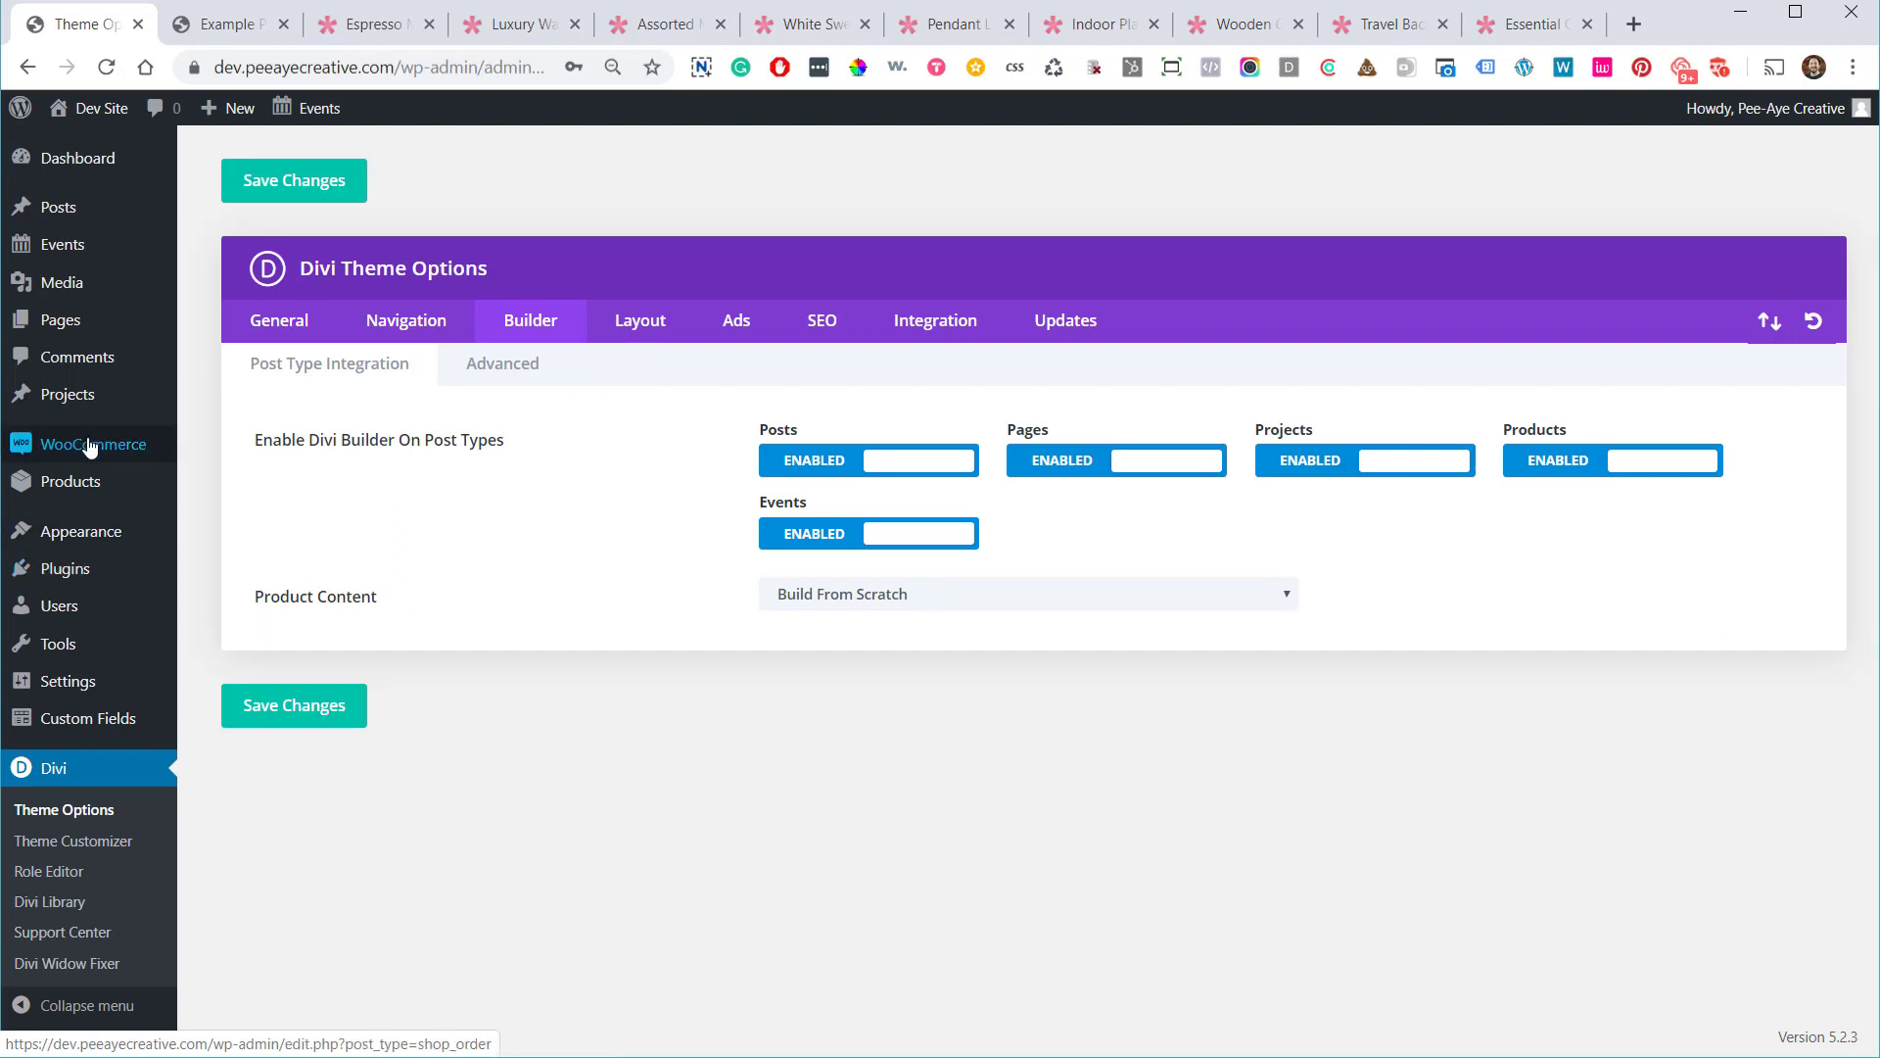
mouse_move(86, 449)
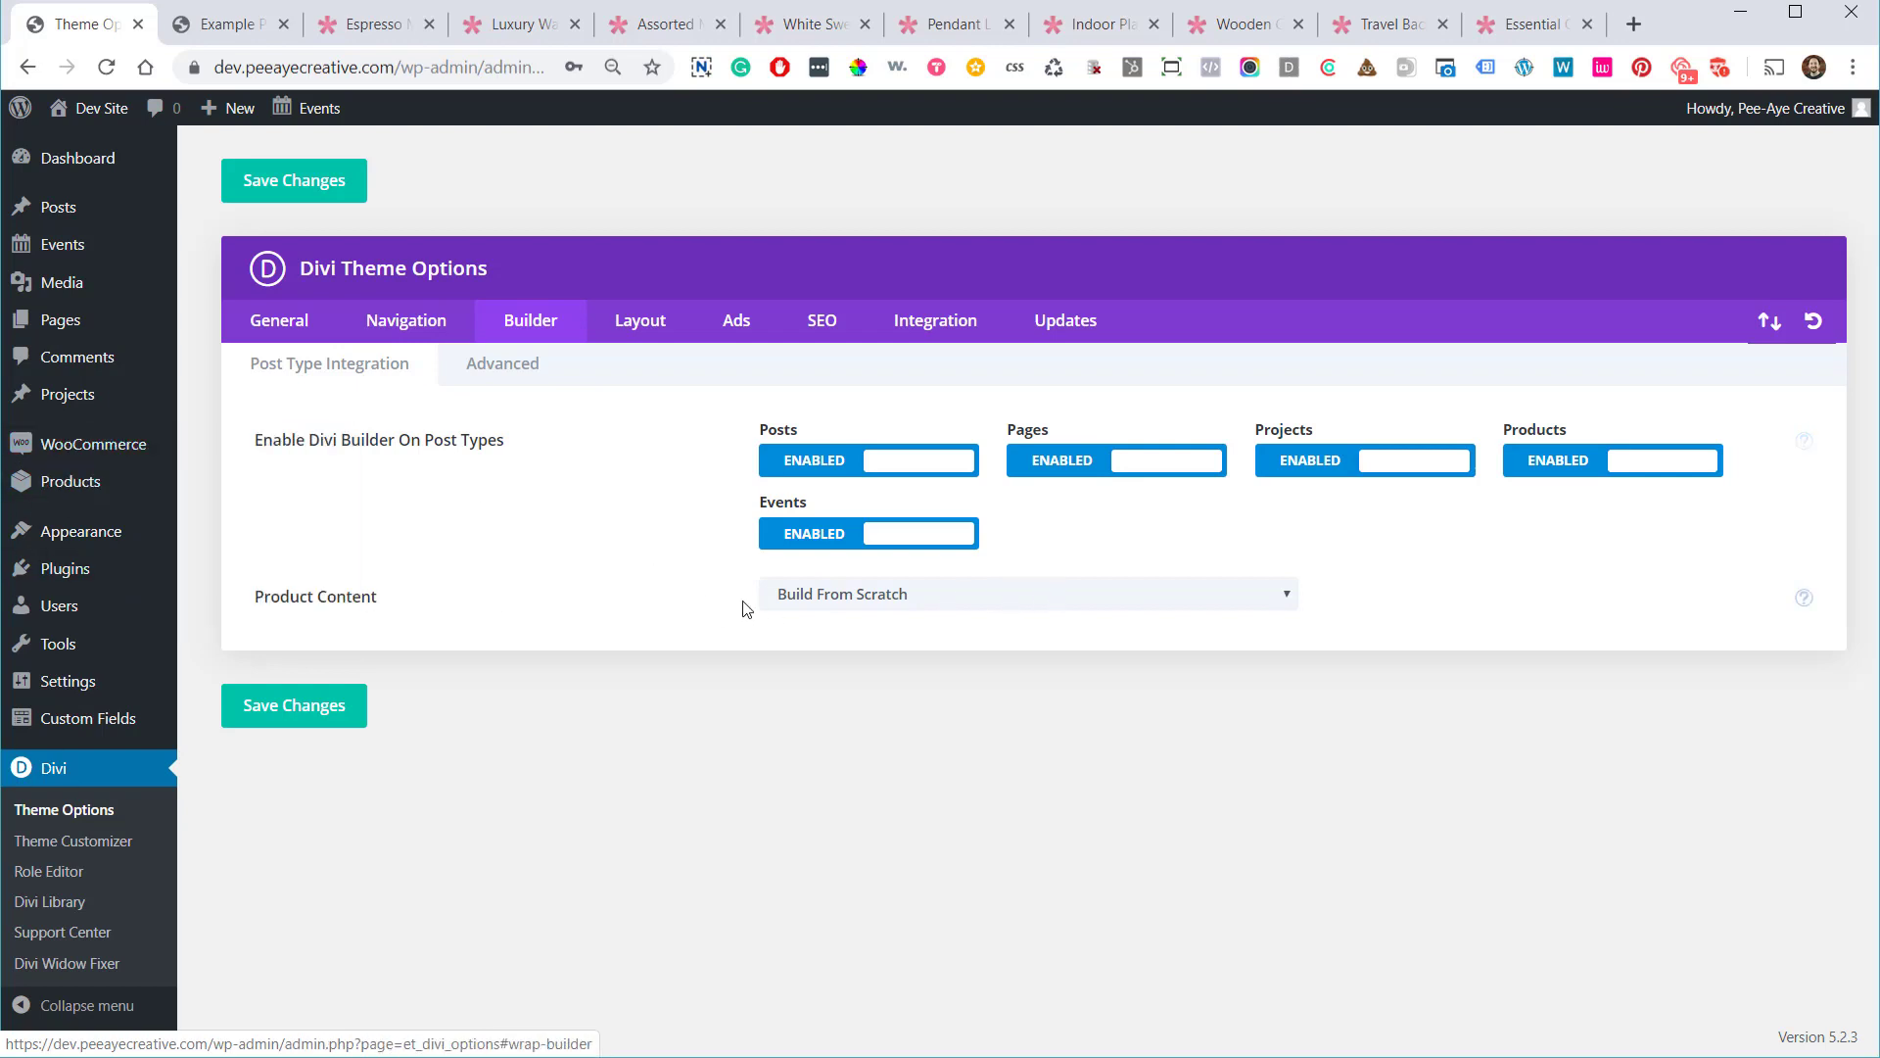
click(874, 599)
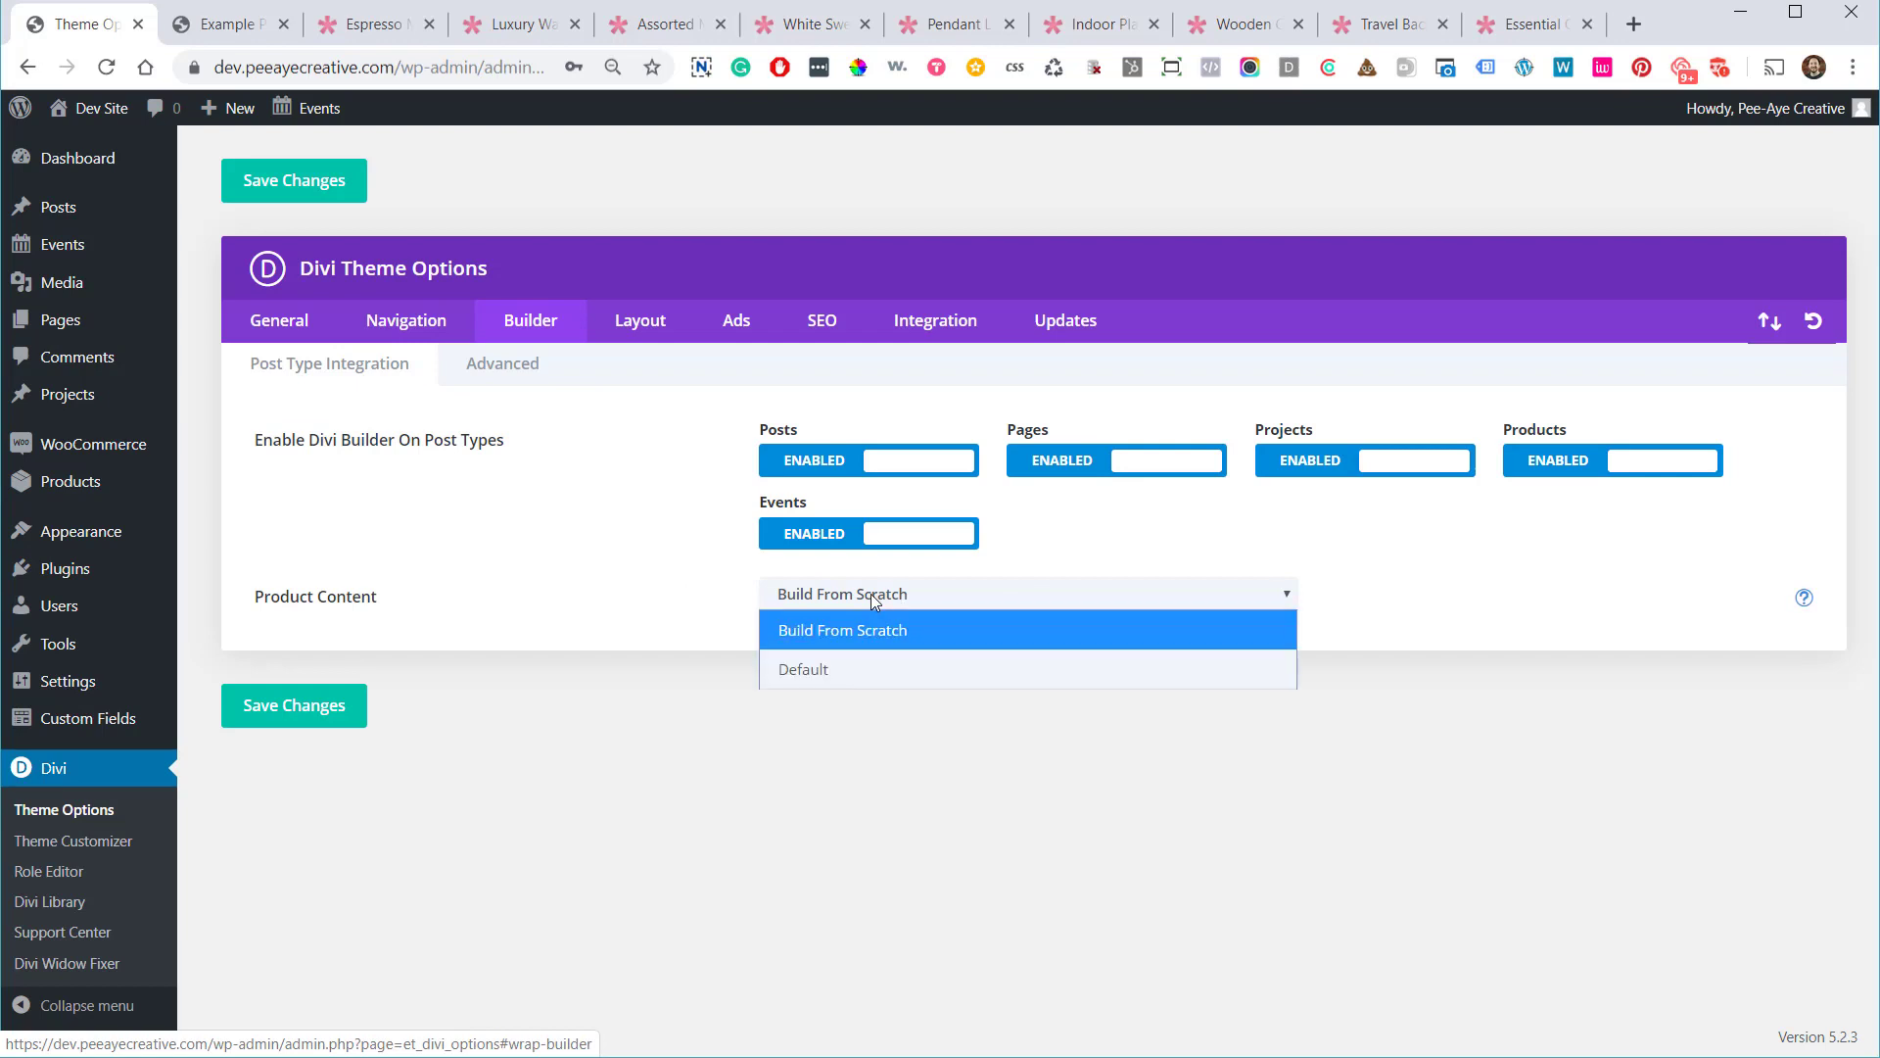
click(808, 634)
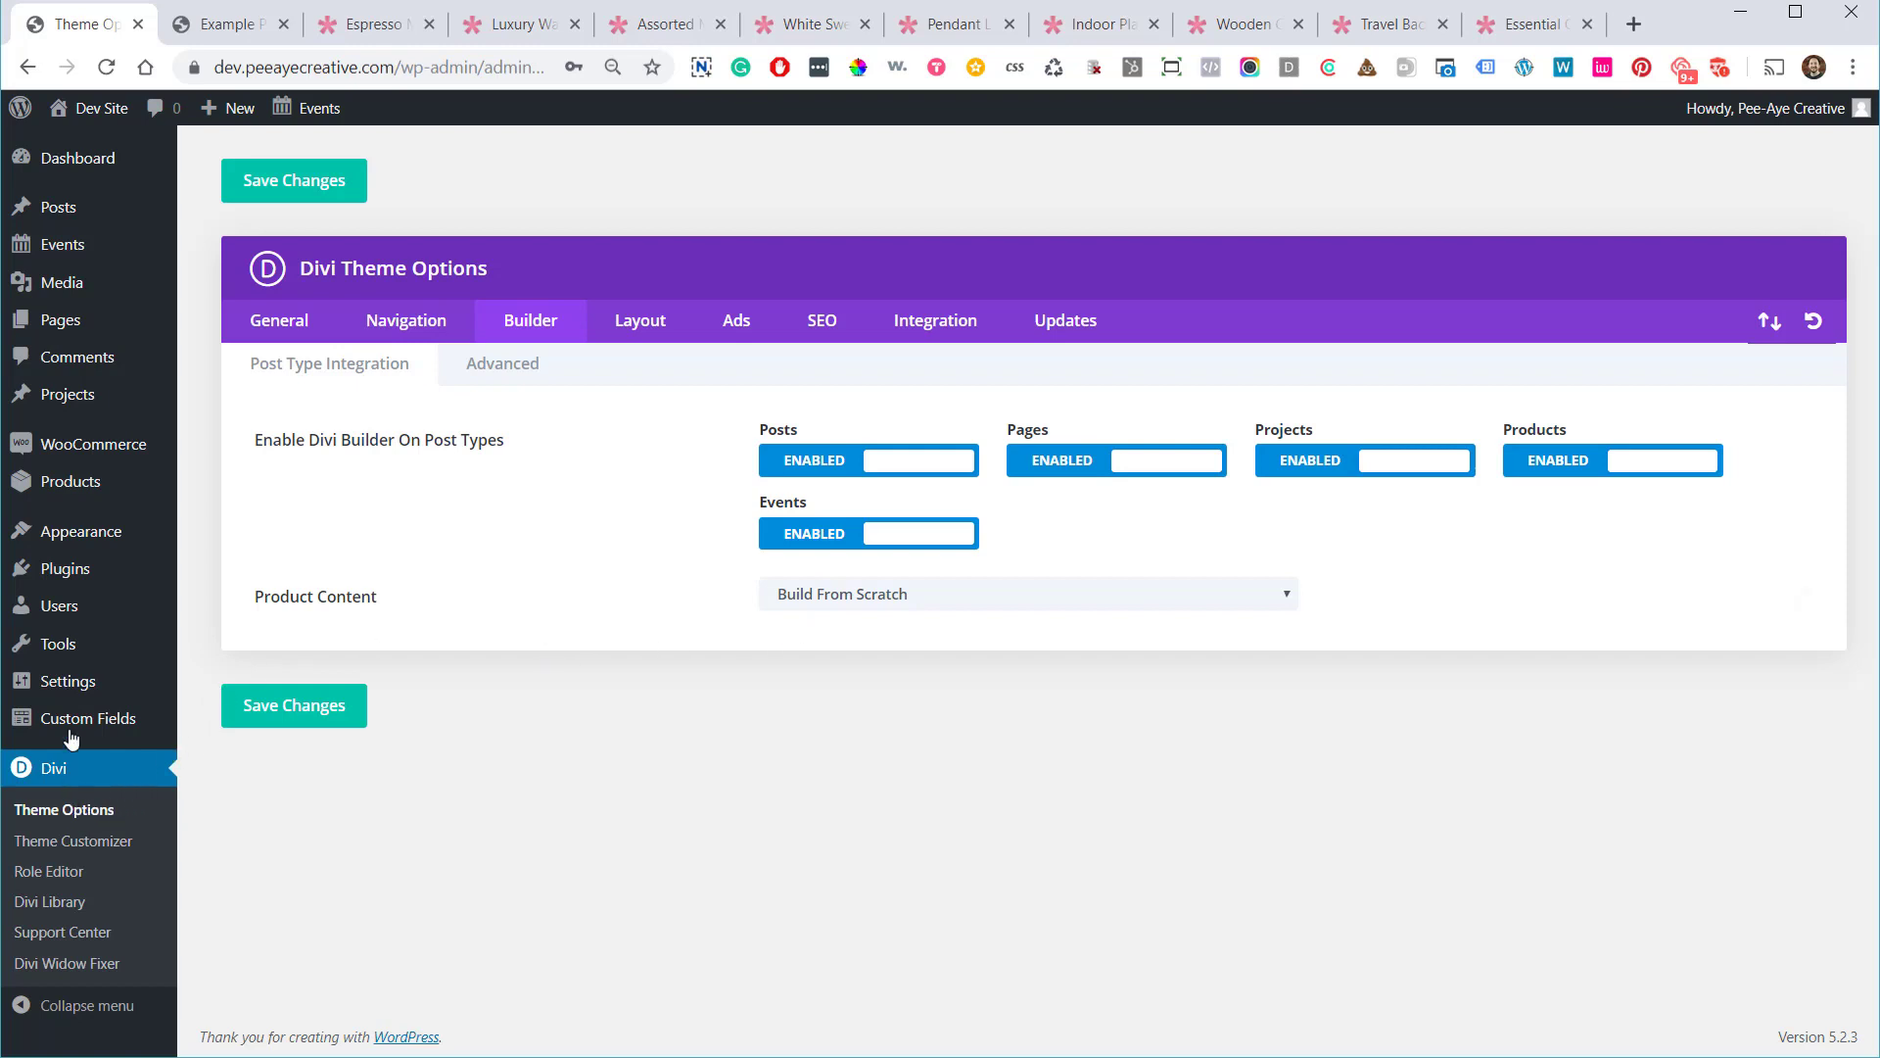
Examine the standard front-end layout of the Example Product Name #3 page, from its images to its related products
click(230, 27)
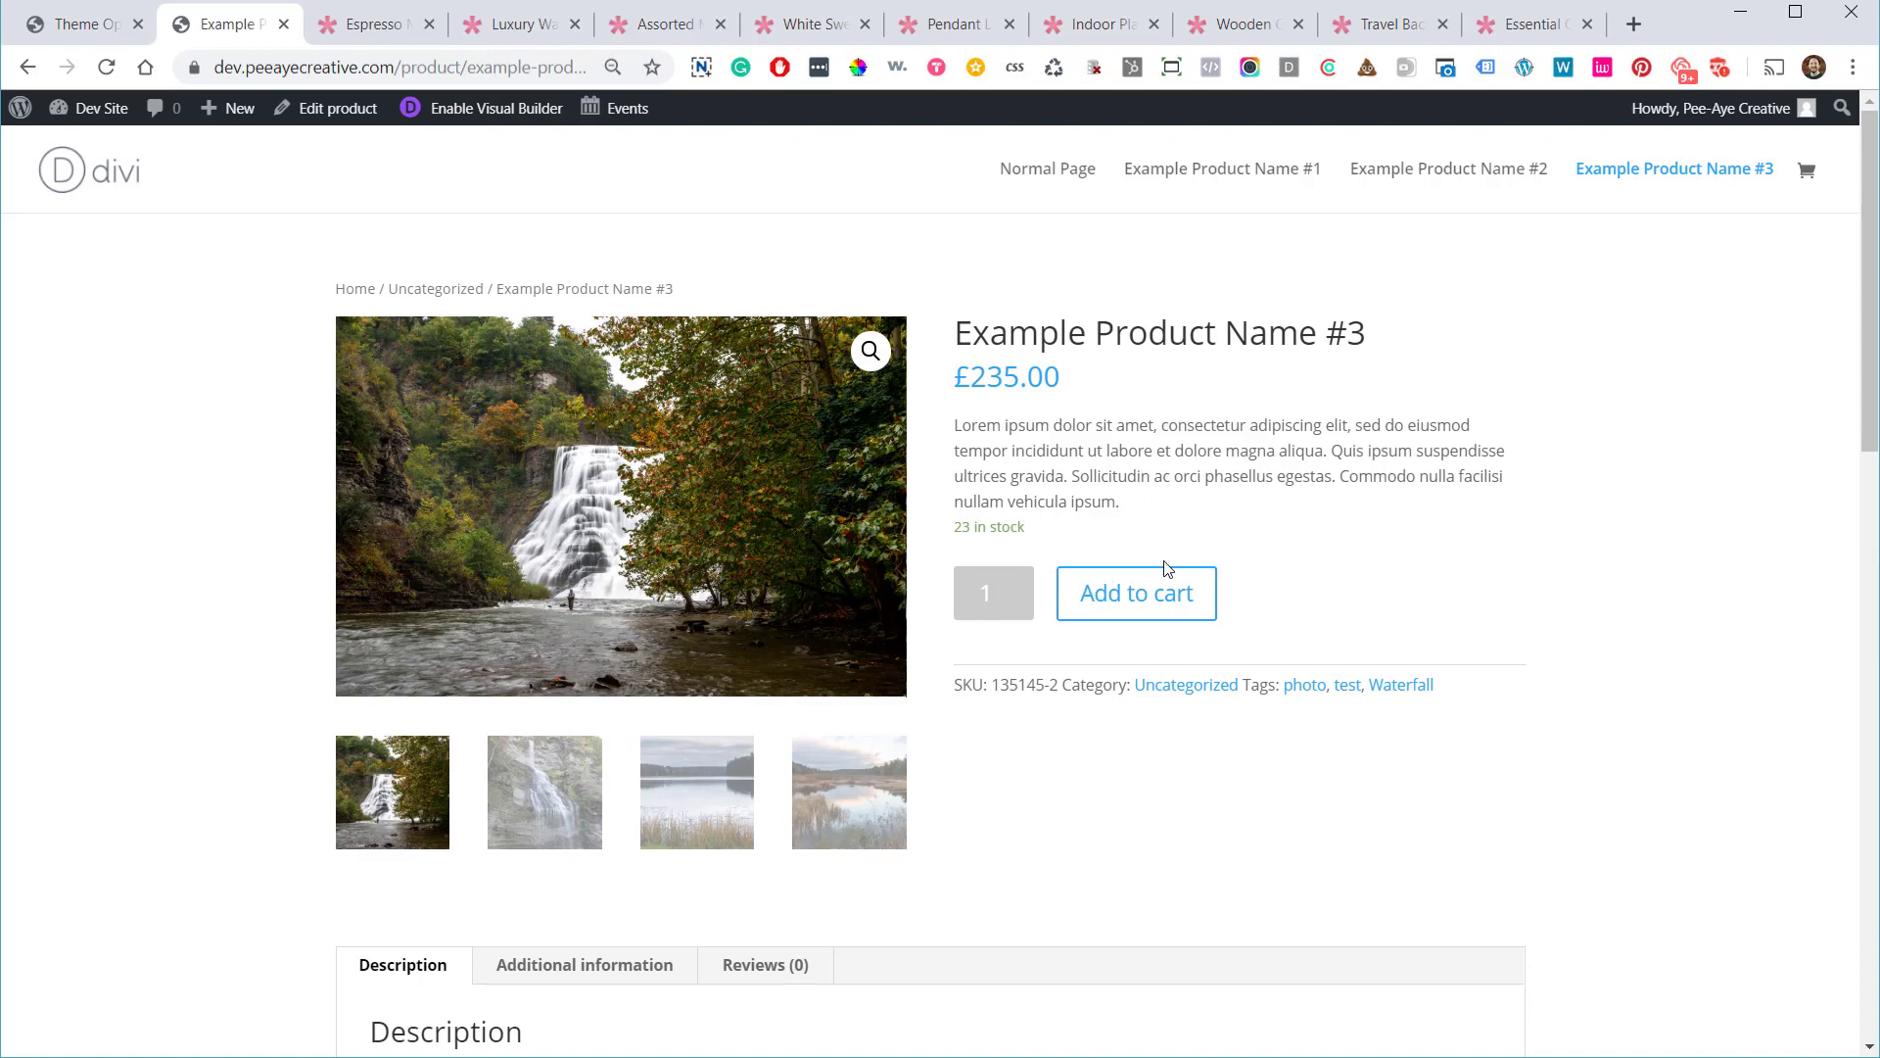
scroll(1165, 569, down, 15)
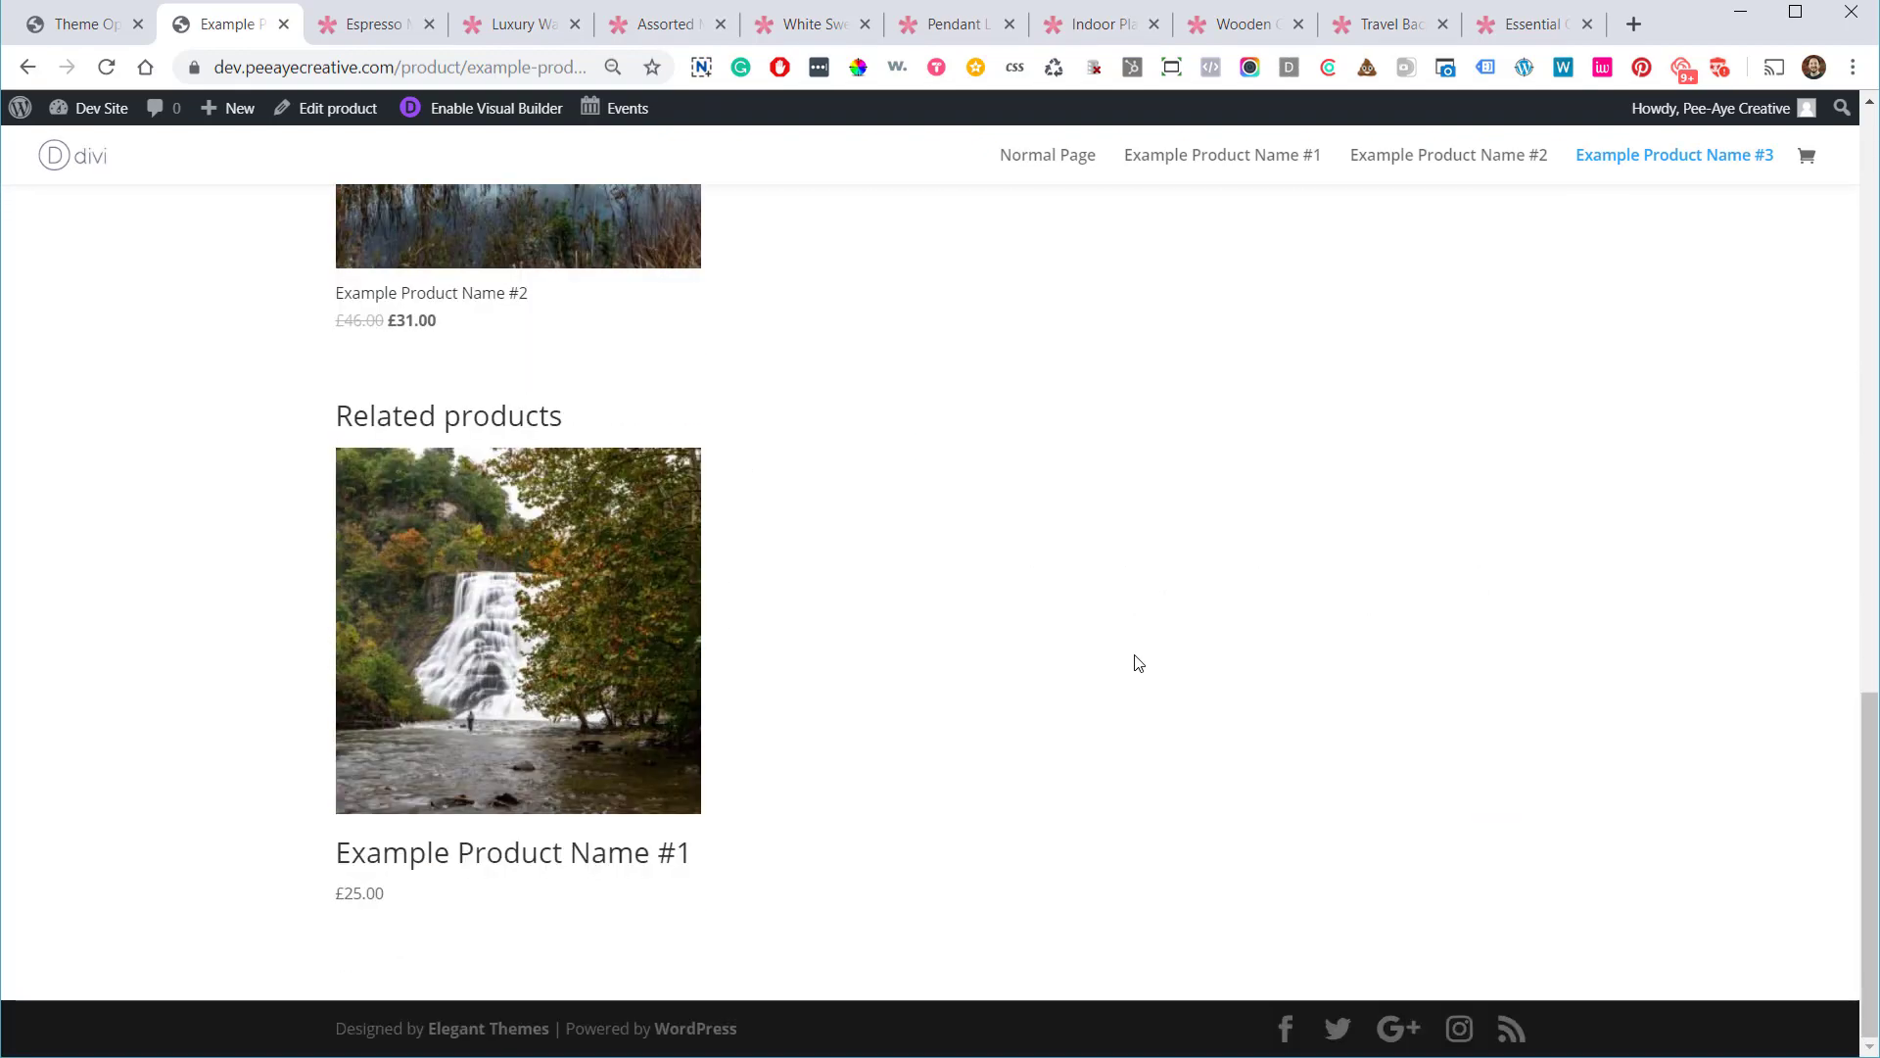
scroll(923, 681, up, 12)
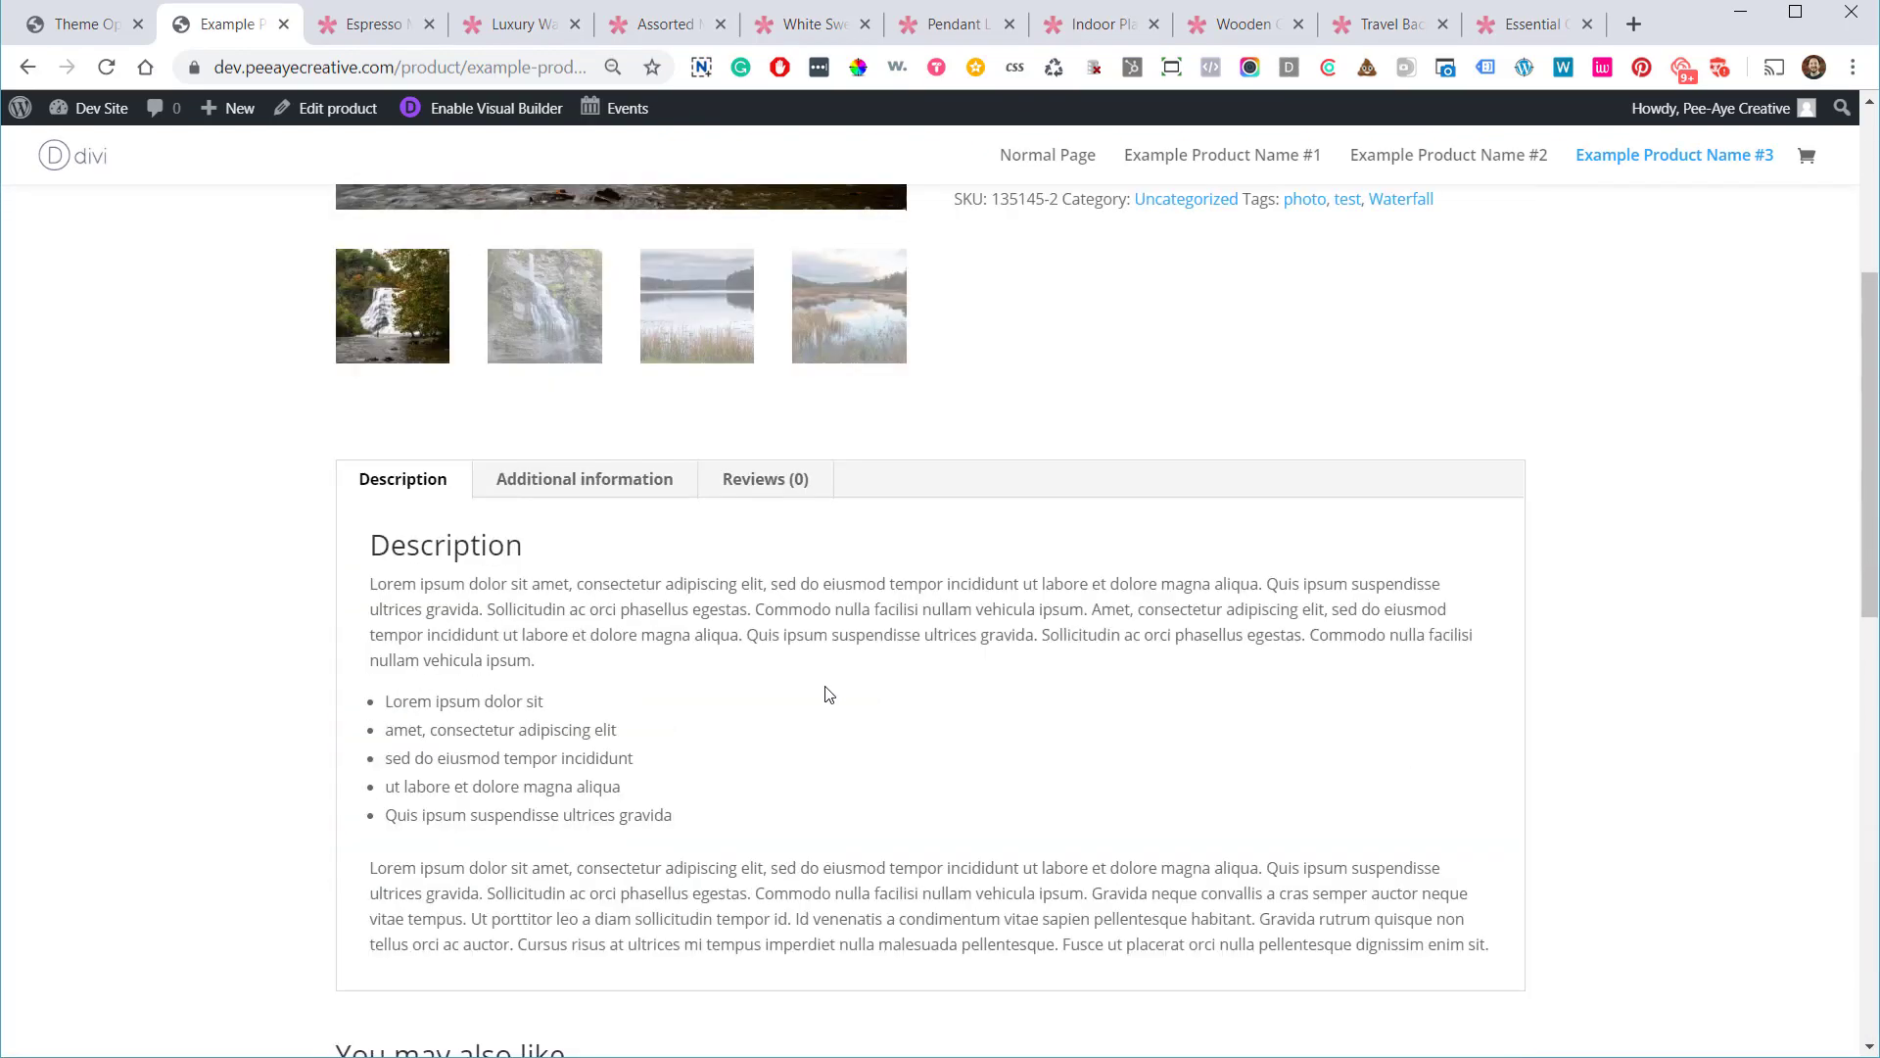
scroll(965, 763, up, 2)
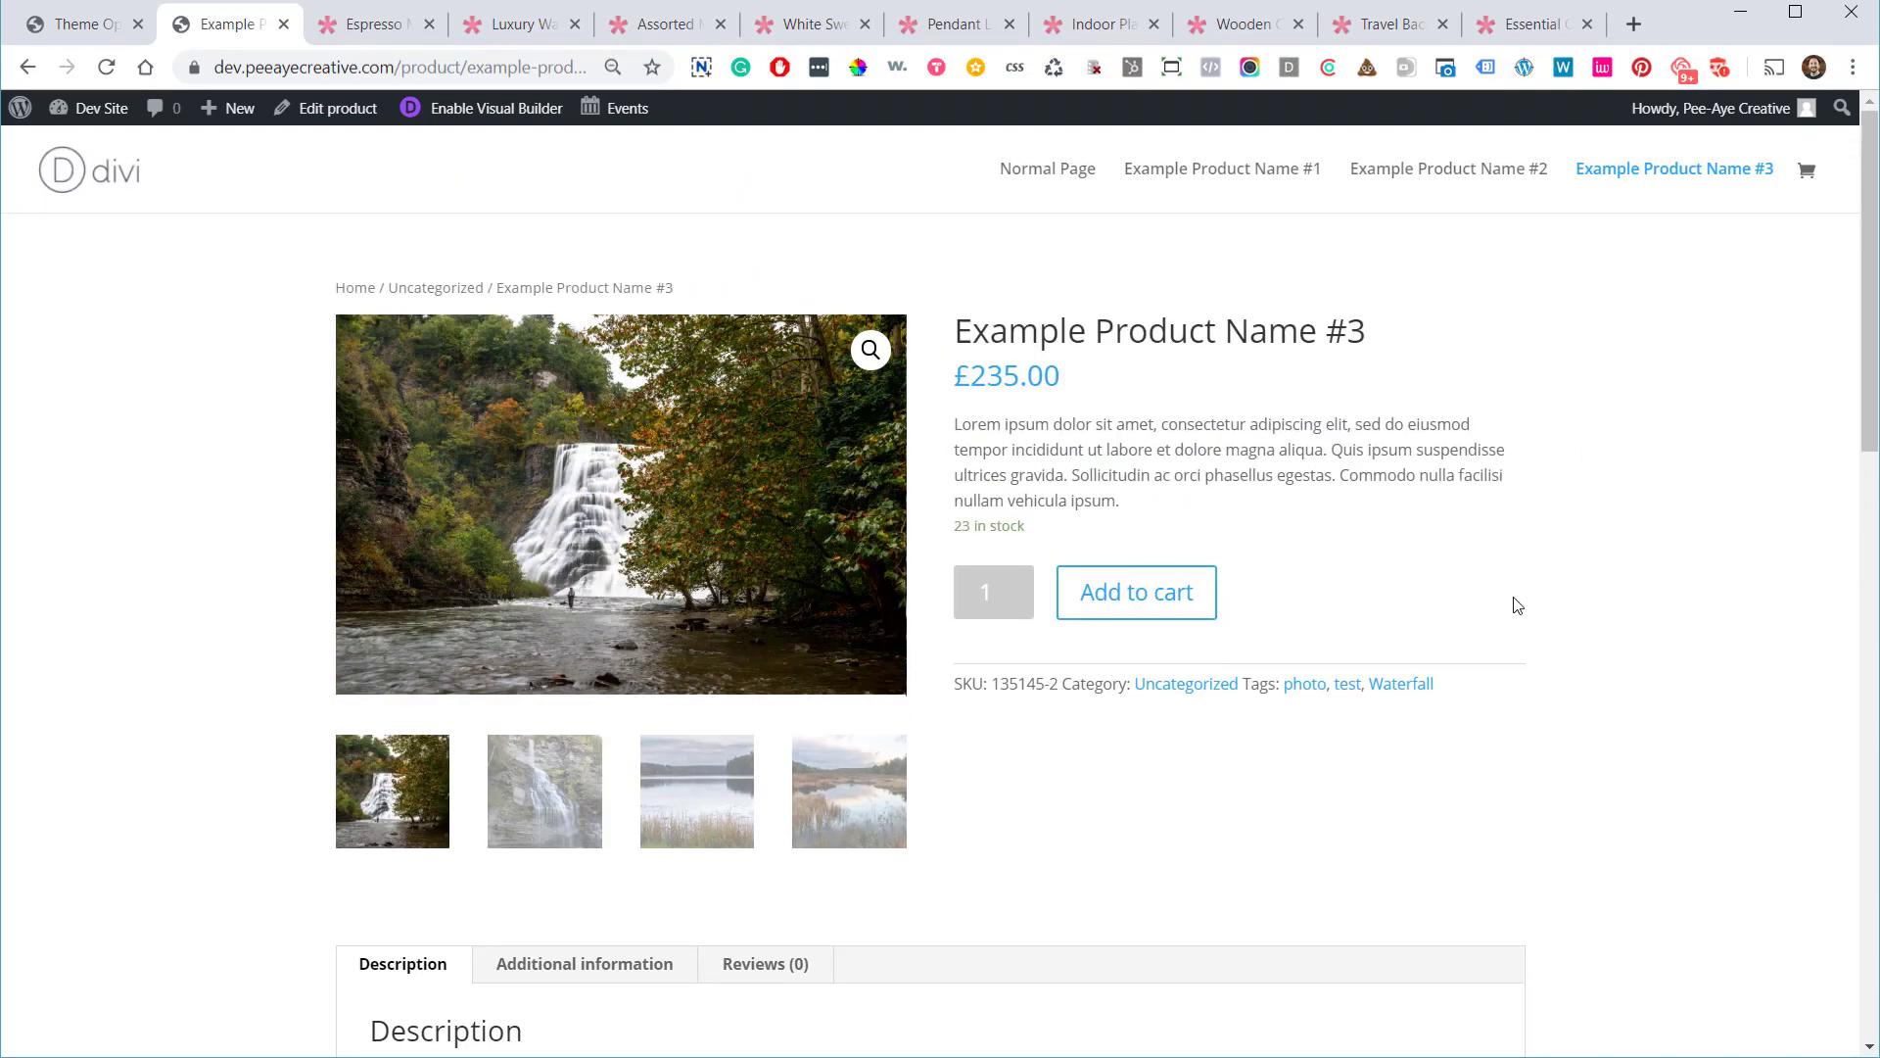
scroll(1494, 620, down, 8)
scroll(1482, 629, up, 6)
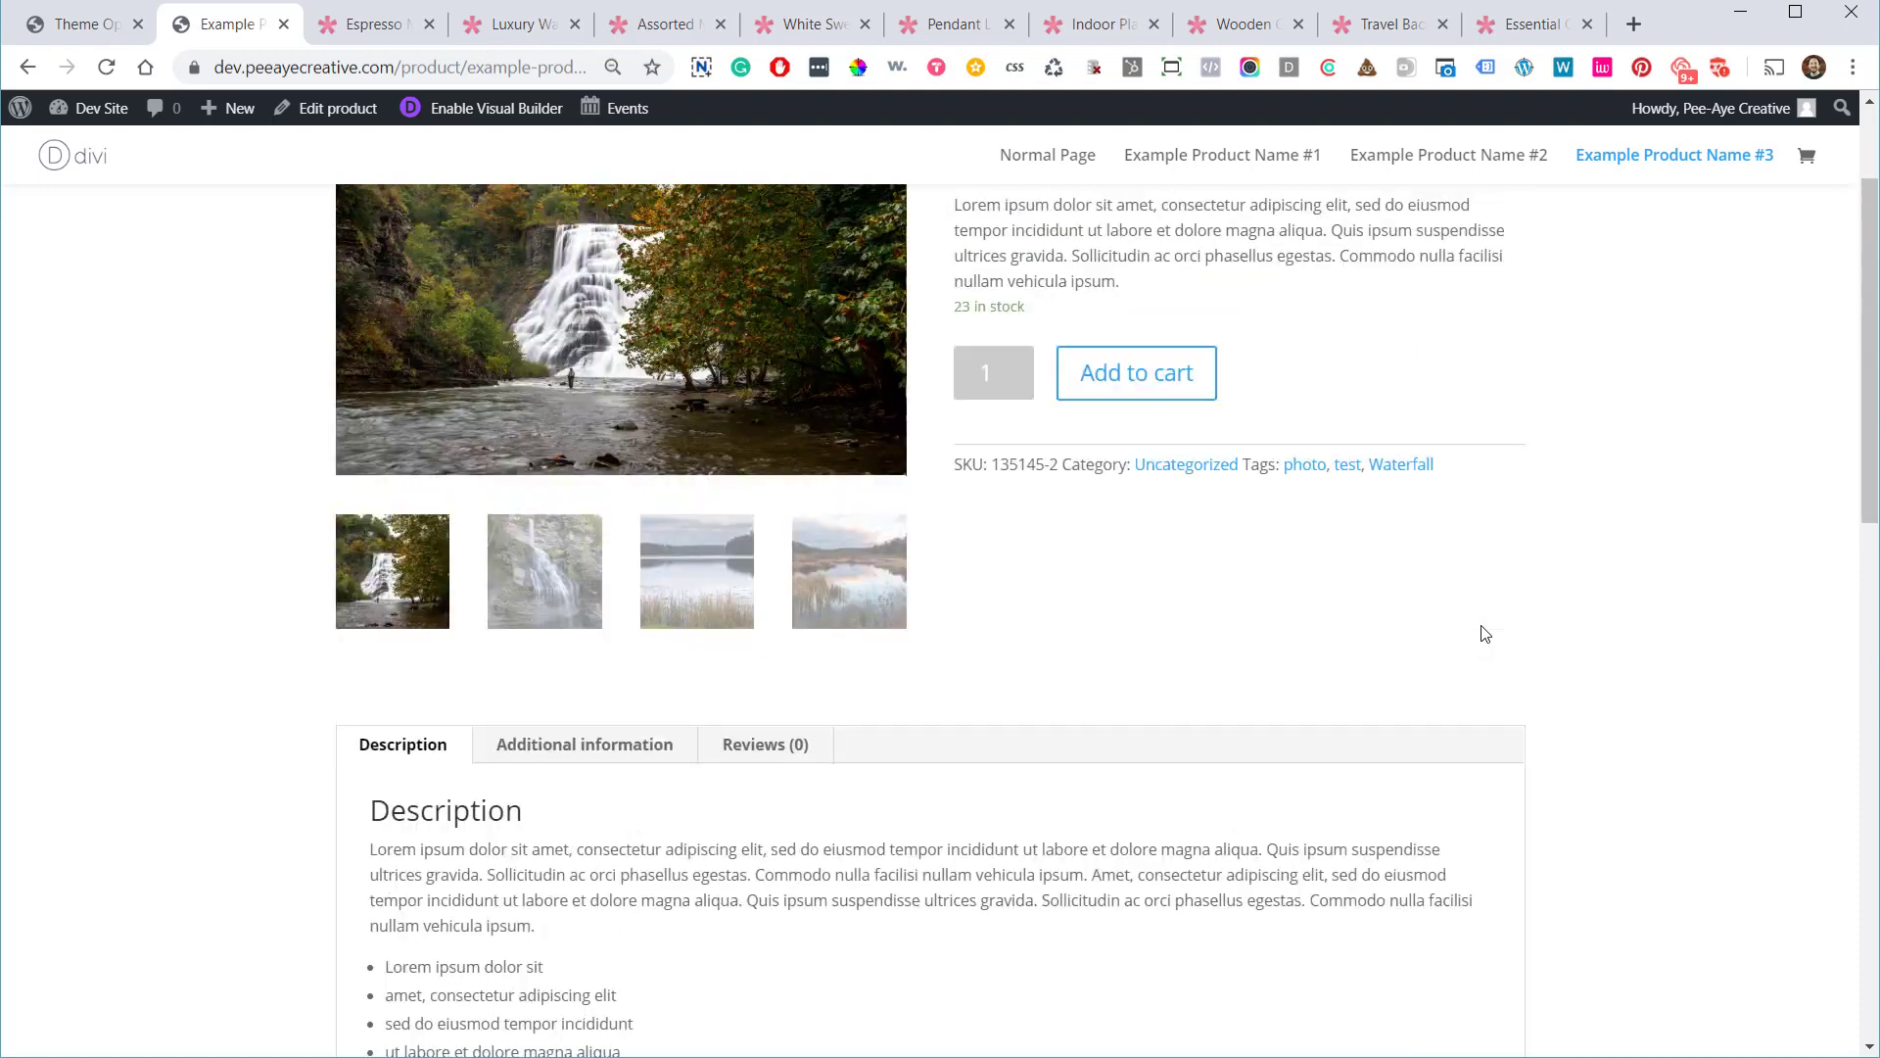
scroll(1485, 634, up, 3)
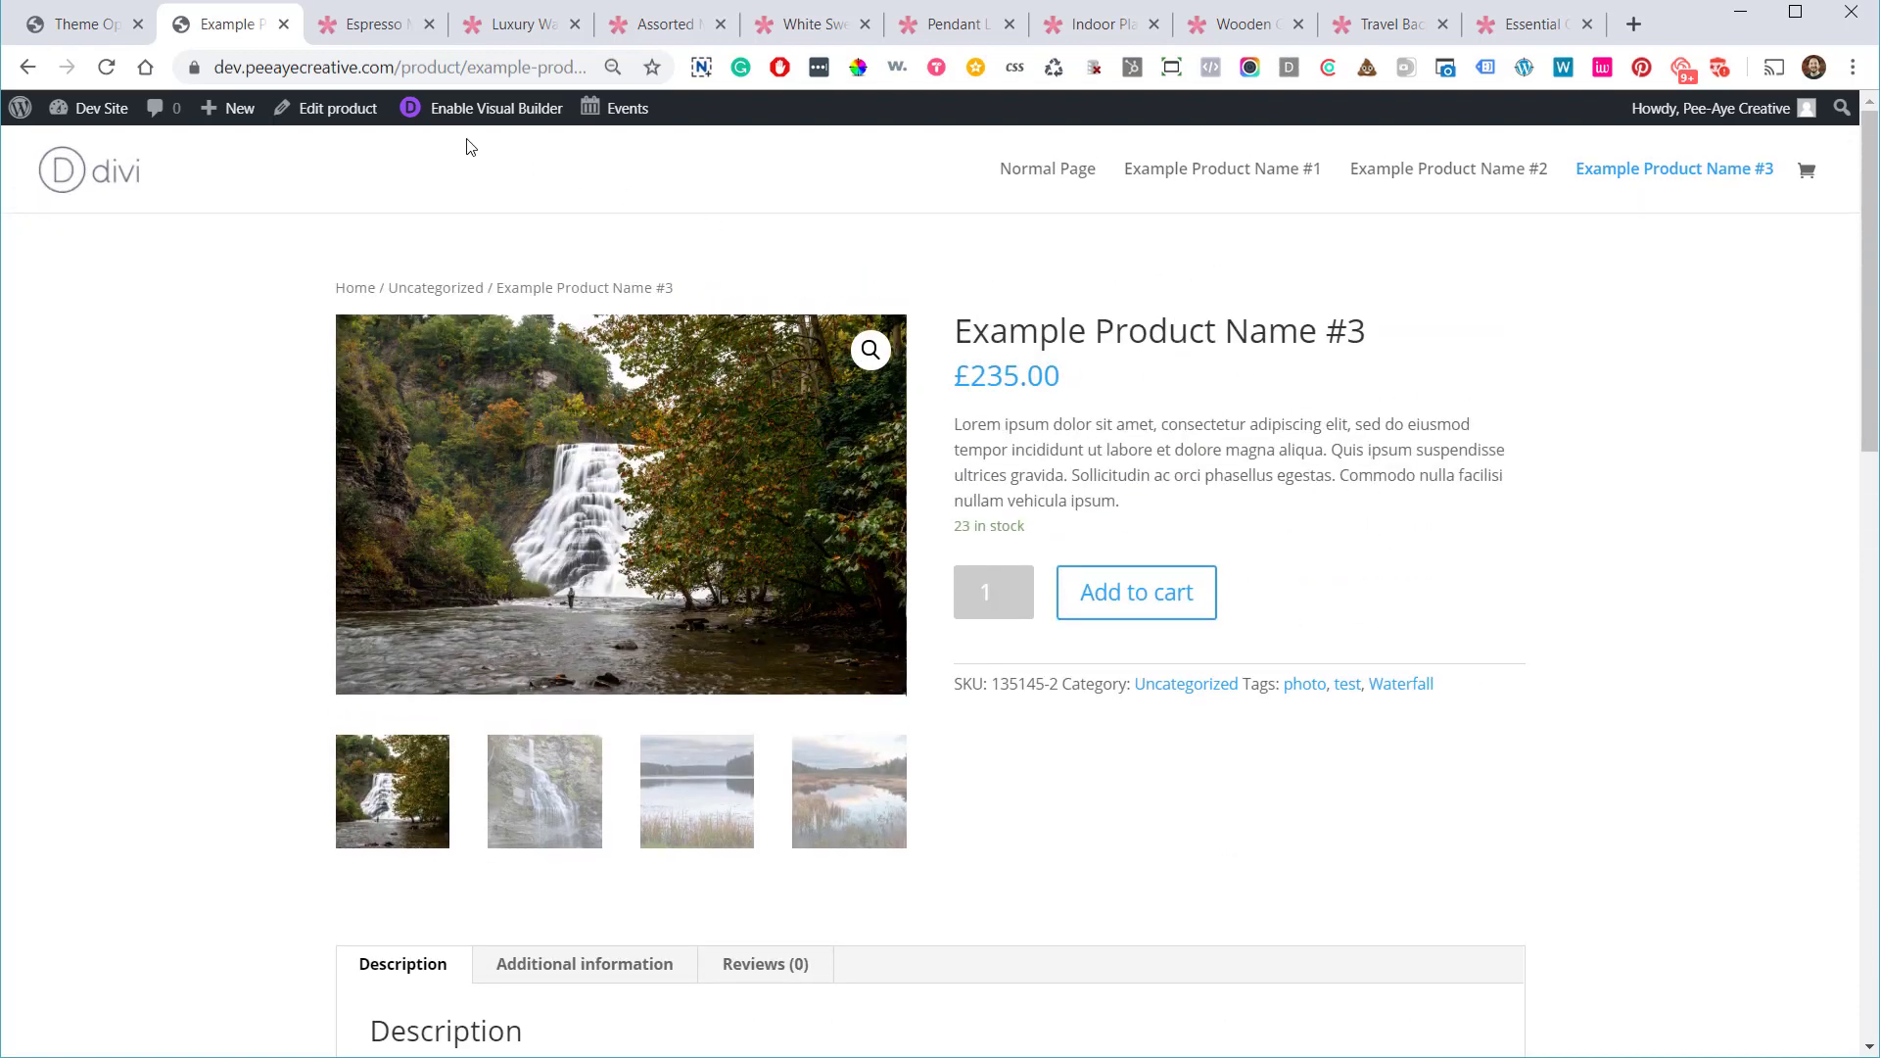
Open Example Product Name #3 for editing and review its description, product data and short description
click(315, 112)
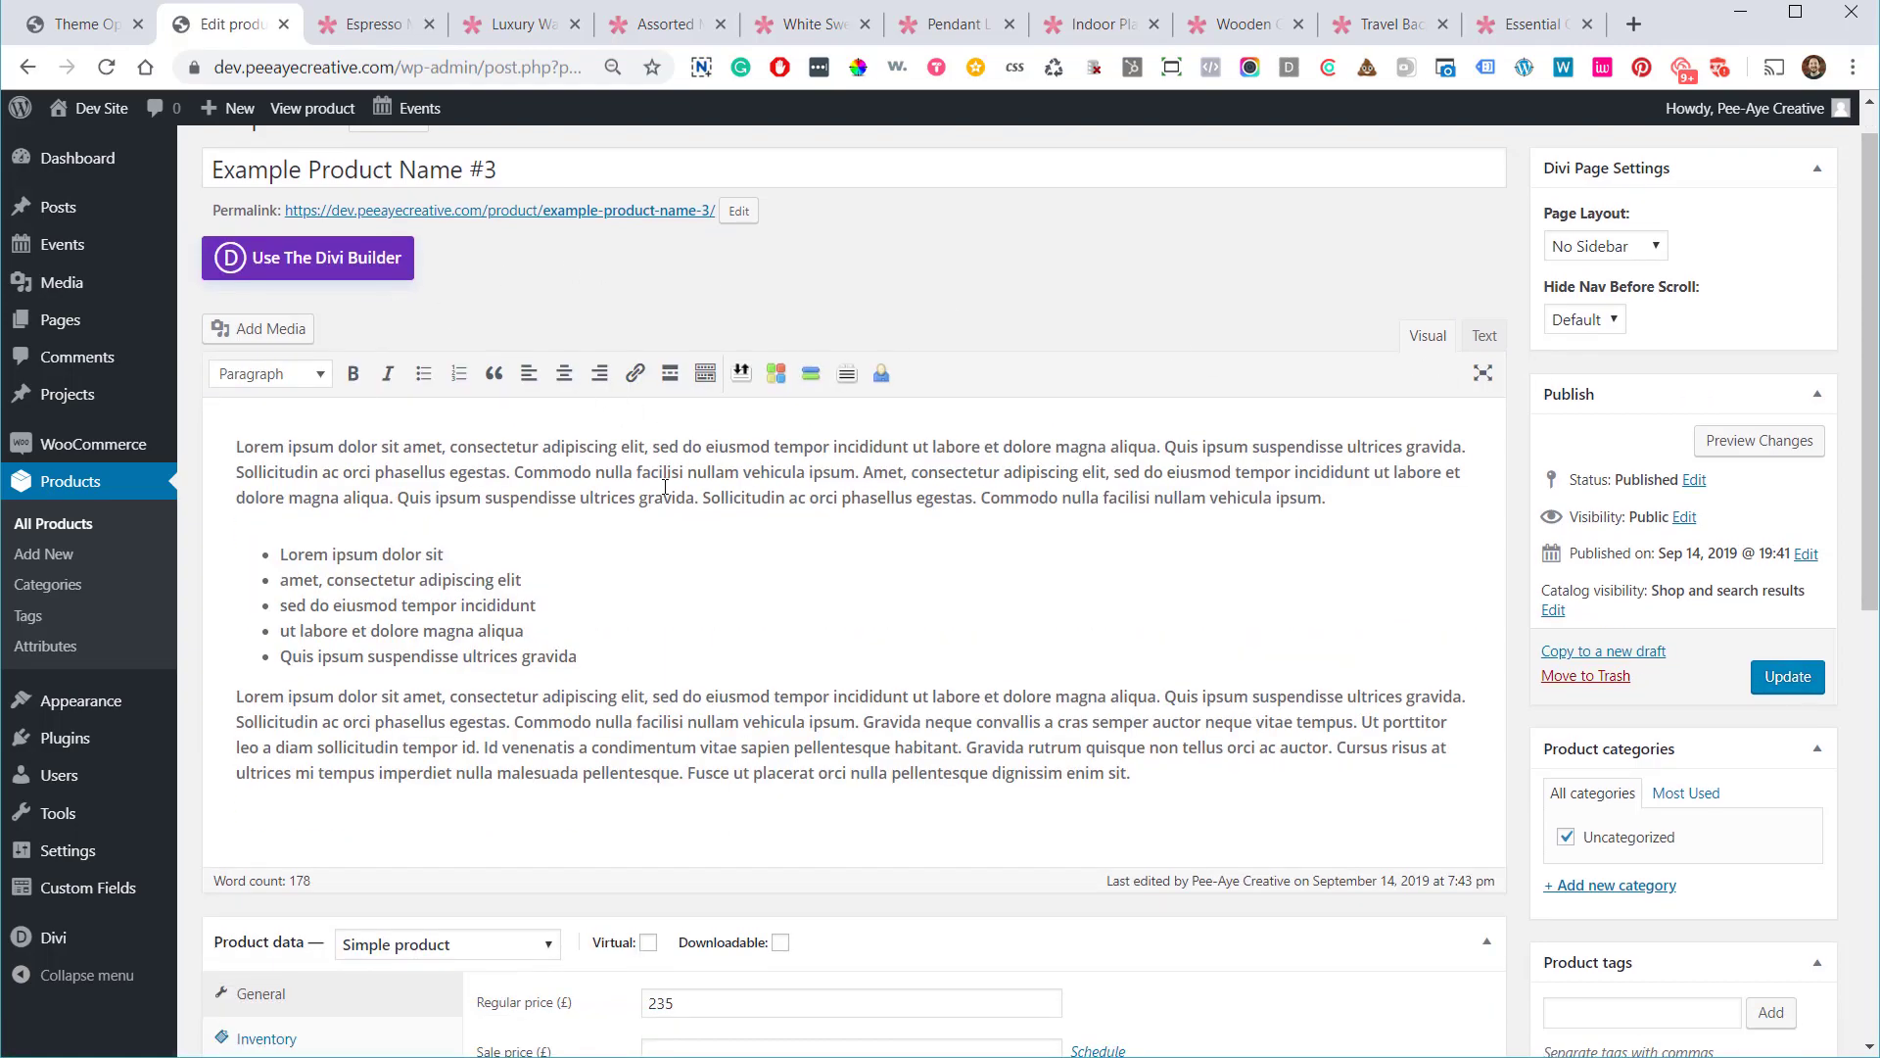
scroll(490, 523, down, 5)
scroll(499, 587, down, 5)
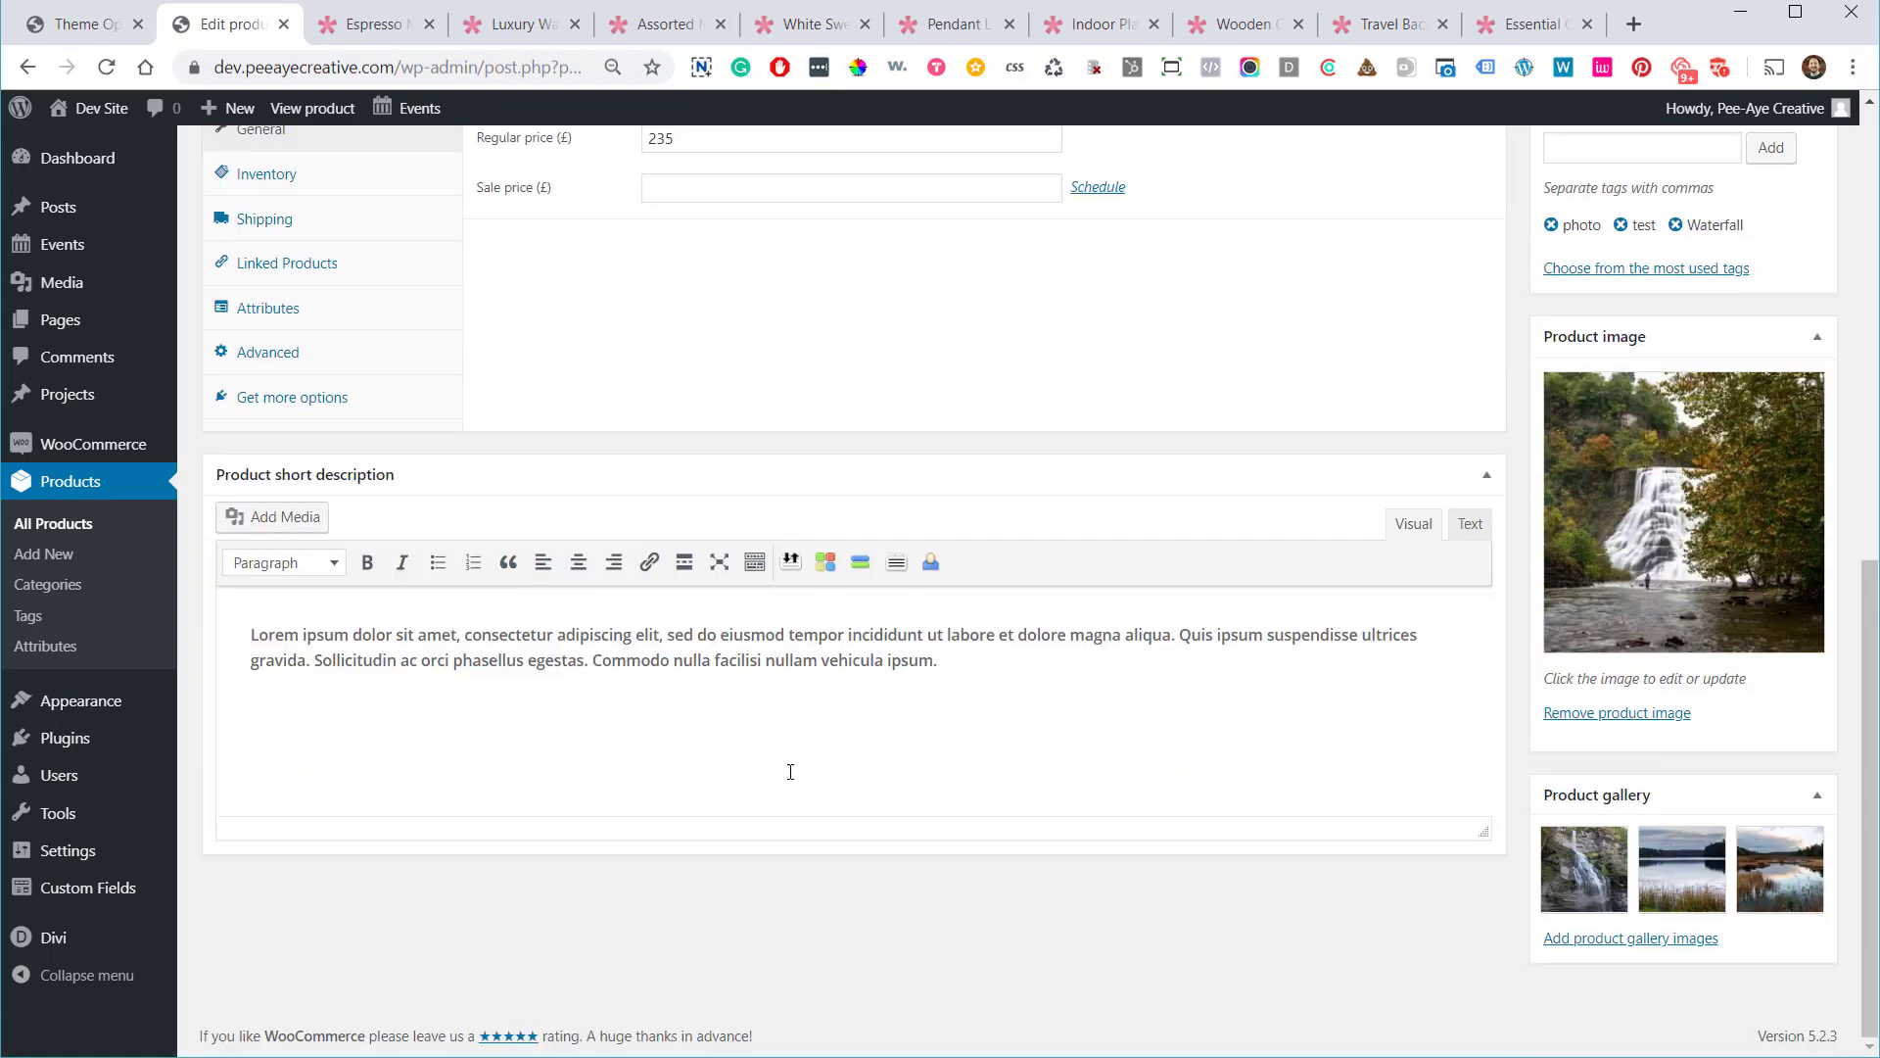
scroll(1628, 749, up, 5)
scroll(1616, 747, up, 4)
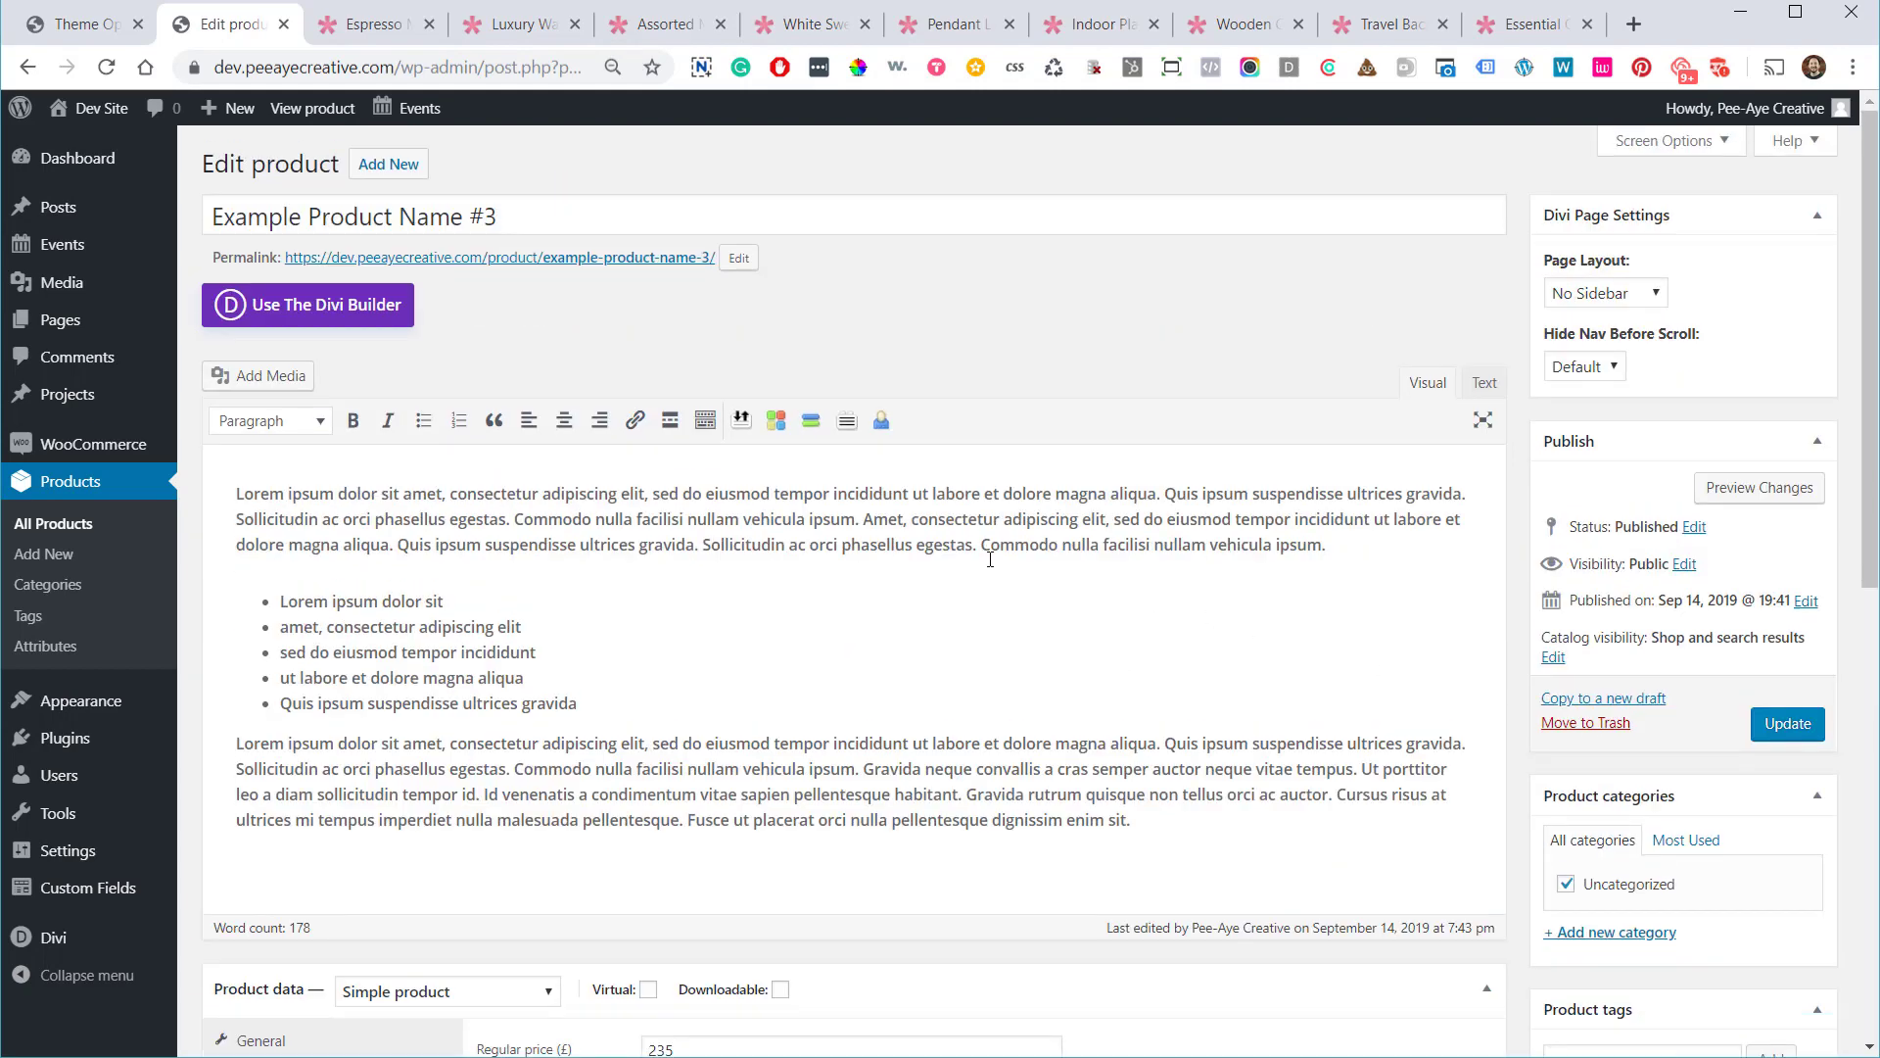
Enable the Divi Builder for the product and compare its Product Content options with the theme-wide setting
click(313, 322)
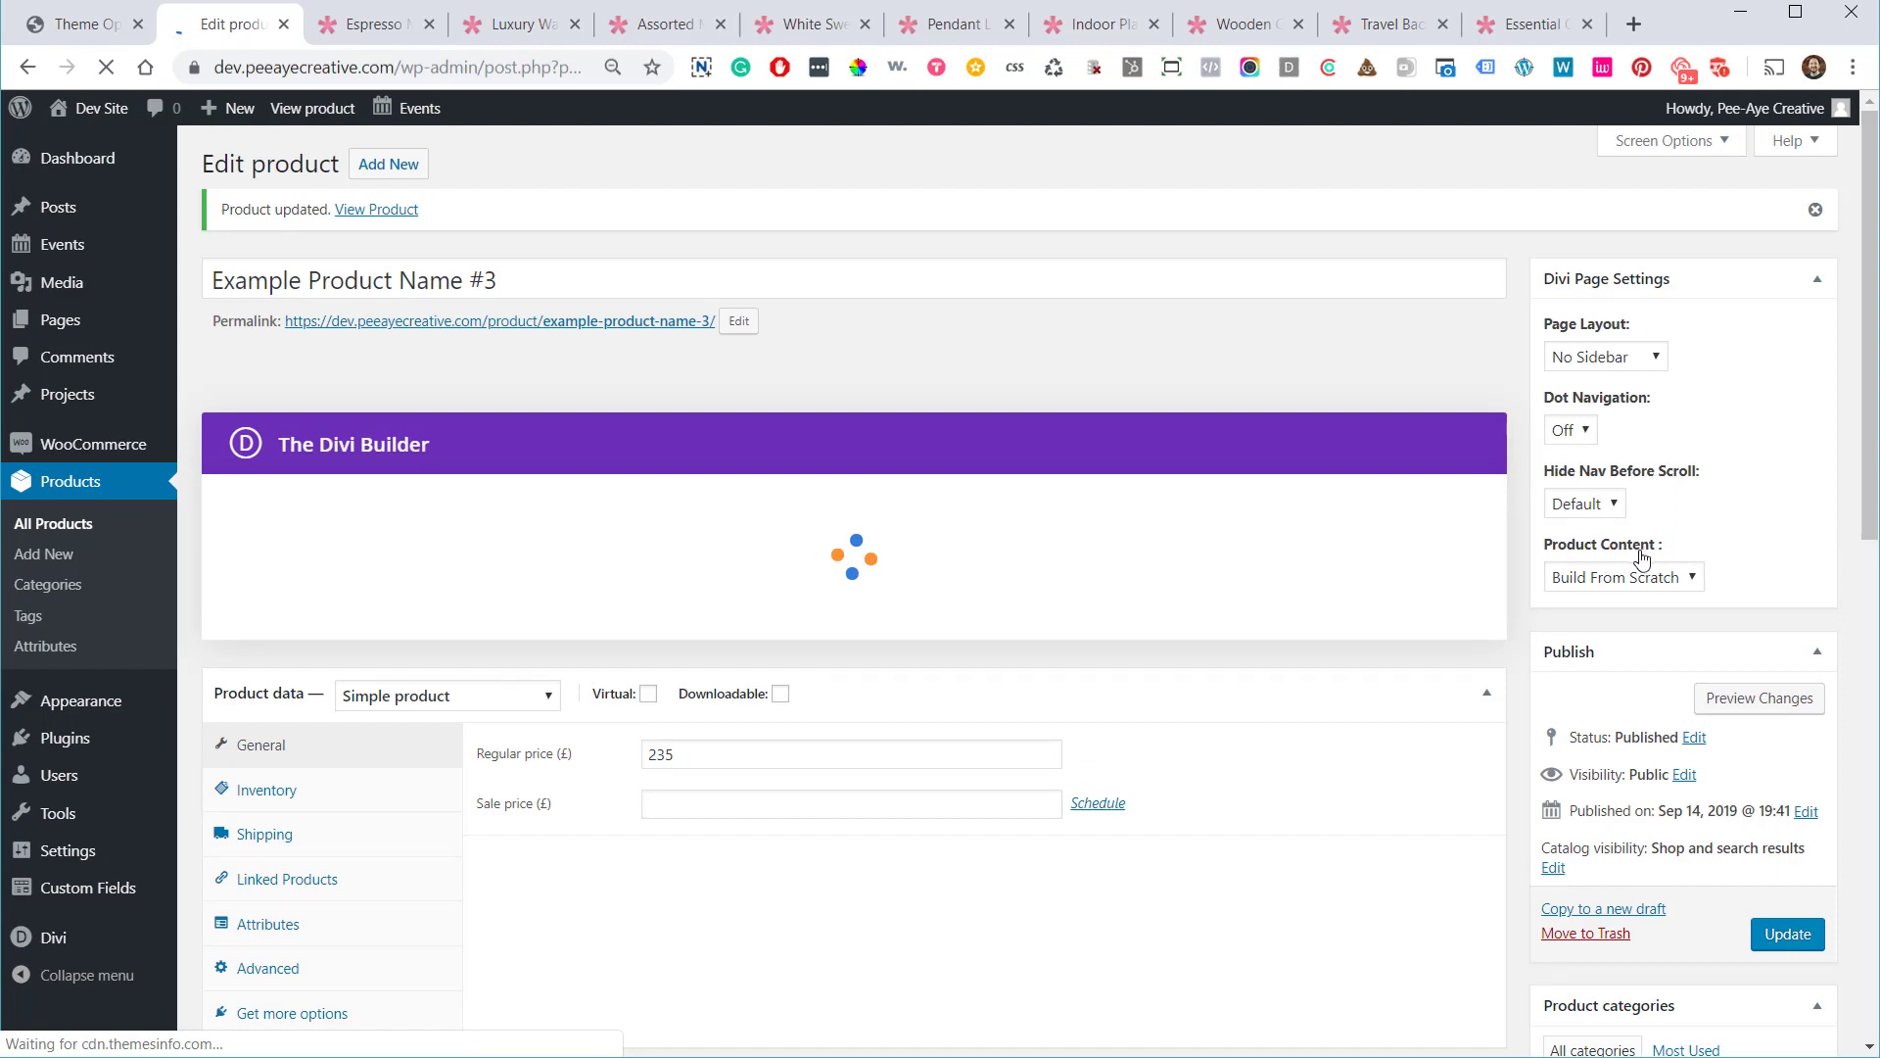
click(1598, 579)
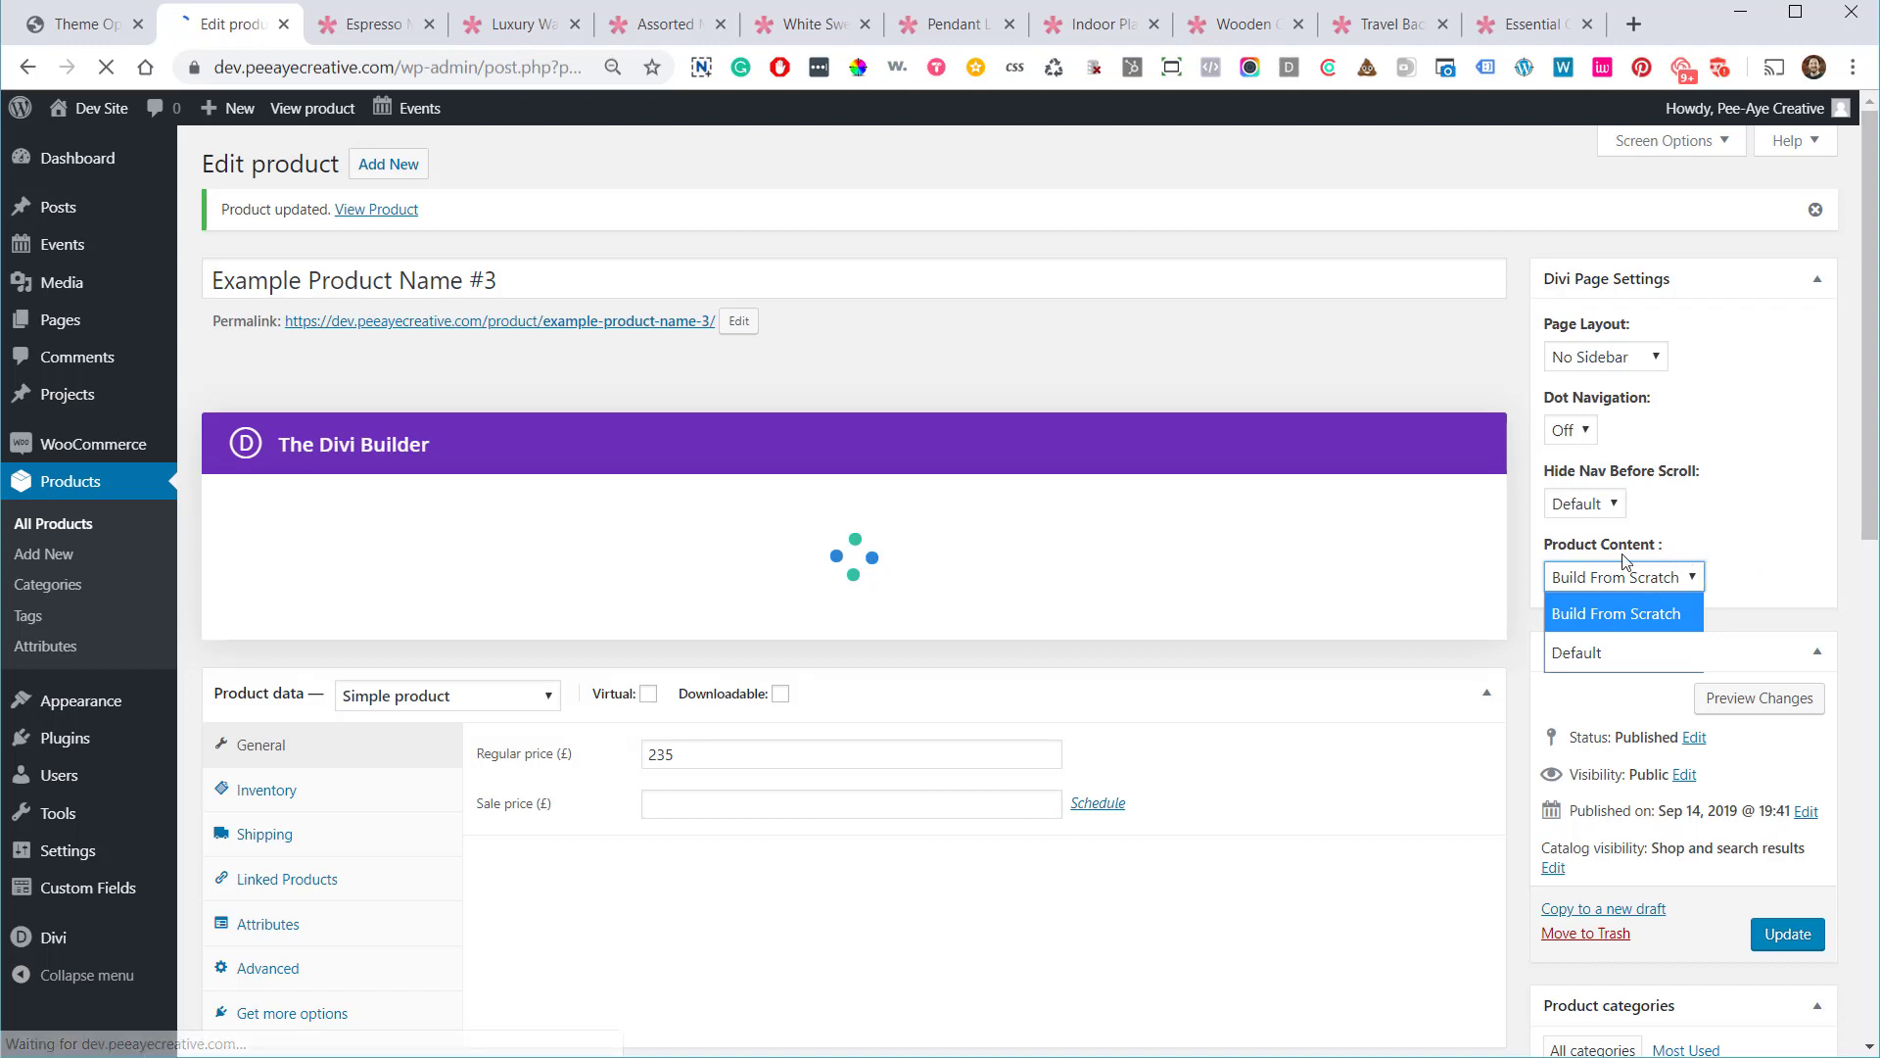
key(ctrl+shift+Tab)
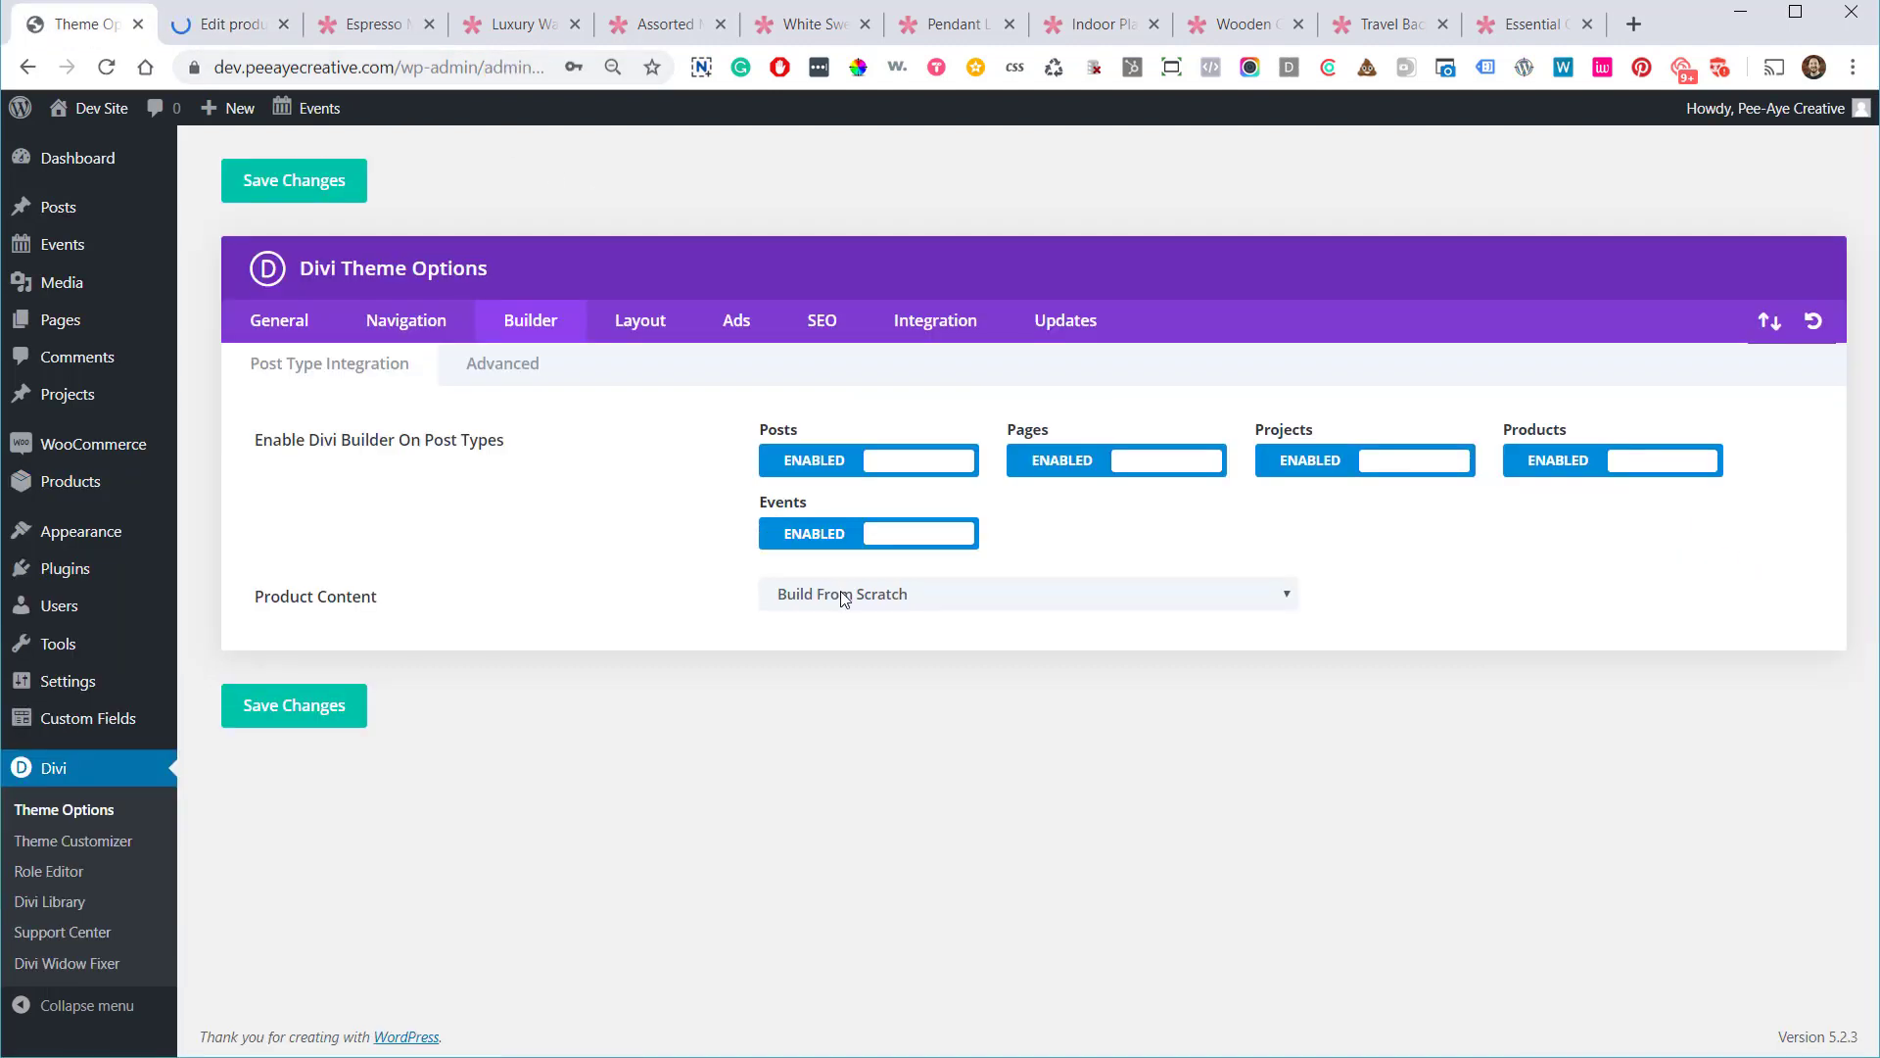
click(227, 23)
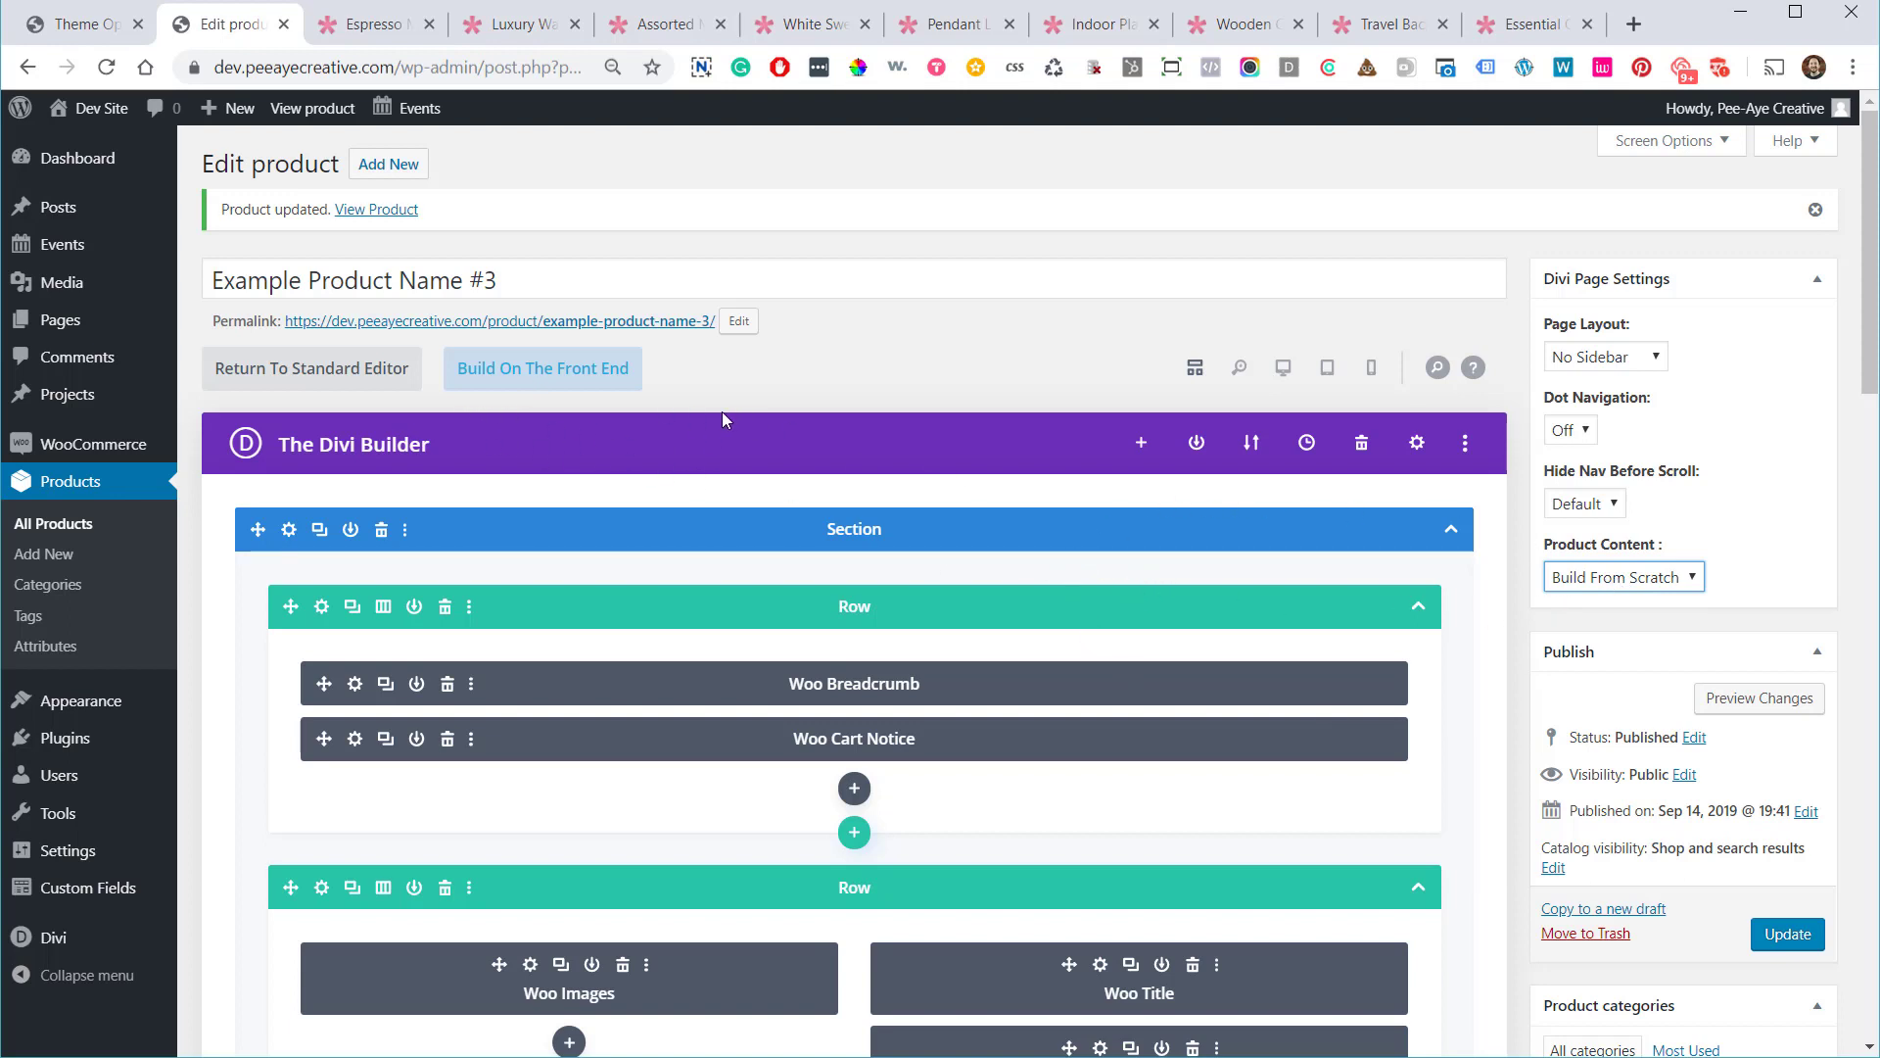
Start building the product on the front end and look over its Woo module layout
click(526, 385)
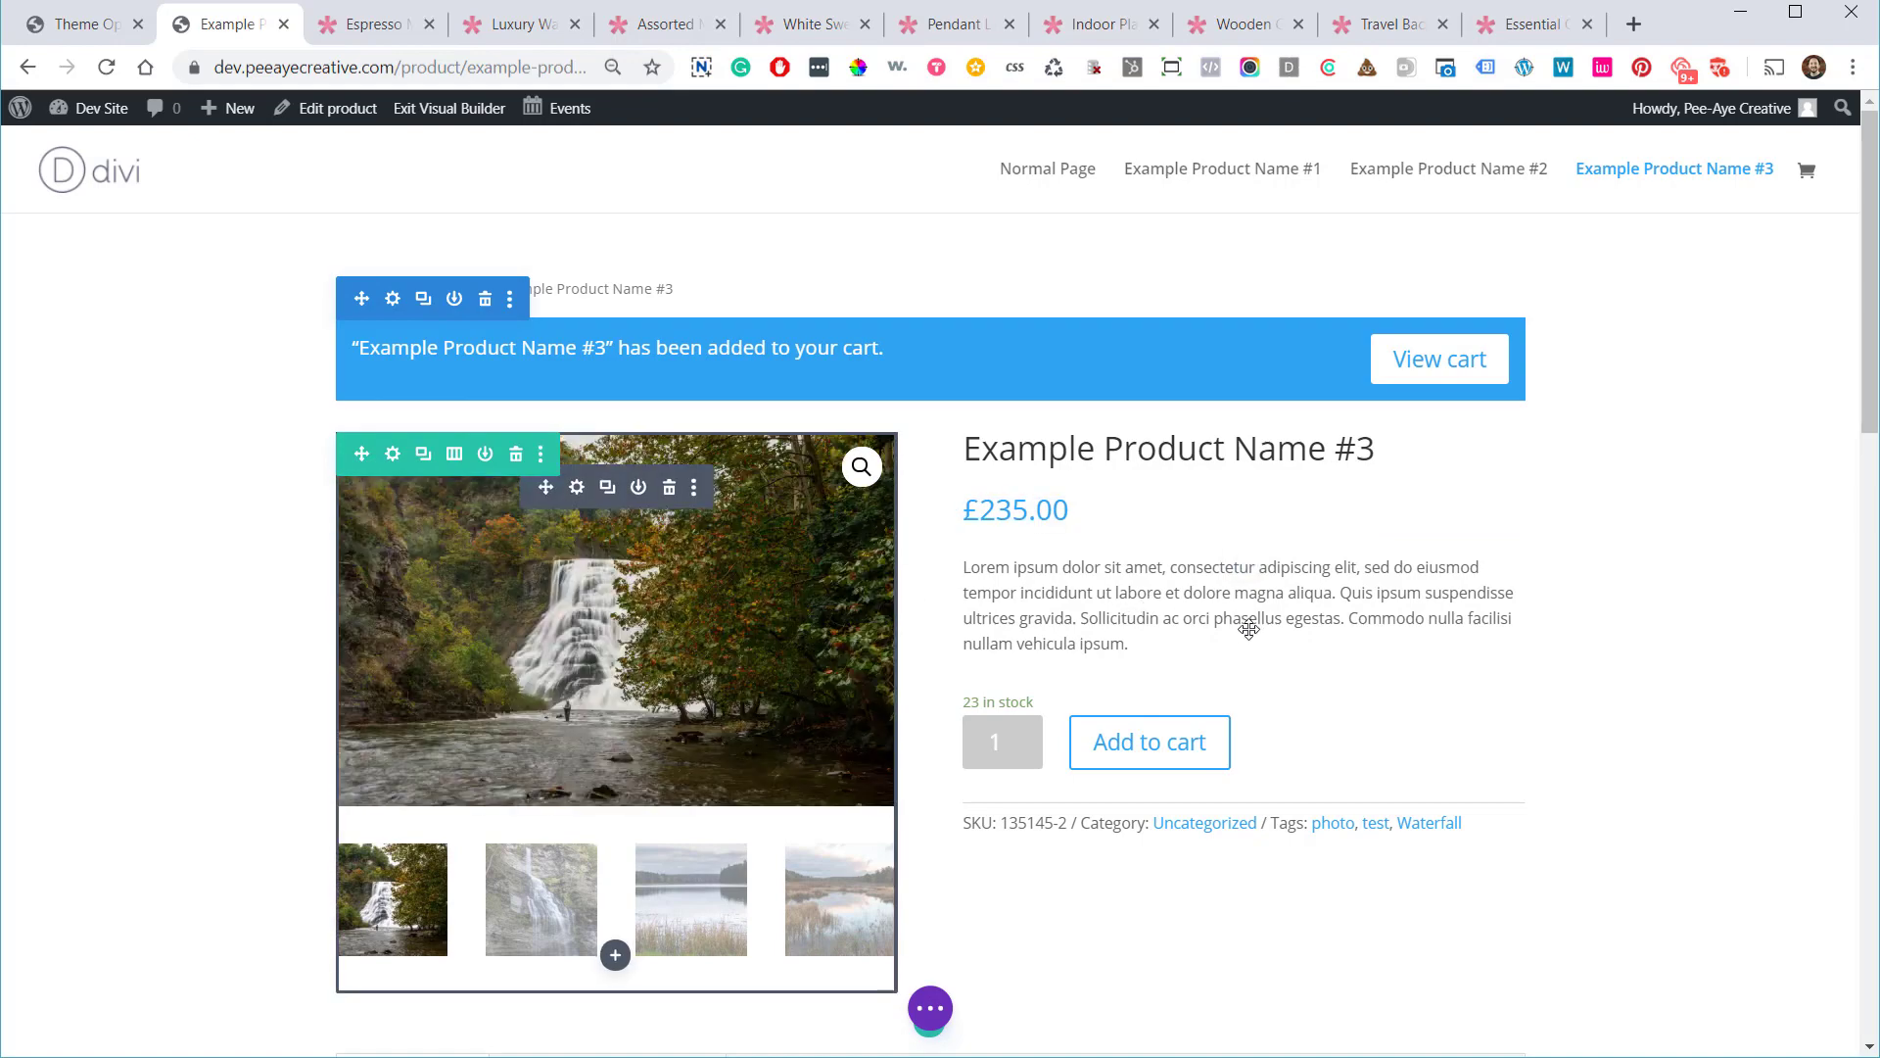
scroll(1224, 588, down, 9)
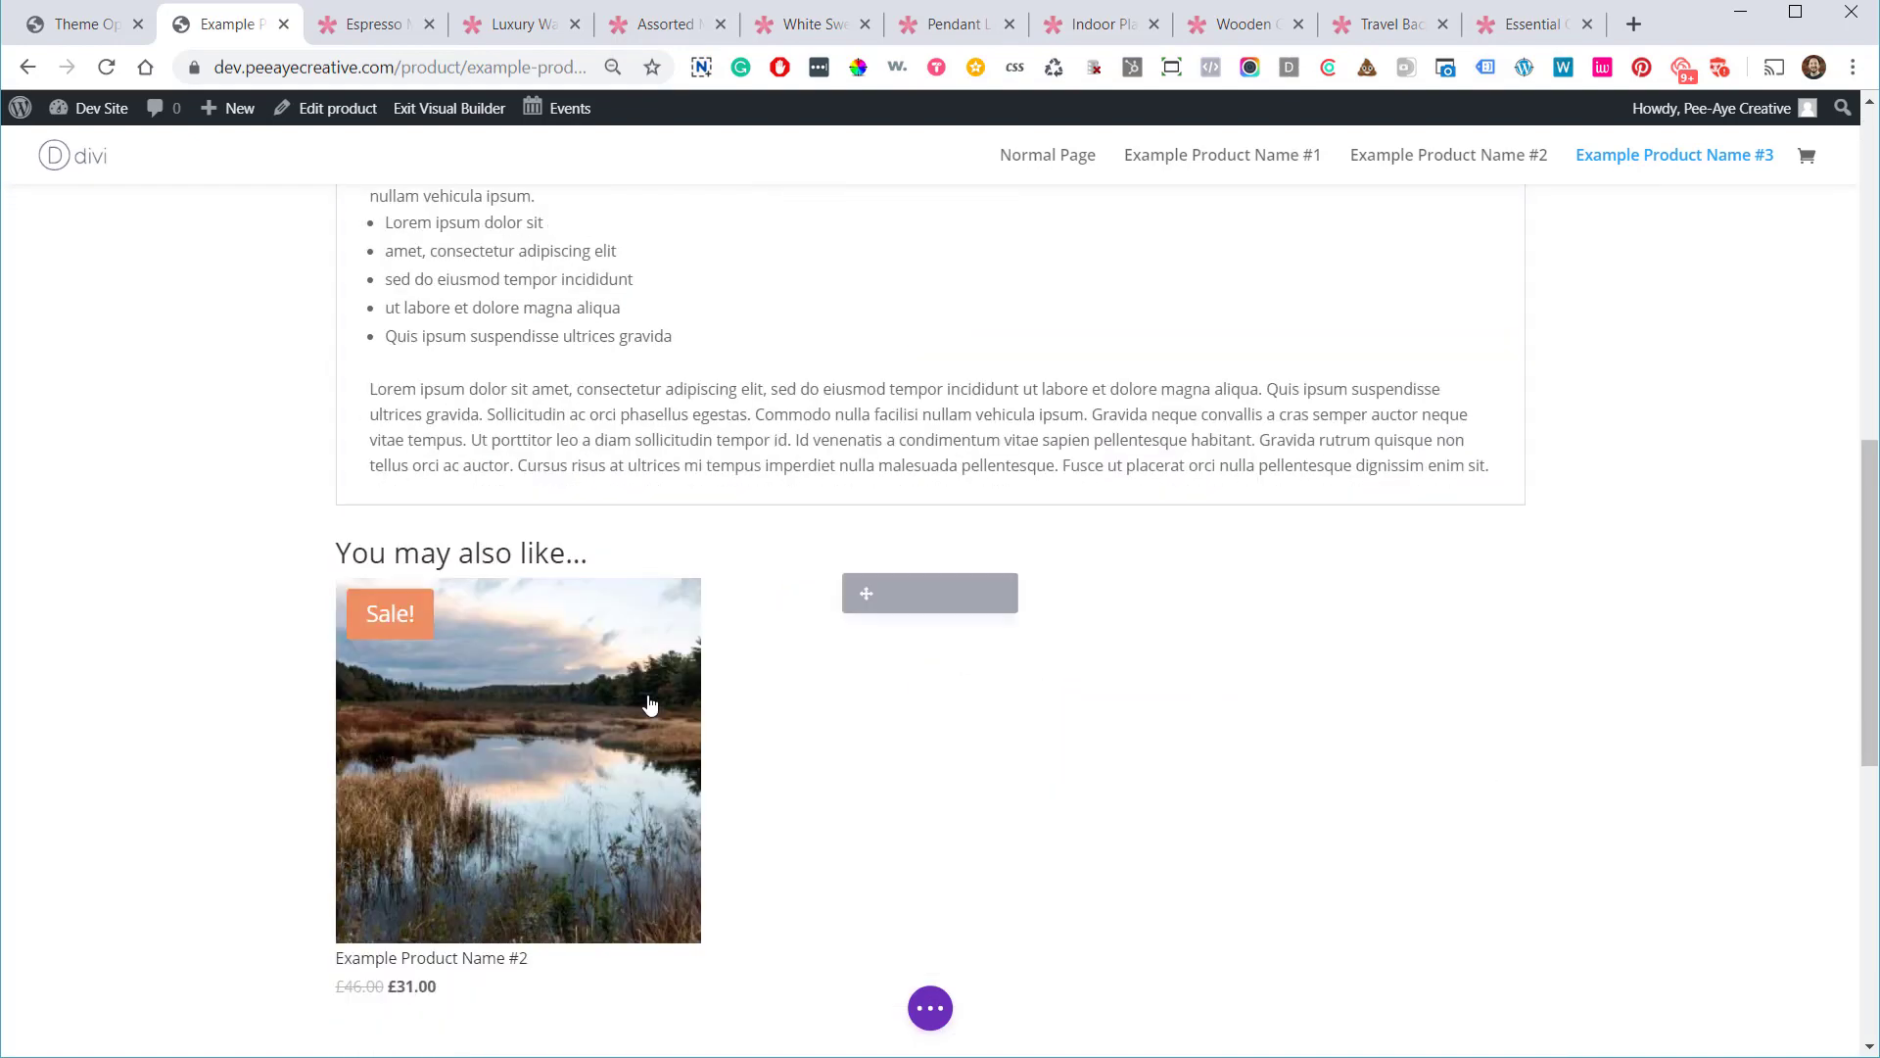
scroll(852, 691, up, 9)
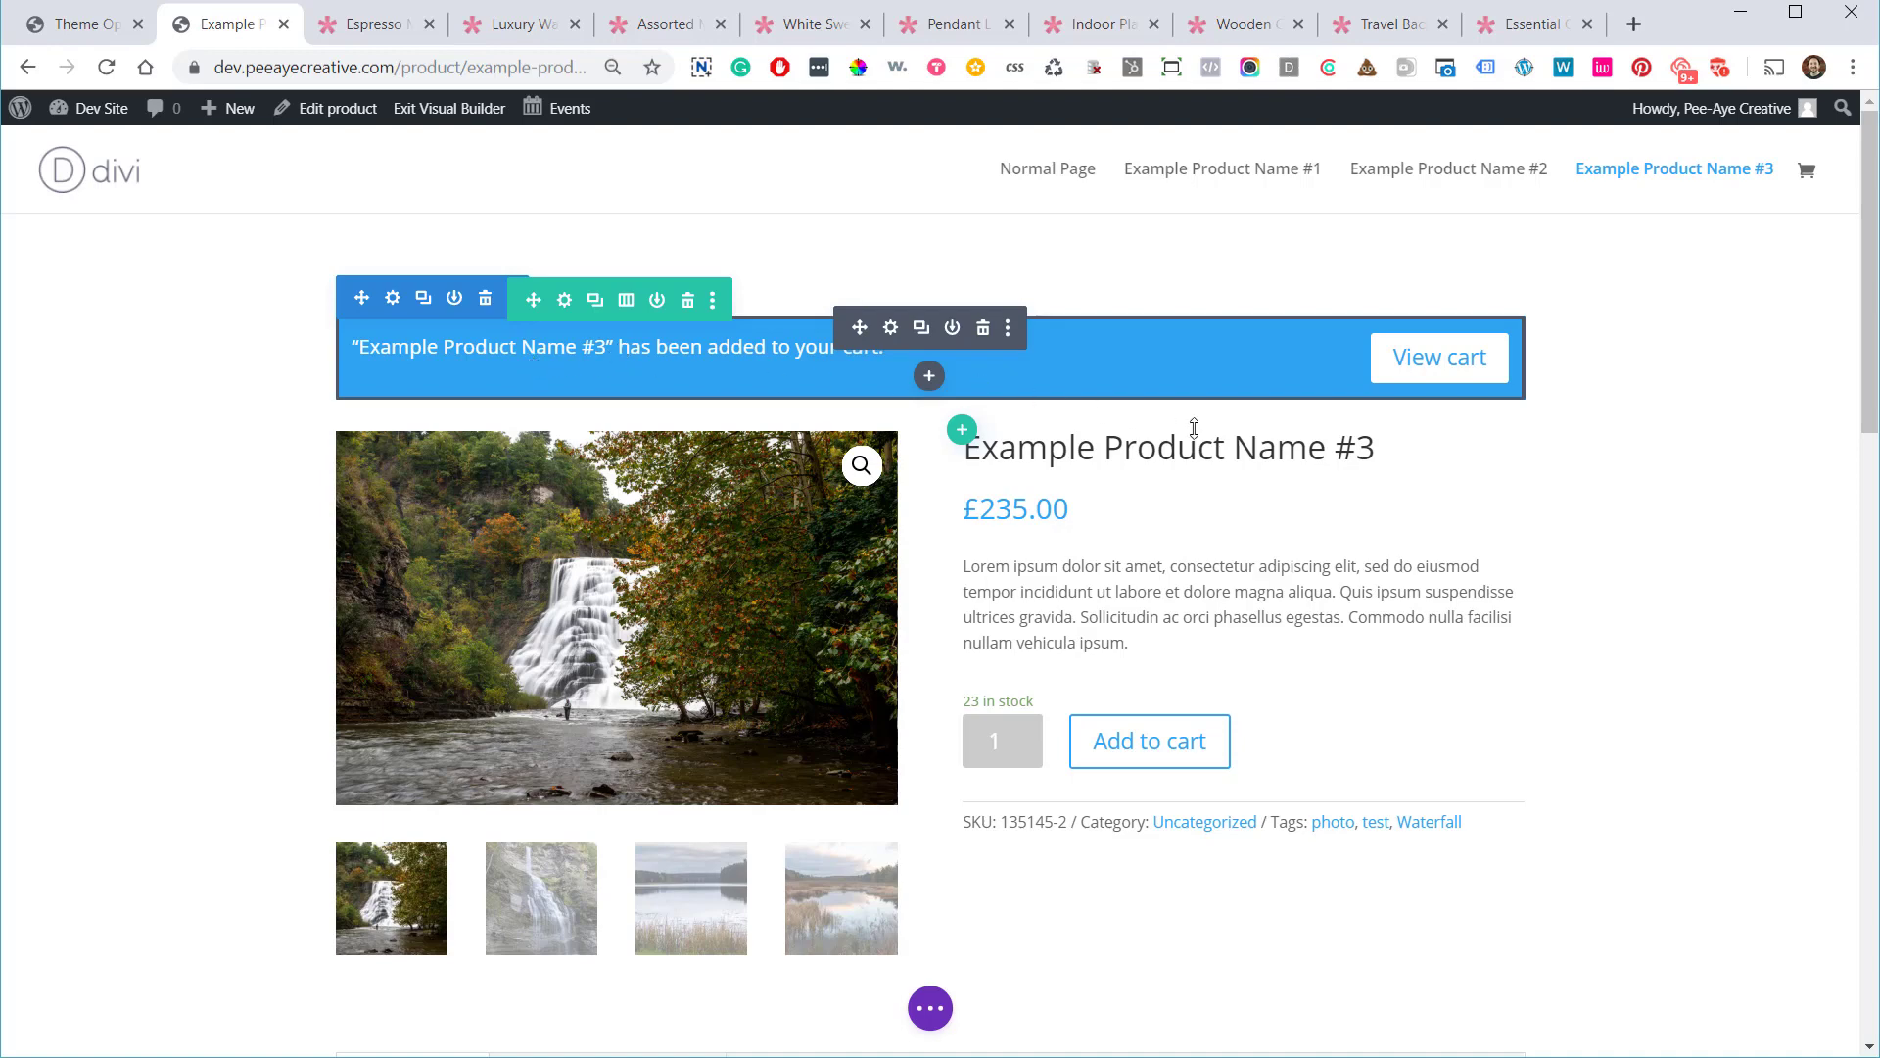
Inspect the content settings of the Woo Description module beneath the price and close them
drag(534, 298, 674, 301)
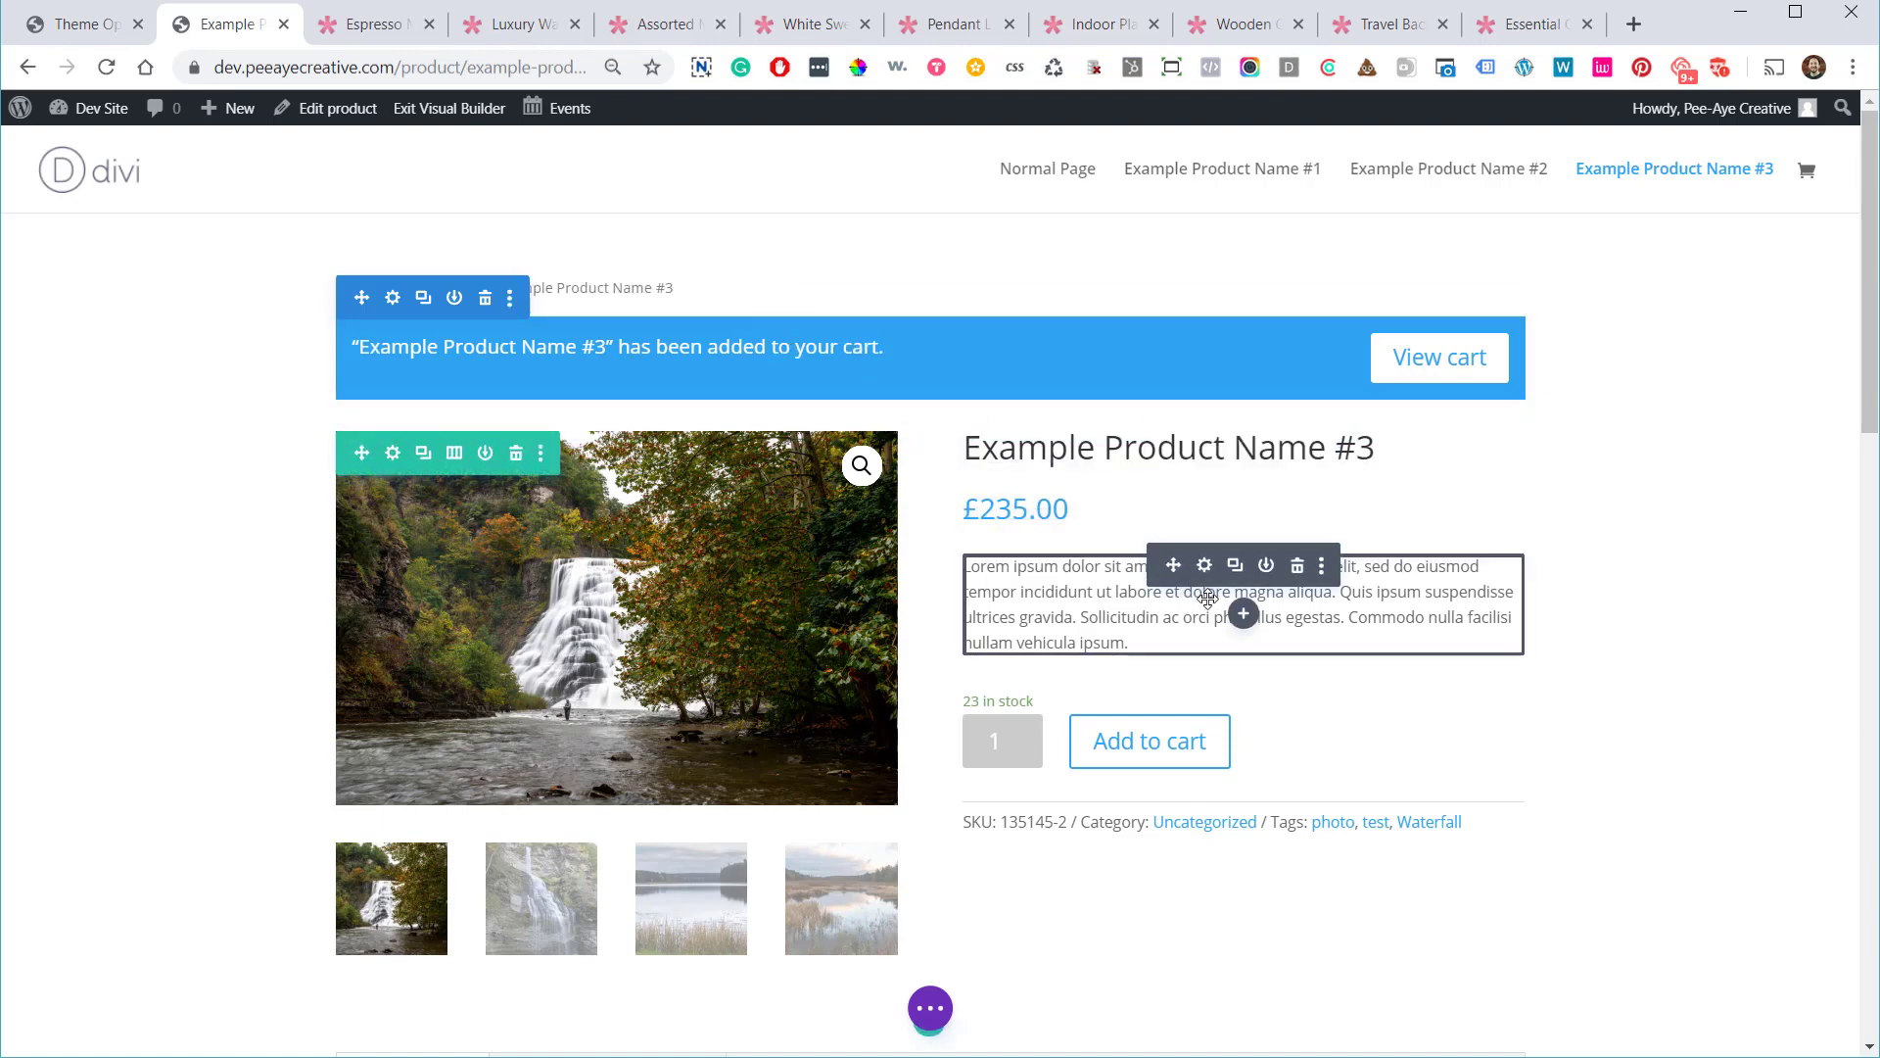
click(1205, 567)
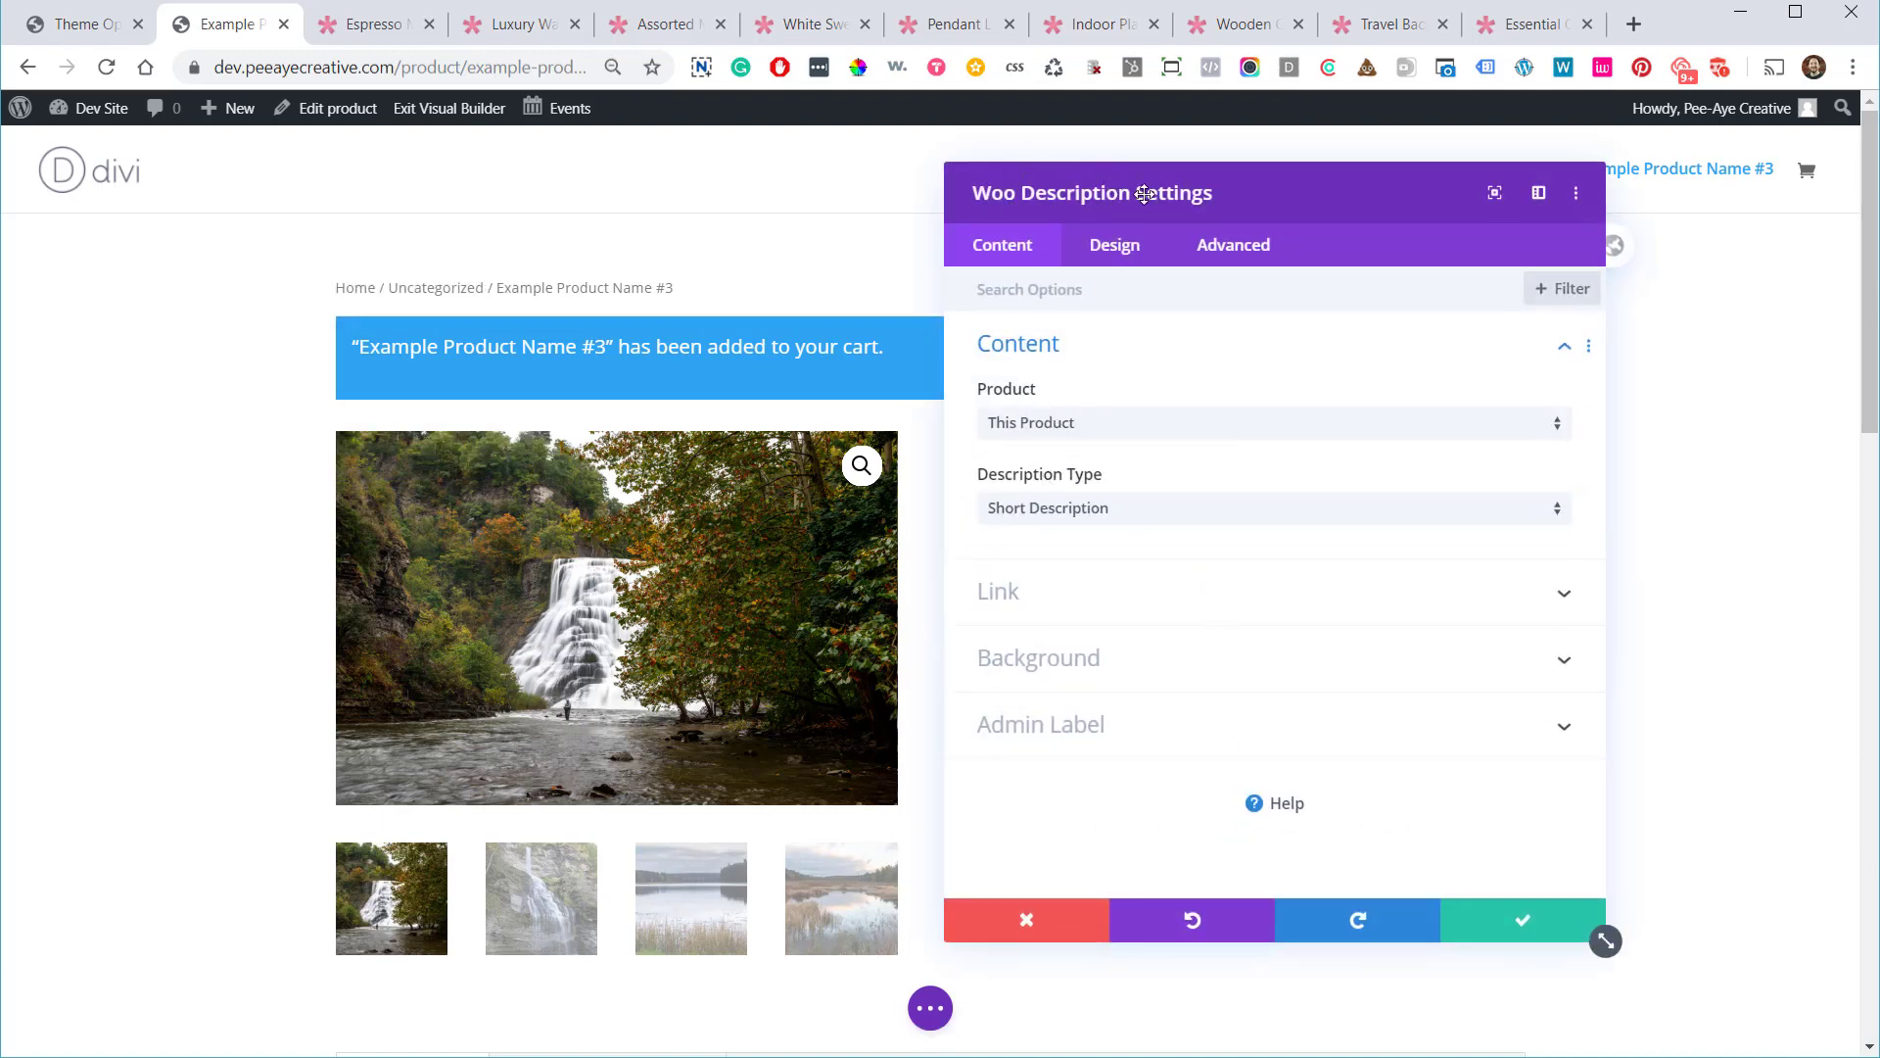
click(1501, 935)
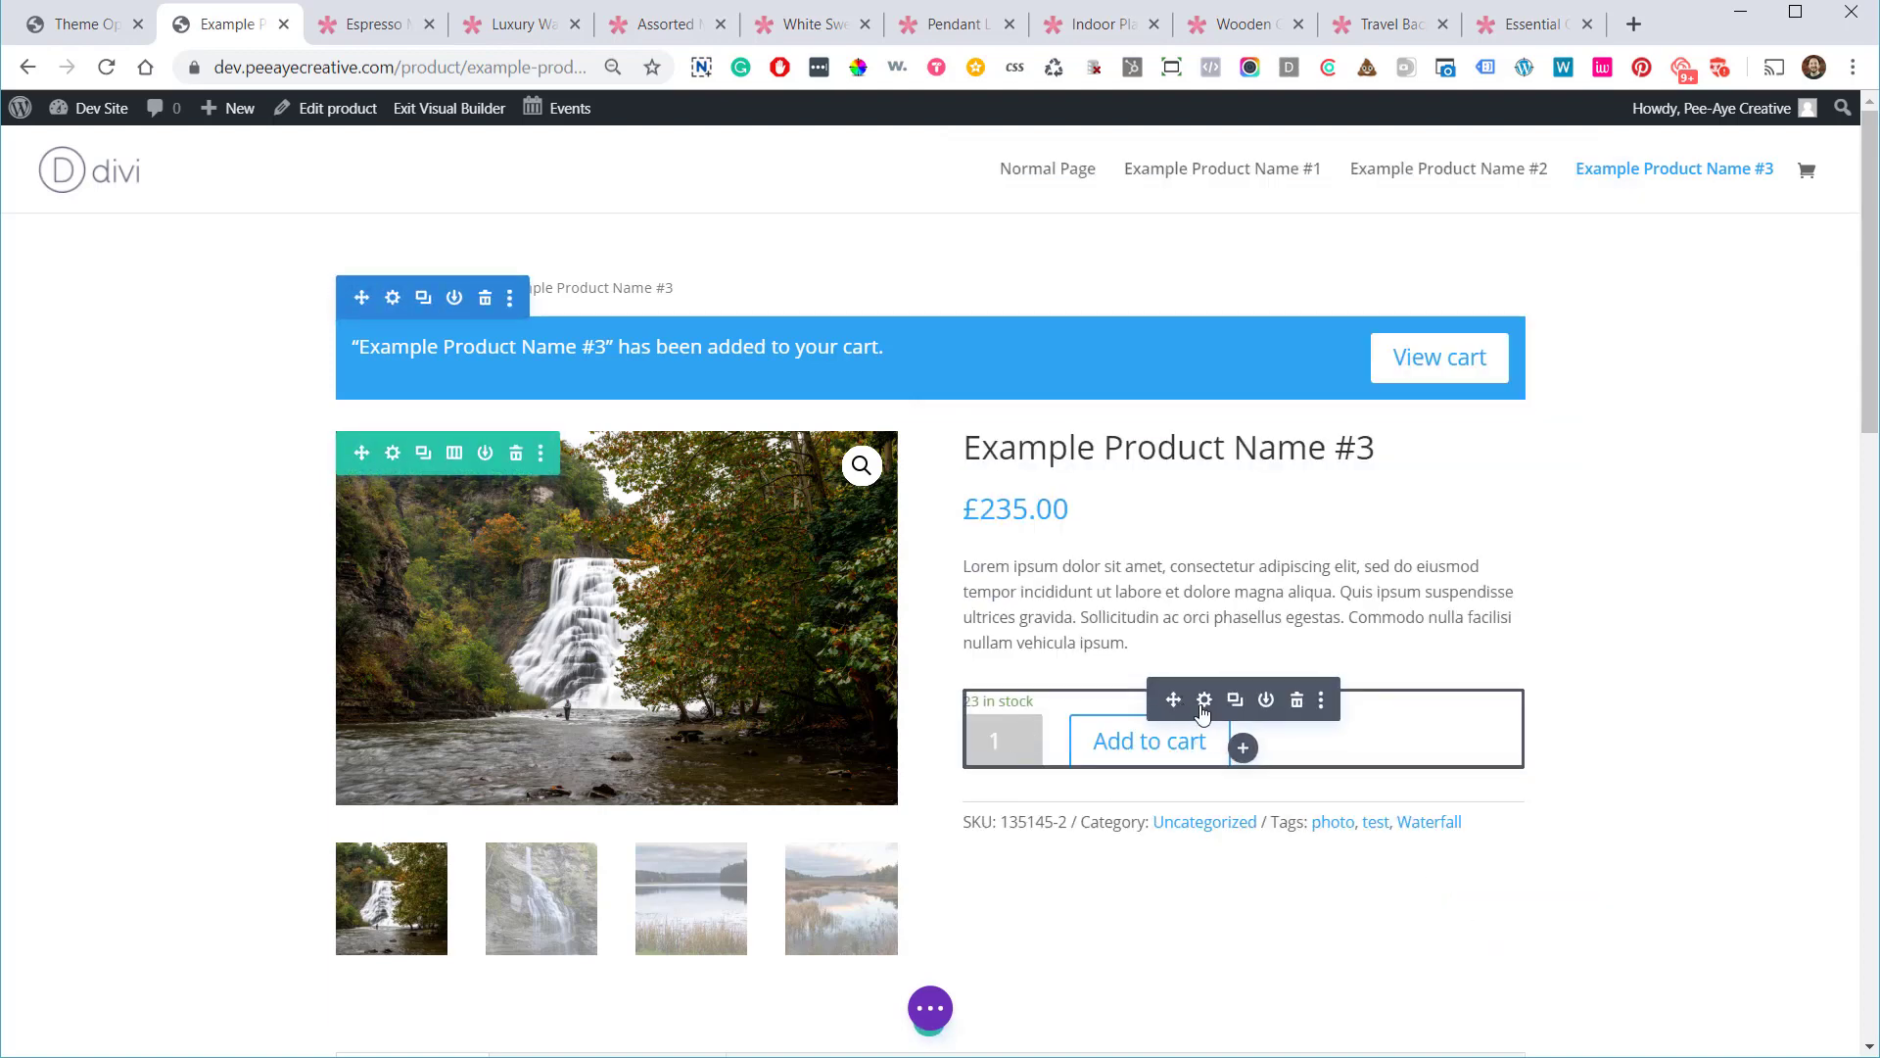
Turn off Show Quantity Field and Show Stock in the Woo Add To Cart module's Elements options
click(1206, 702)
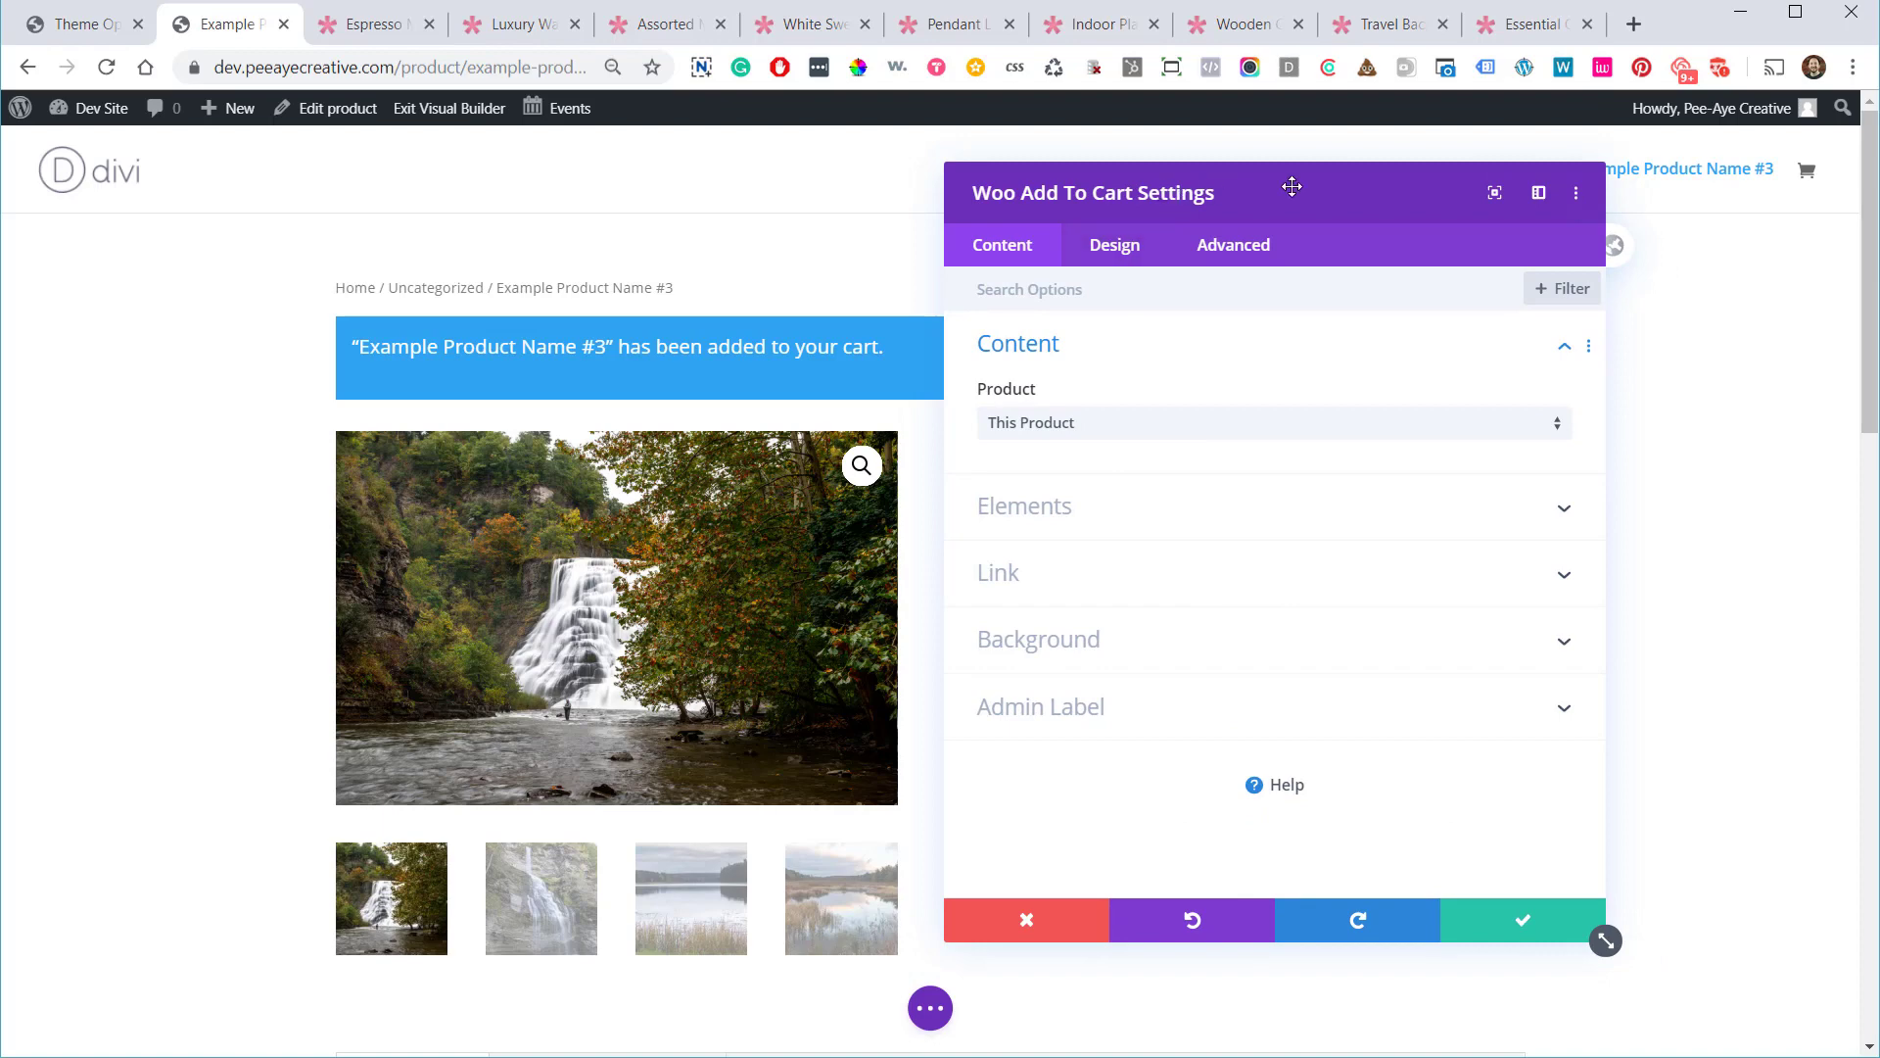
drag(1292, 187, 1513, 174)
click(1270, 496)
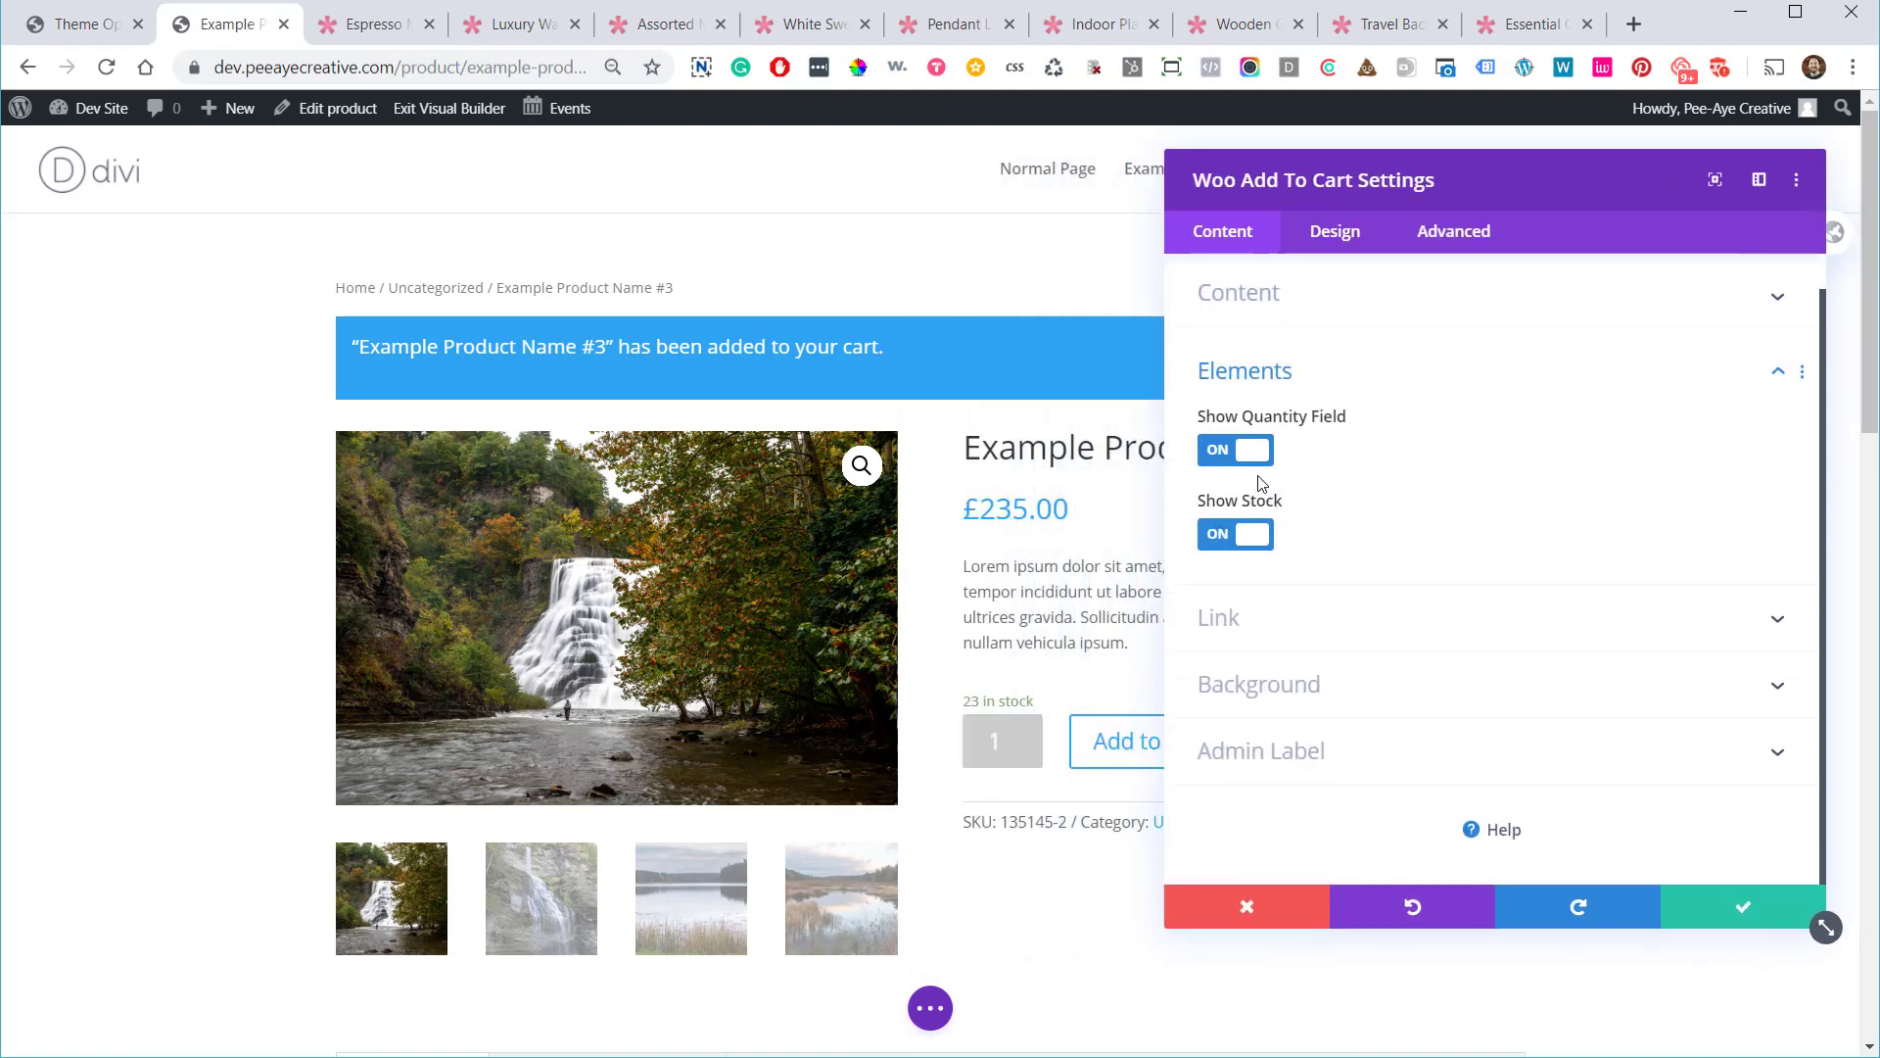
click(1224, 451)
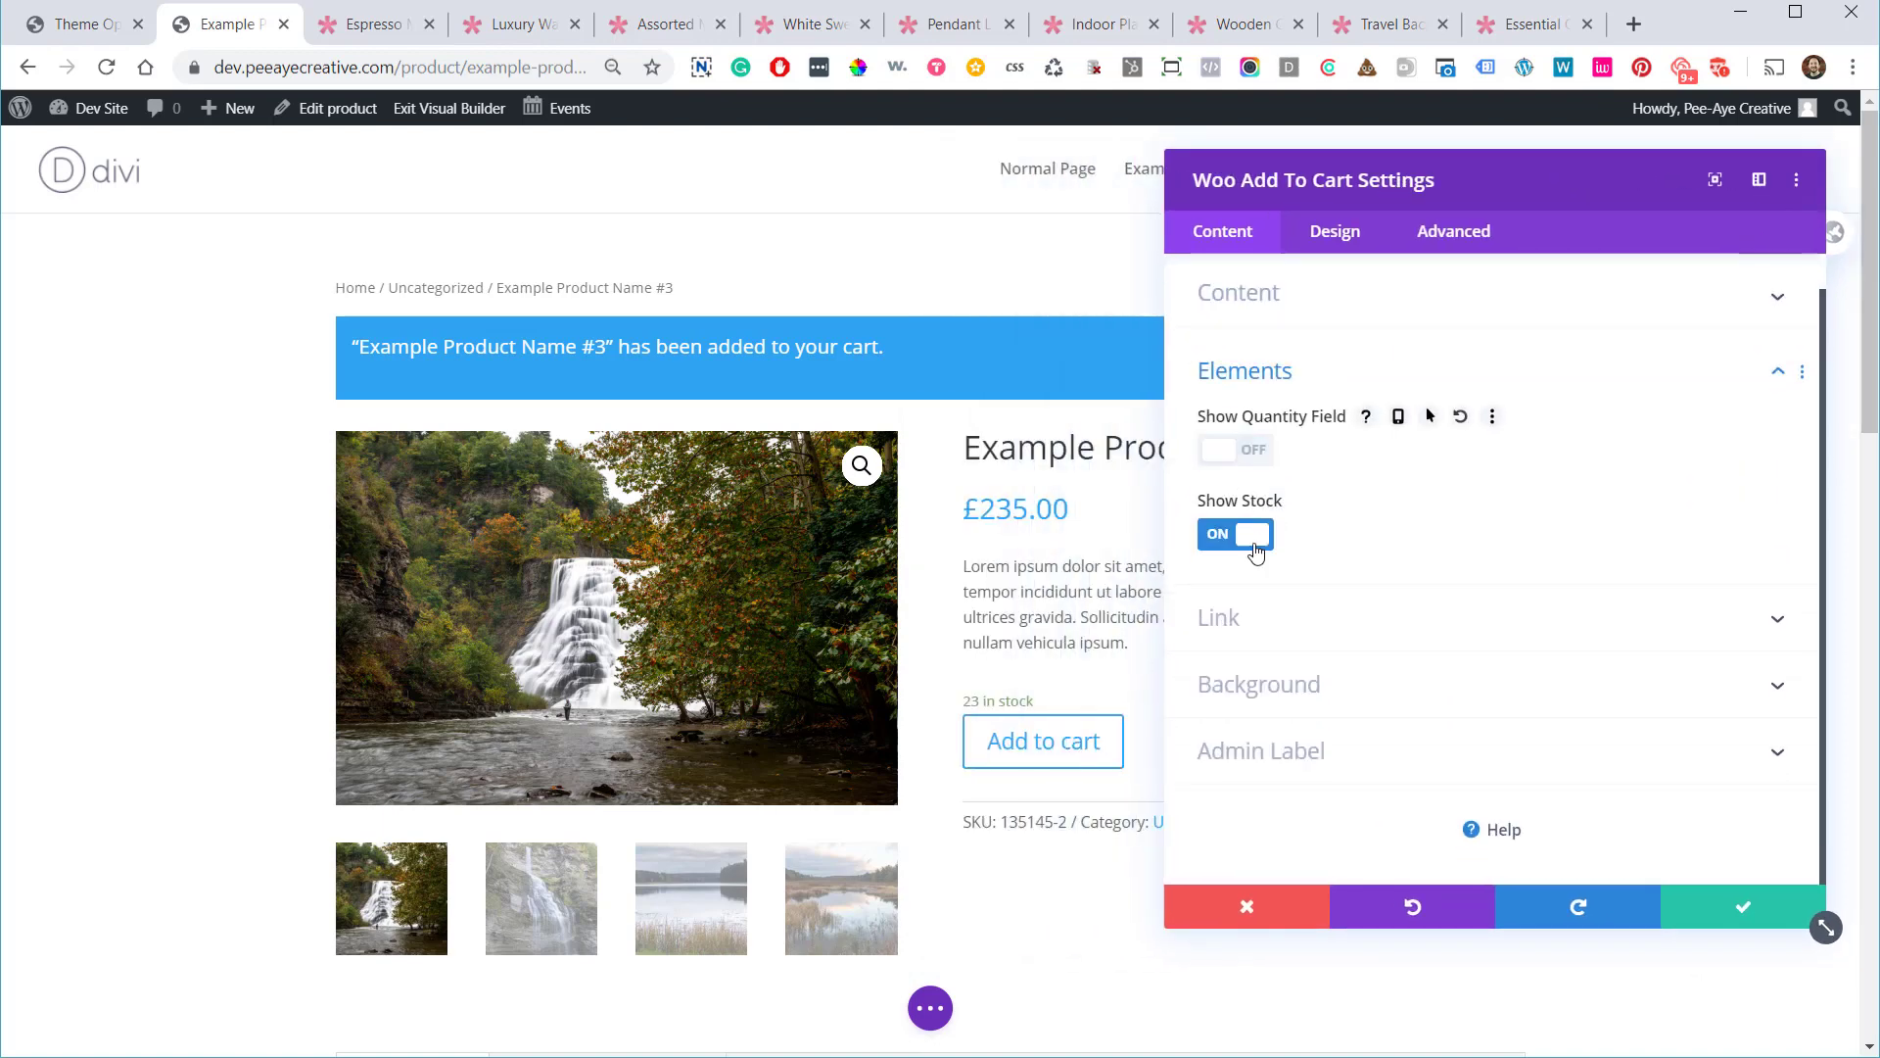
click(1239, 542)
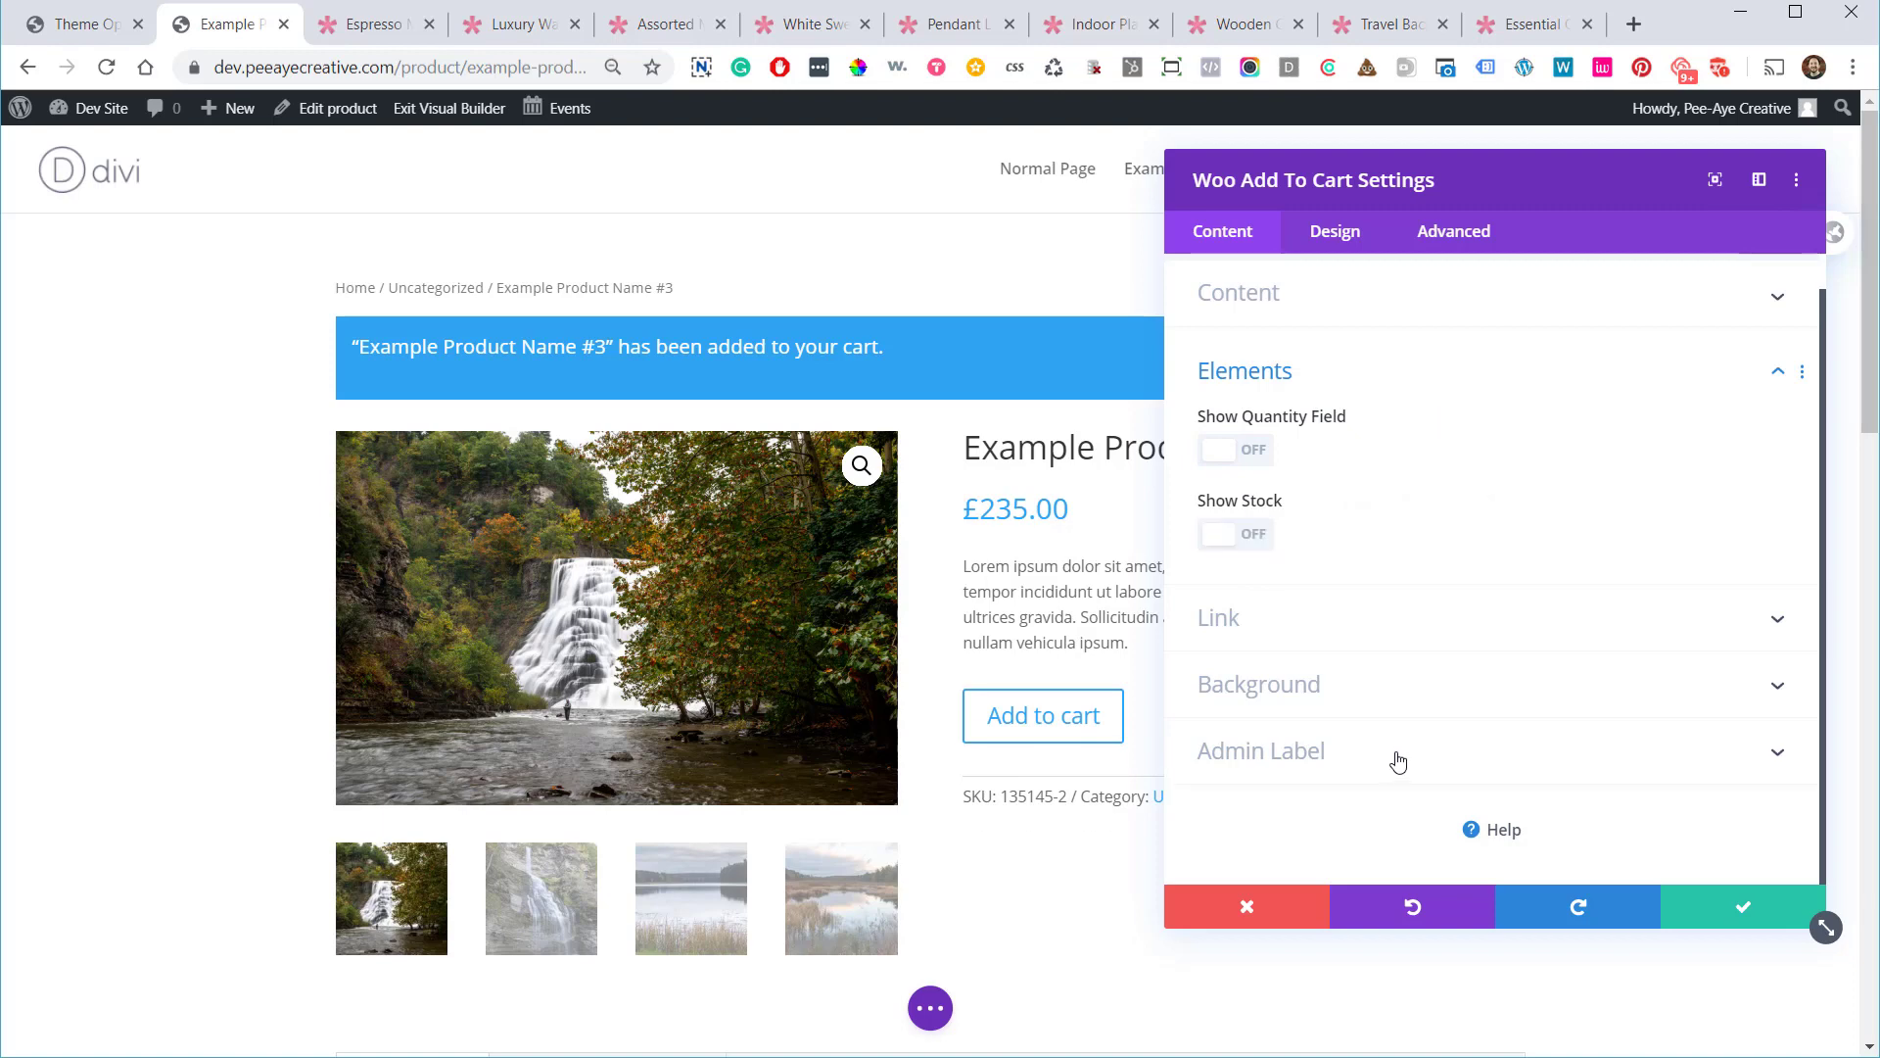
Turn Show Stock and Show Quantity Field back on and save the Woo Add To Cart settings
mouse_move(1256, 504)
click(1232, 535)
click(1231, 452)
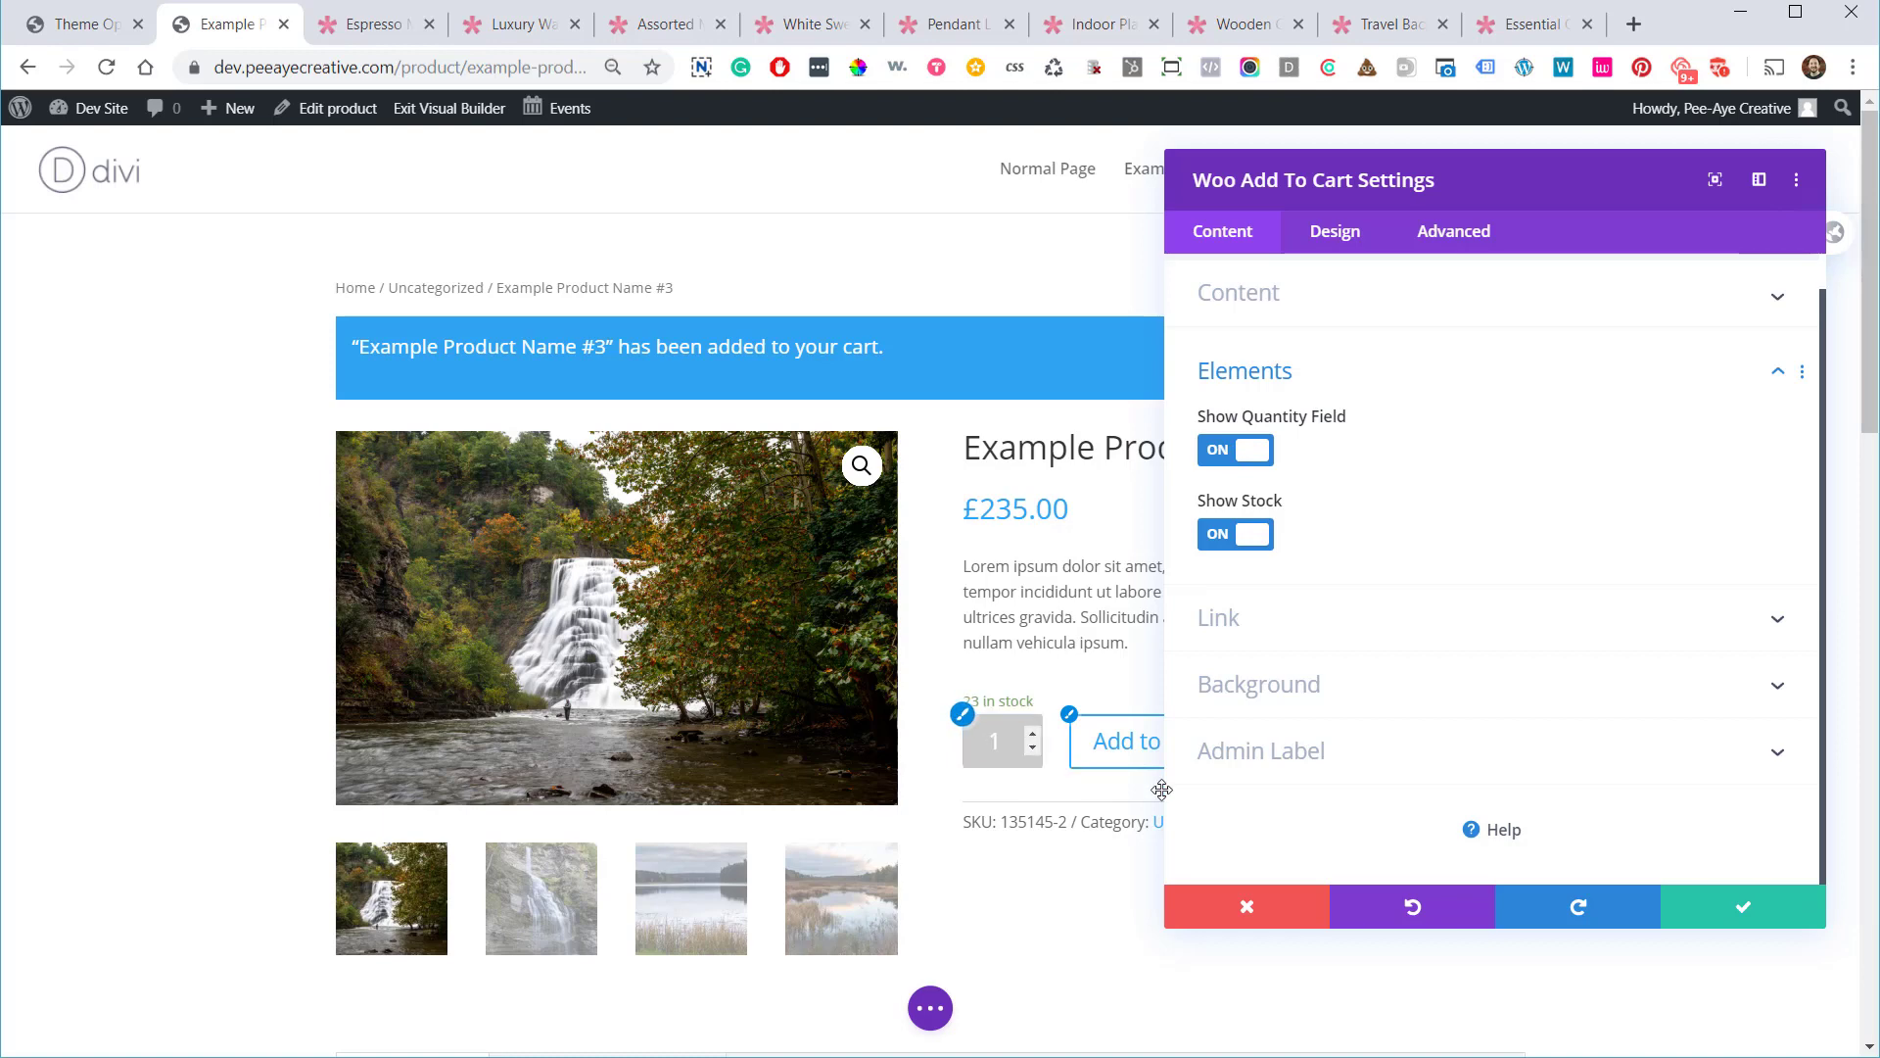
click(1728, 893)
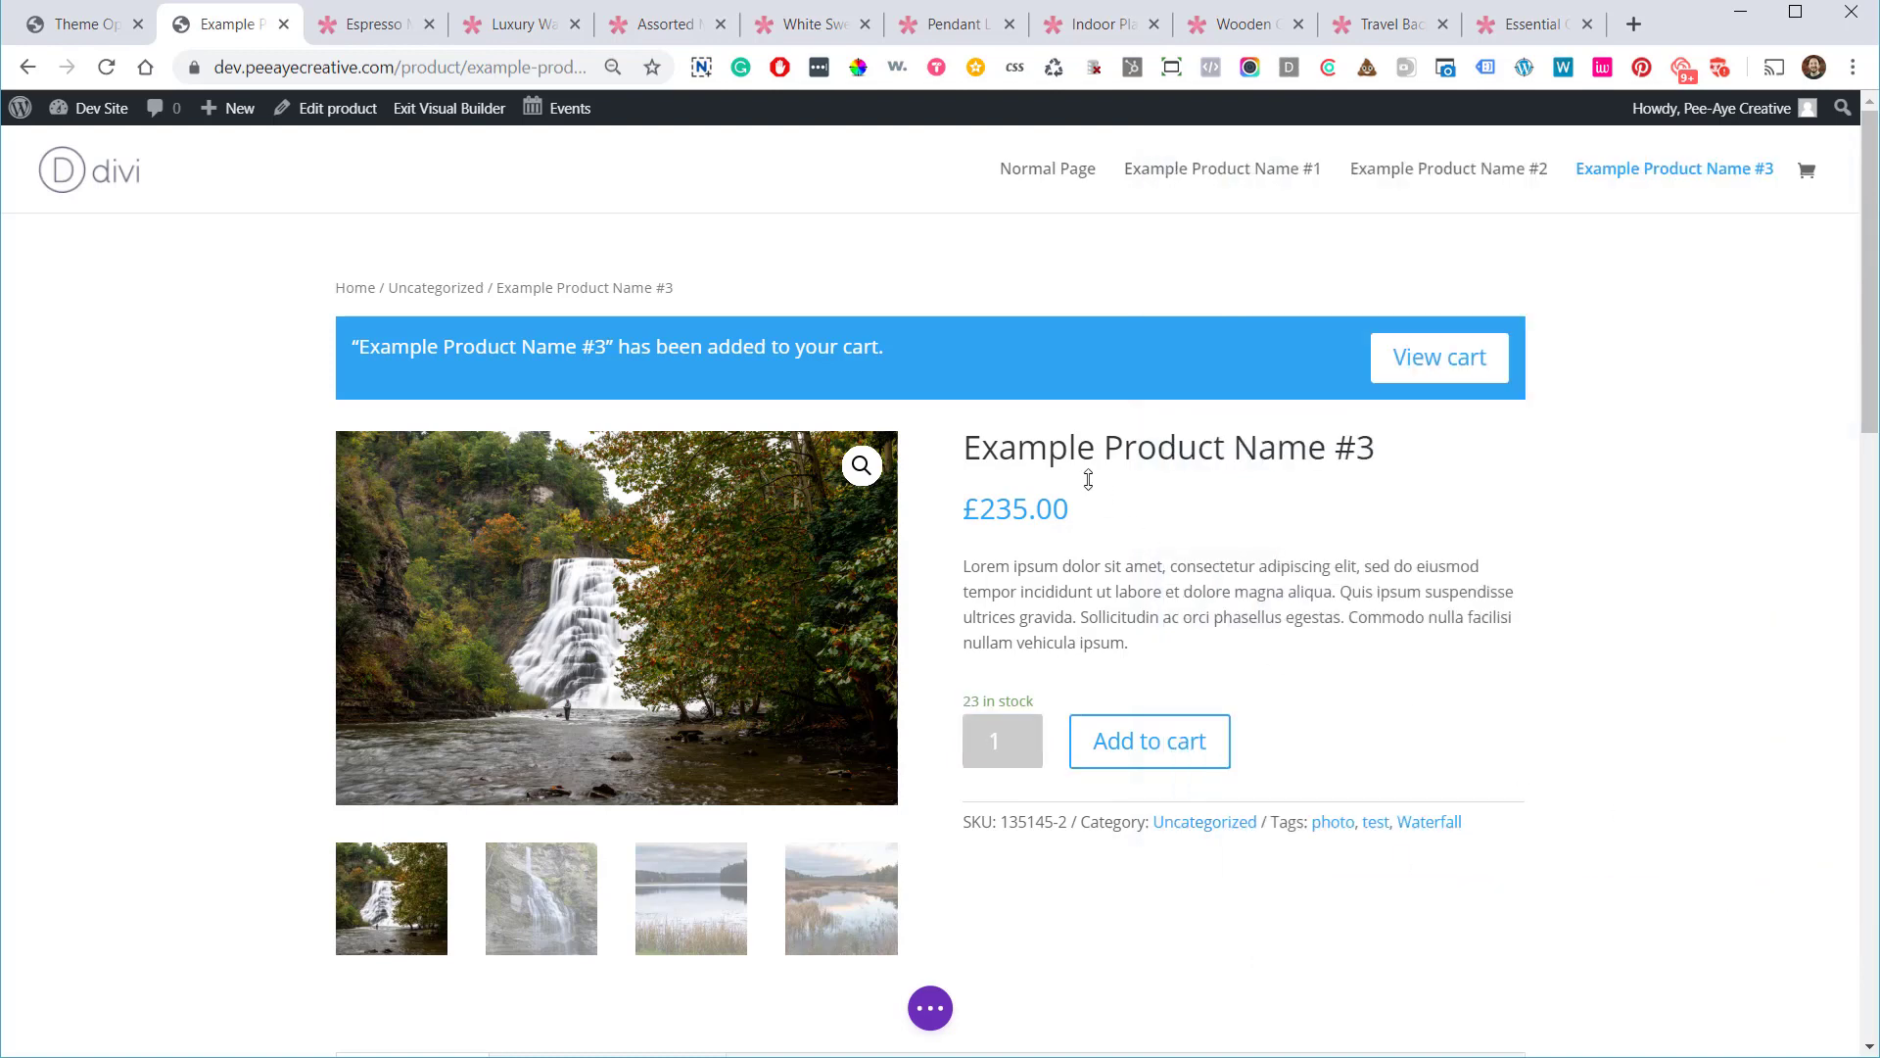
Turn Show Featured Image off and back on in the Woo Images module's Elements options, and save the module settings
scroll(1088, 478, down, 2)
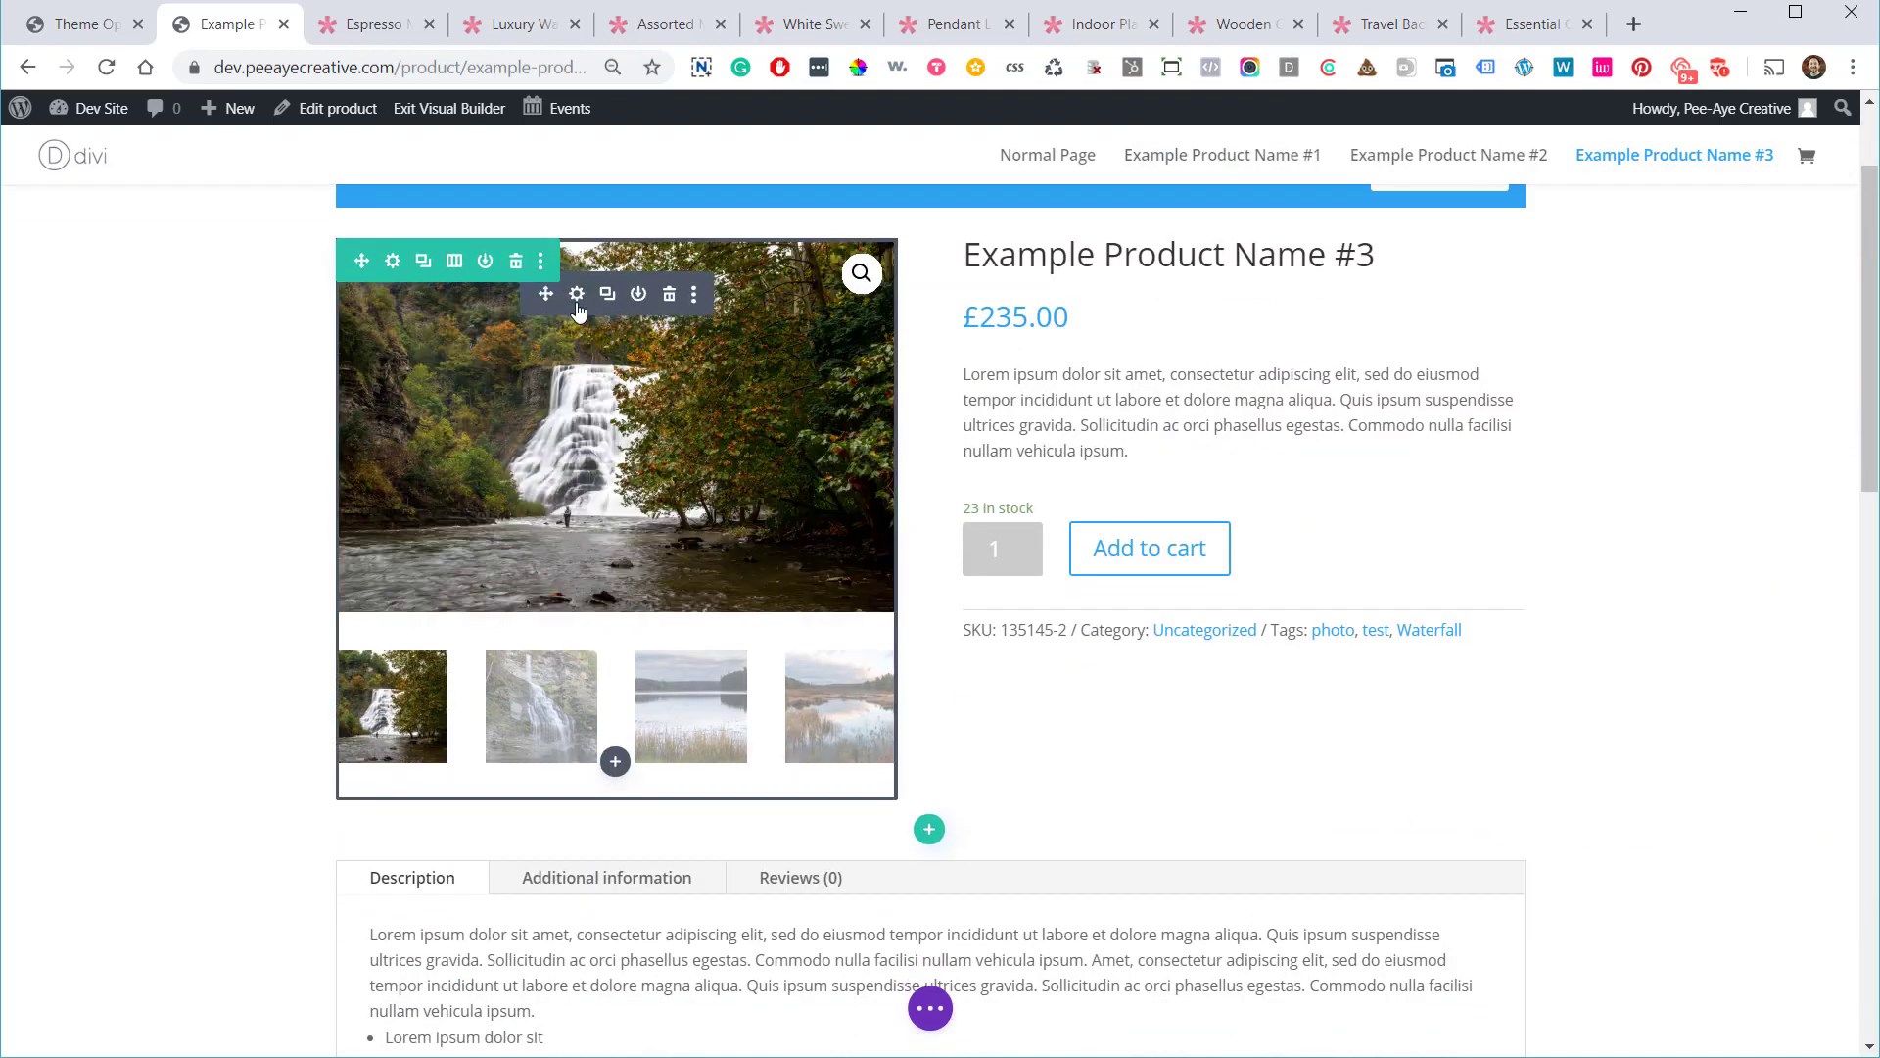
click(577, 294)
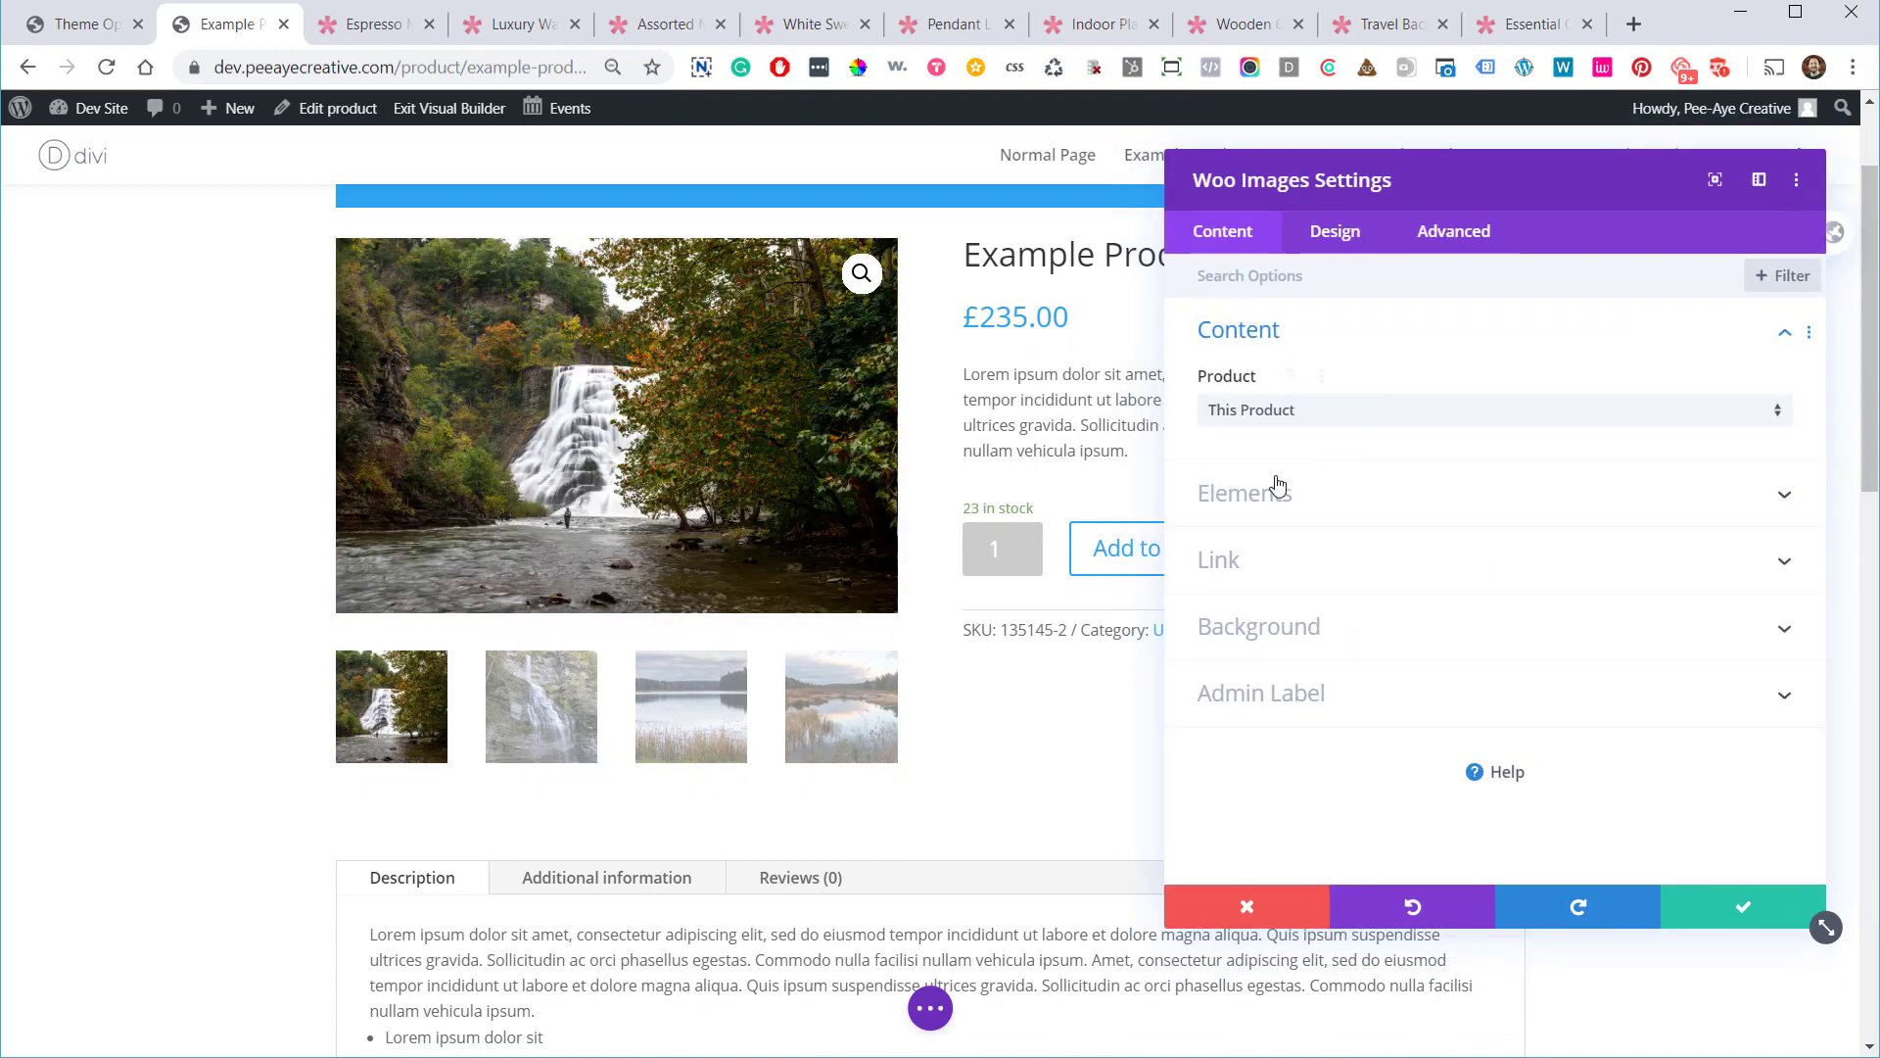
click(1278, 485)
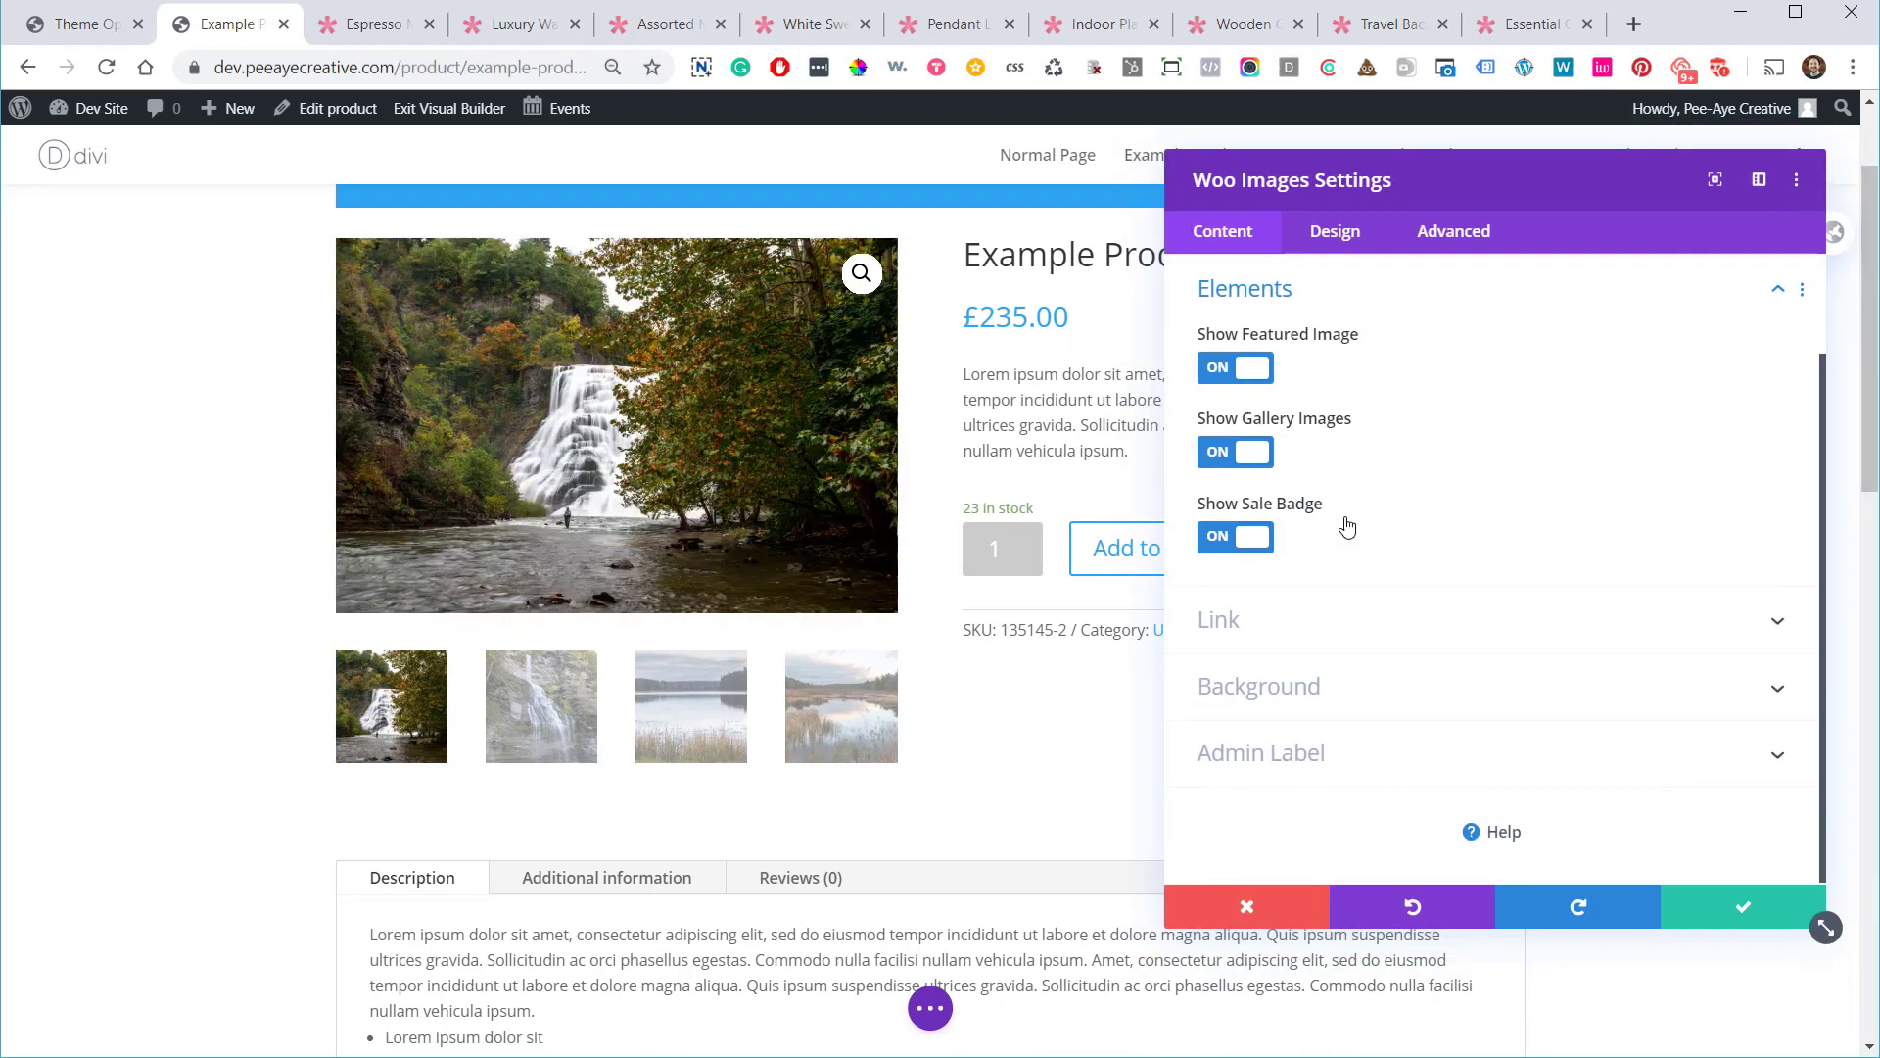
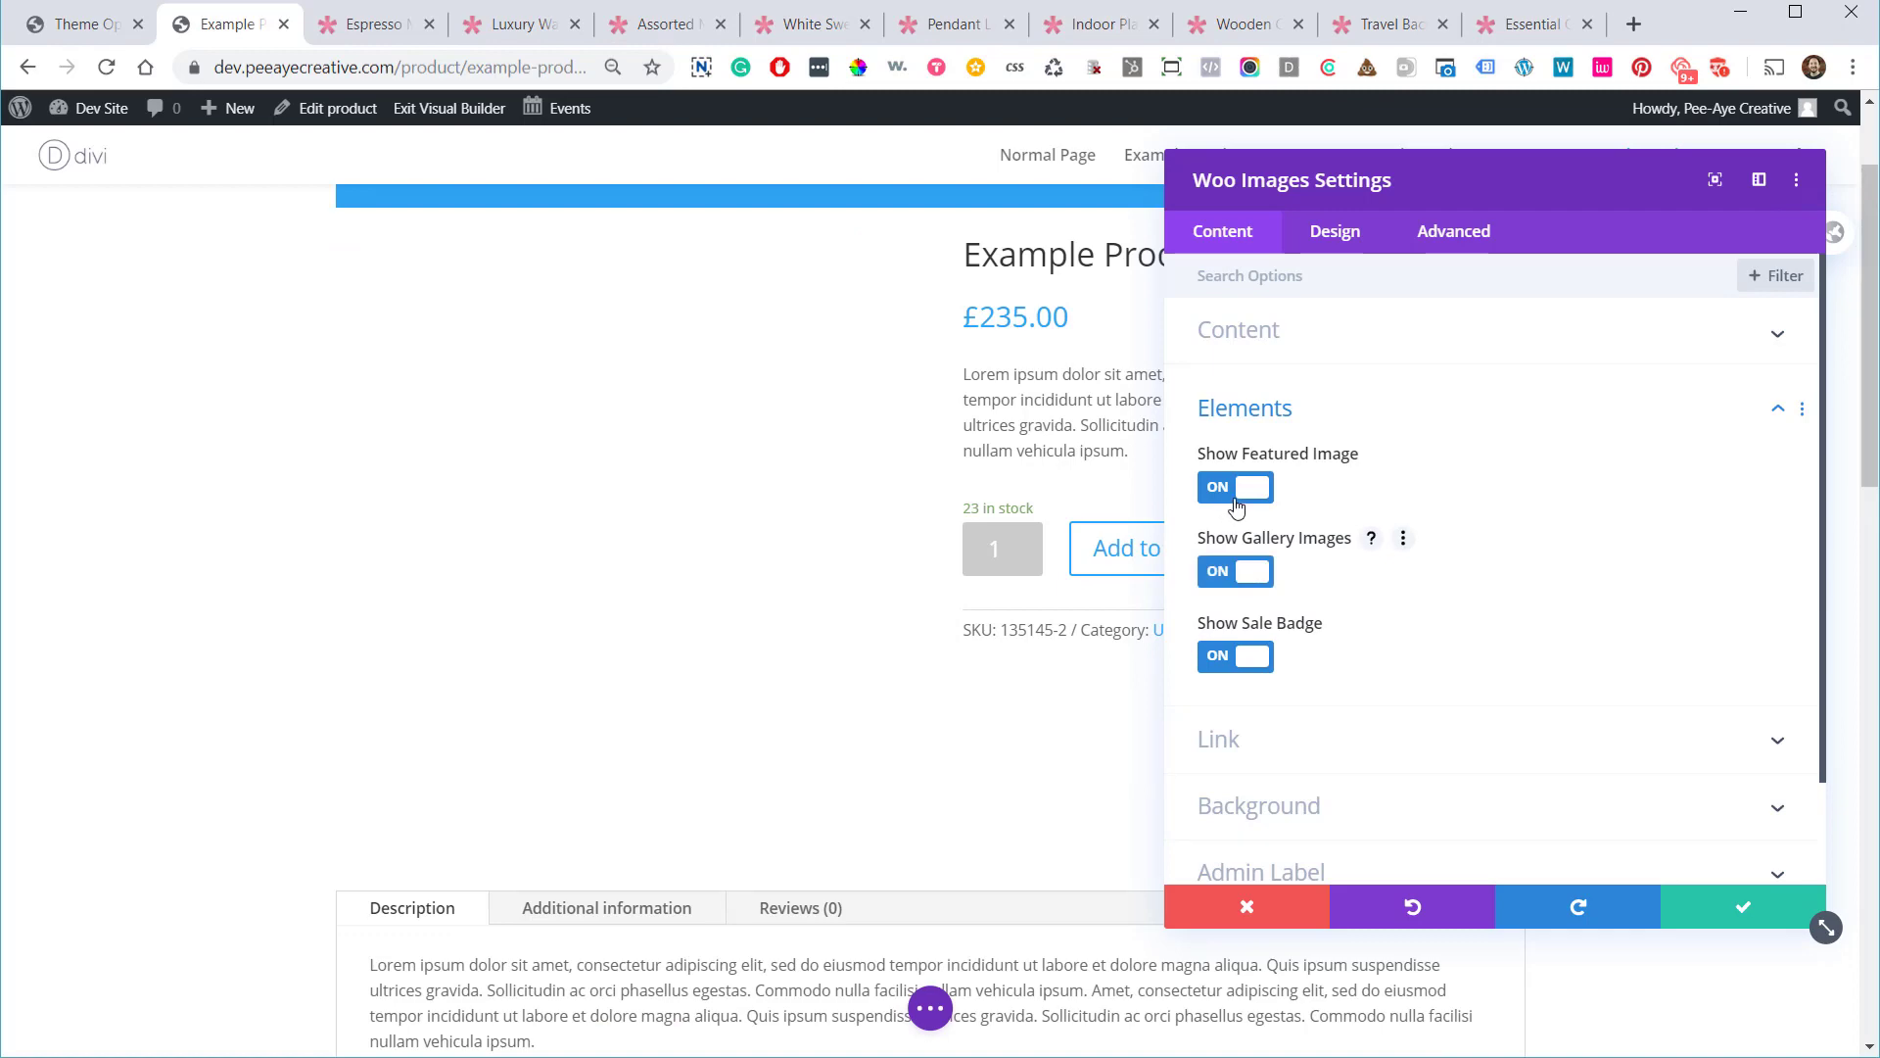
click(1235, 505)
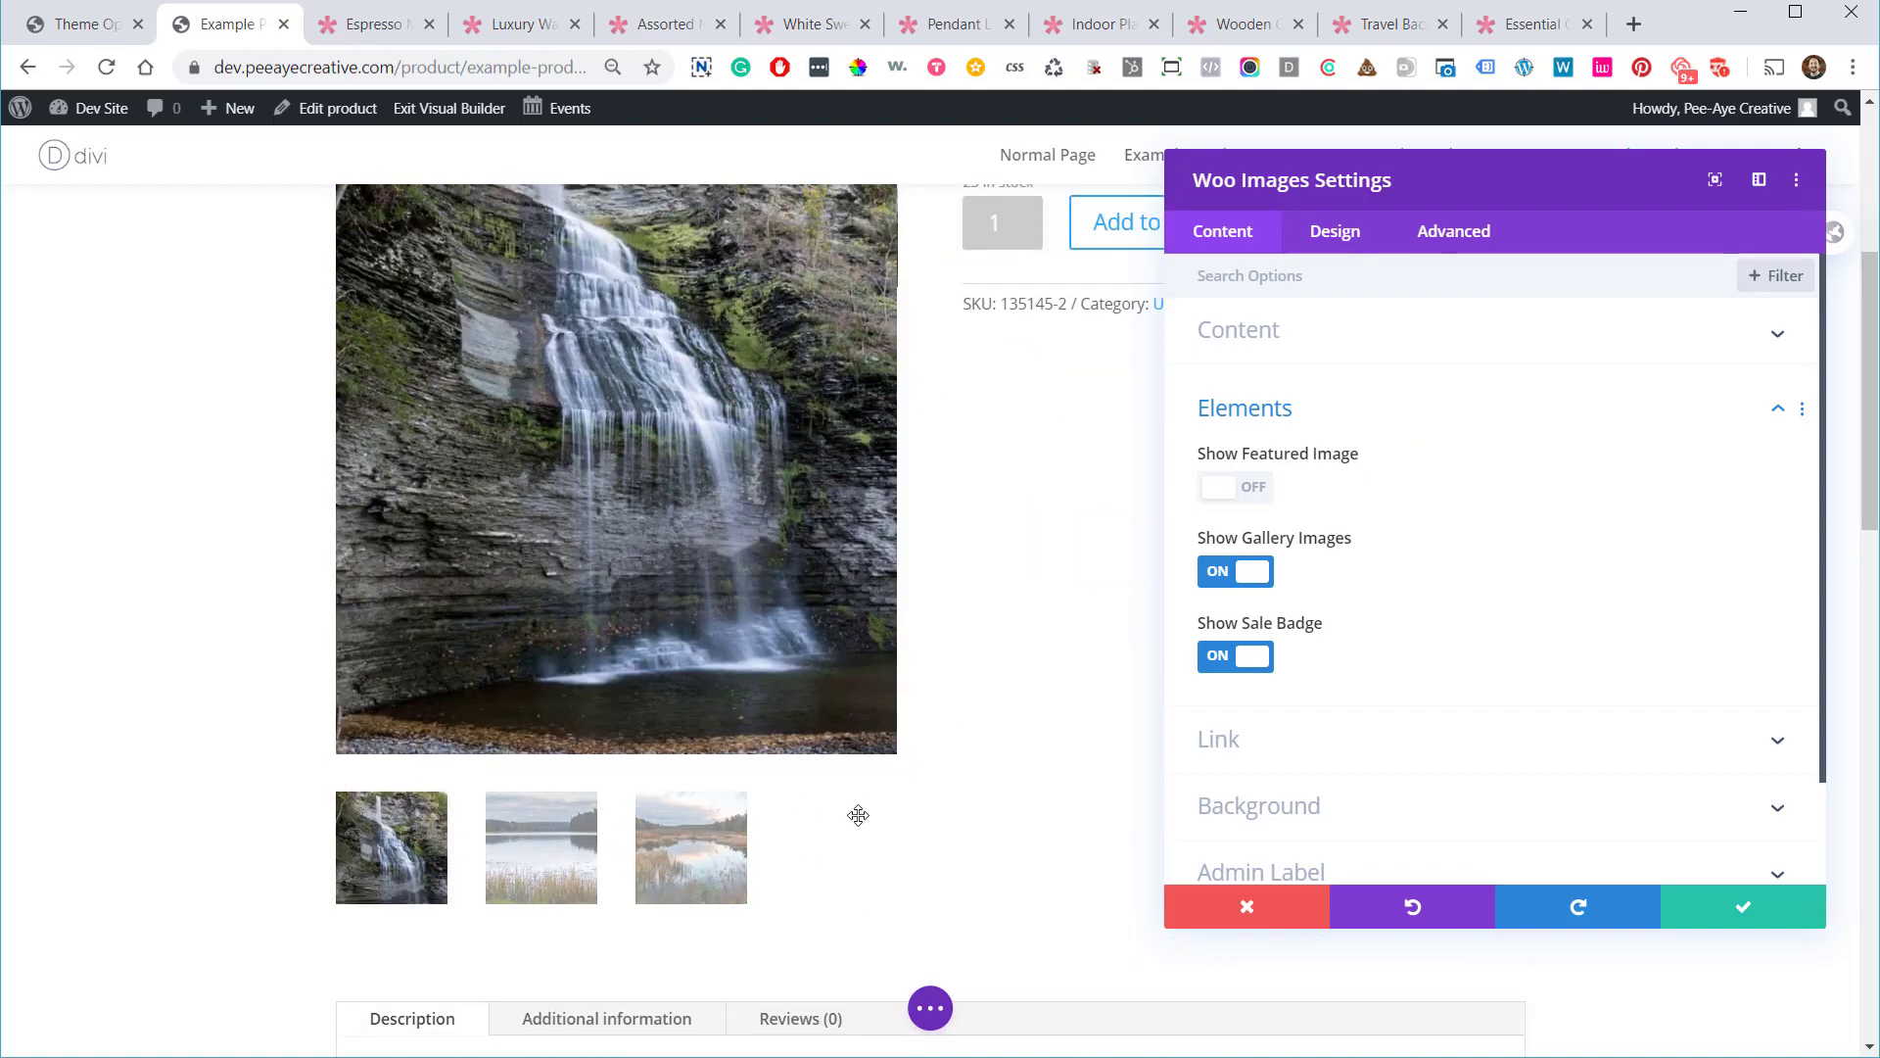
click(1236, 490)
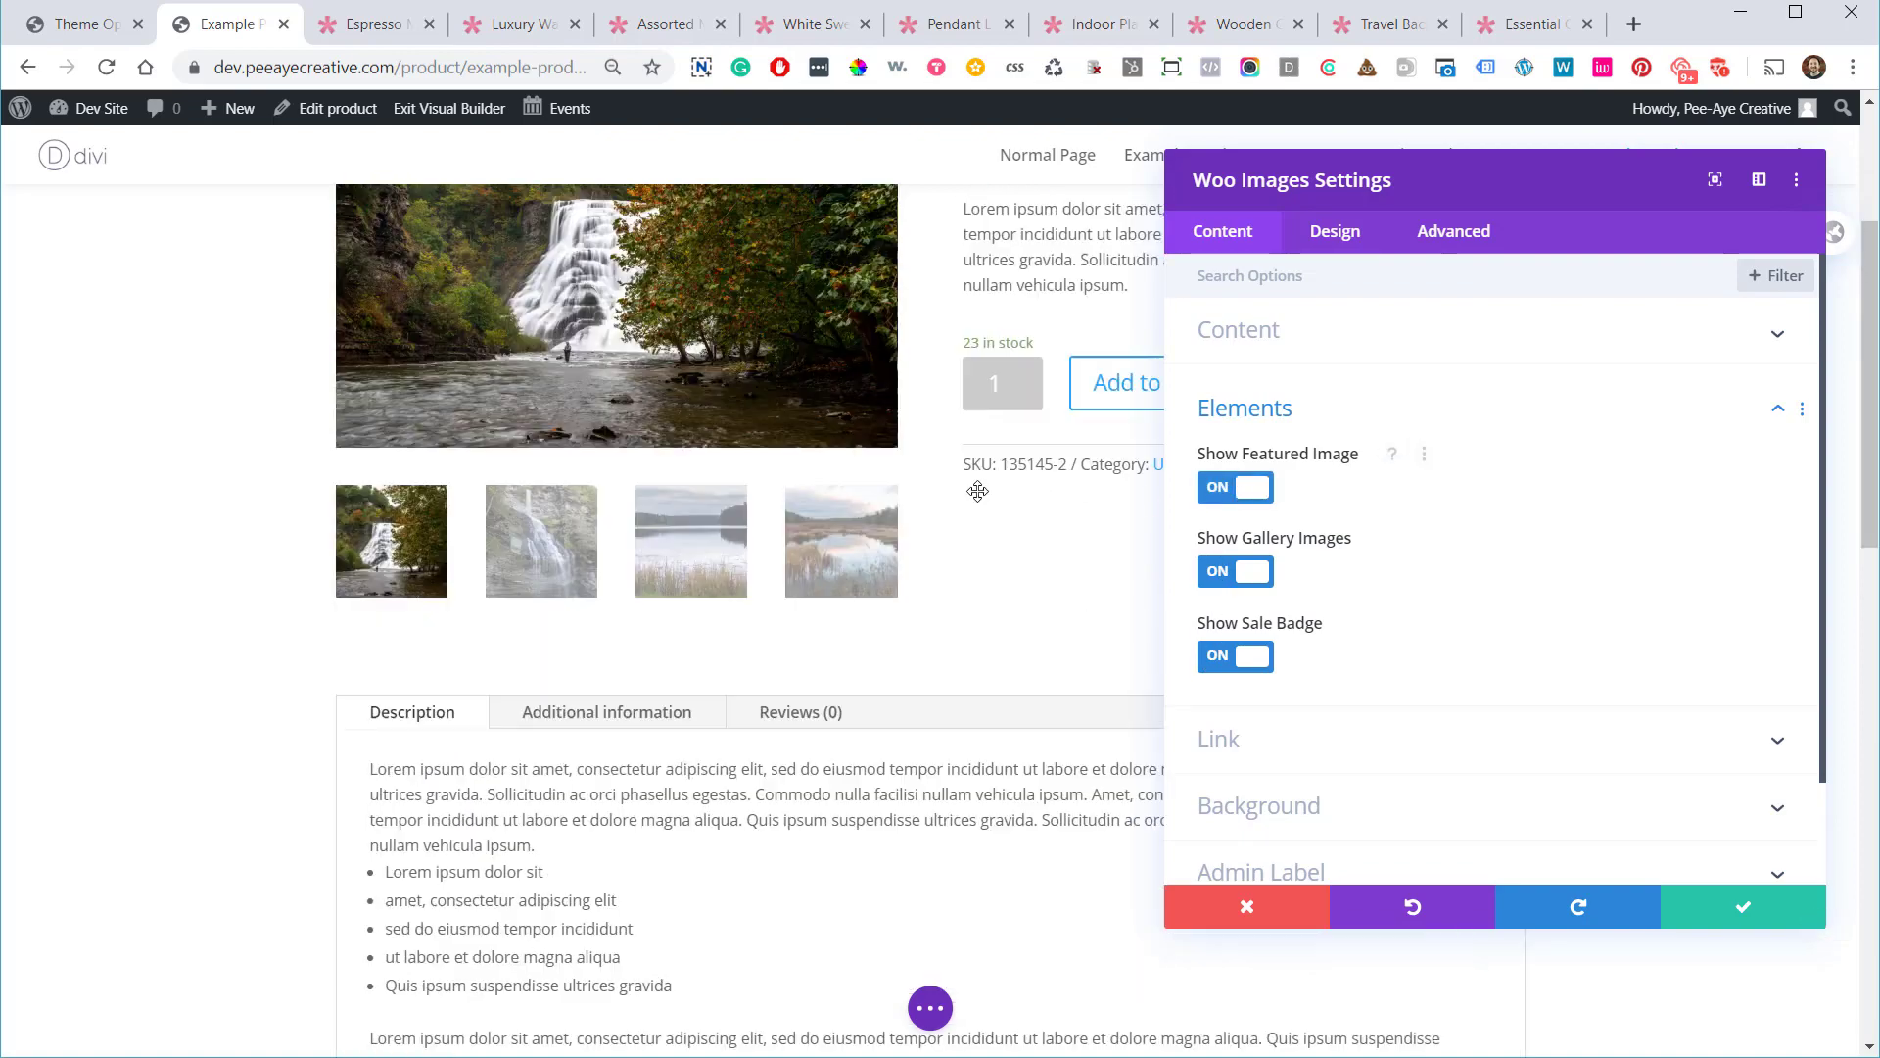
scroll(999, 472, up, 3)
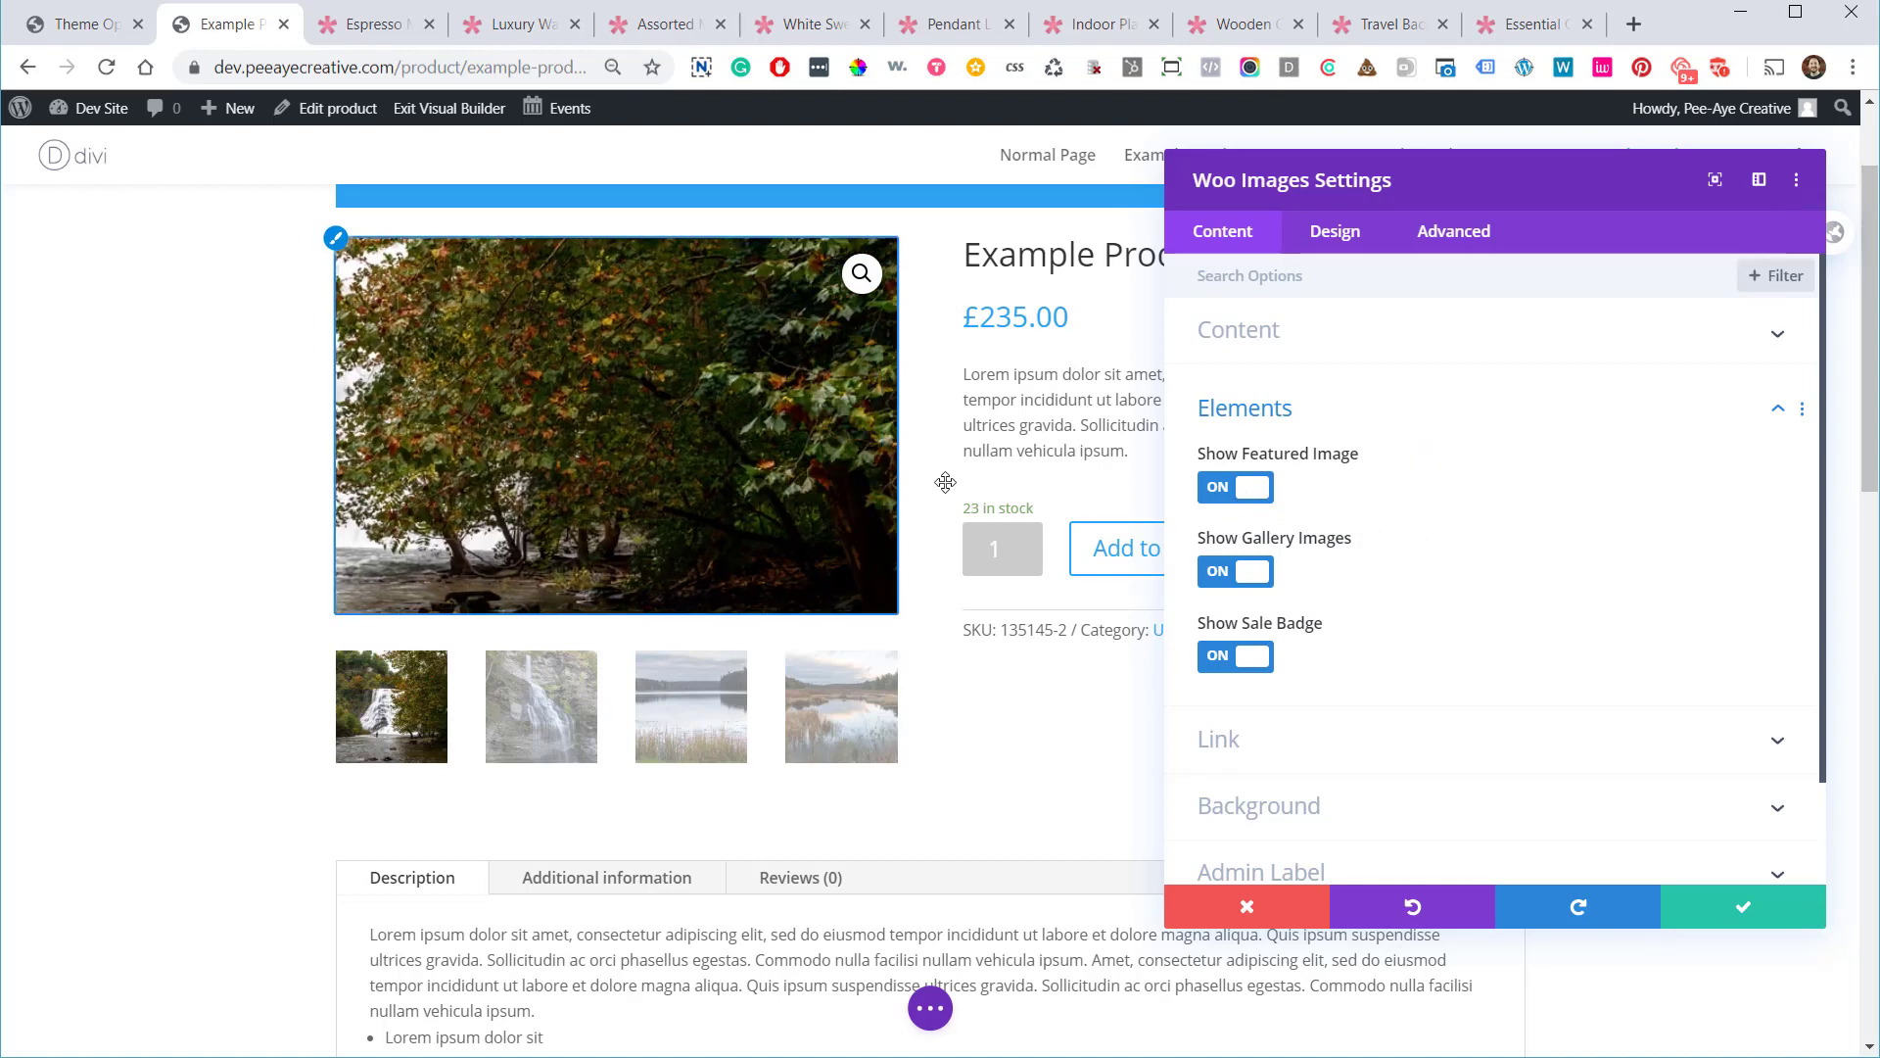
click(1715, 901)
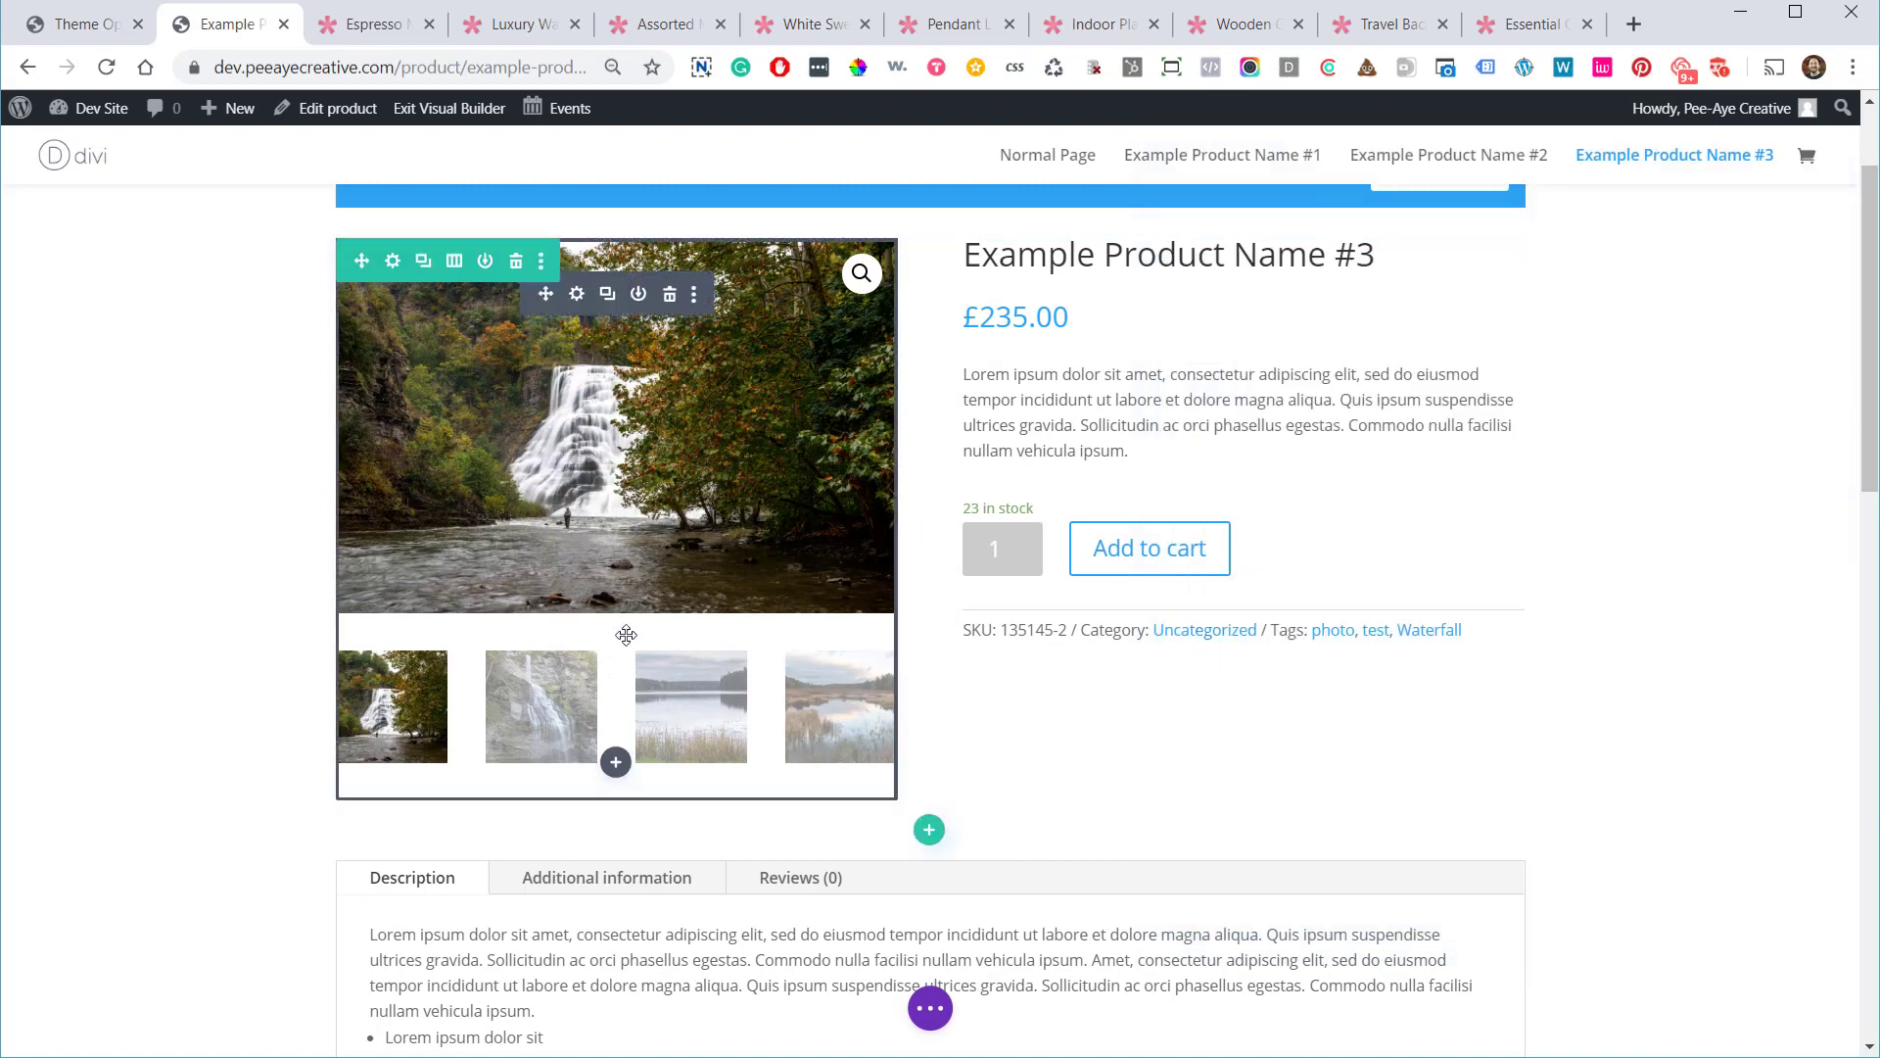
Duplicate the Woo Images module and move the copy directly beneath the product tabs
click(608, 294)
scroll(555, 592, down, 3)
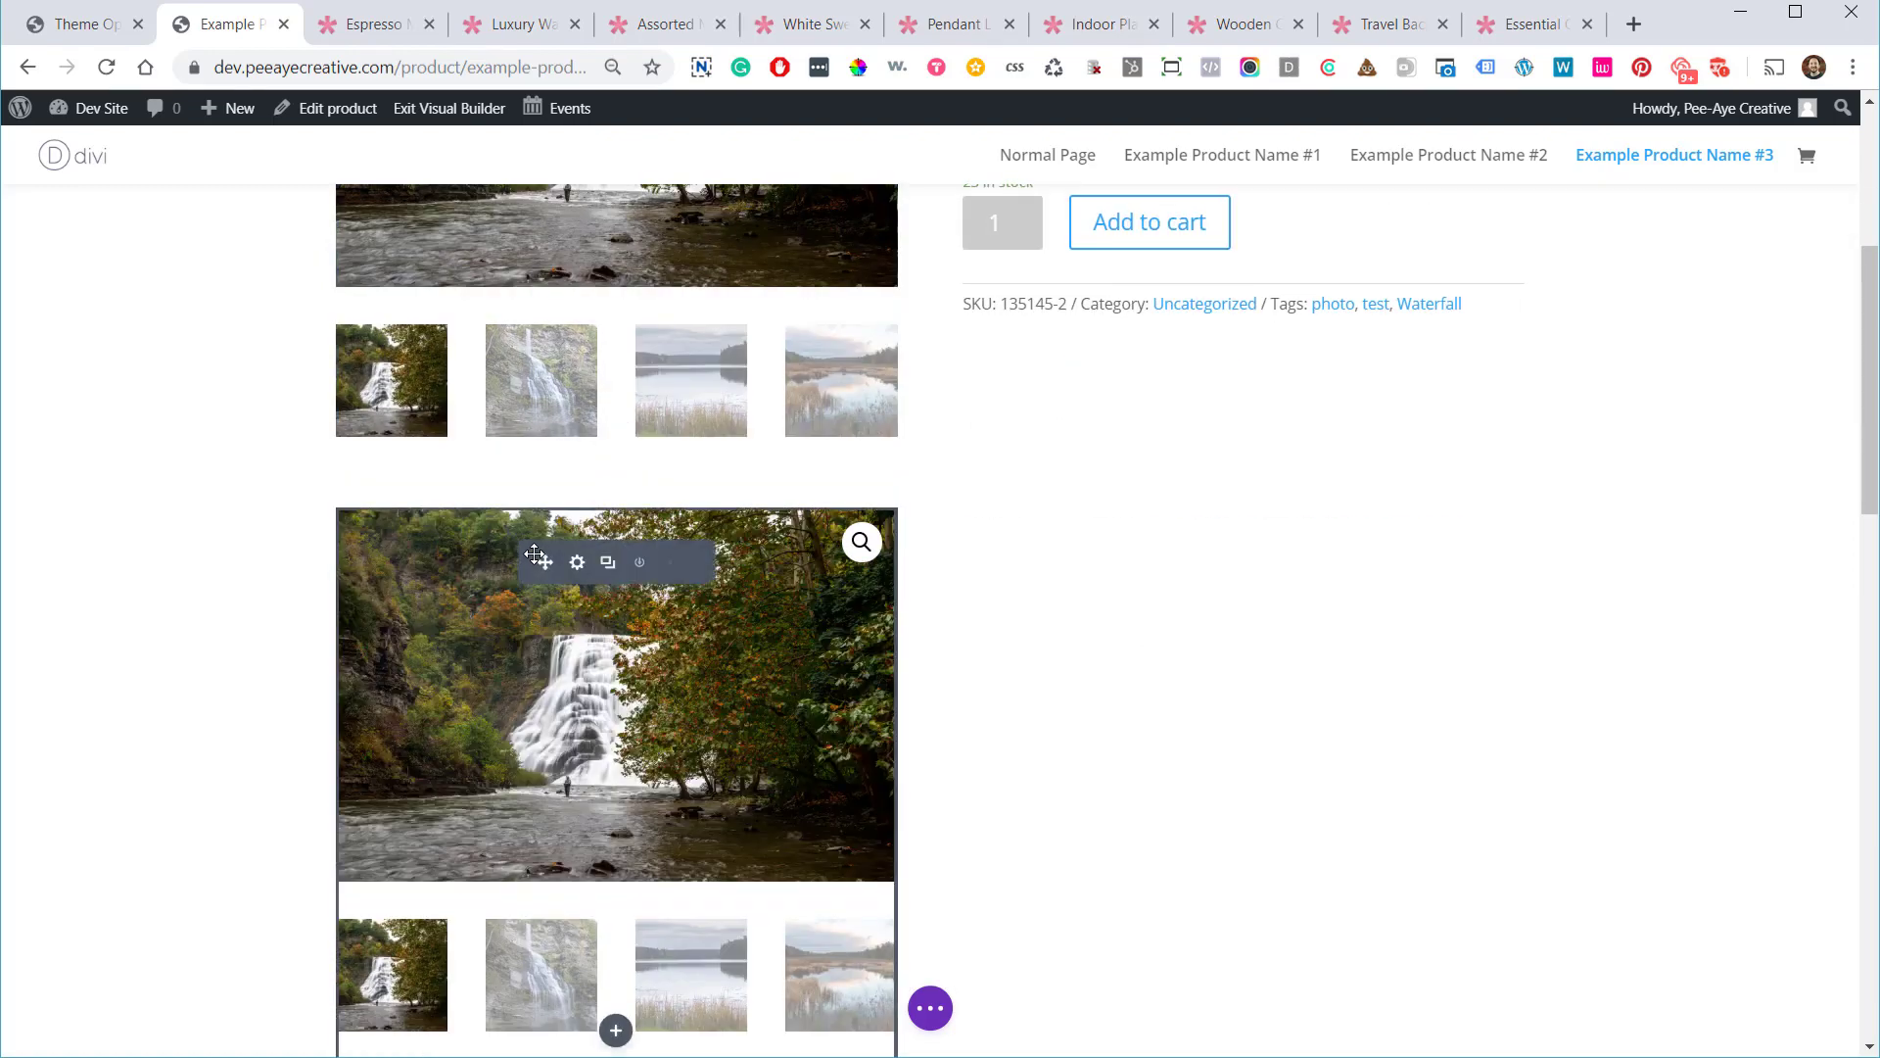
click(664, 559)
scroll(813, 587, down, 2)
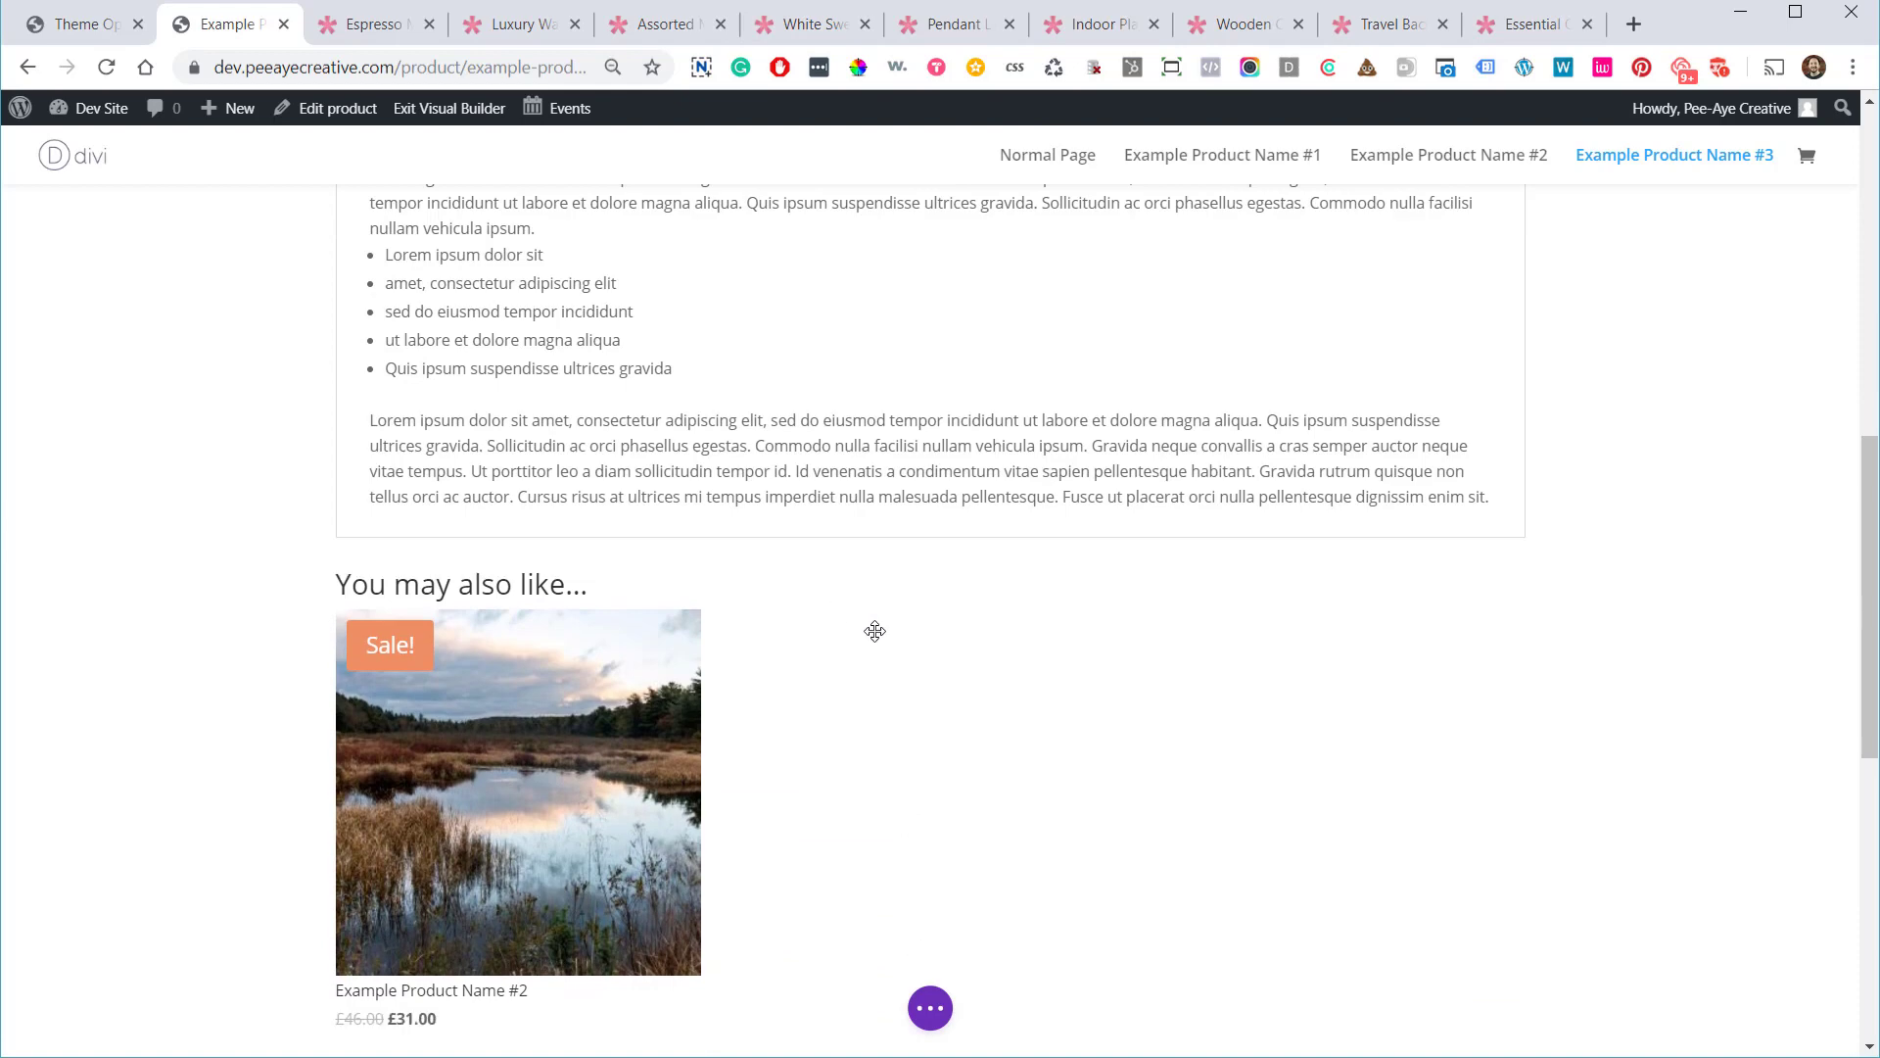
Turn off Show Featured Image in the Elements options of the Woo Images copy beneath the tabs and save its settings
click(891, 594)
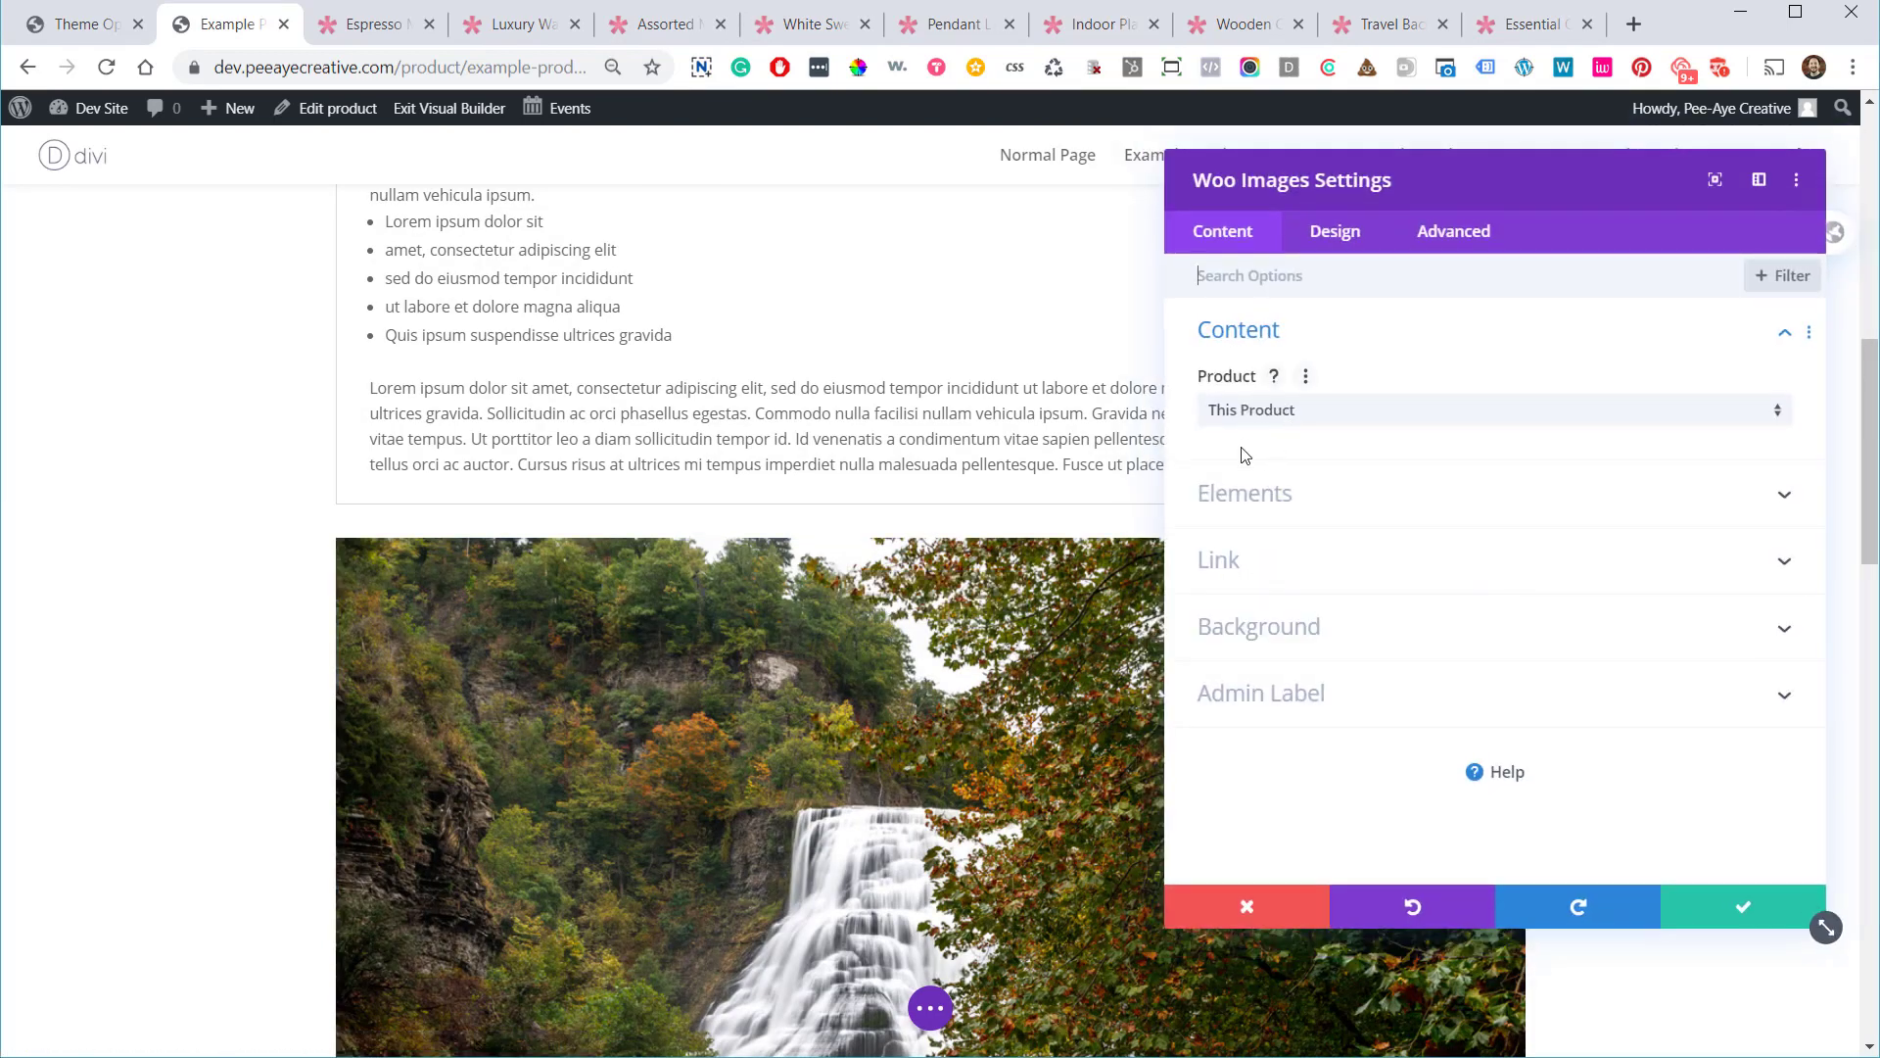
click(1235, 490)
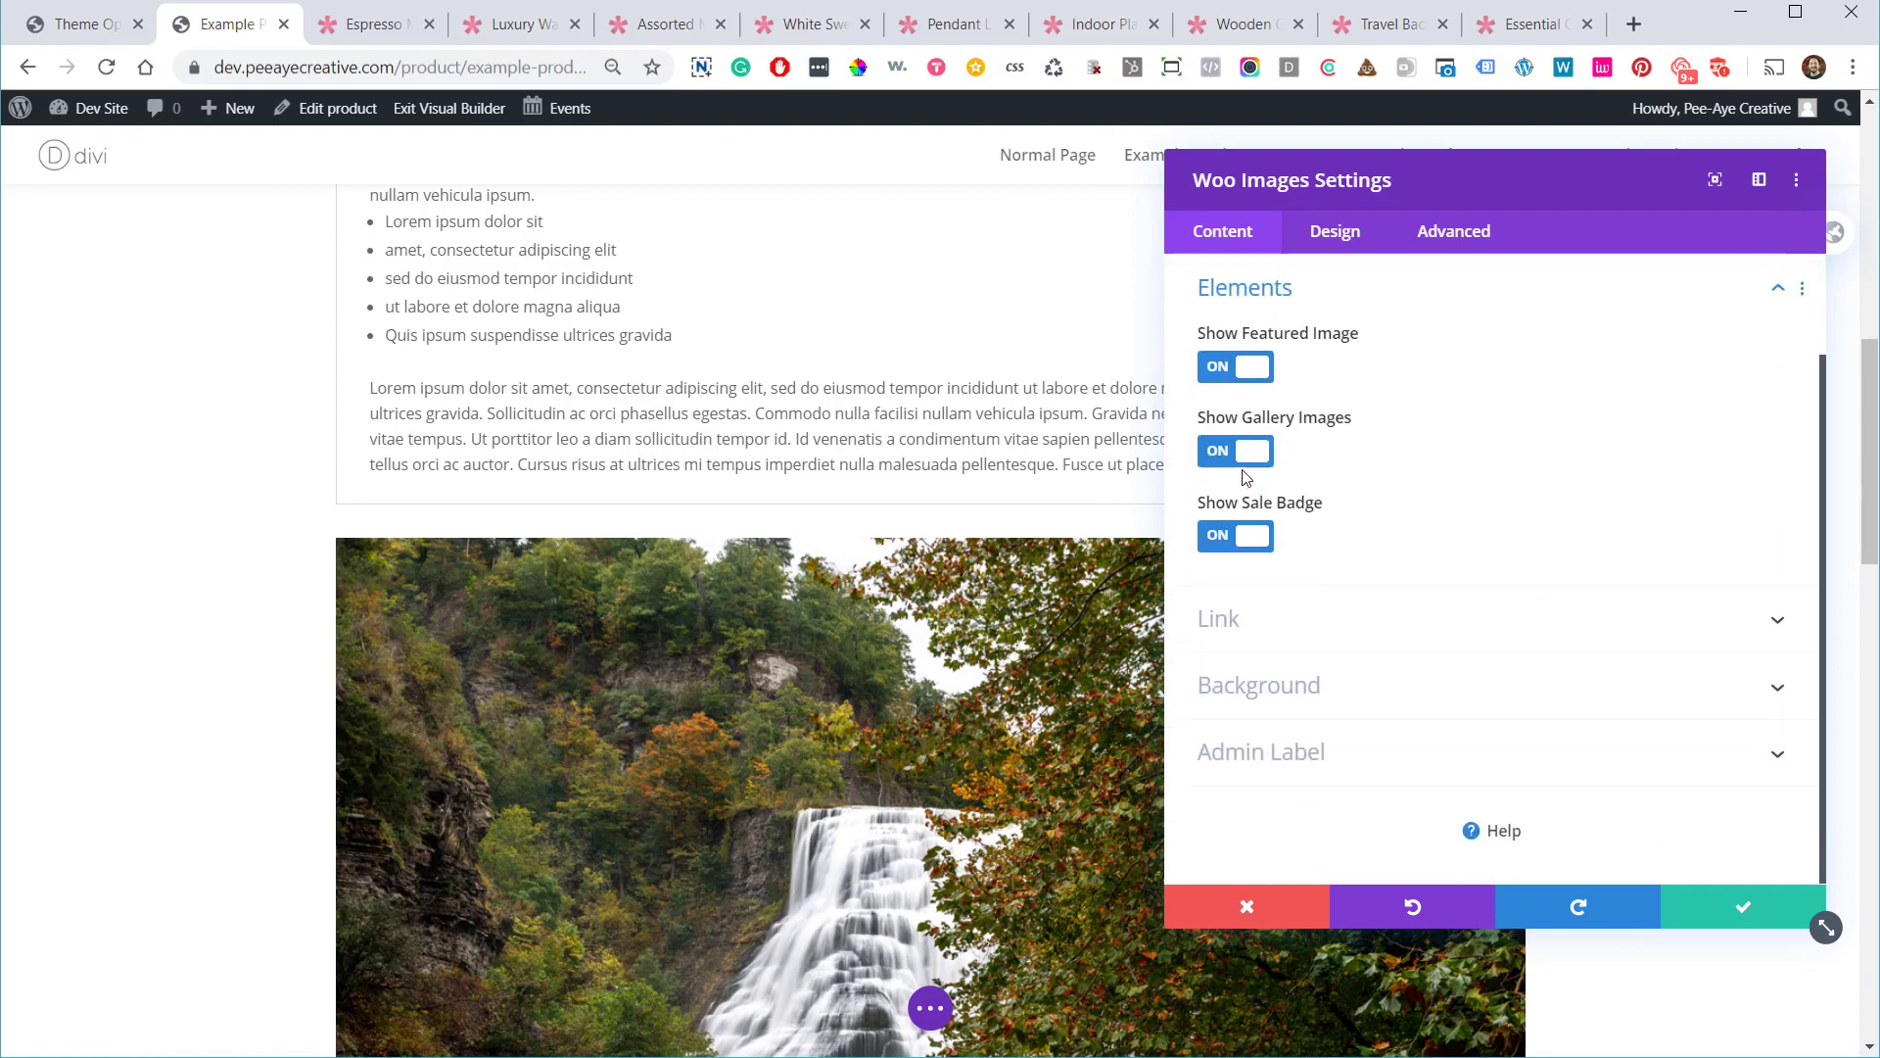
click(1228, 372)
scroll(262, 386, down, 5)
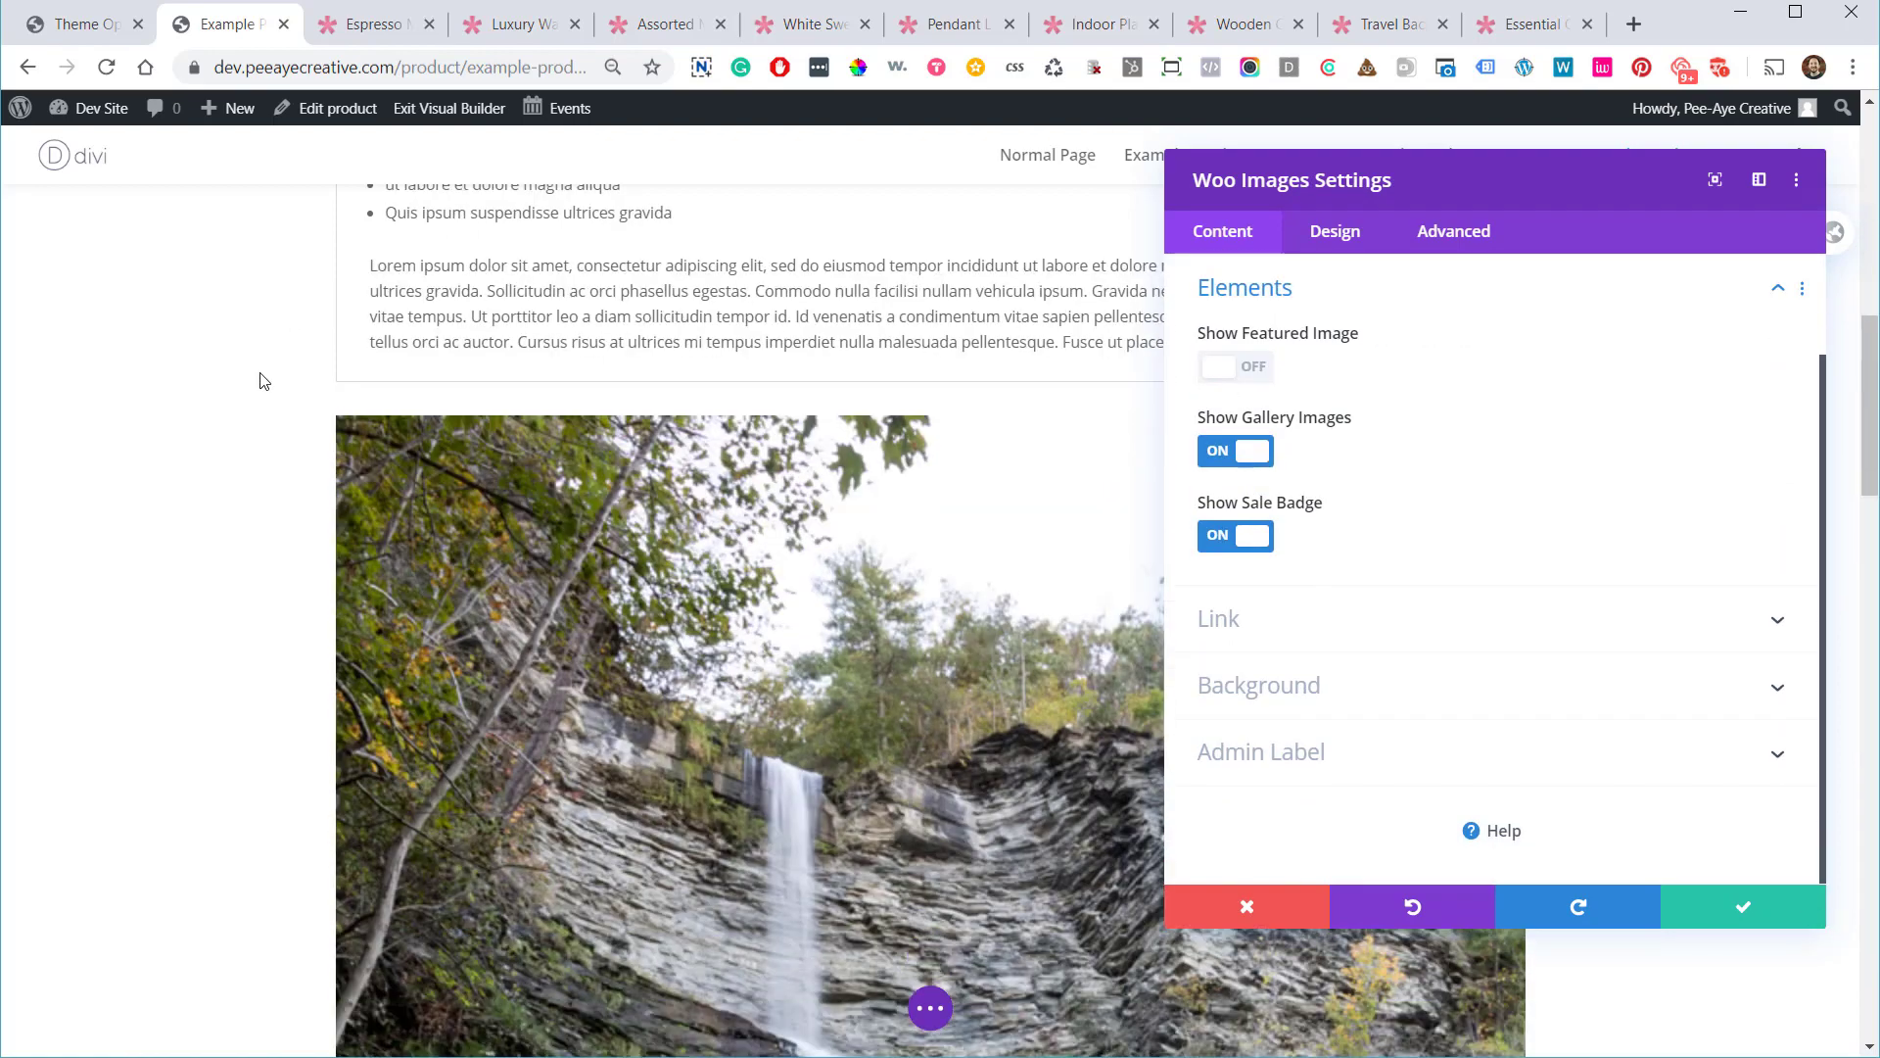
scroll(281, 401, down, 5)
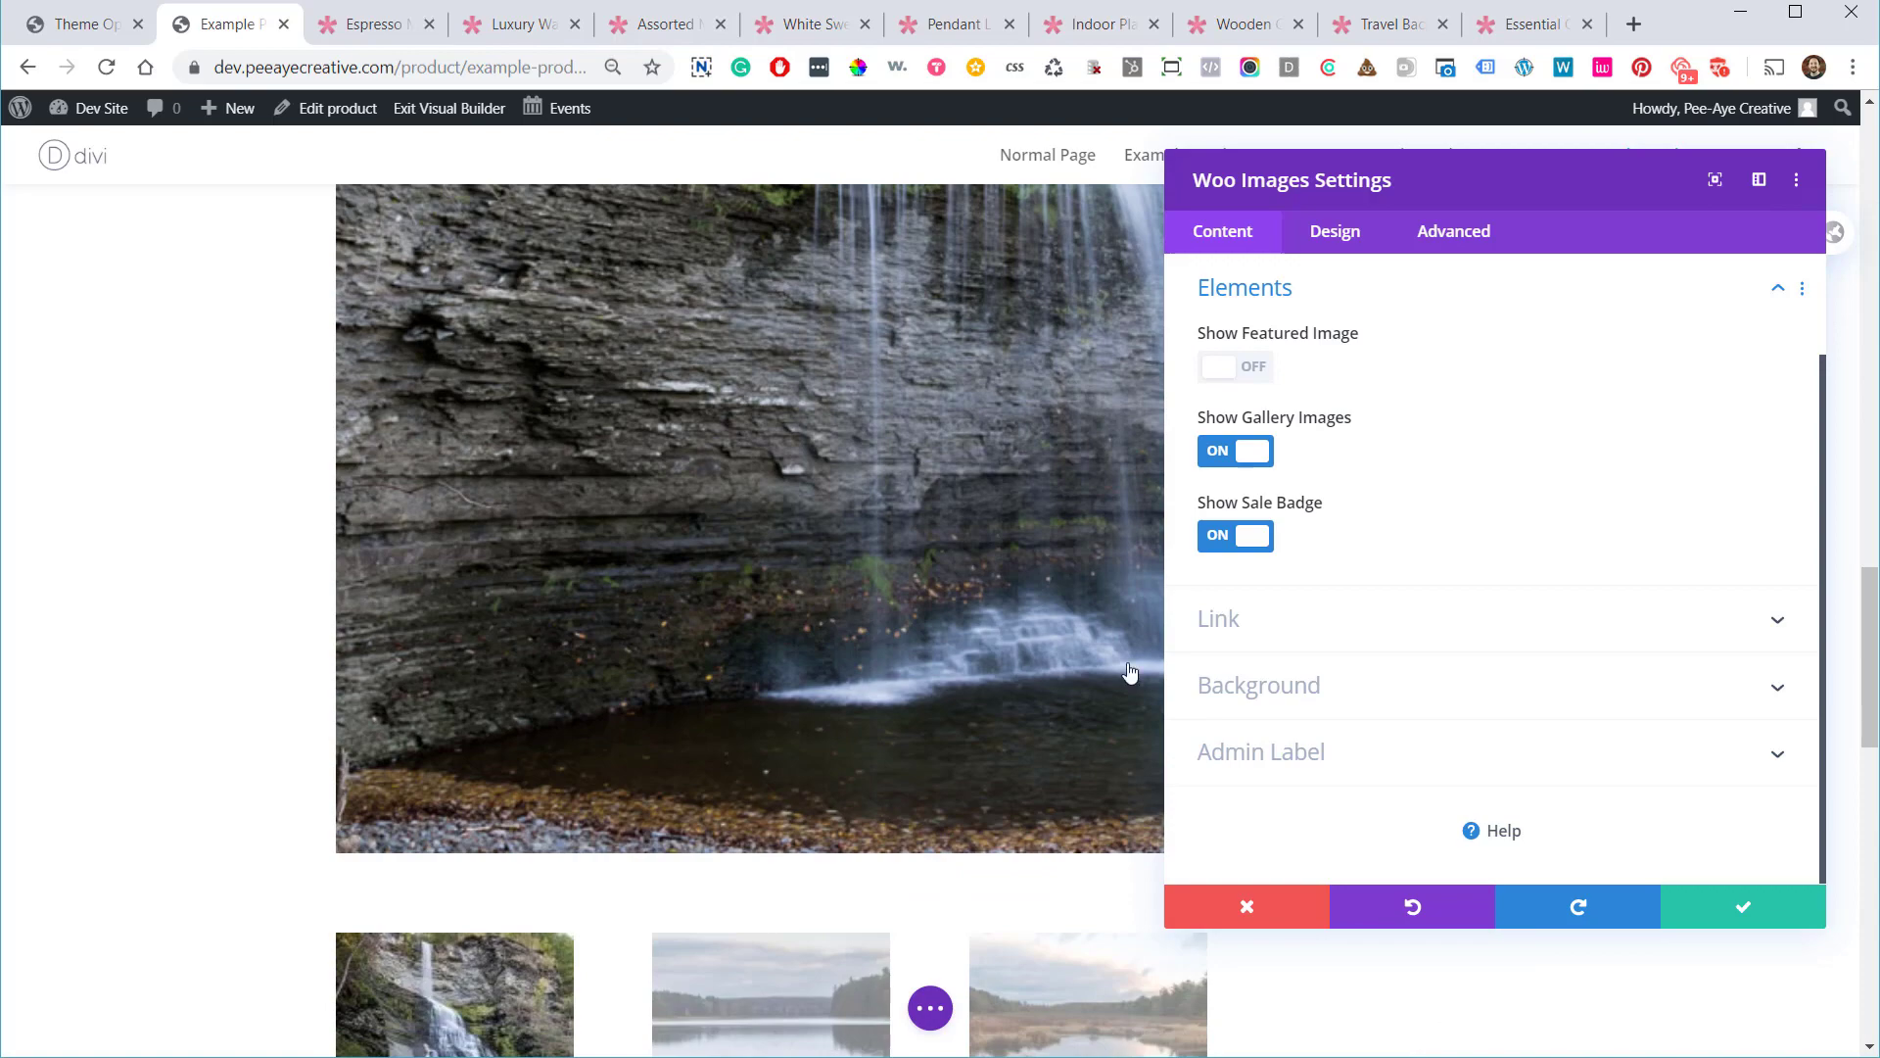
click(1729, 918)
Delete the duplicated Woo Images module beneath the product tabs
scroll(1104, 642, up, 10)
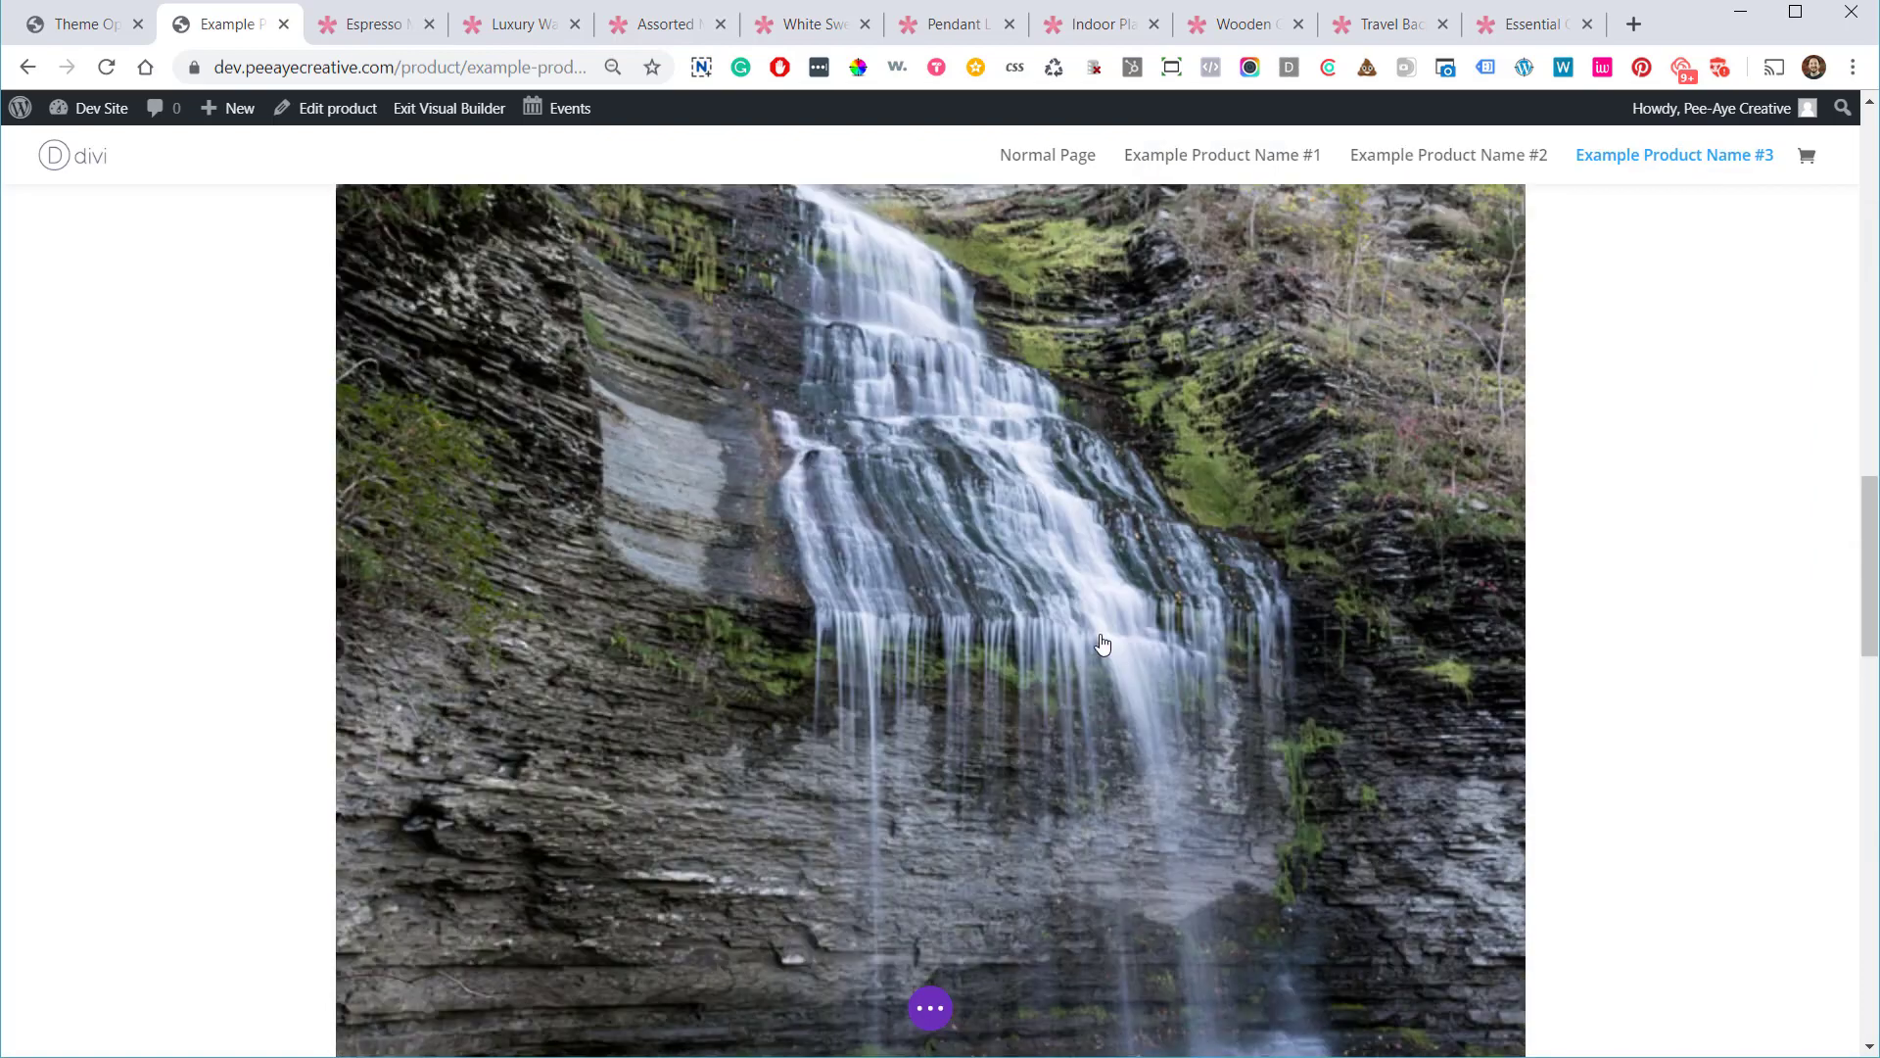
scroll(892, 553, up, 3)
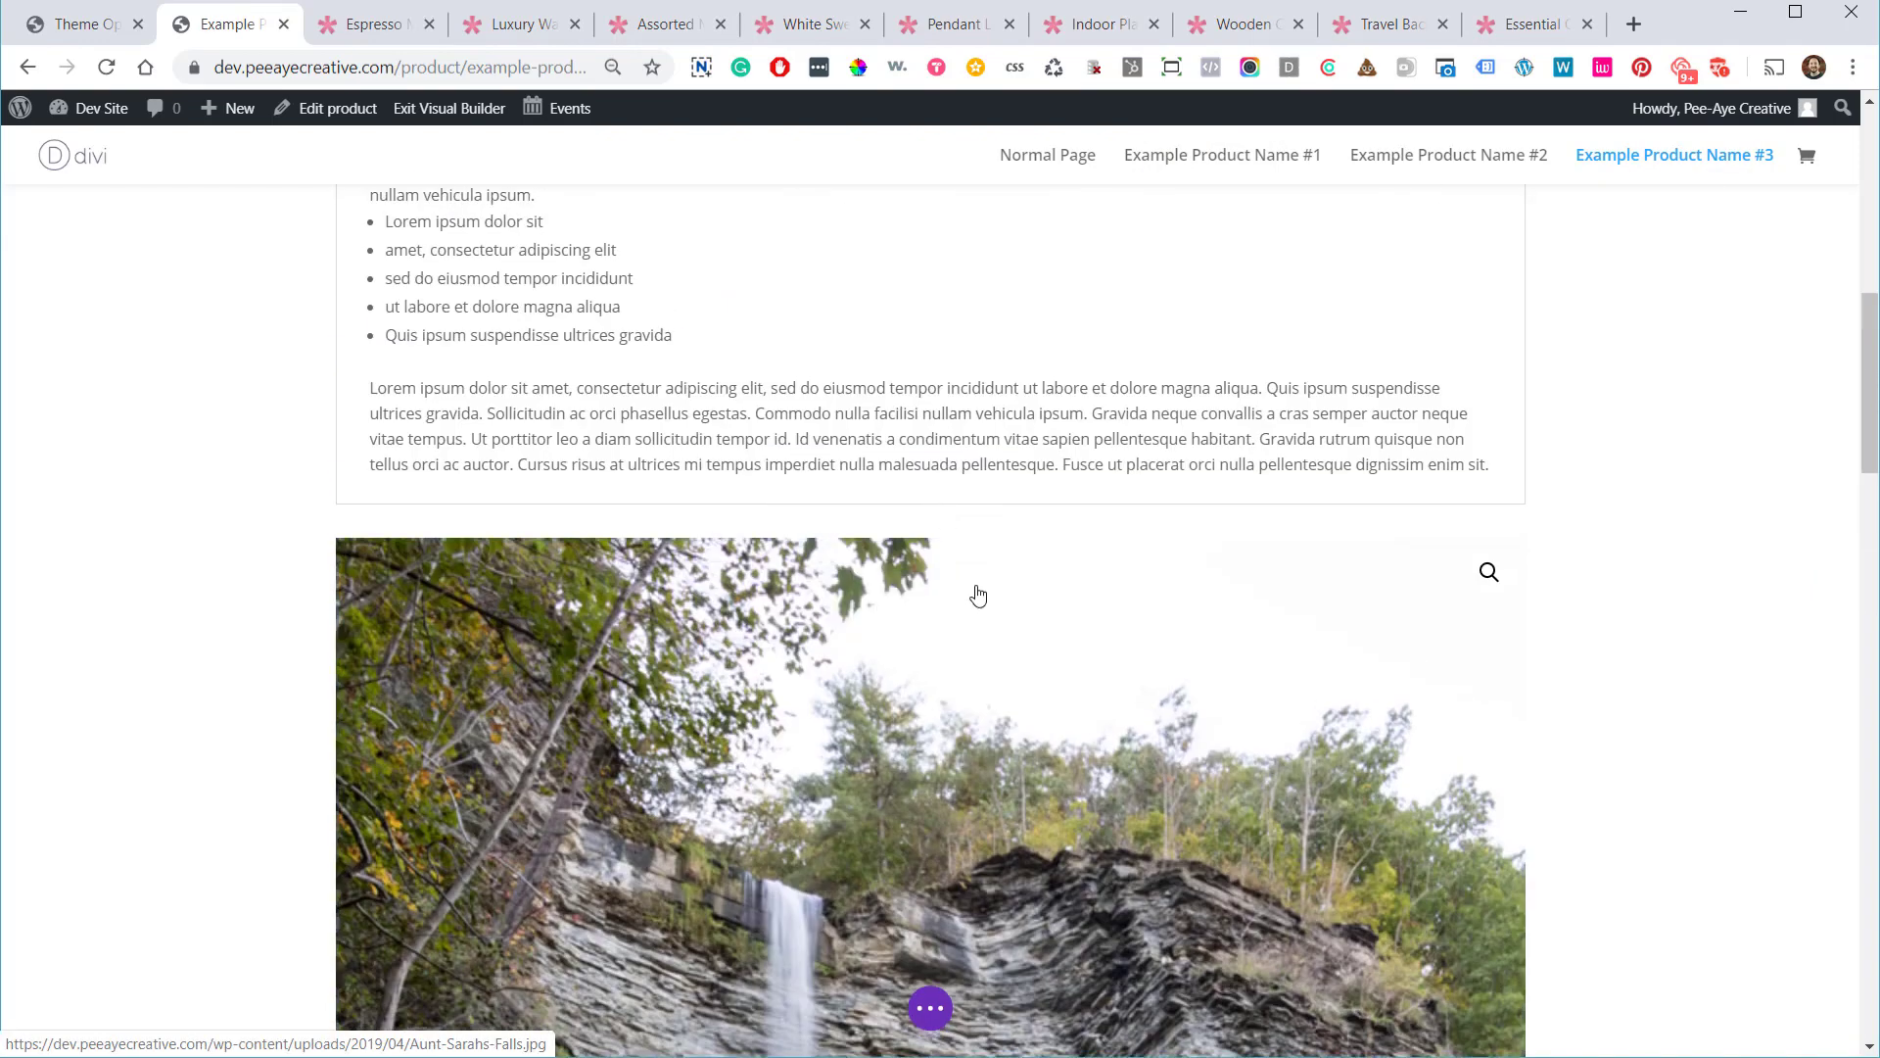
click(982, 593)
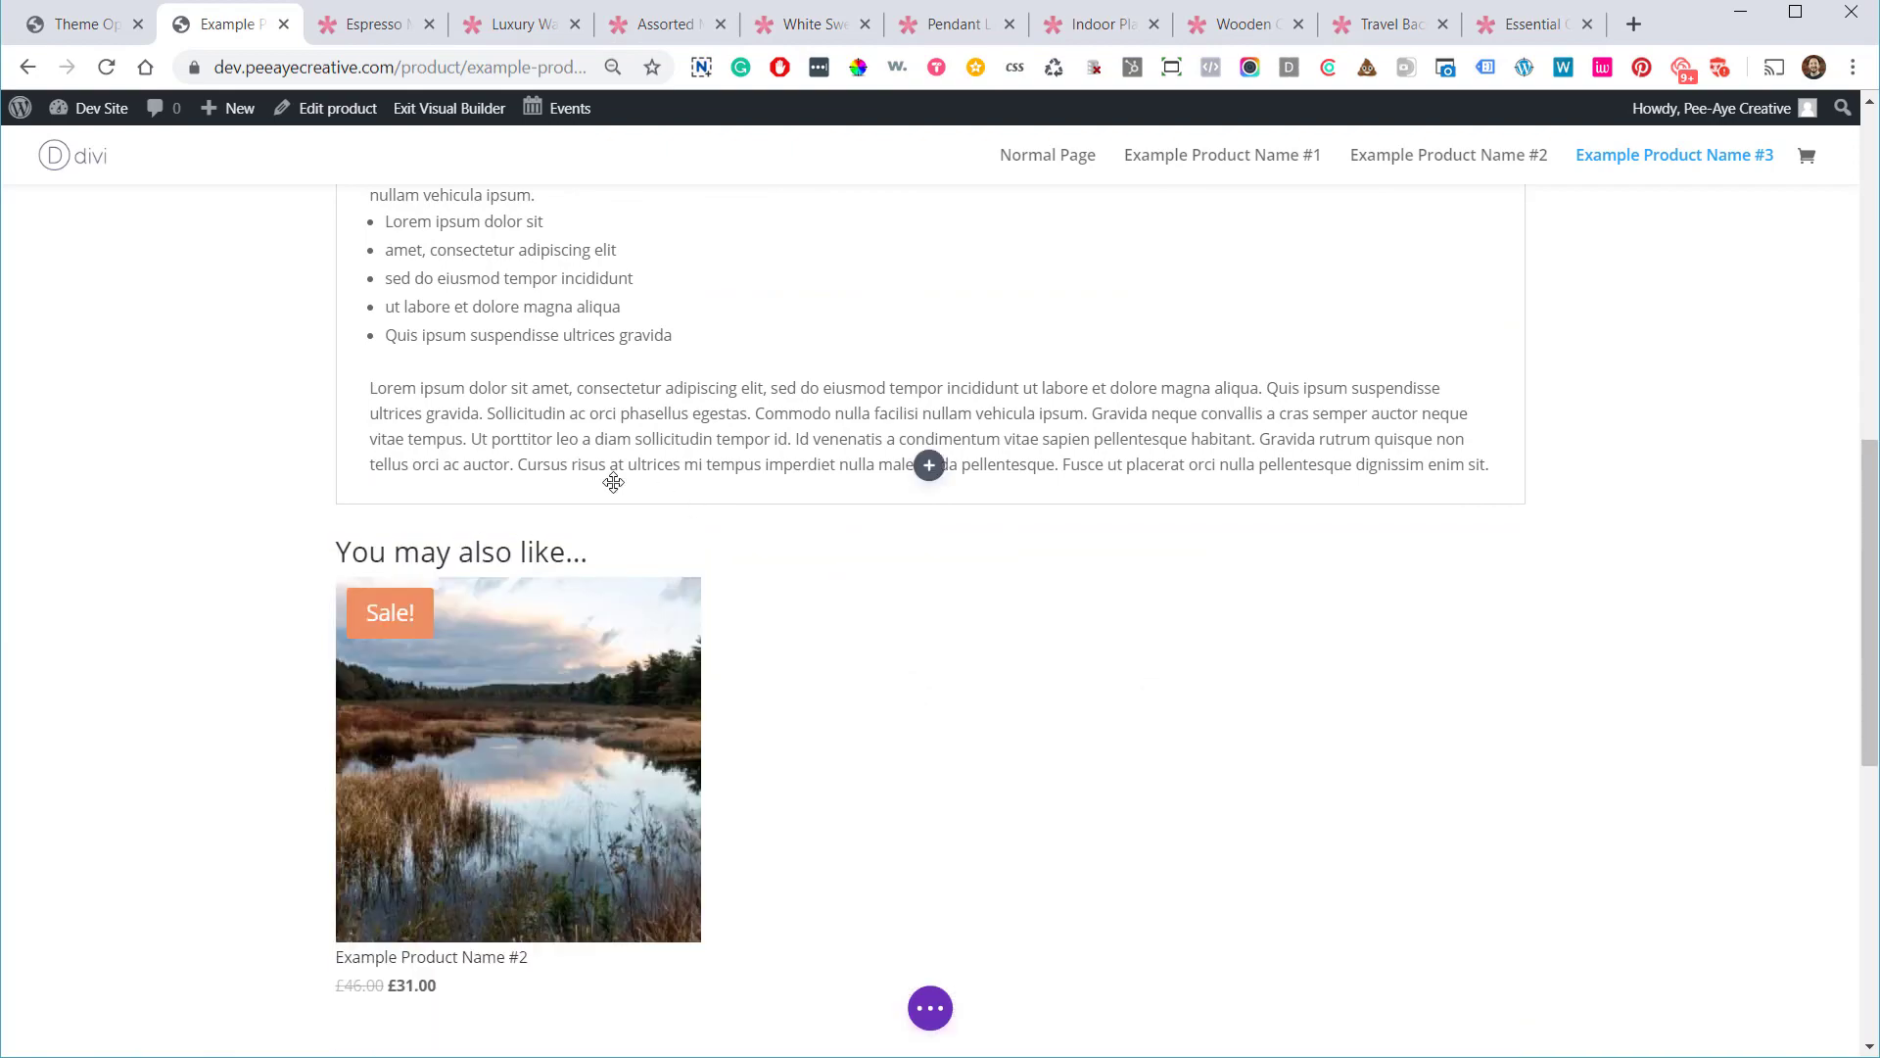
Inspect the content settings of the Woo Meta module below the Add to cart button and close them
scroll(616, 597, up, 10)
scroll(294, 549, down, 5)
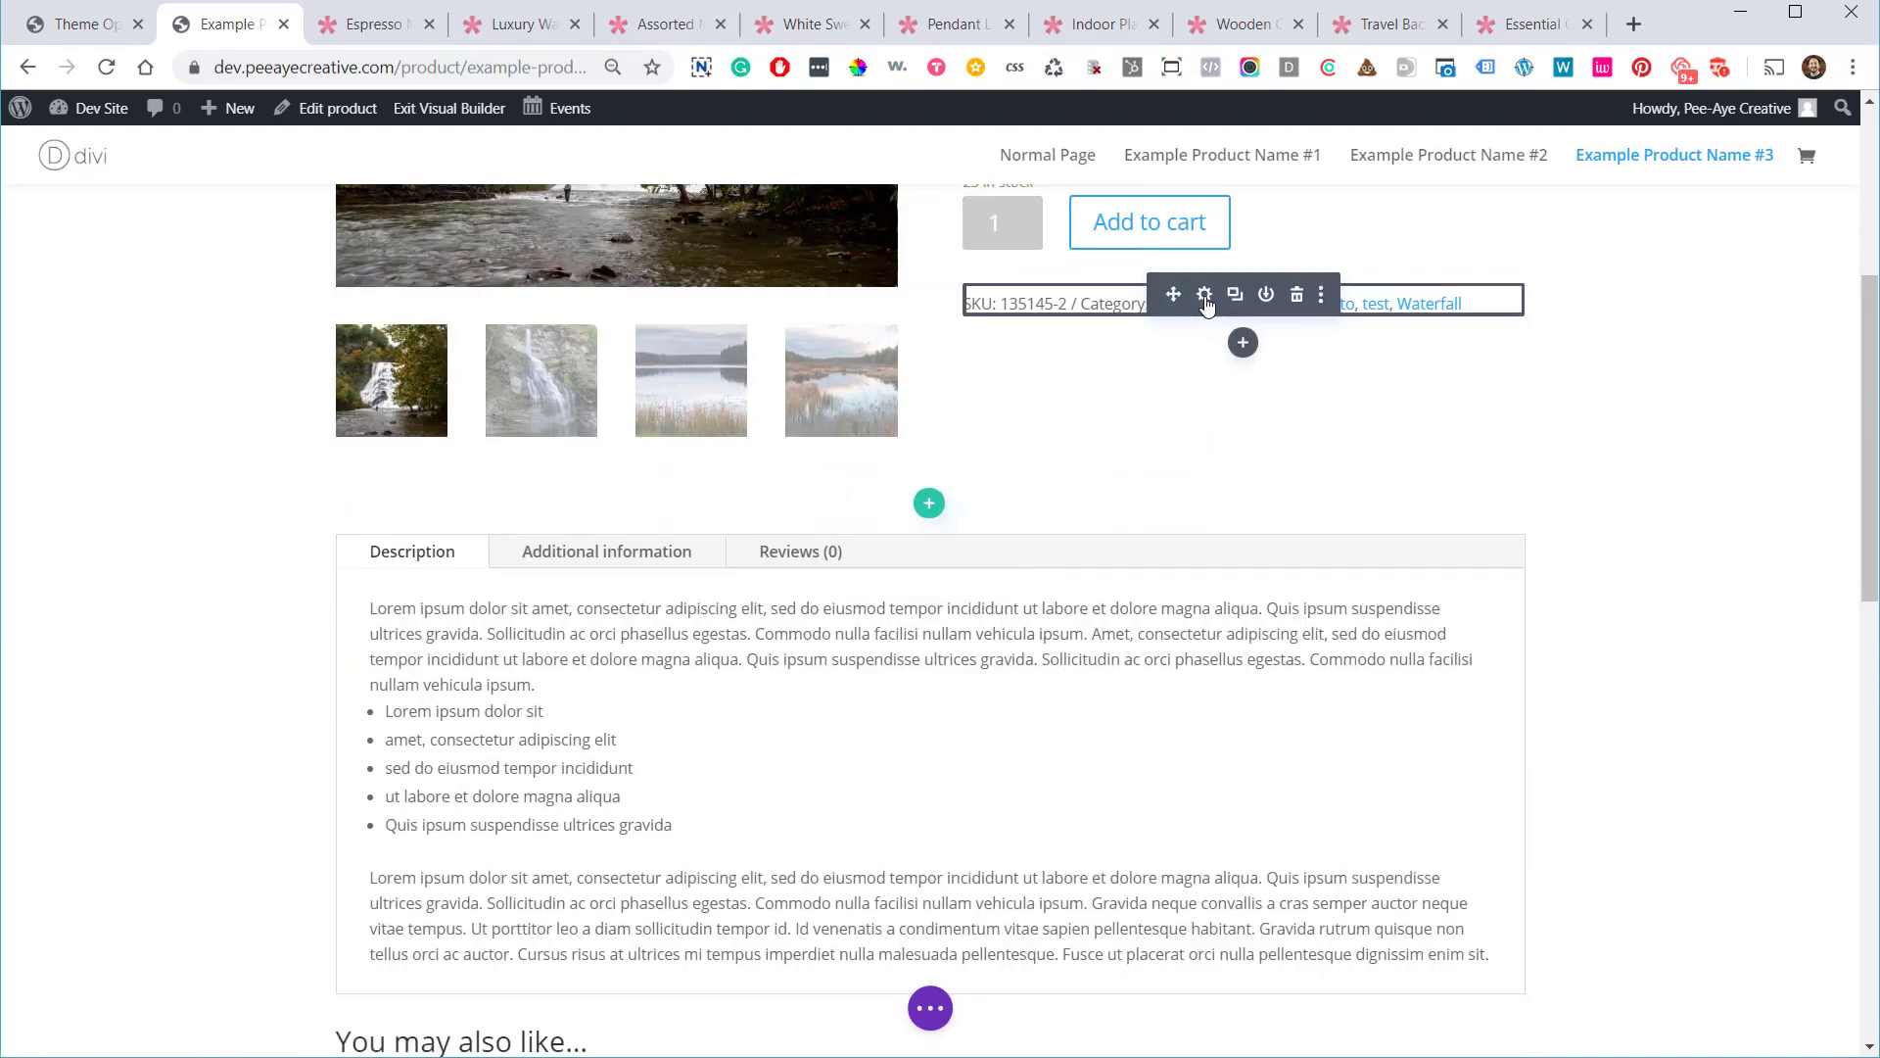
click(1205, 300)
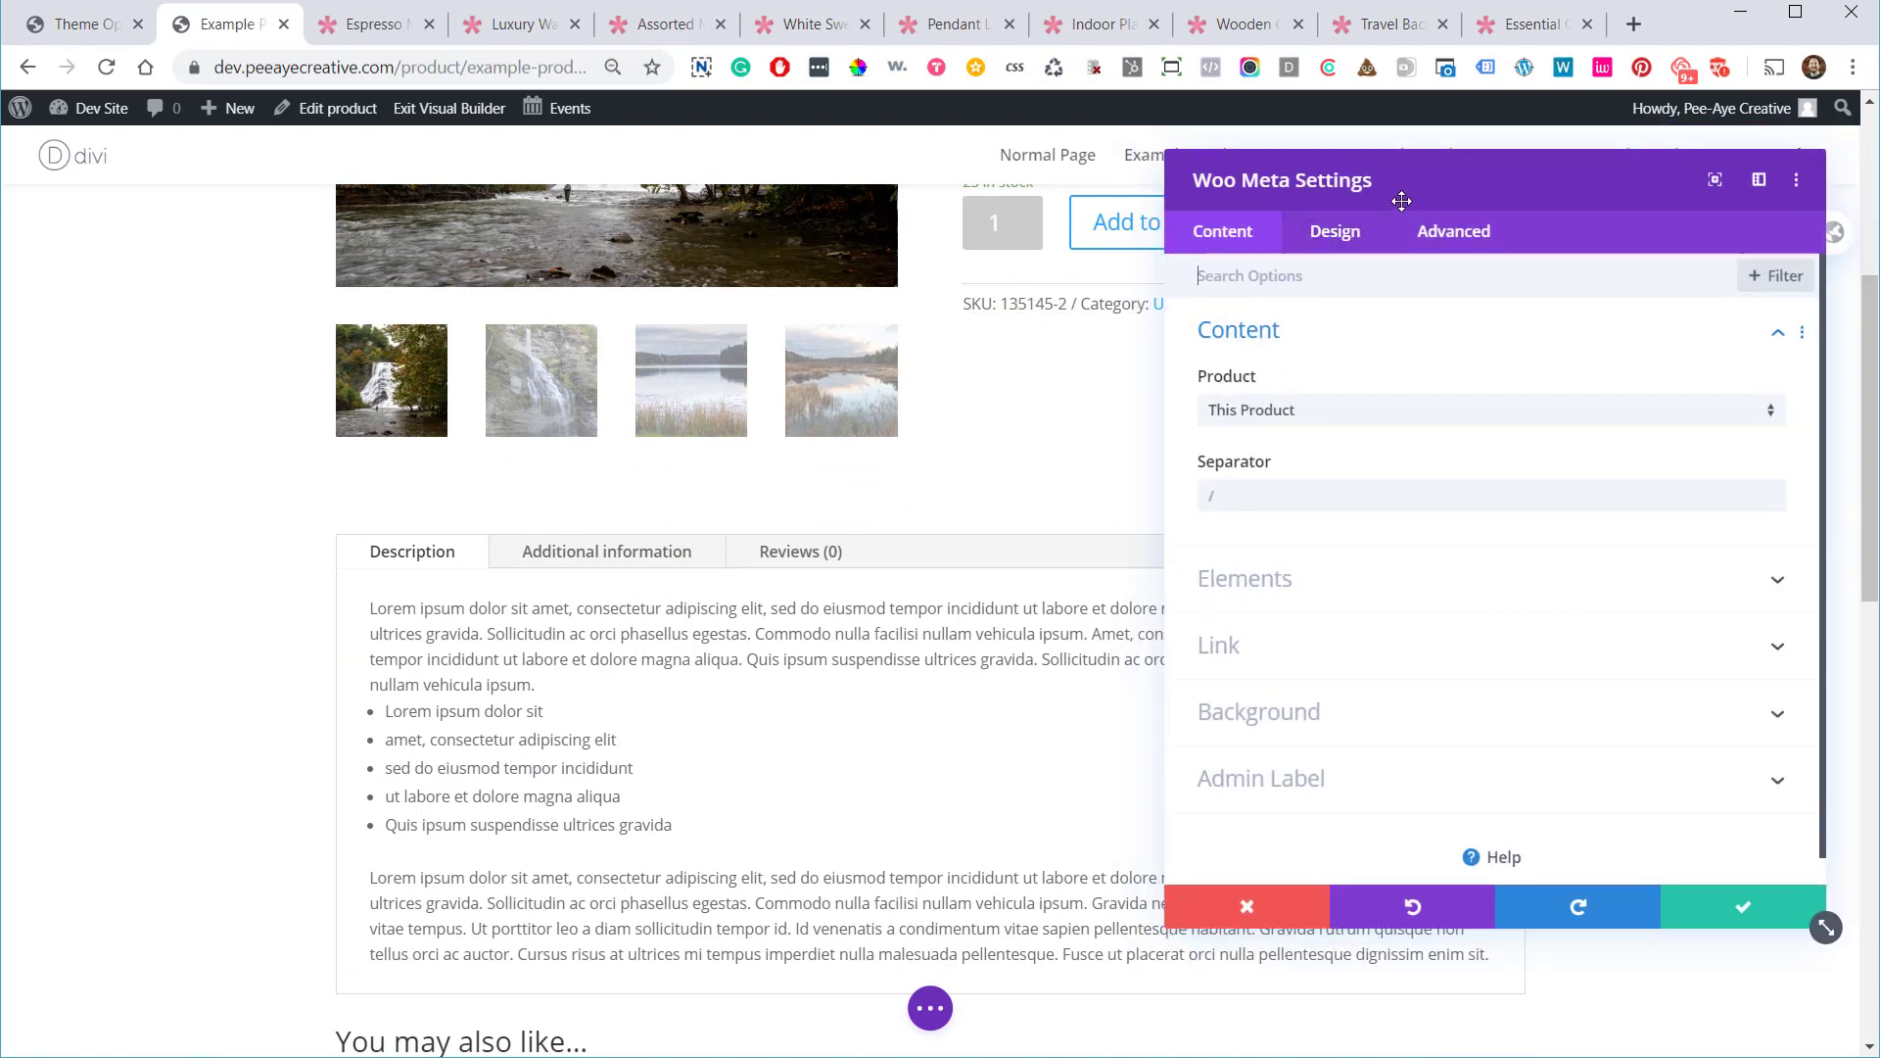
drag(1400, 197, 392, 216)
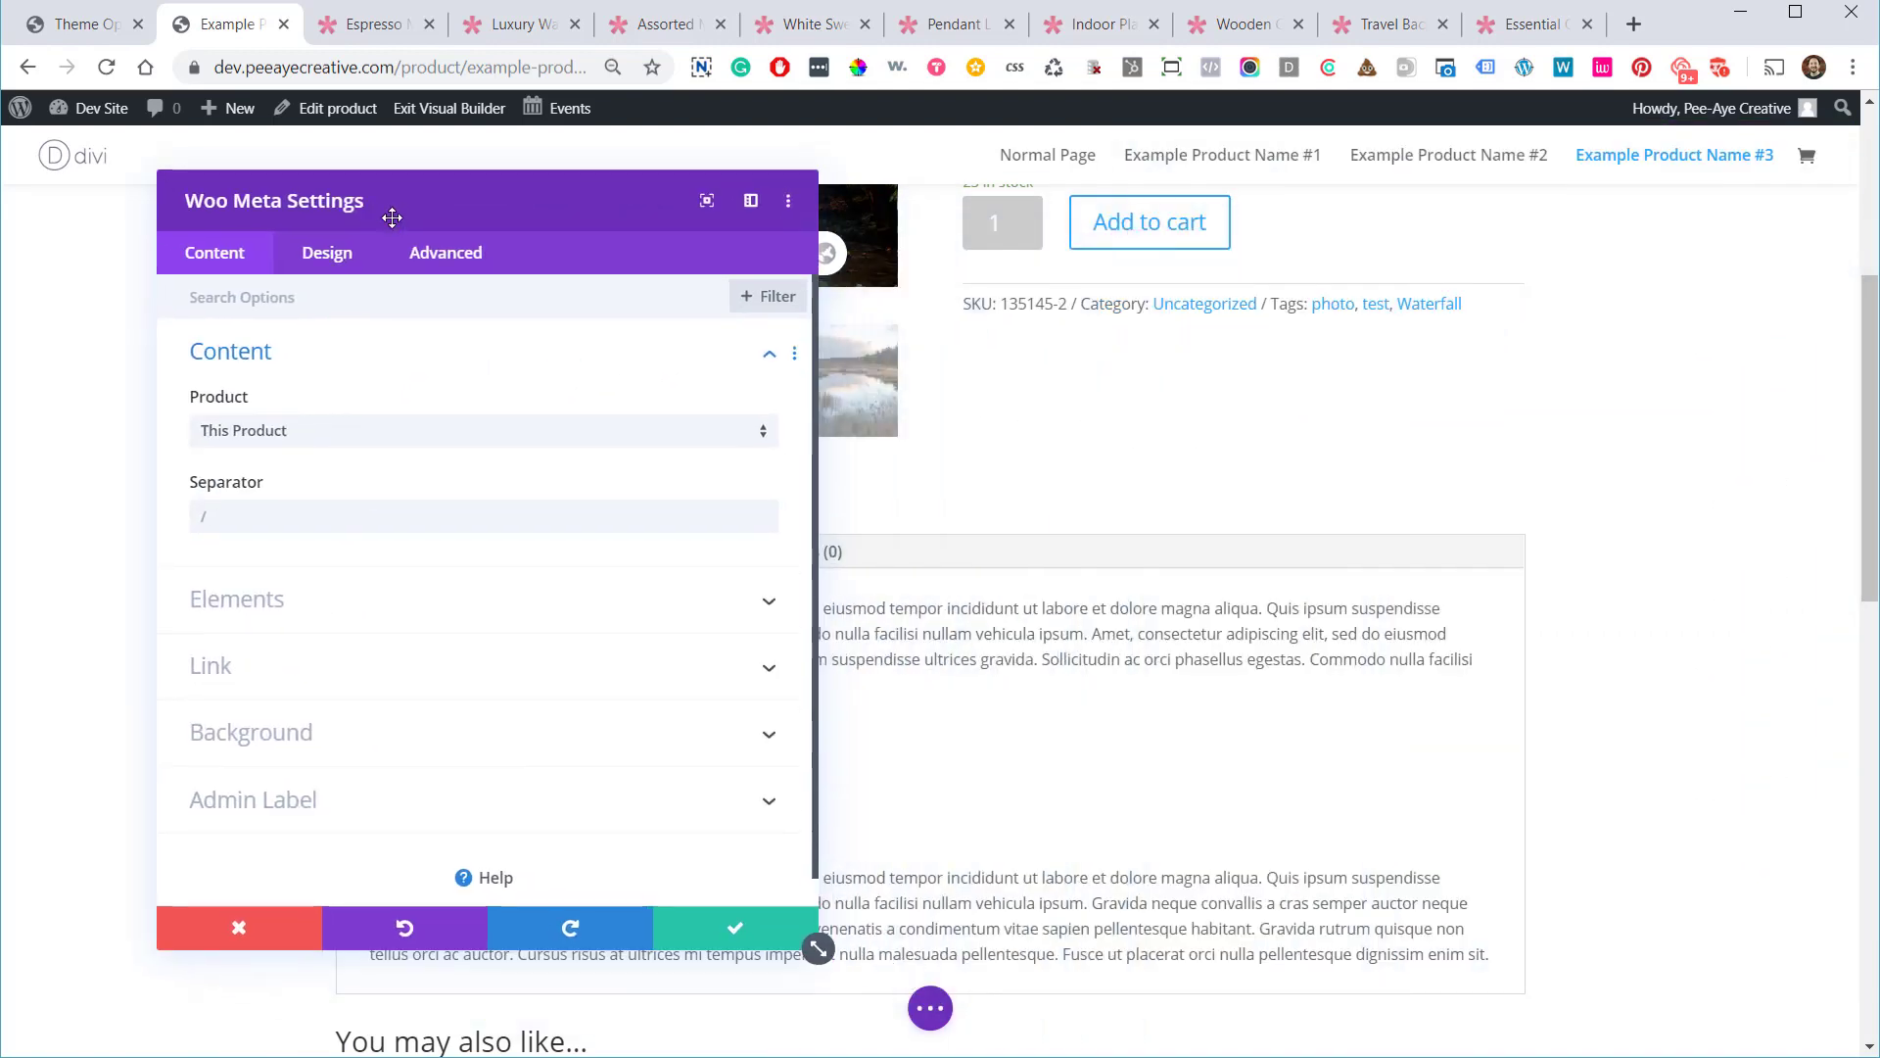
click(722, 928)
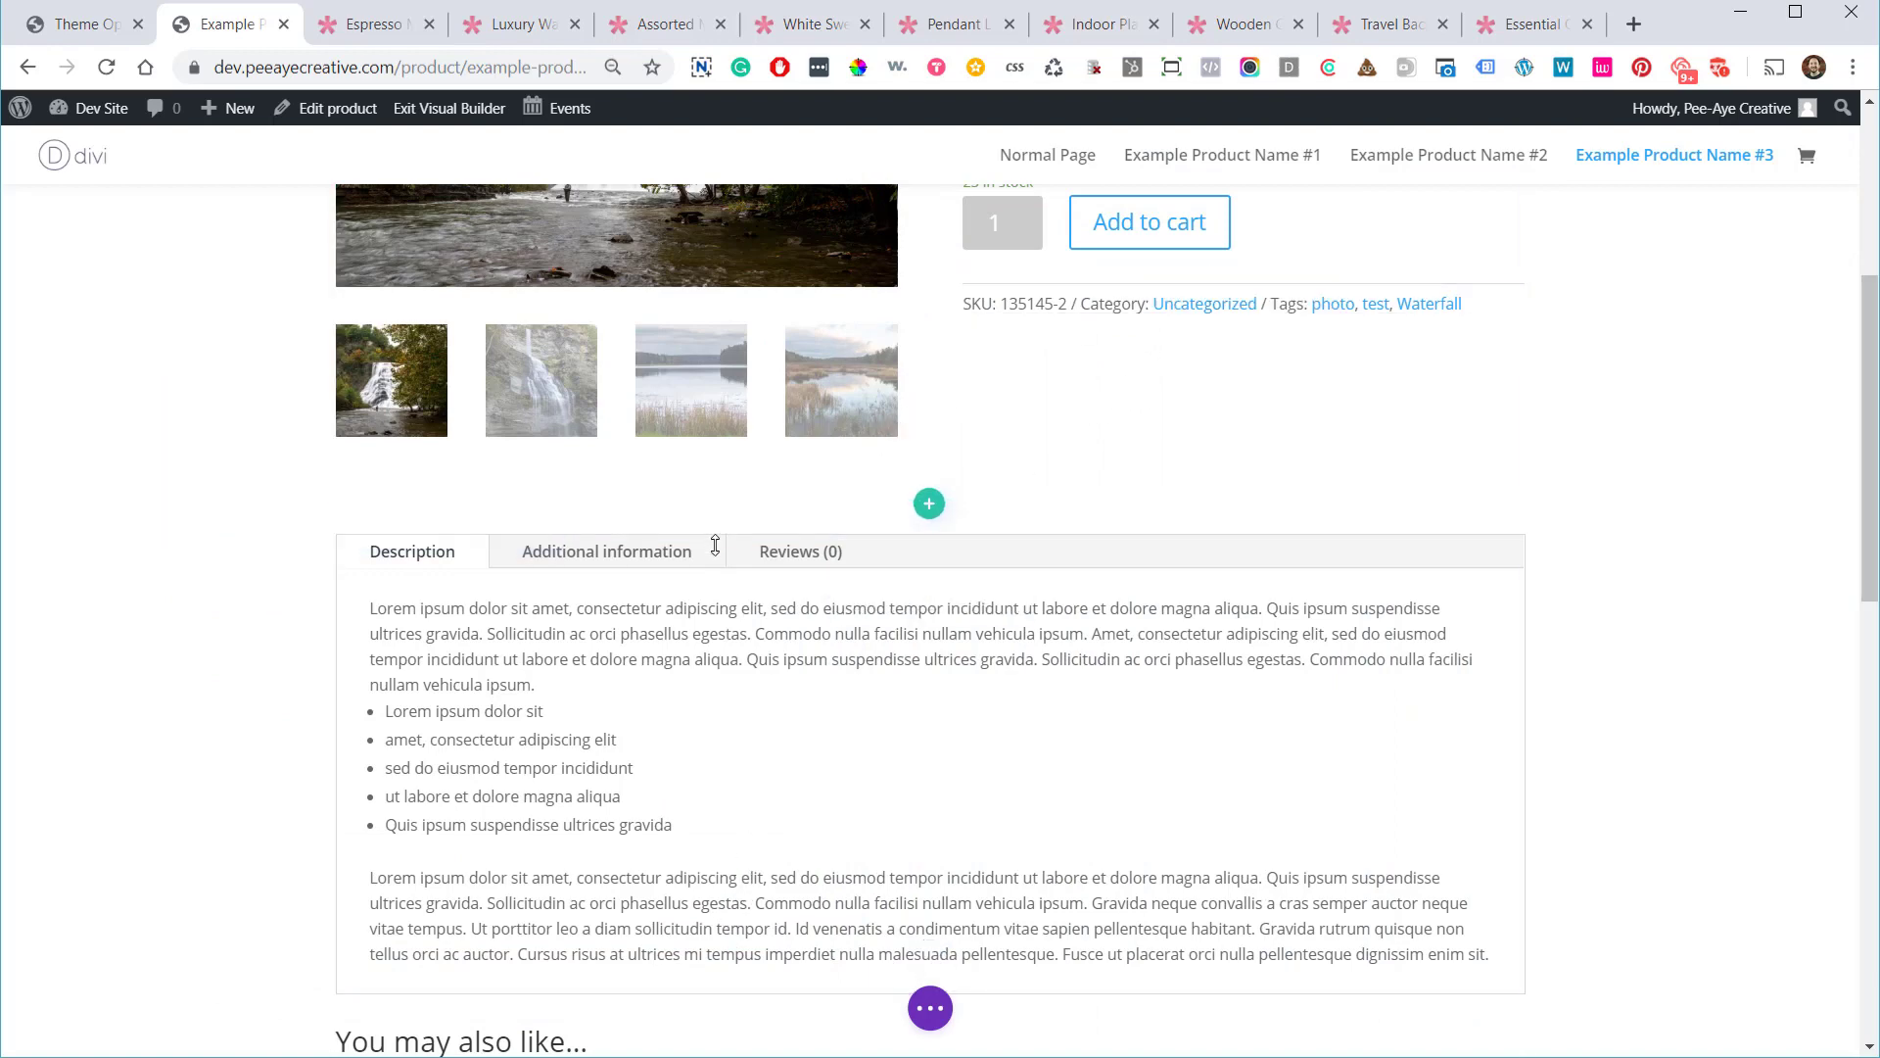
Inspect the product and Include Tabs options of the Woo Tabs module and close its settings
scroll(575, 603, down, 2)
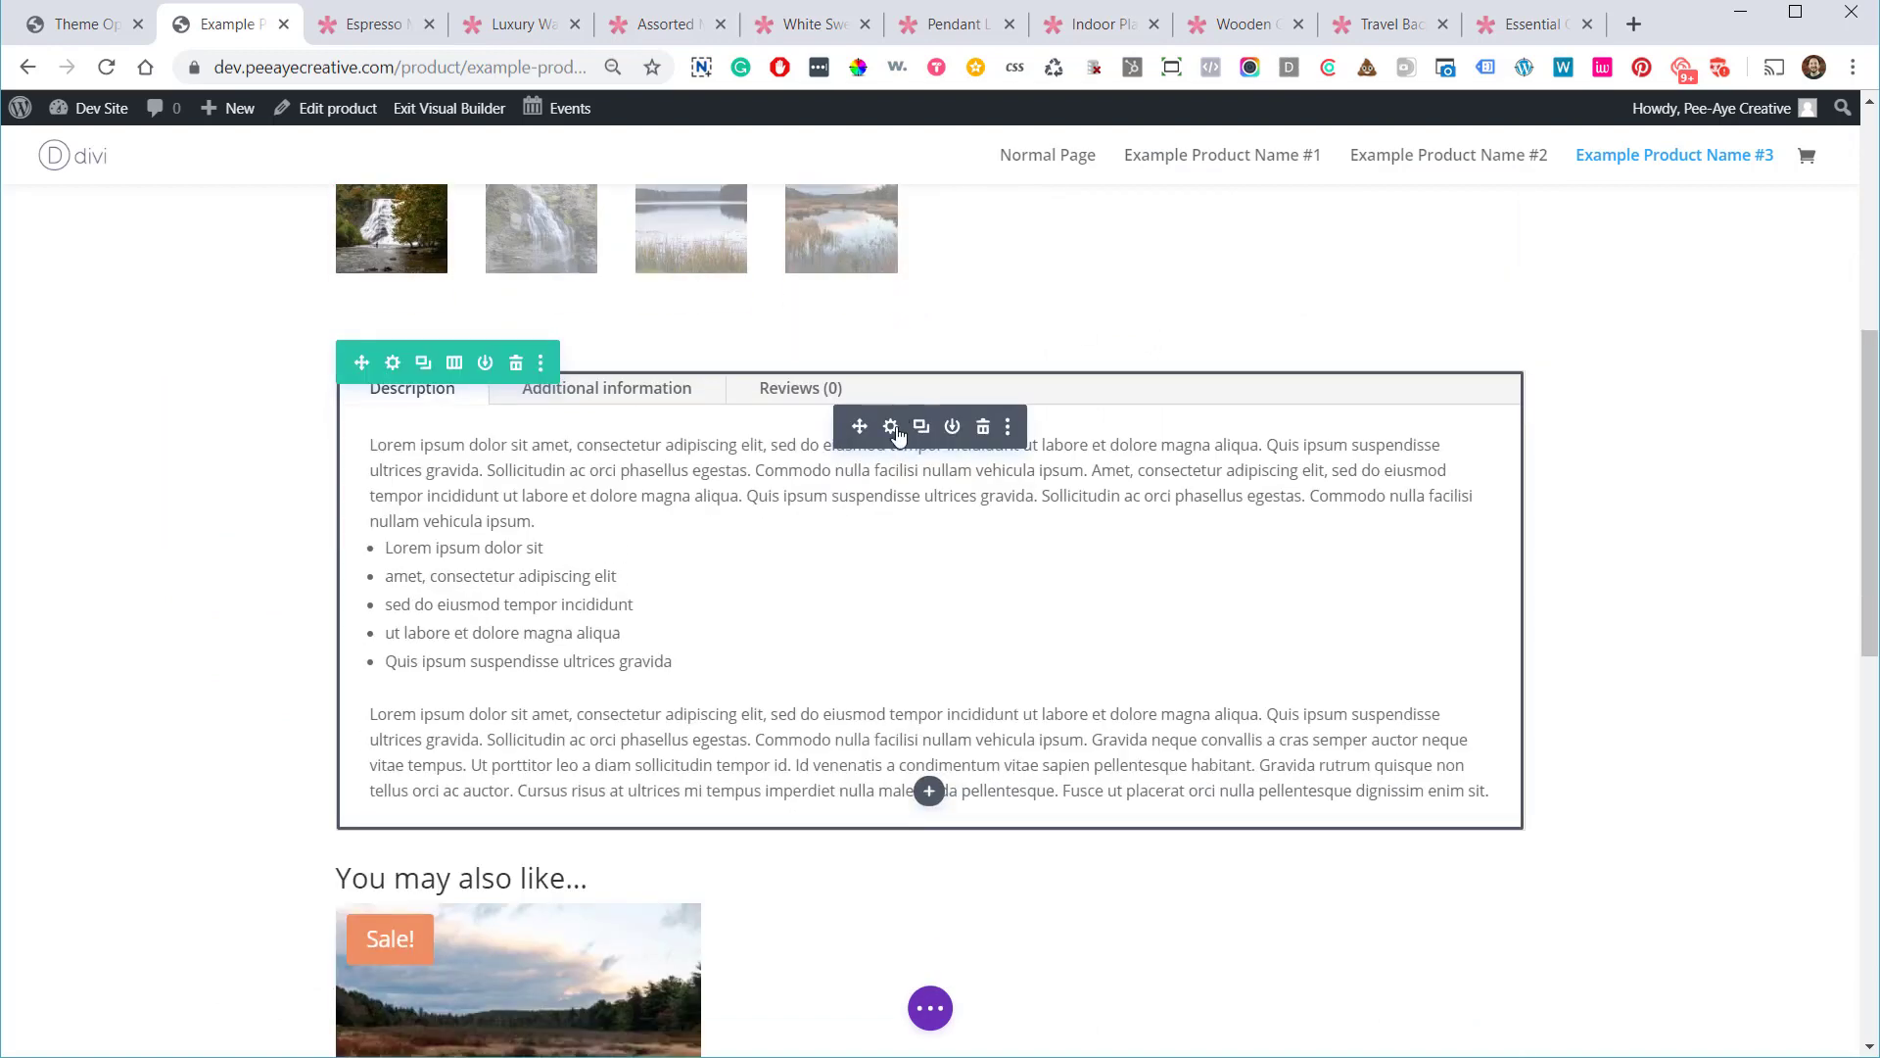
click(891, 428)
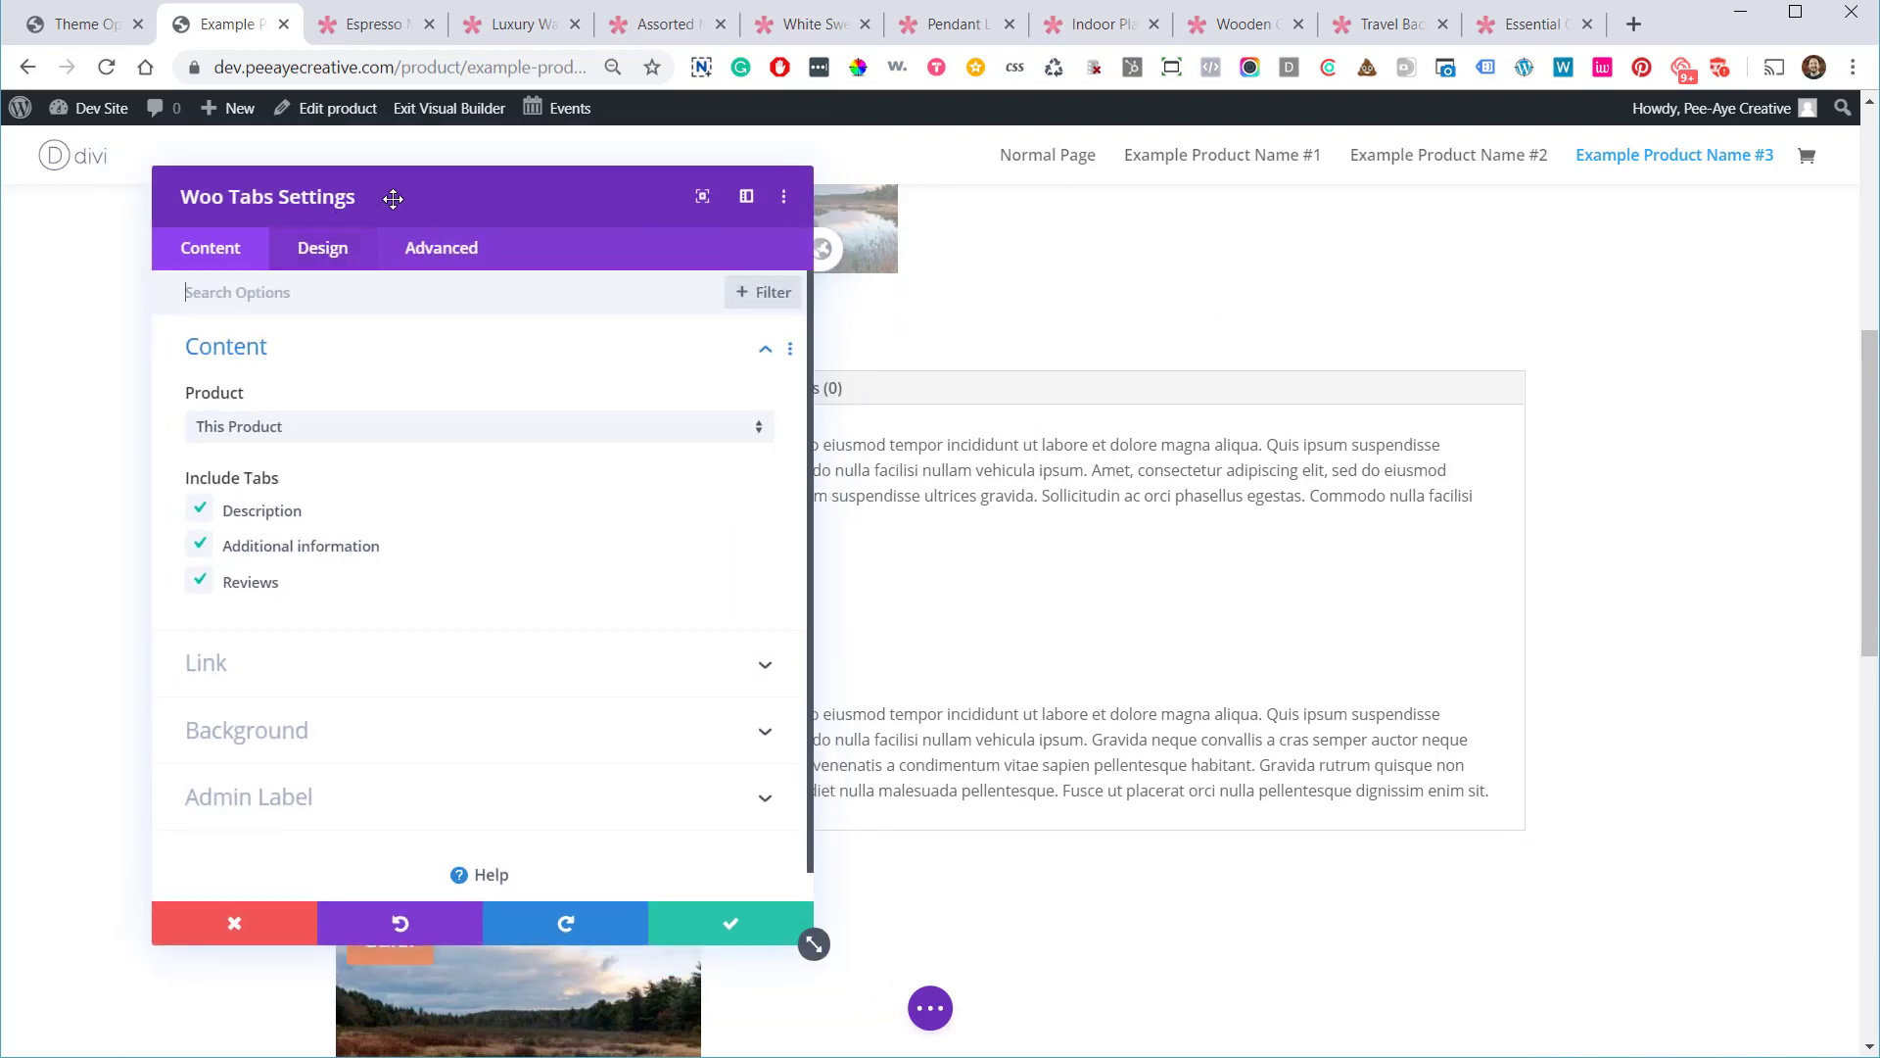
drag(393, 199, 1400, 209)
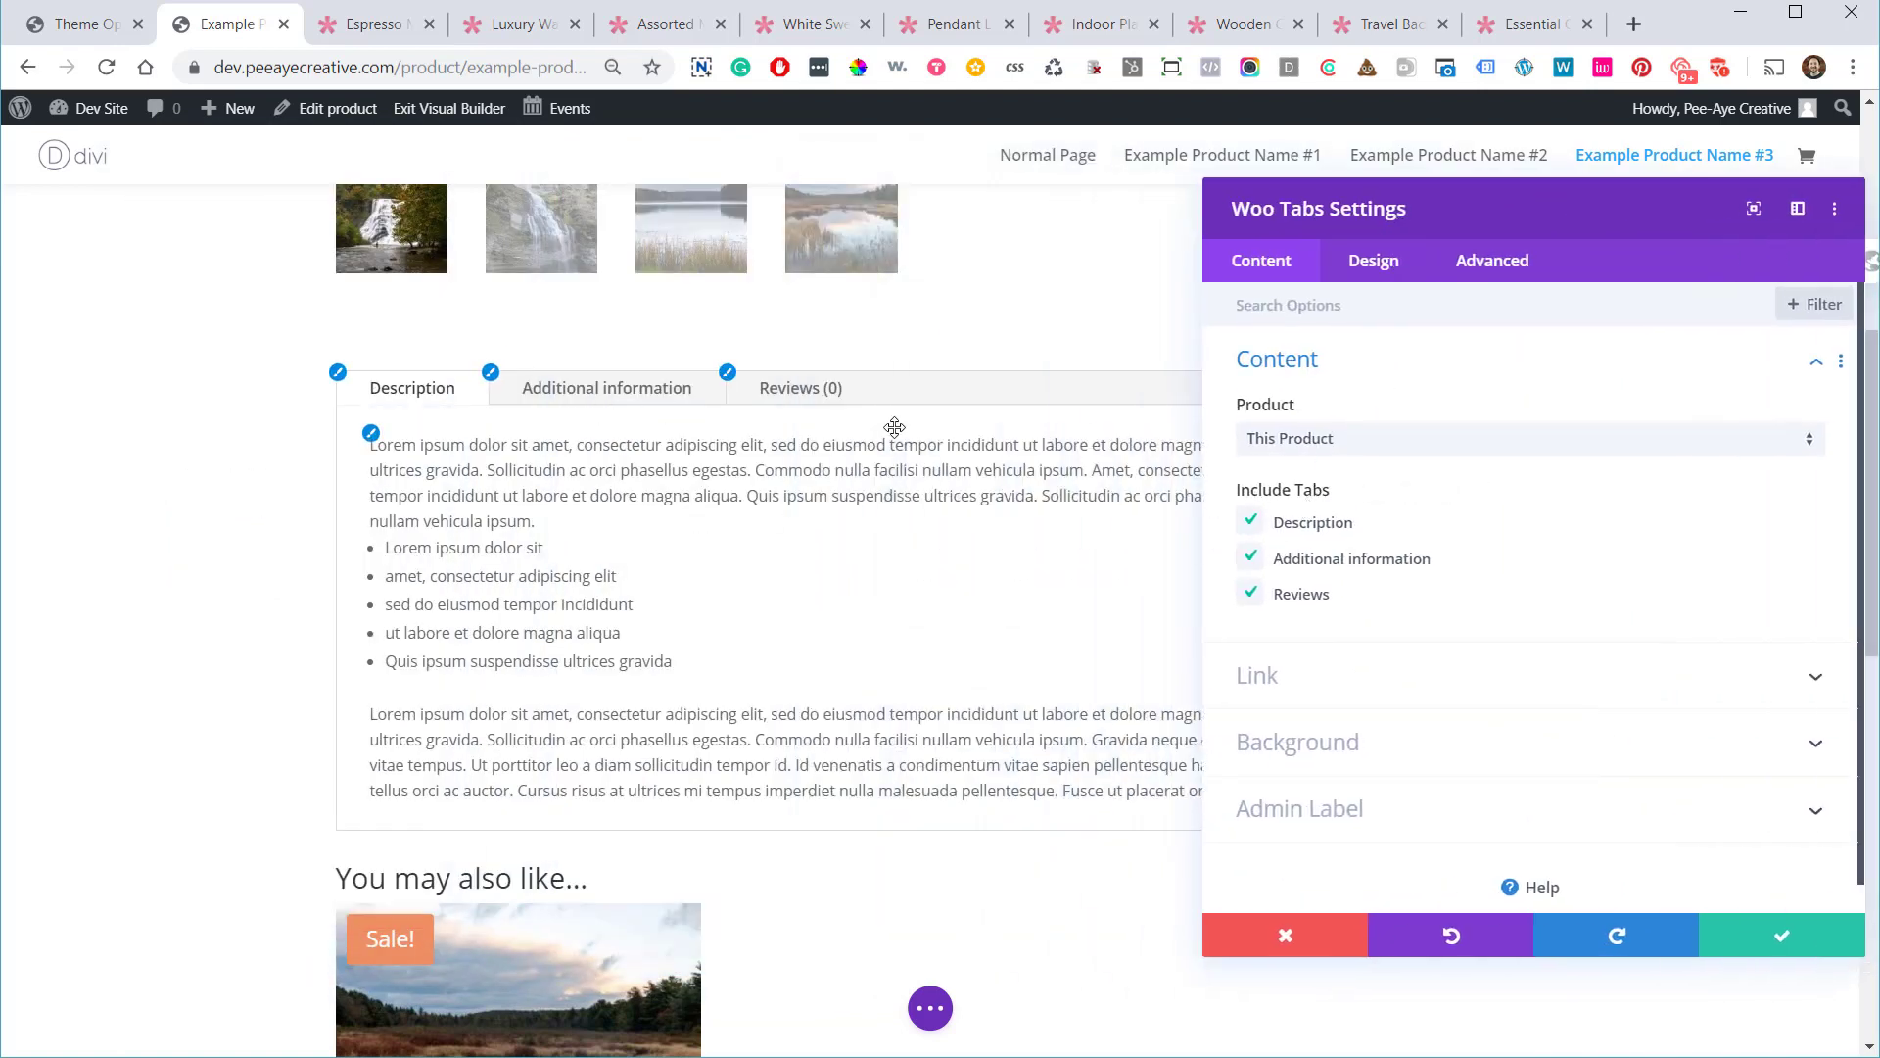
click(1772, 947)
Inspect and close the Woo Upsell module's content settings, and look over the Related products module below it
scroll(1008, 633, down, 3)
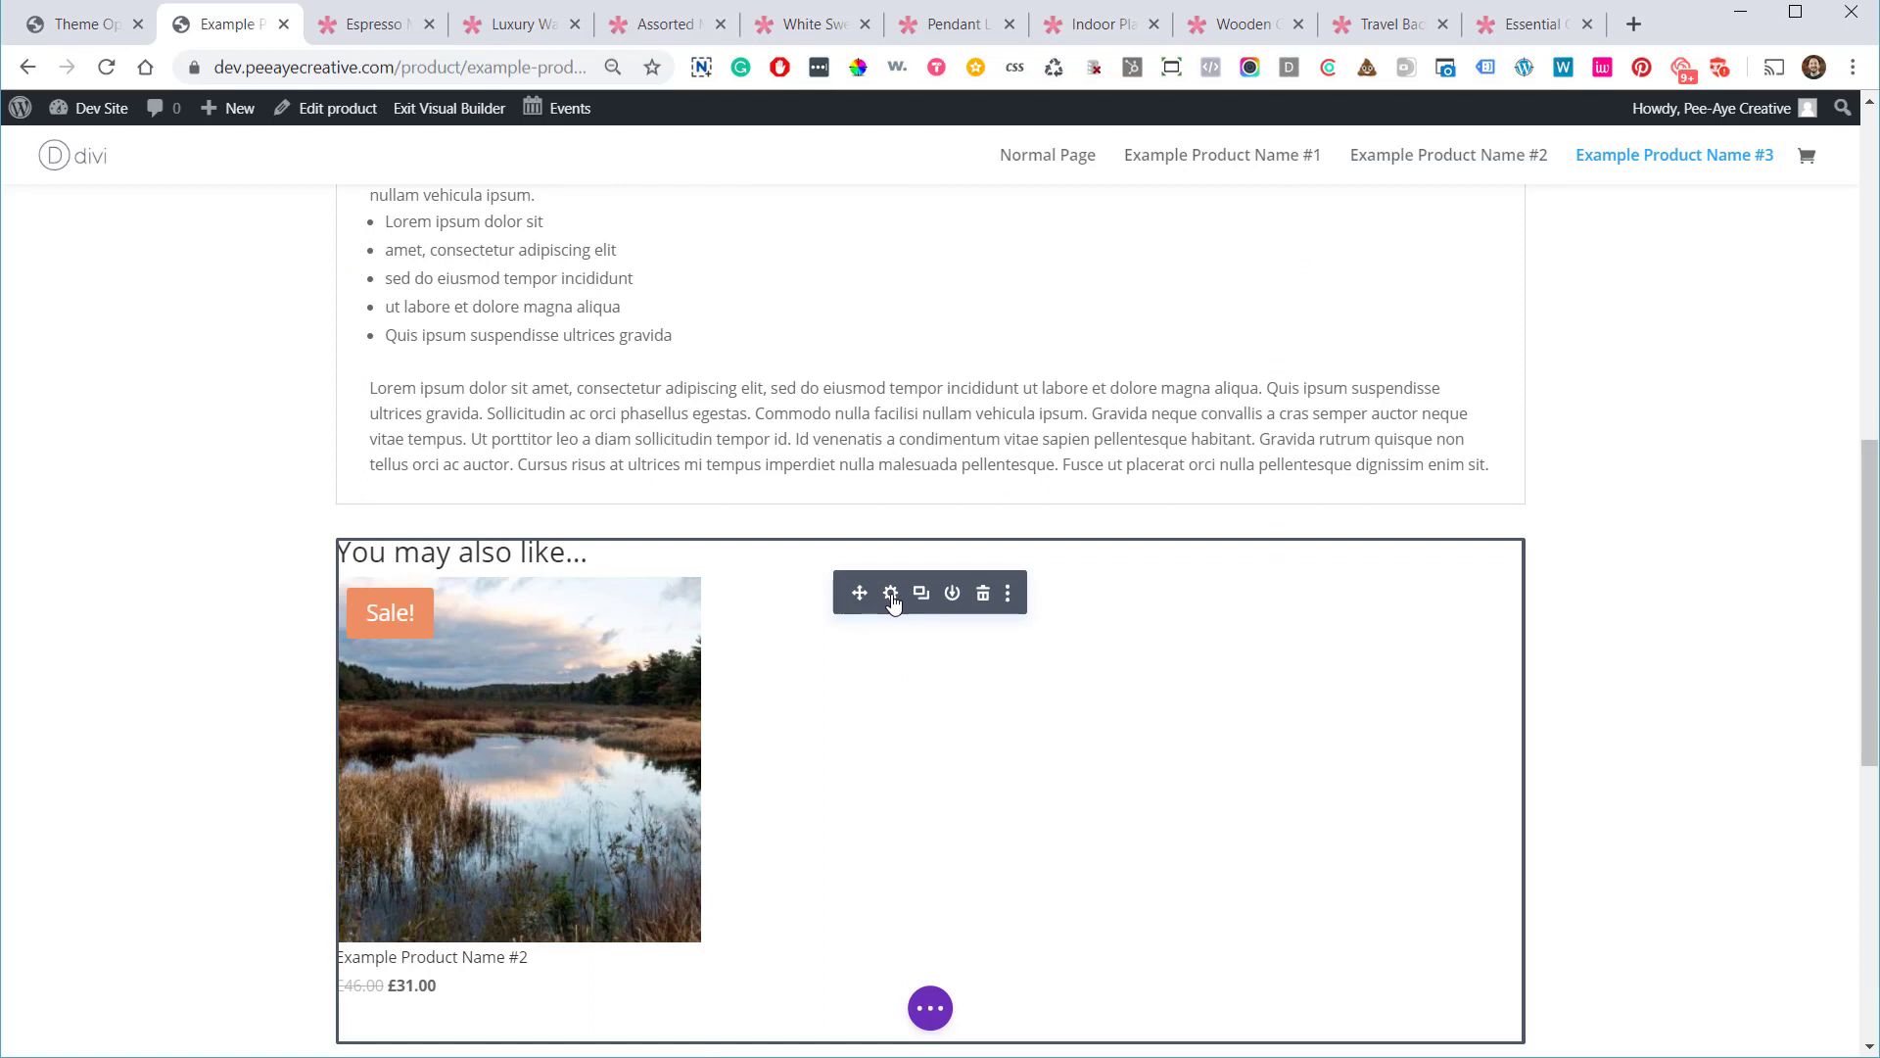
click(891, 593)
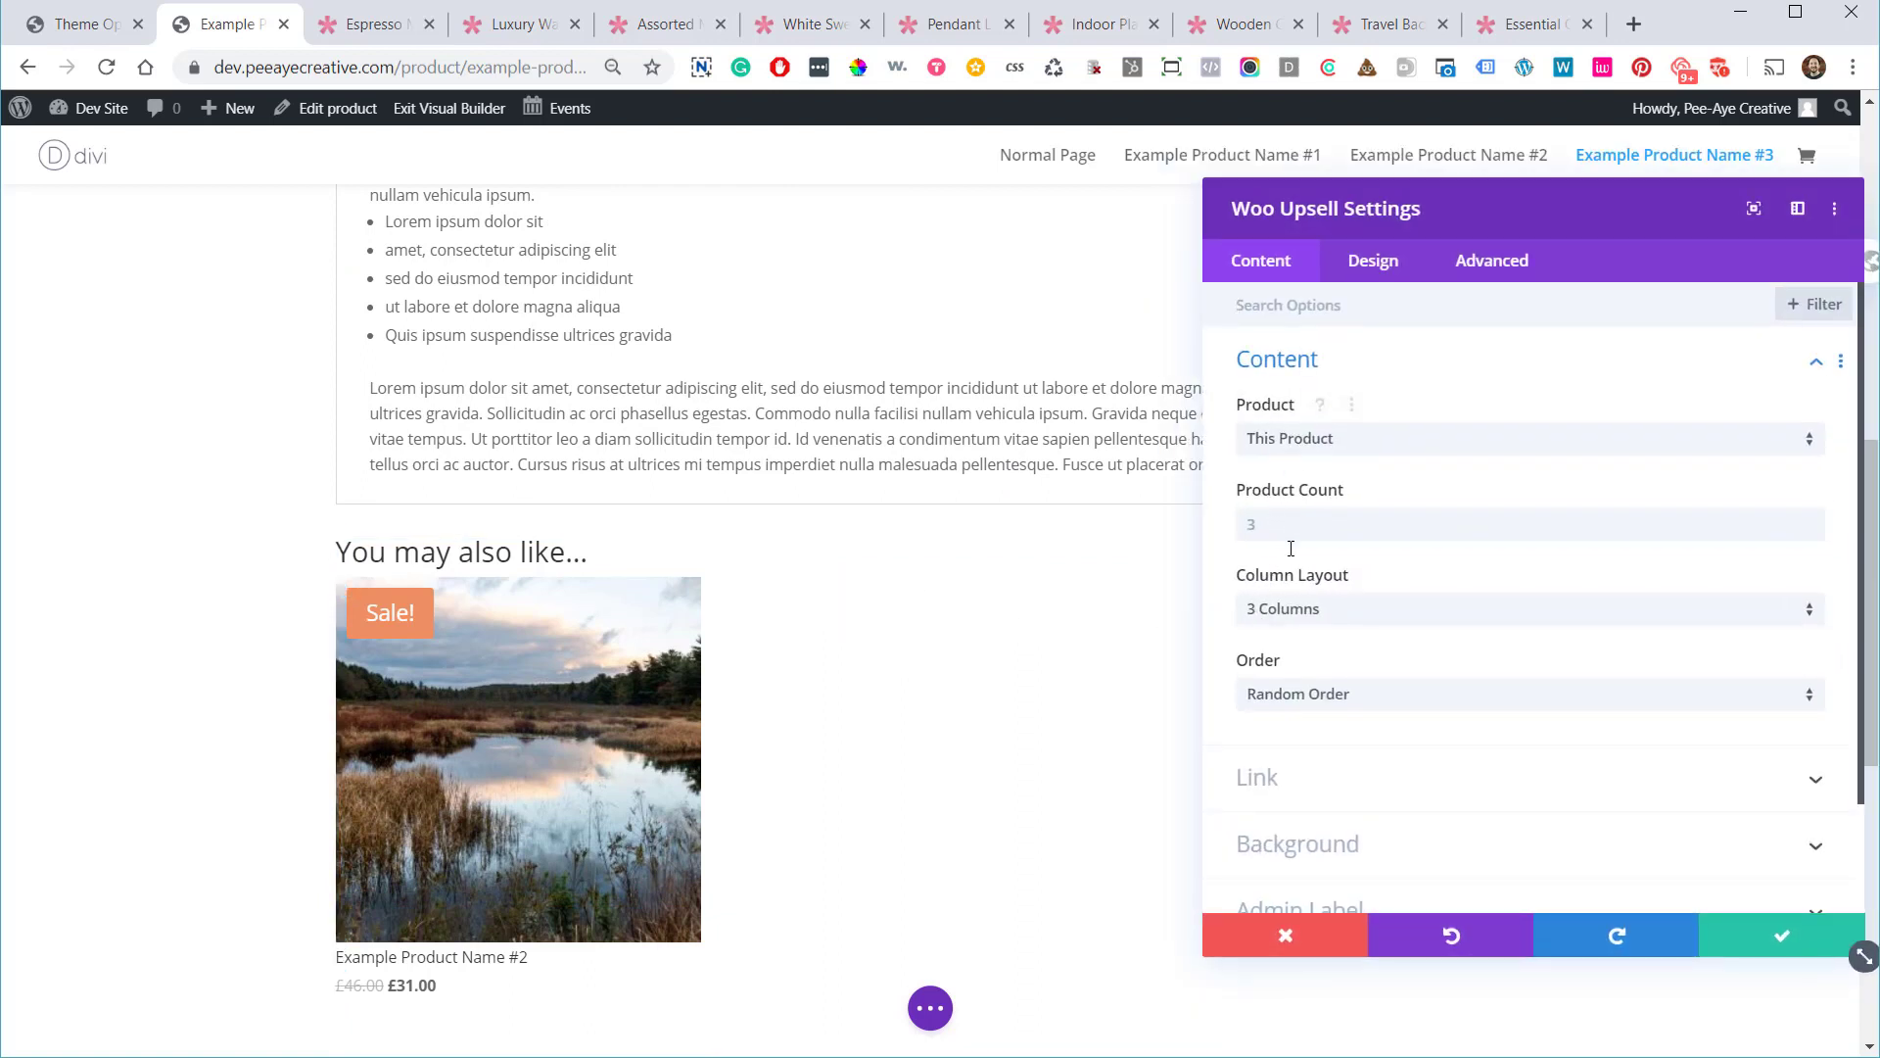
click(1759, 941)
scroll(957, 663, down, 6)
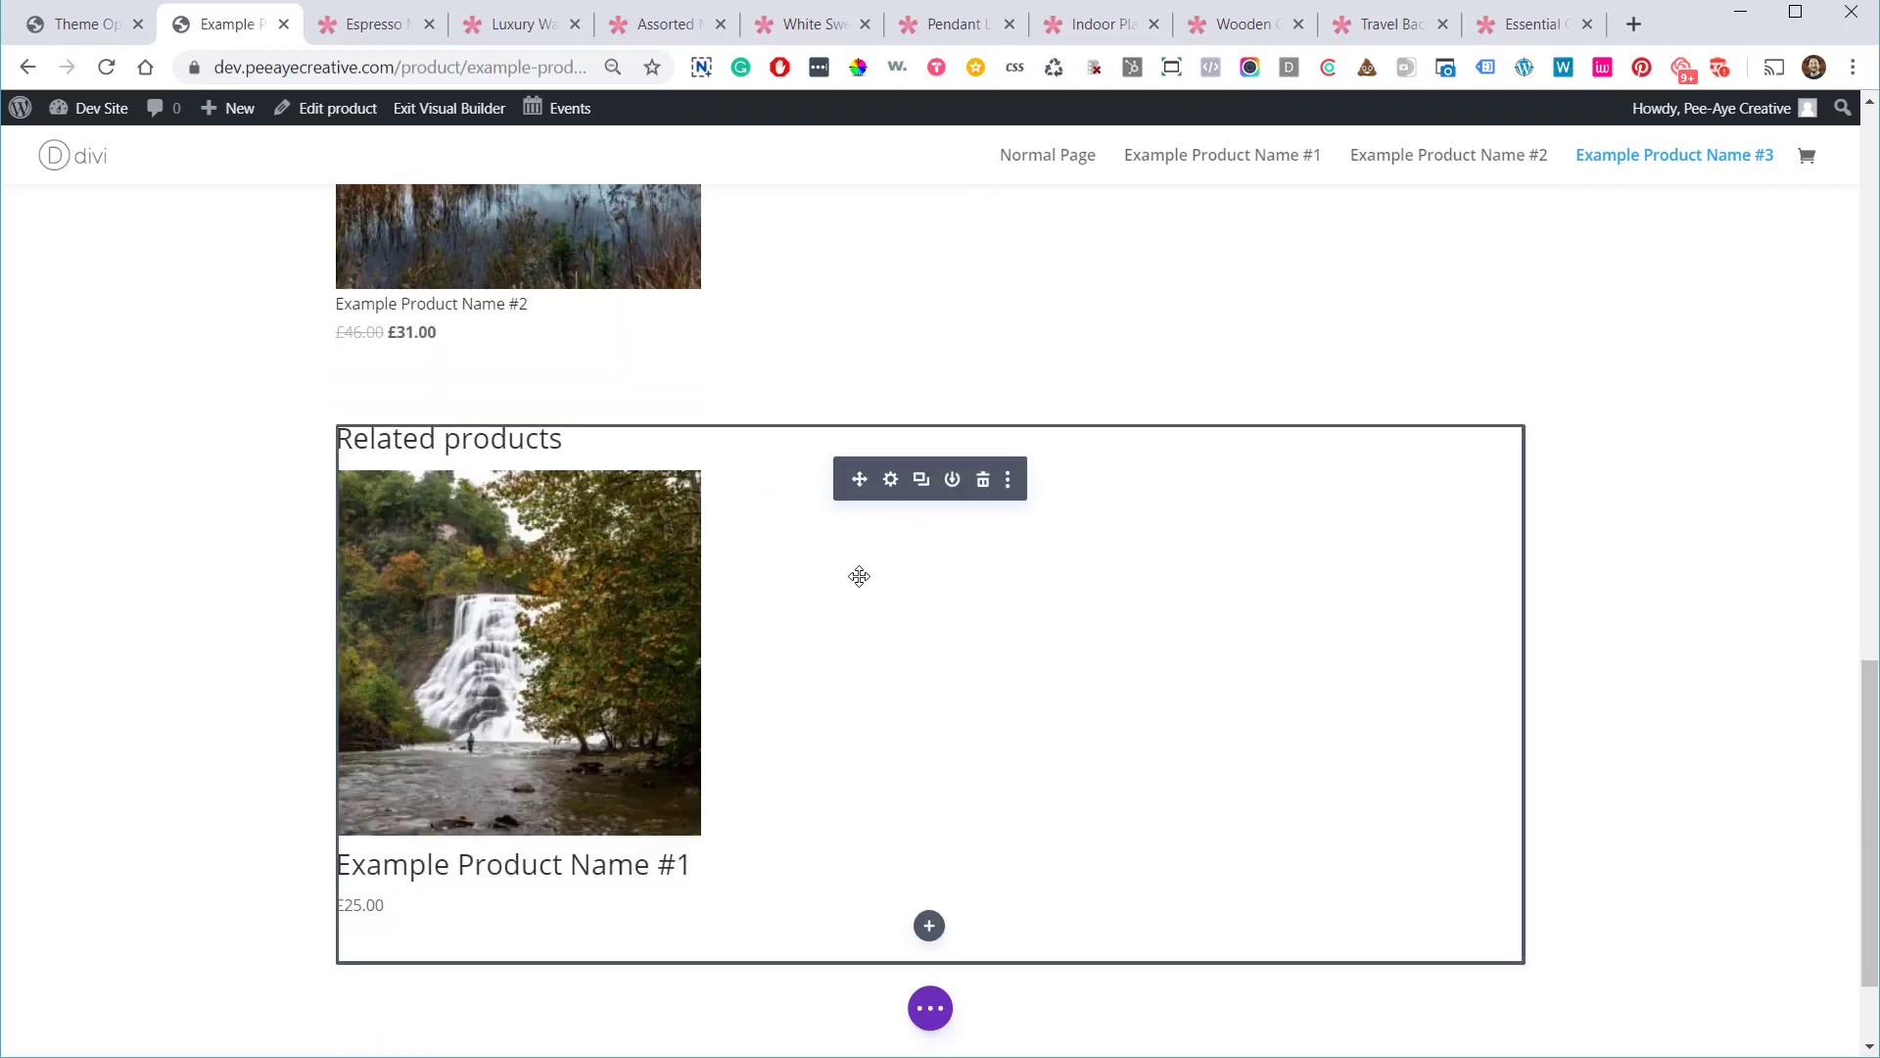
scroll(855, 617, down, 2)
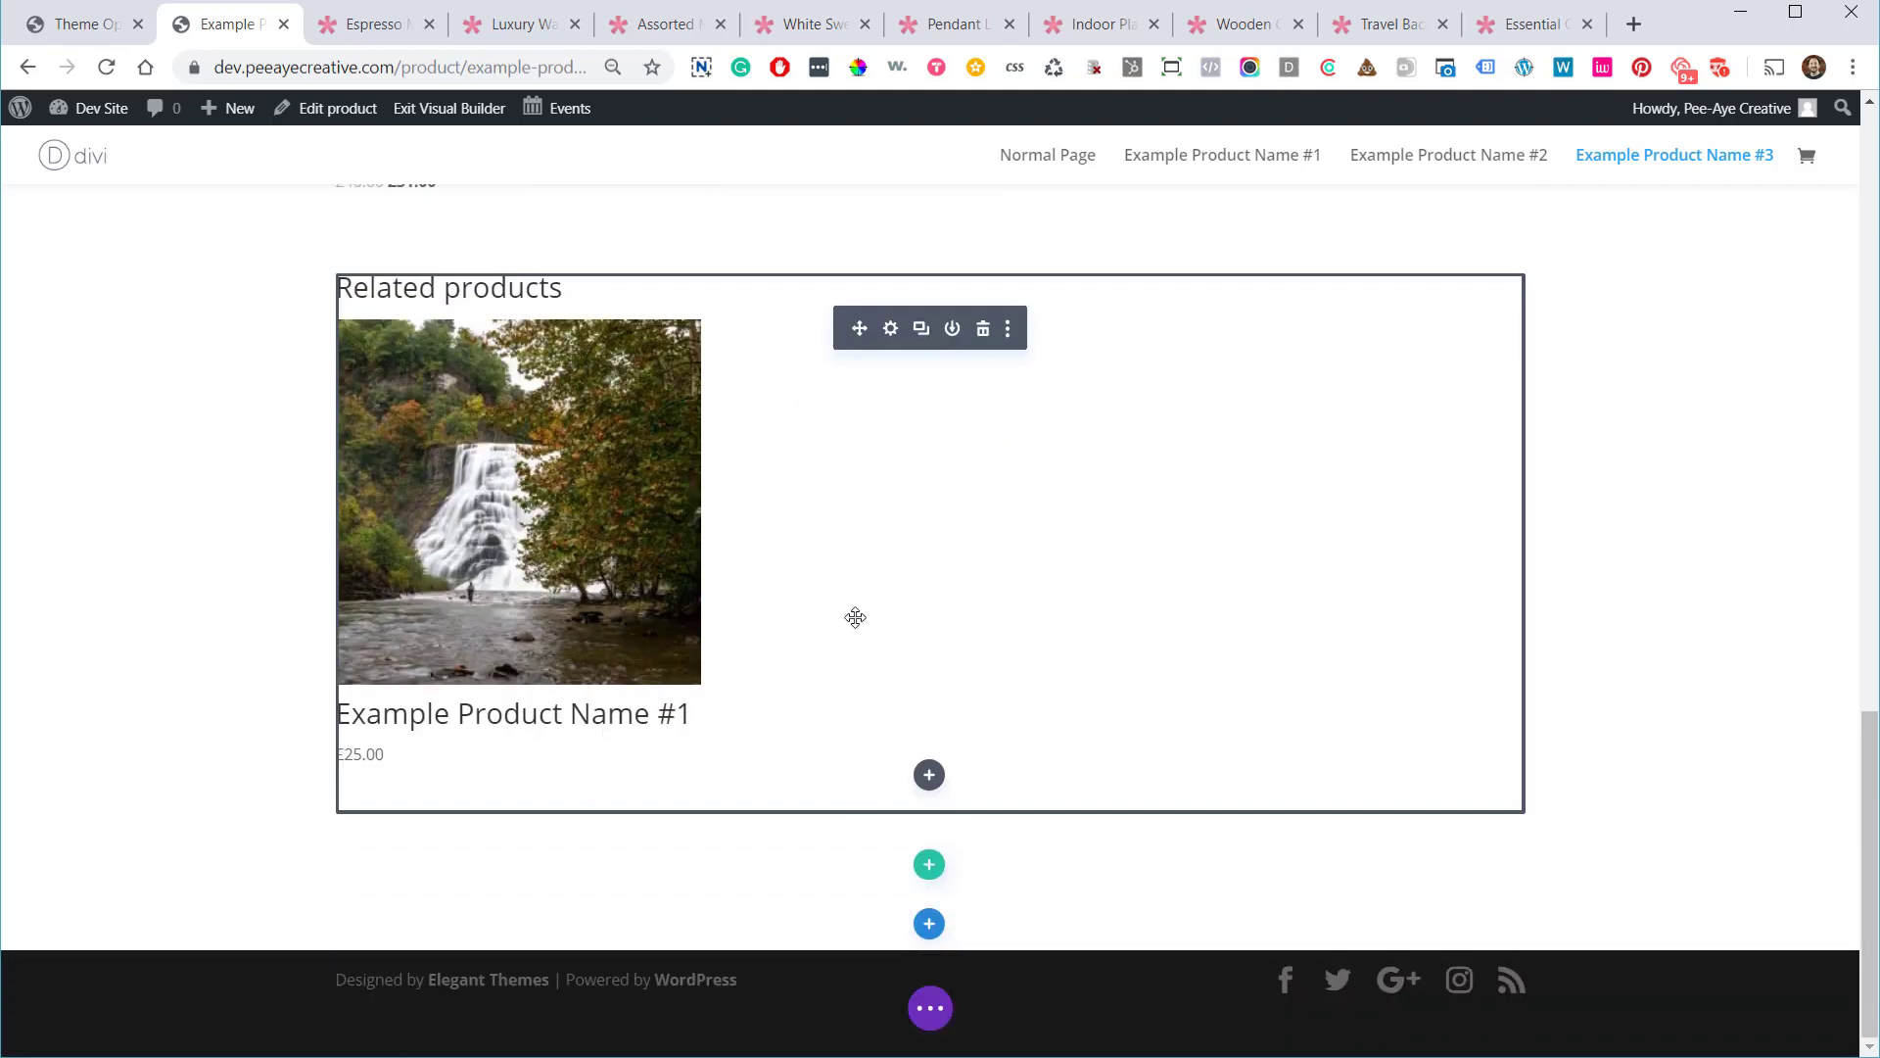
Insert a Woo Additional Info module beneath the Woo Tabs module, looking over the available Woo modules in the list
scroll(900, 761, up, 10)
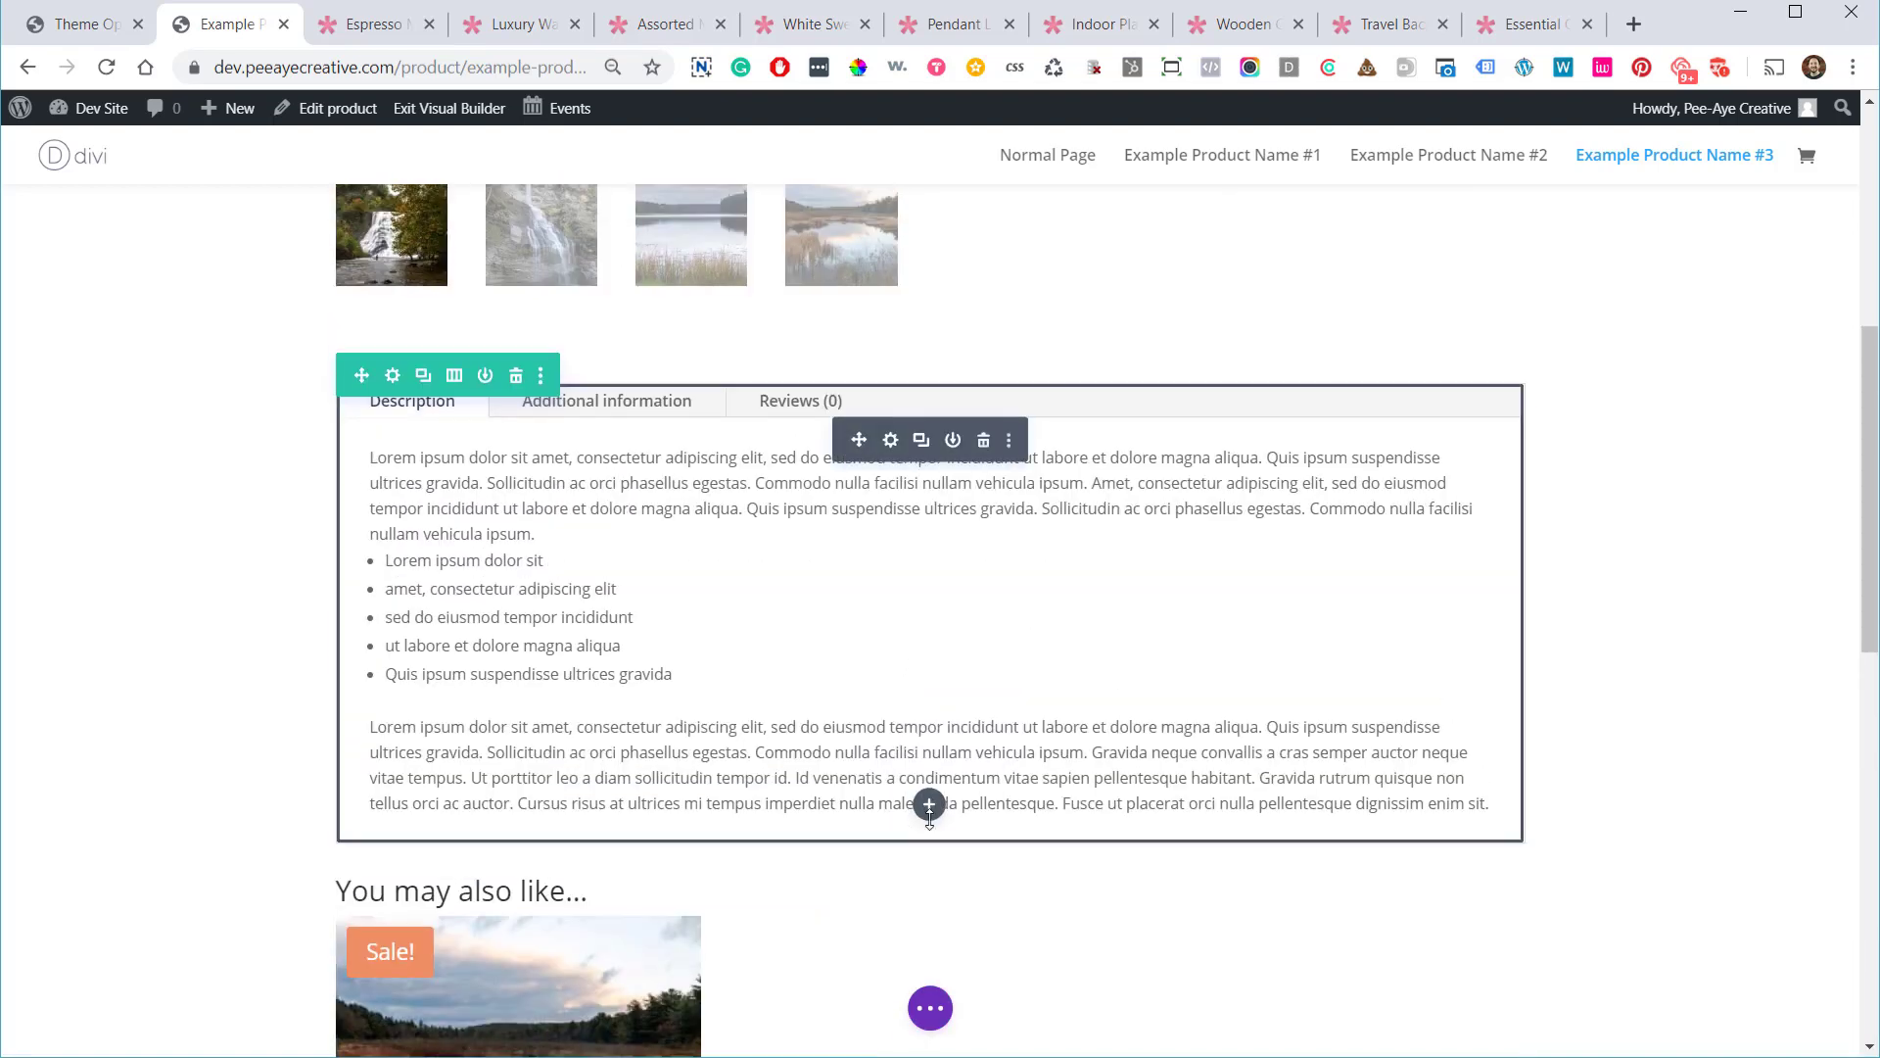
click(929, 804)
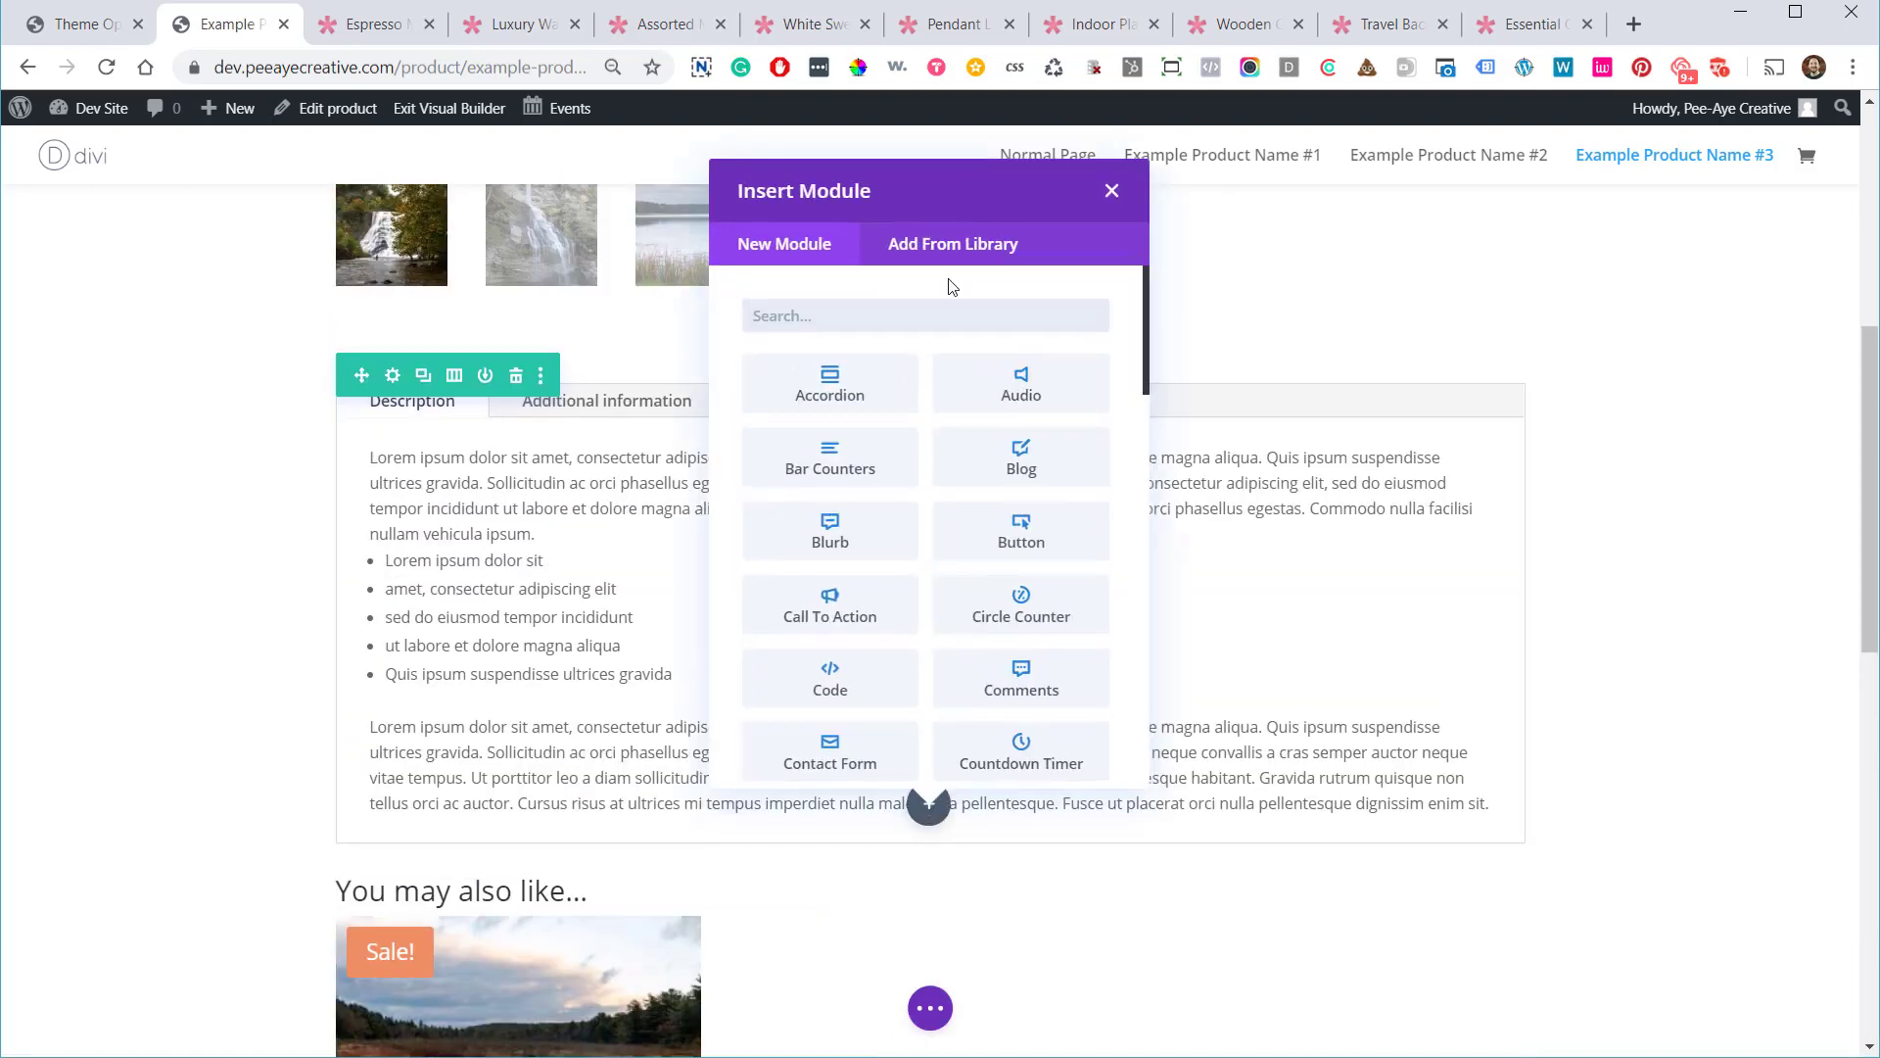
scroll(1002, 507, down, 15)
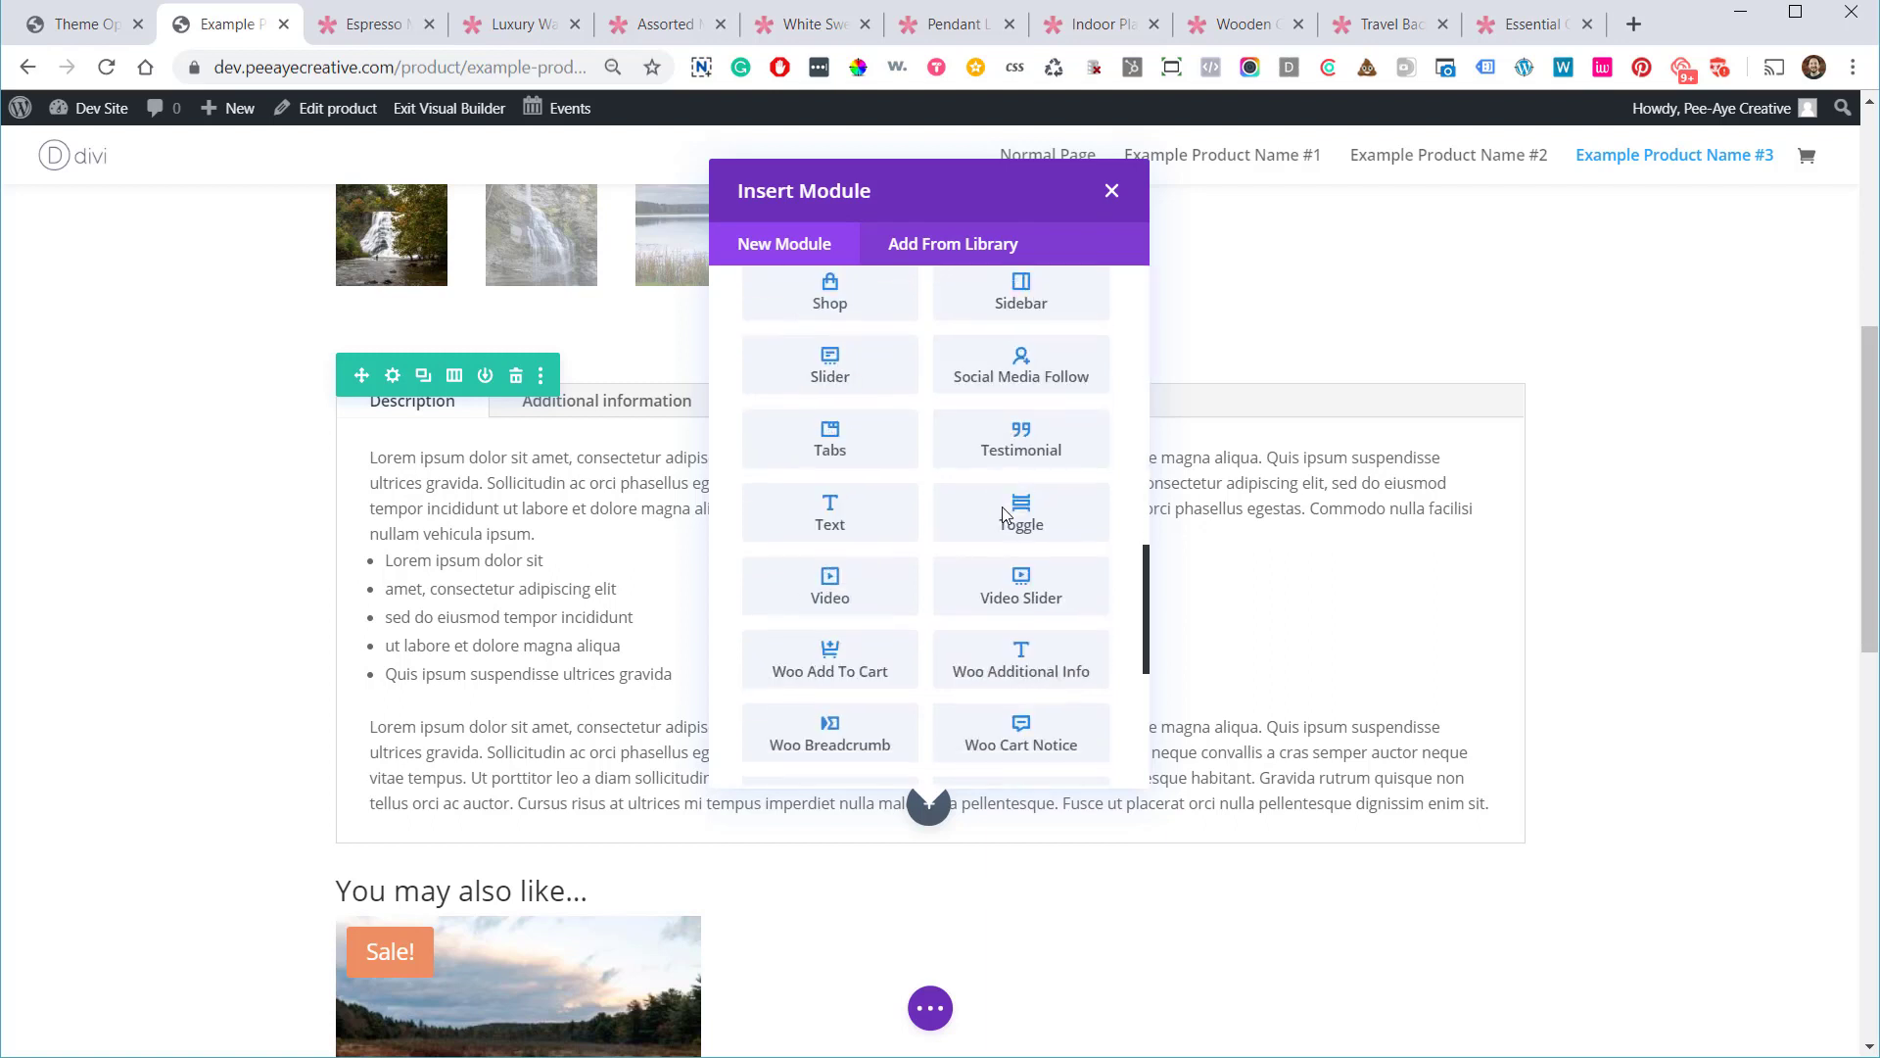
scroll(836, 480, up, 3)
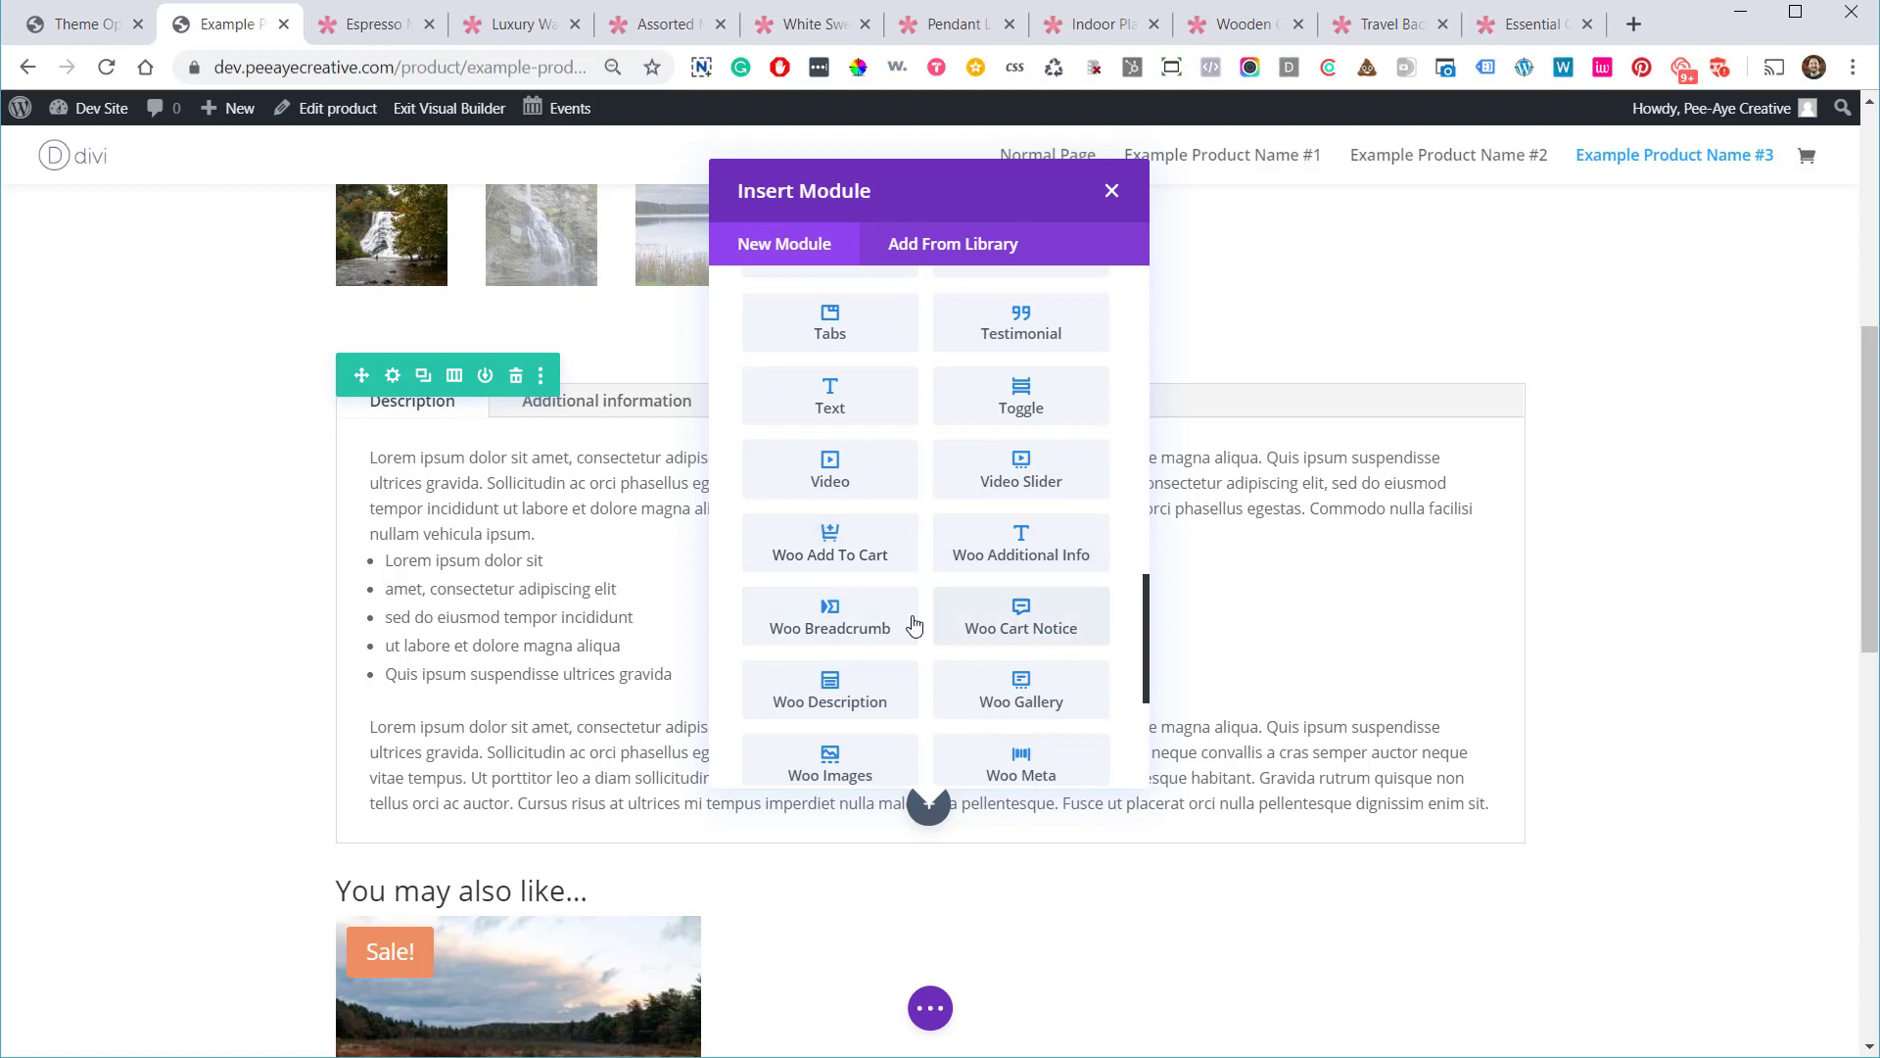
scroll(914, 625, down, 3)
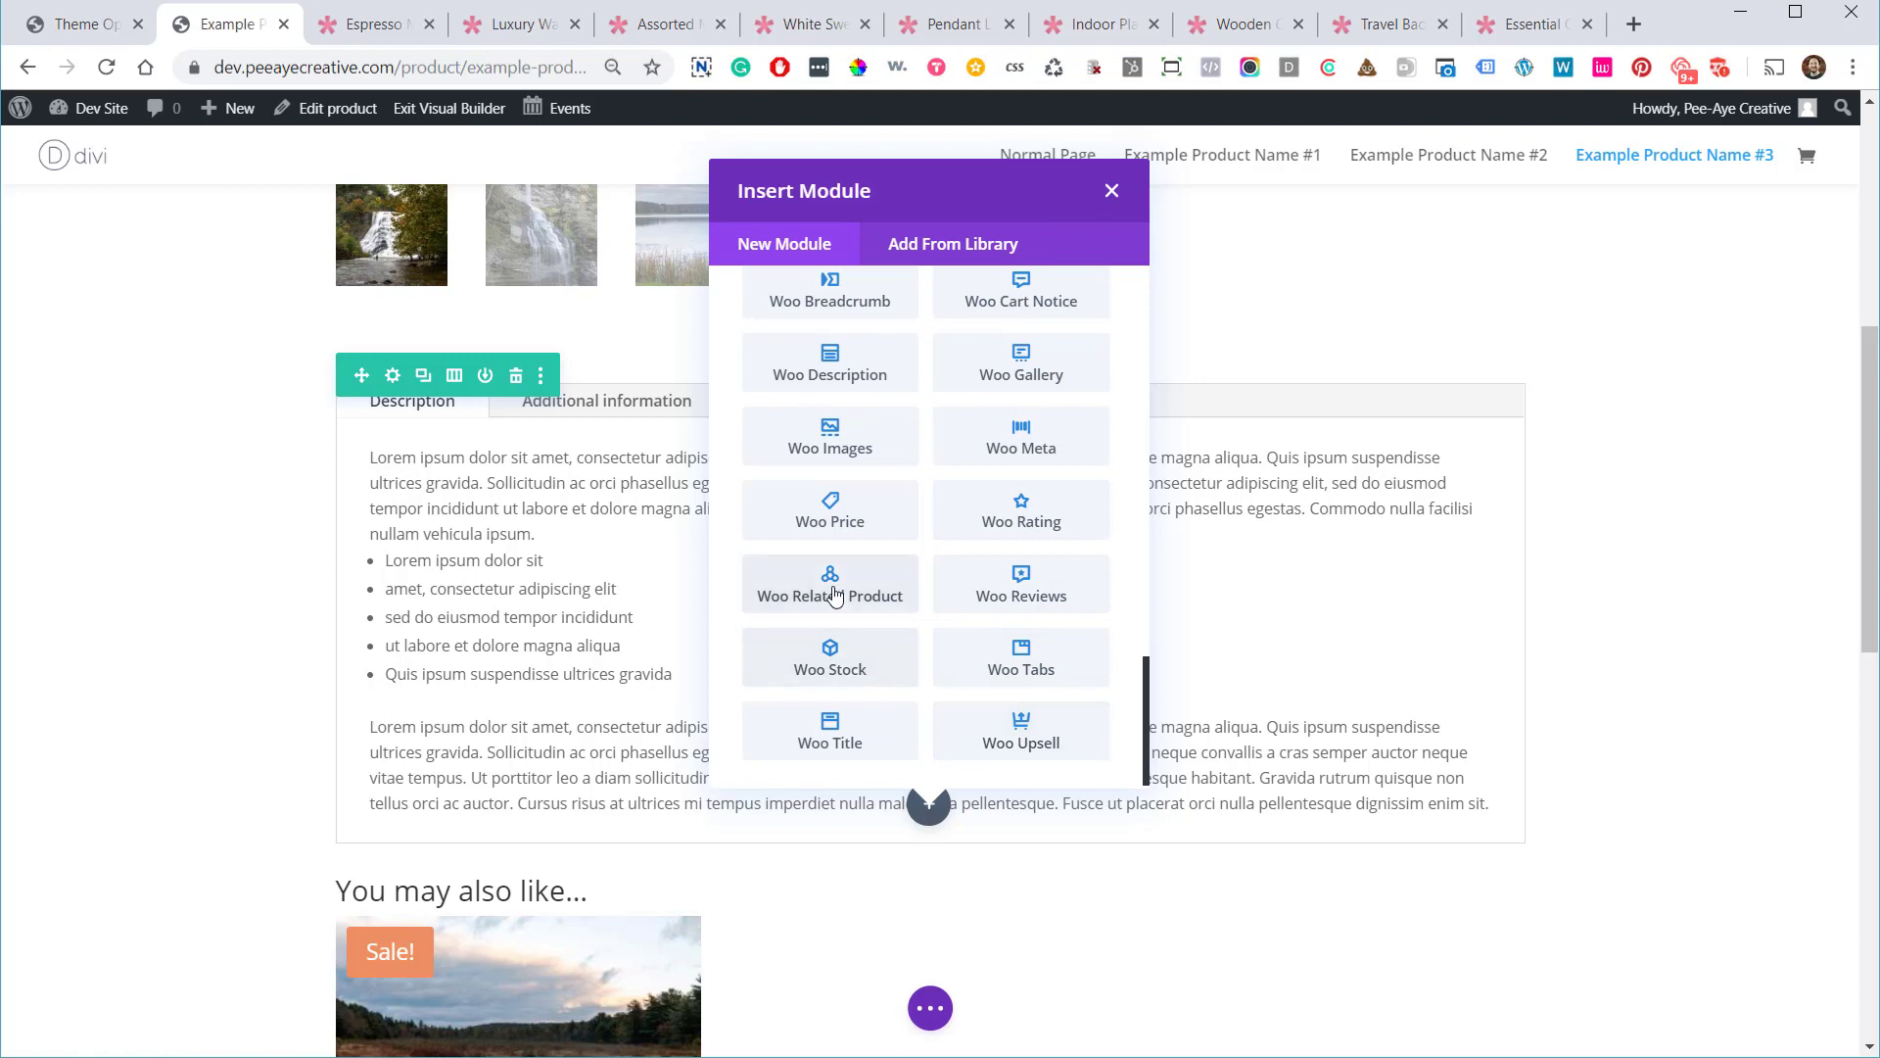
scroll(832, 592, up, 2)
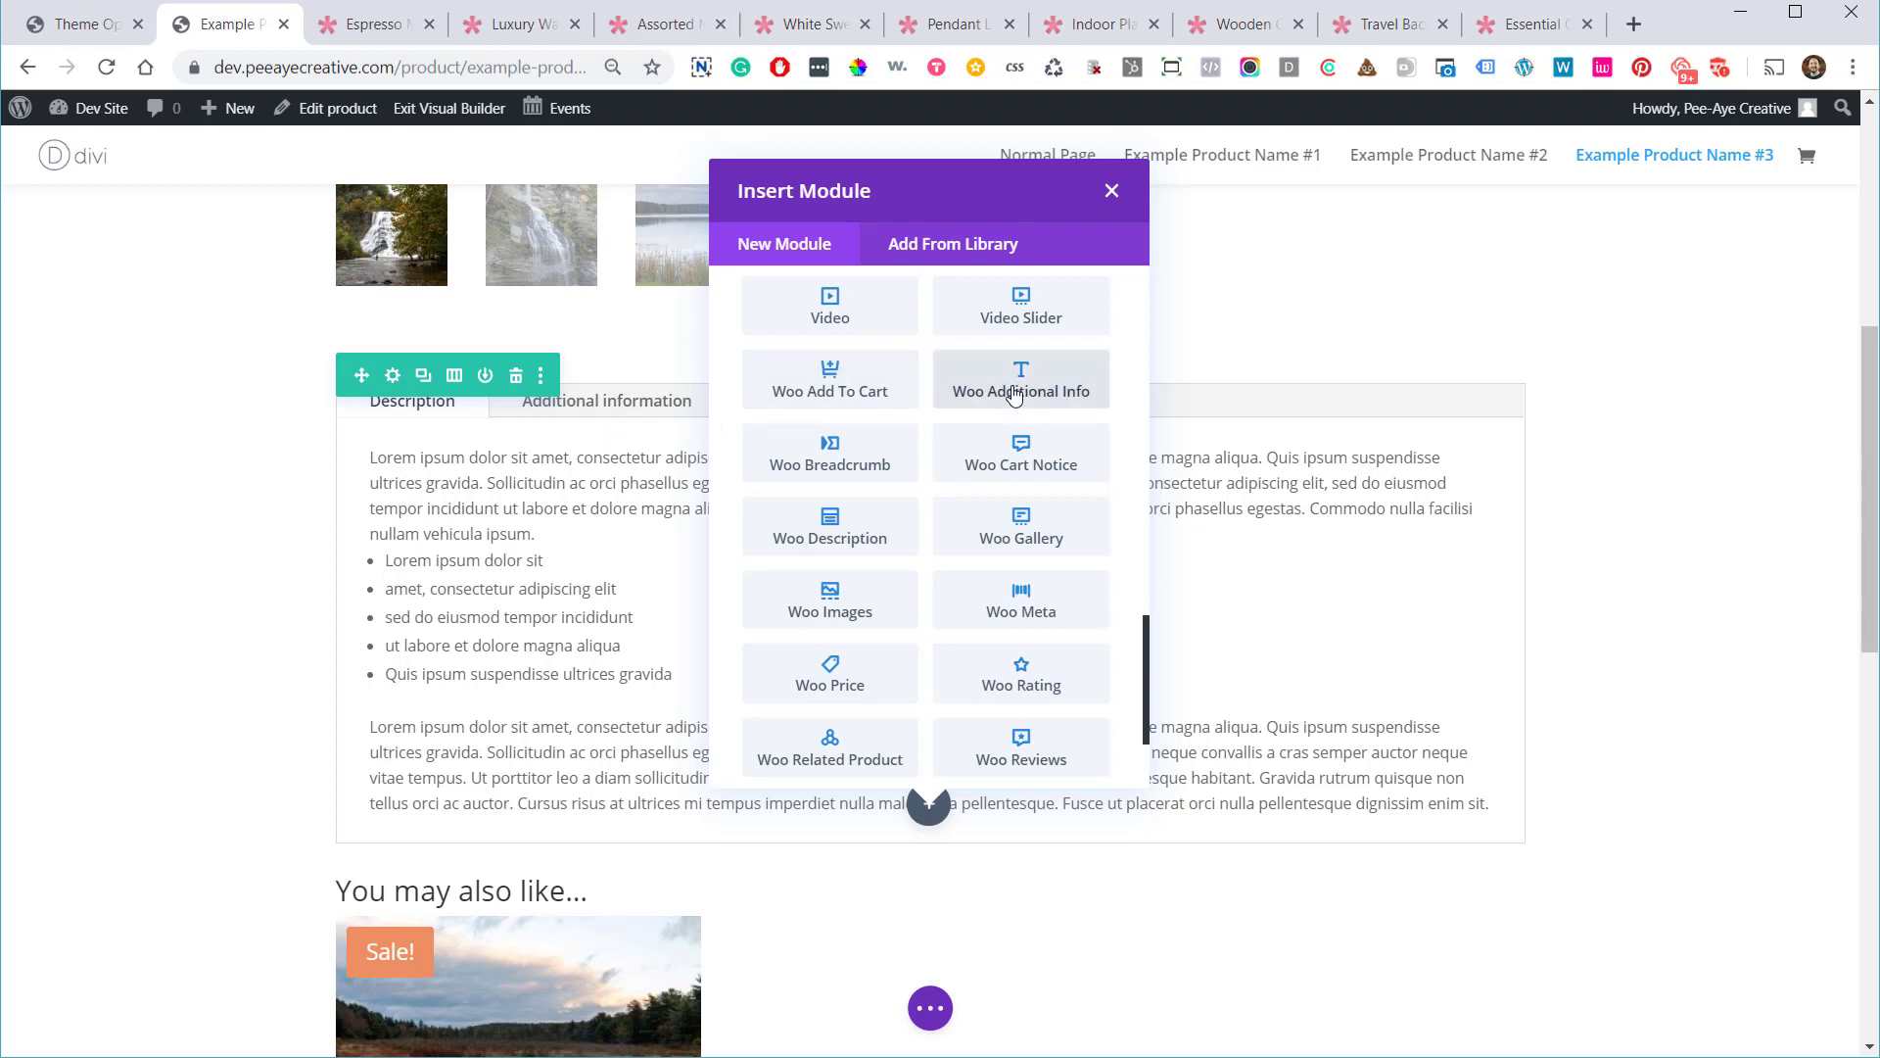
key(Escape)
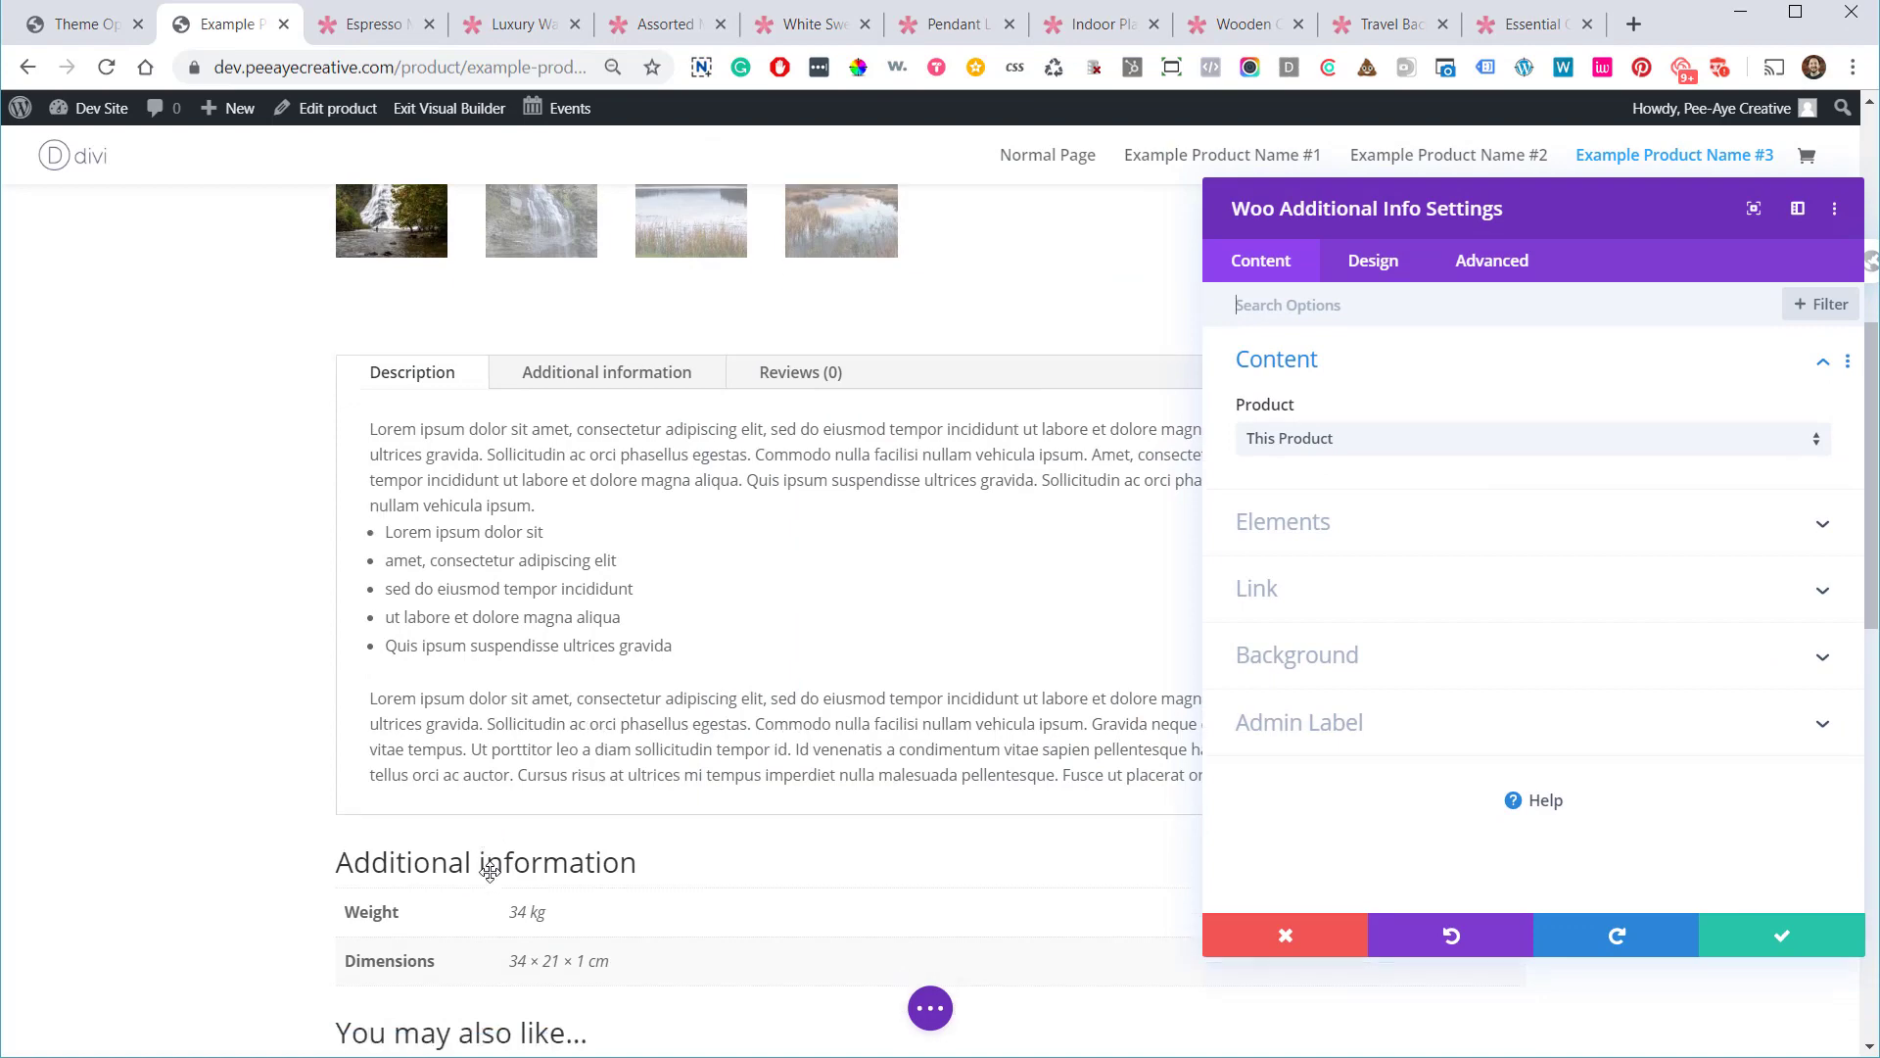
Save and close the Woo Additional Info module's settings
click(1766, 940)
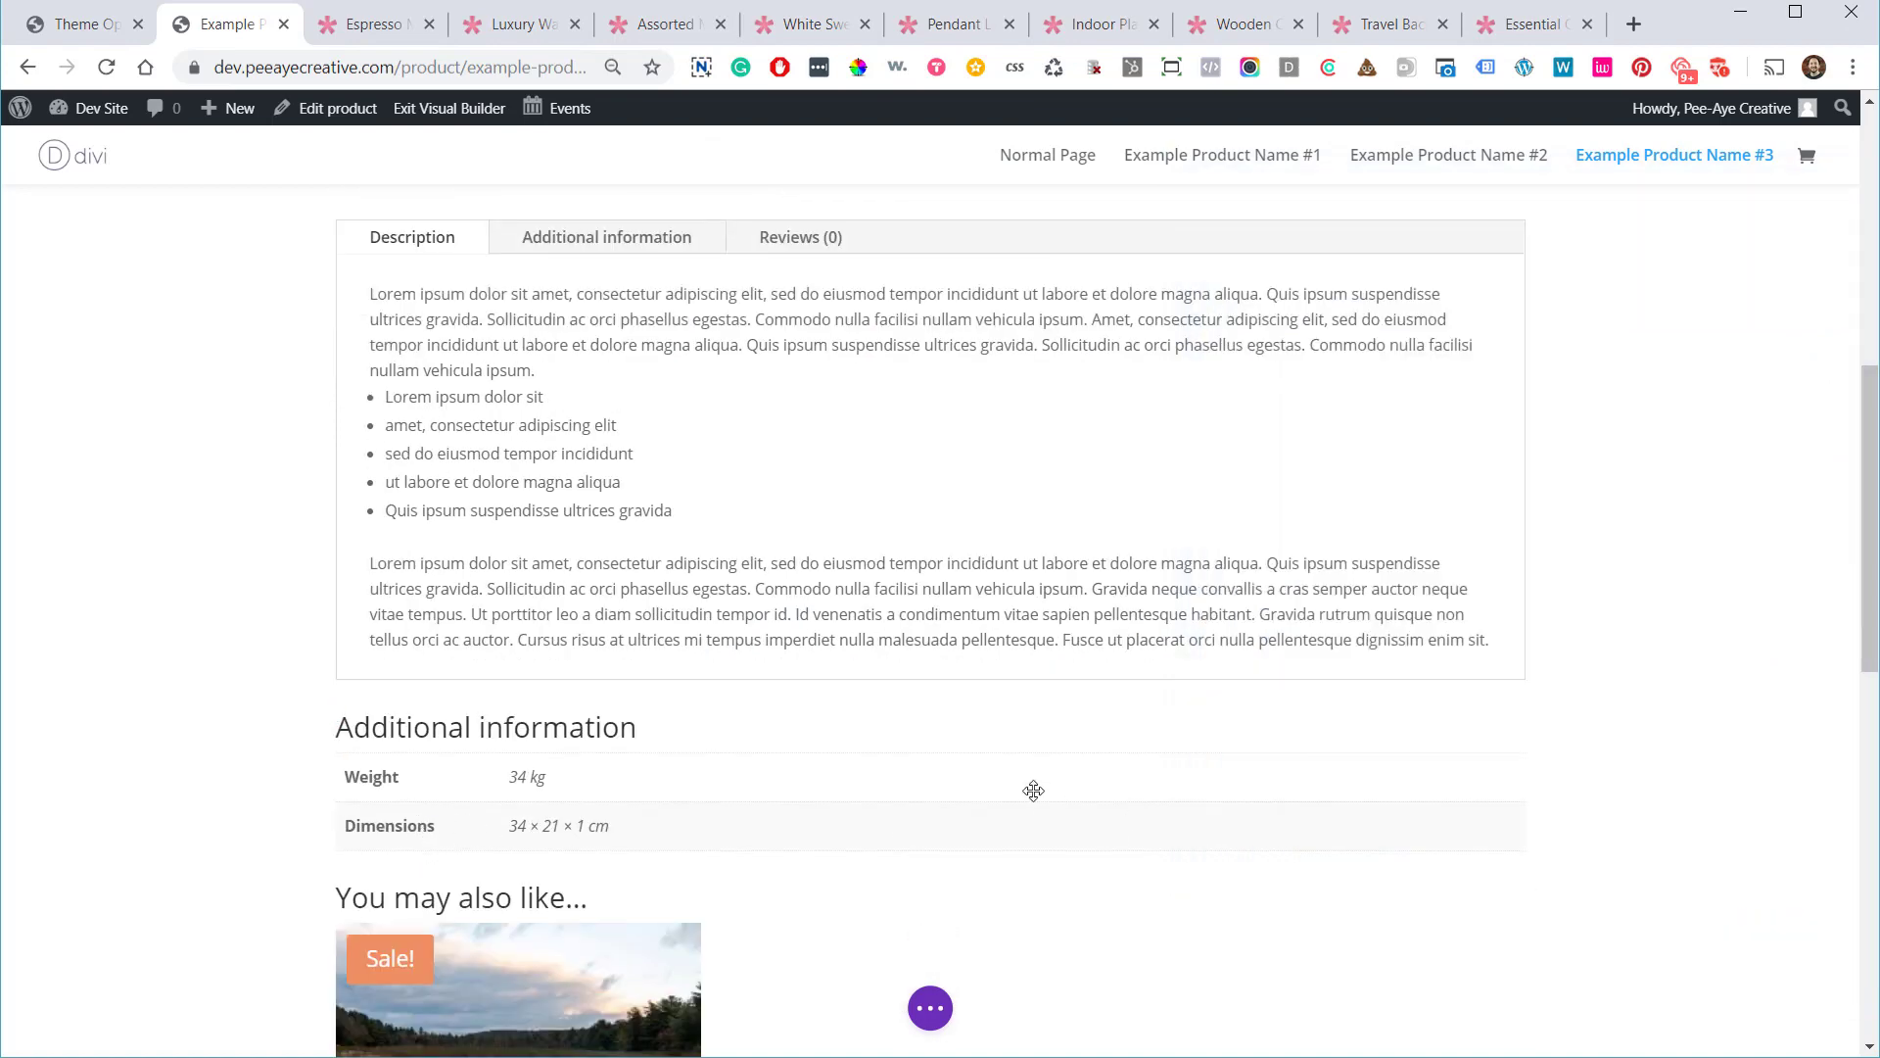
Insert a Woo Images module beneath the Additional information table, inspecting its Elements options before saving its settings
click(930, 814)
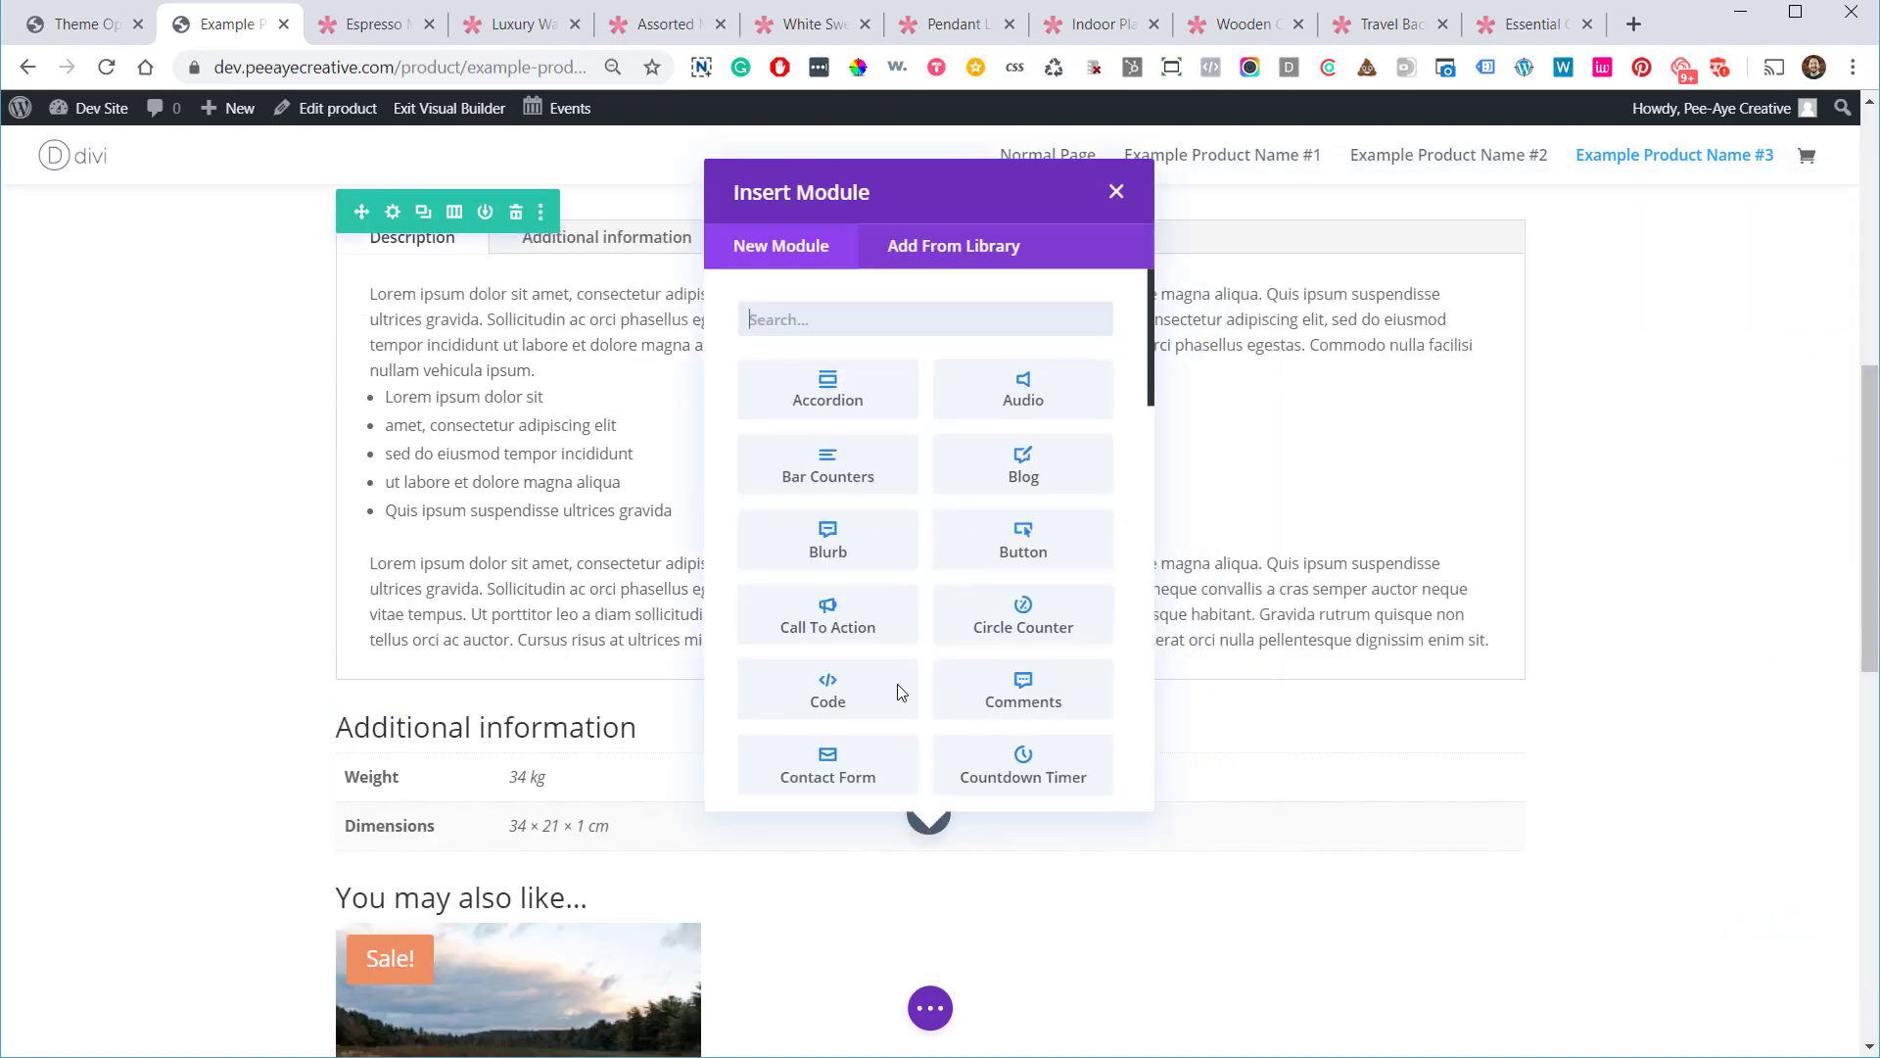
scroll(996, 482, down, 10)
scroll(996, 482, down, 4)
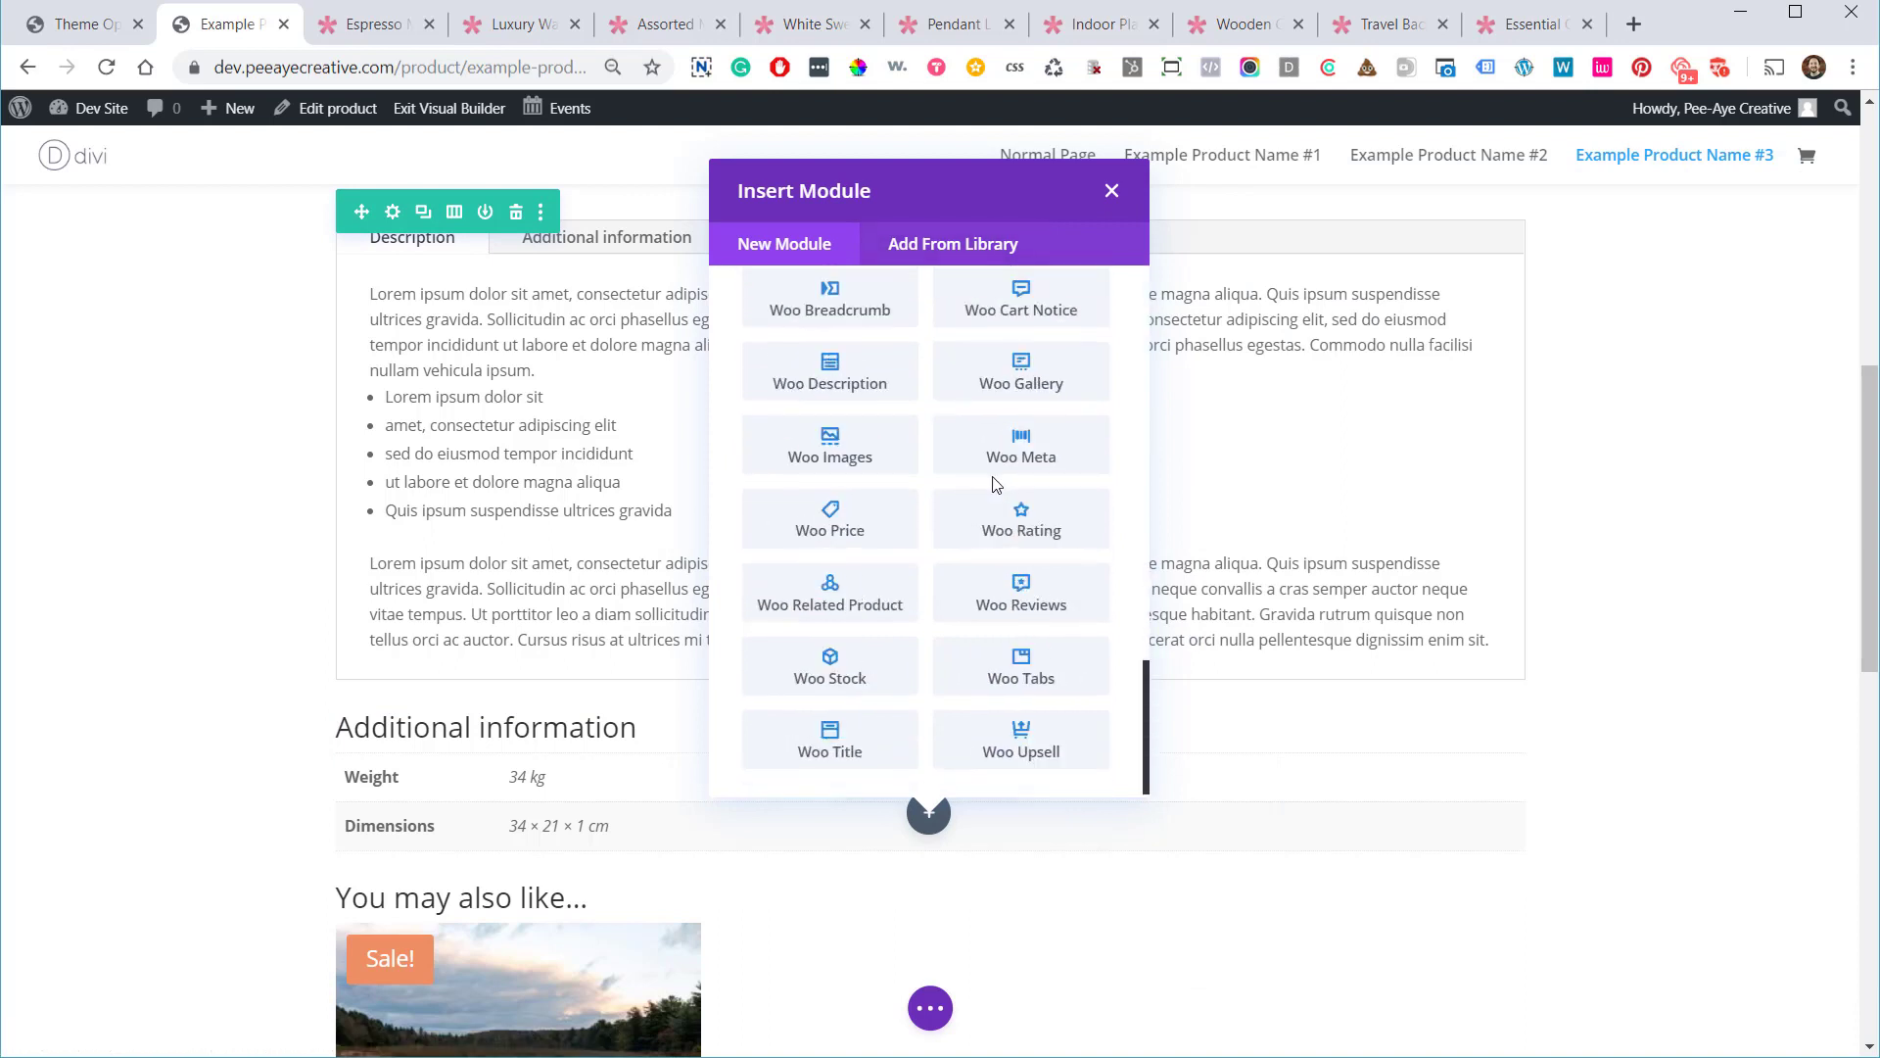
click(821, 463)
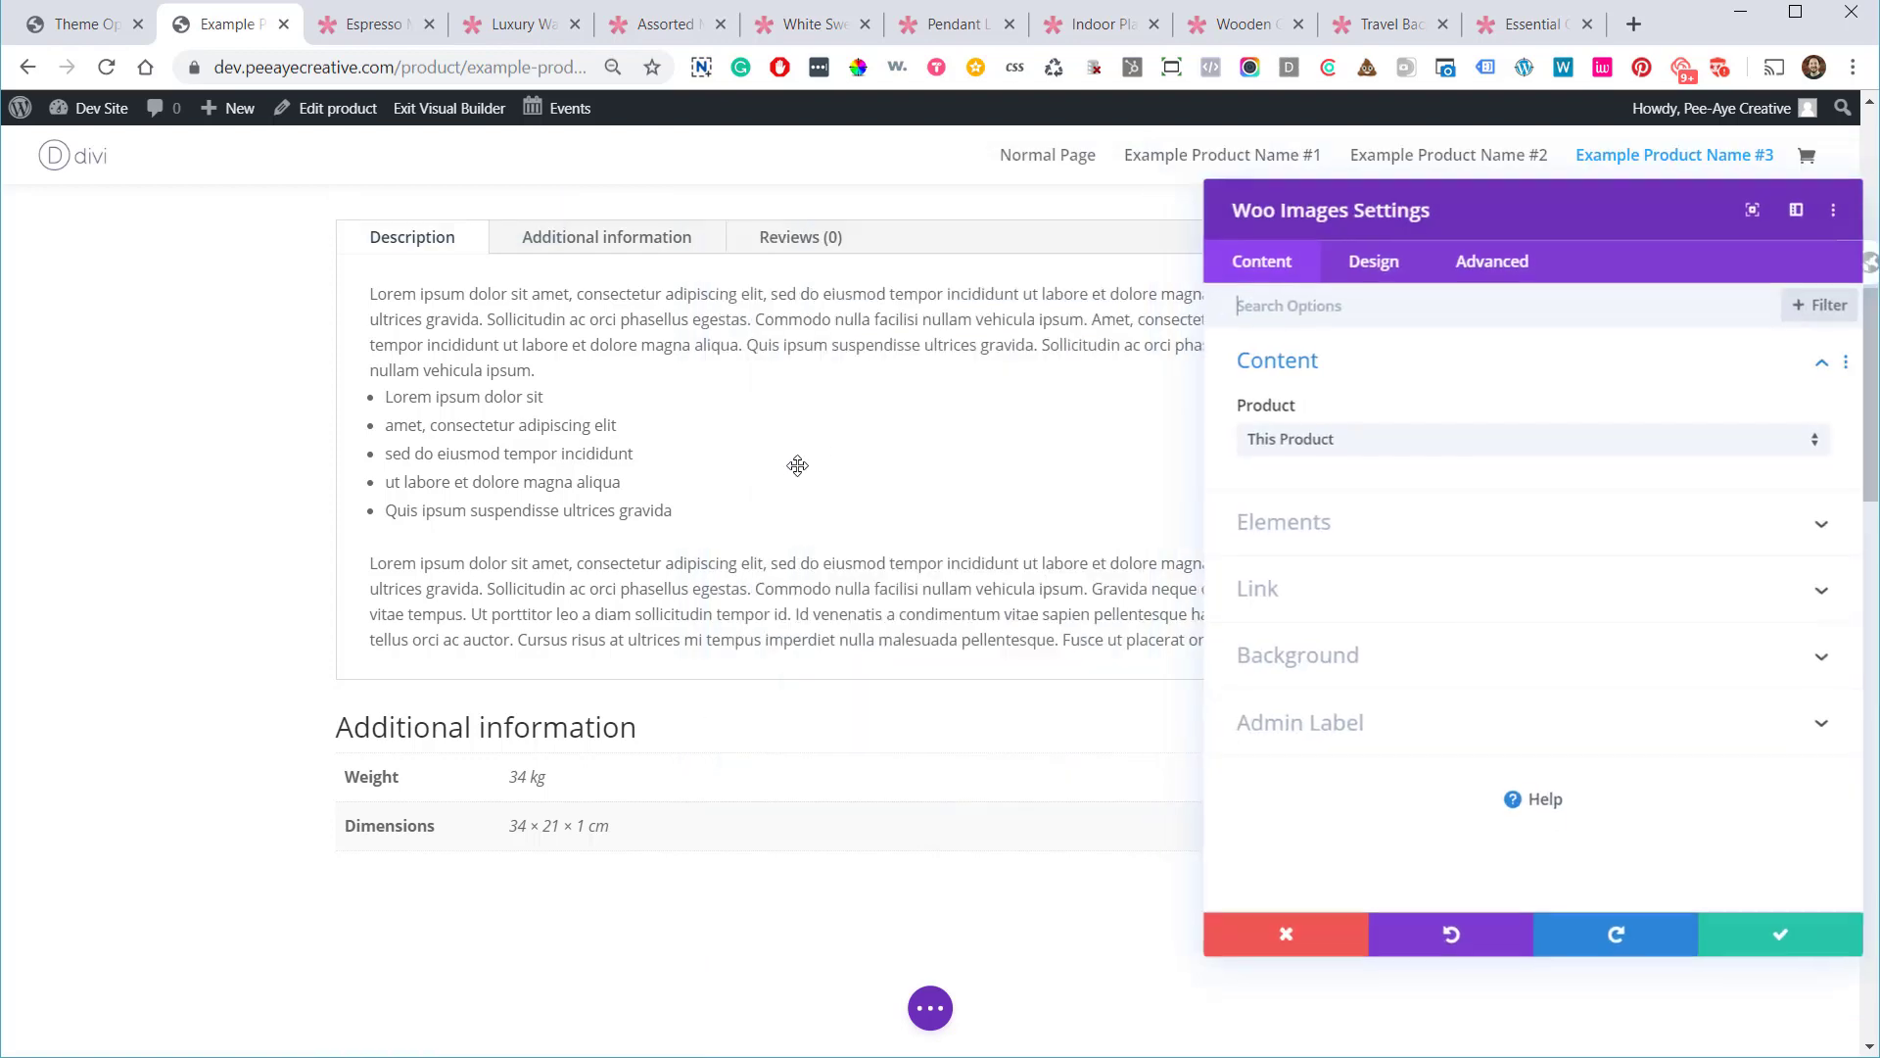
scroll(775, 509, down, 7)
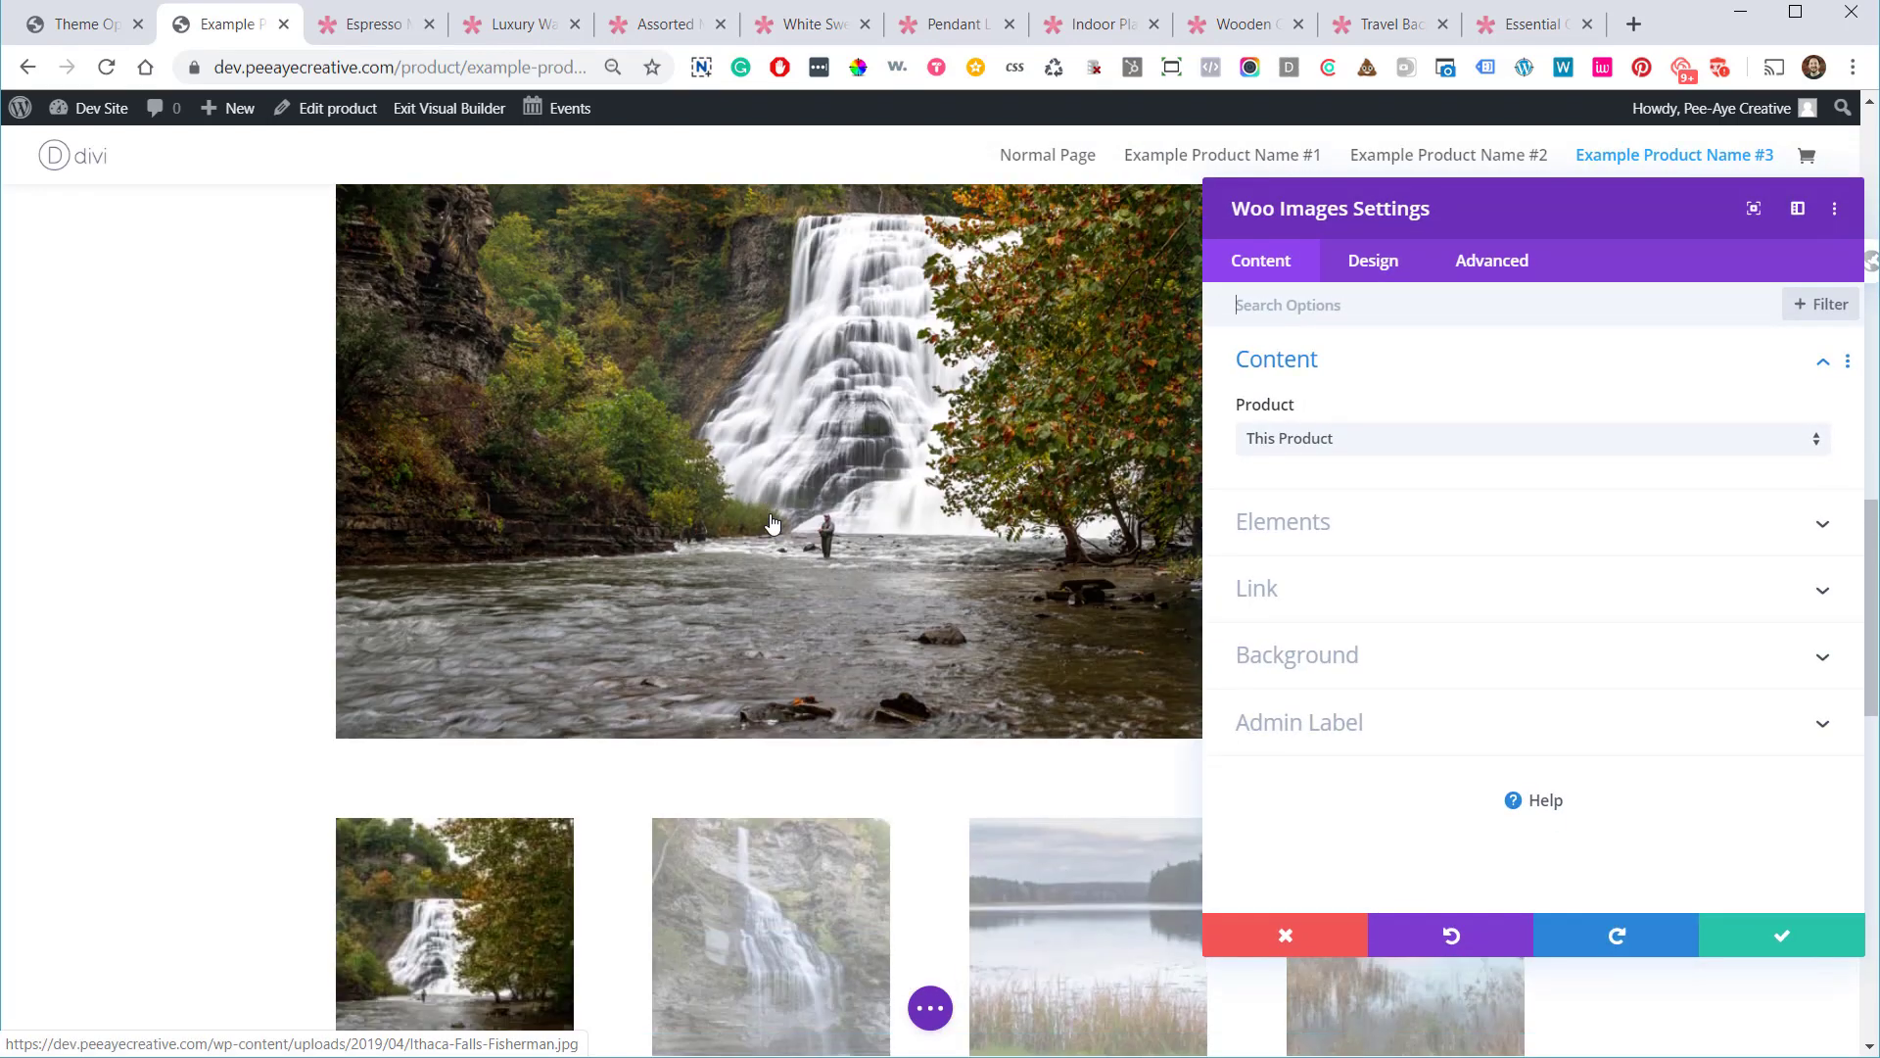
click(1260, 514)
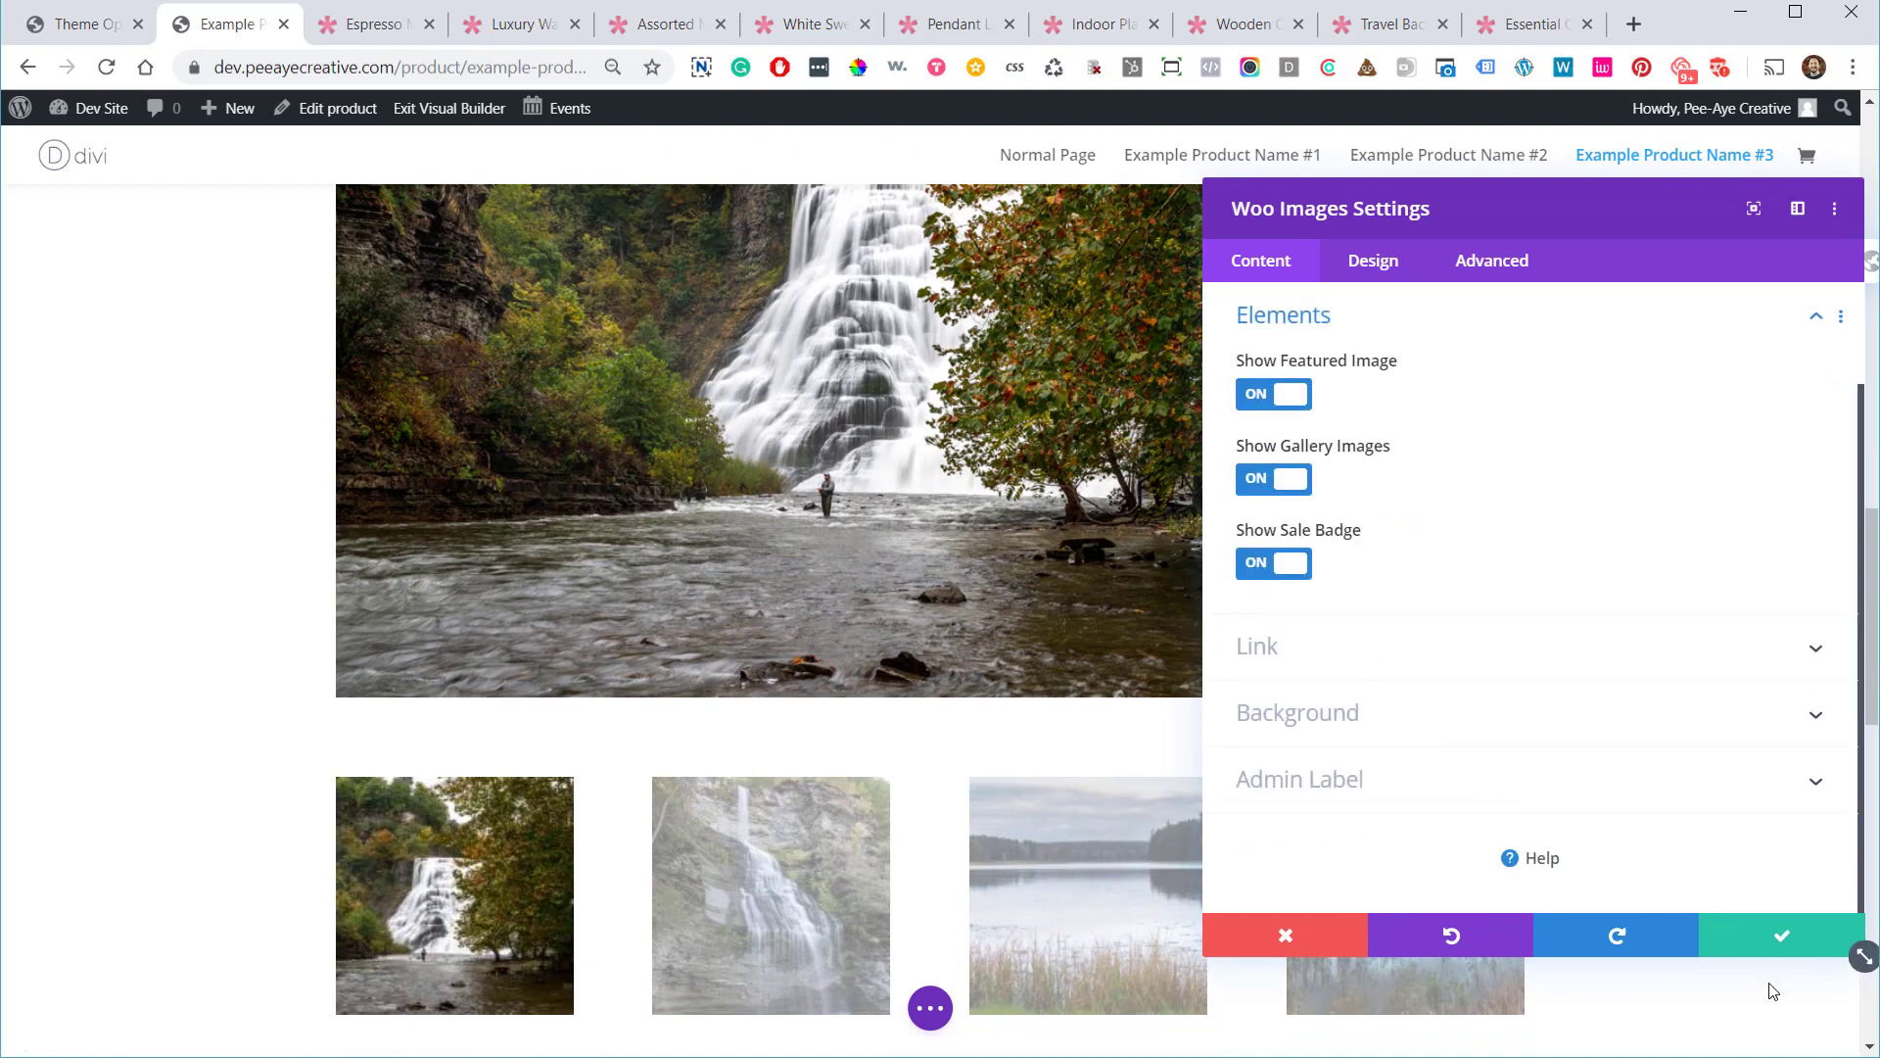
click(1735, 930)
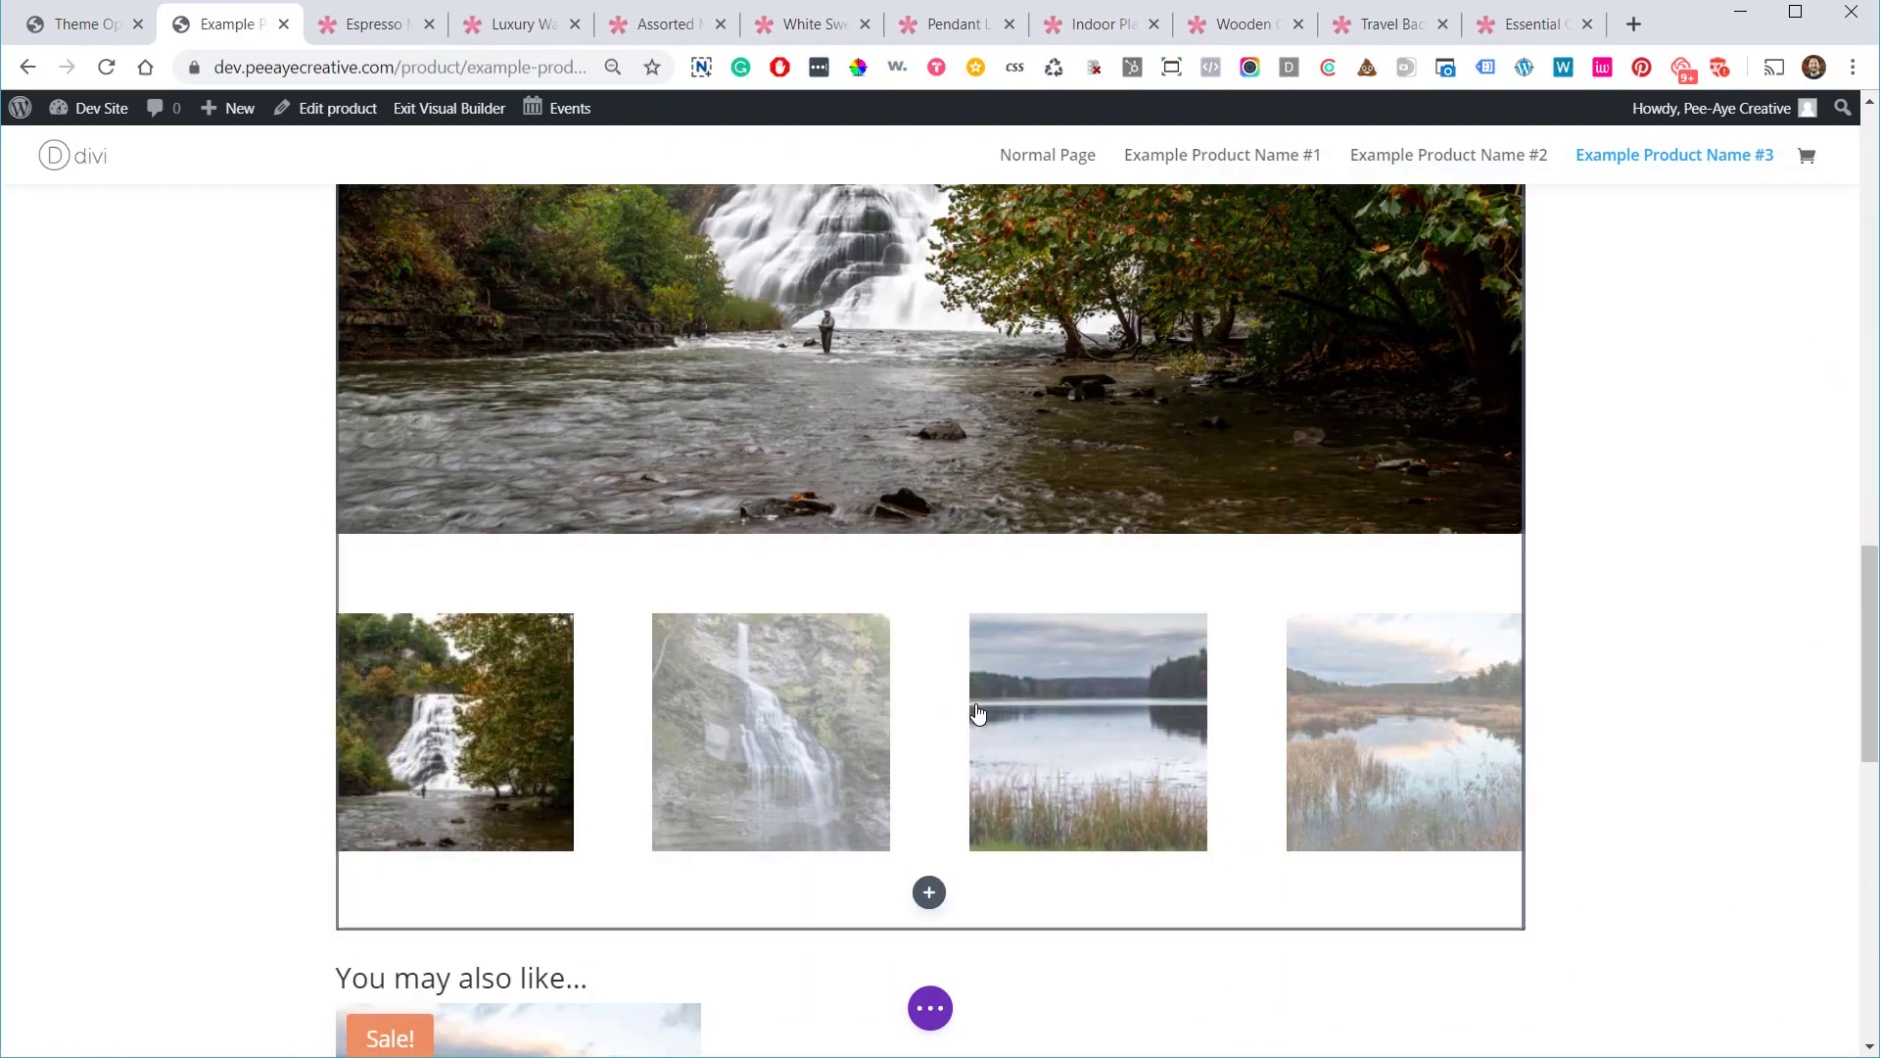
Delete the Woo Images module beneath the Additional information table and insert a Woo Gallery module in its place
scroll(984, 637, up, 5)
click(983, 617)
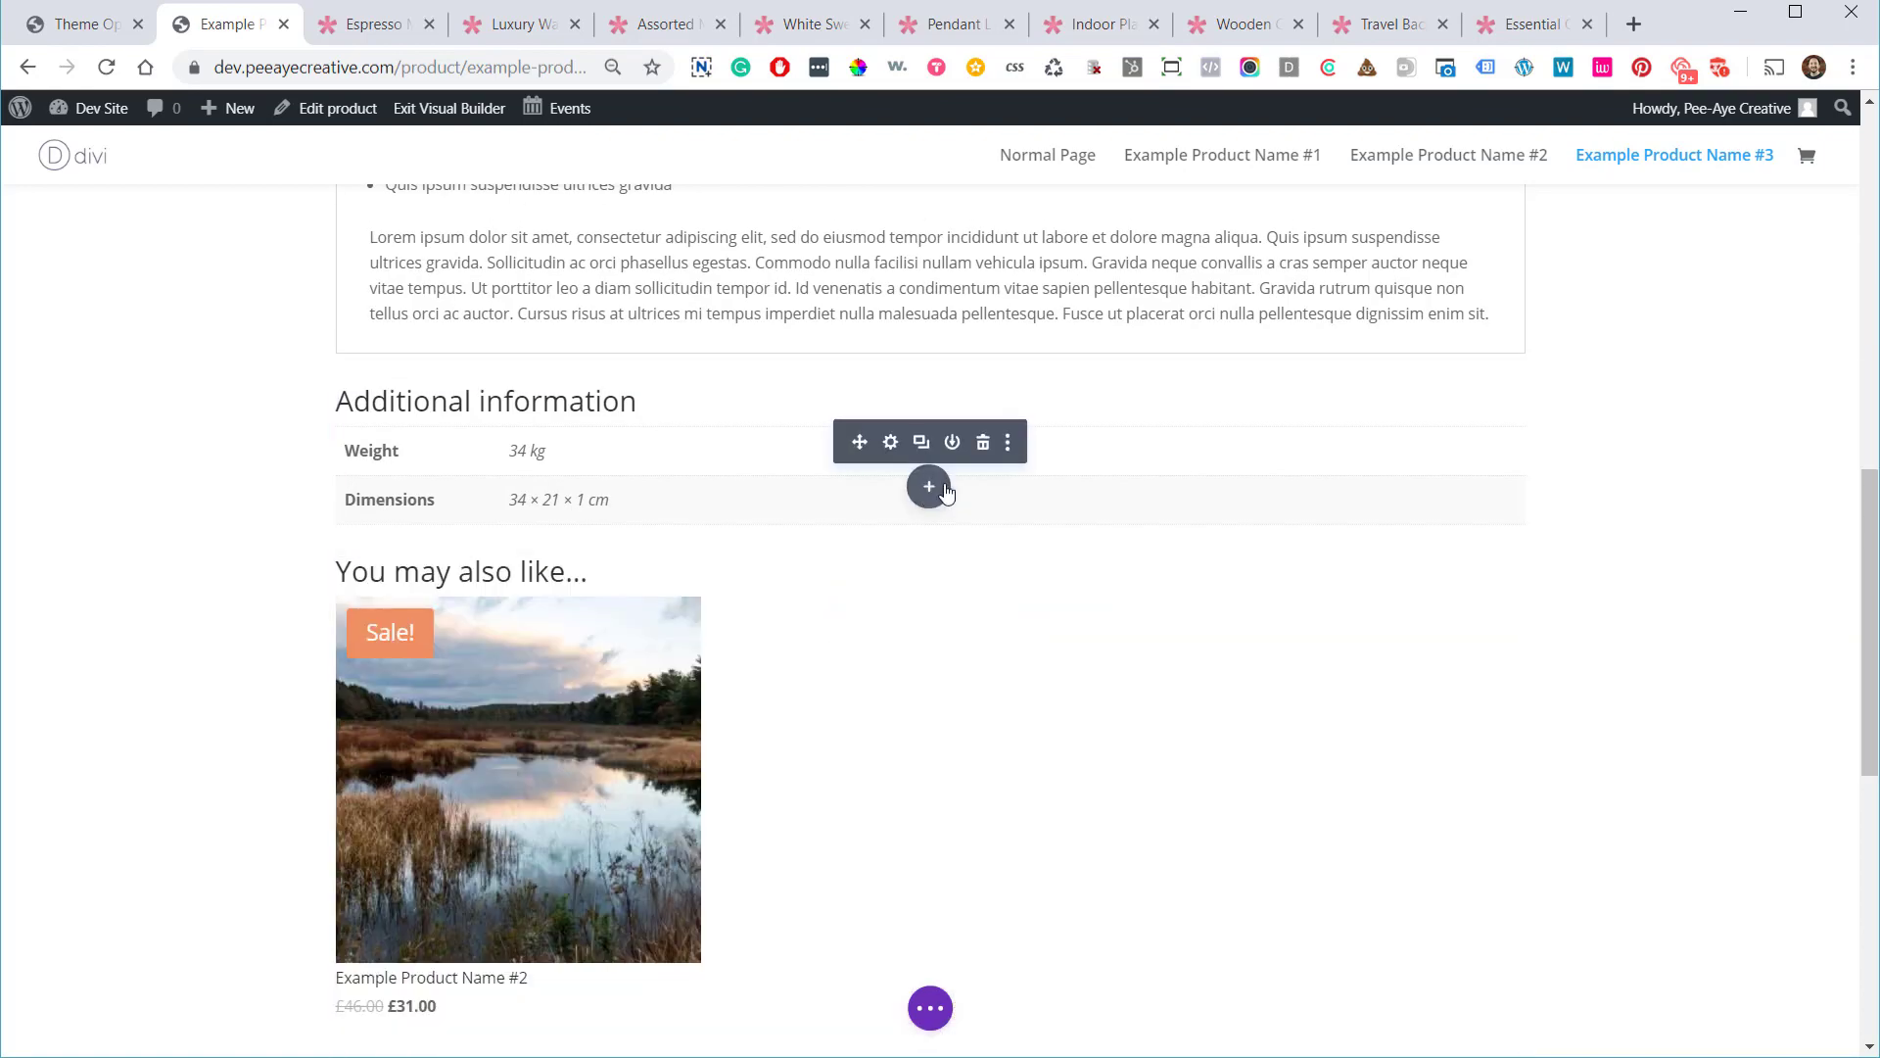
click(929, 485)
scroll(989, 695, down, 20)
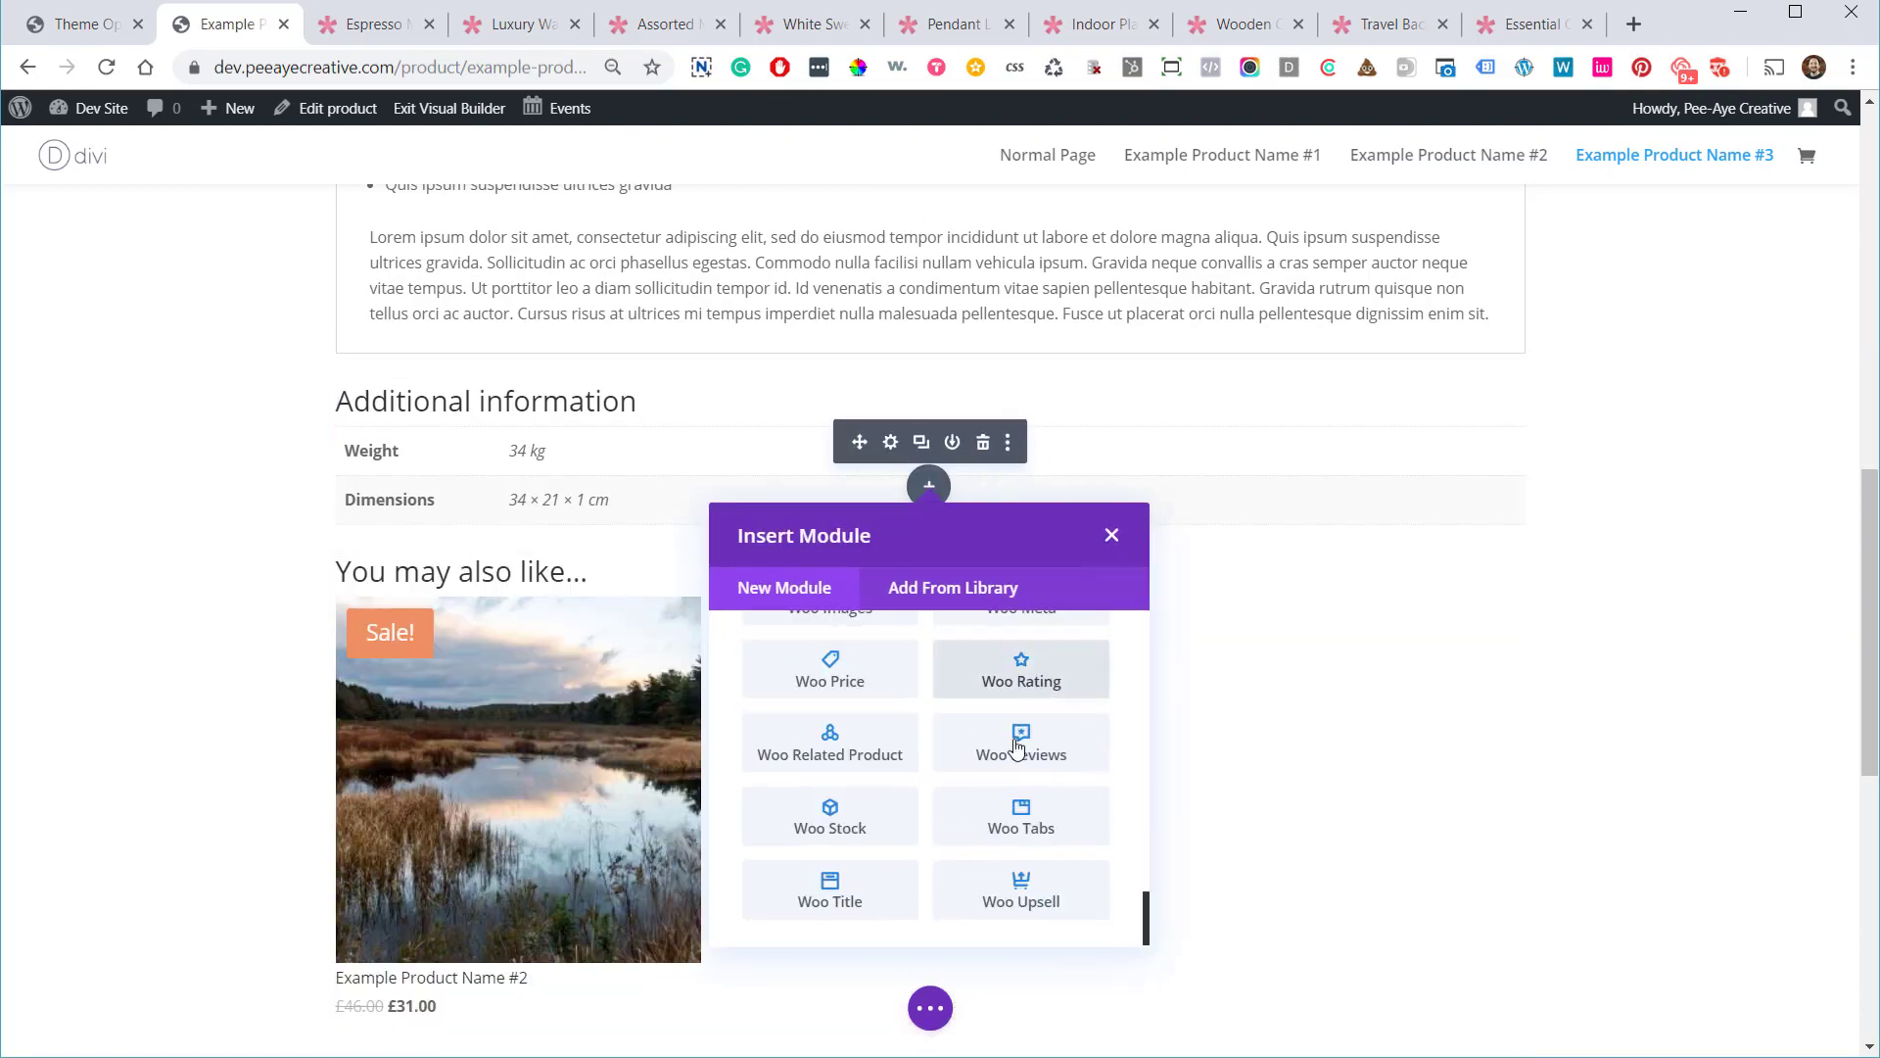
scroll(1001, 831, up, 3)
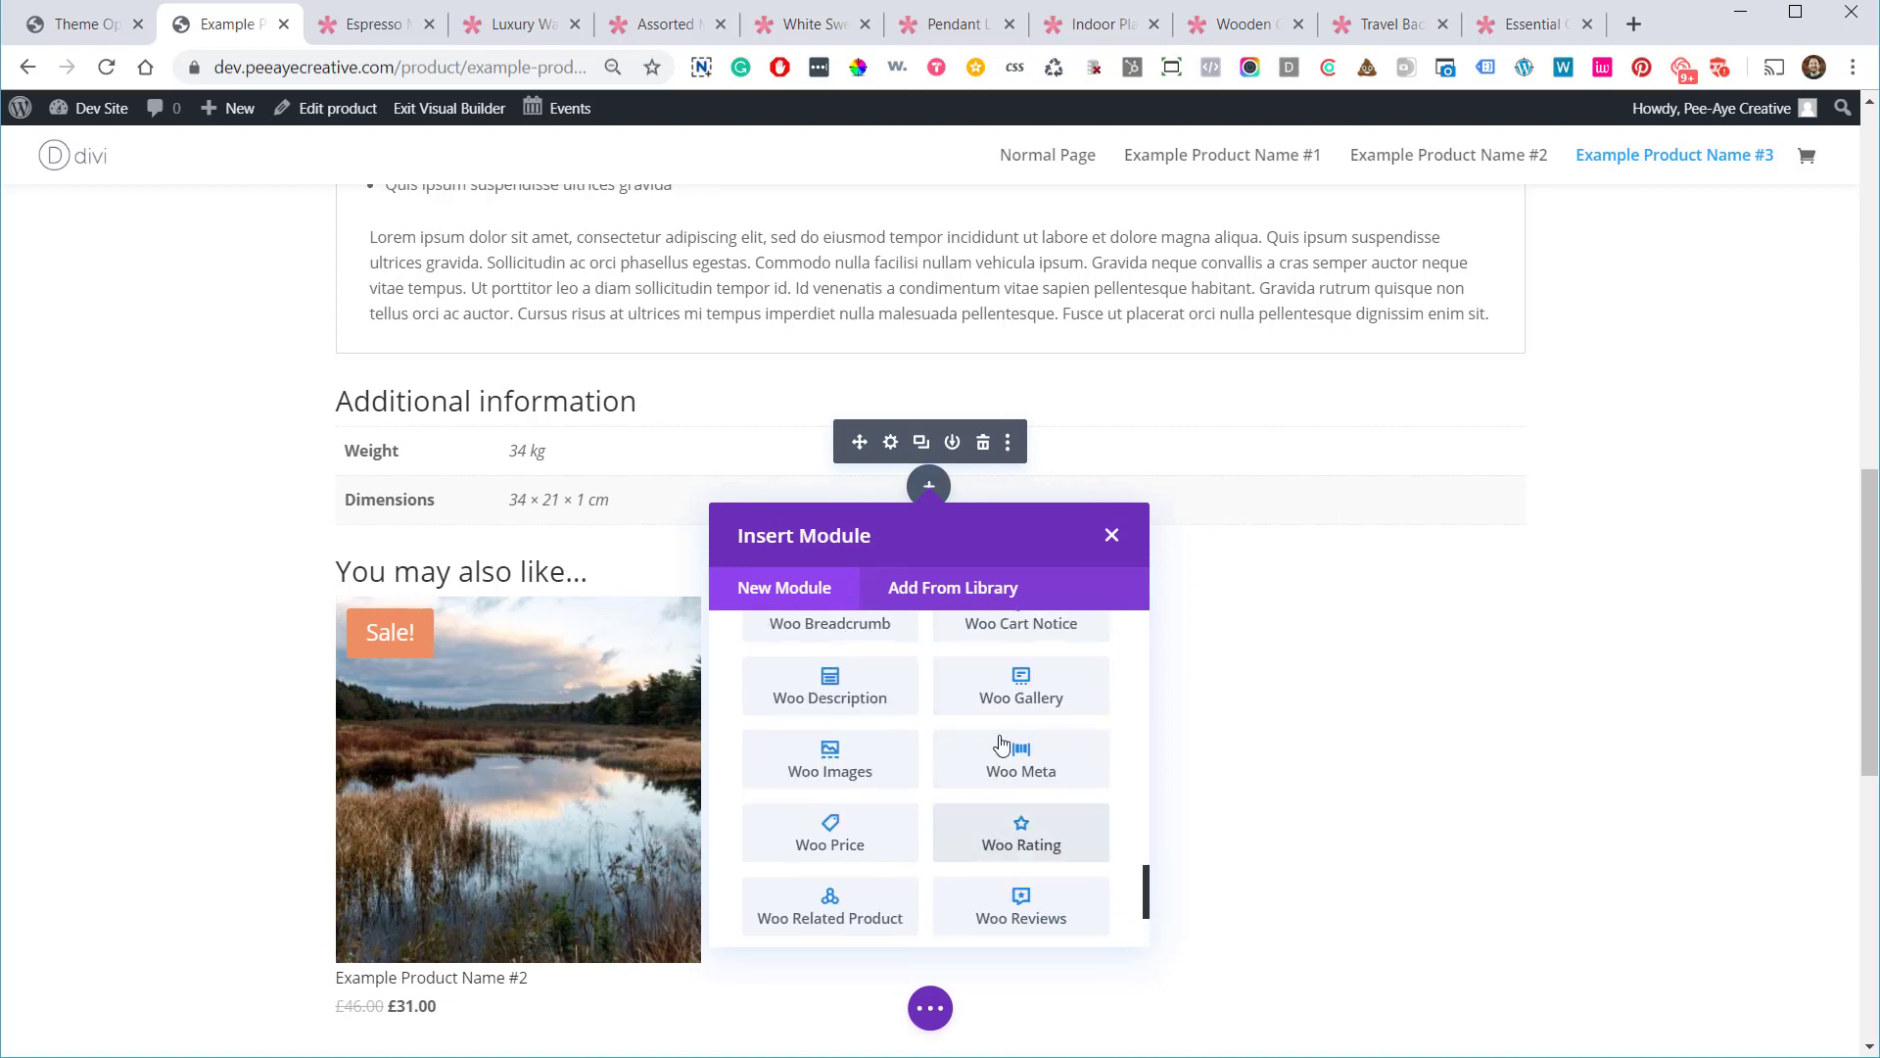
click(1005, 702)
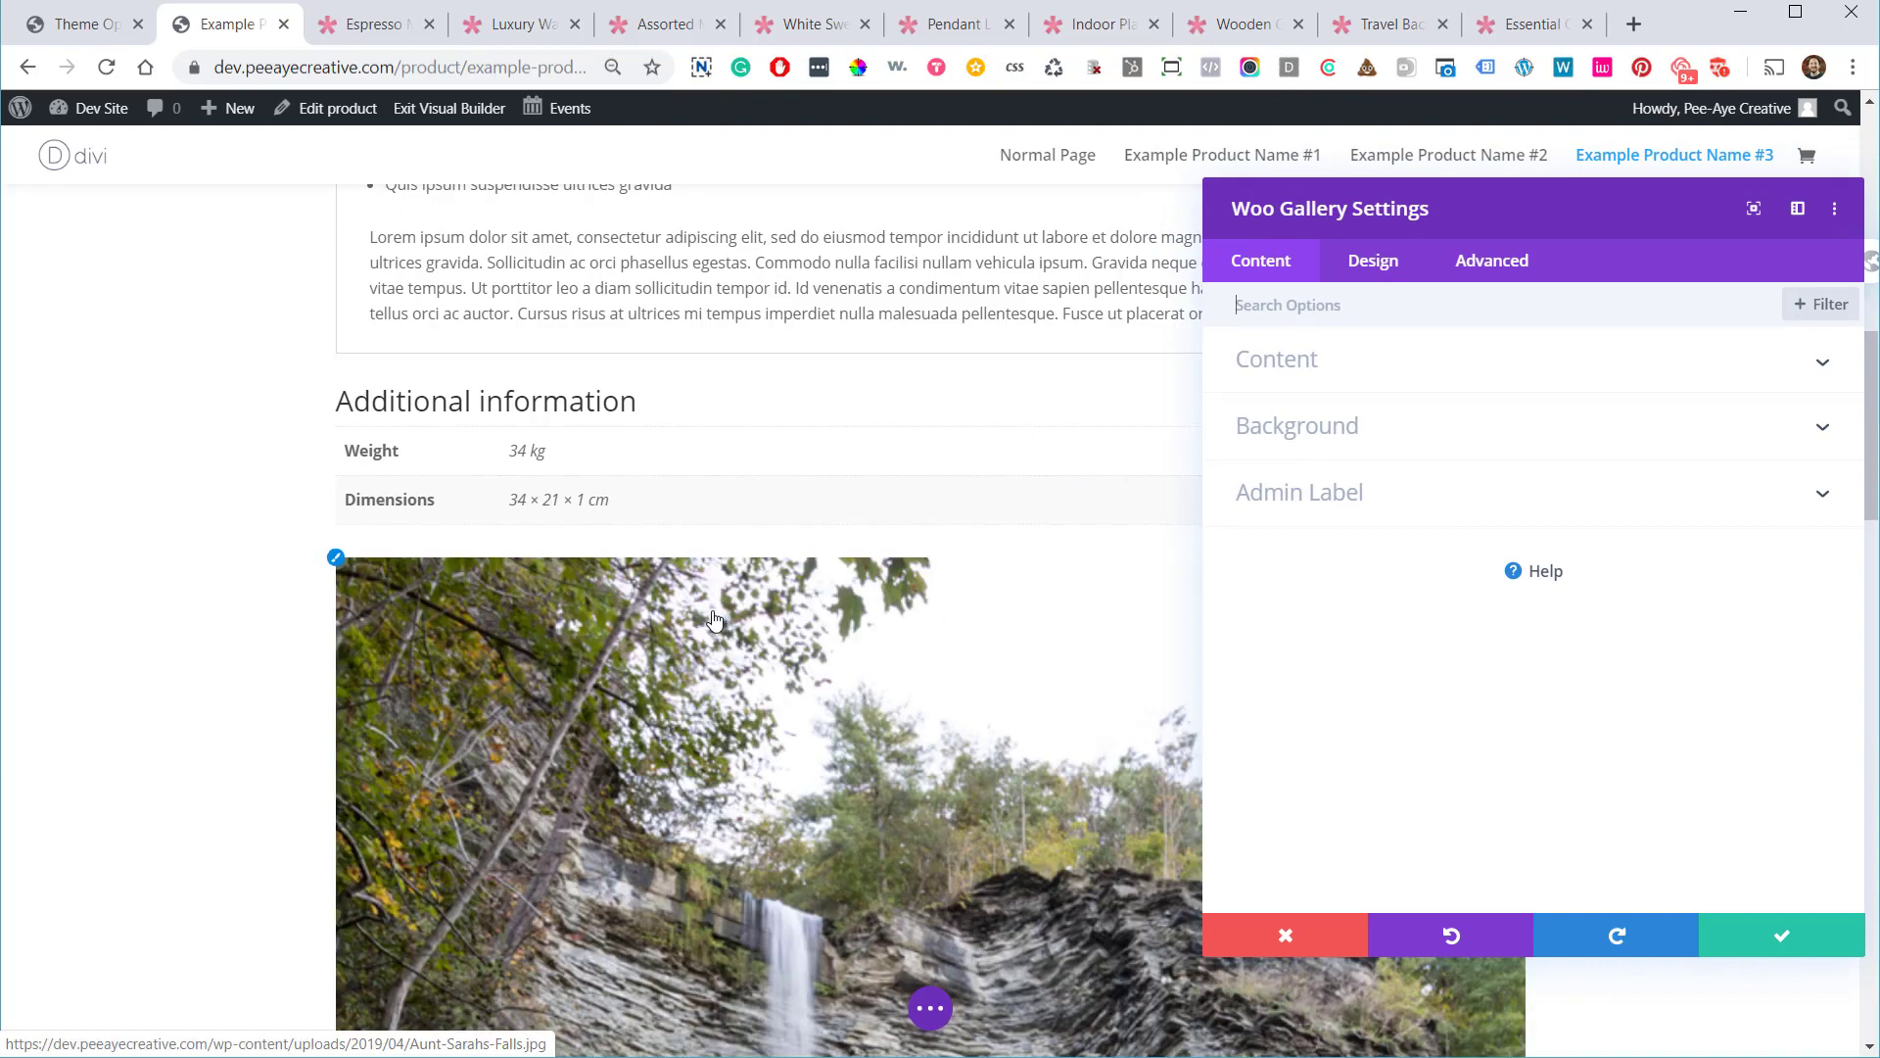
Look over the inserted gallery image and inspect the Woo Gallery module's Product option and Layout design settings
scroll(700, 617, down, 4)
scroll(686, 639, down, 10)
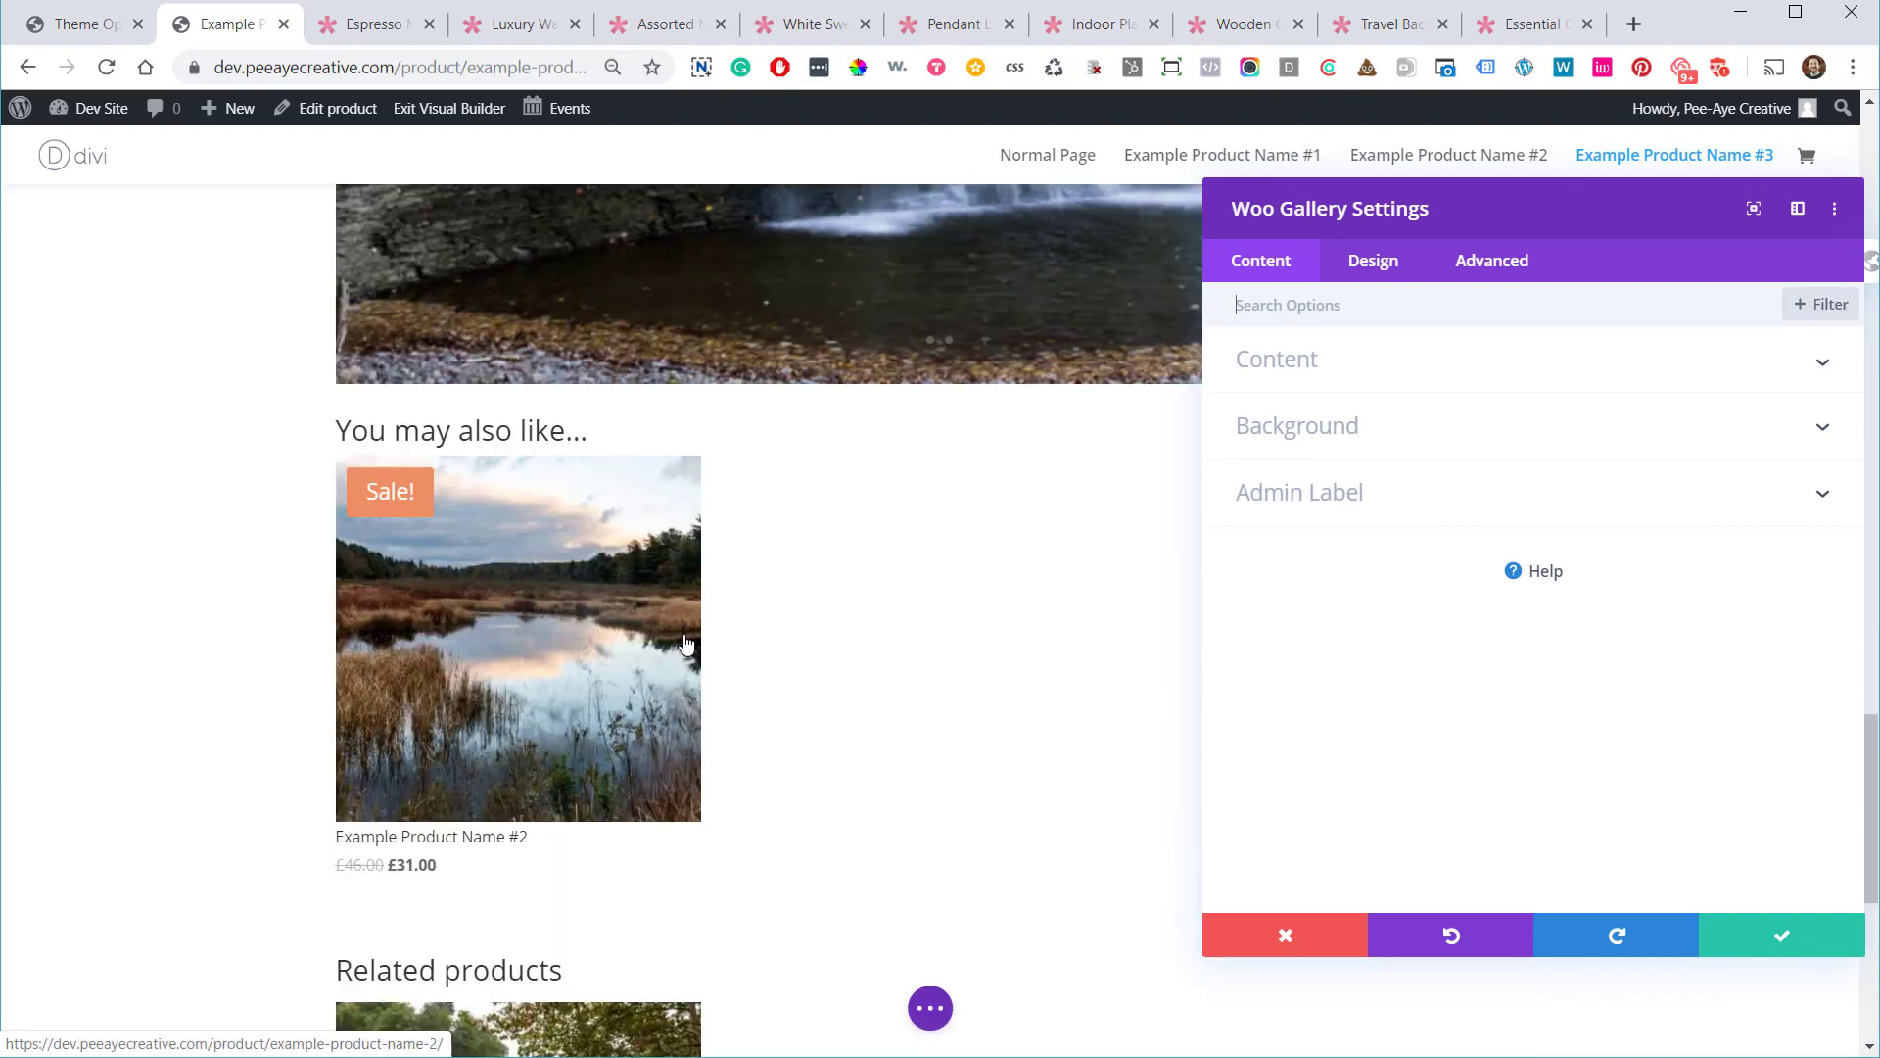
scroll(771, 639, up, 6)
scroll(777, 639, up, 2)
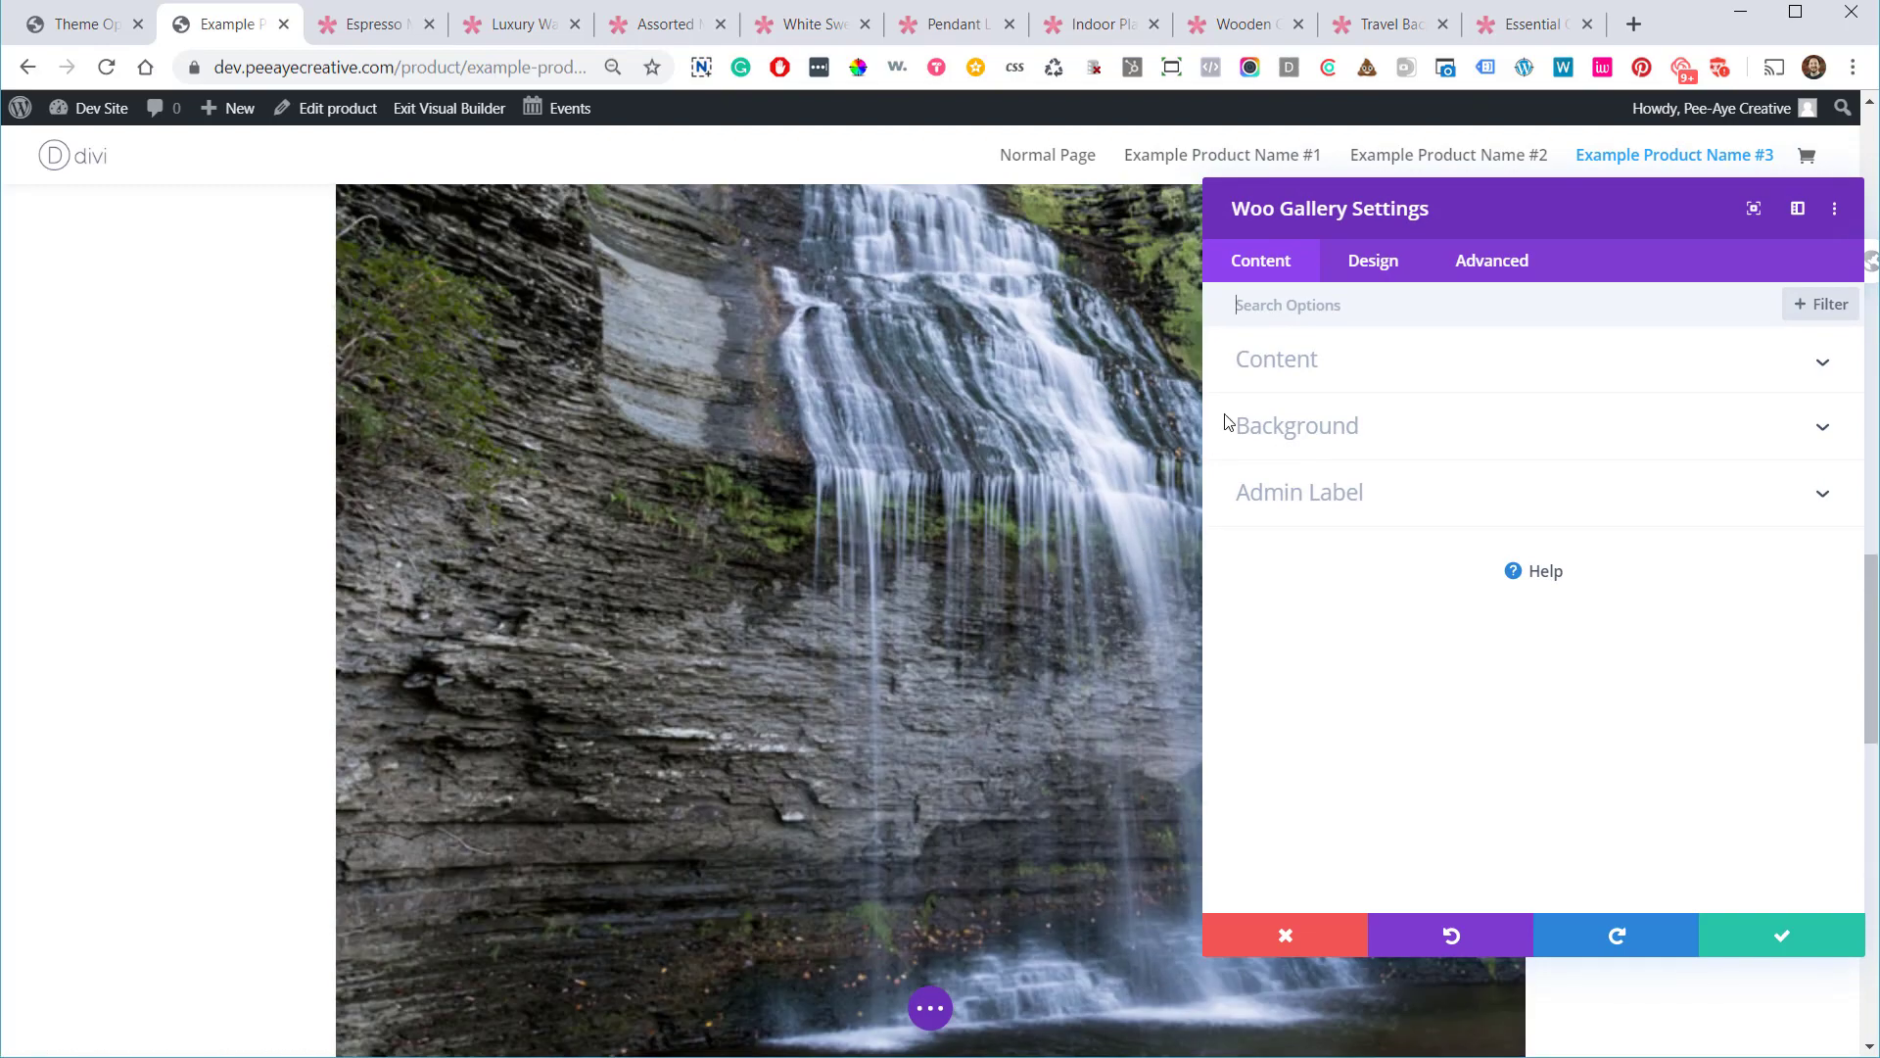
click(1297, 369)
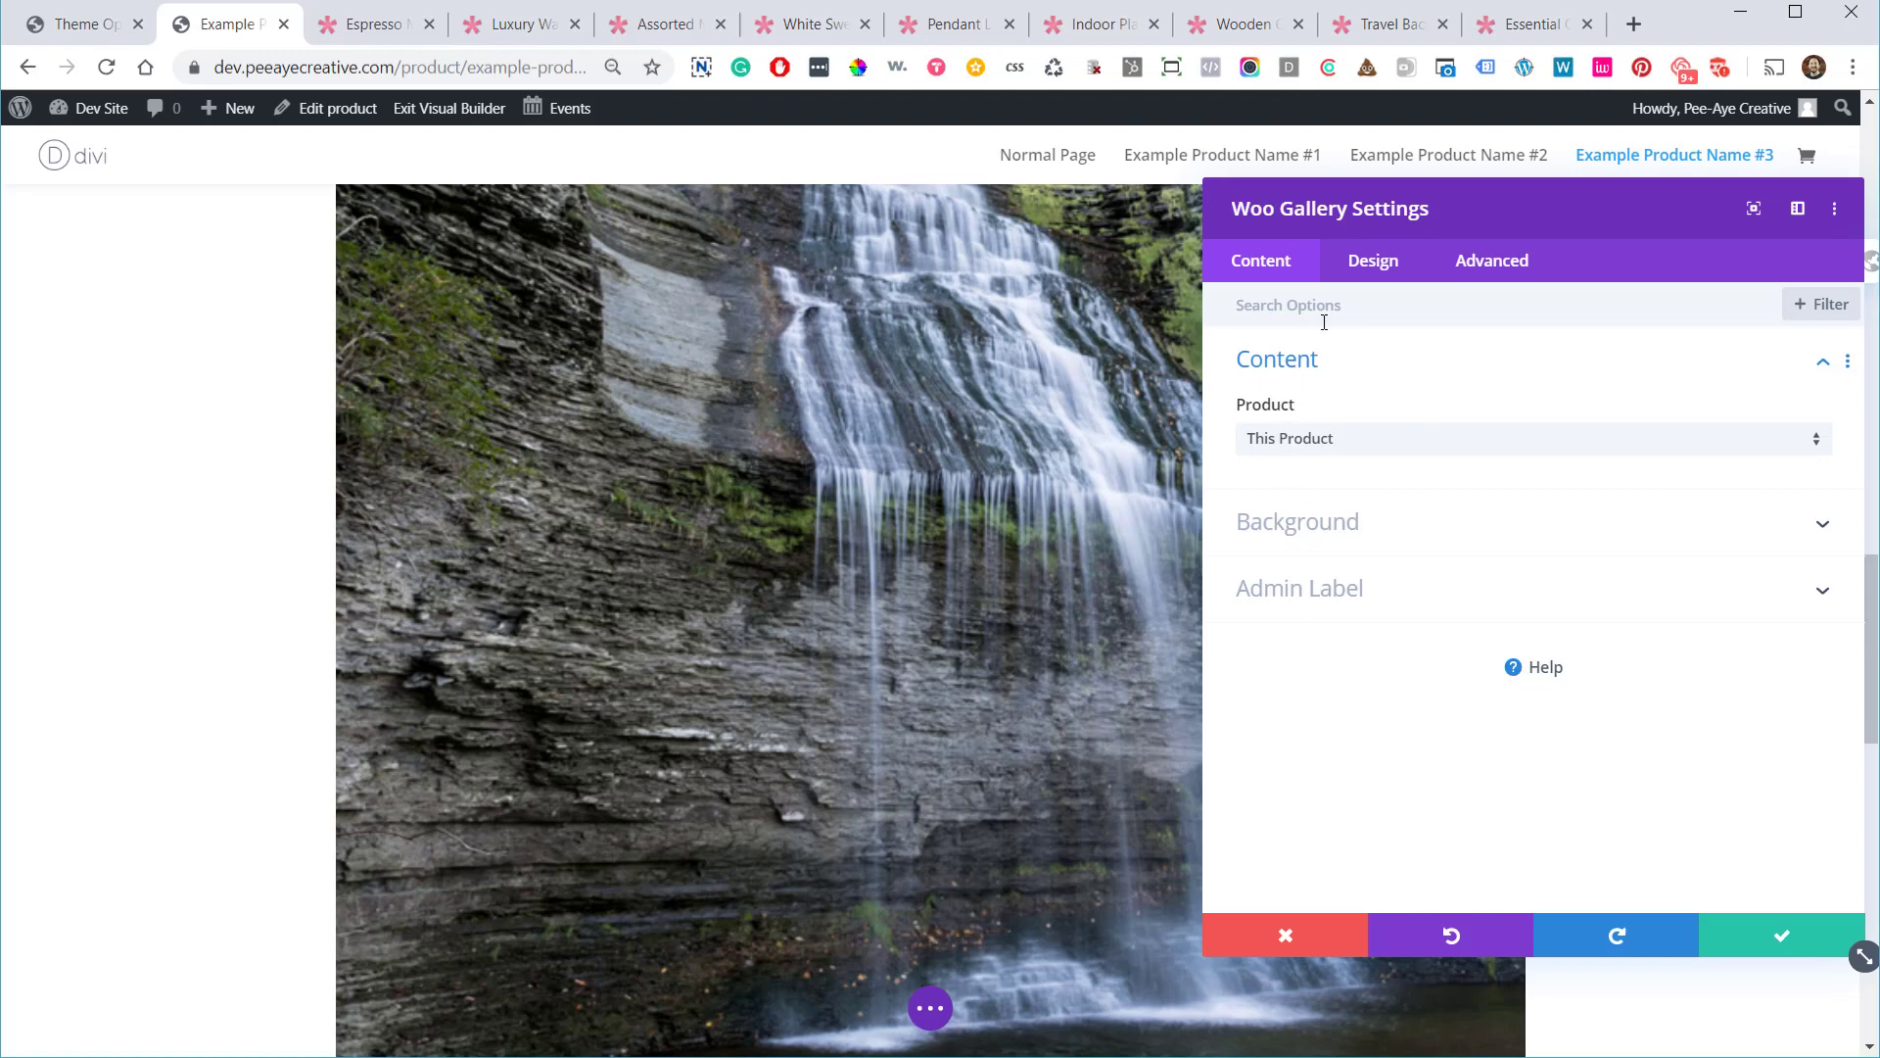
click(1374, 260)
click(1283, 382)
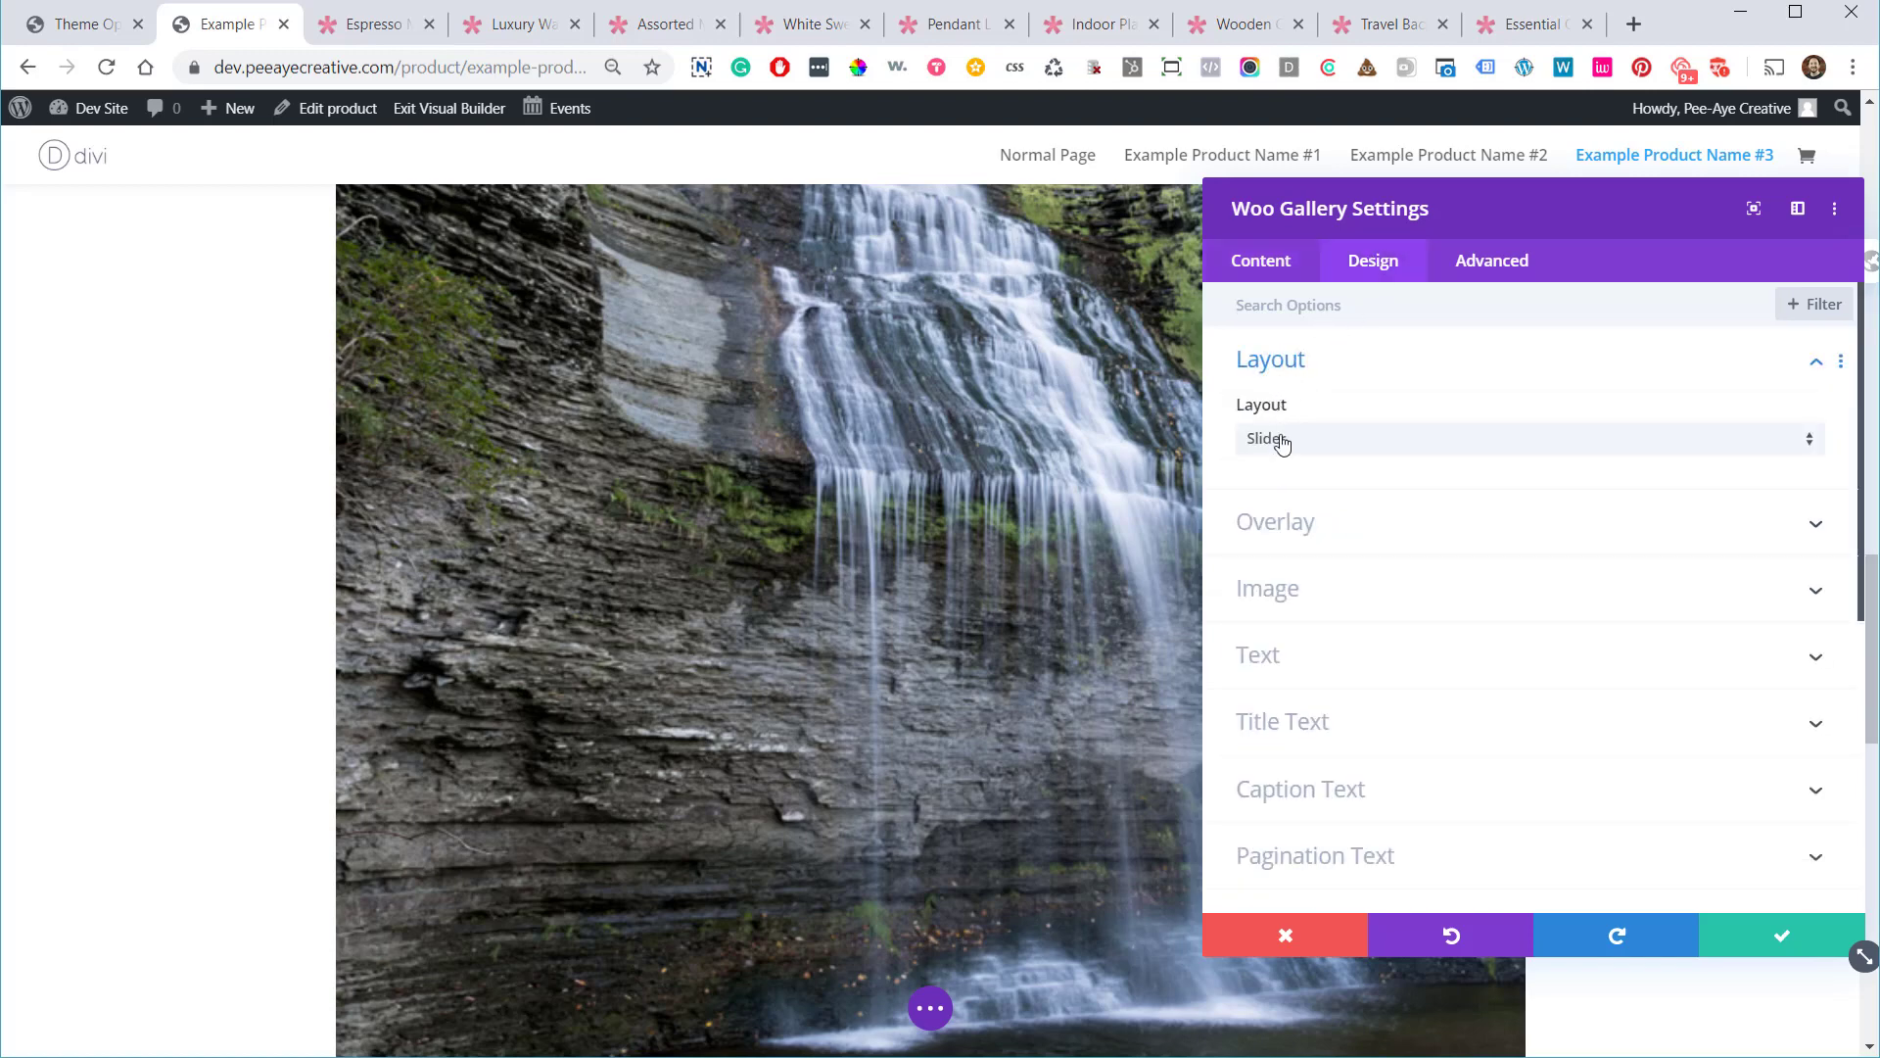
Set the Woo Gallery module's layout to Grid and look over its thumbnails on the page
click(1283, 440)
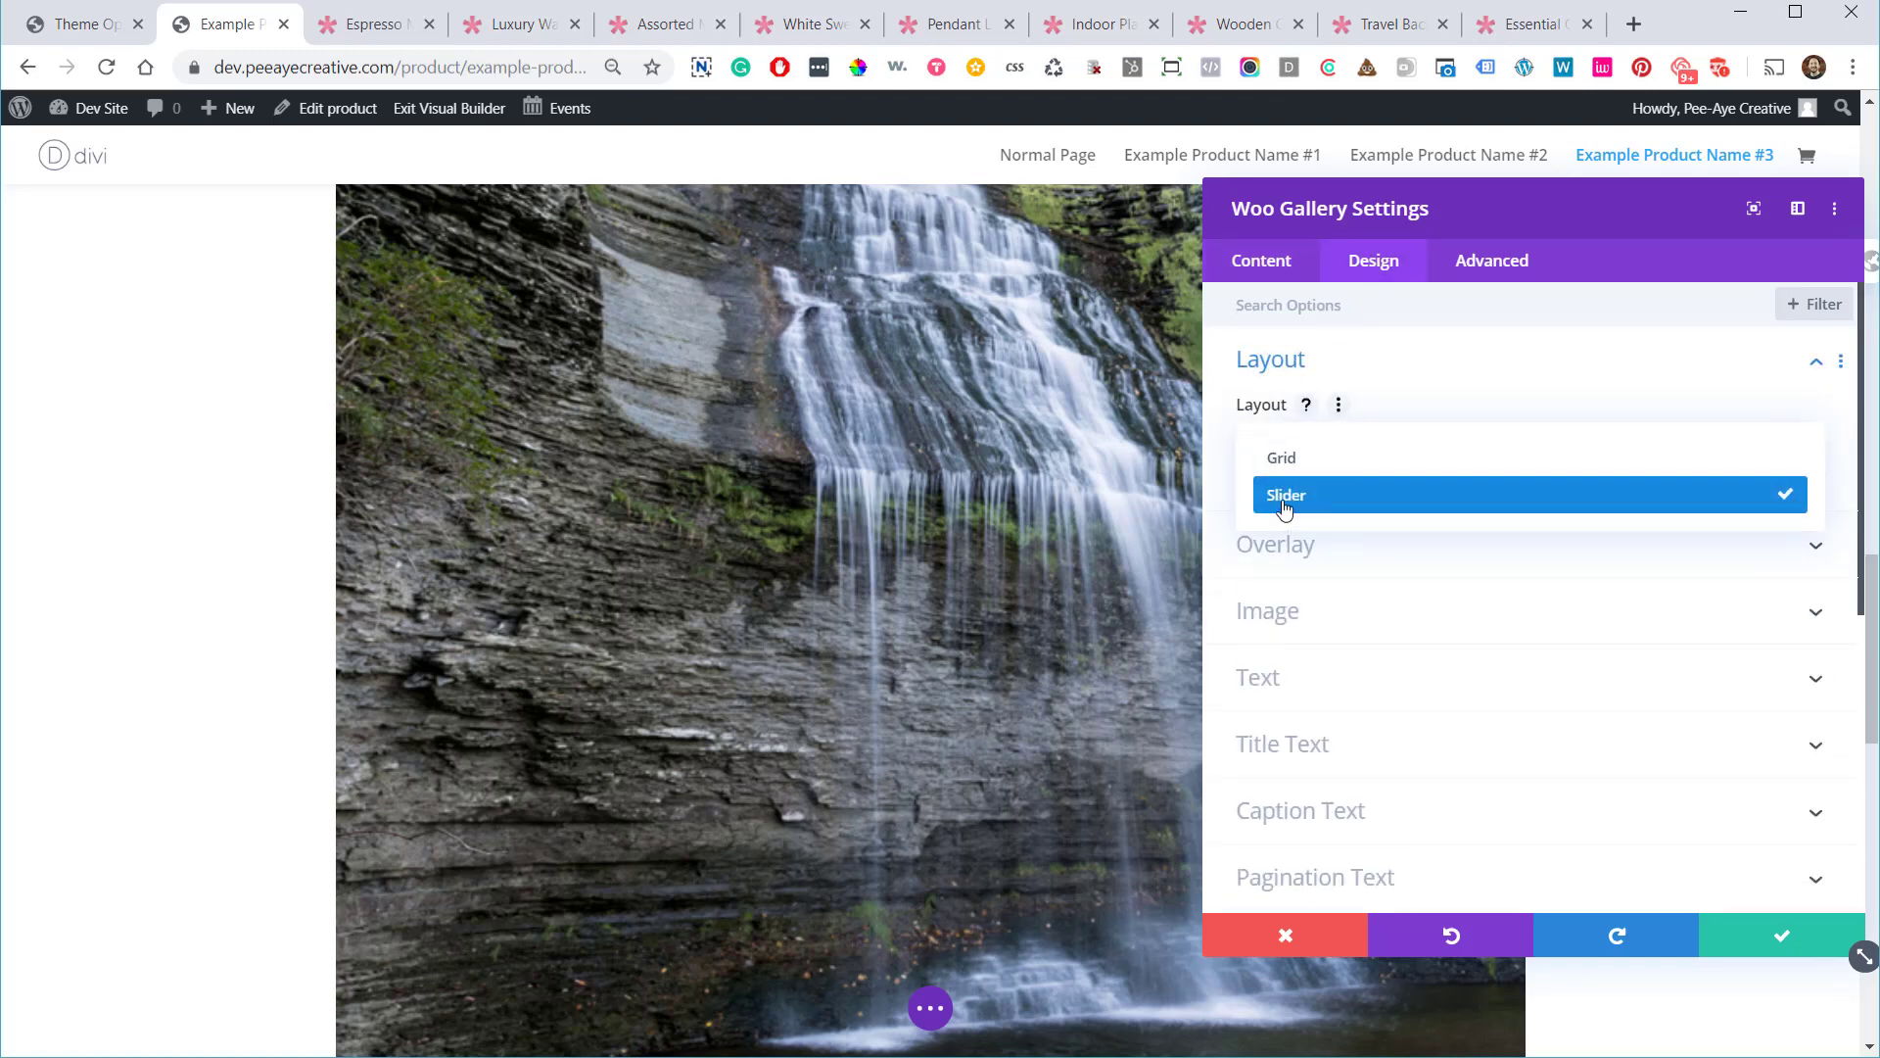
click(1283, 460)
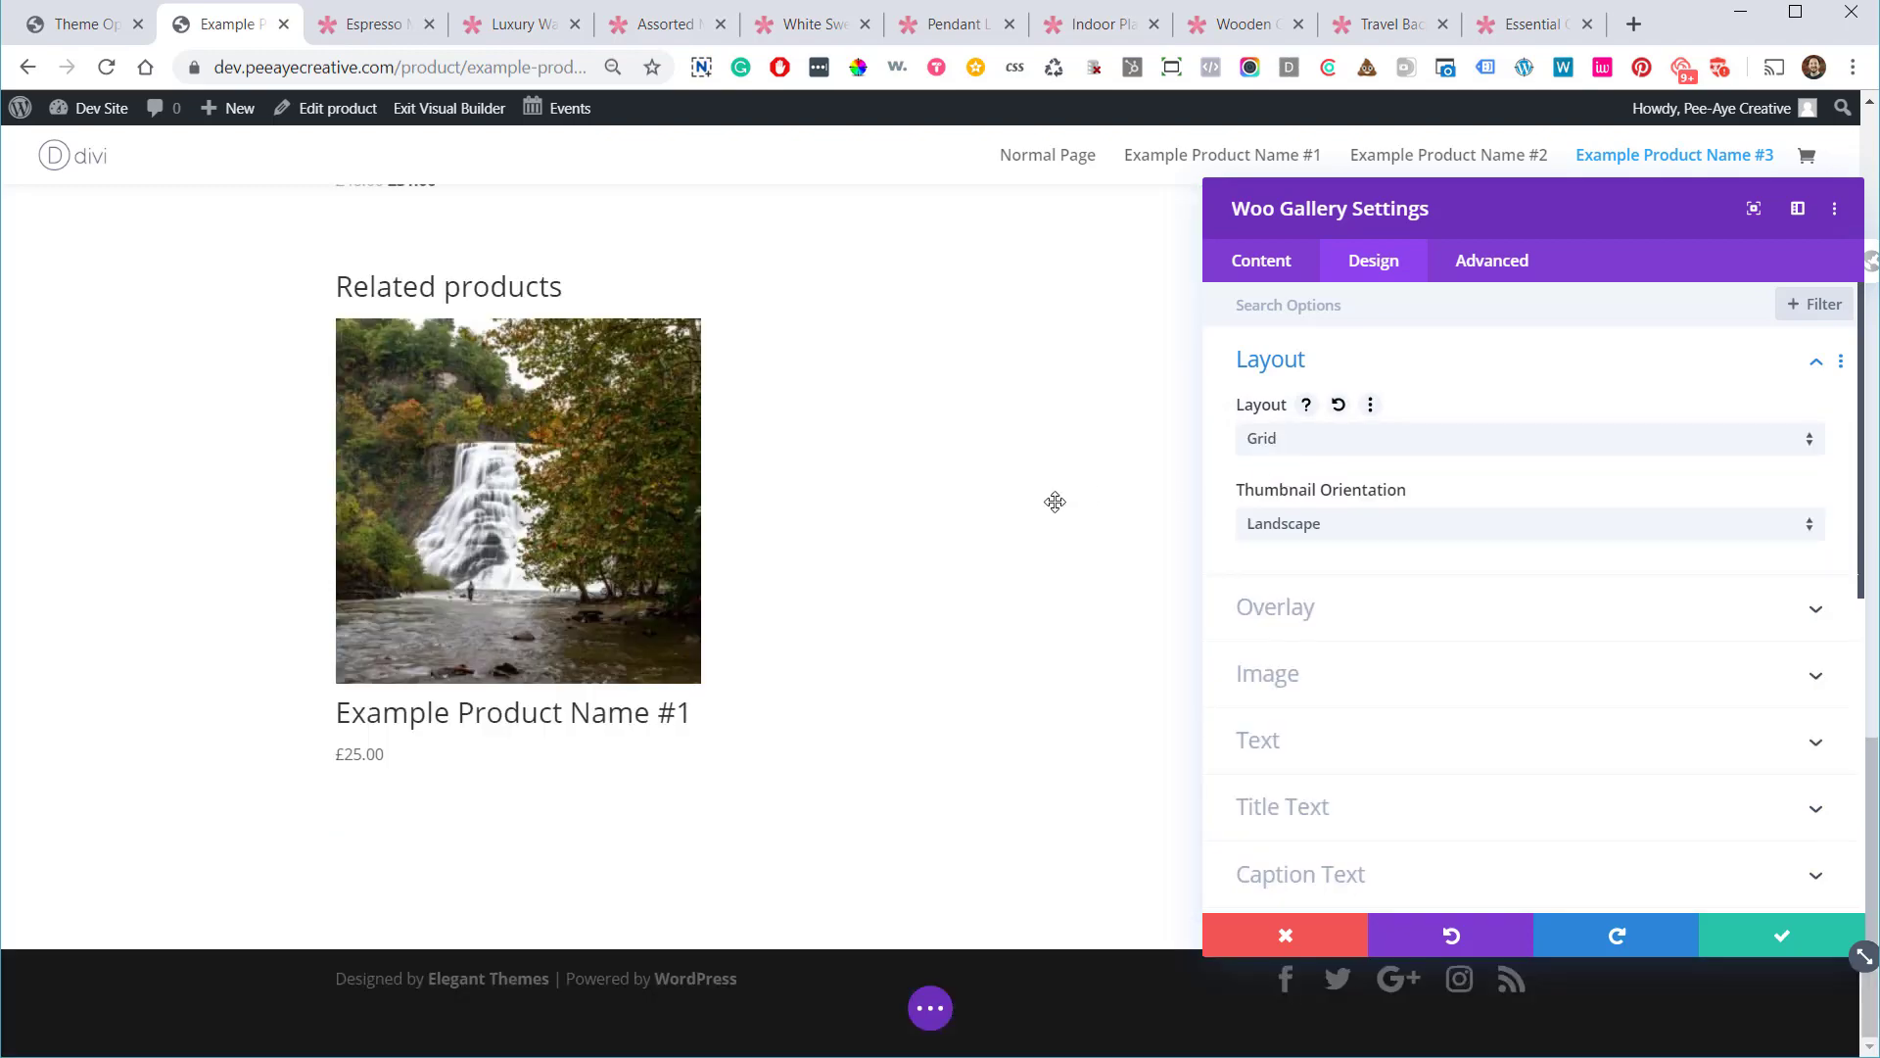
scroll(969, 517, up, 8)
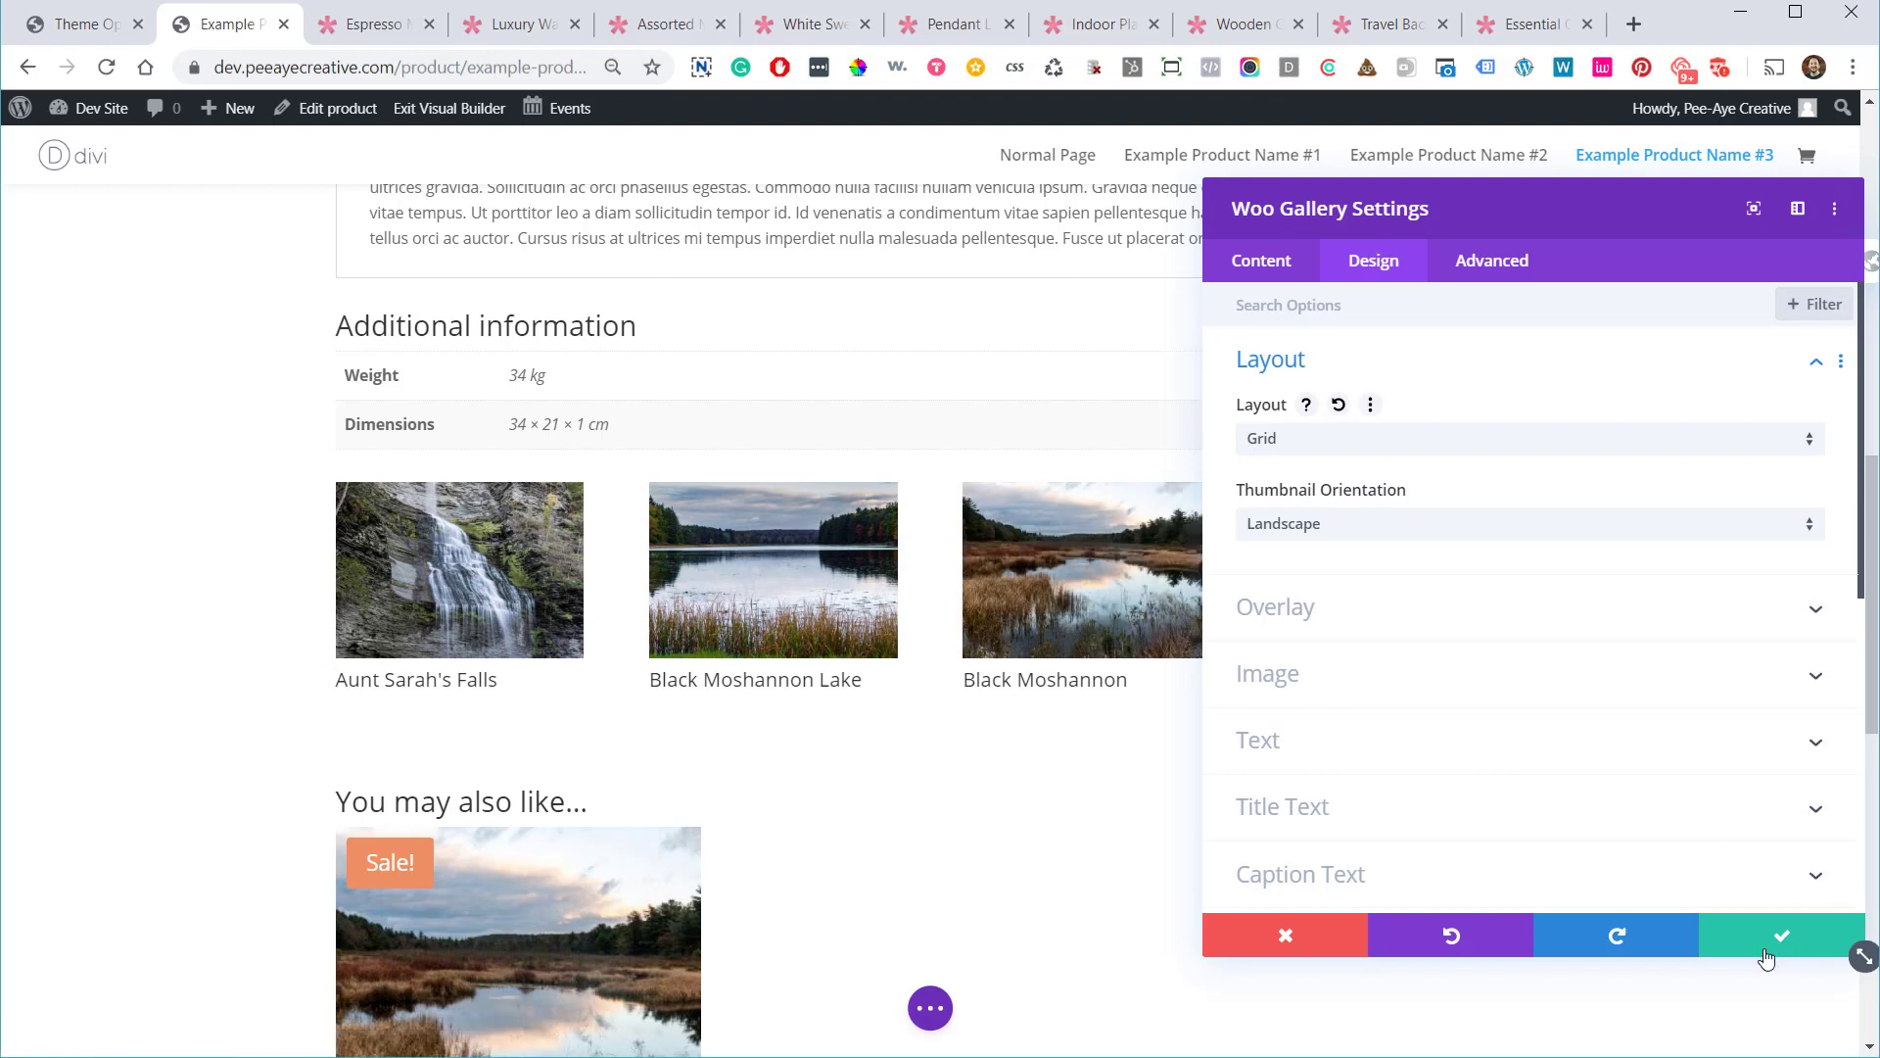
Move the settings window aside, set the Woo Gallery module's layout to Slider and look over the large image
drag(1531, 208, 1448, 201)
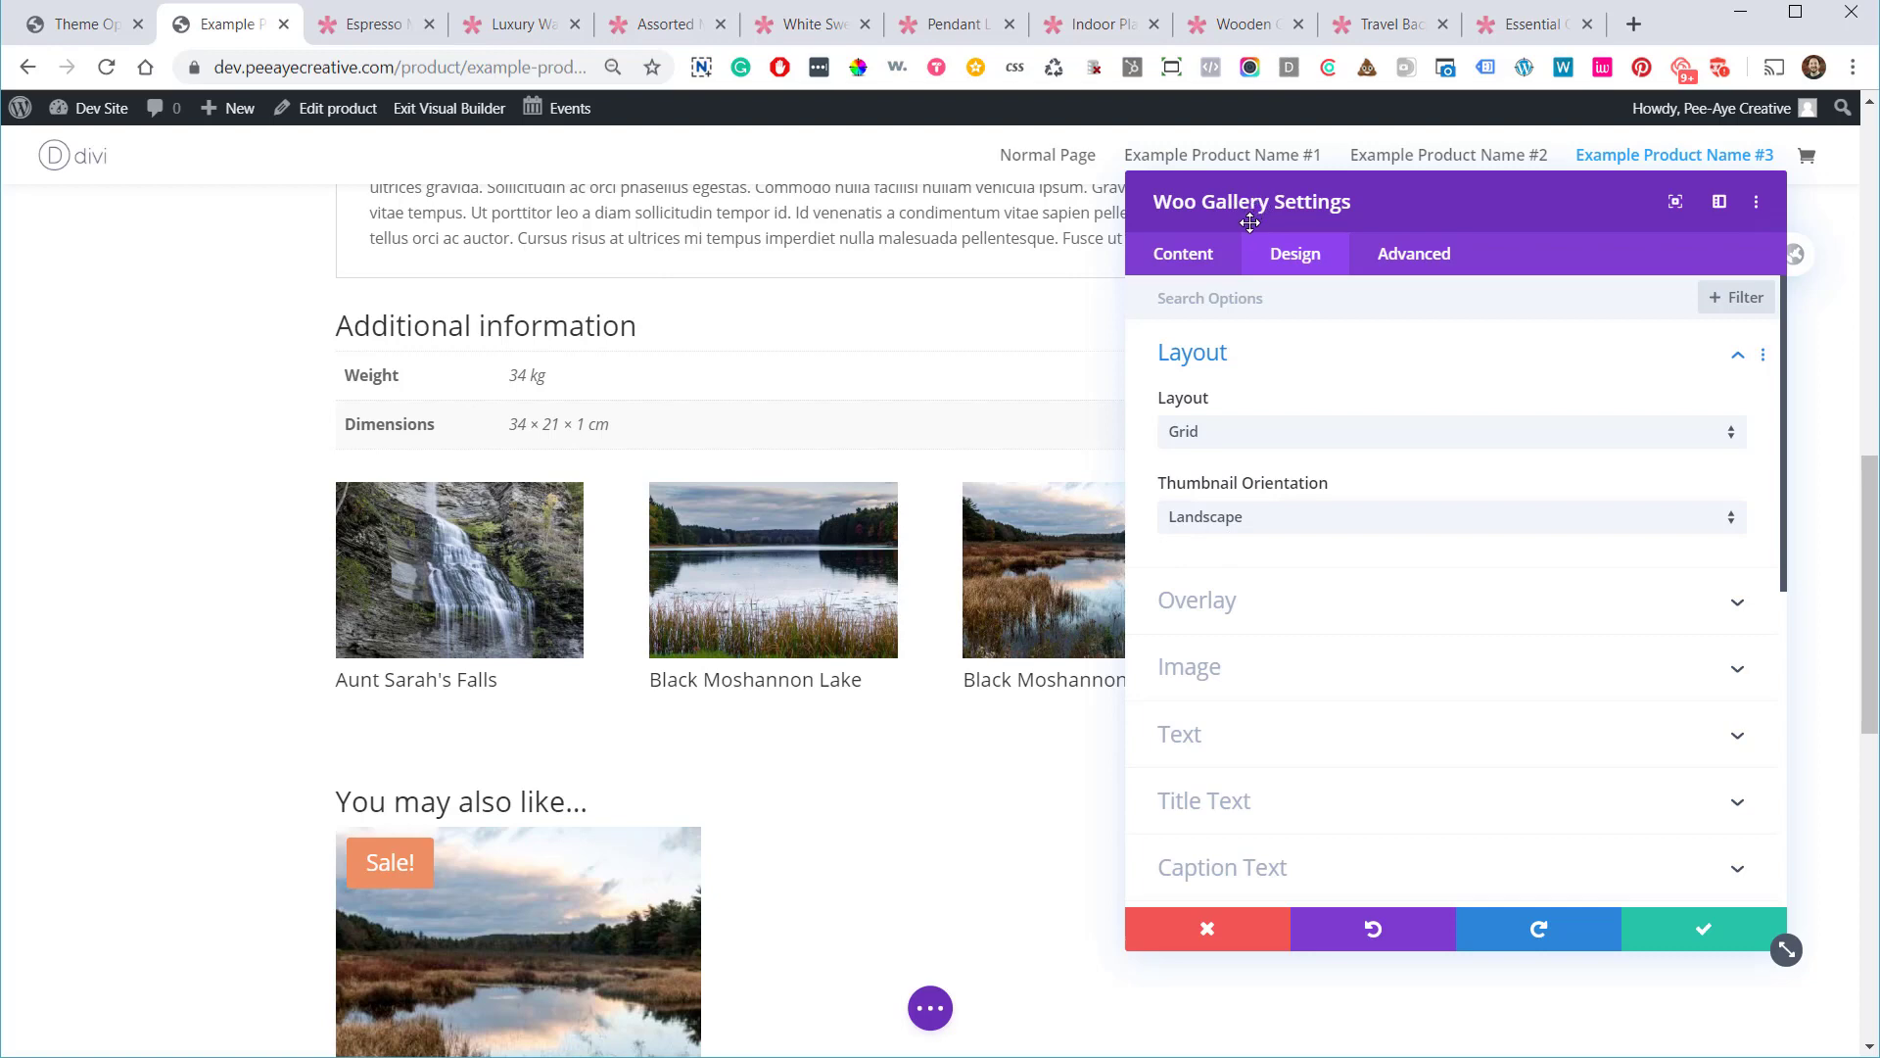
click(1199, 434)
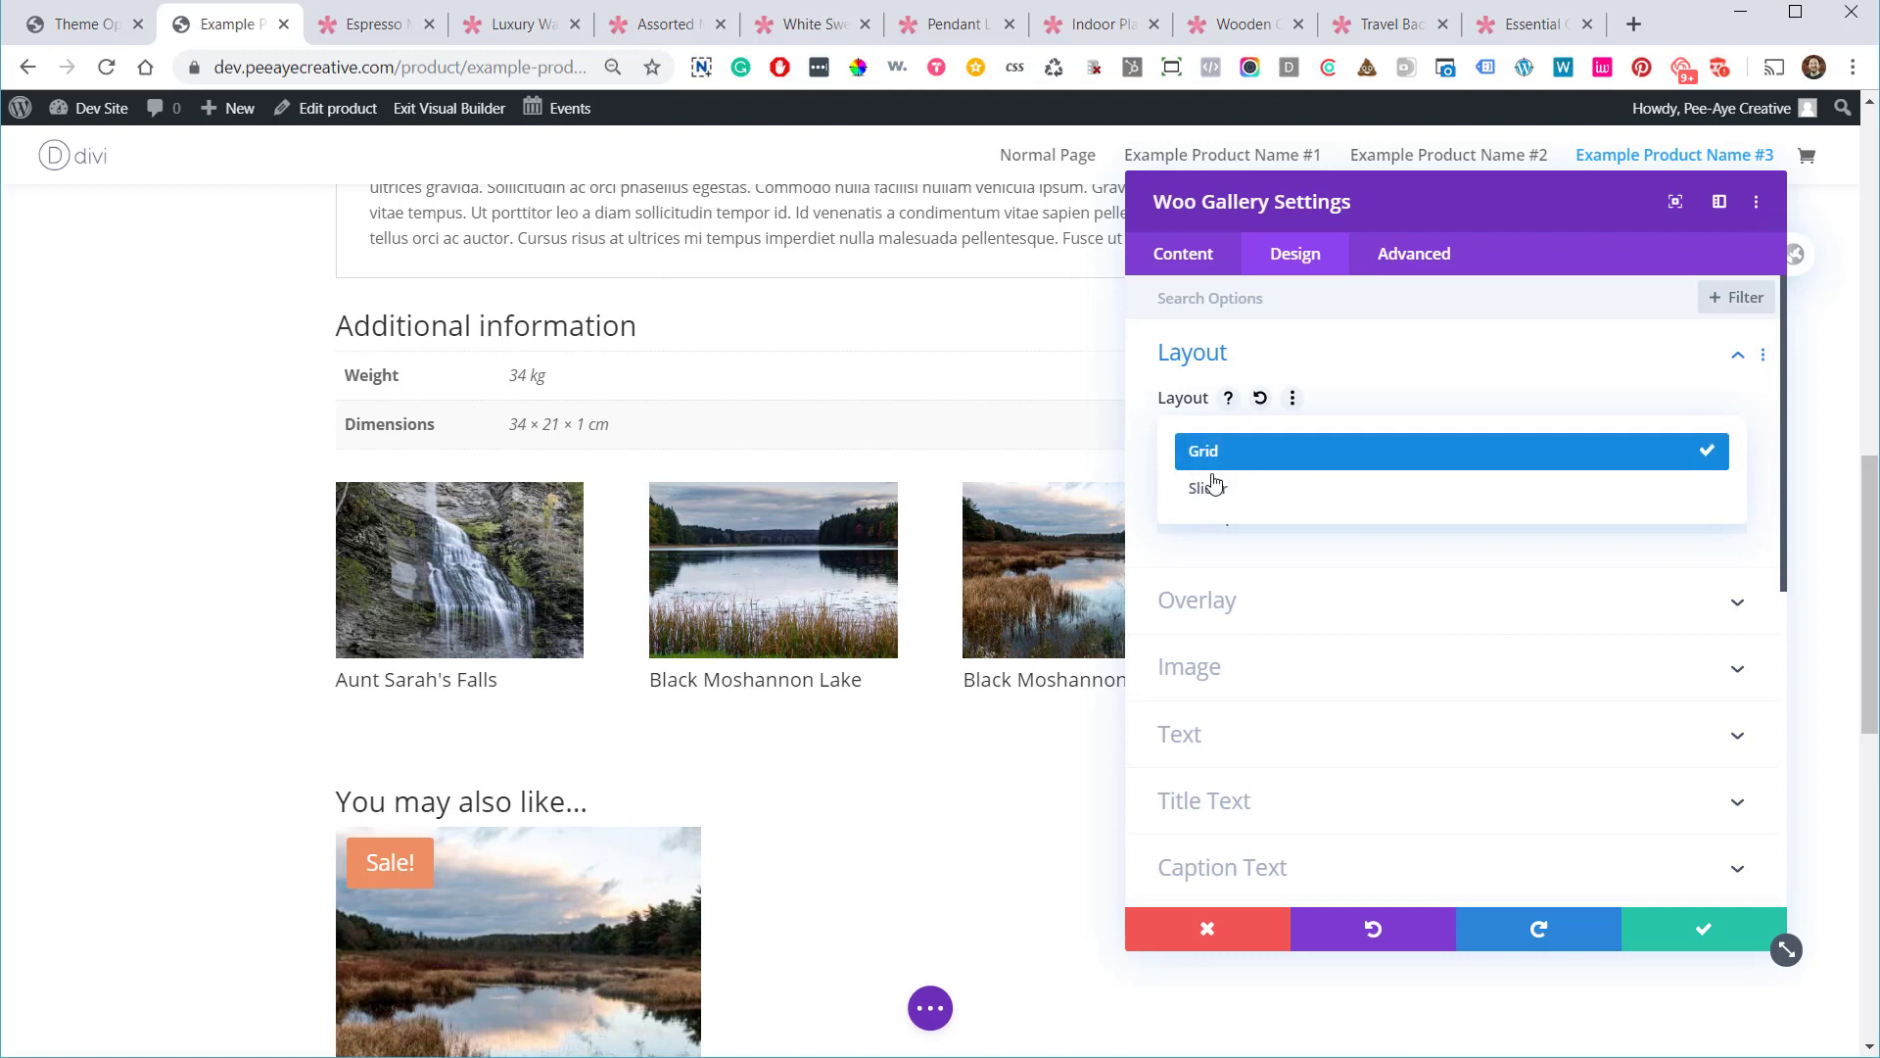
click(1213, 489)
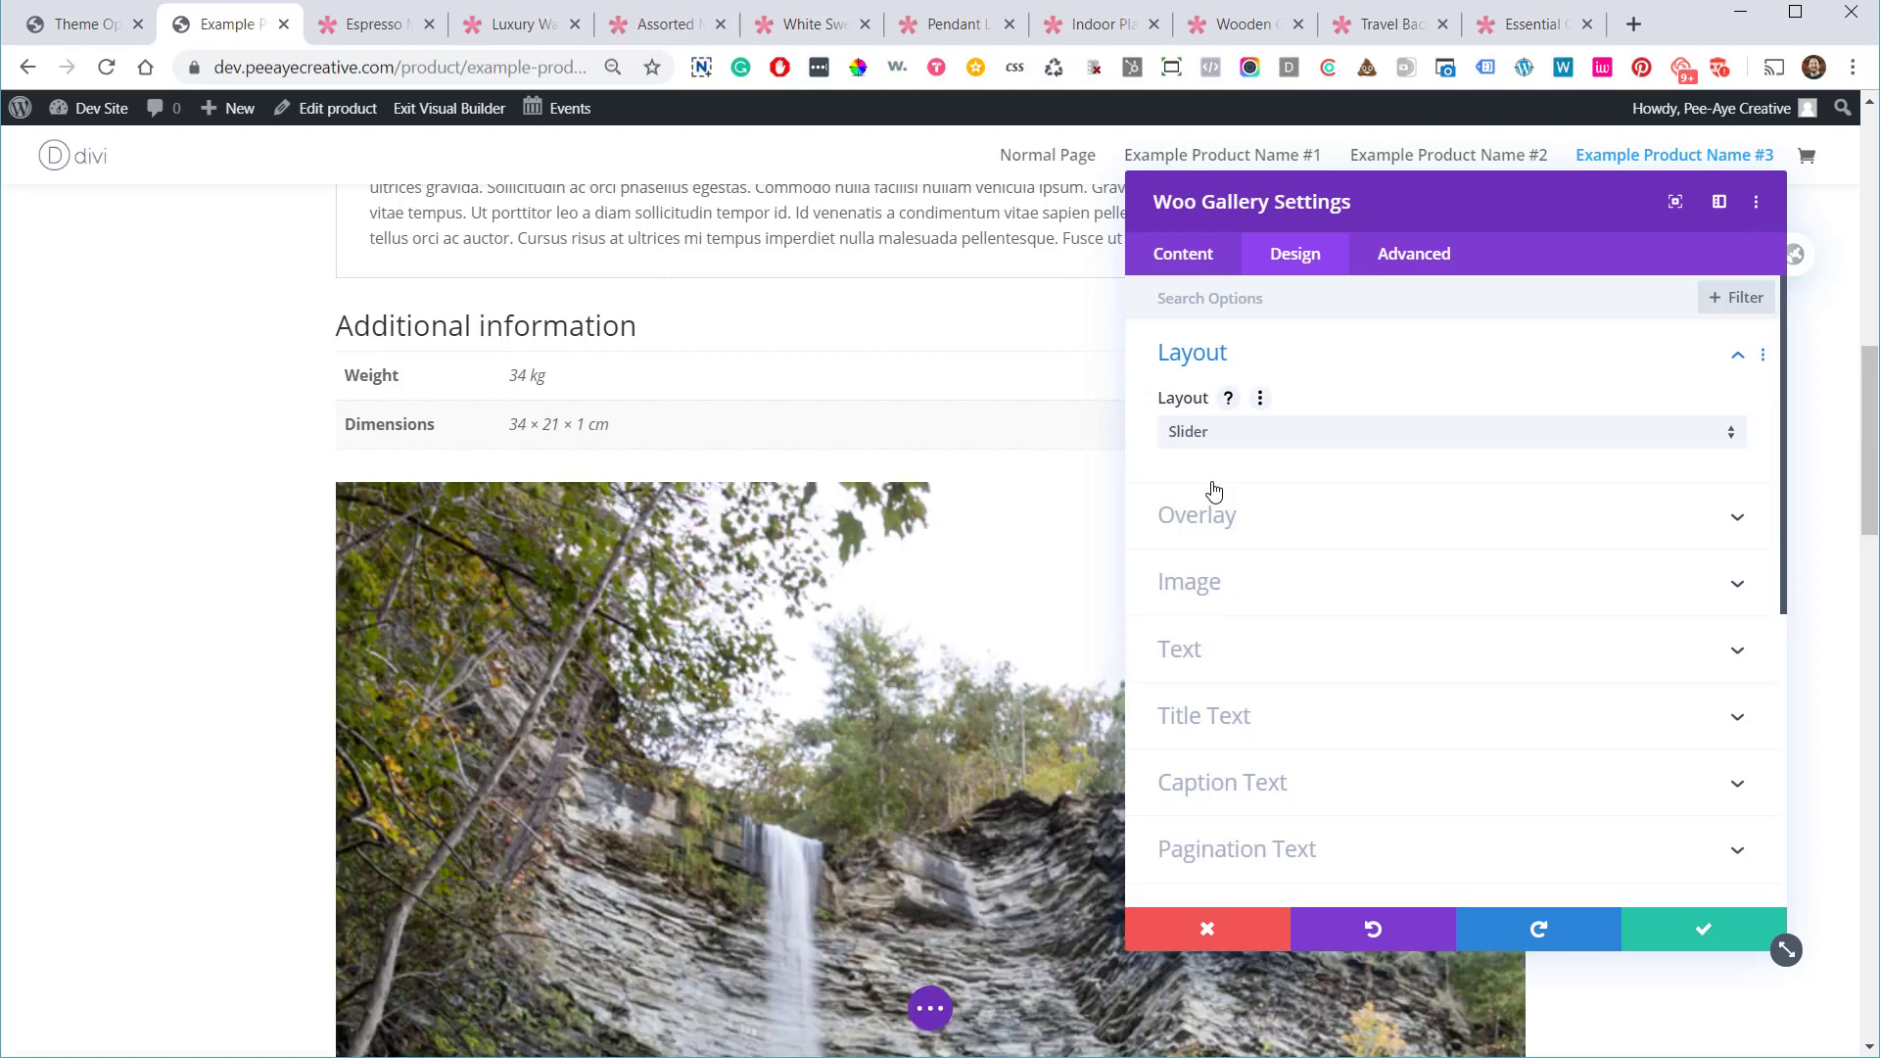
scroll(609, 596, down, 5)
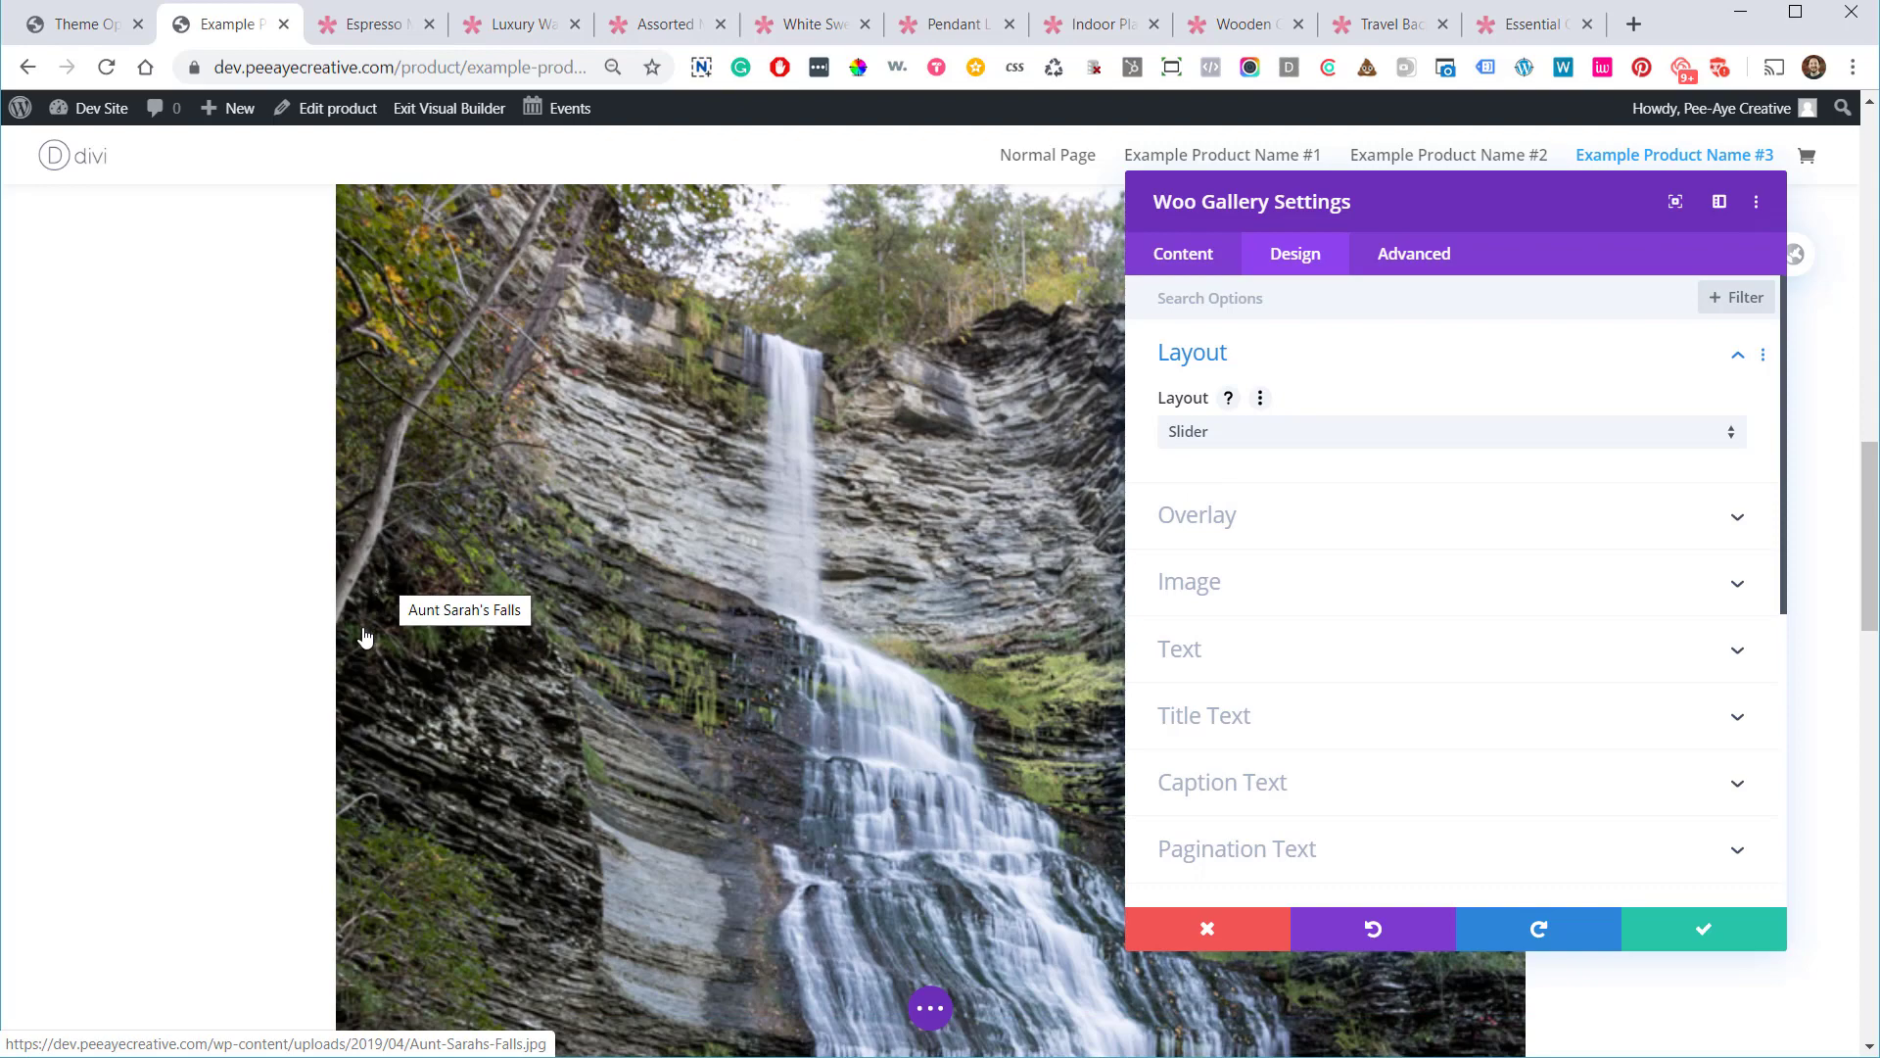
scroll(443, 511, down, 4)
scroll(408, 562, up, 5)
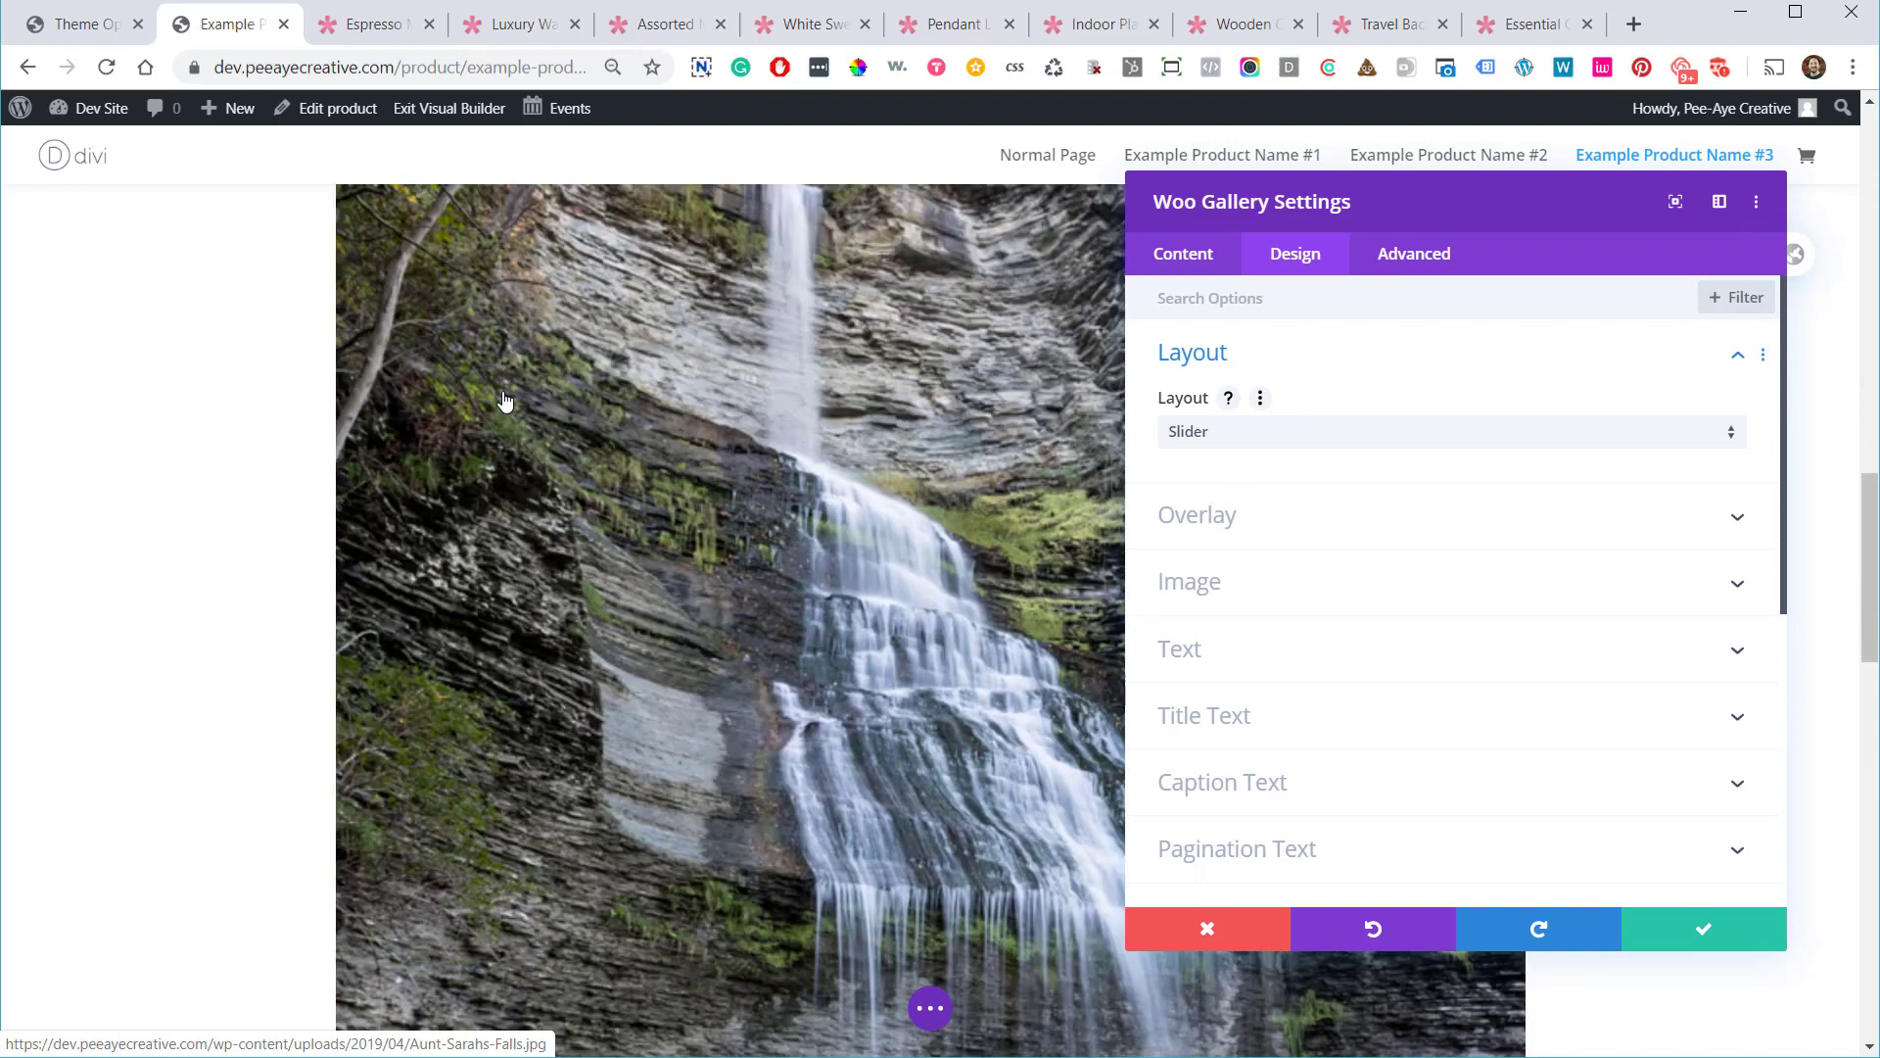
Save the Woo Gallery module's settings and delete the module from beneath the Additional information table
click(1184, 264)
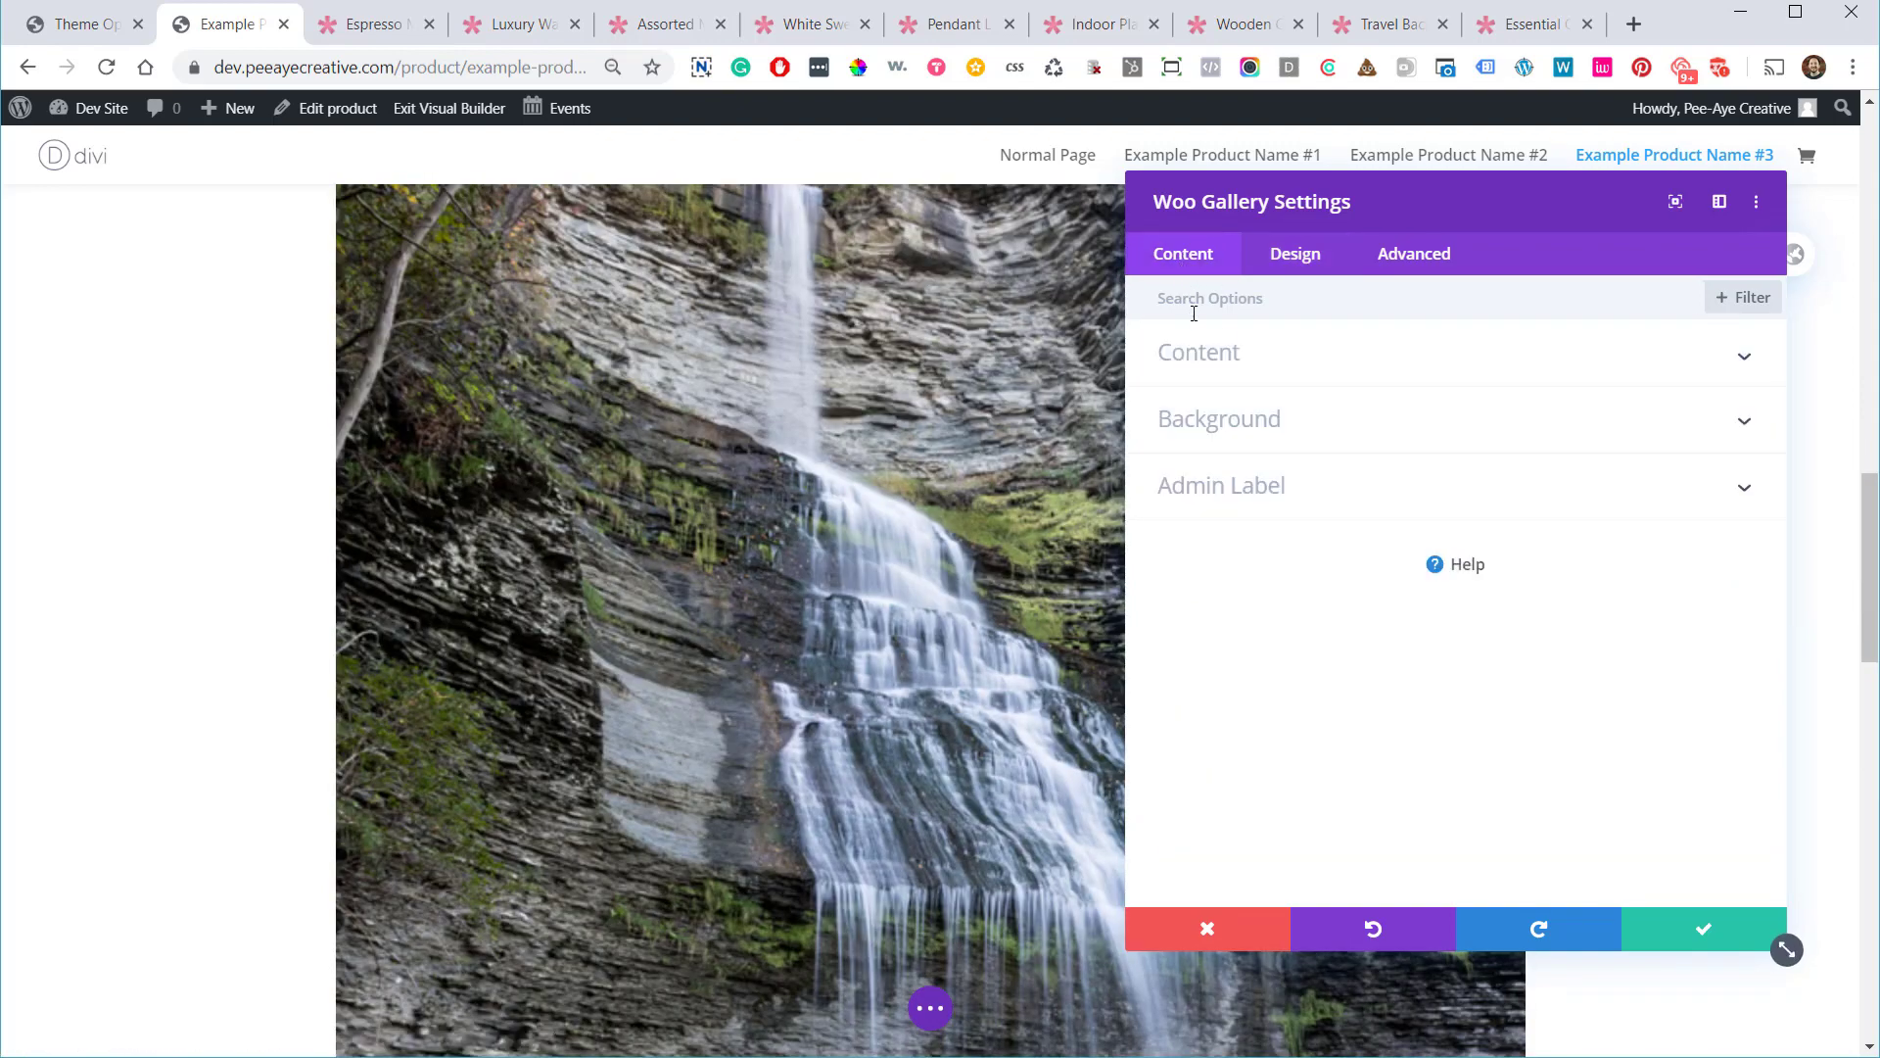
click(1656, 937)
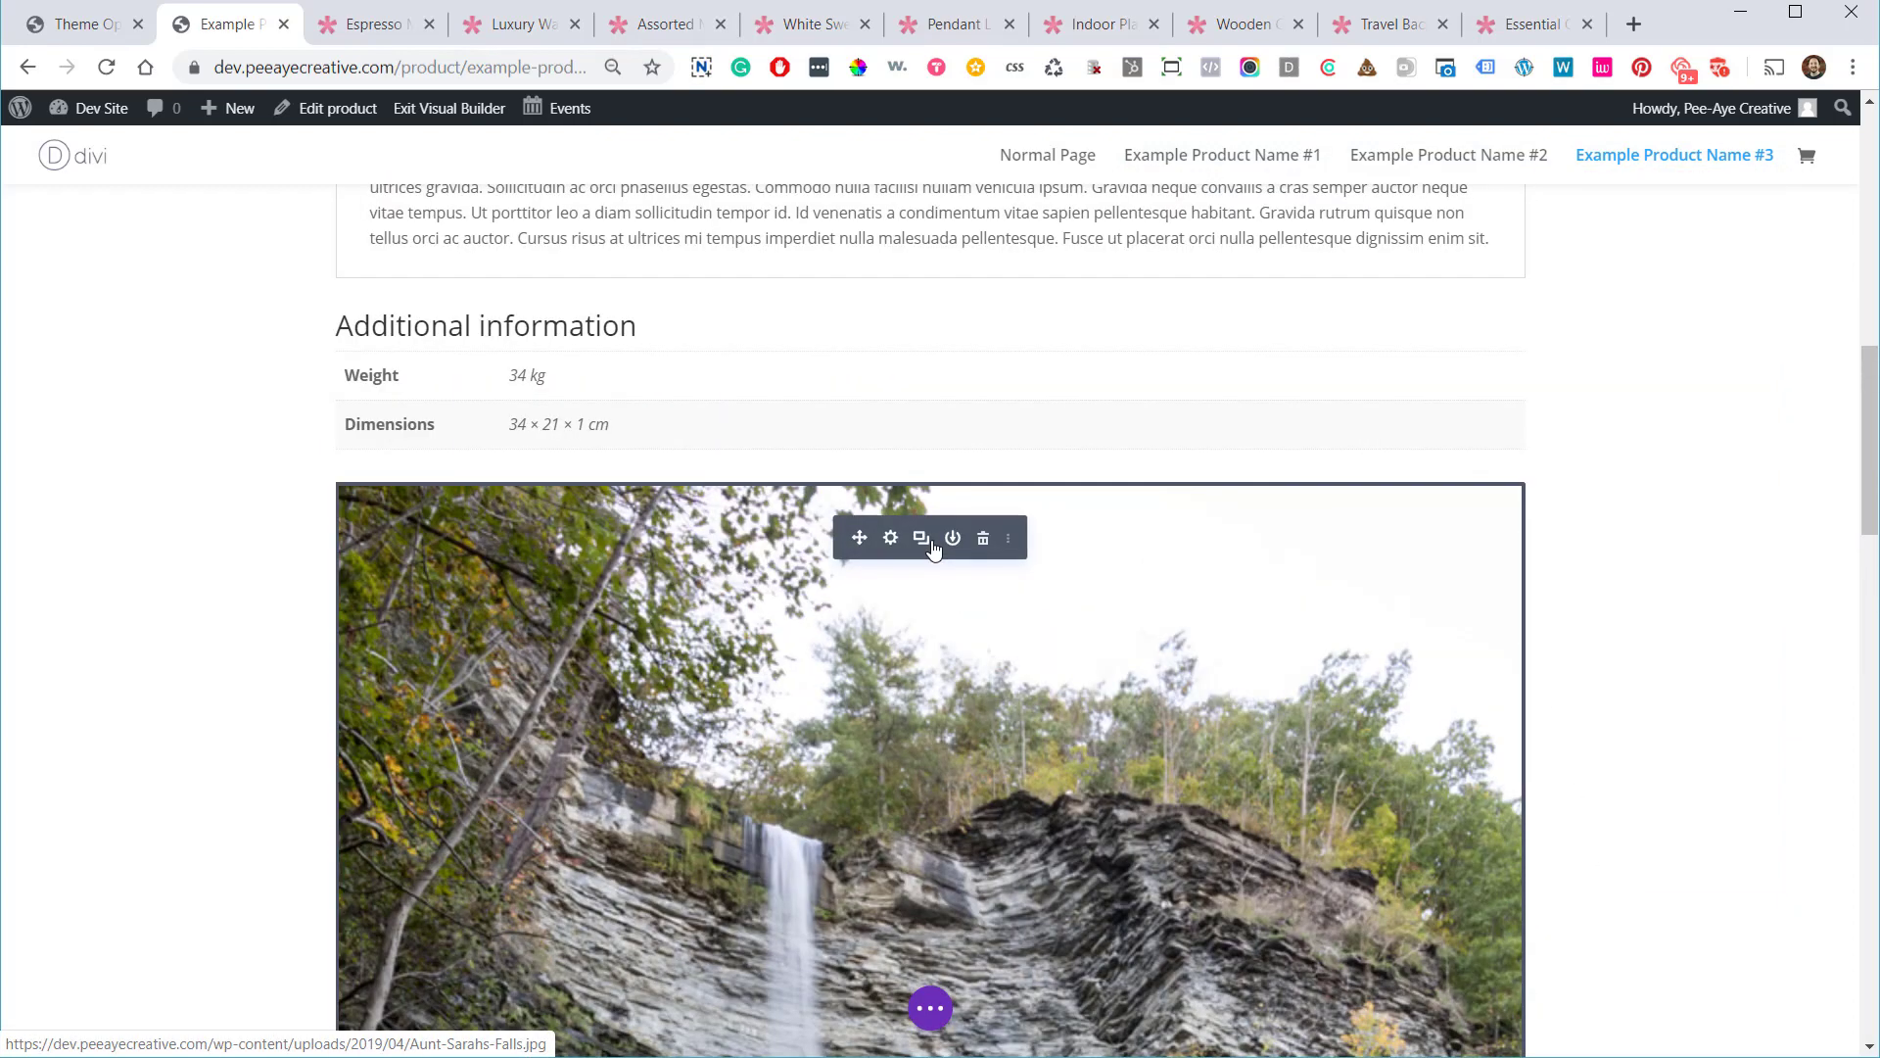
click(982, 545)
Inspect and close the content settings of the Woo Images module showing the main product photo
scroll(962, 597, up, 15)
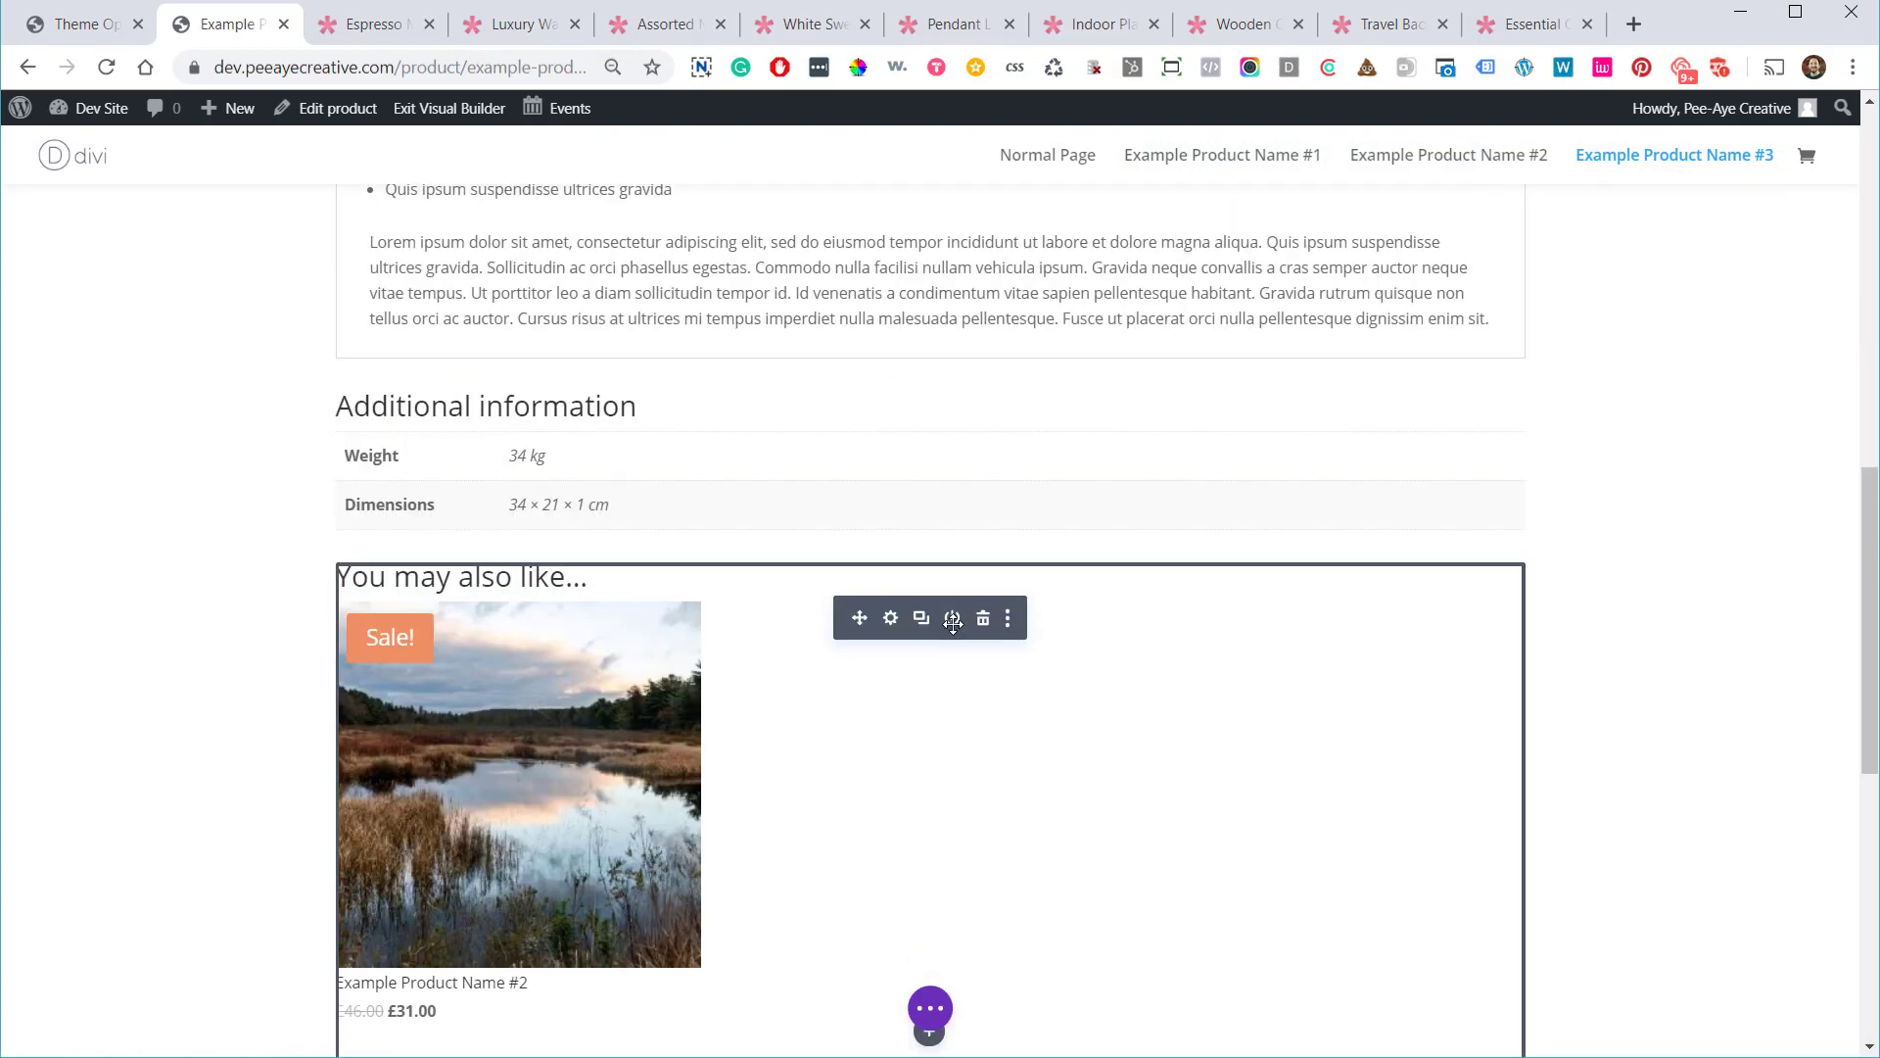
scroll(735, 588, up, 1)
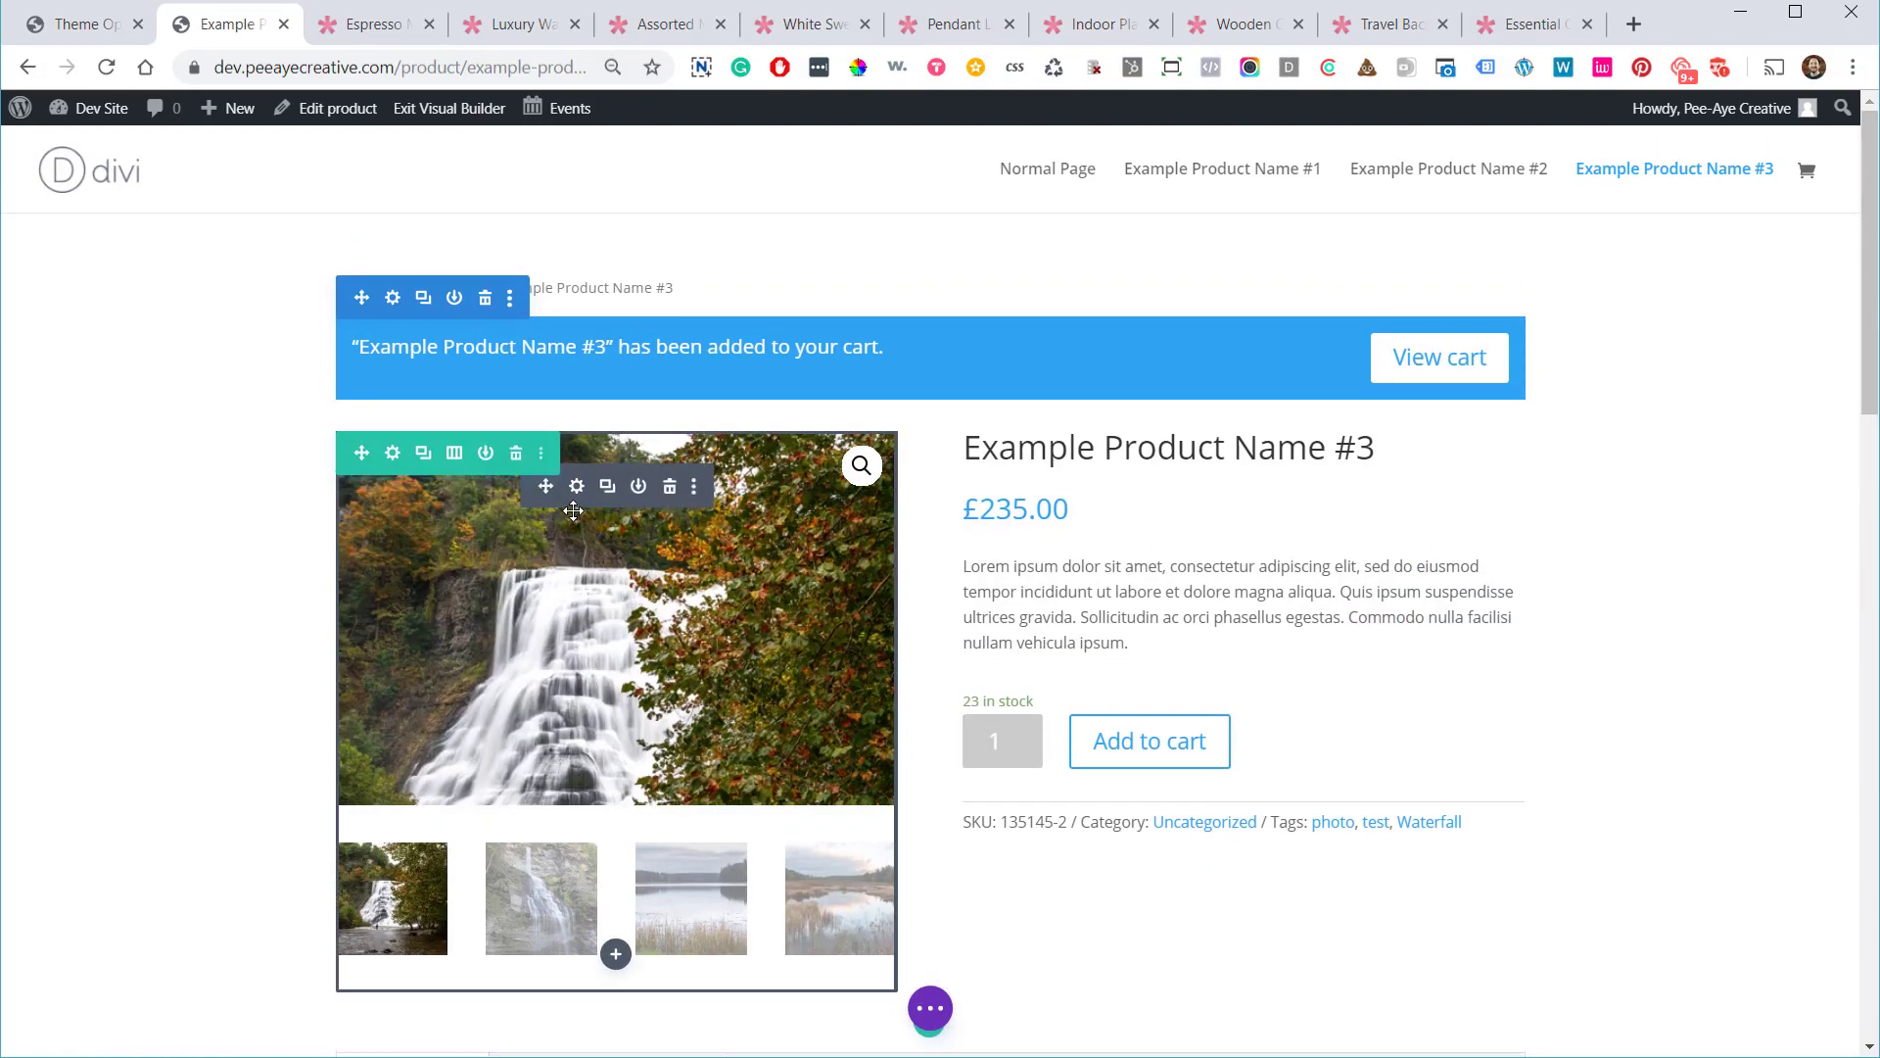
click(577, 490)
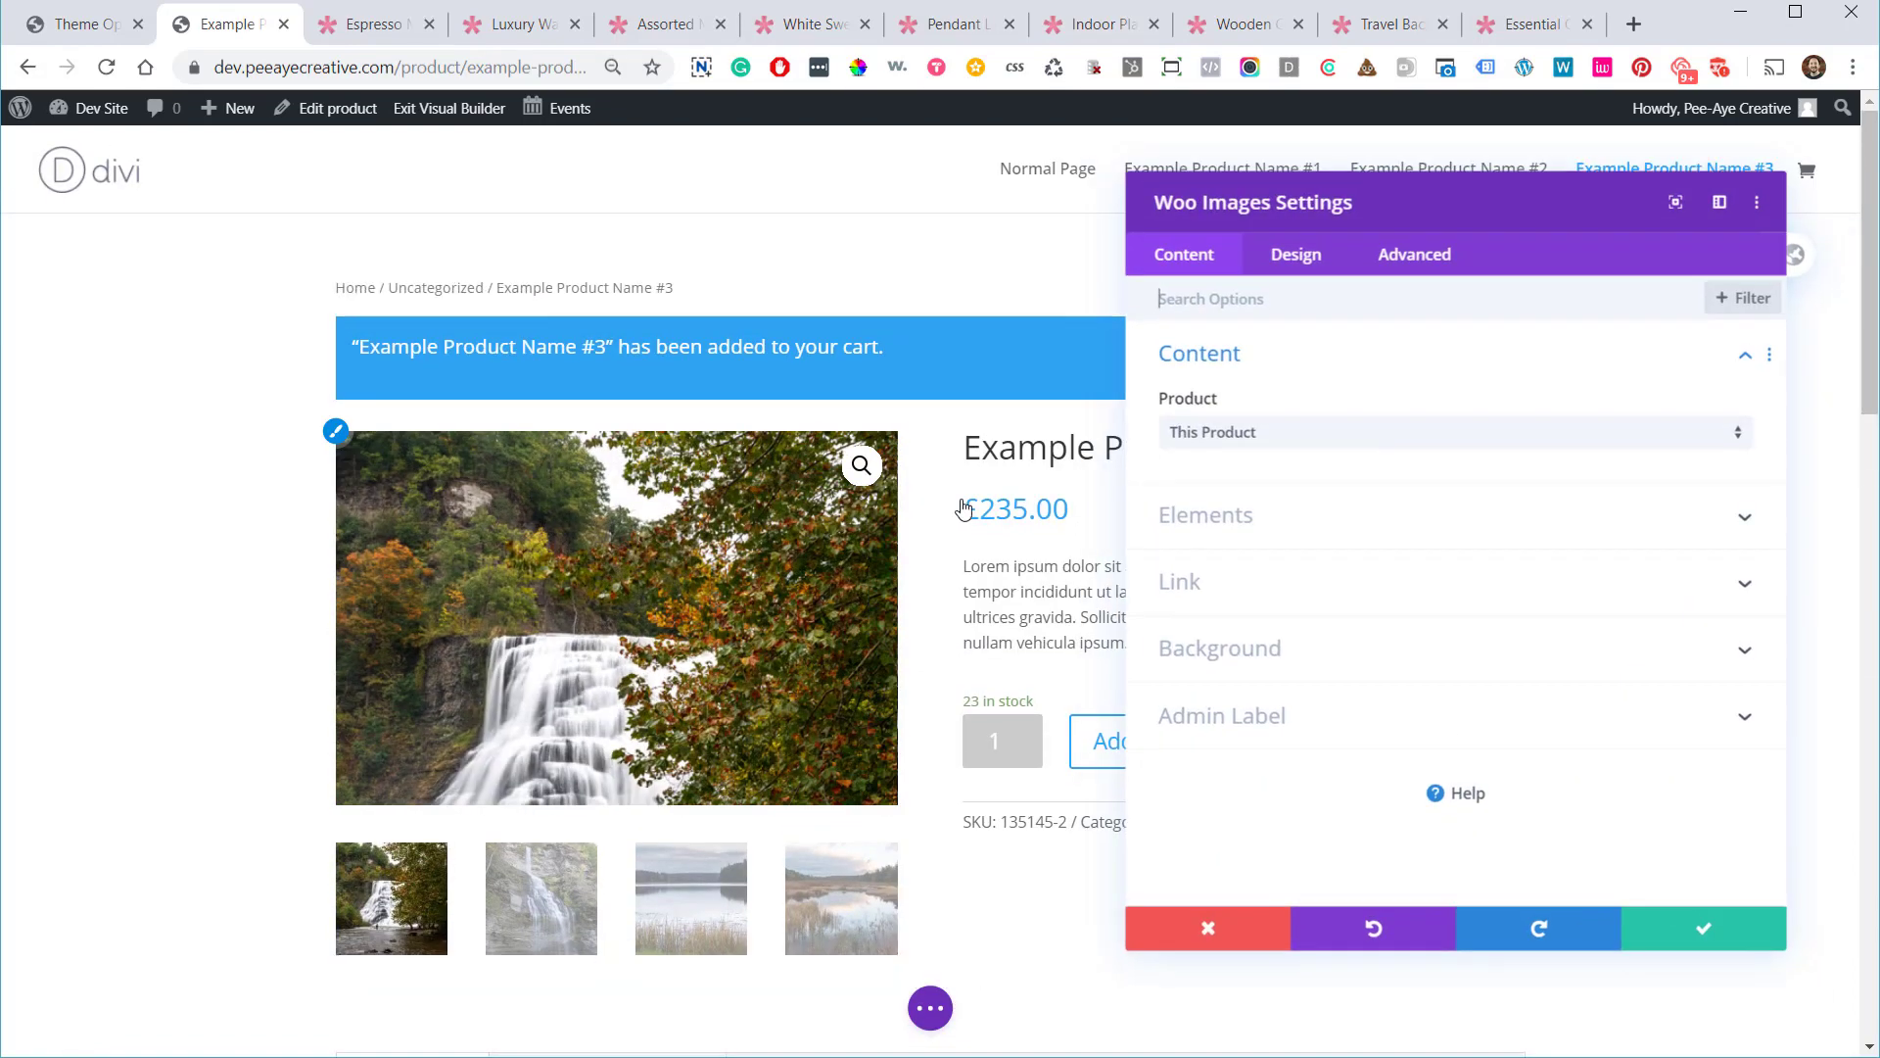
click(1664, 928)
Insert a Woo Reviews module between the Woo Tabs module and the Additional information table, and look over its review form
scroll(938, 664, down, 10)
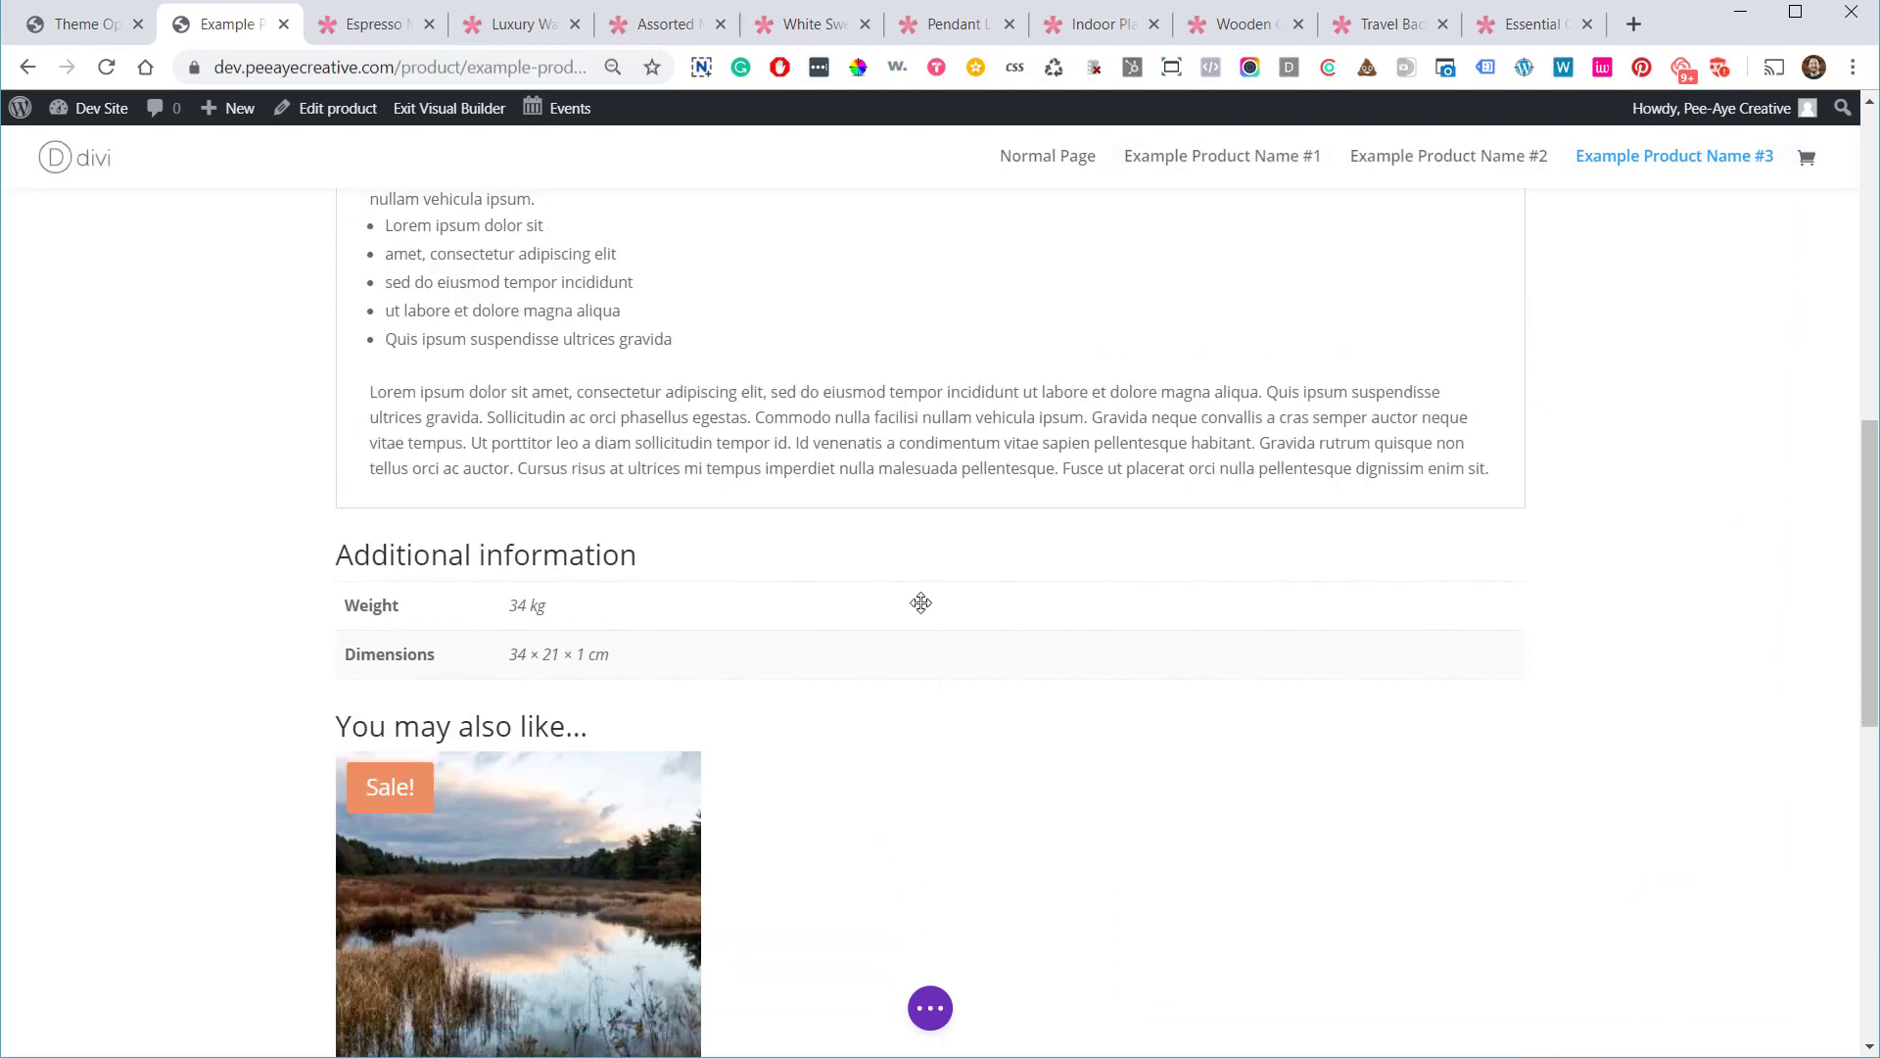
scroll(885, 479, up, 5)
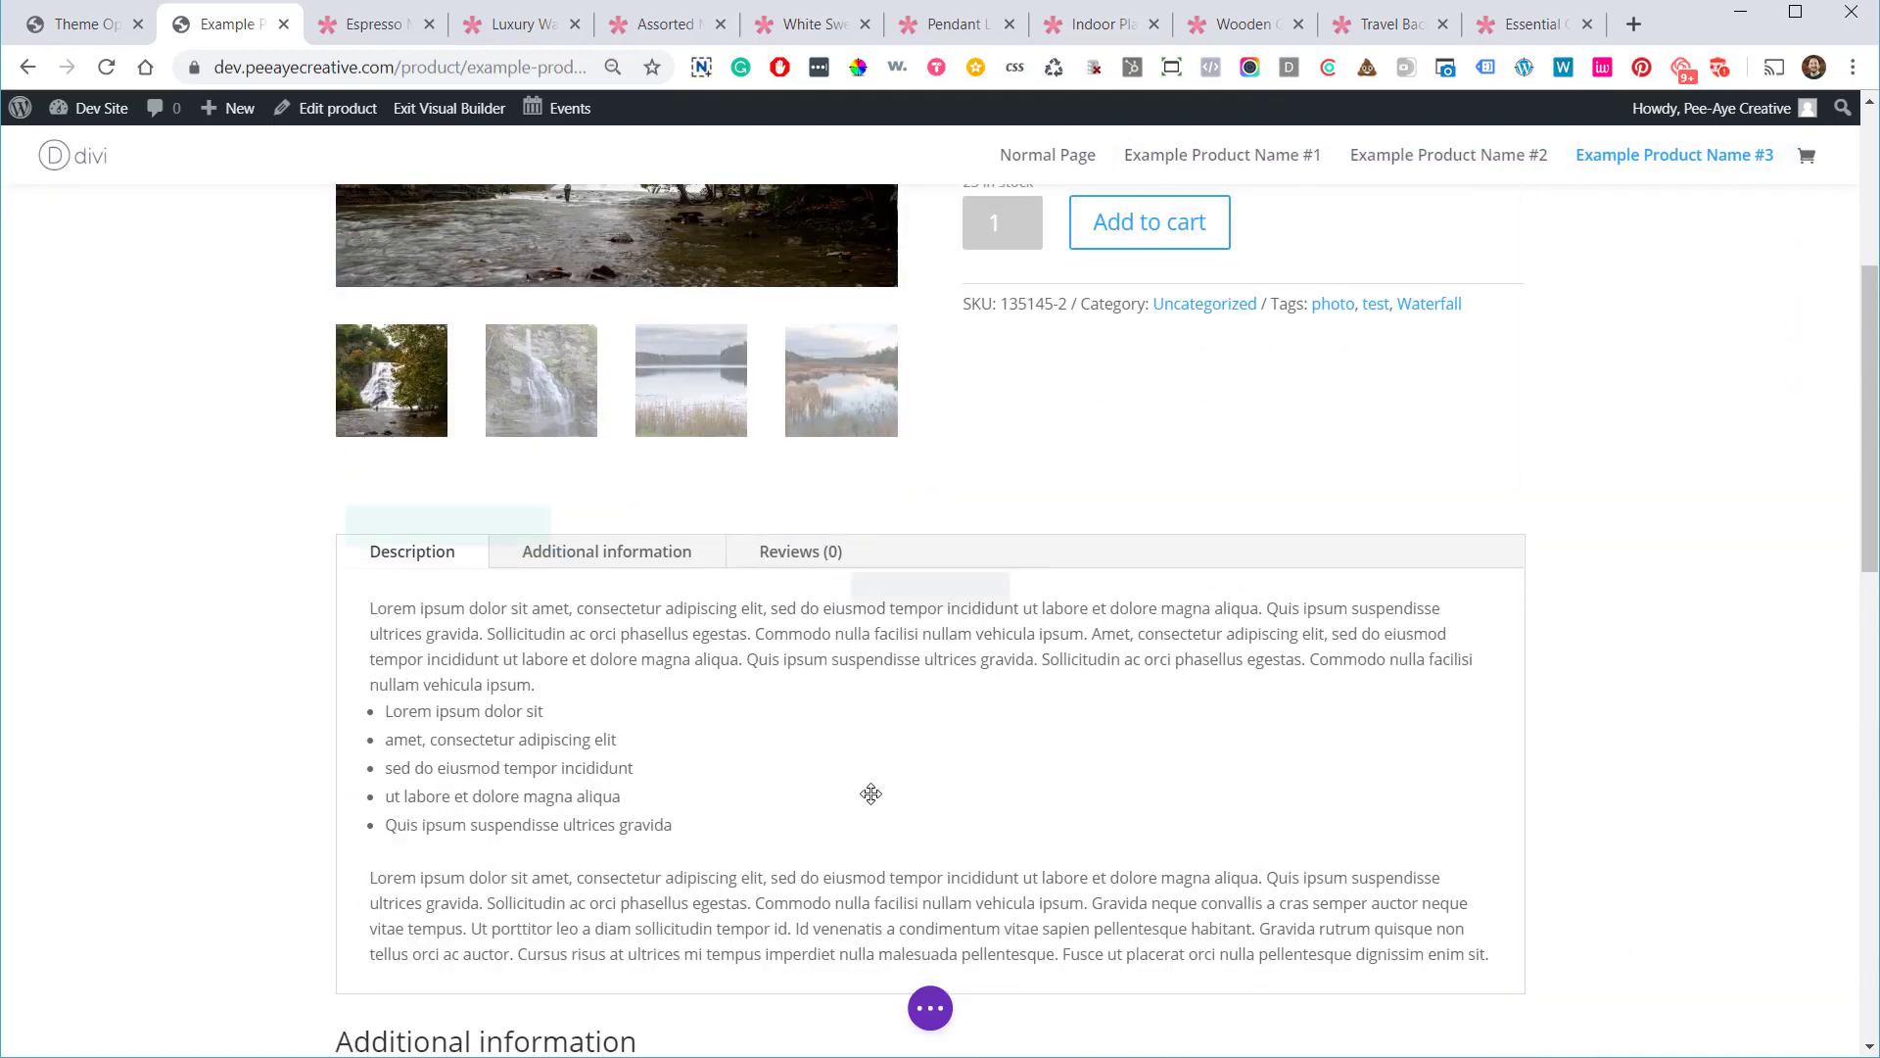
scroll(900, 823, down, 2)
click(930, 794)
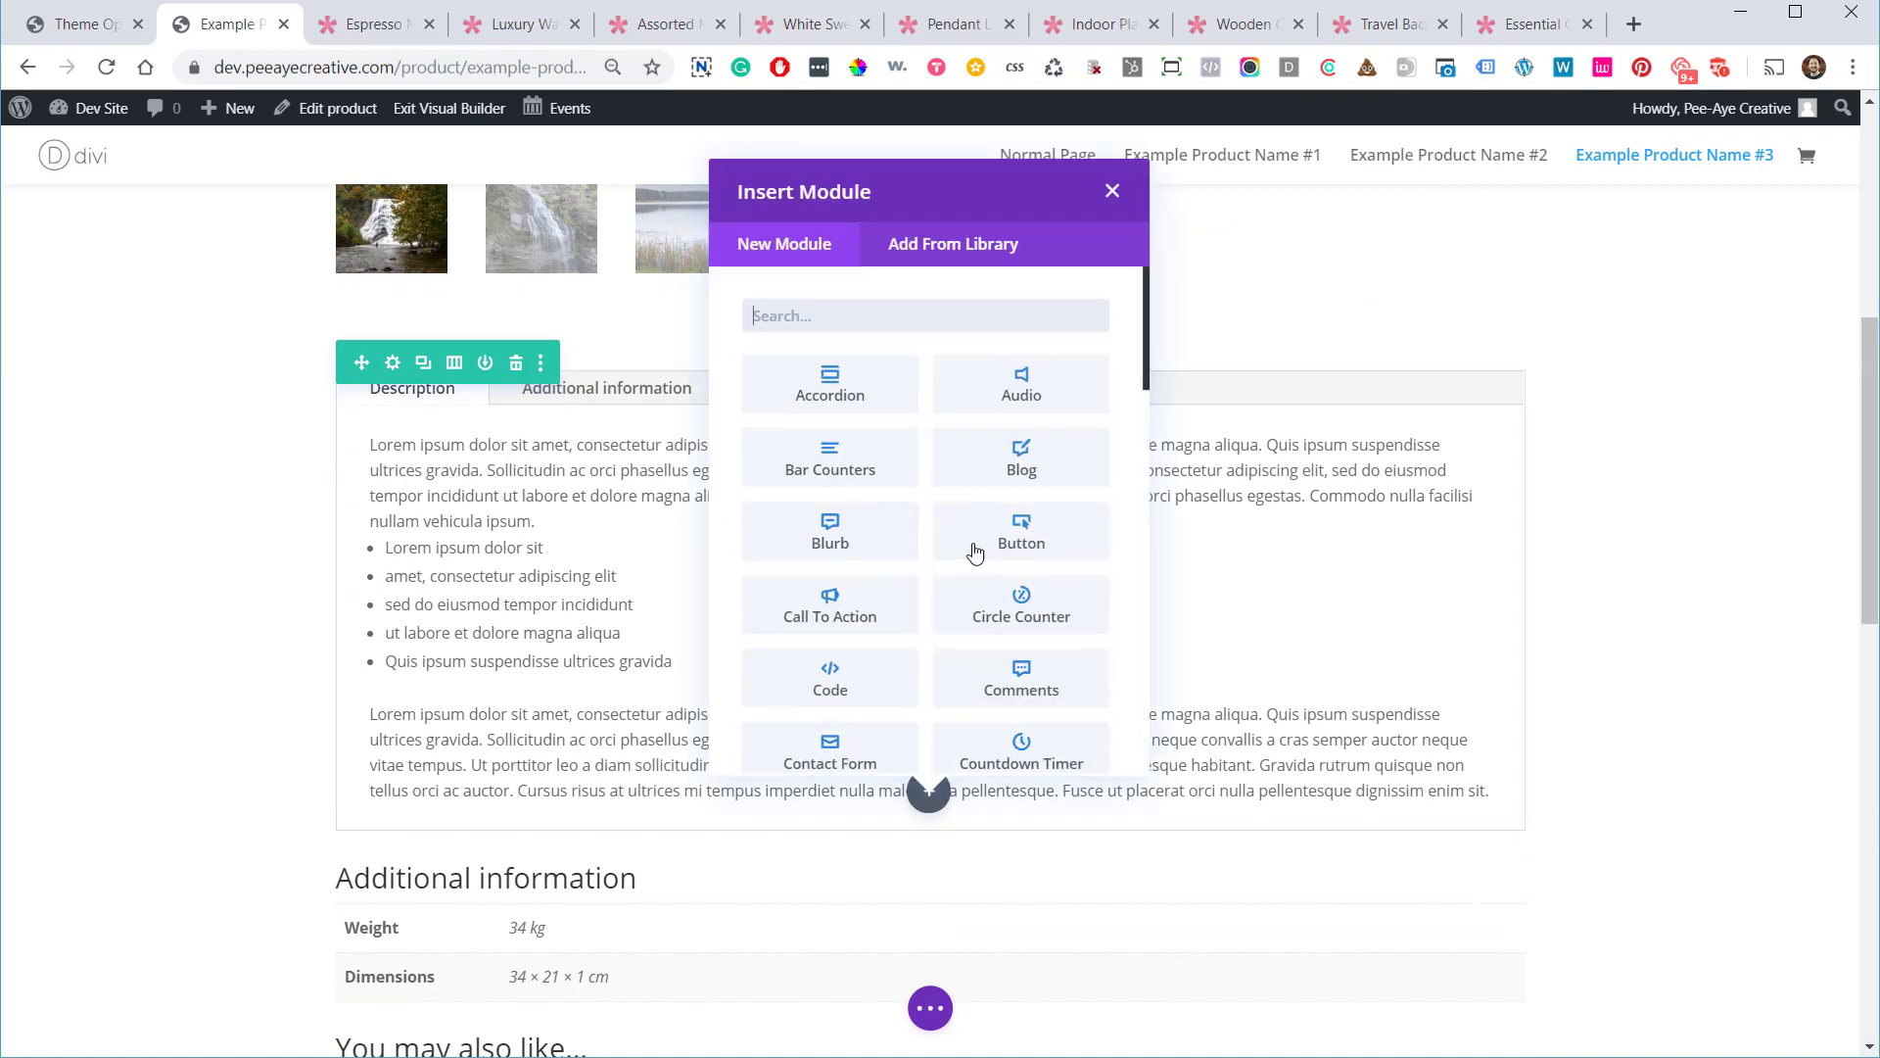
scroll(940, 558, down, 10)
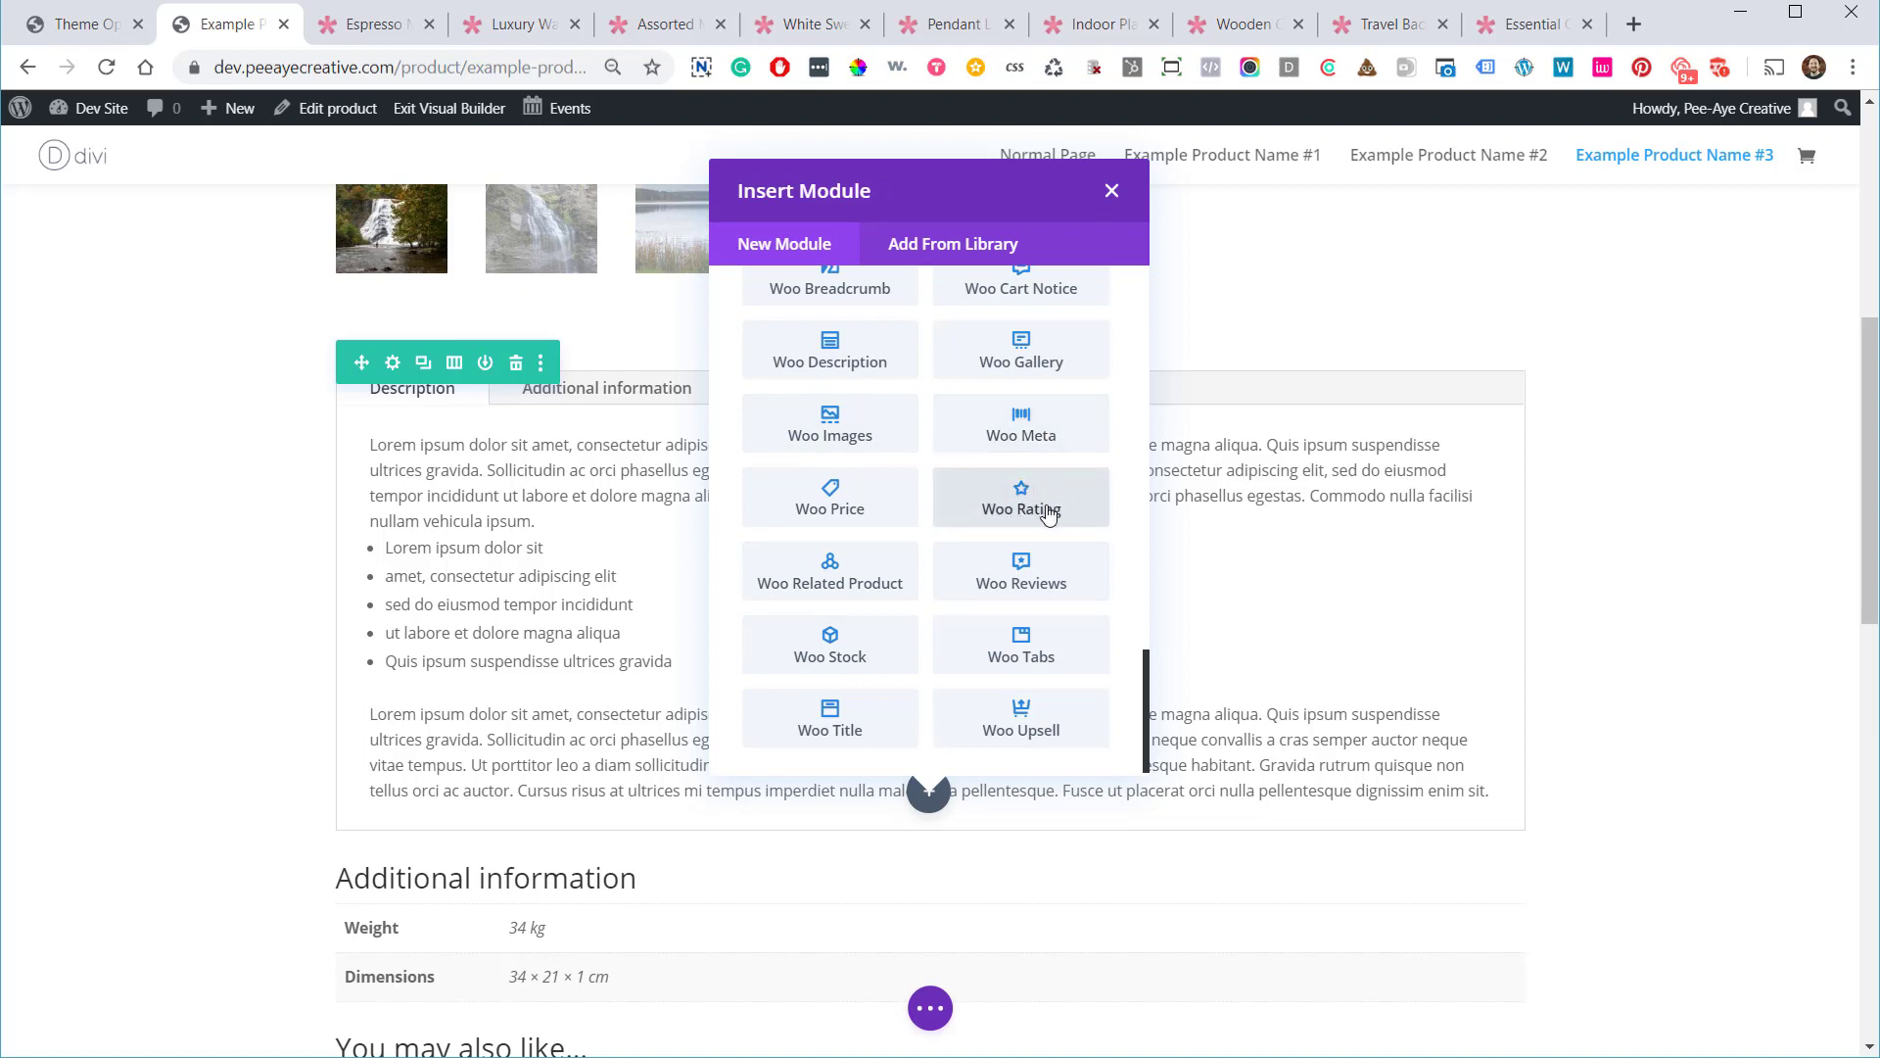
click(1017, 578)
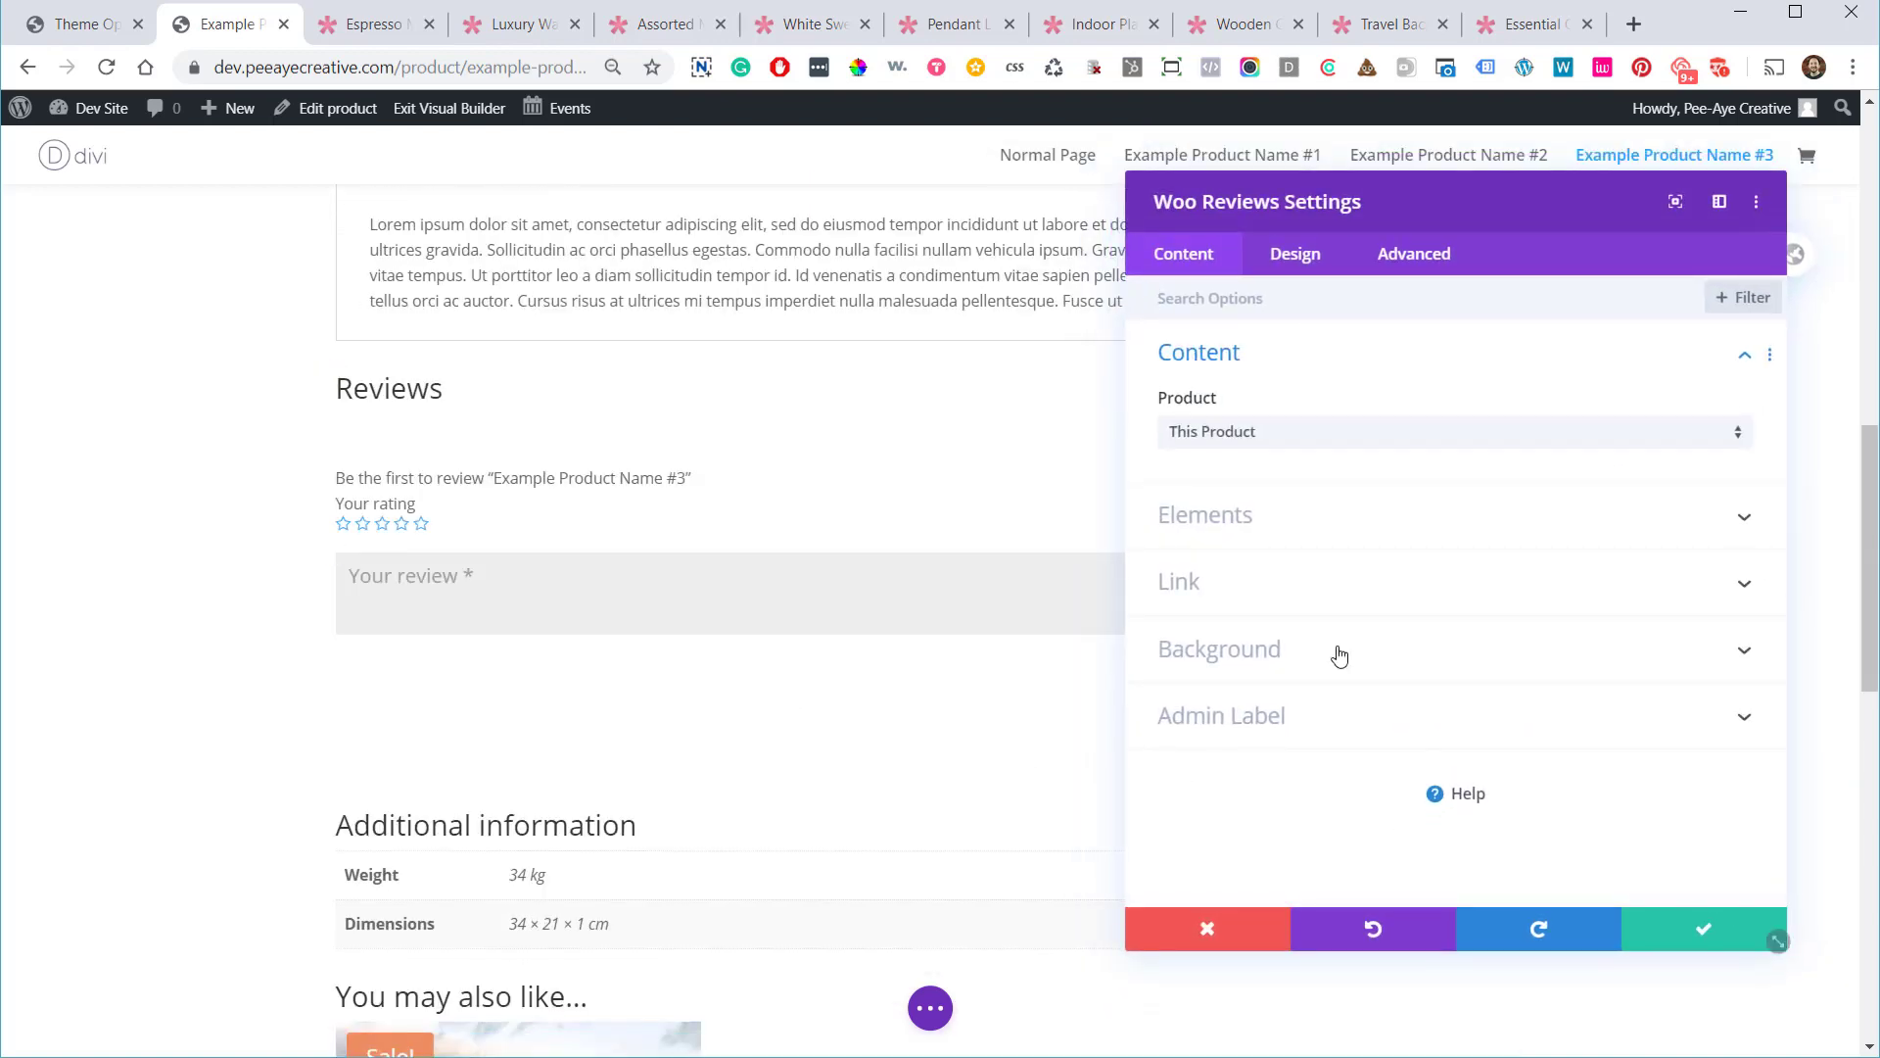
scroll(781, 697, down, 3)
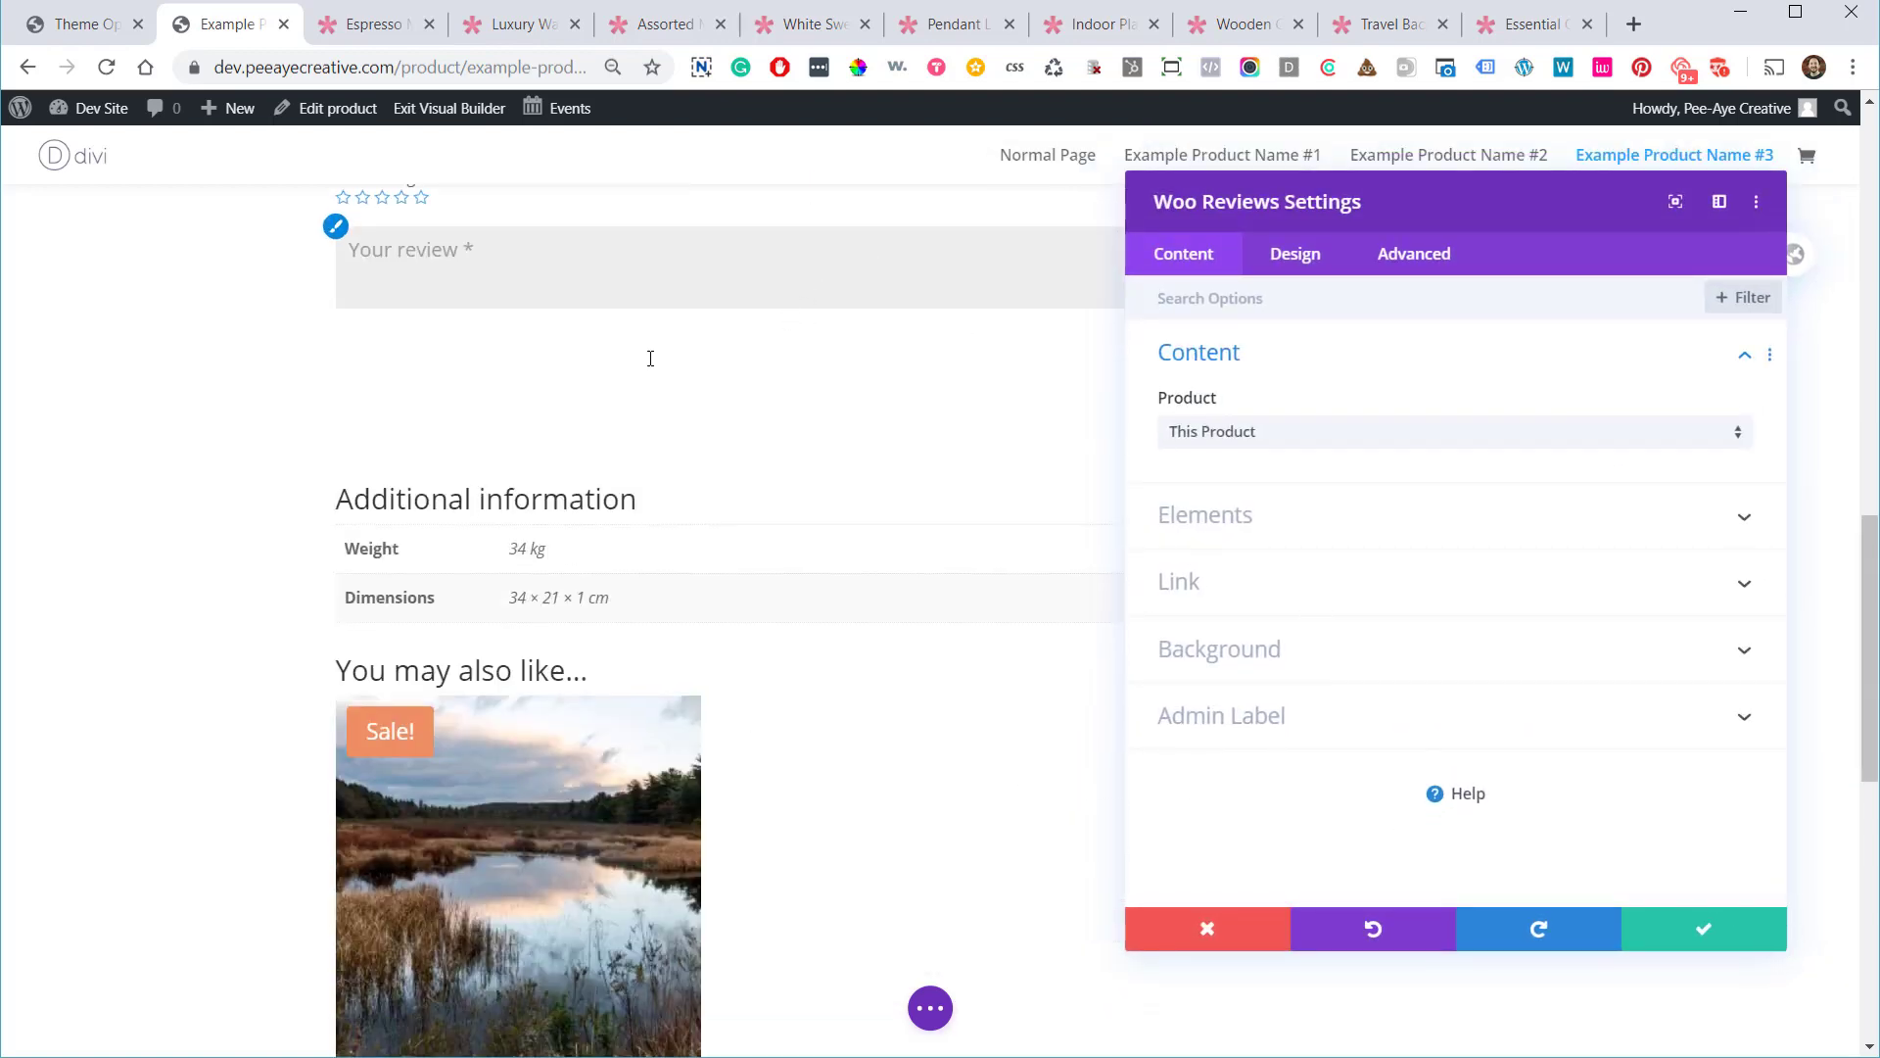
scroll(650, 361, up, 2)
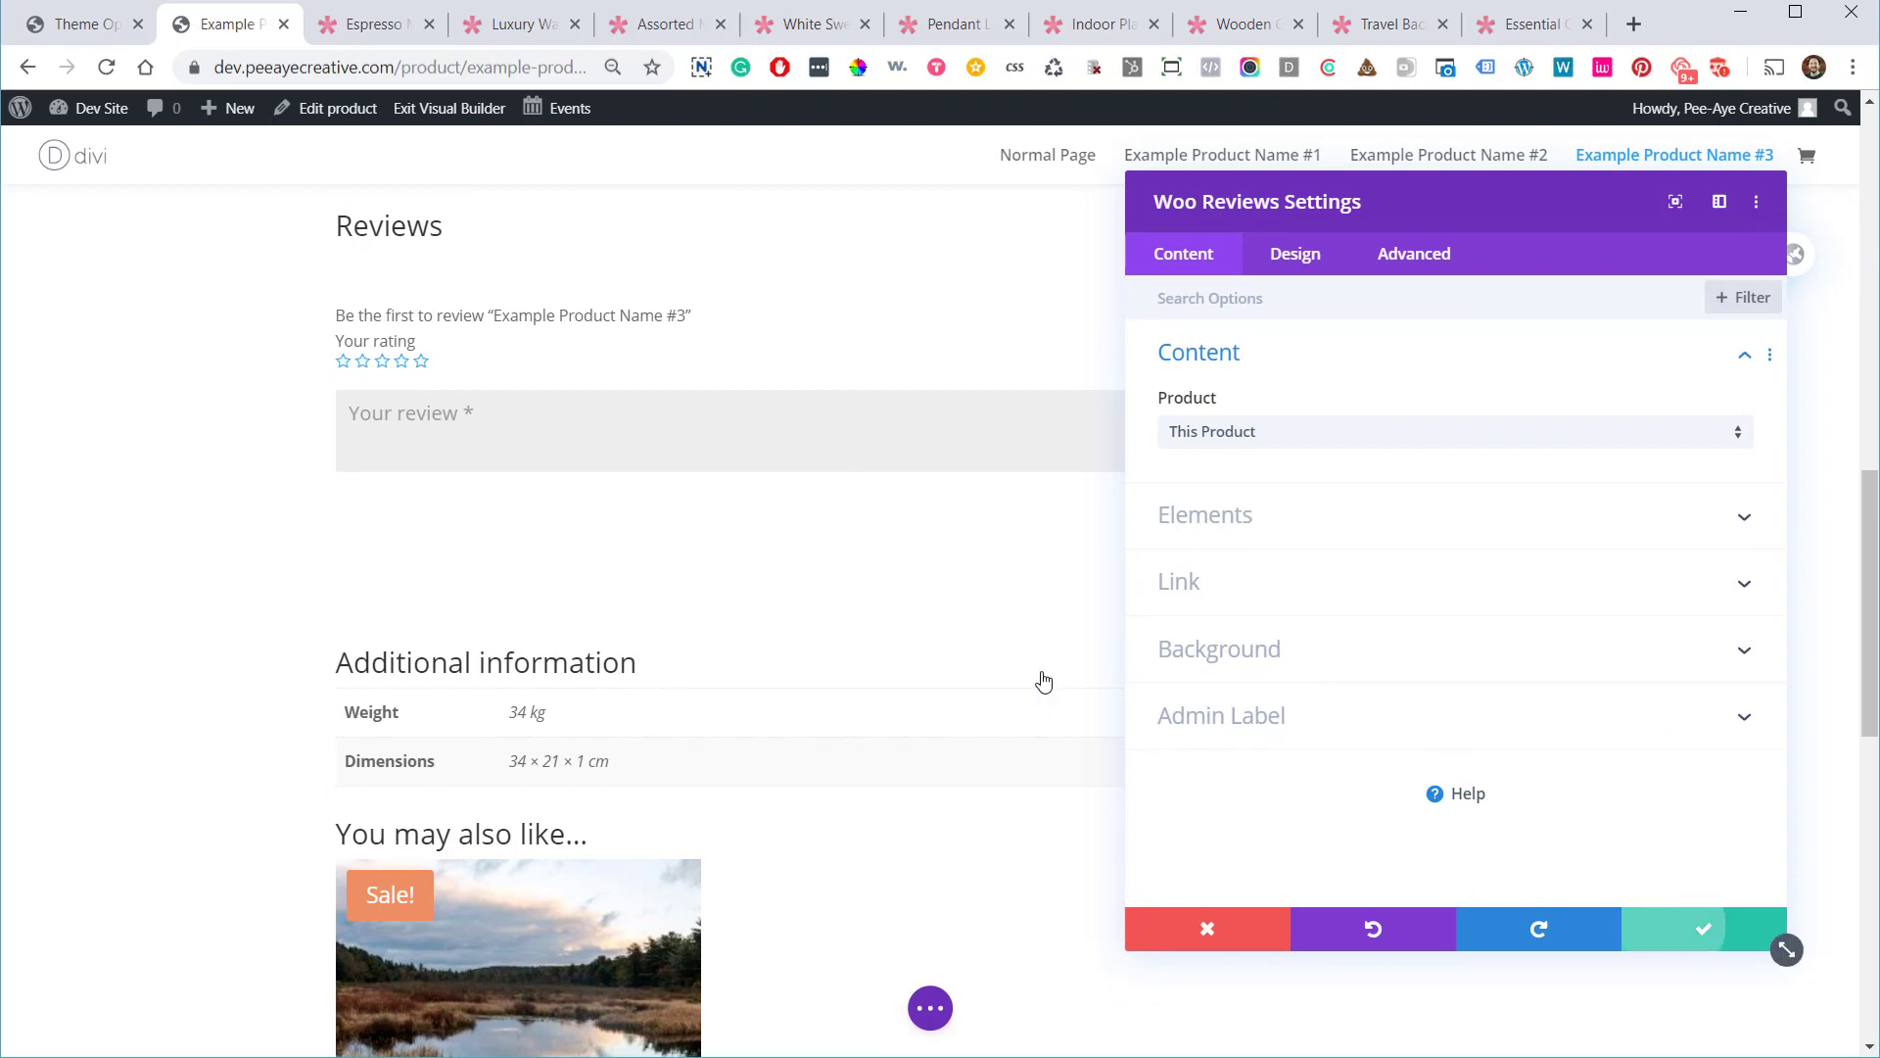
Close the Woo Reviews settings, then insert a Woo Rating module beneath the product's short description and save its settings
scroll(1028, 663, up, 10)
key(Escape)
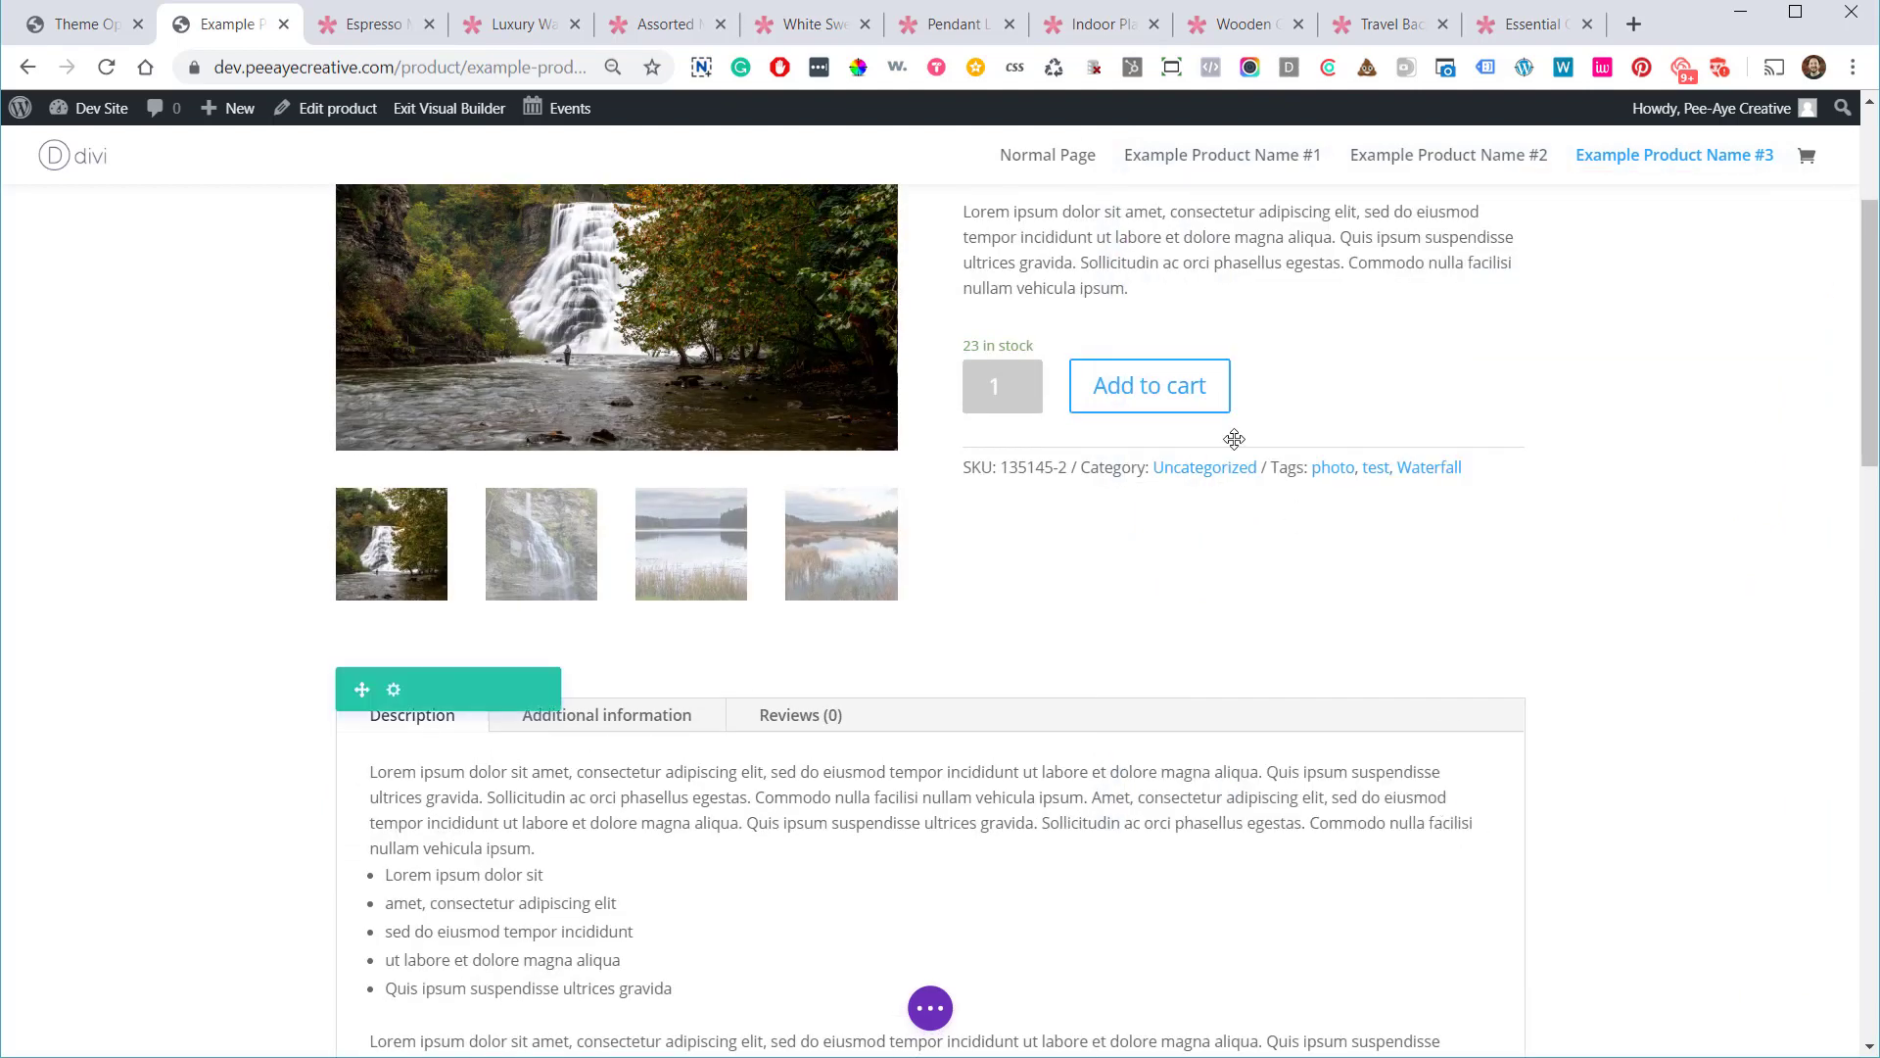
scroll(1246, 340, up, 2)
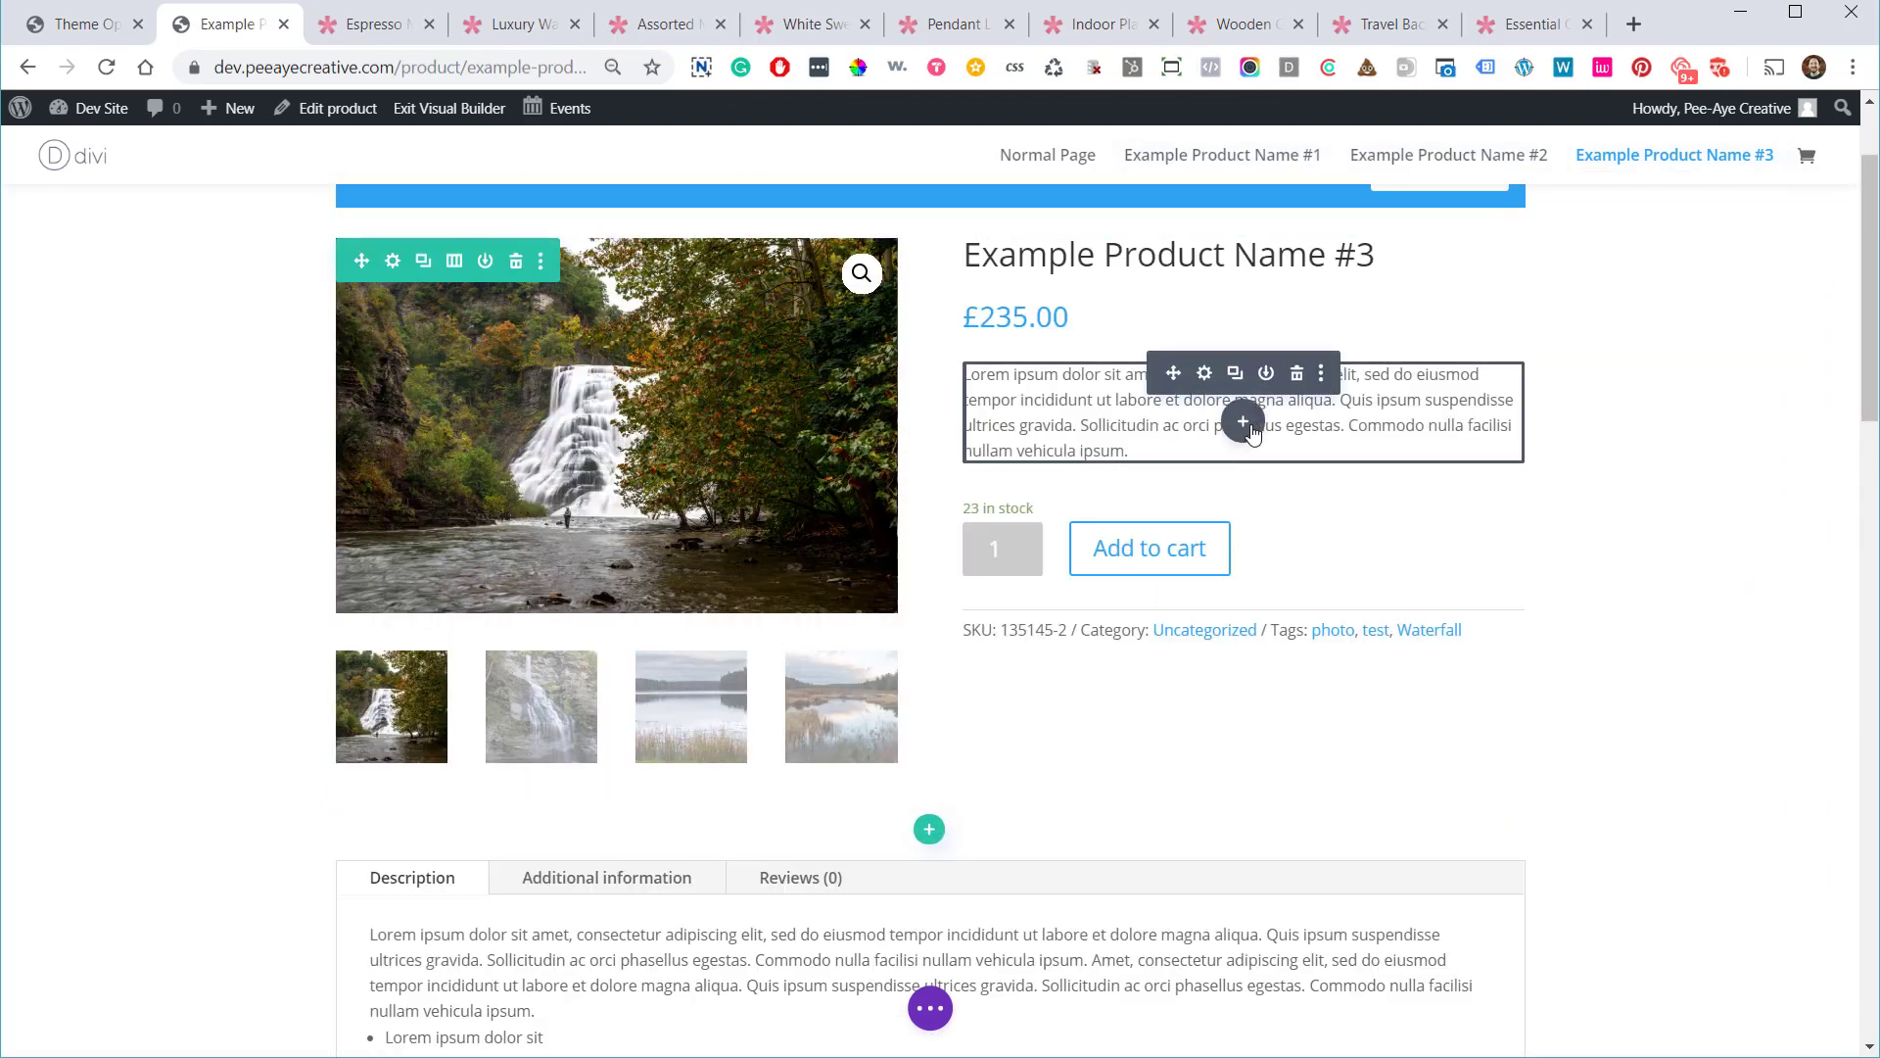
click(1242, 421)
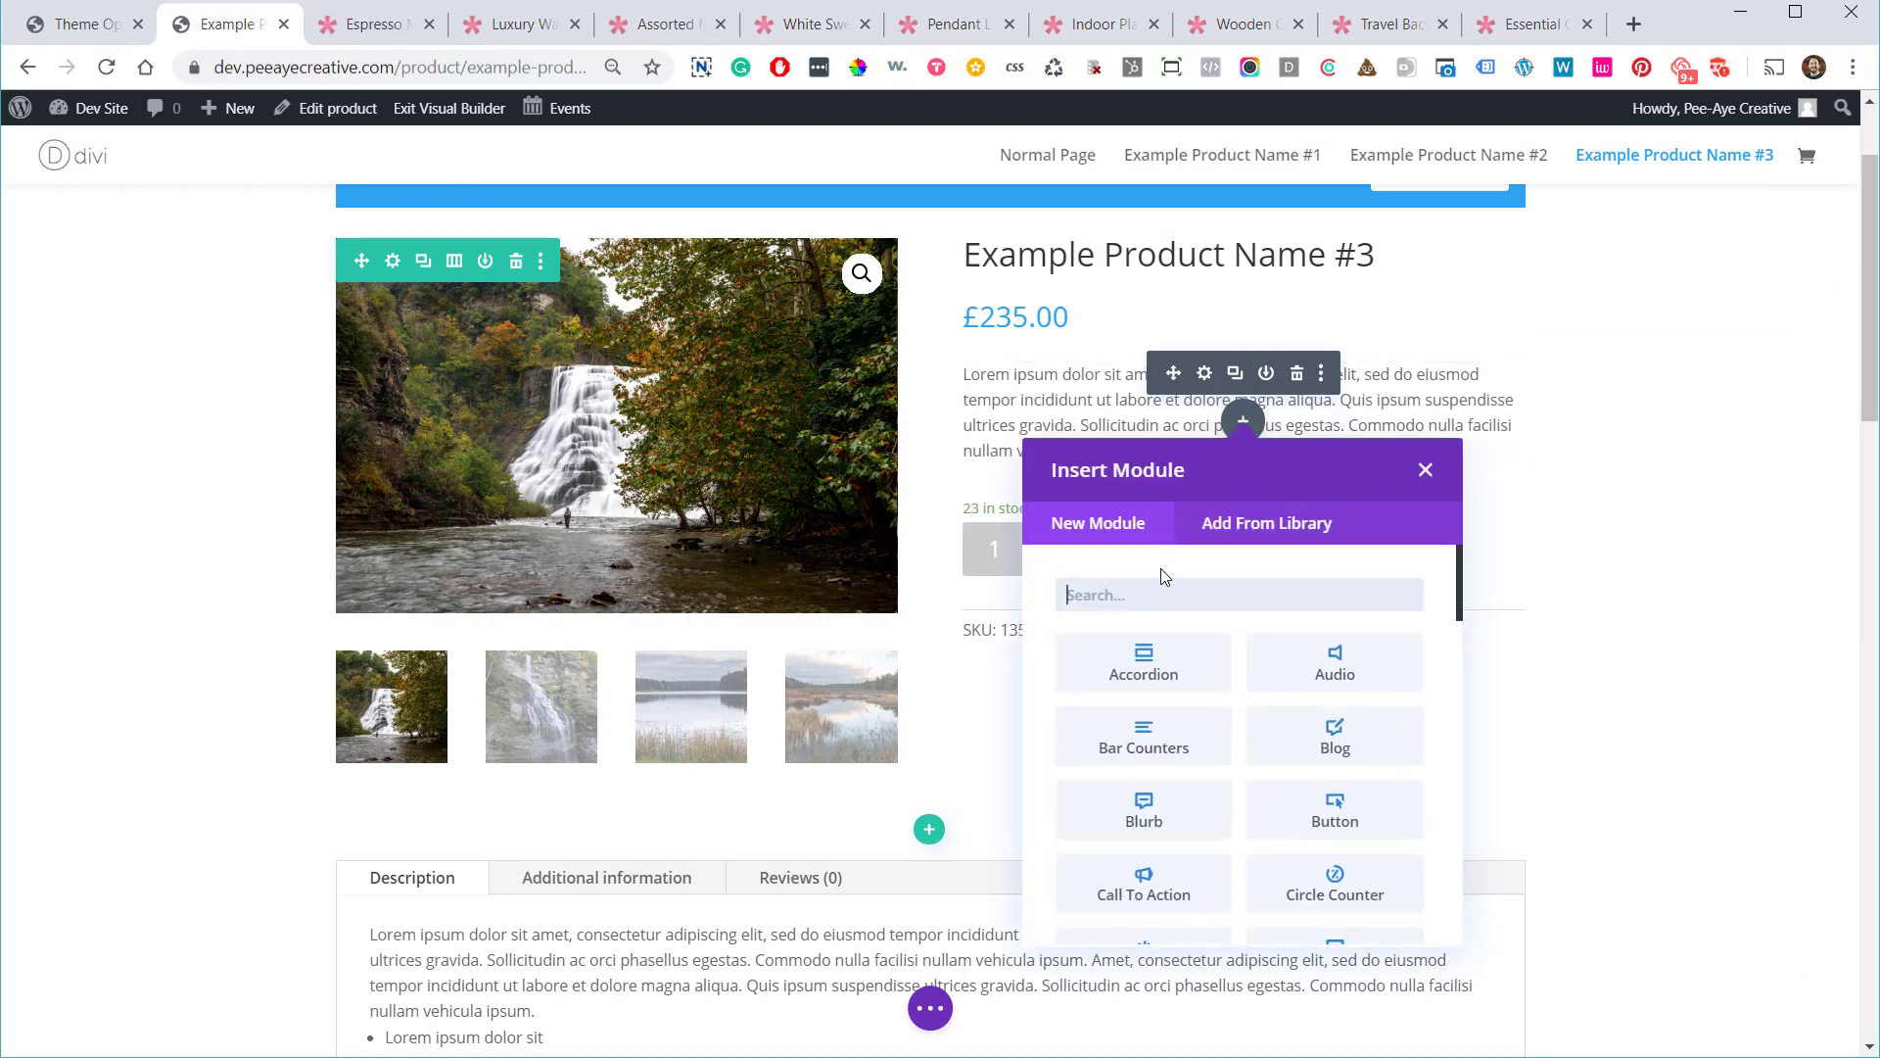
text(rat)
click(1146, 666)
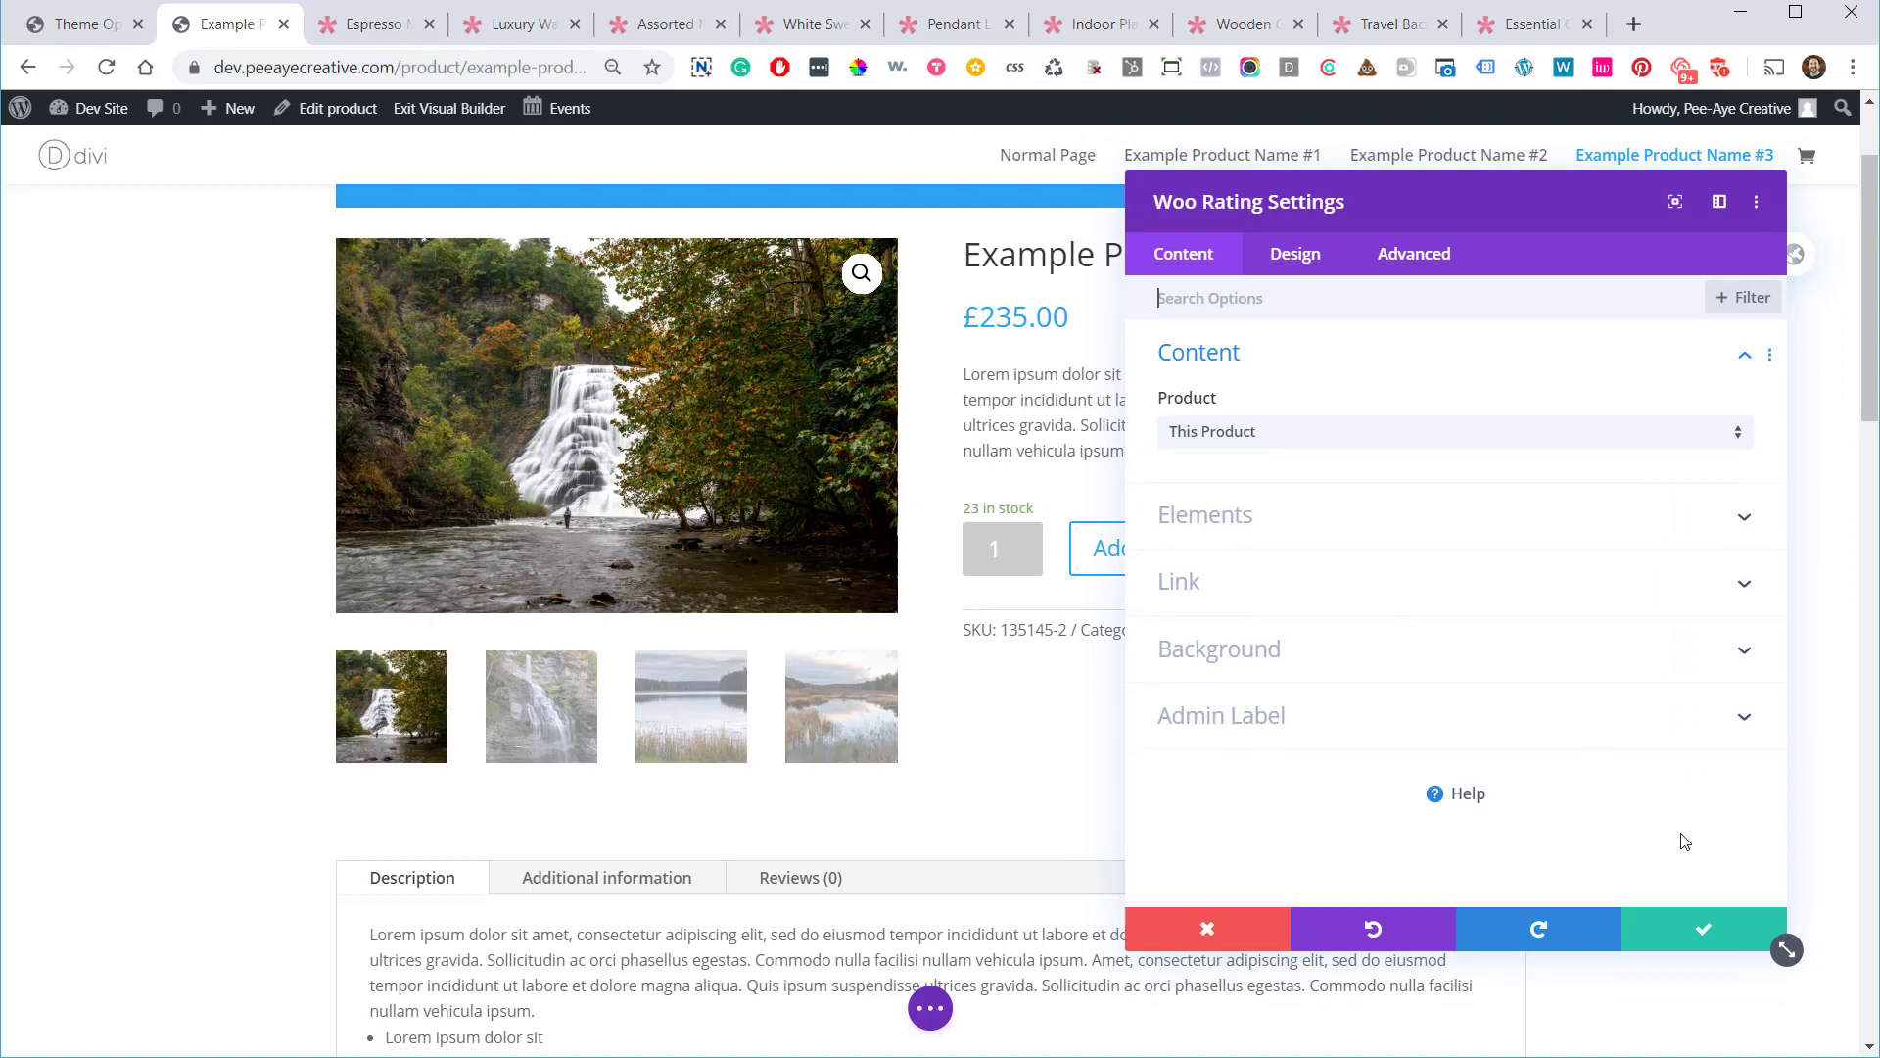
click(1702, 928)
Insert a Woo Stock module beneath the "You may also like..." products and save its settings
scroll(1175, 656, down, 8)
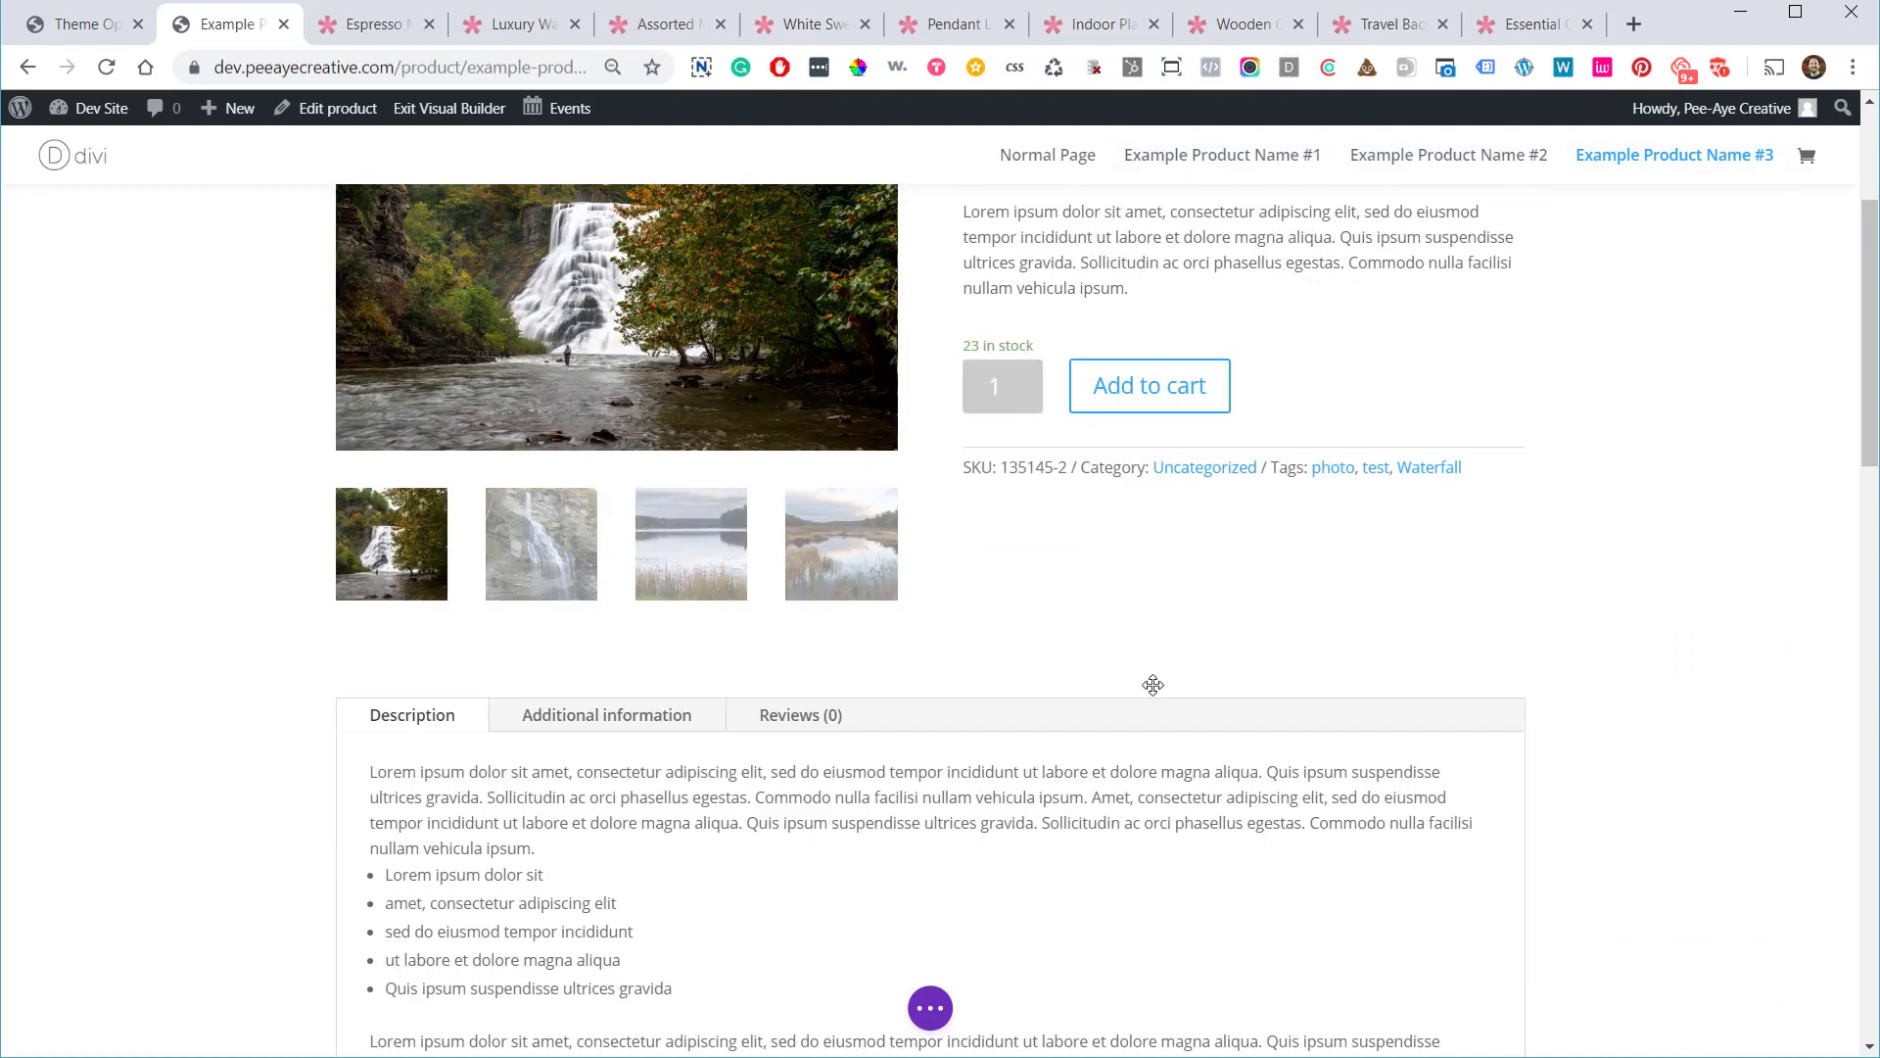
scroll(1152, 693, down, 2)
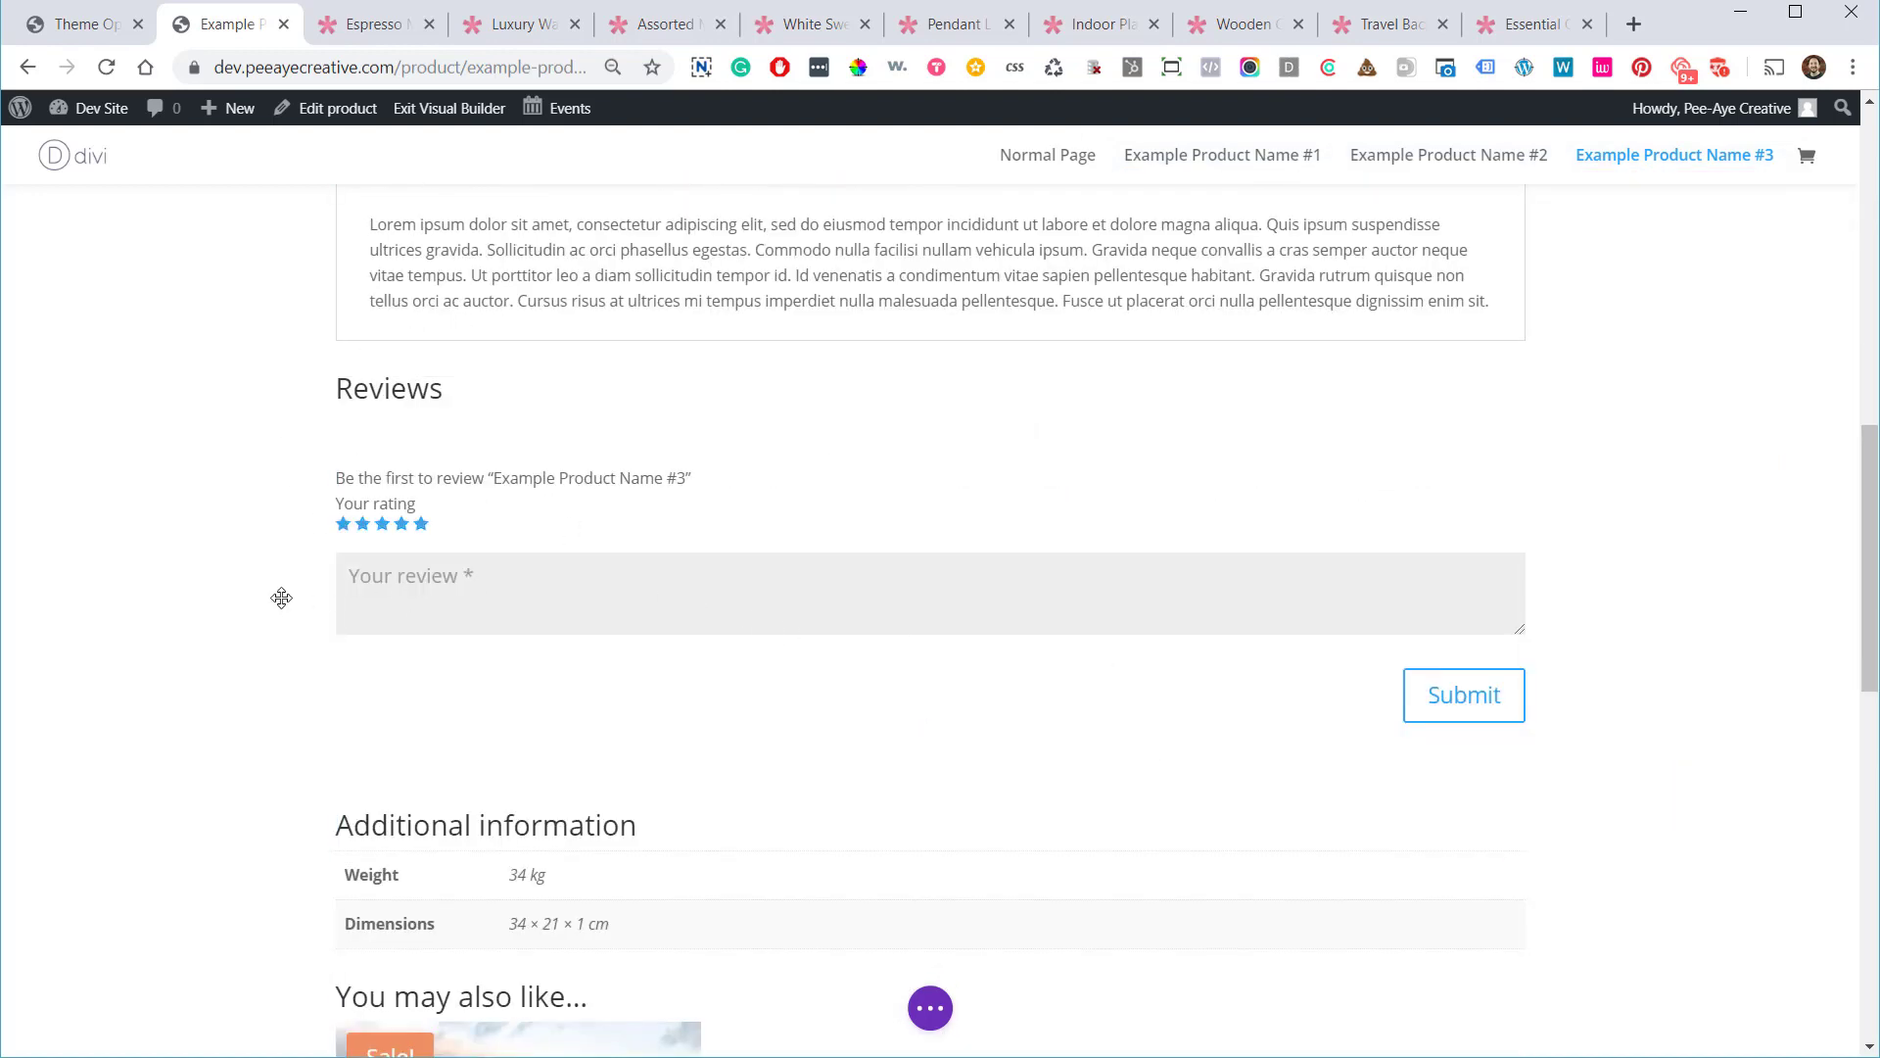
scroll(273, 632, down, 7)
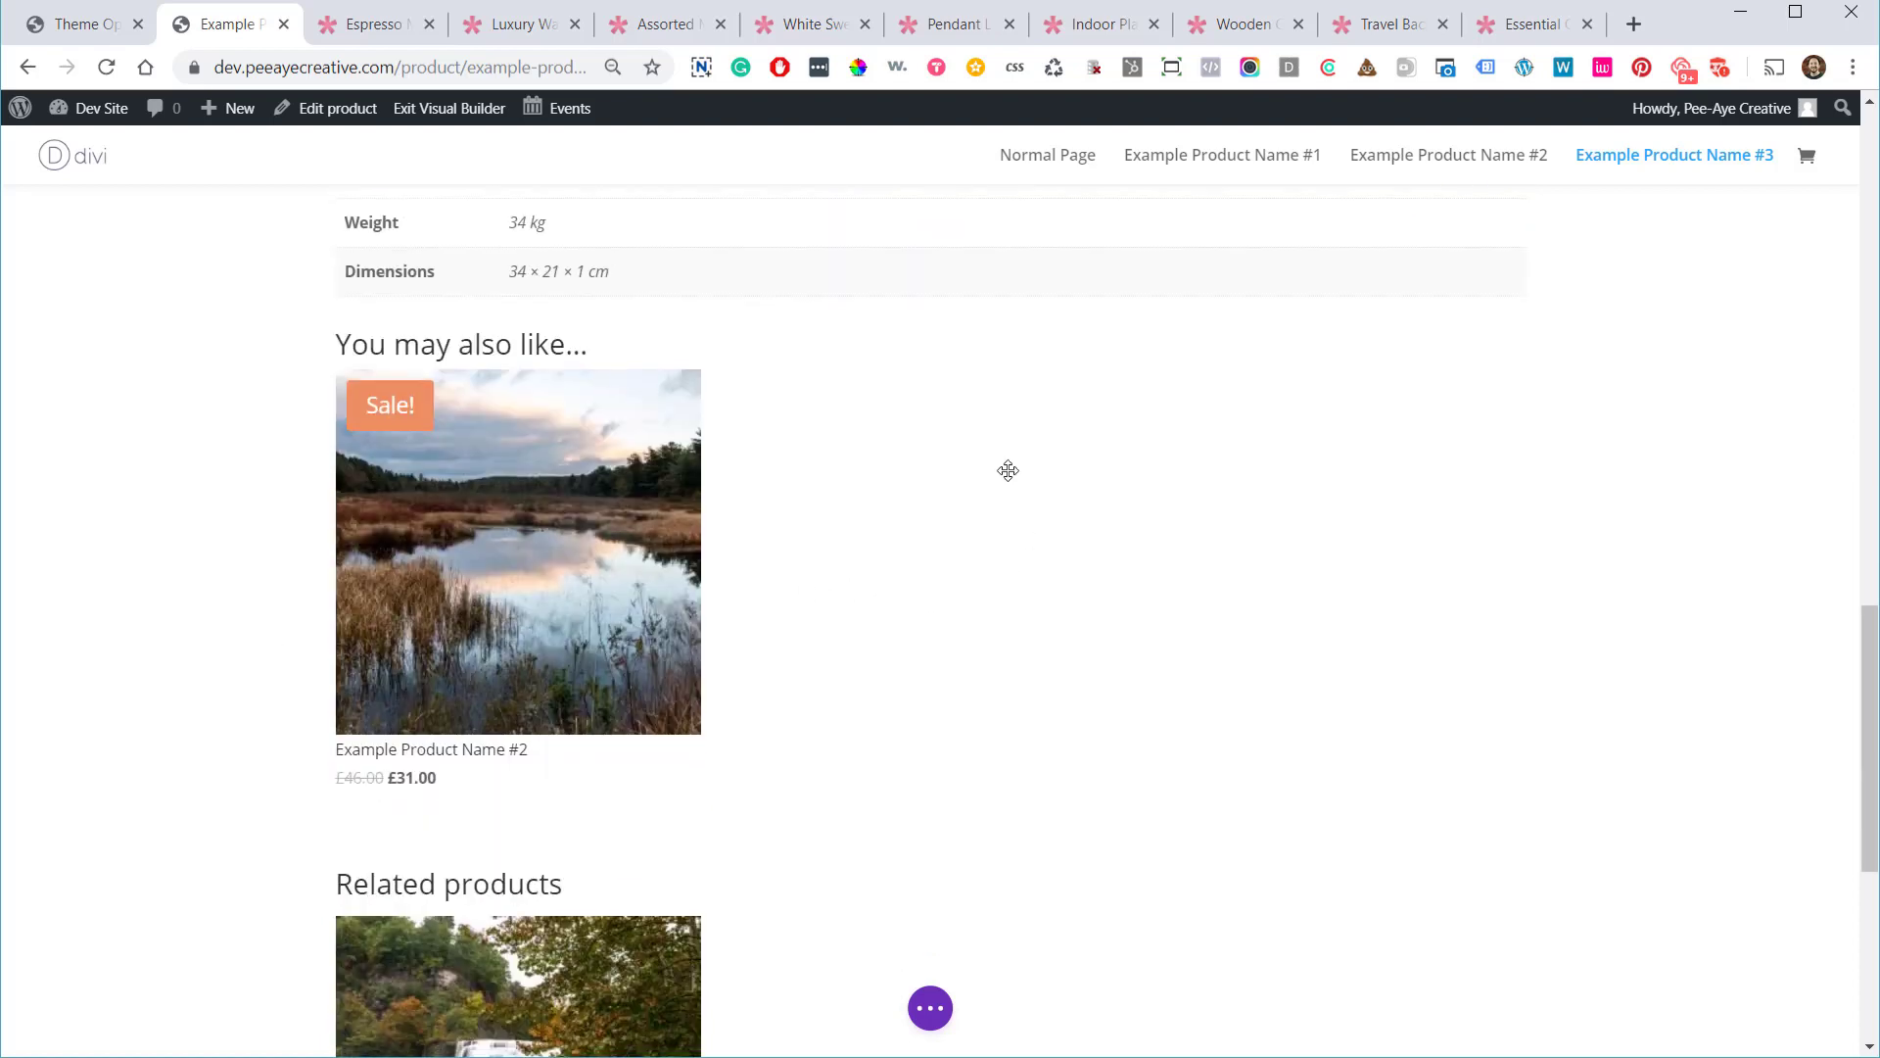
mouse_move(986, 449)
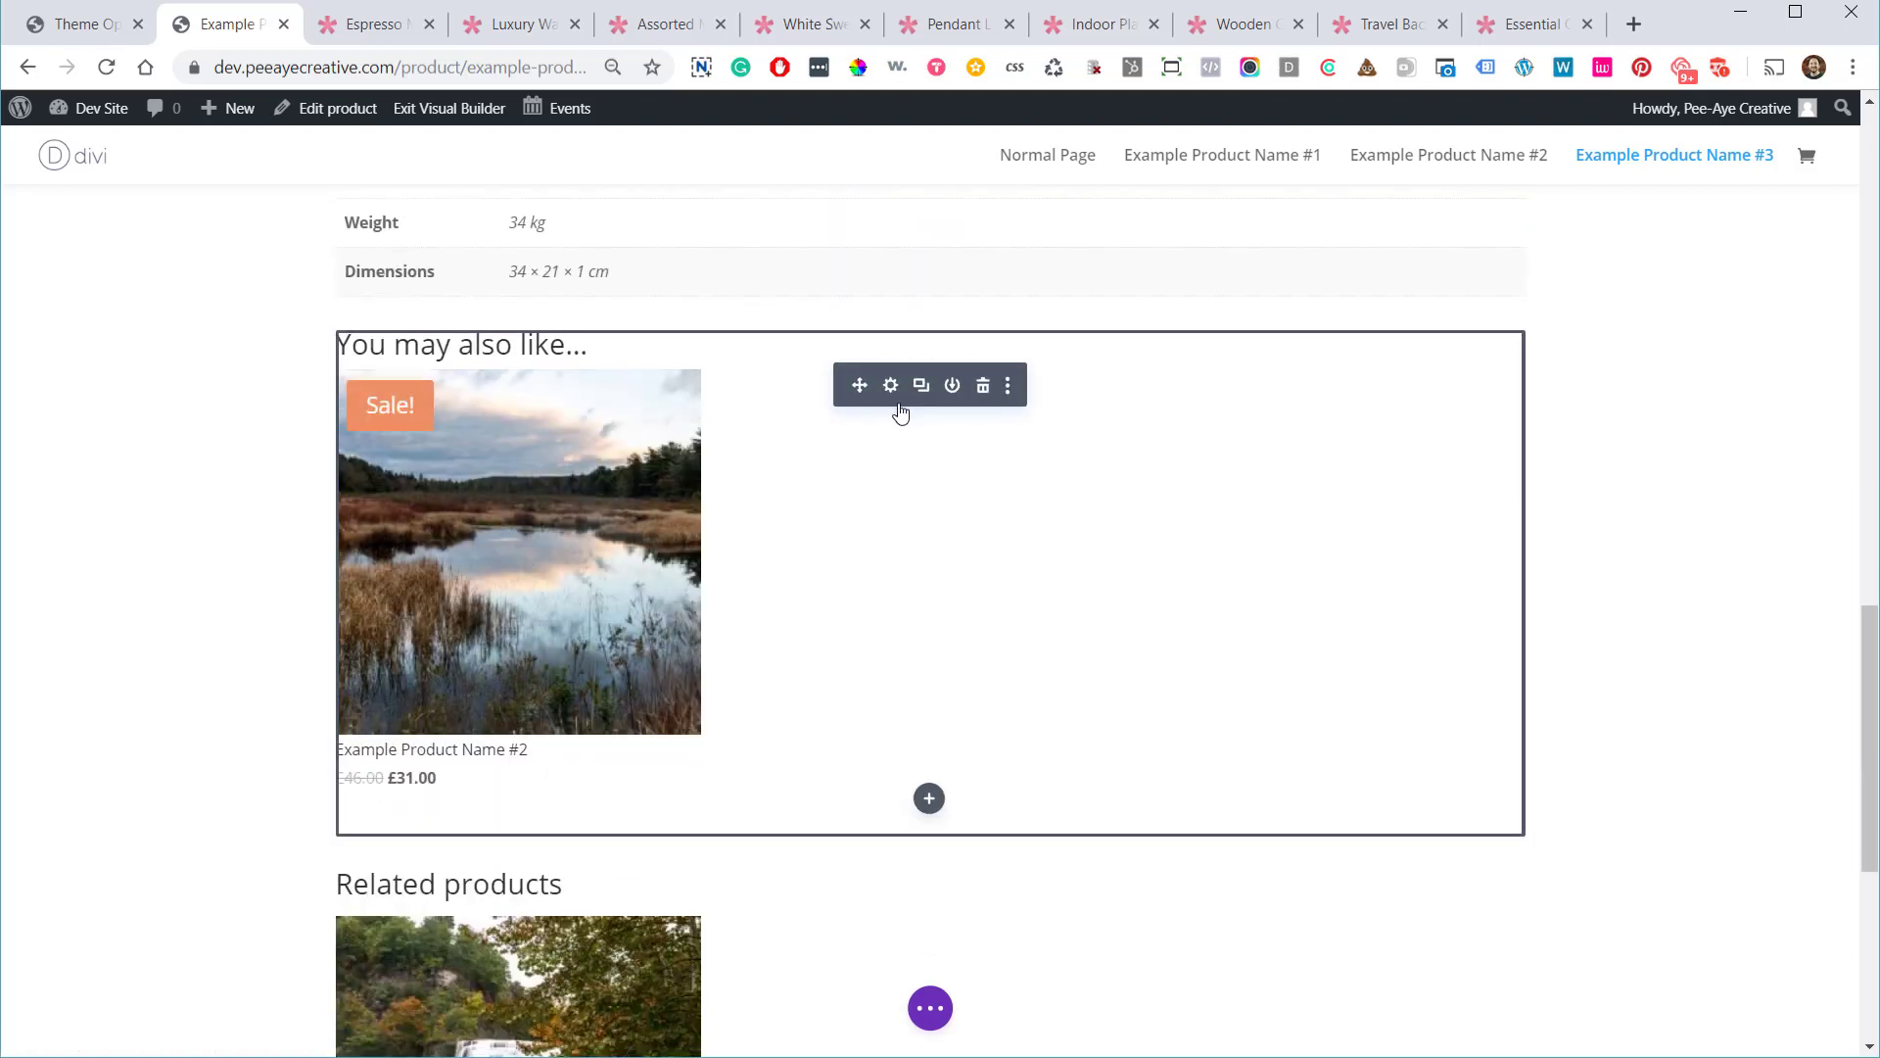
click(929, 799)
scroll(935, 707, down, 10)
scroll(929, 712, down, 6)
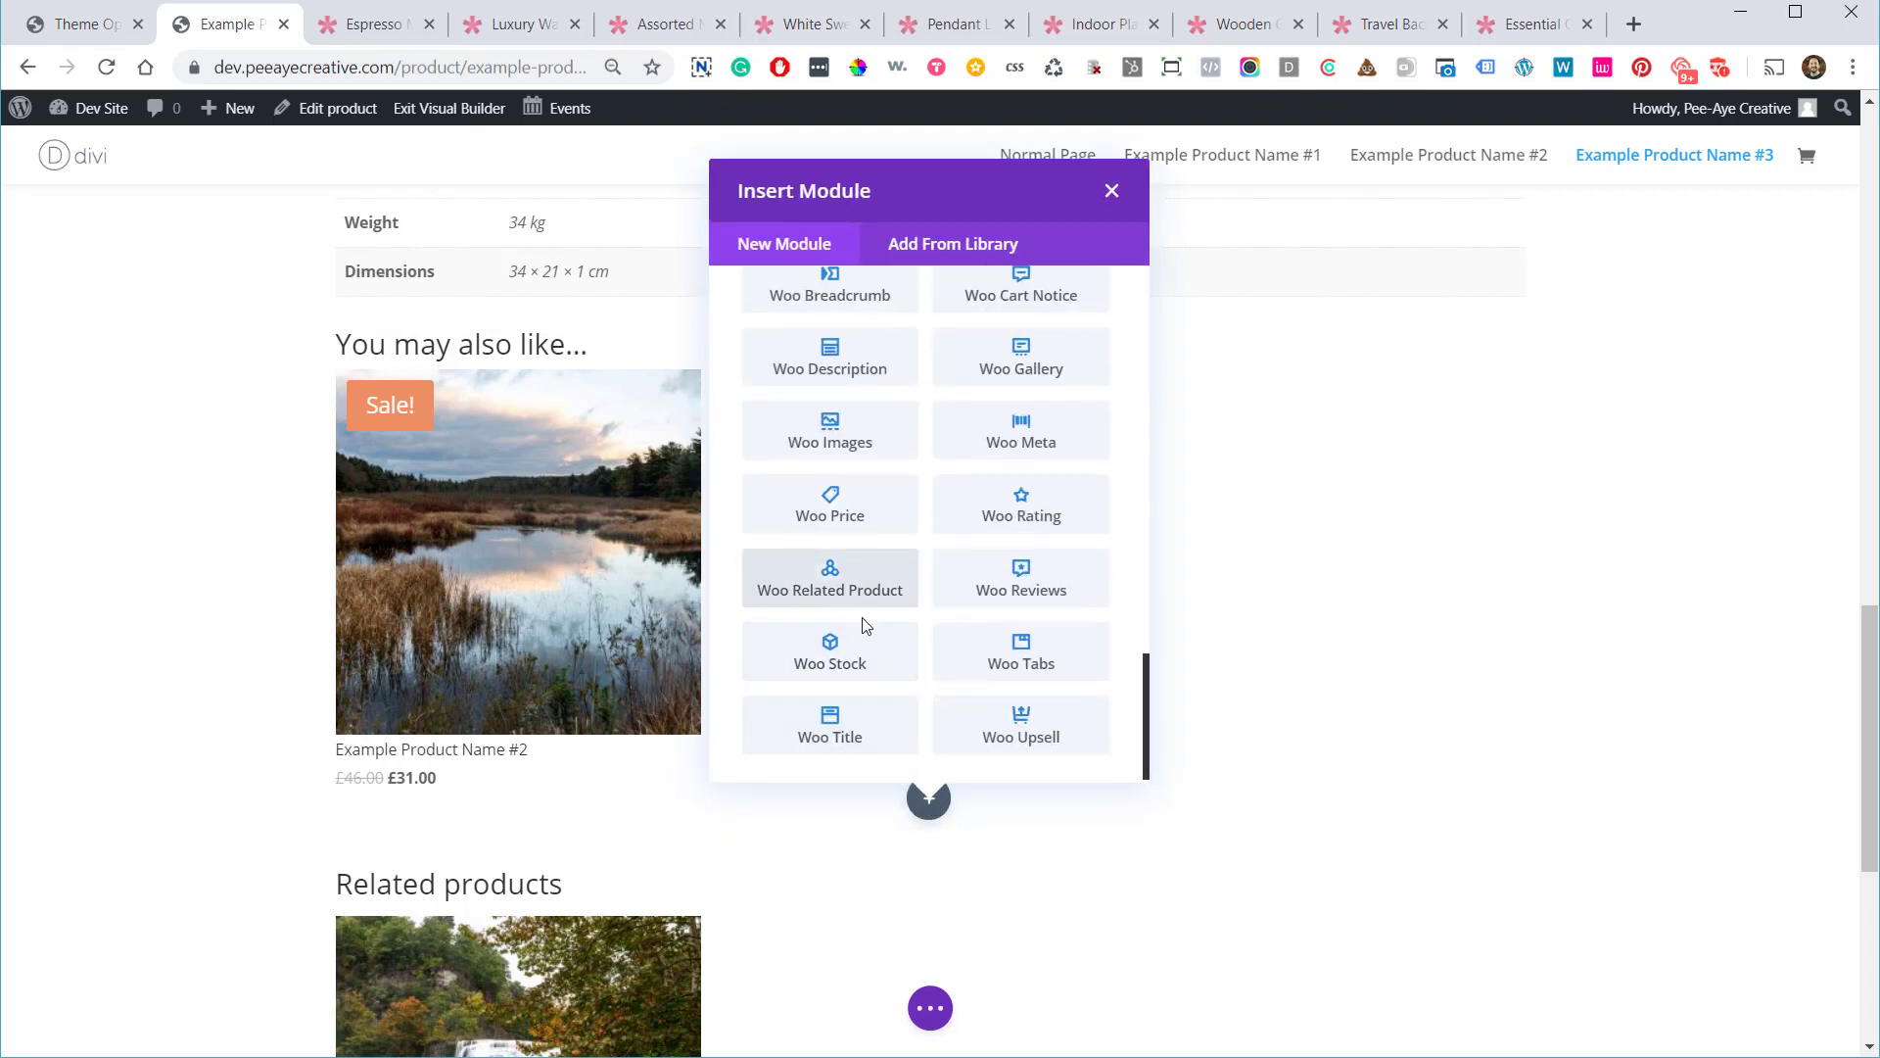
click(822, 671)
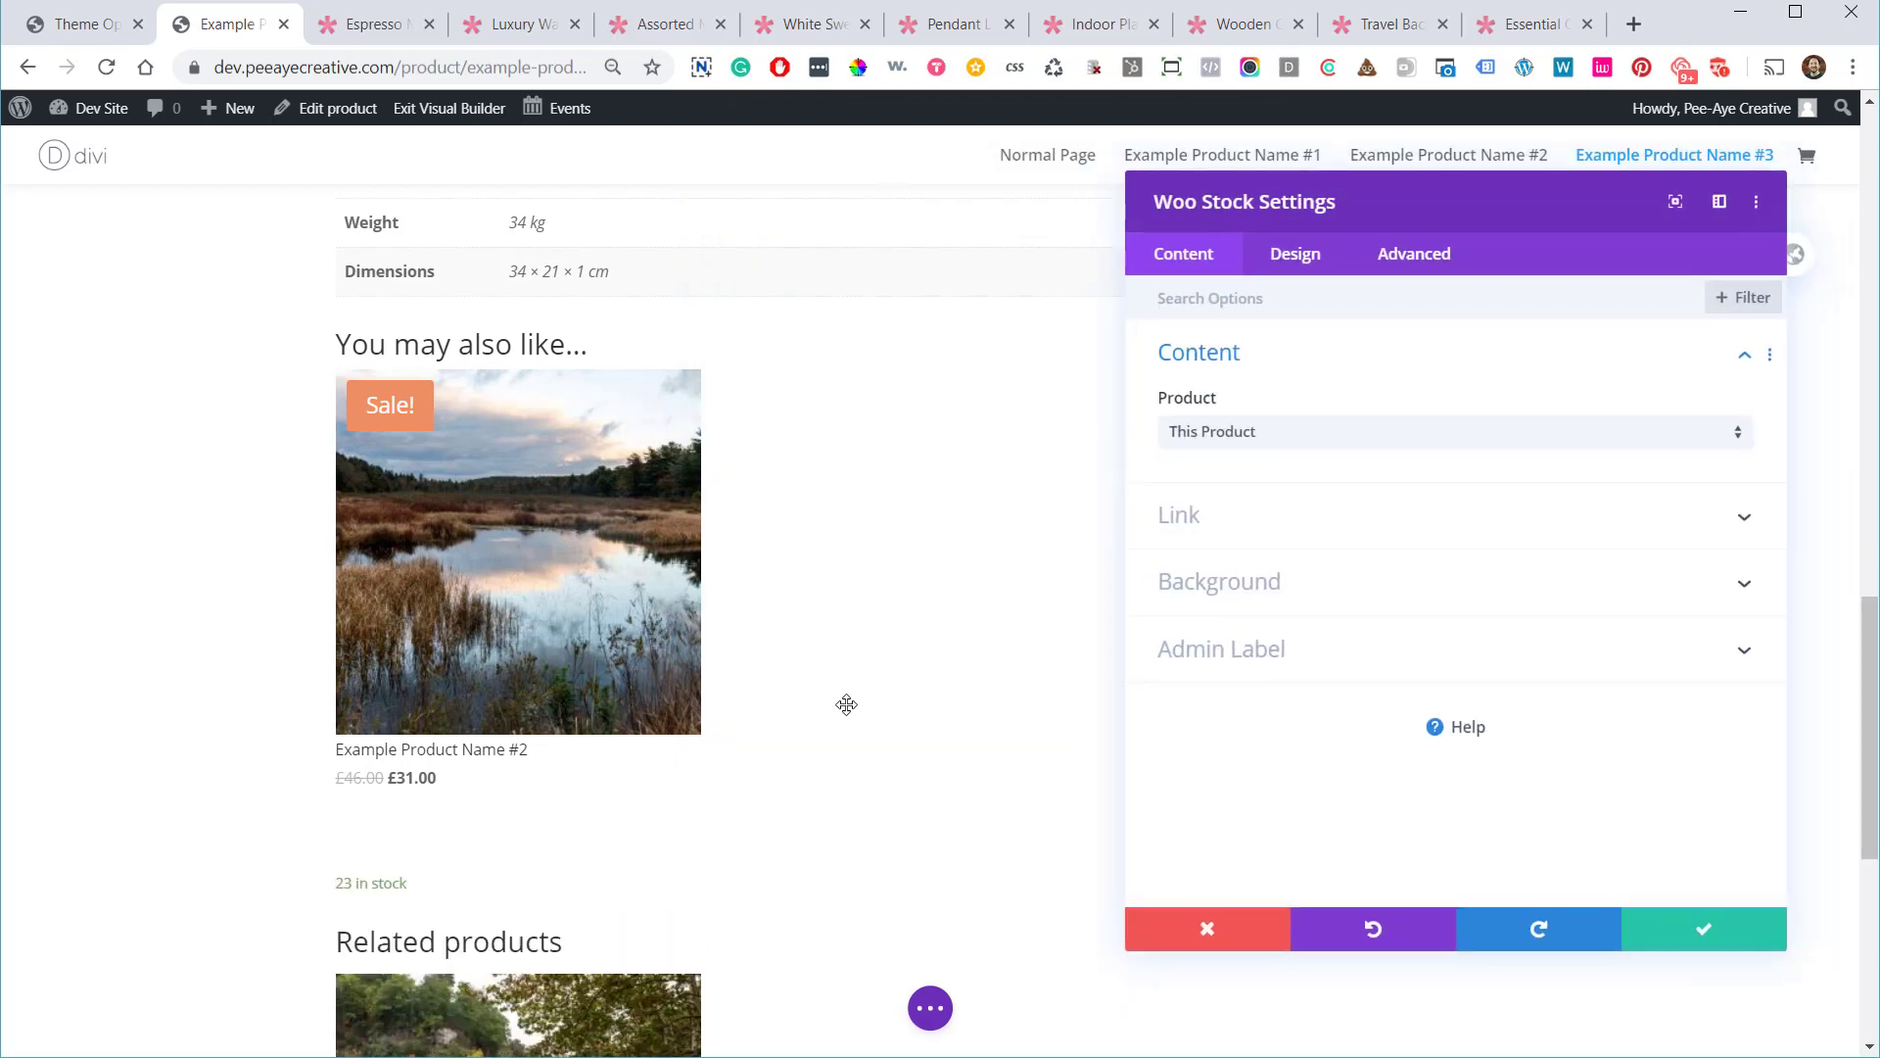
click(1665, 927)
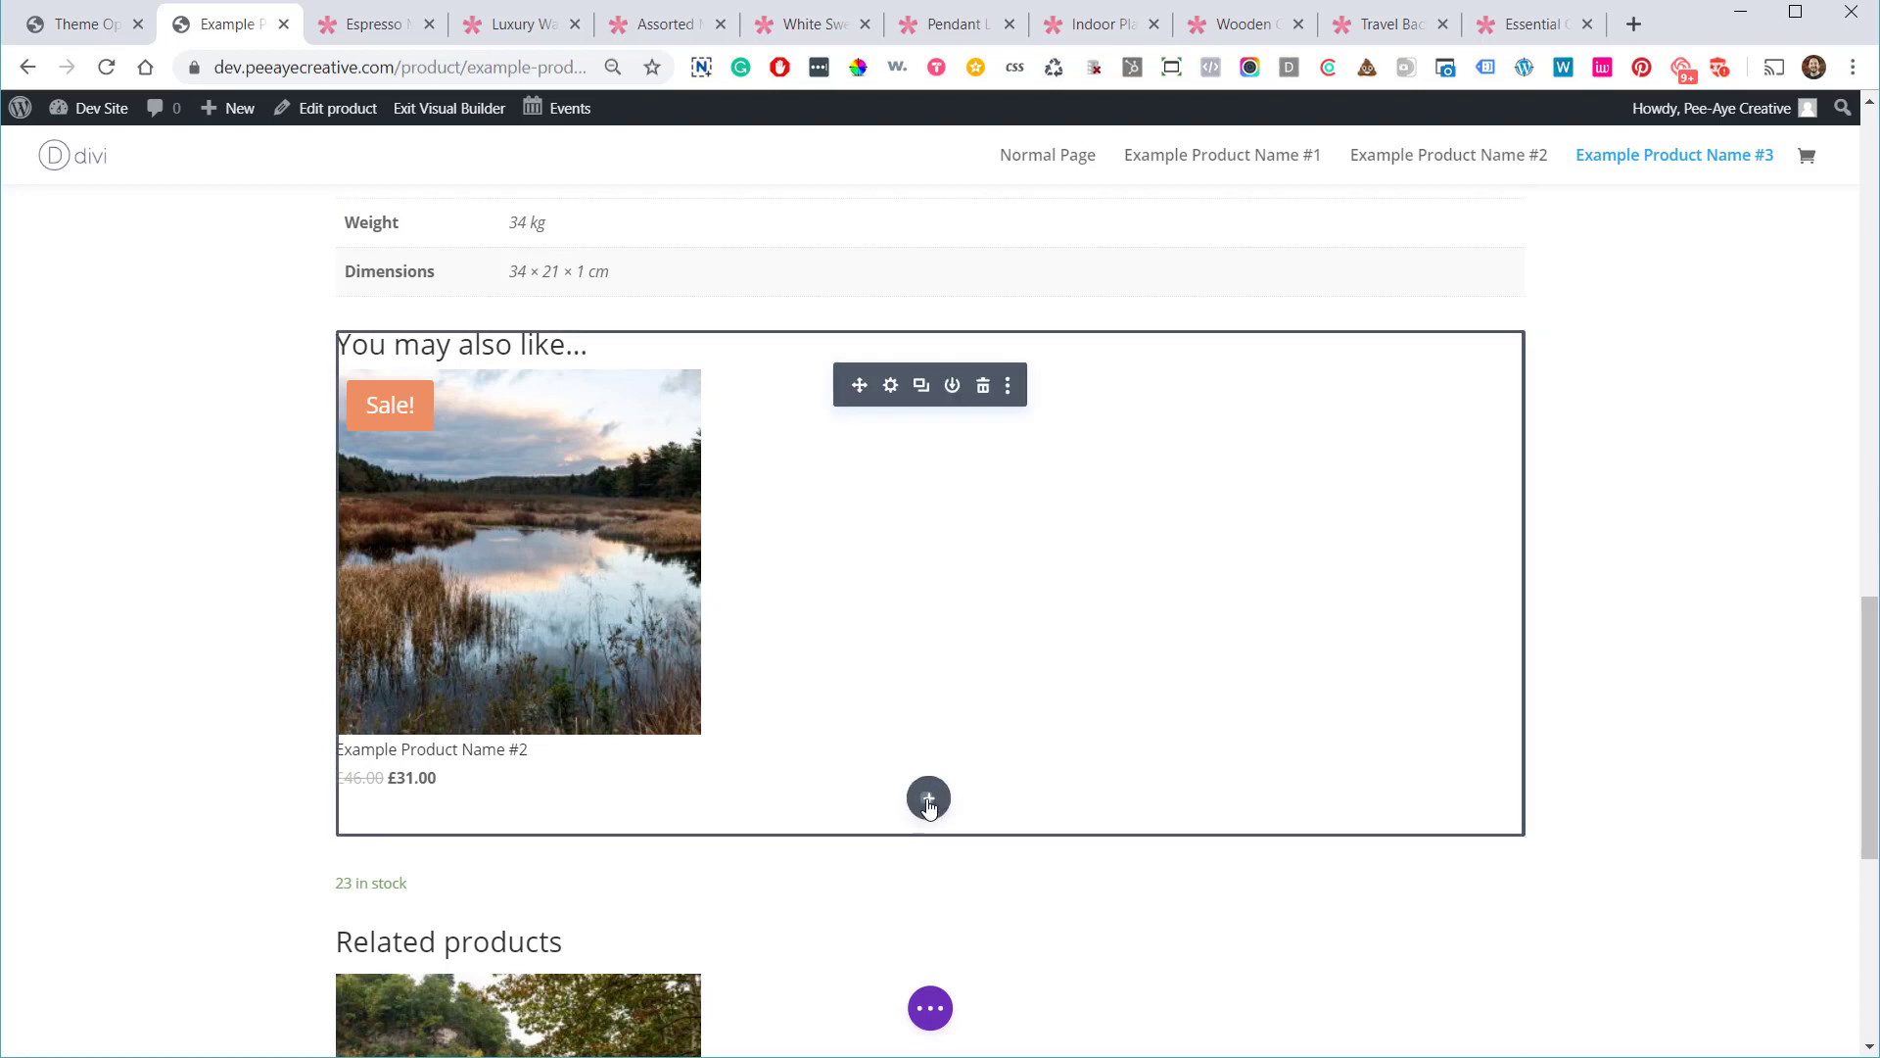
Look through the available Woo modules and insert a Woo Description module between the "You may also like..." products and the stock text
click(929, 806)
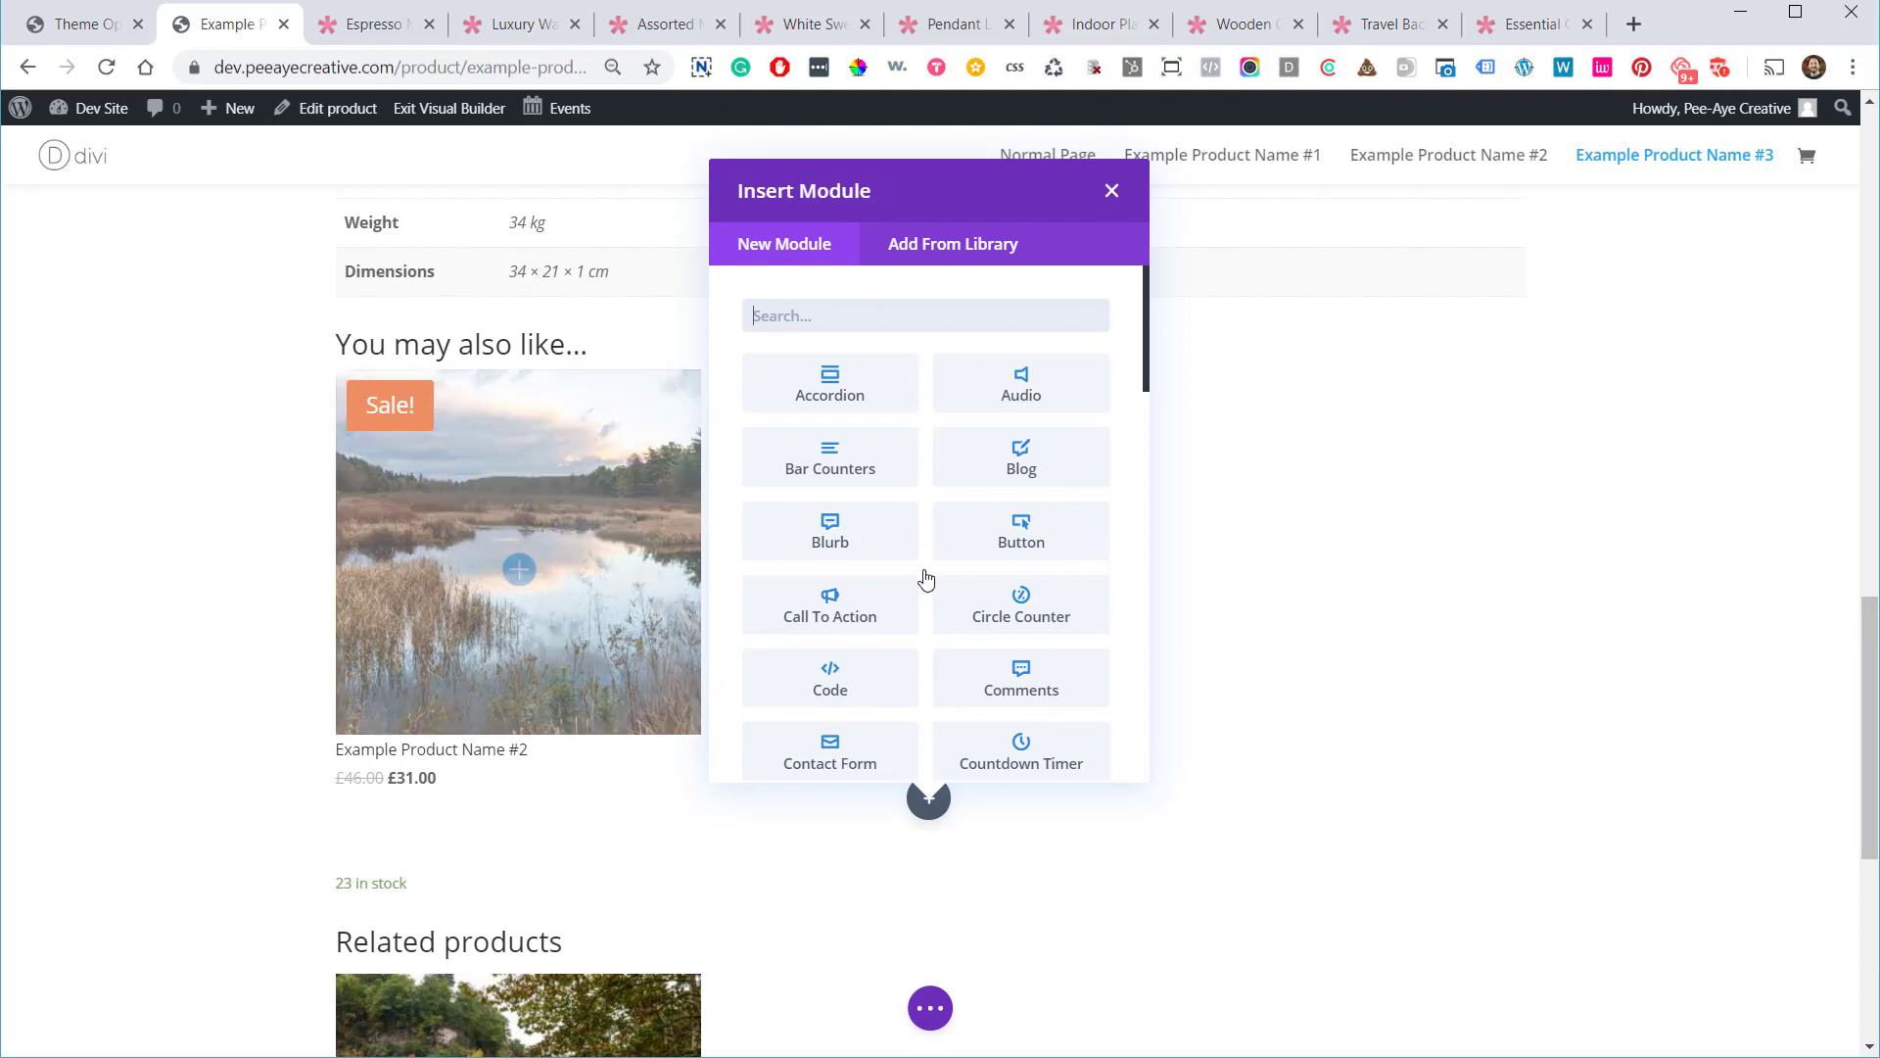
scroll(990, 612, down, 15)
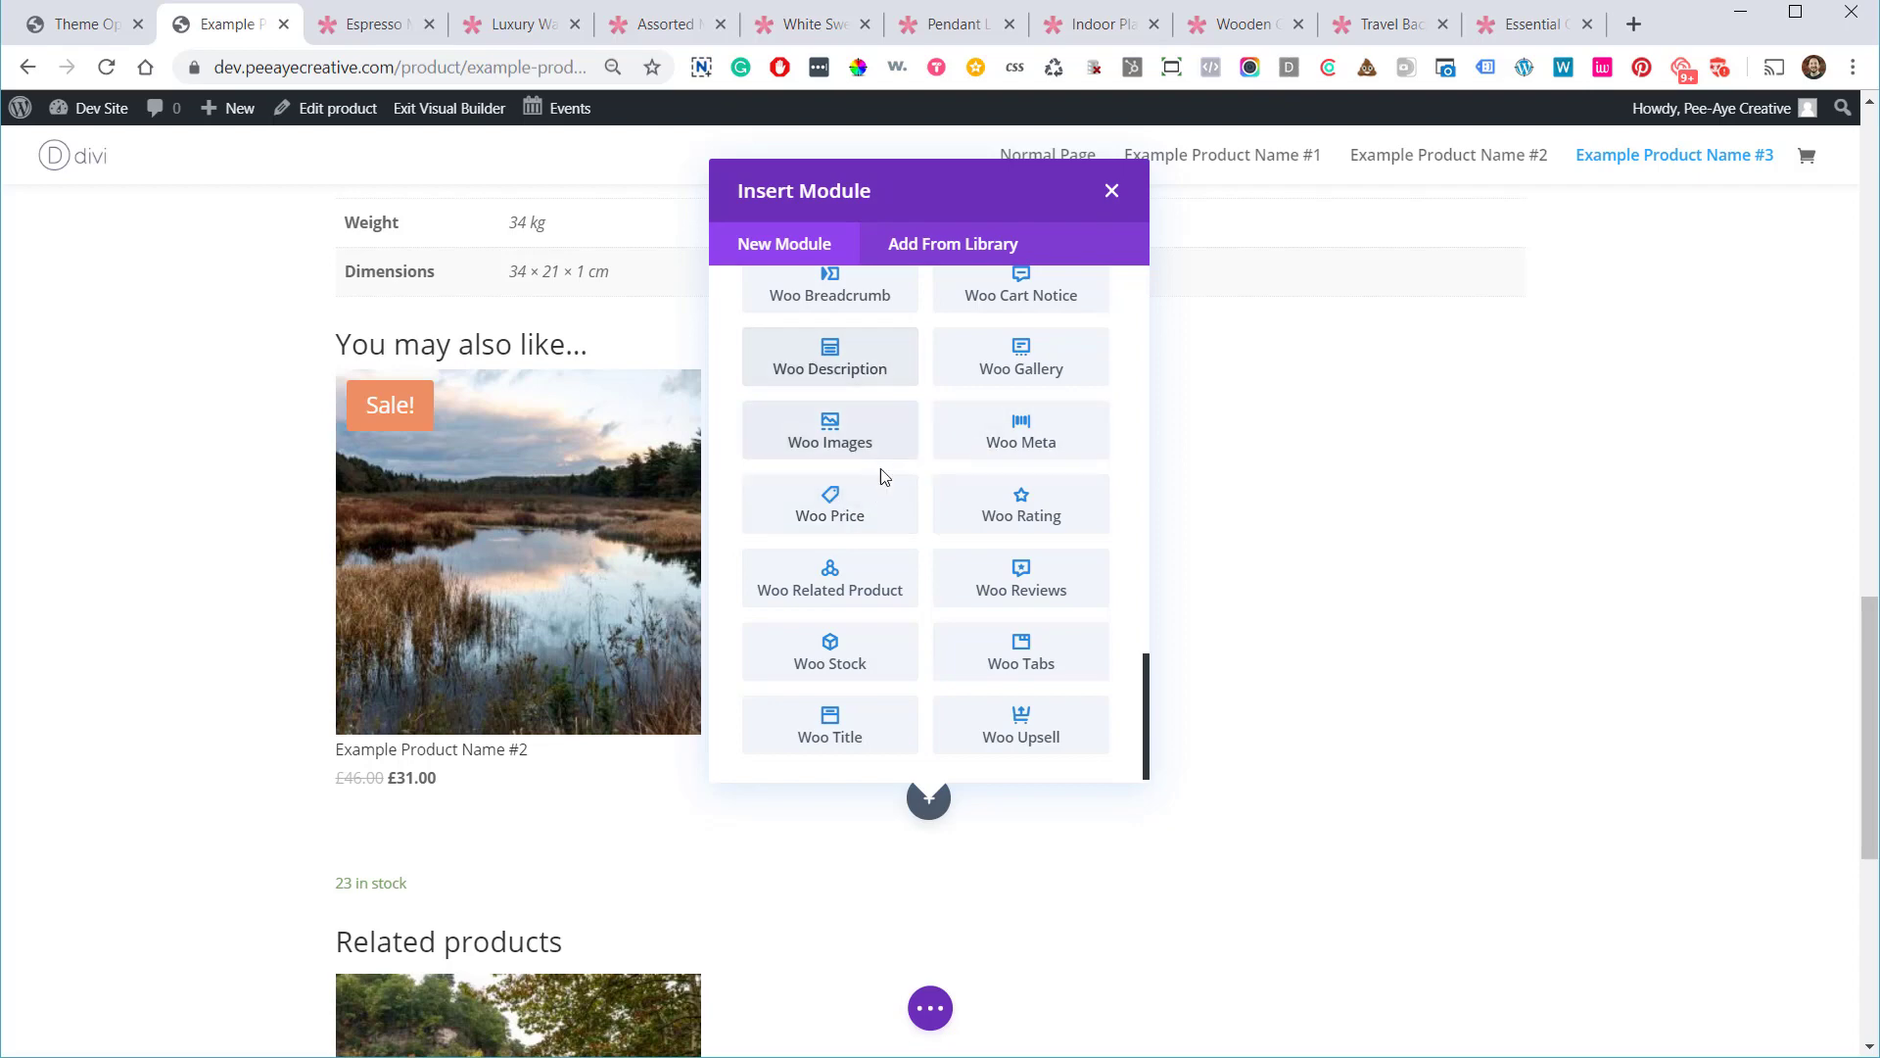
scroll(871, 480, up, 2)
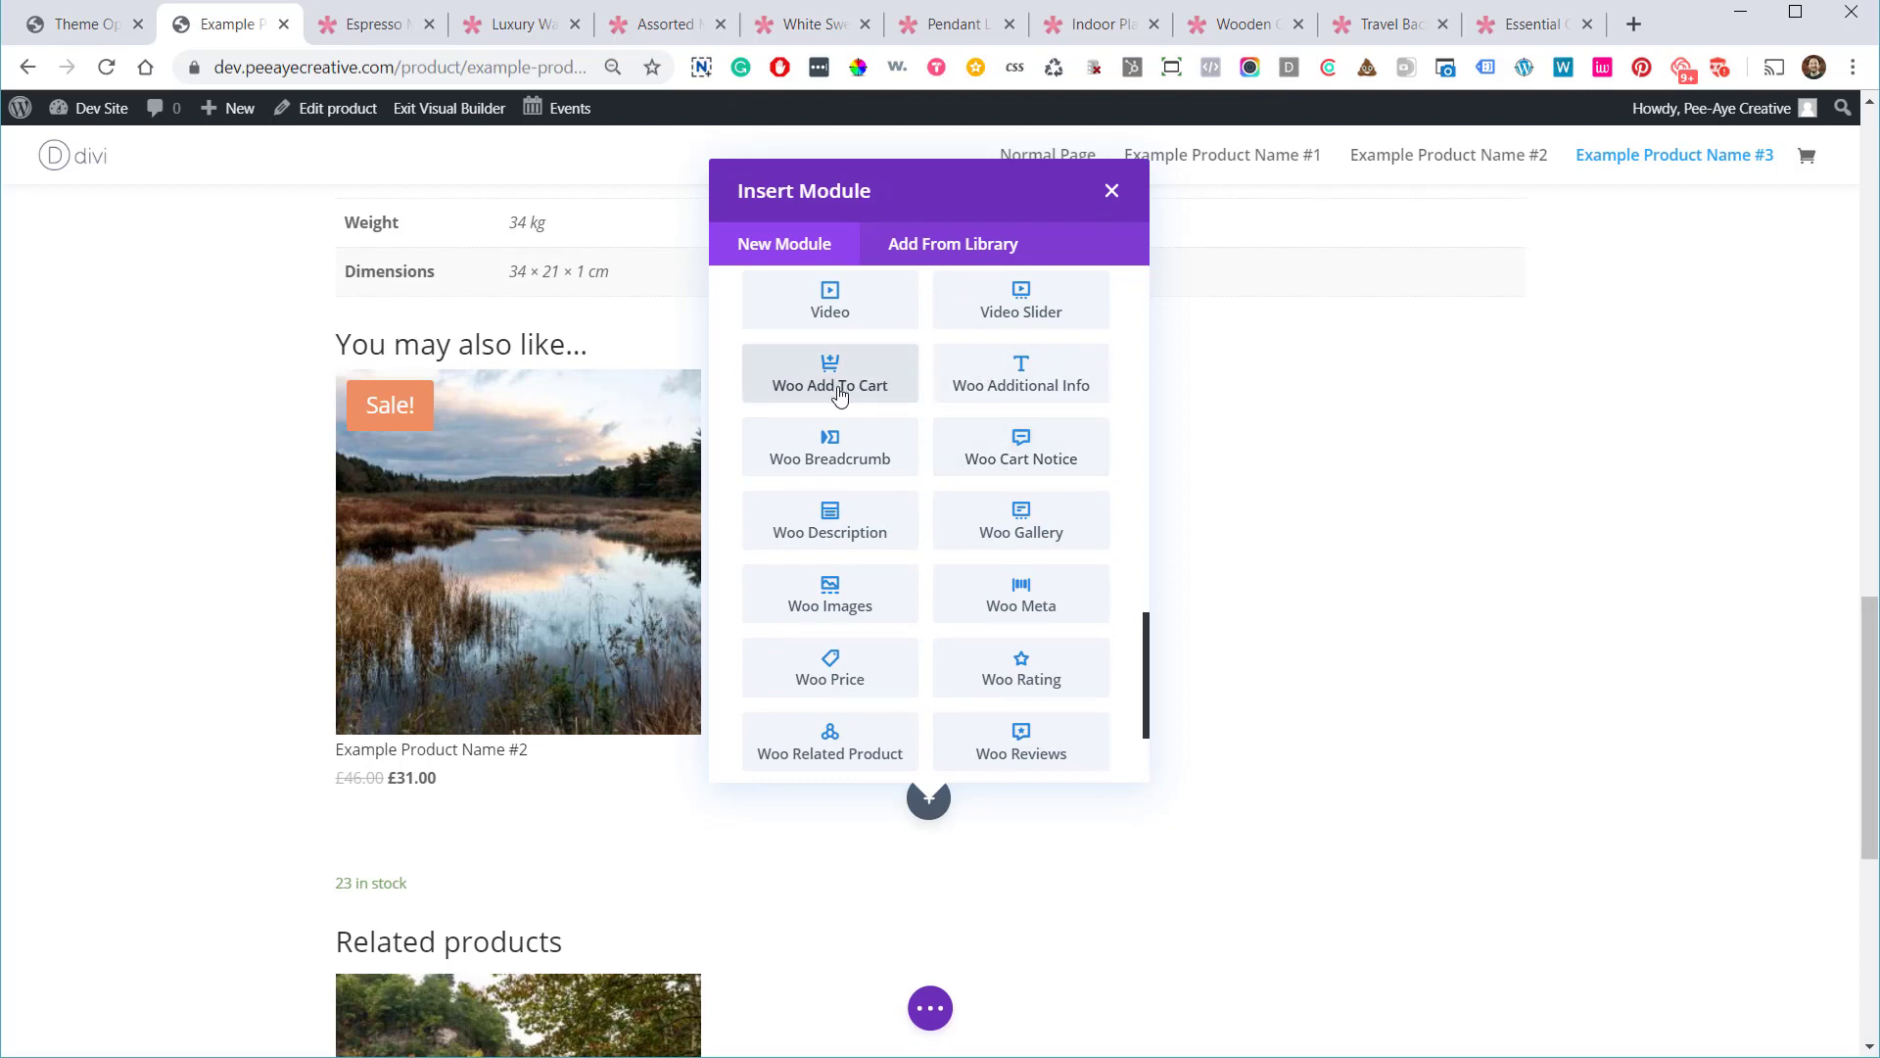
scroll(839, 392, down, 2)
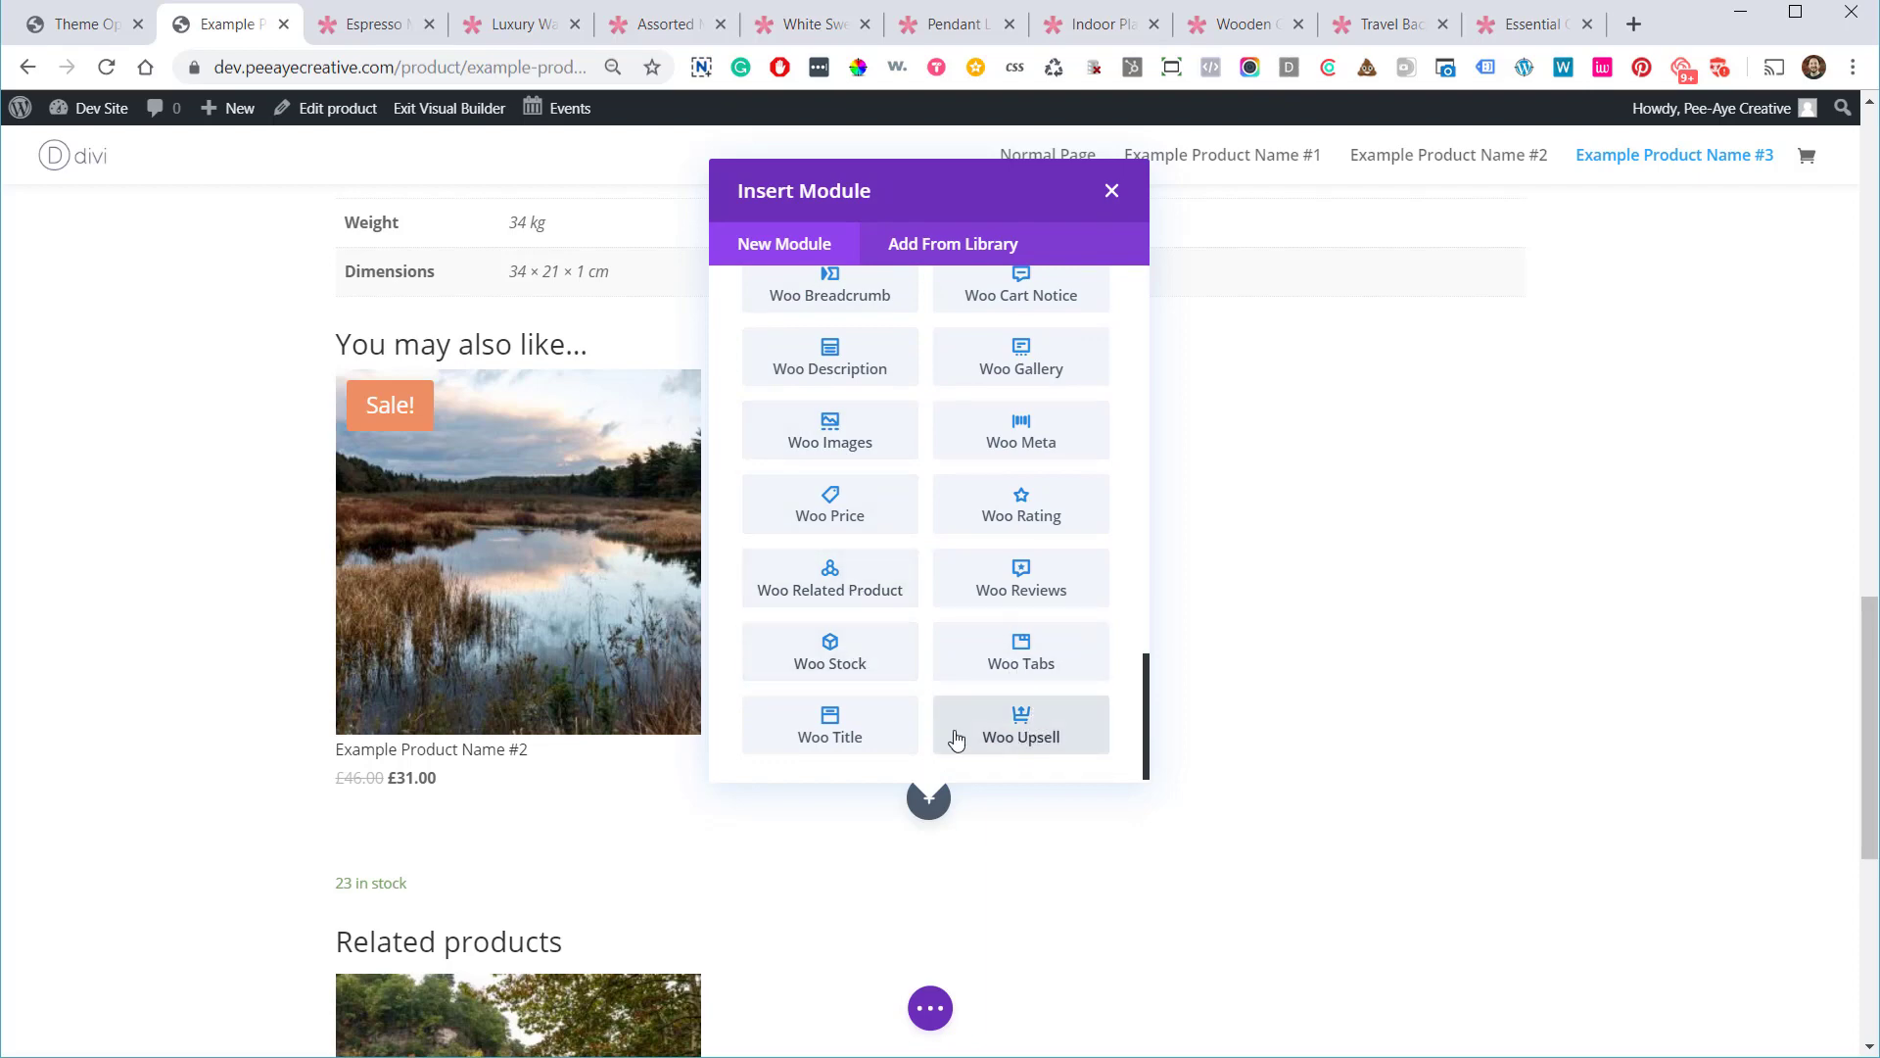
scroll(833, 691, up, 4)
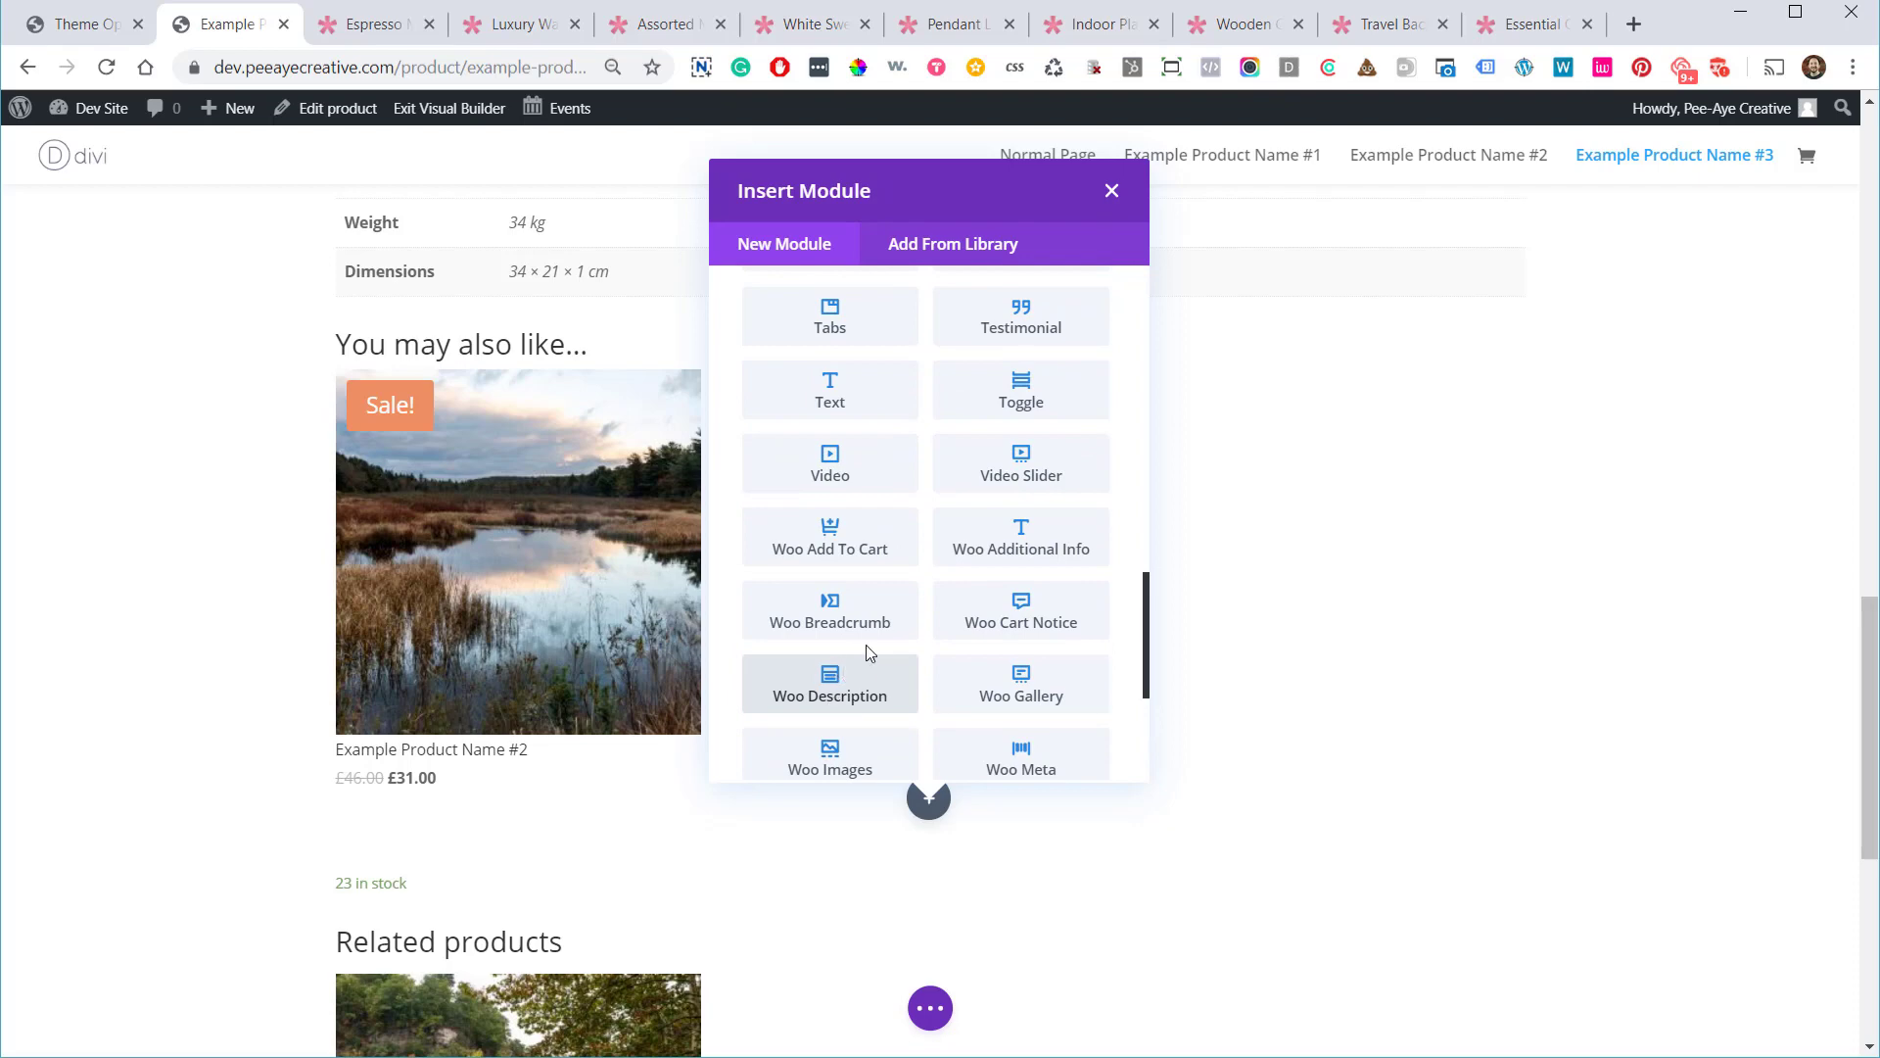
scroll(857, 545, down, 4)
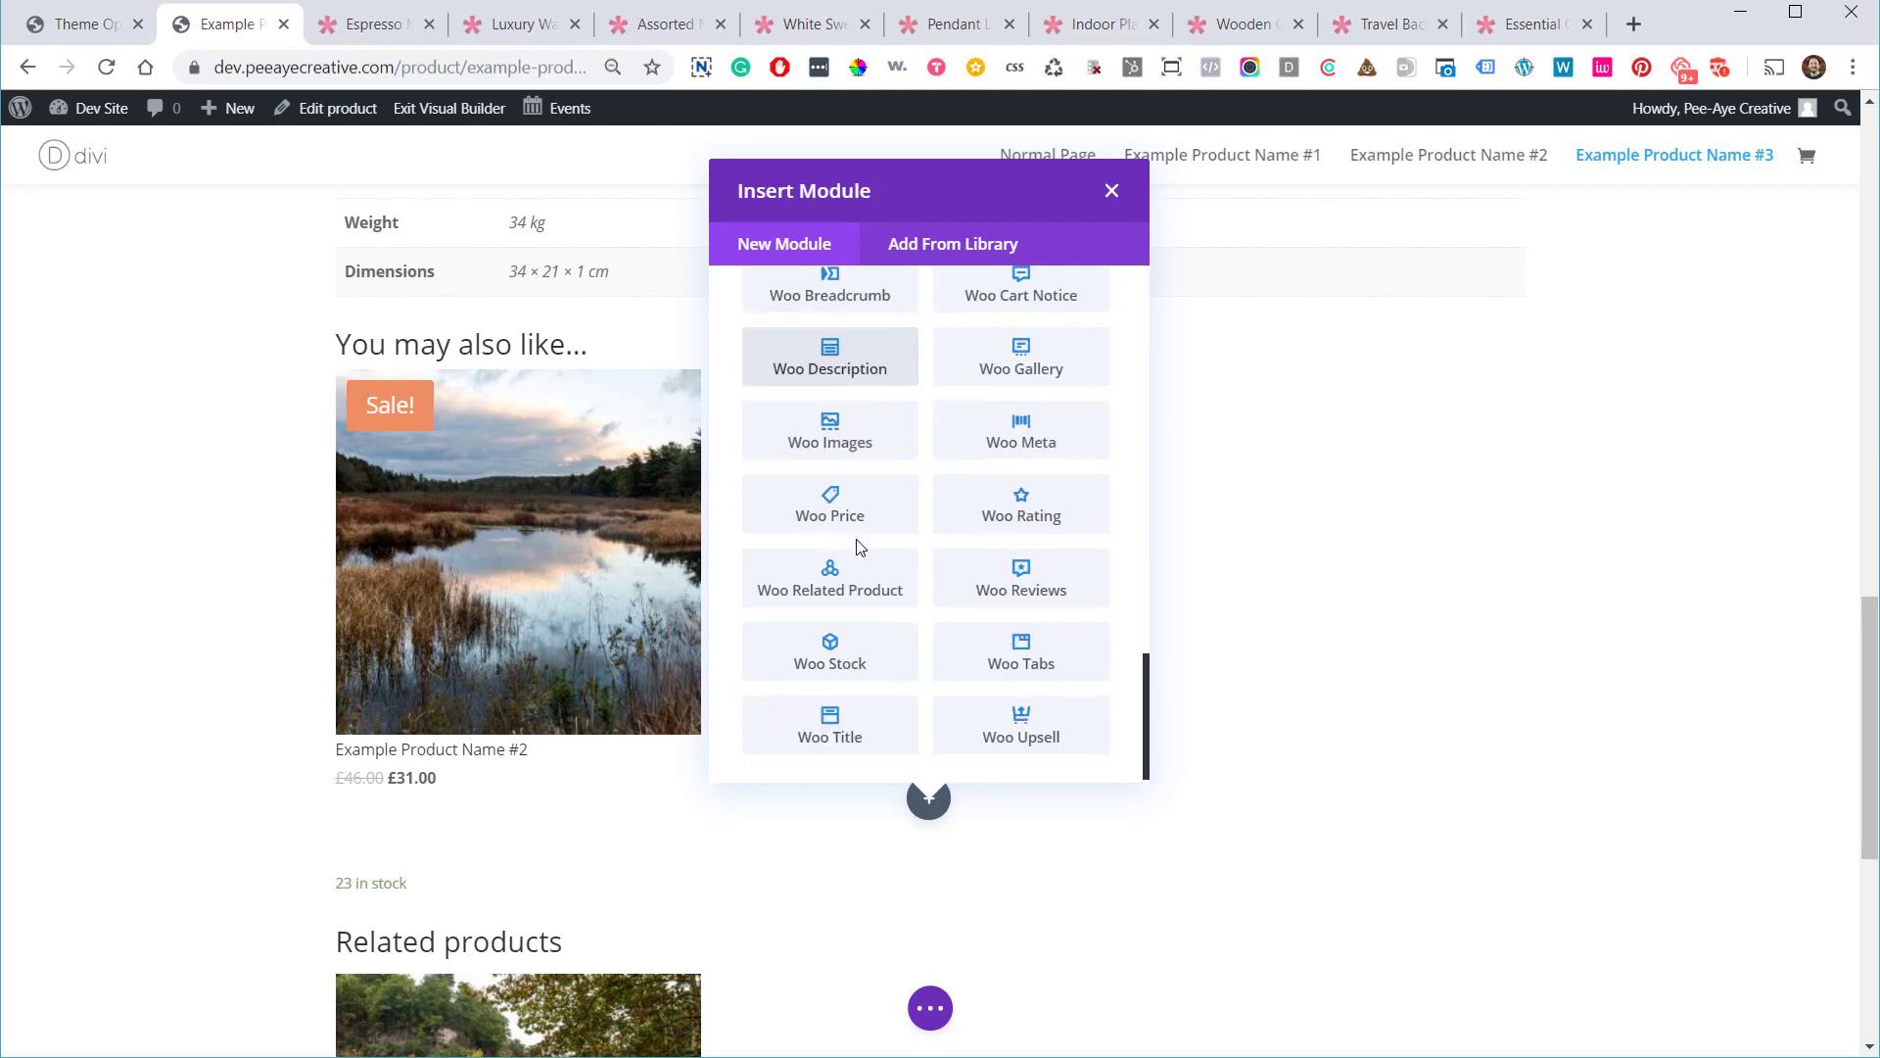
click(824, 363)
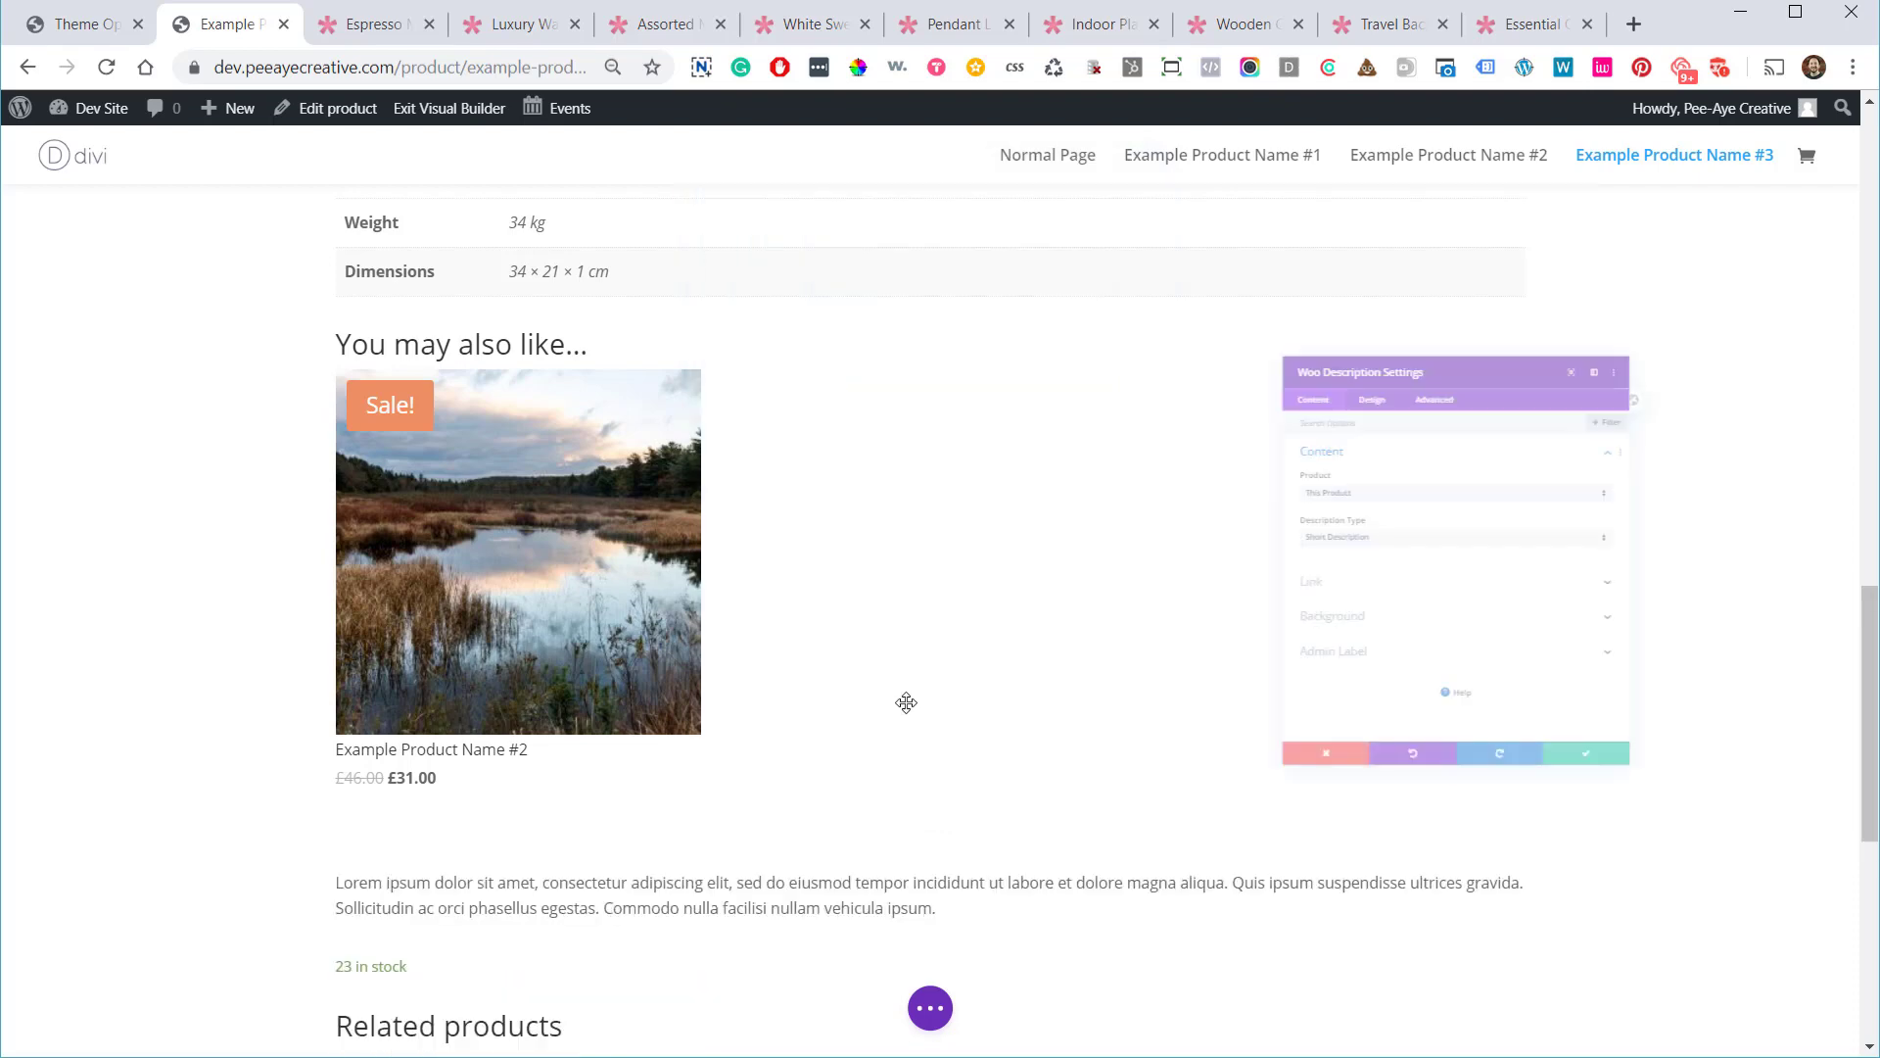
Set the Woo Description module's Description Type to Description, look over the text on the page and save the module
click(1232, 534)
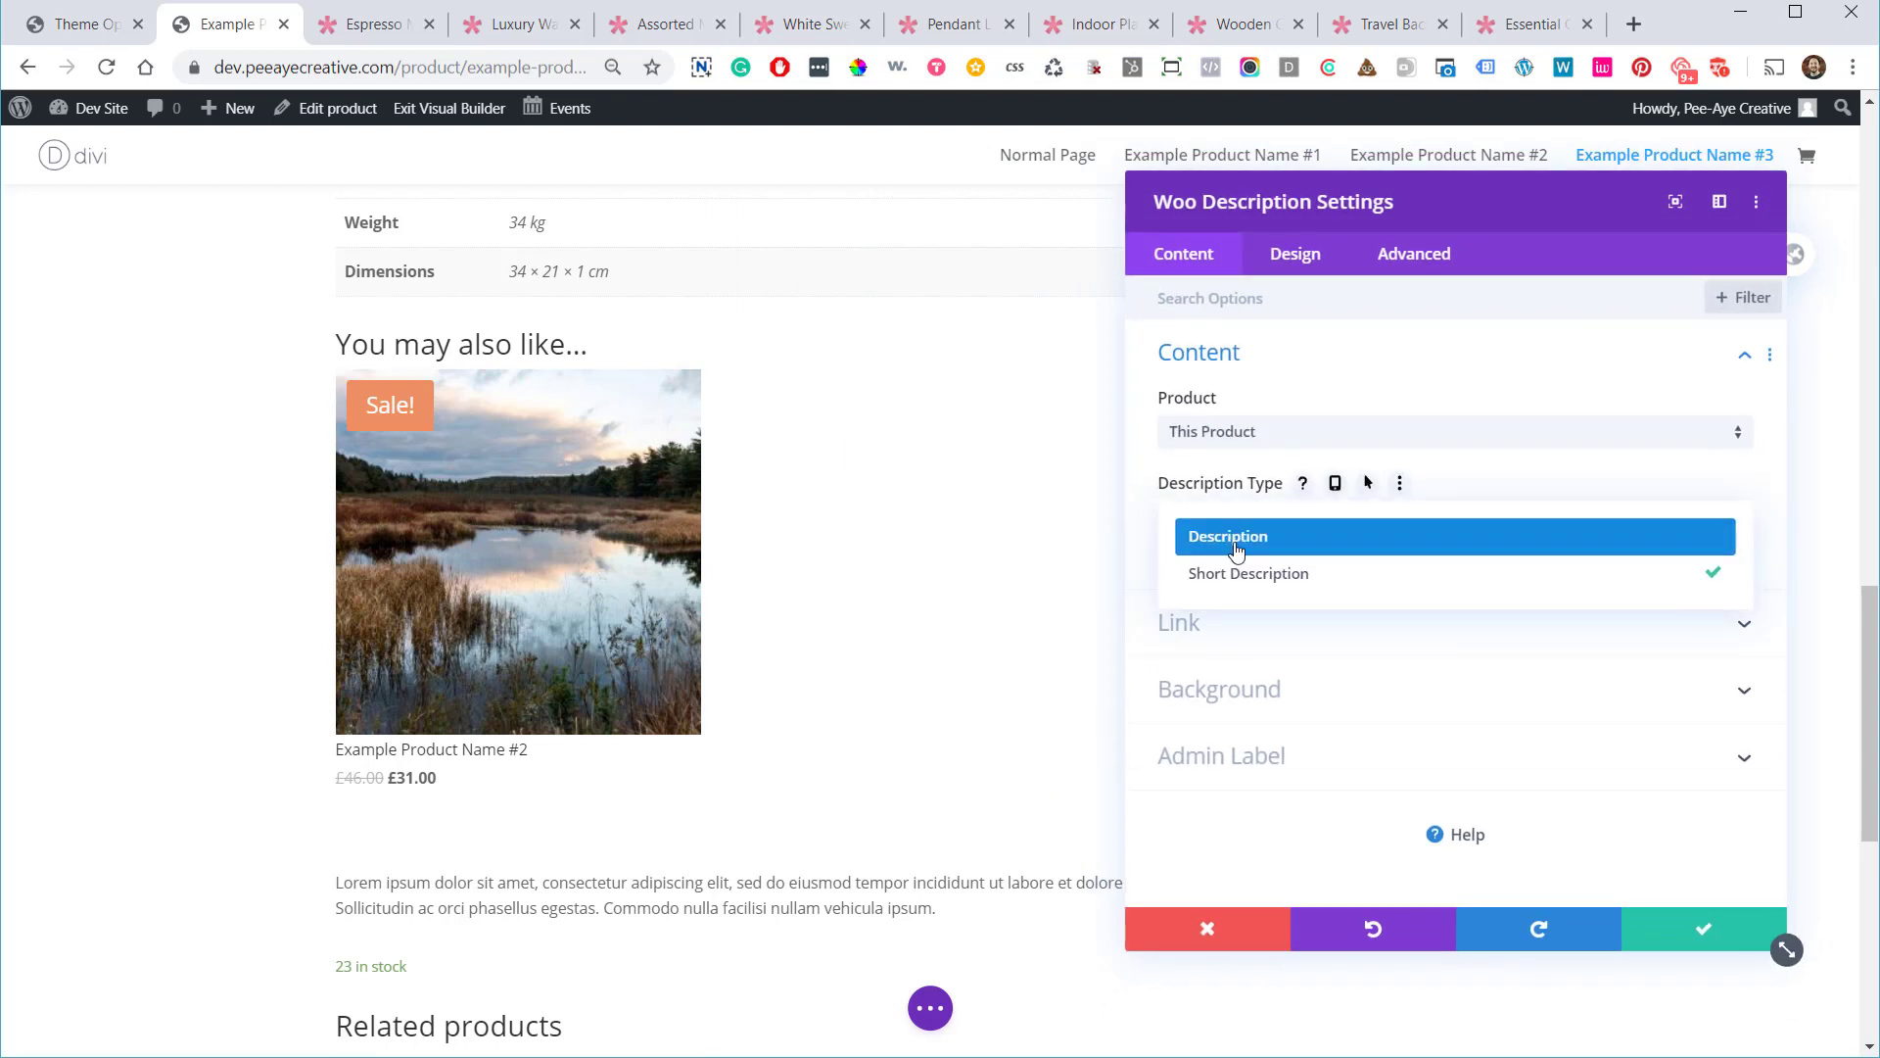
click(1244, 592)
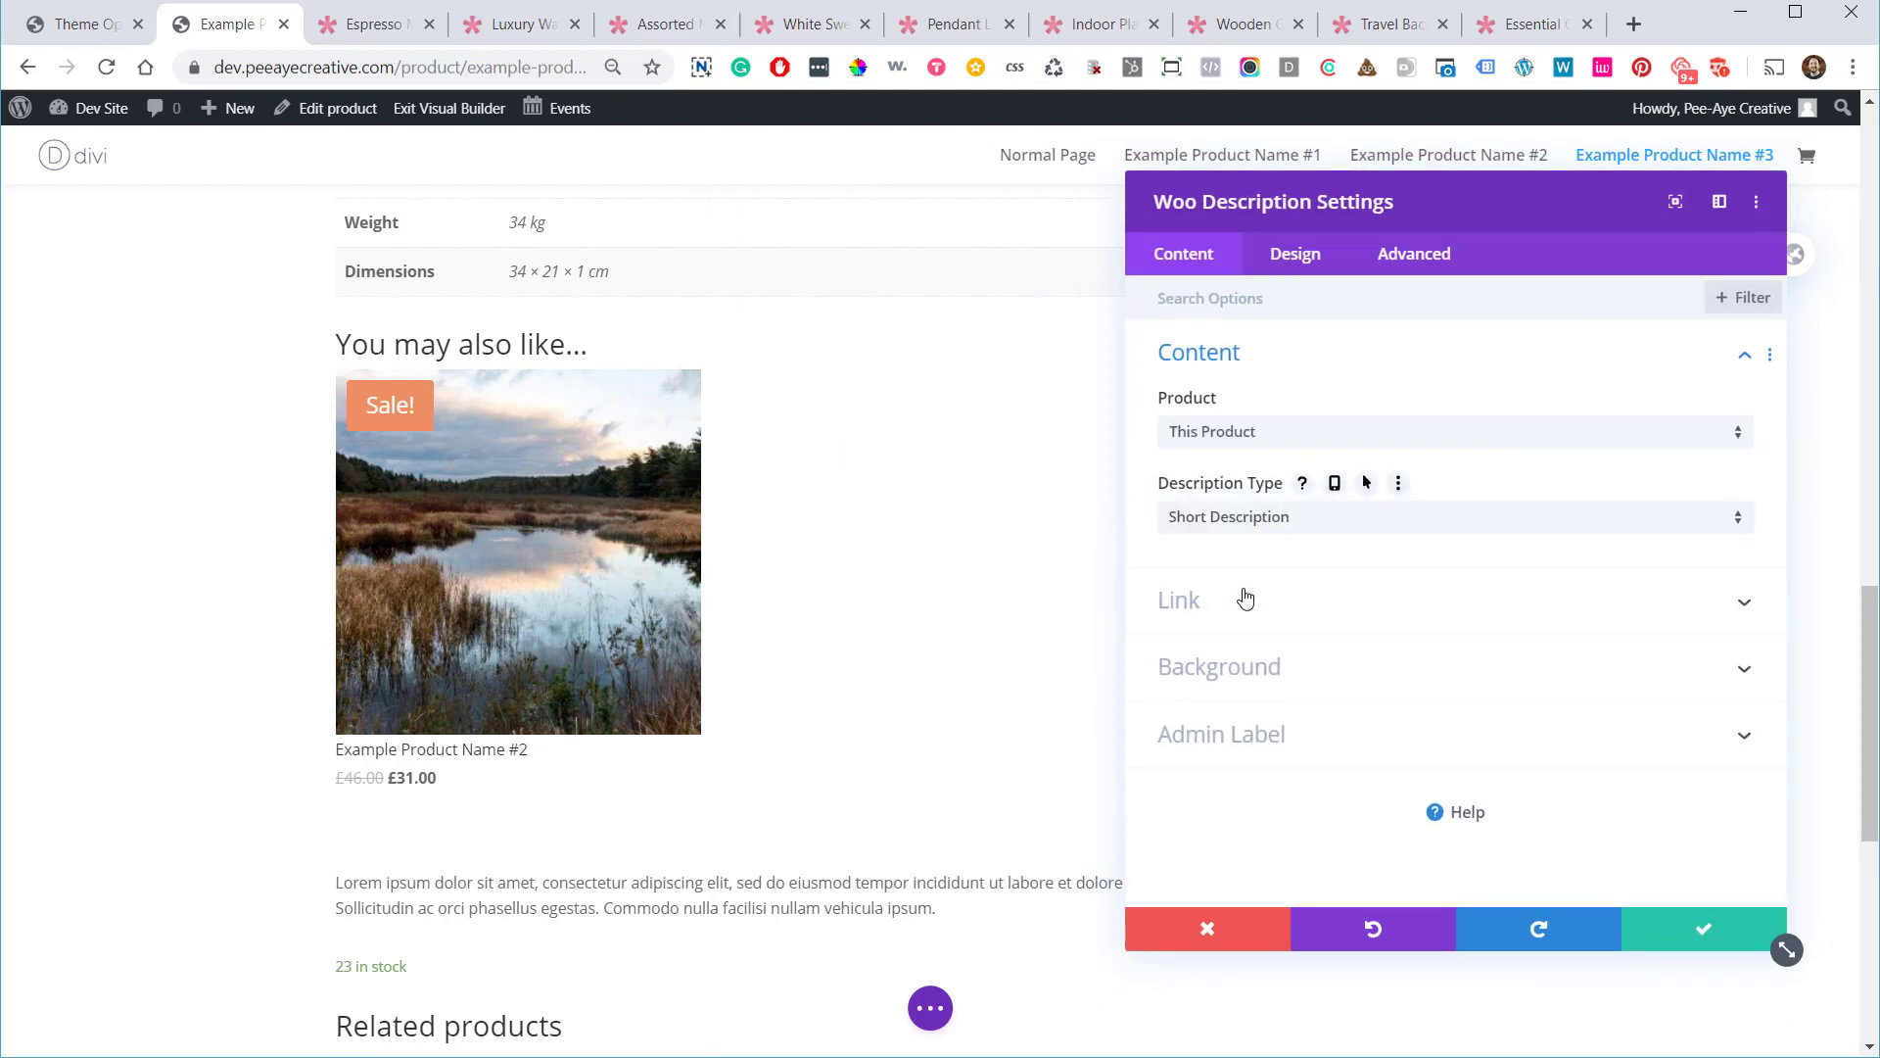
click(1218, 517)
click(1241, 537)
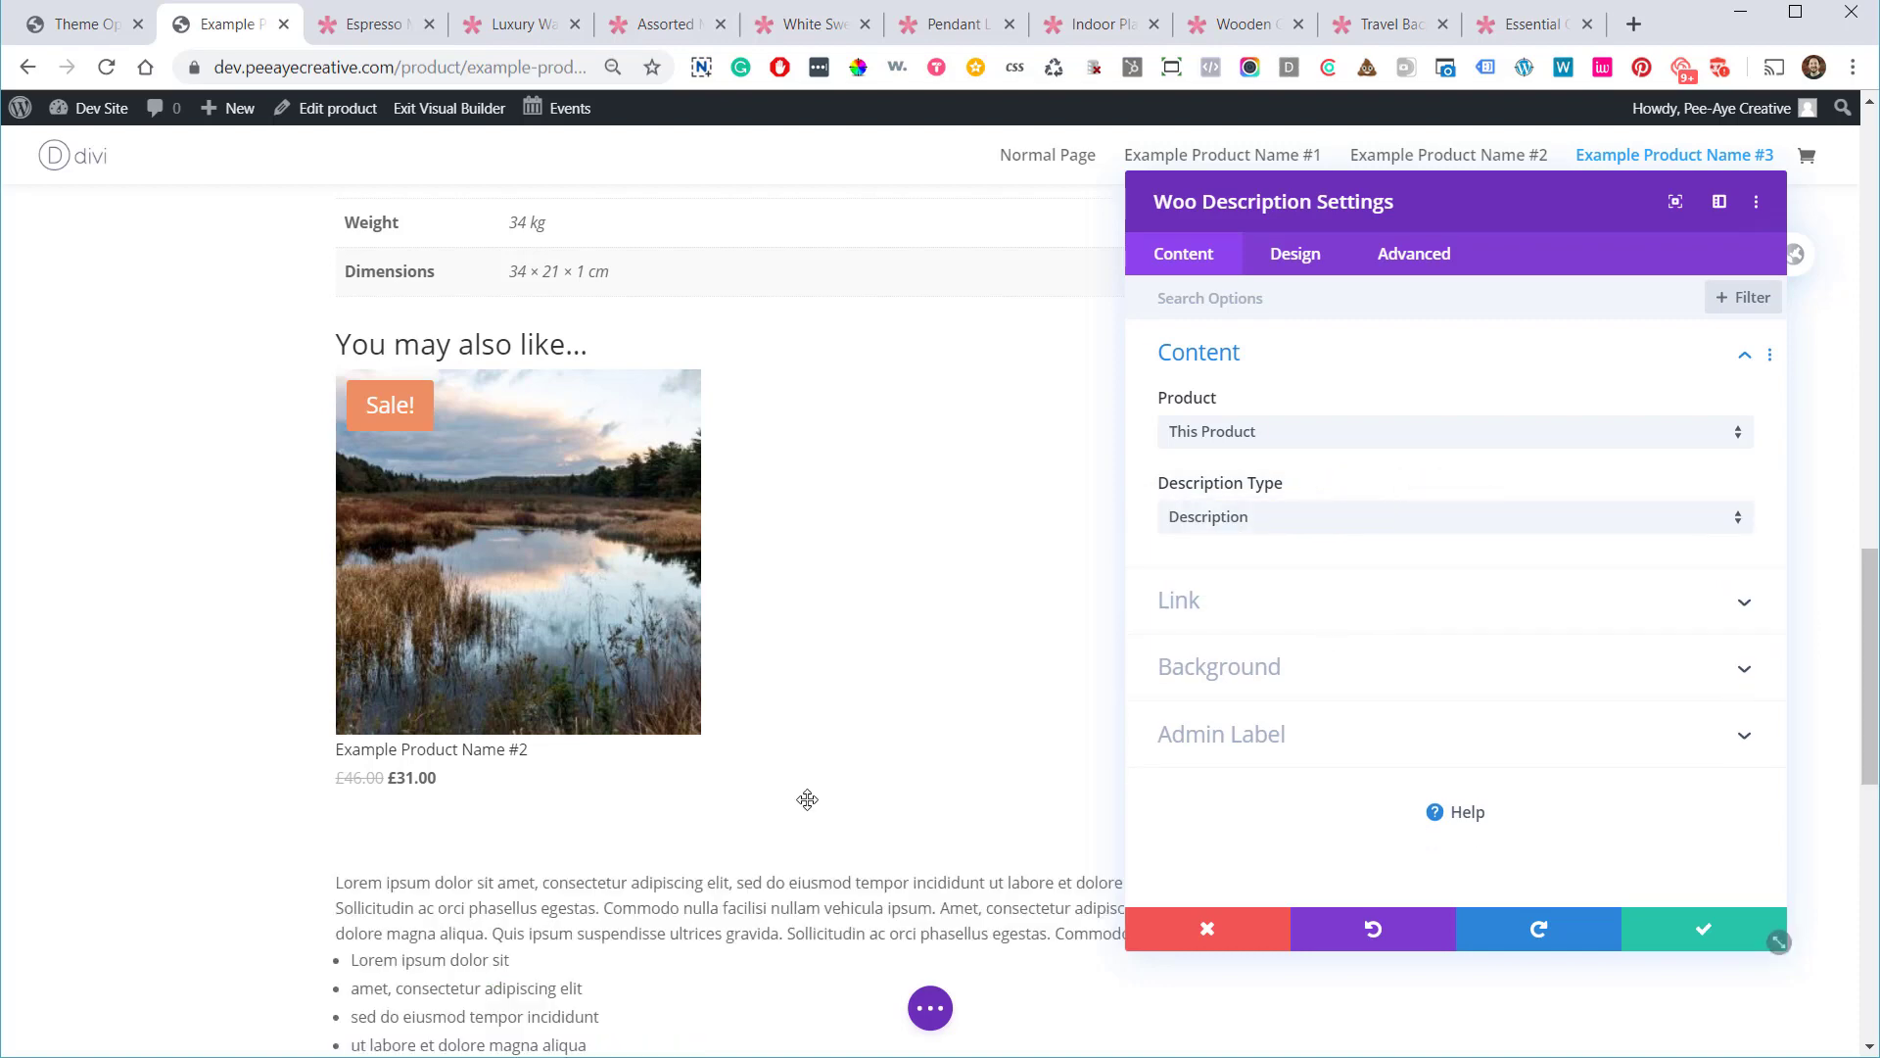
scroll(794, 808, down, 5)
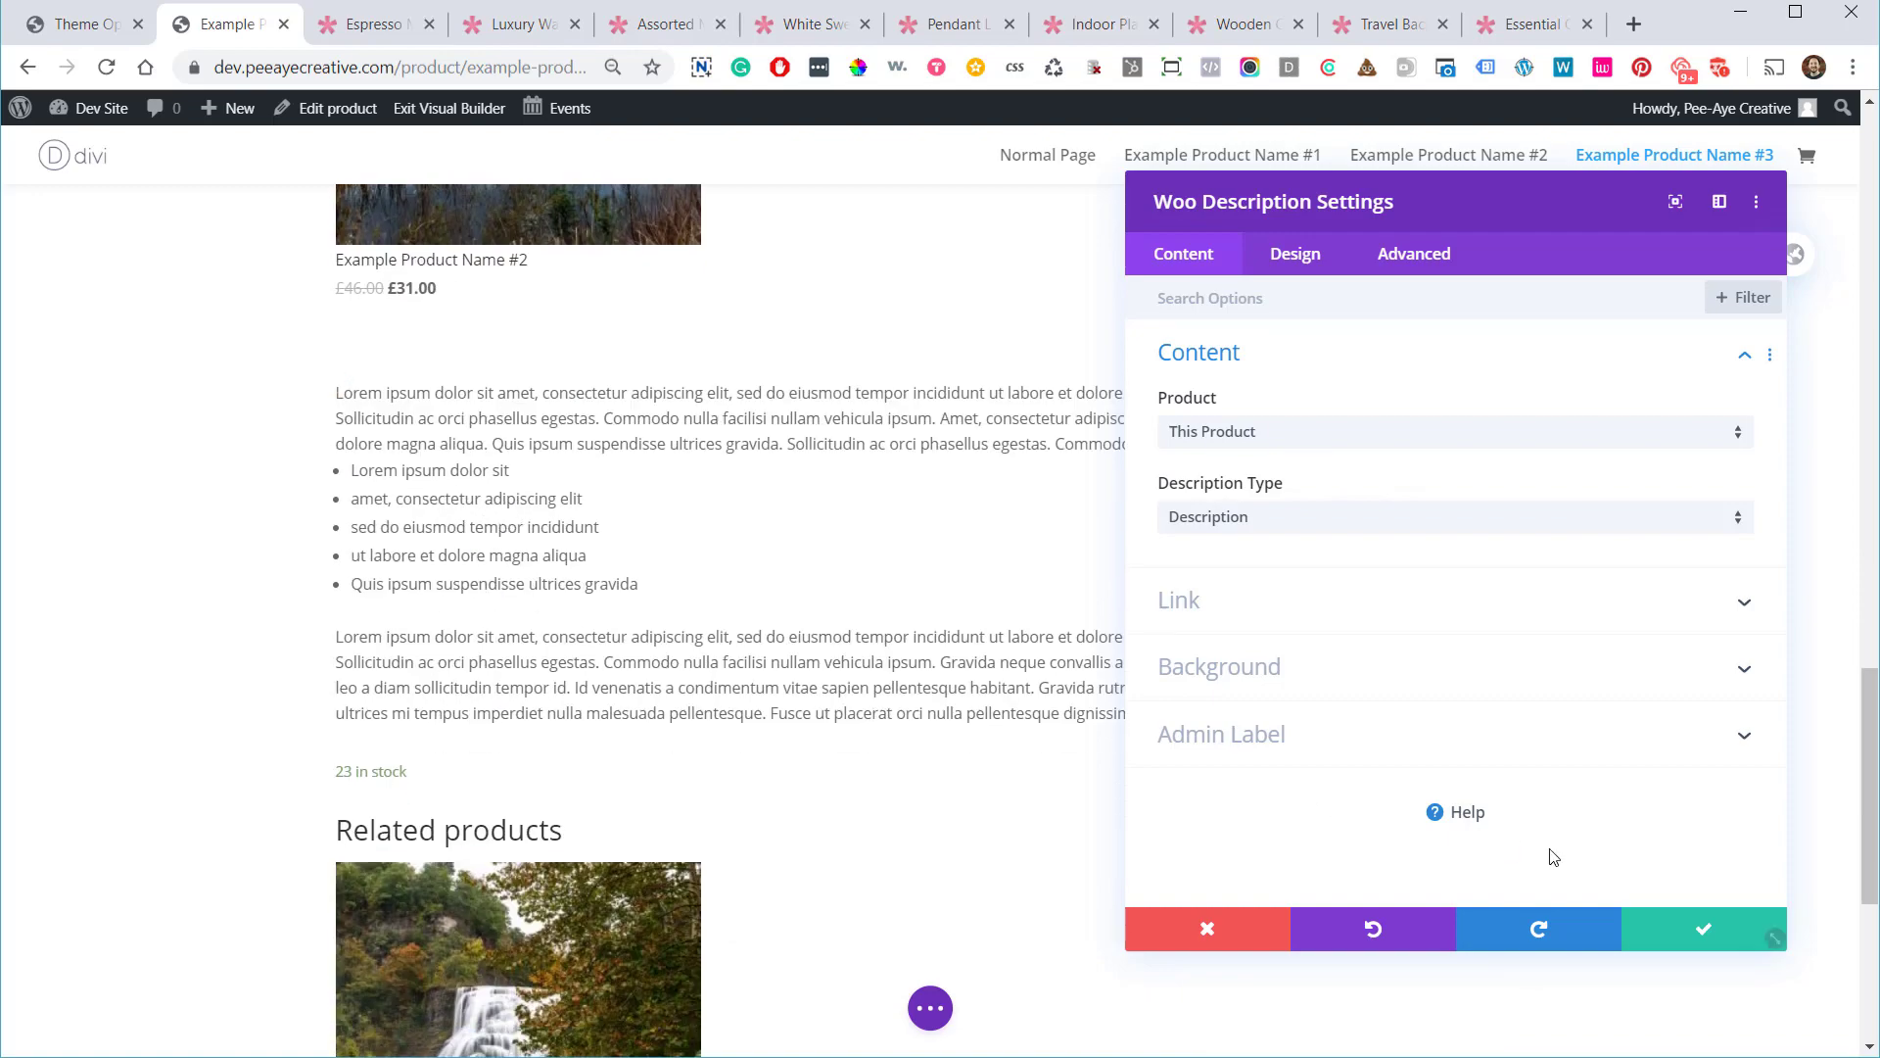
click(1704, 928)
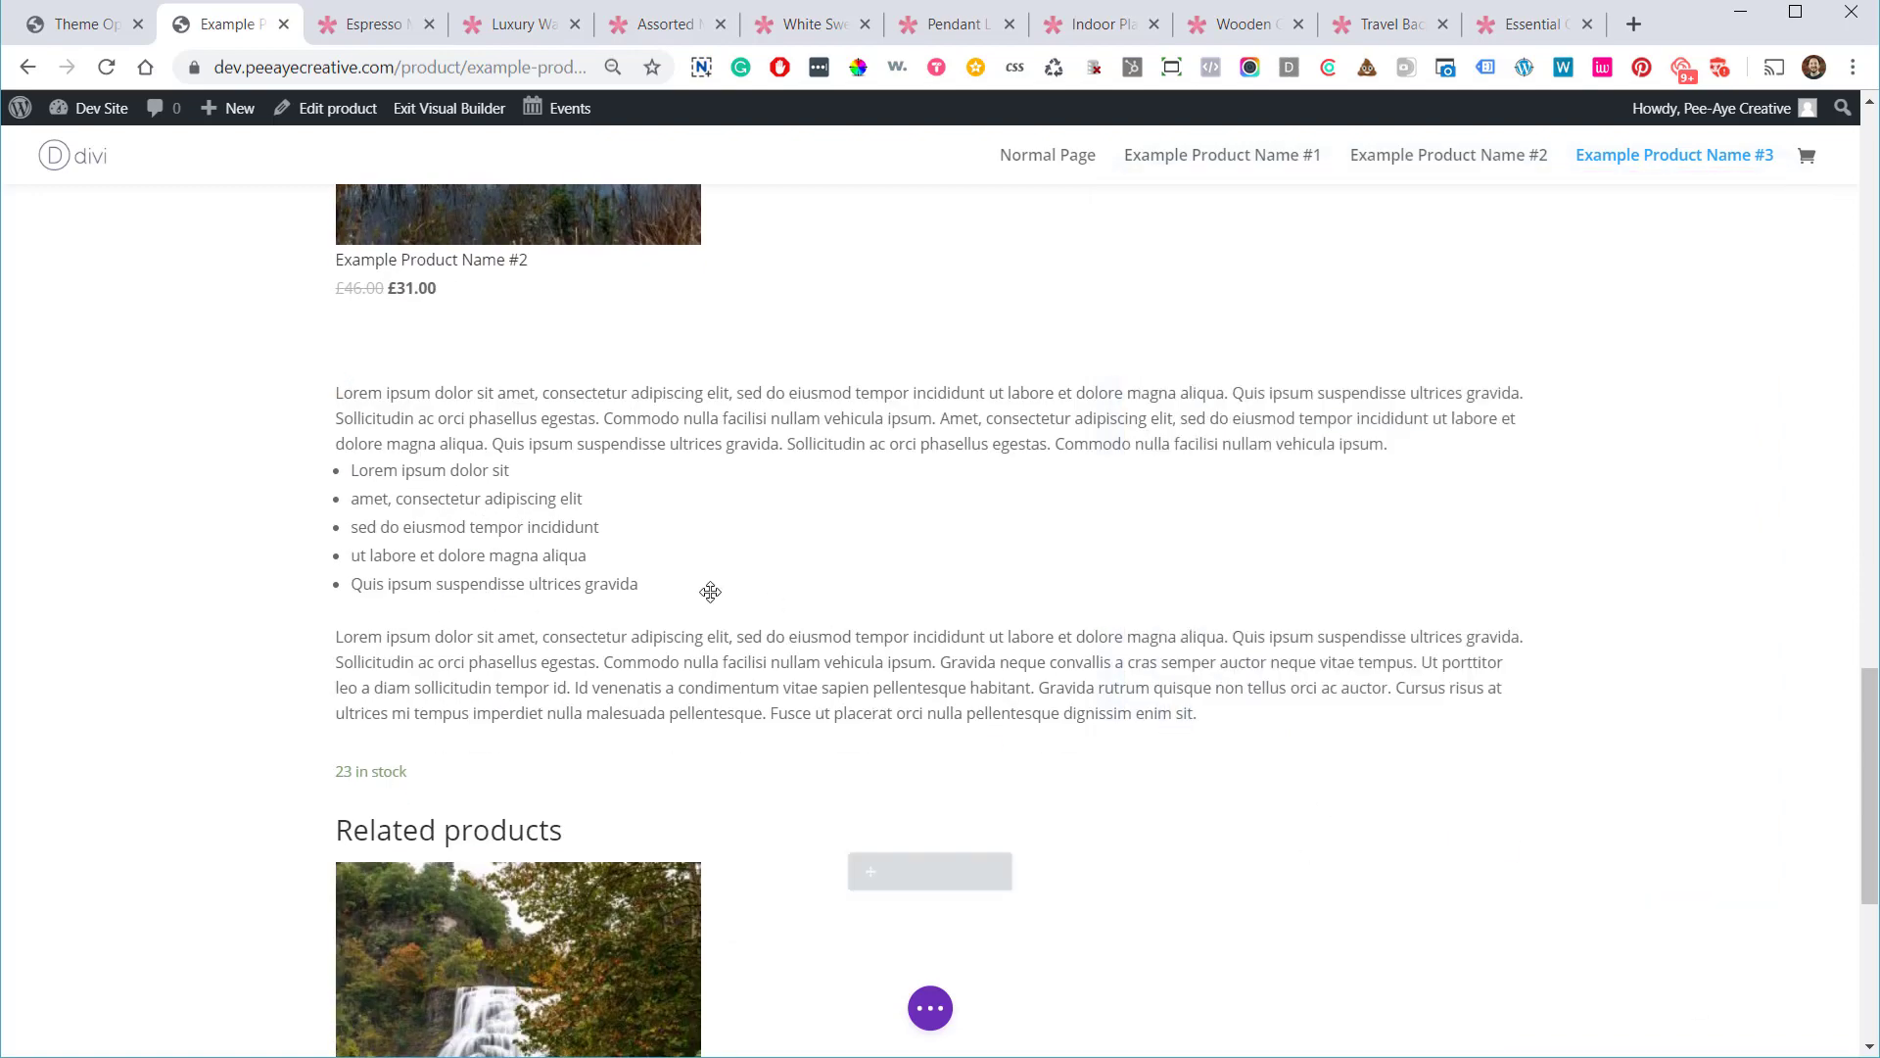
Save the layout of the Example Product Name #3 page
scroll(712, 603, up, 10)
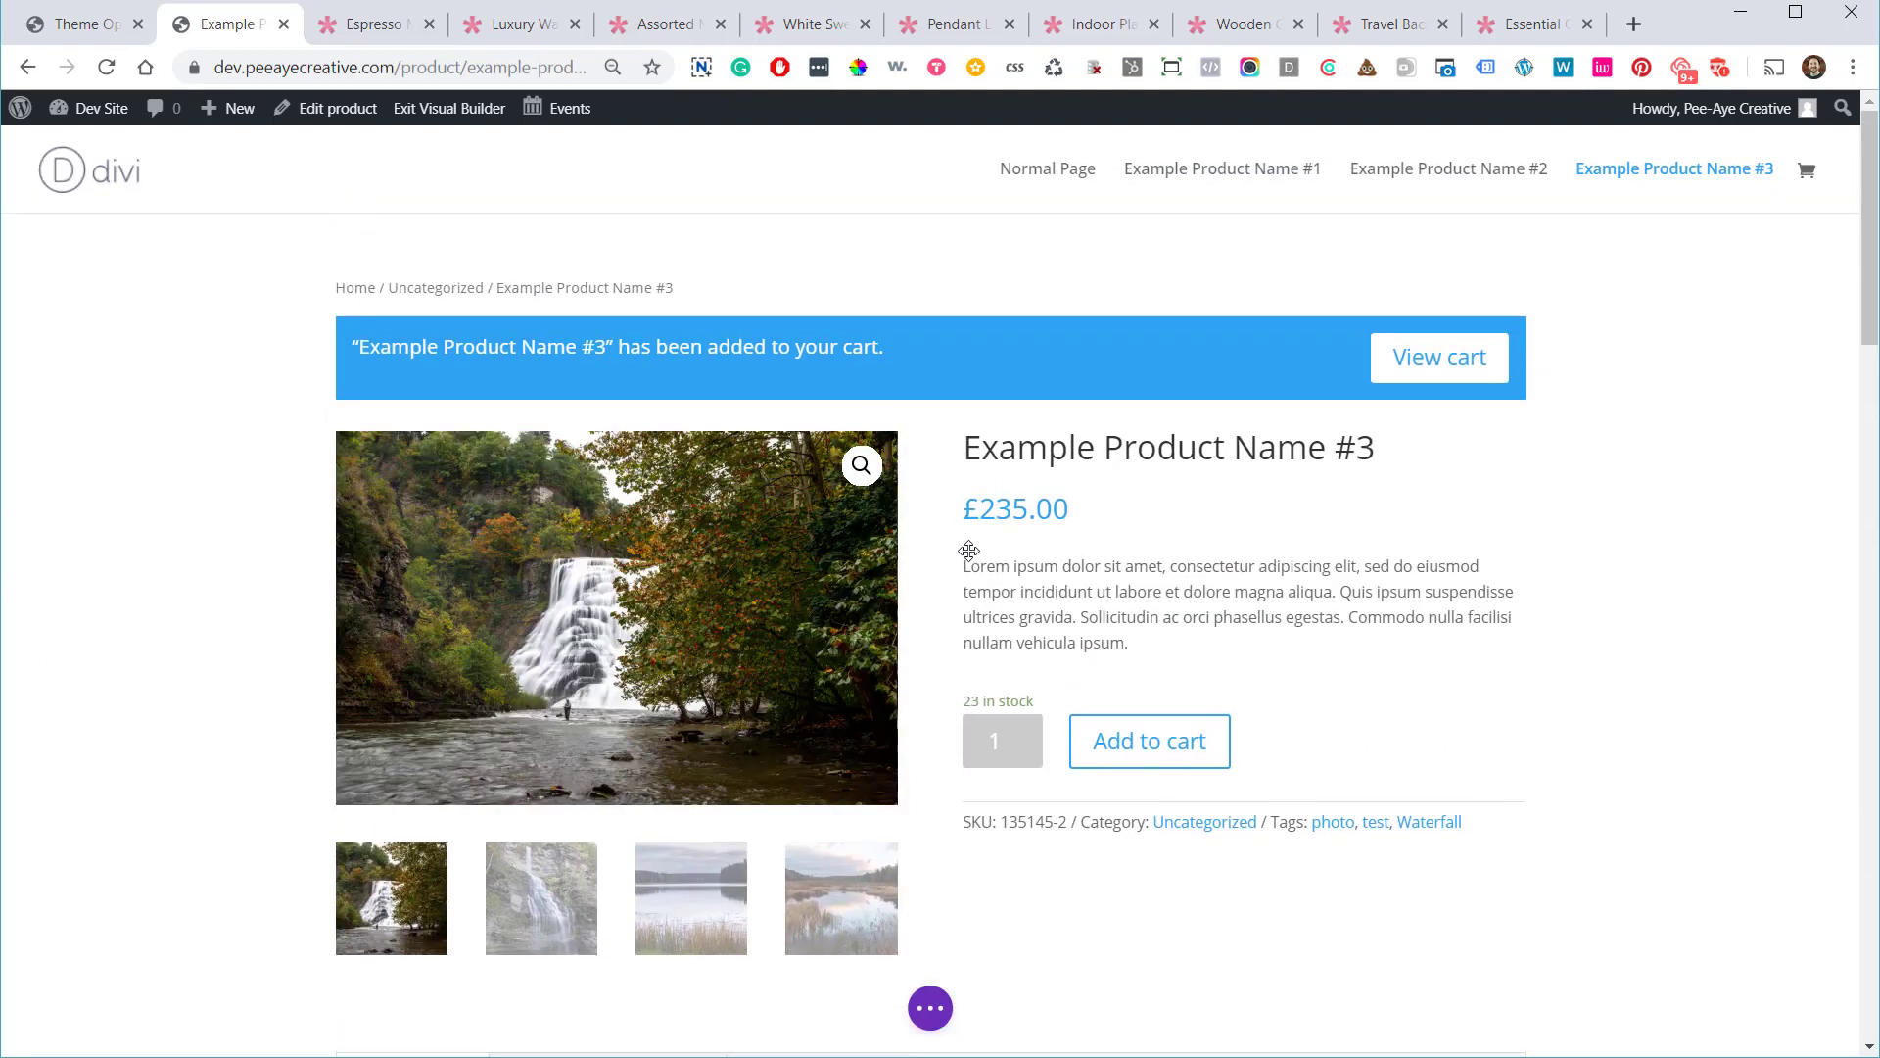
click(930, 1008)
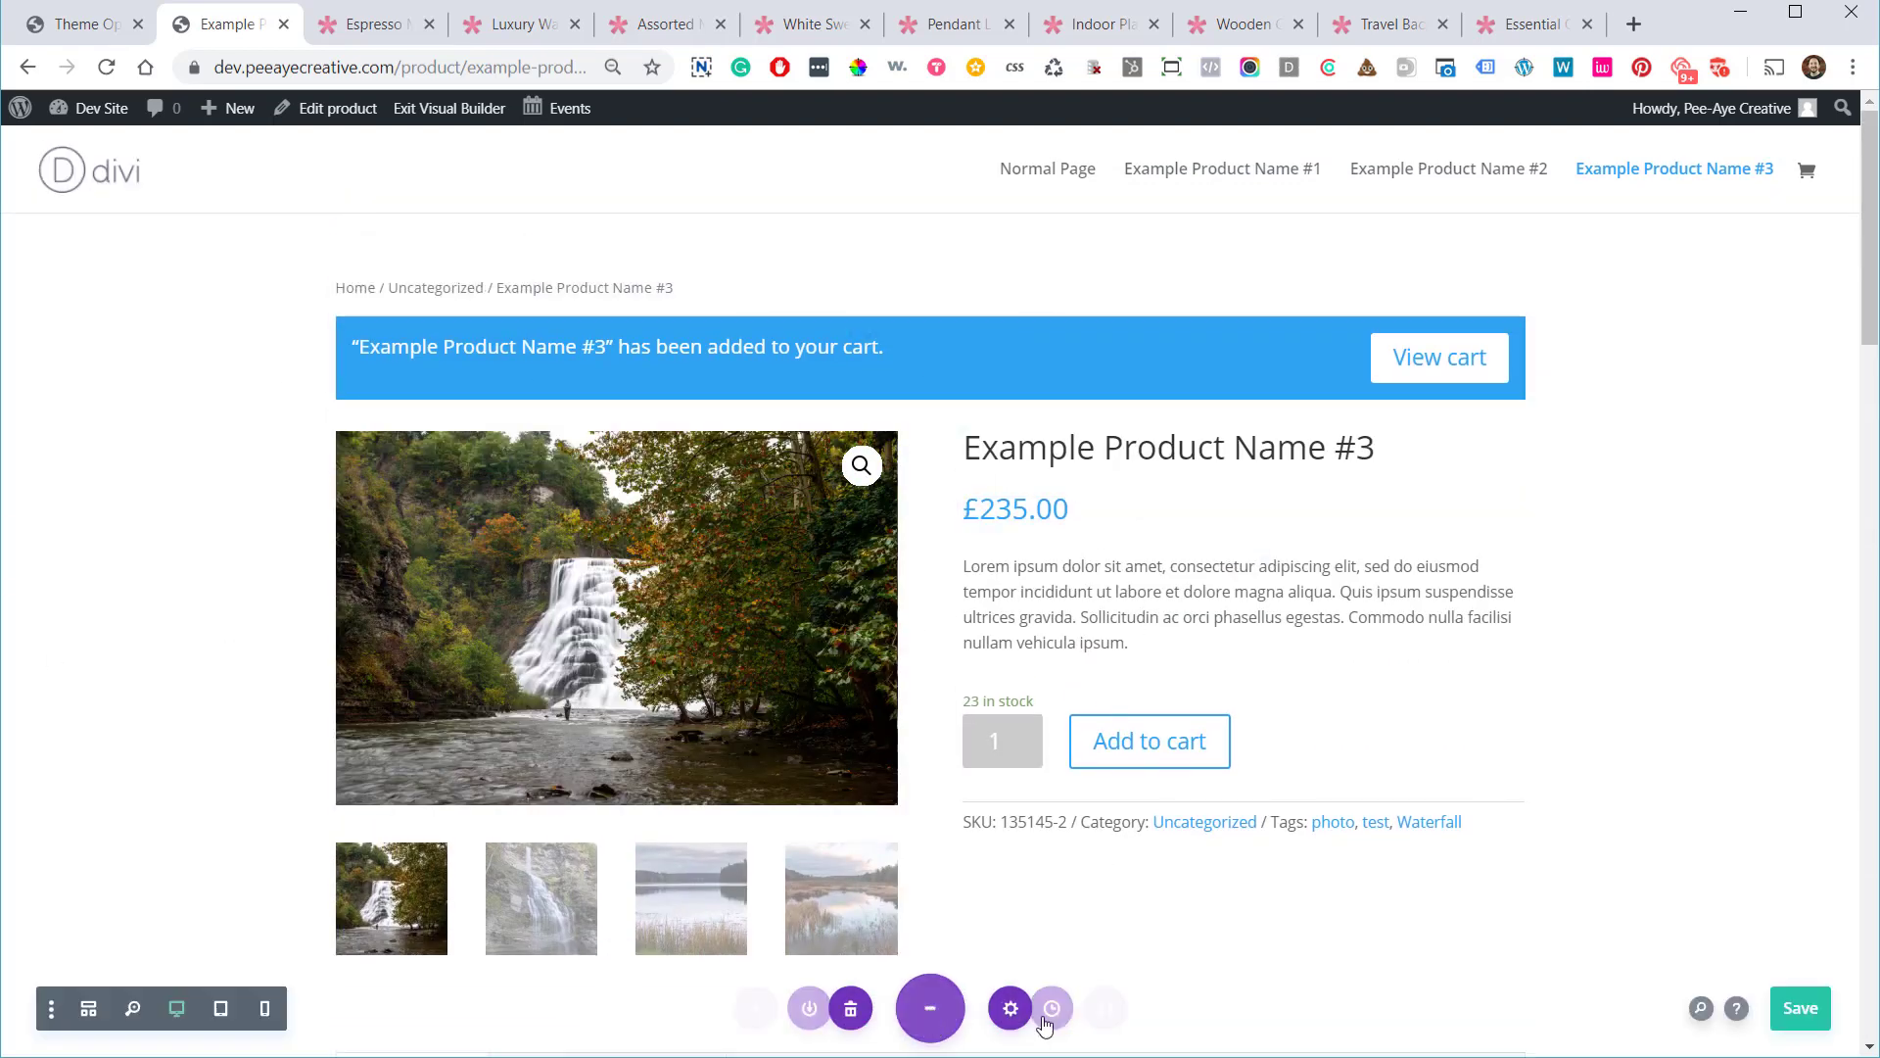
click(1791, 1008)
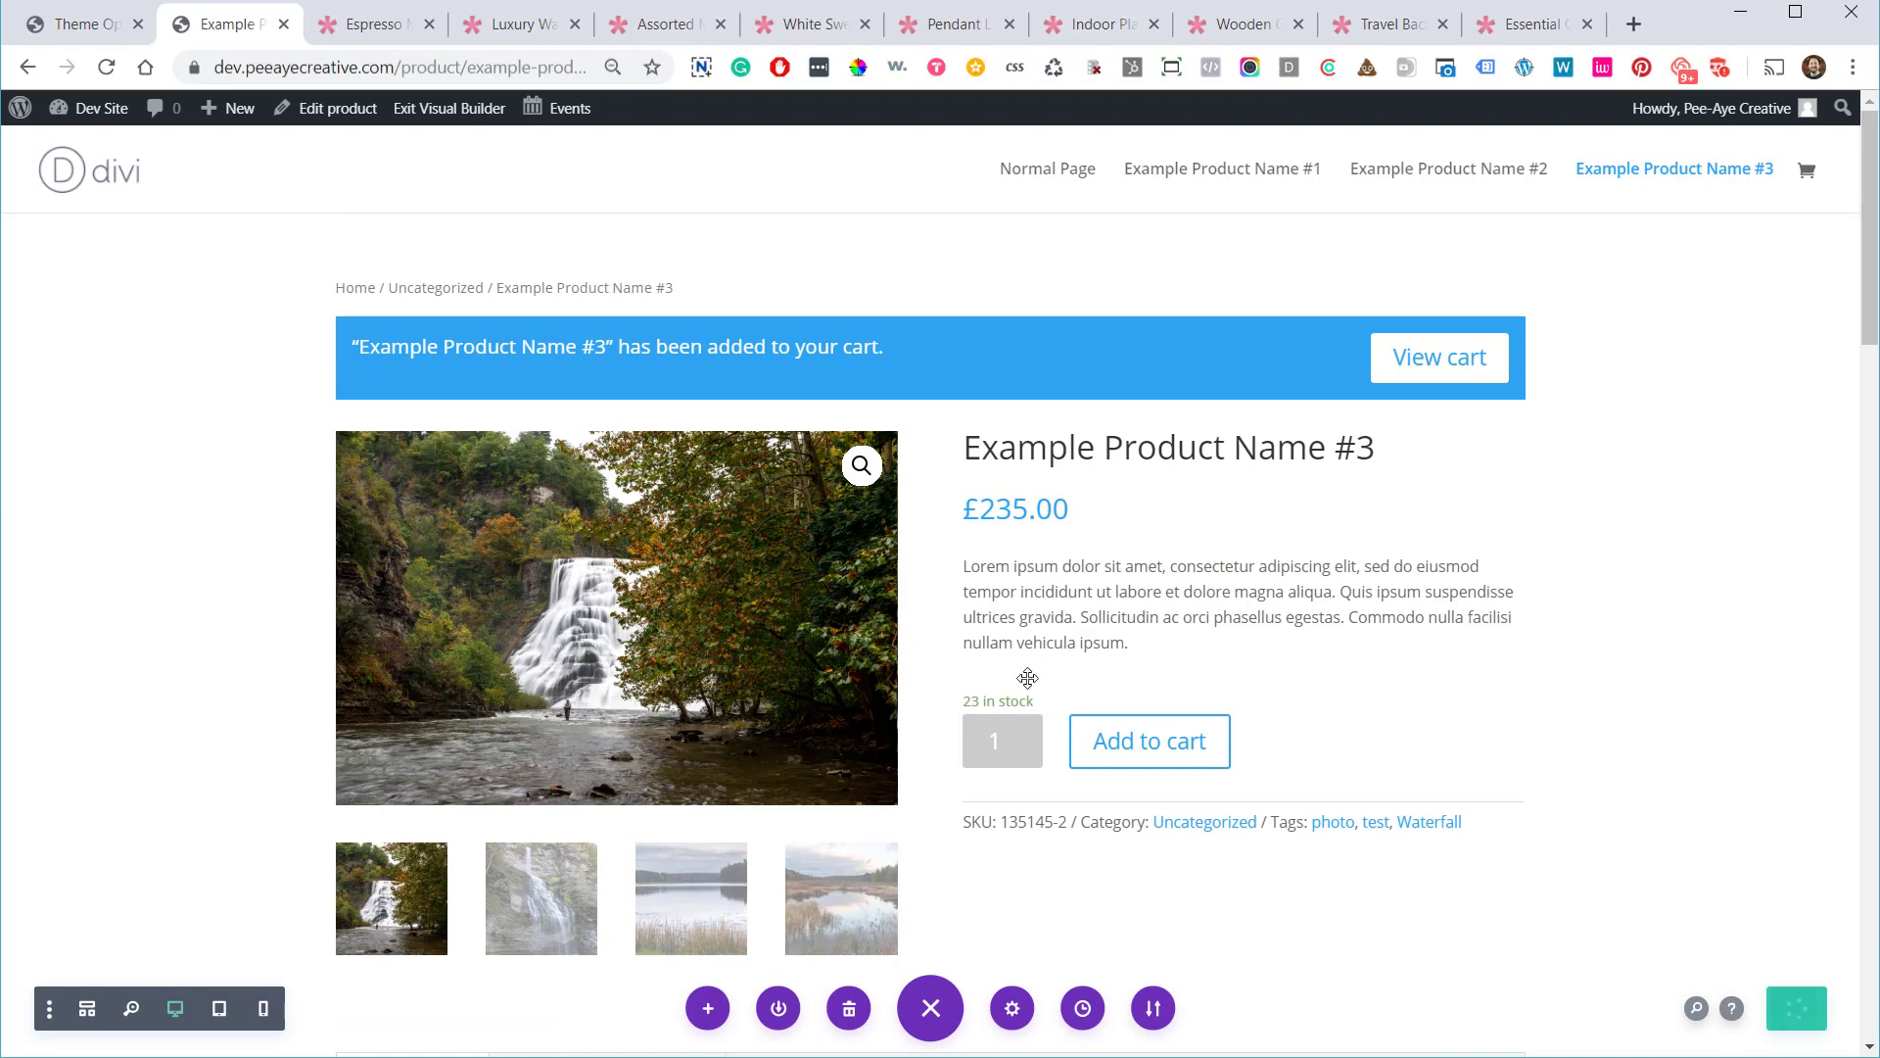
Inspect the Product Content option in the Divi Theme Options and return to the product page
key(ctrl+Page_Up)
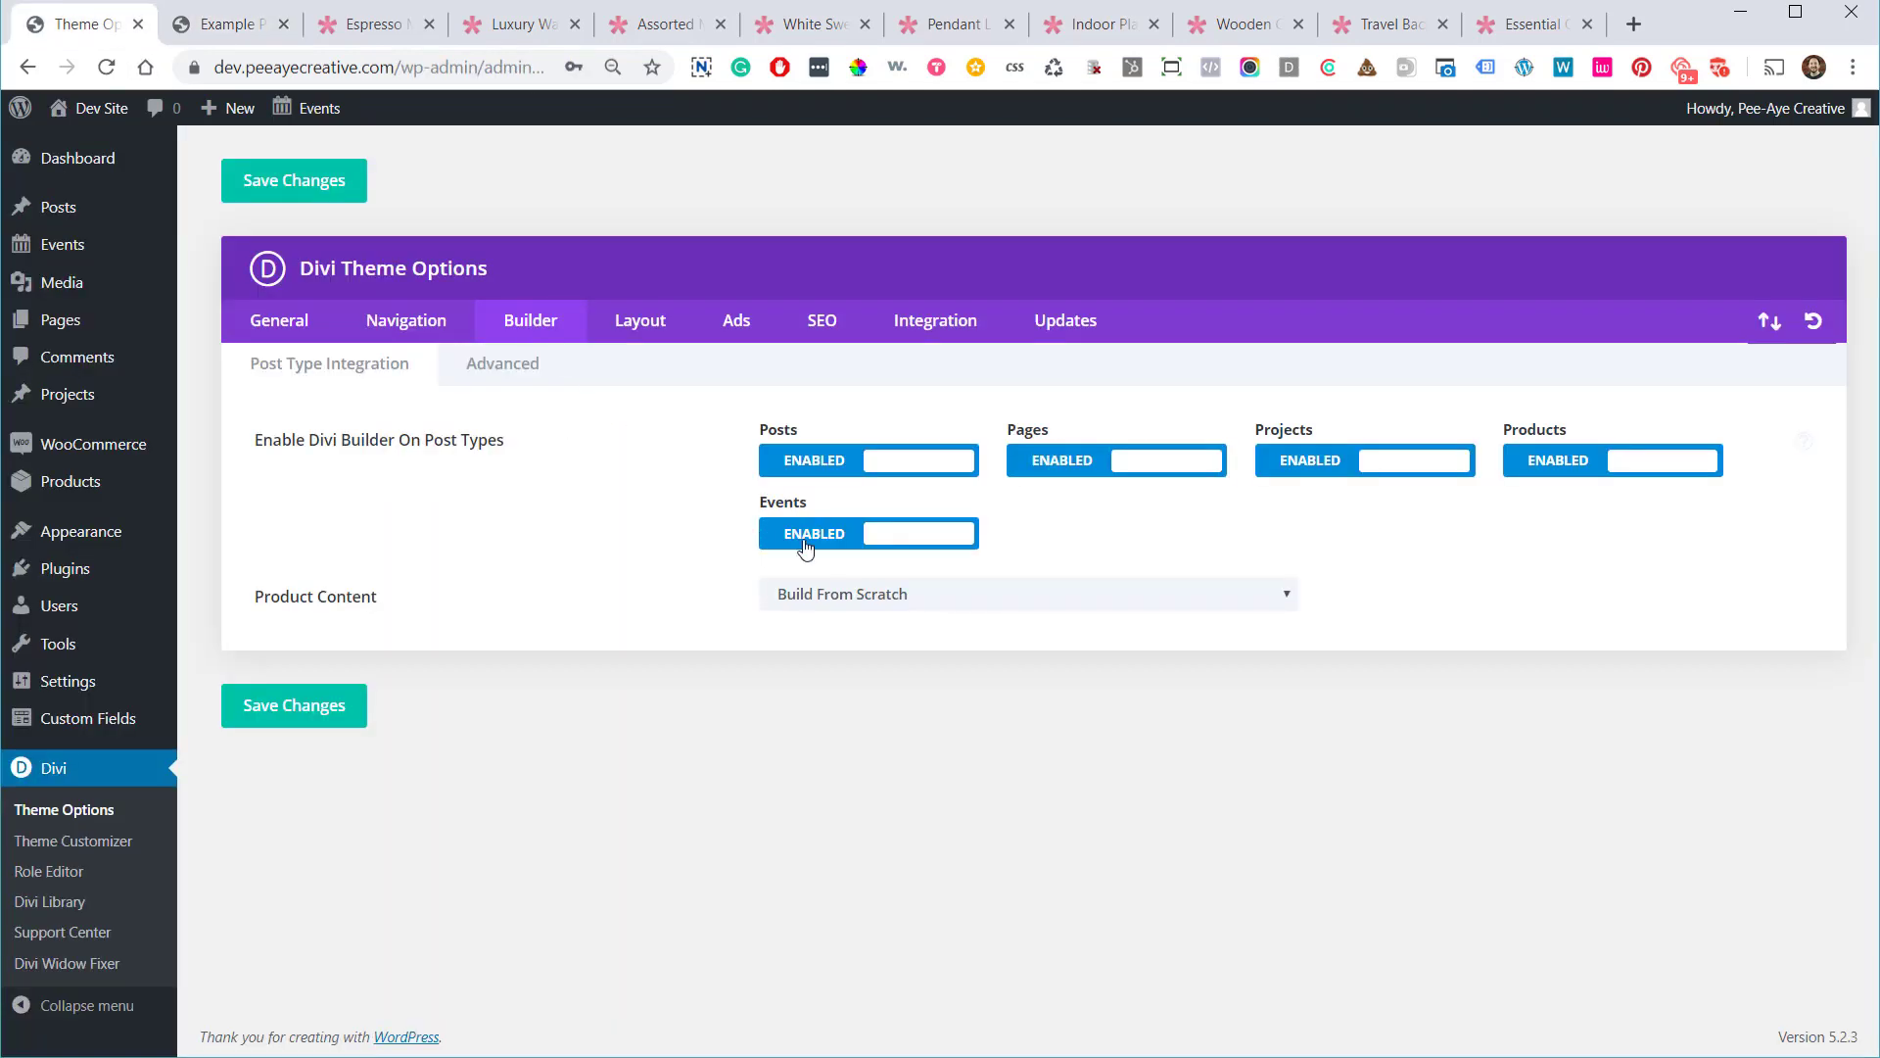
click(839, 609)
click(821, 642)
click(215, 19)
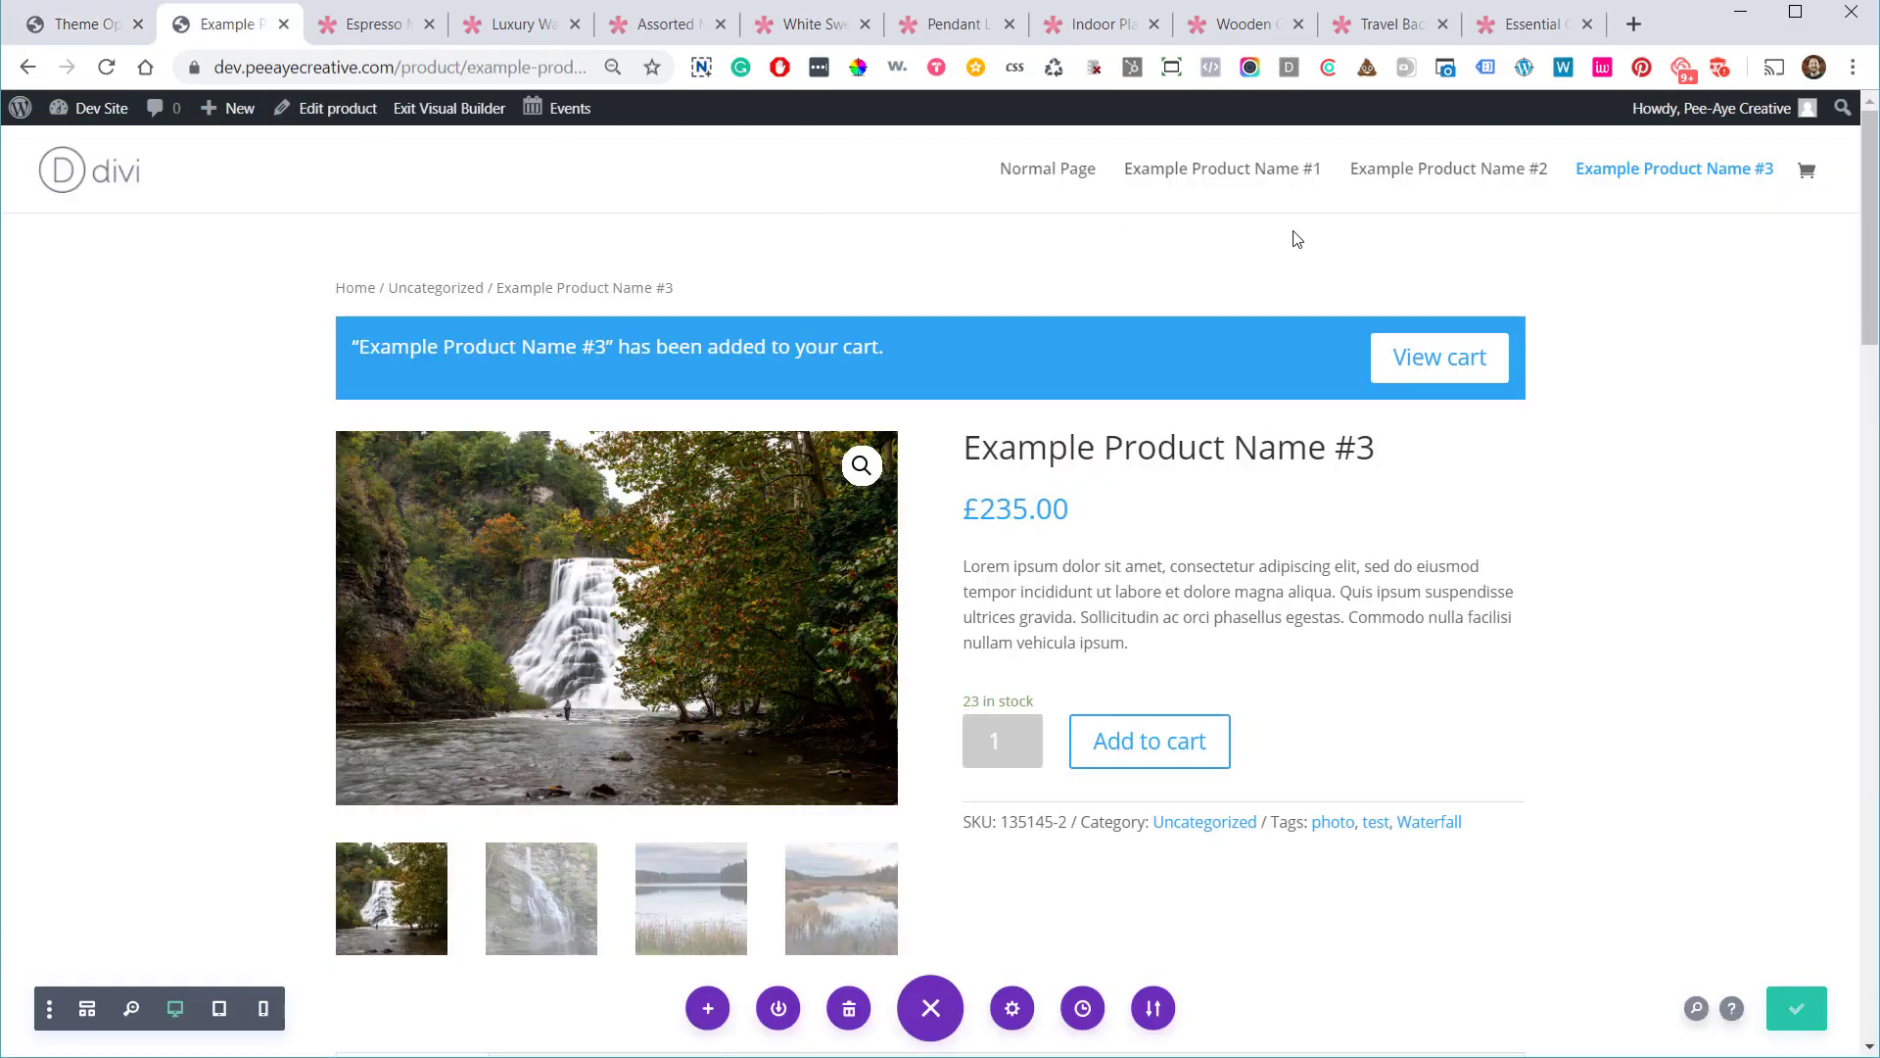
Open the Example Product Name #1 page and examine the product layout nested inside its Description tab
click(1202, 170)
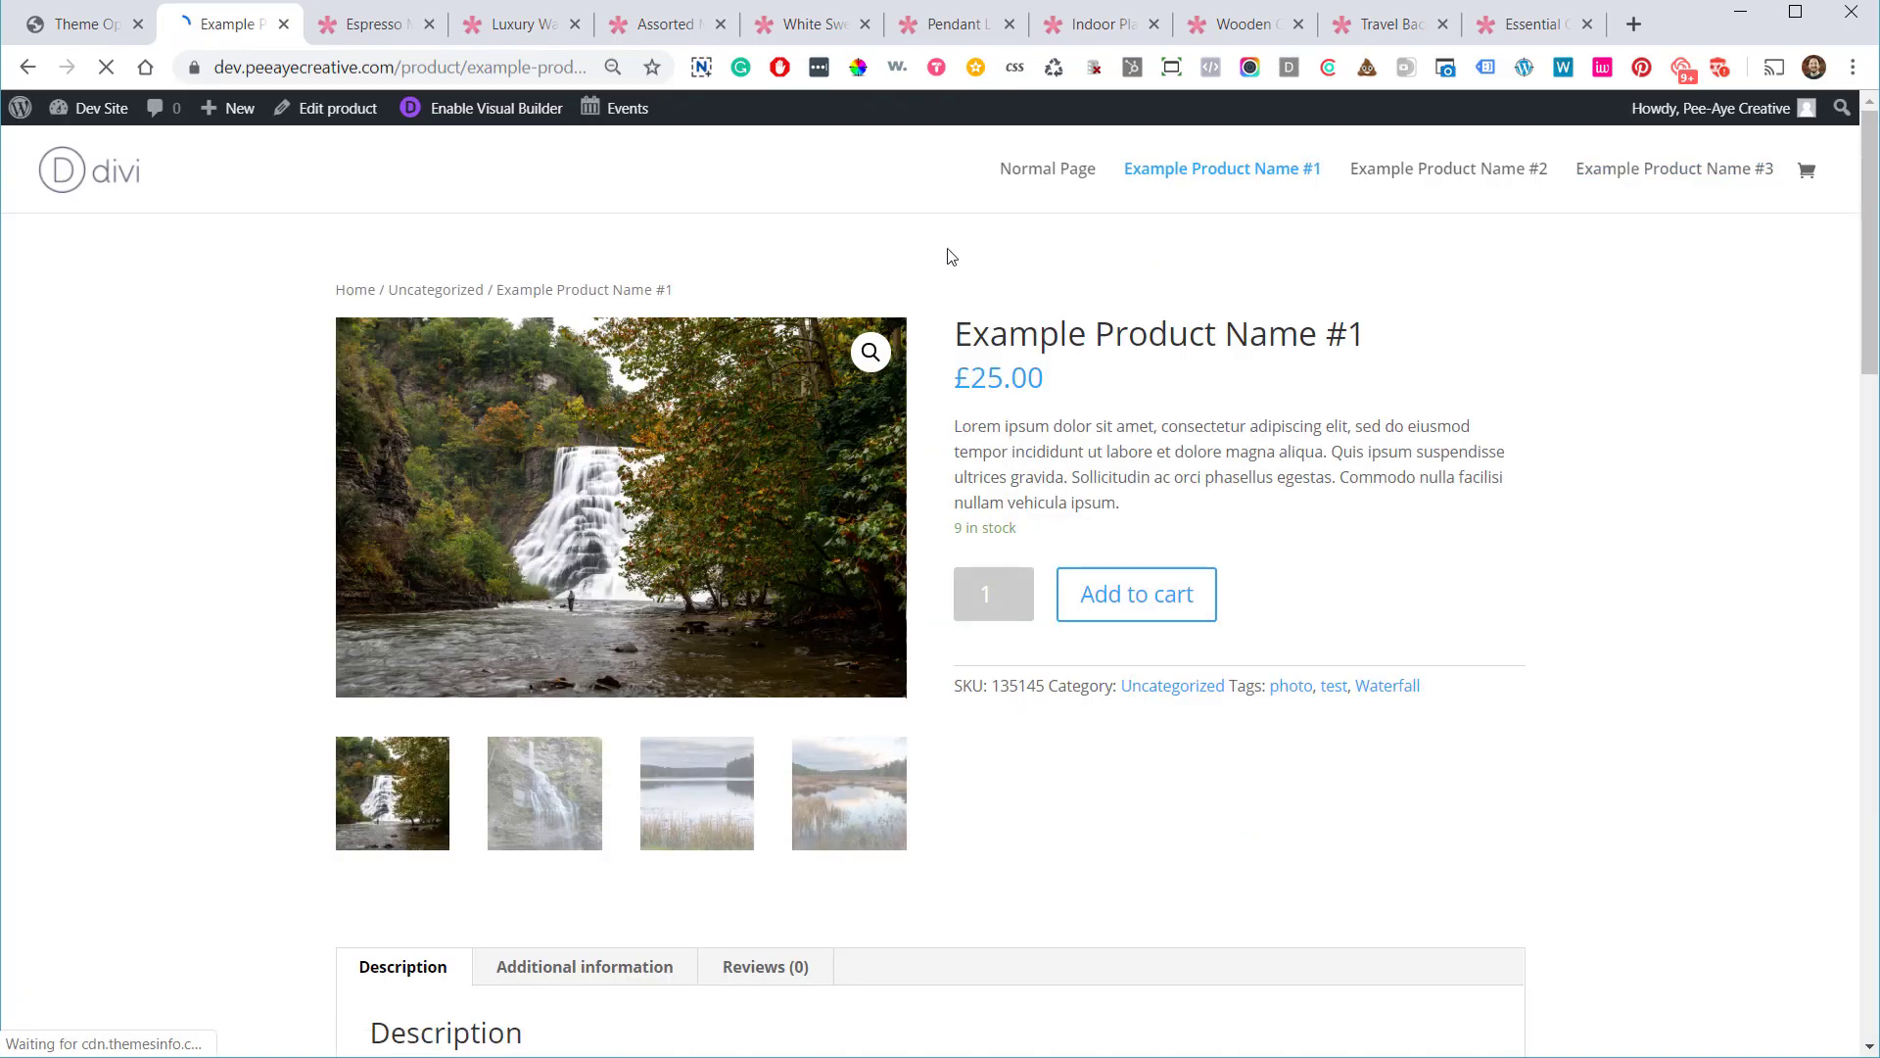
scroll(1449, 518, down, 7)
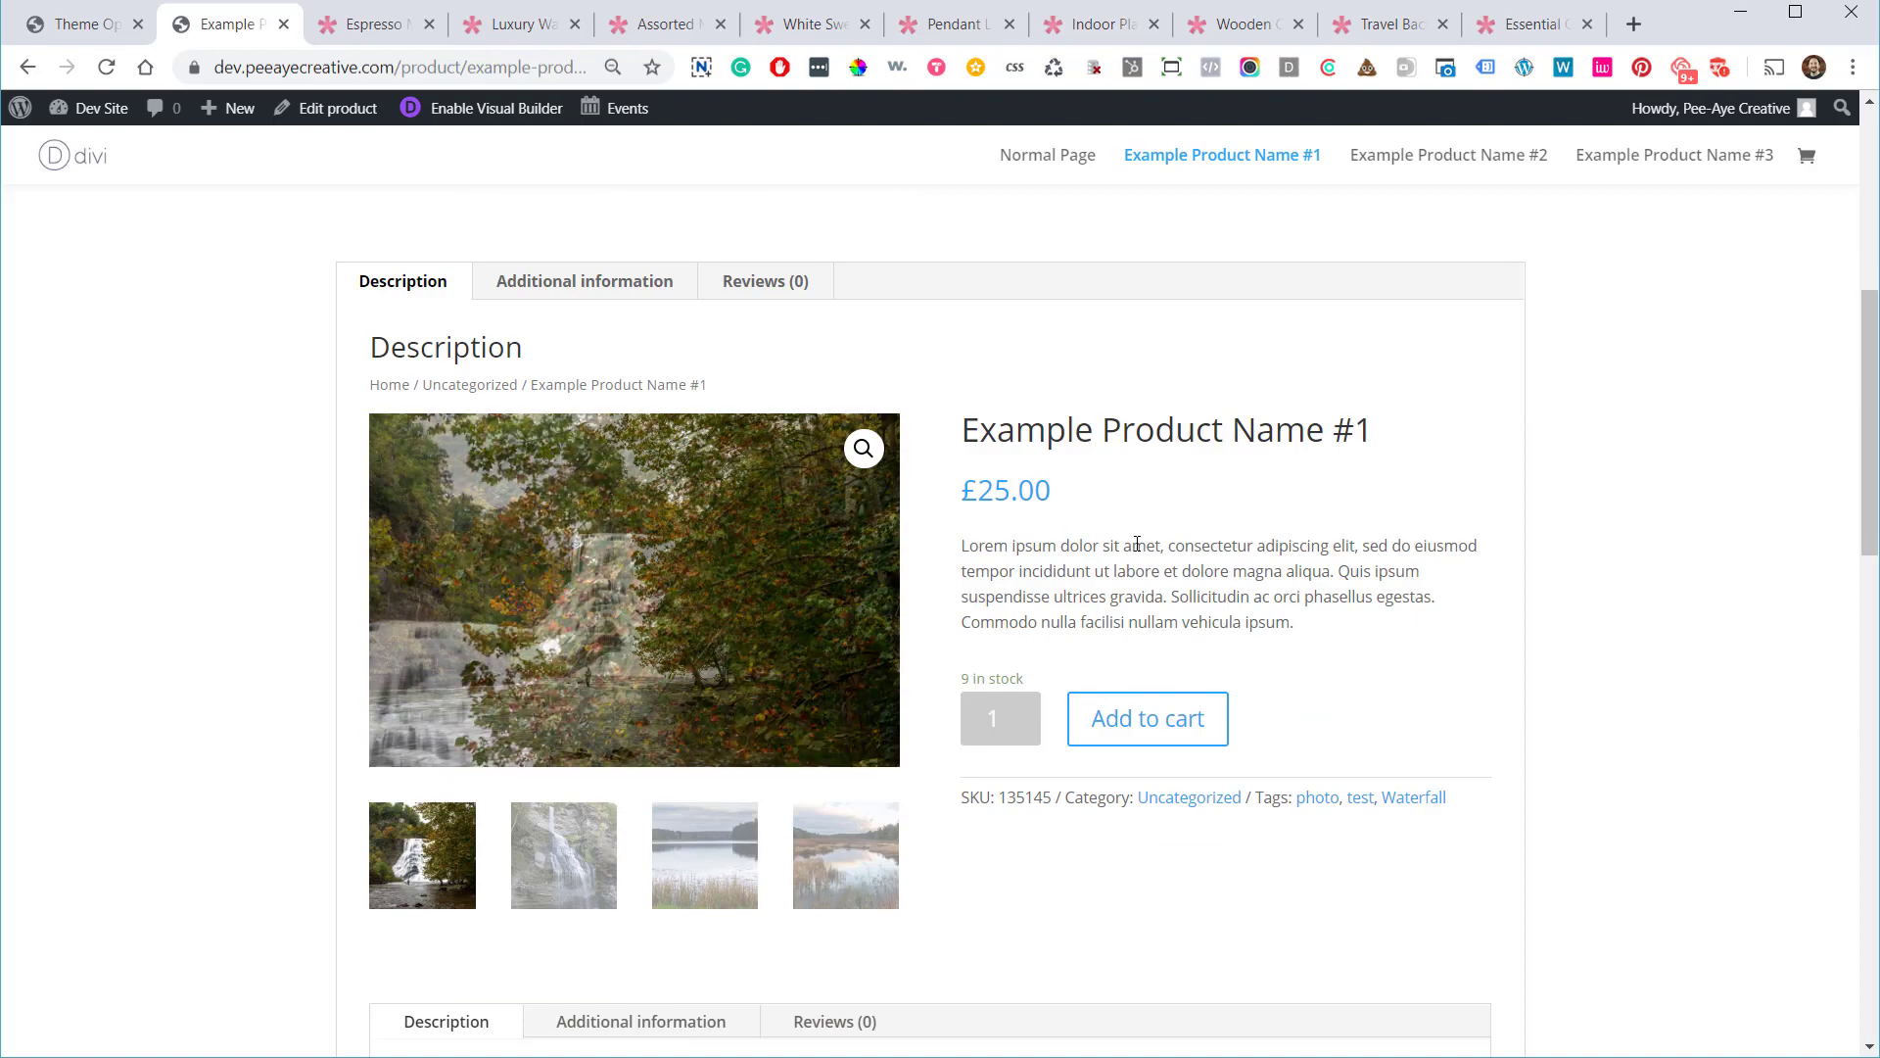
scroll(1120, 659, down, 8)
scroll(1099, 687, down, 2)
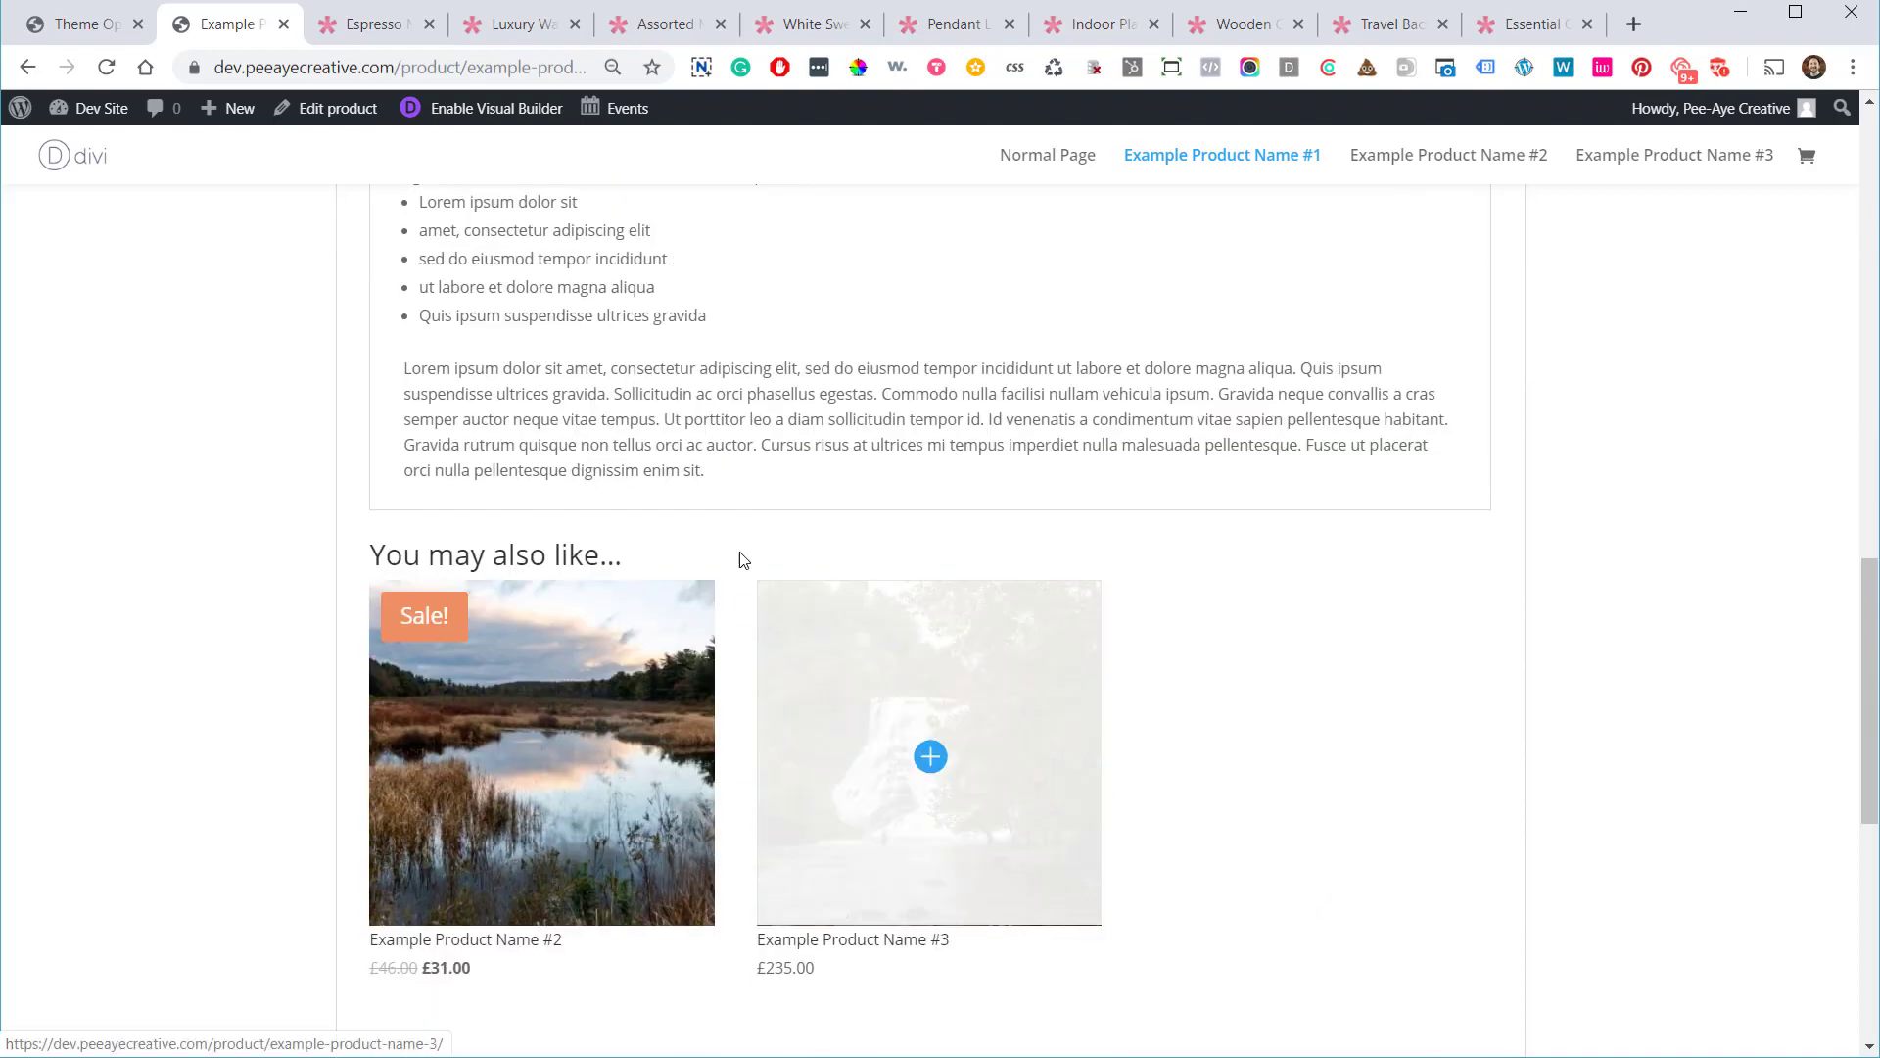
scroll(743, 558, up, 12)
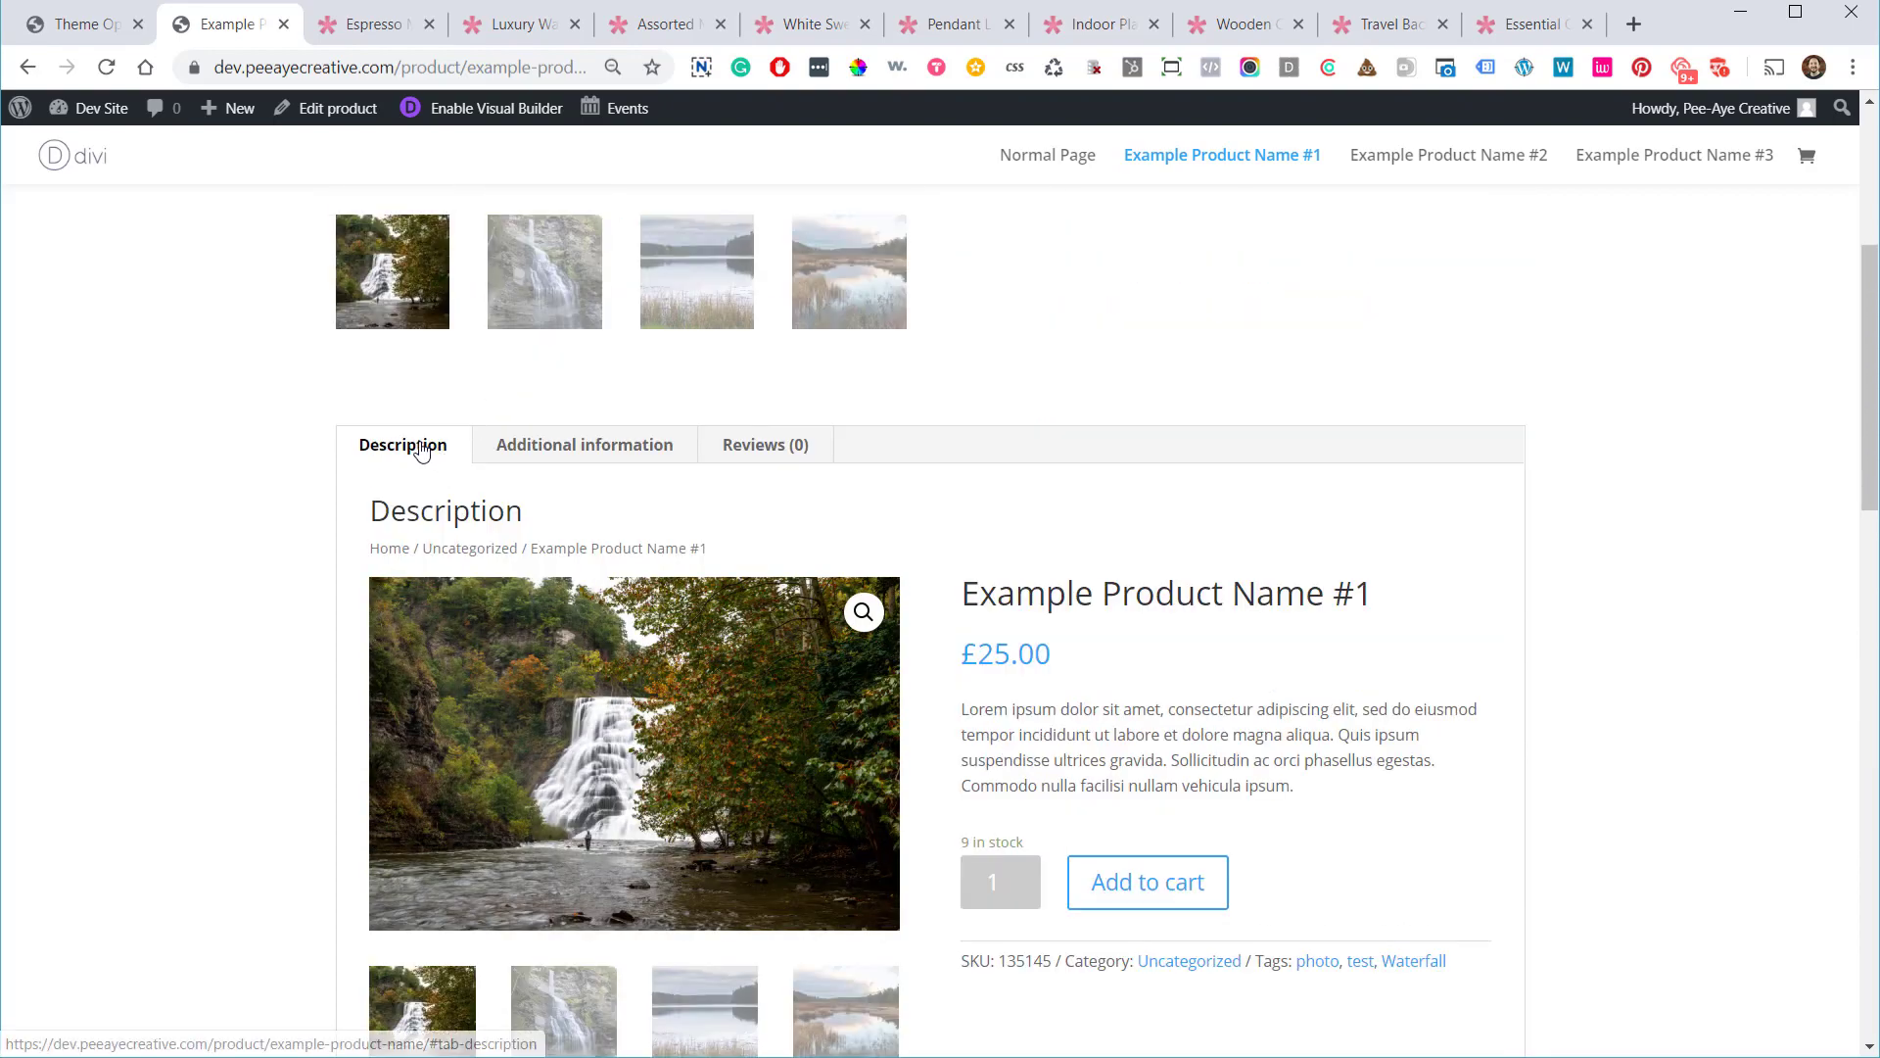
scroll(435, 469, down, 10)
scroll(435, 474, down, 7)
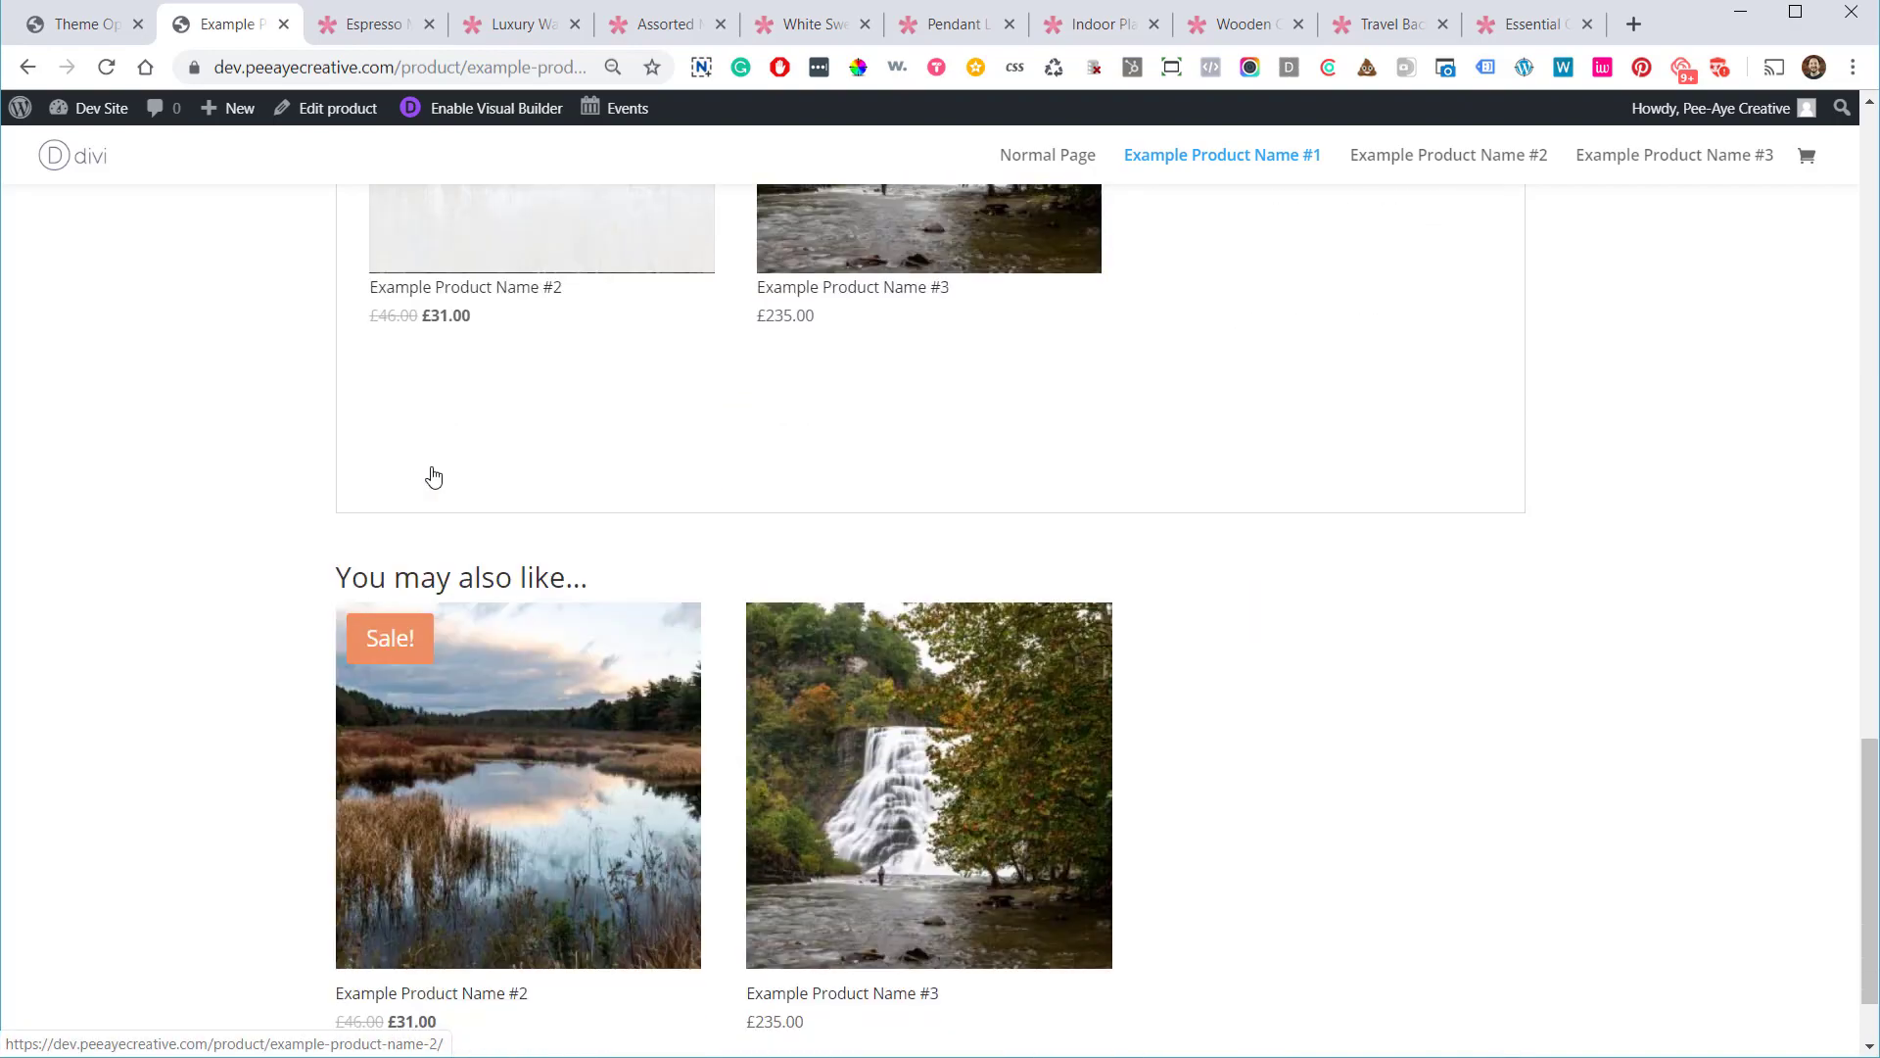
scroll(484, 514, up, 15)
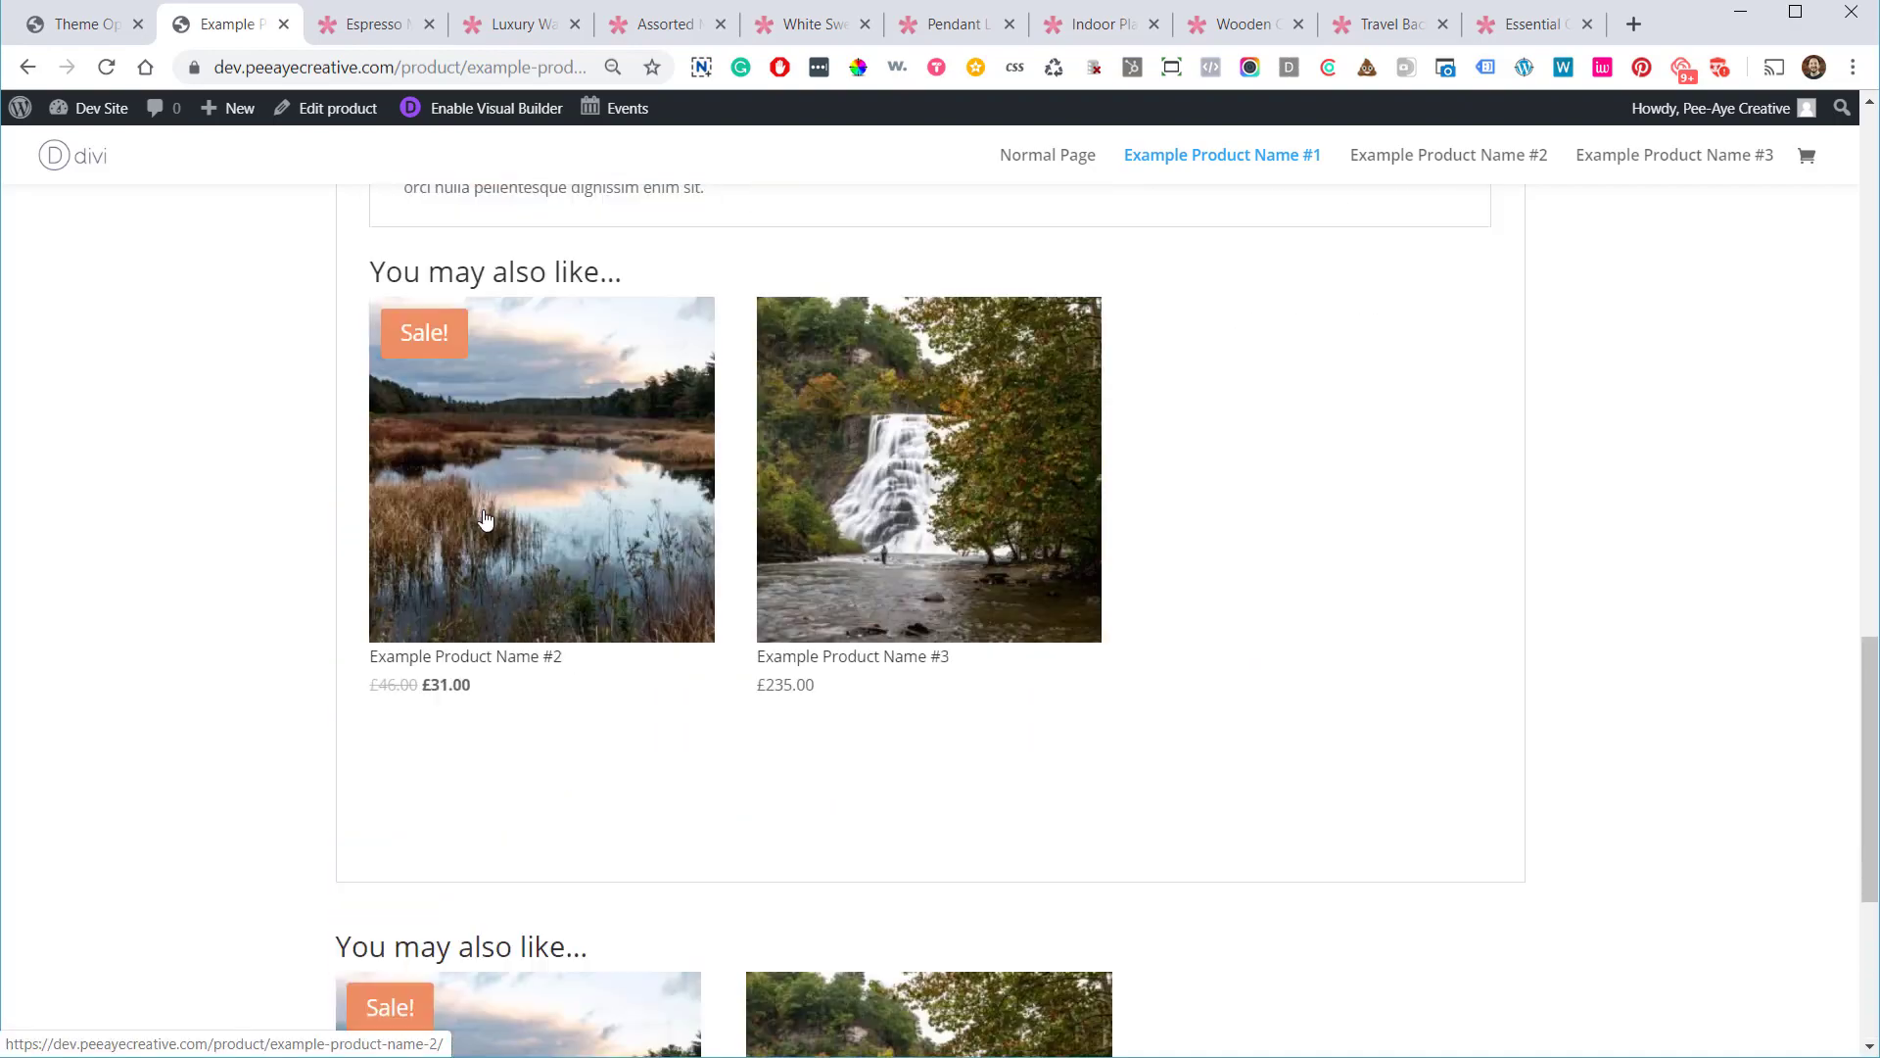
scroll(489, 510, up, 2)
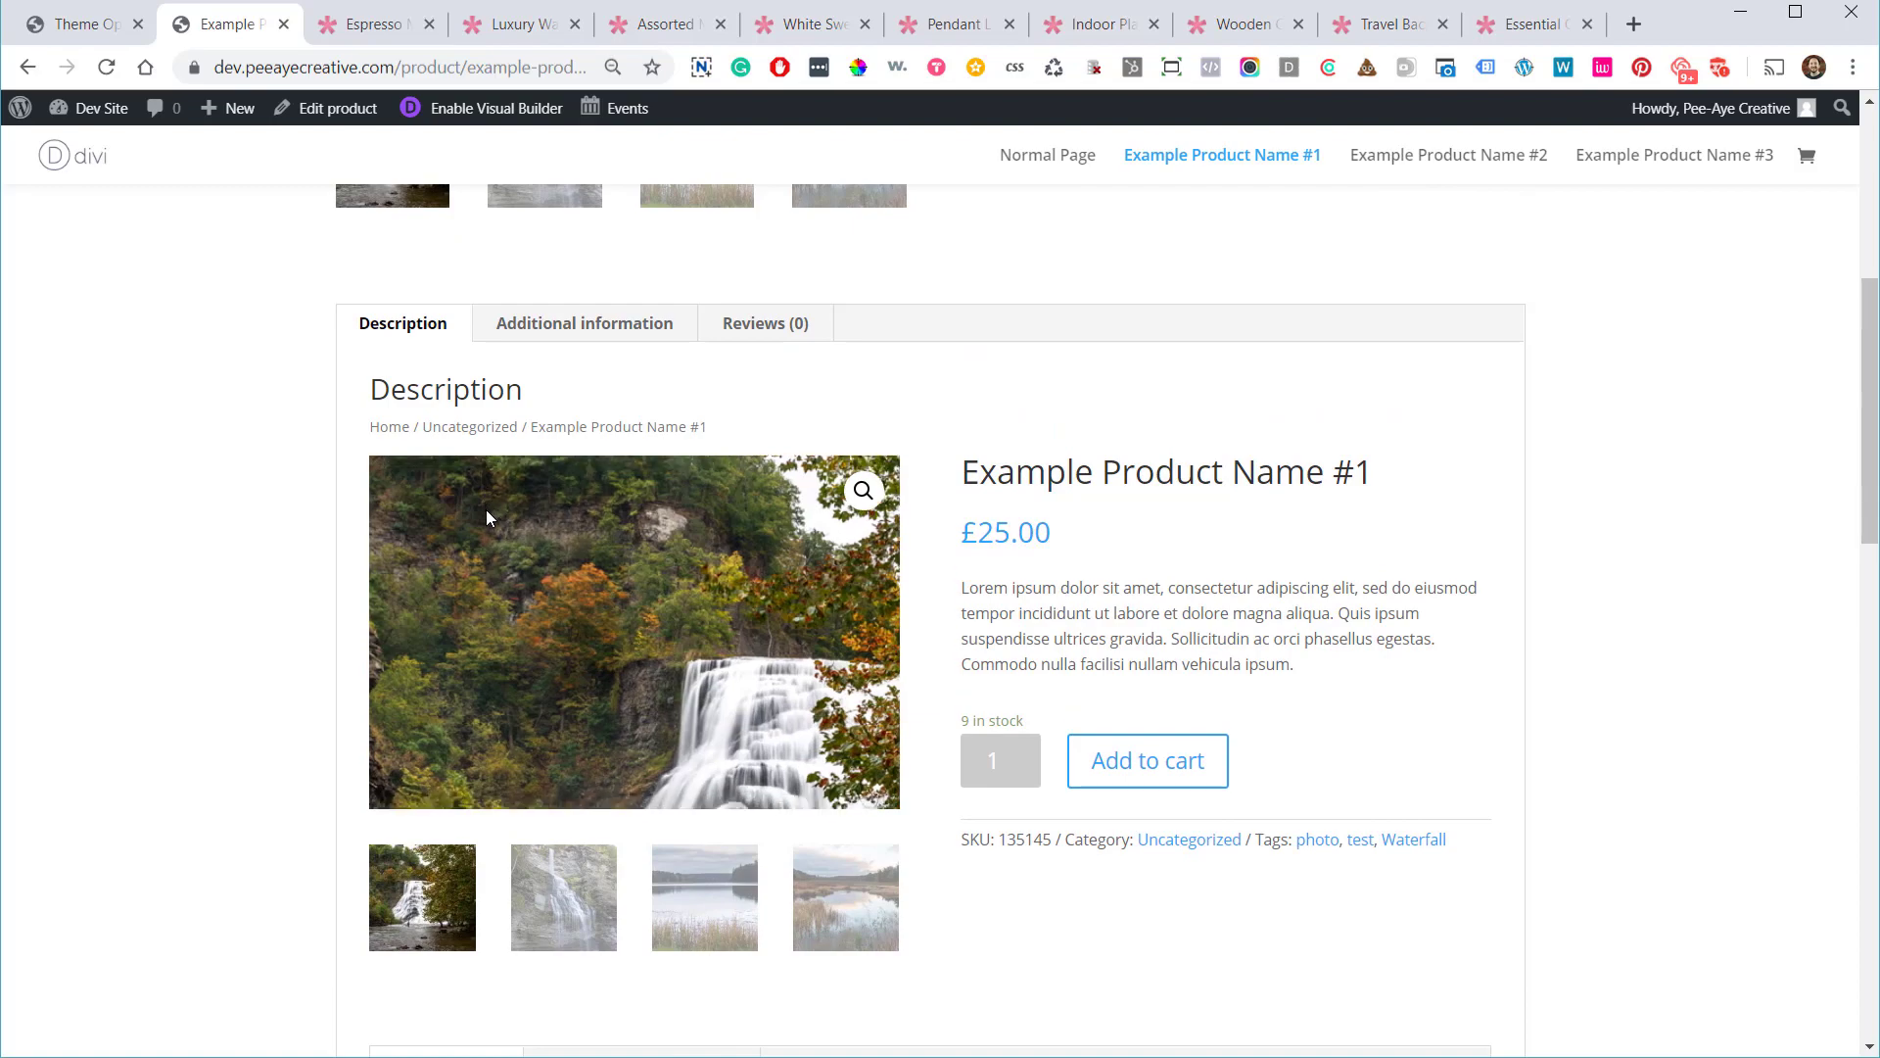
Examine the rest of the nested layout on the Example Product Name #1 page and return to its product header
scroll(1053, 683, down, 1)
scroll(1047, 680, down, 5)
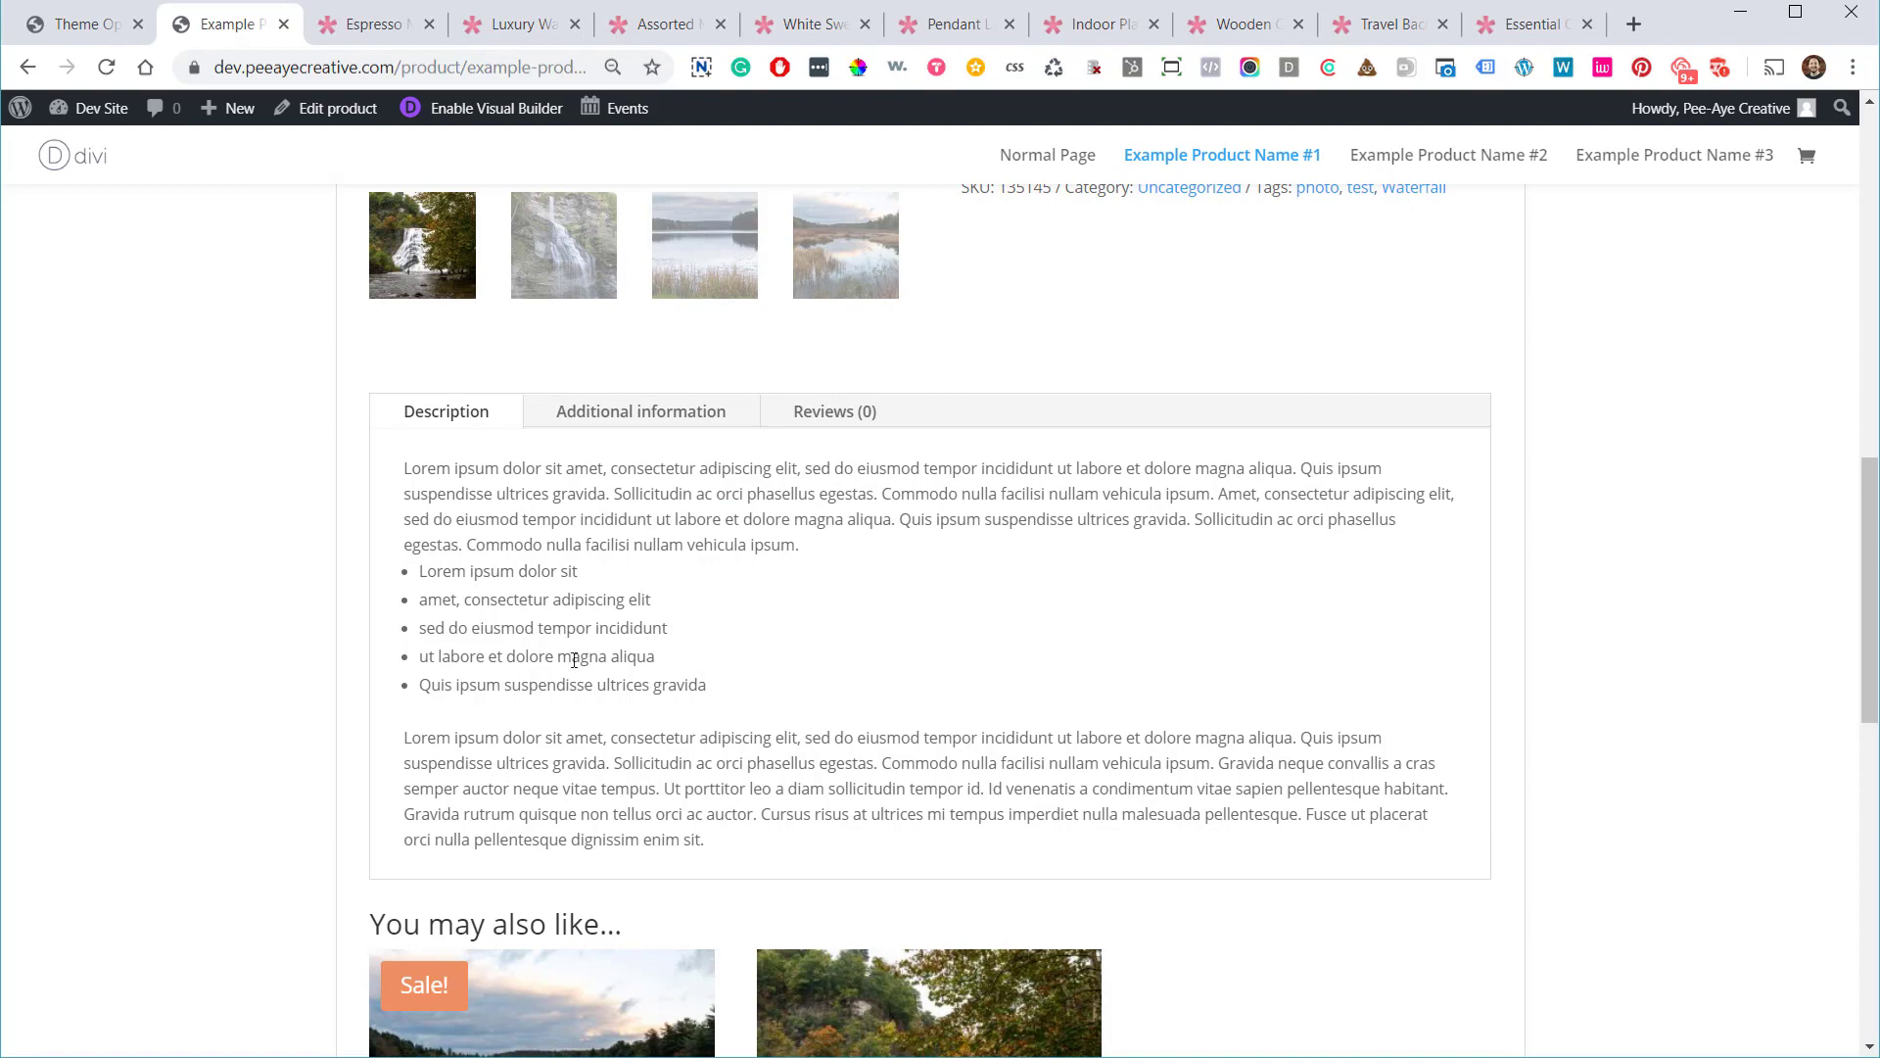
scroll(605, 649, up, 9)
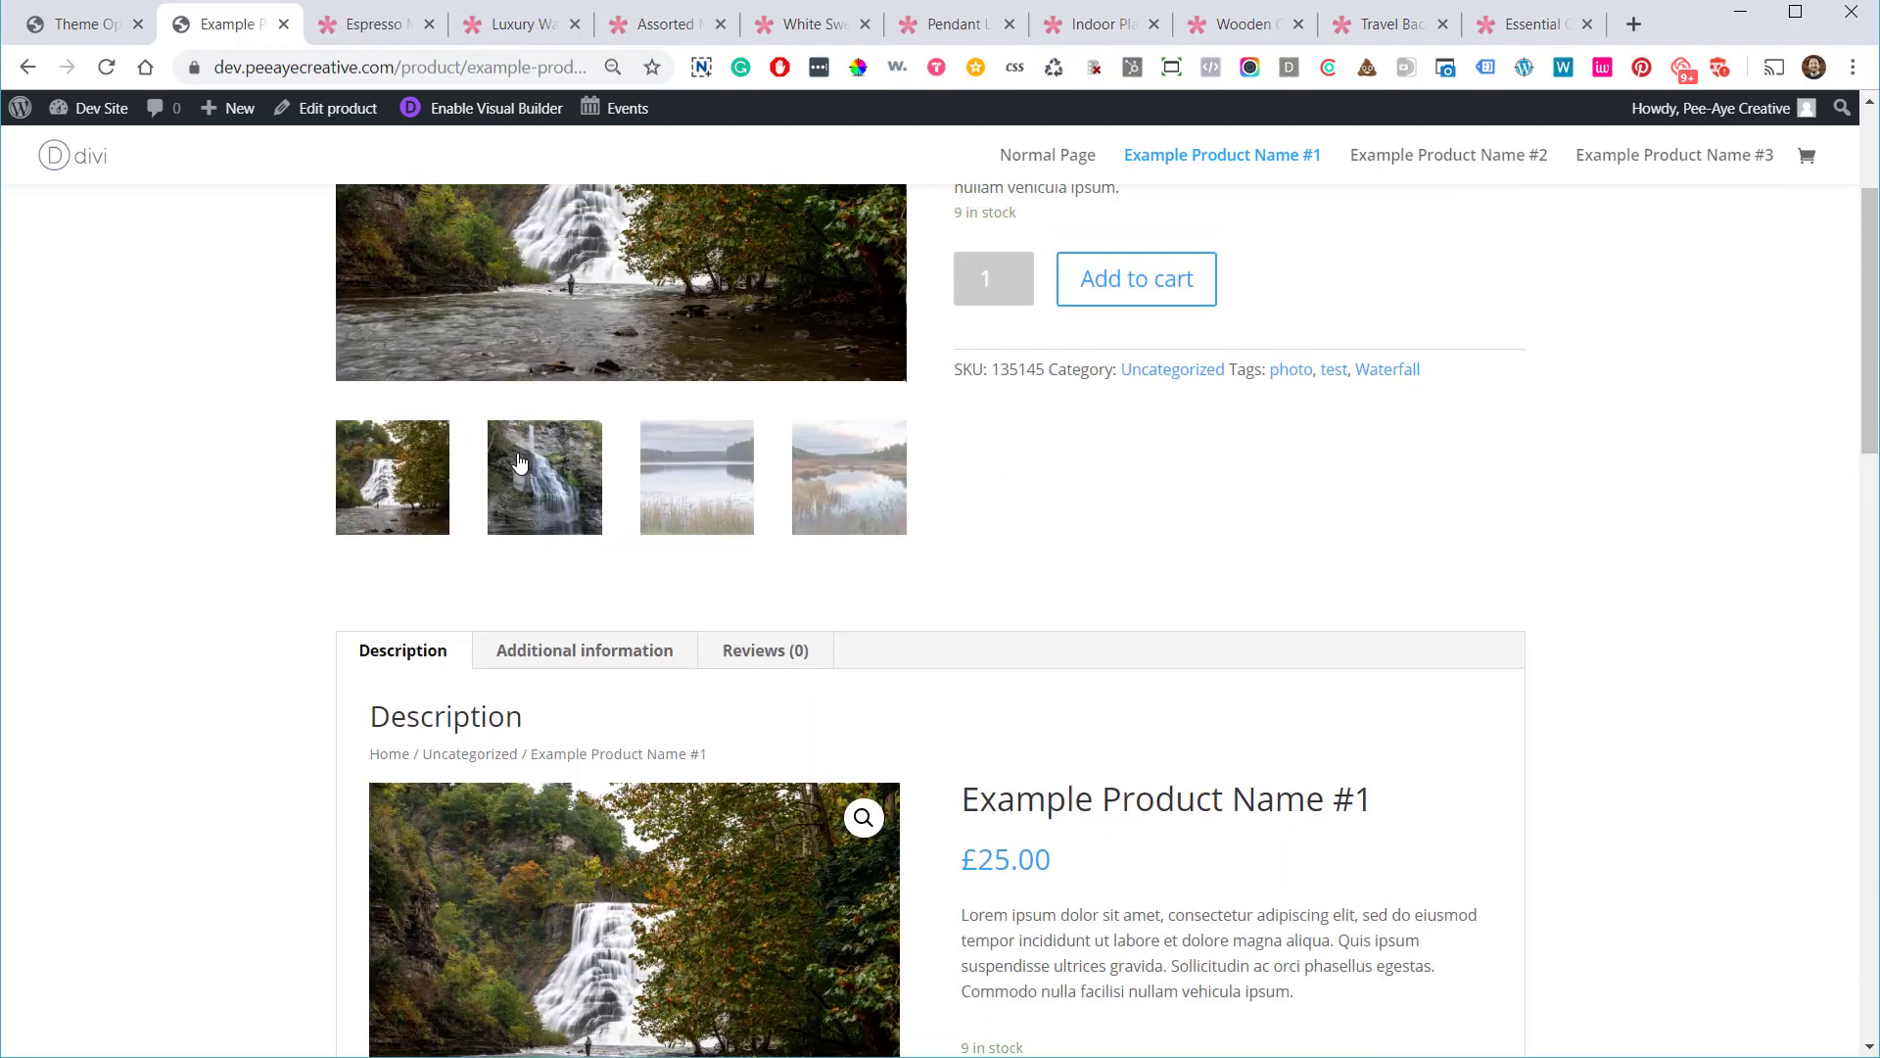
scroll(519, 462, up, 3)
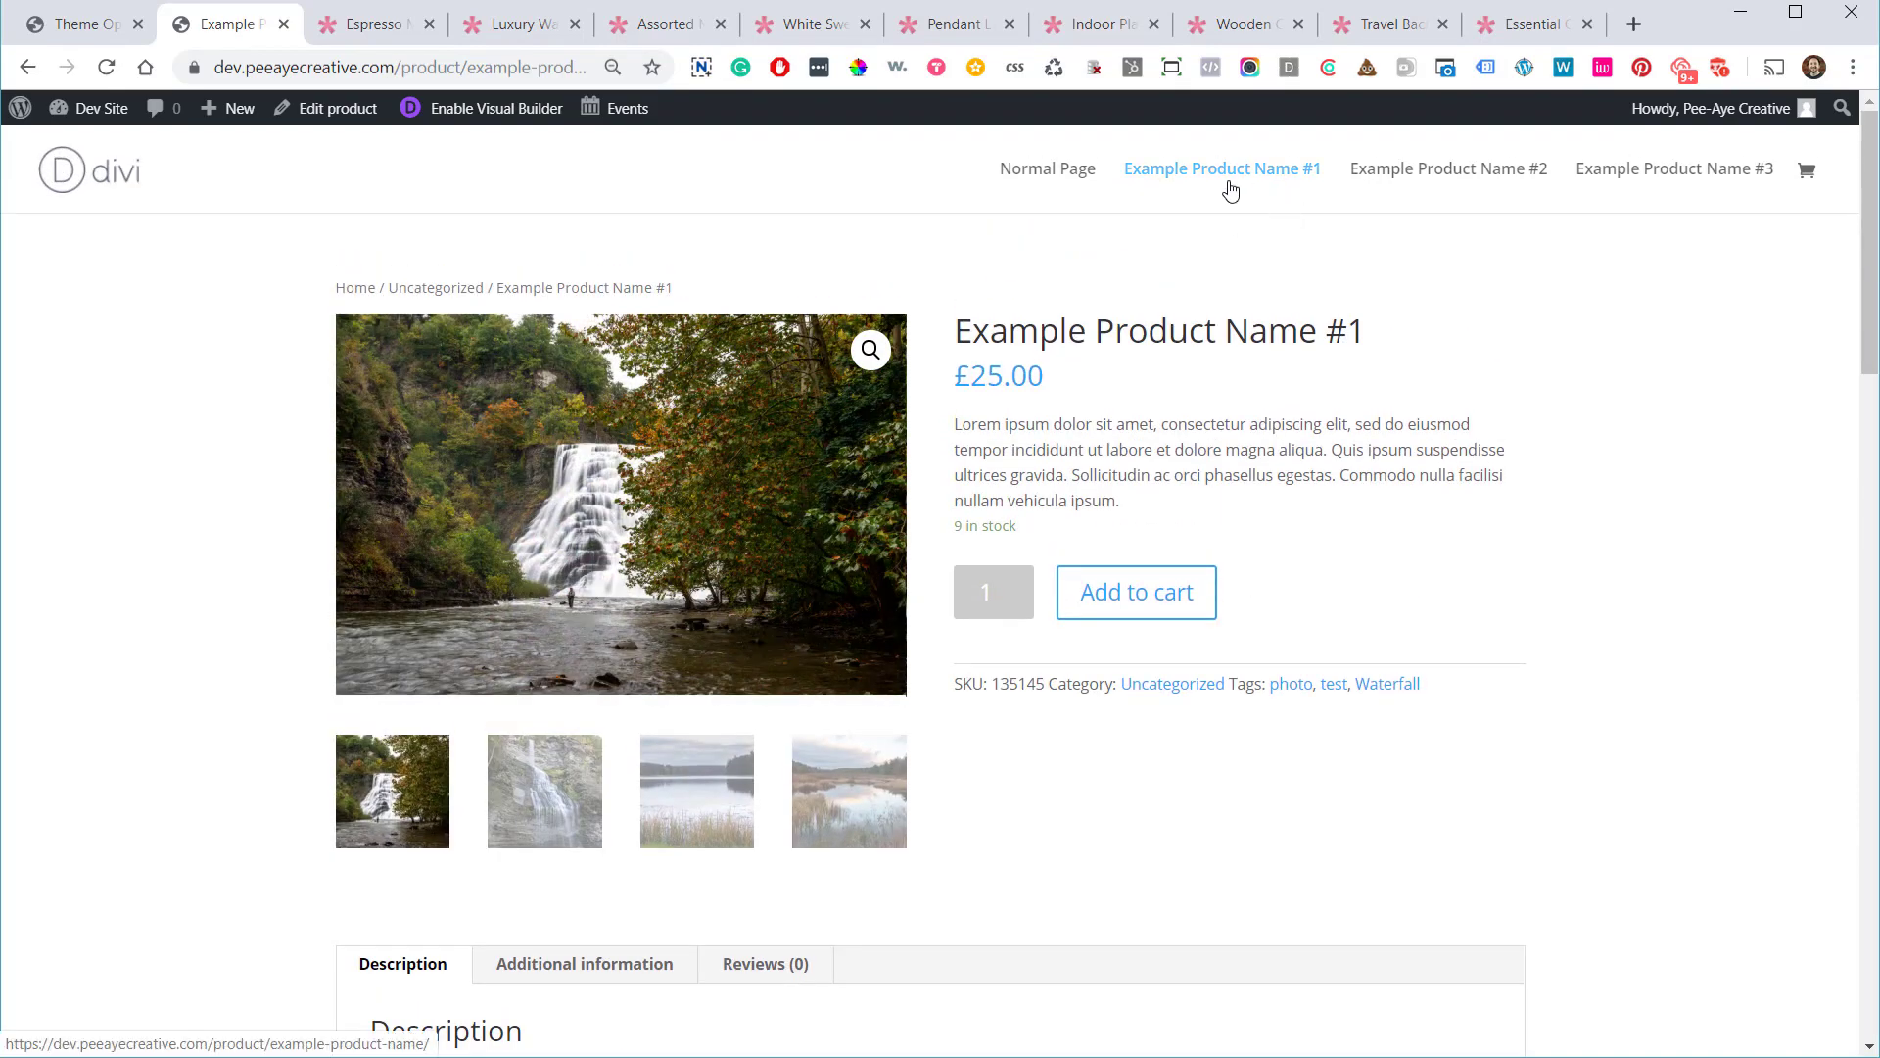
Open the Example Product Name #1 product for editing, inspect its Product Content options and return to the live product page
click(325, 116)
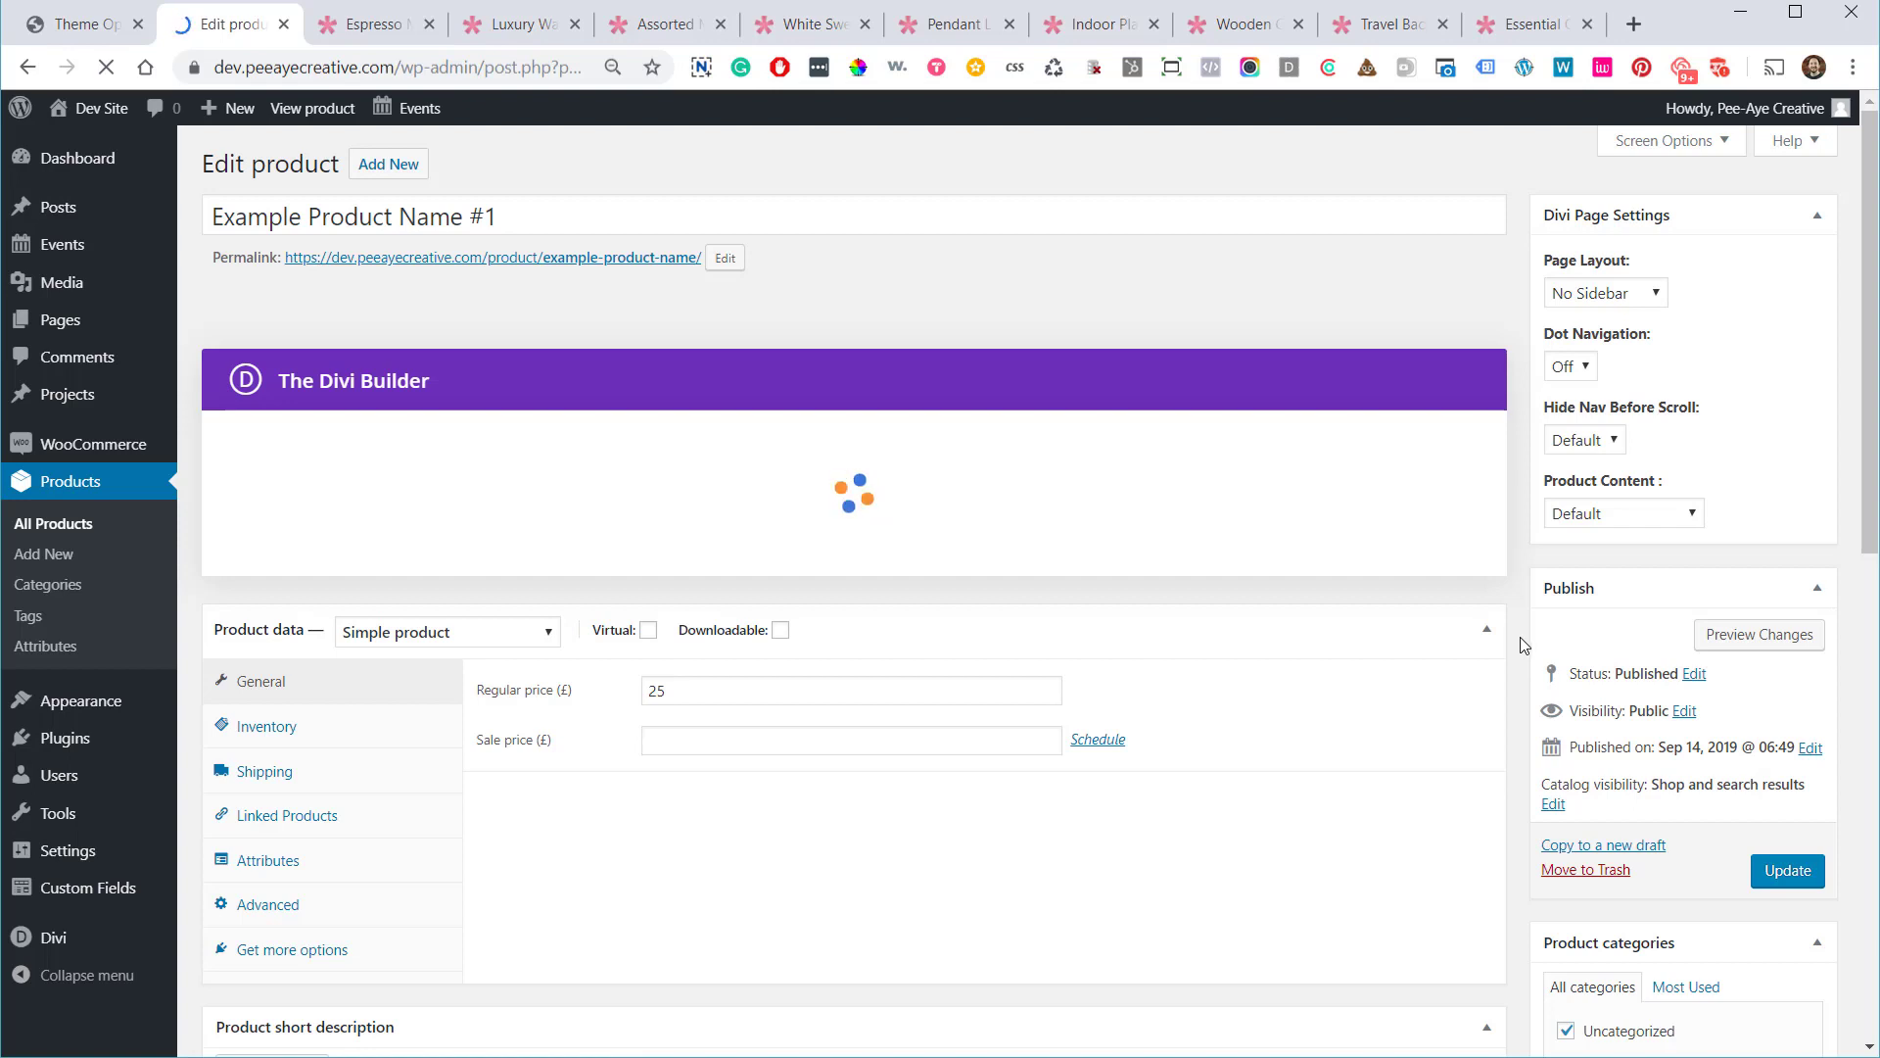
scroll(1525, 650, down, 2)
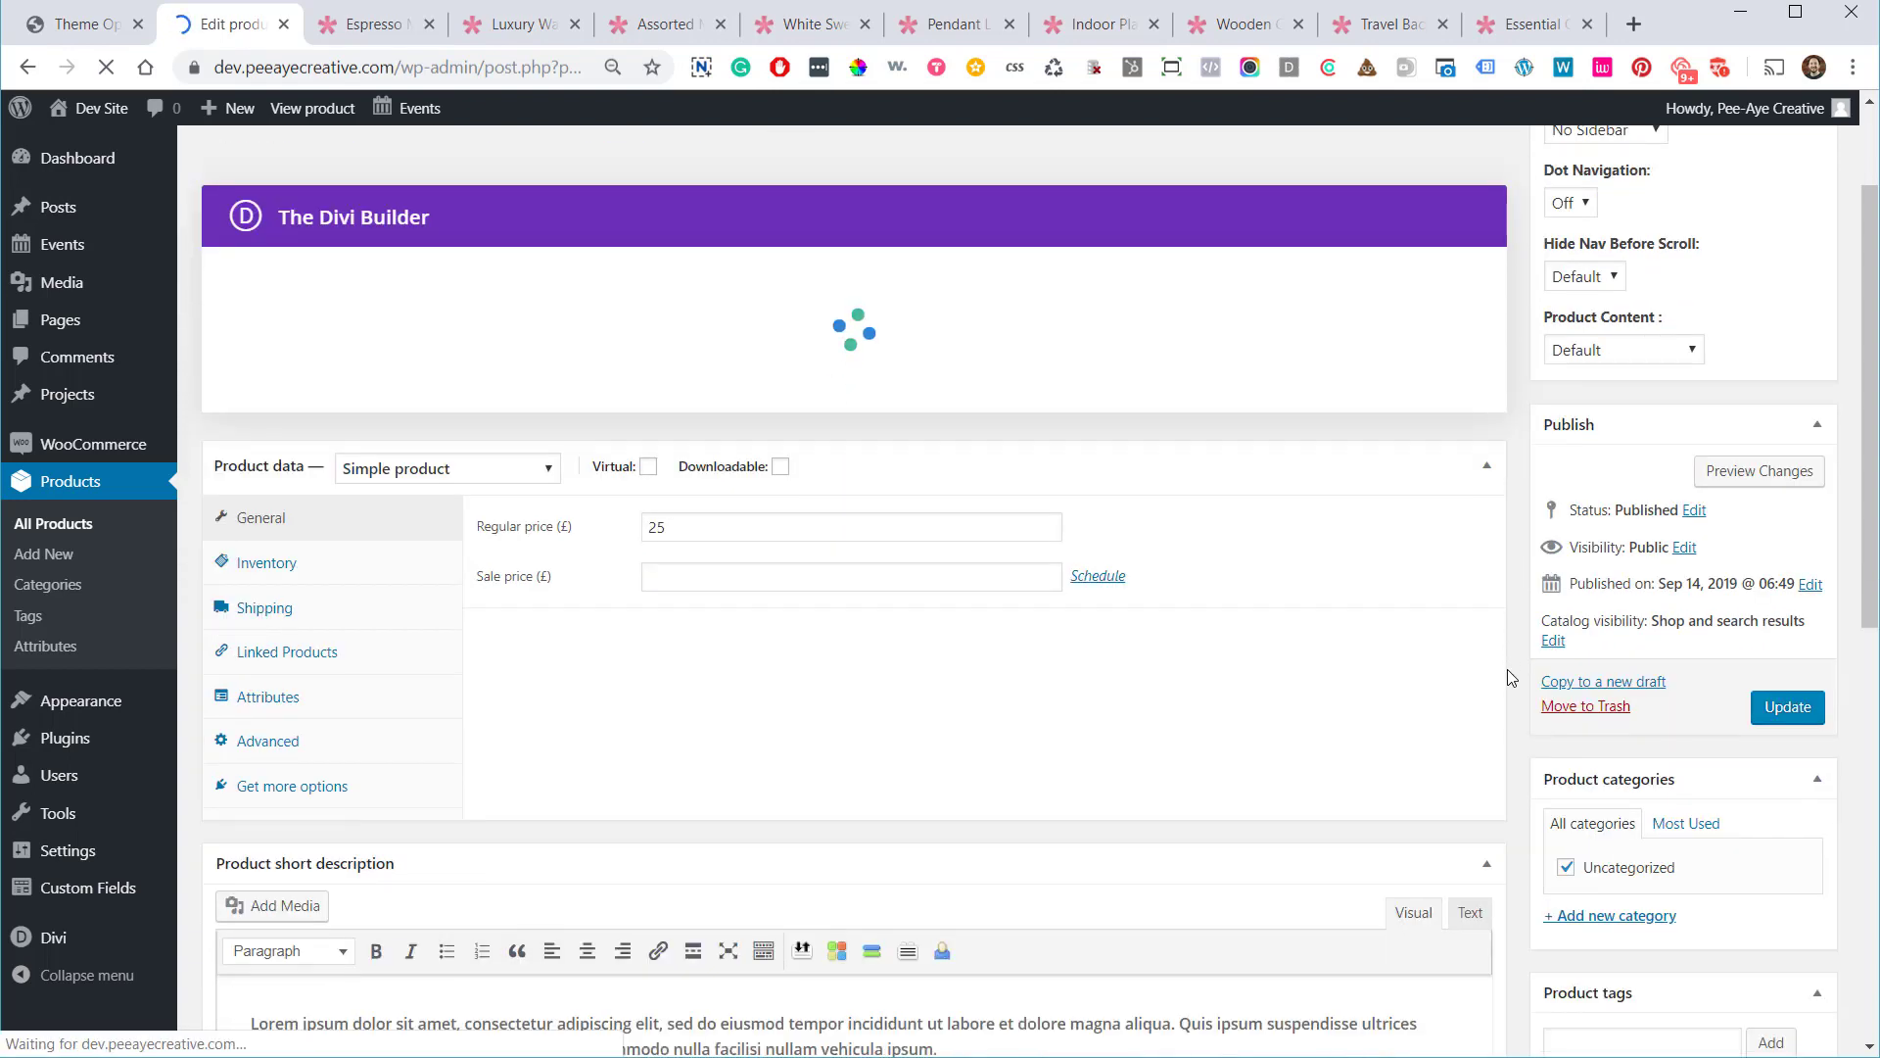
scroll(1506, 674, down, 4)
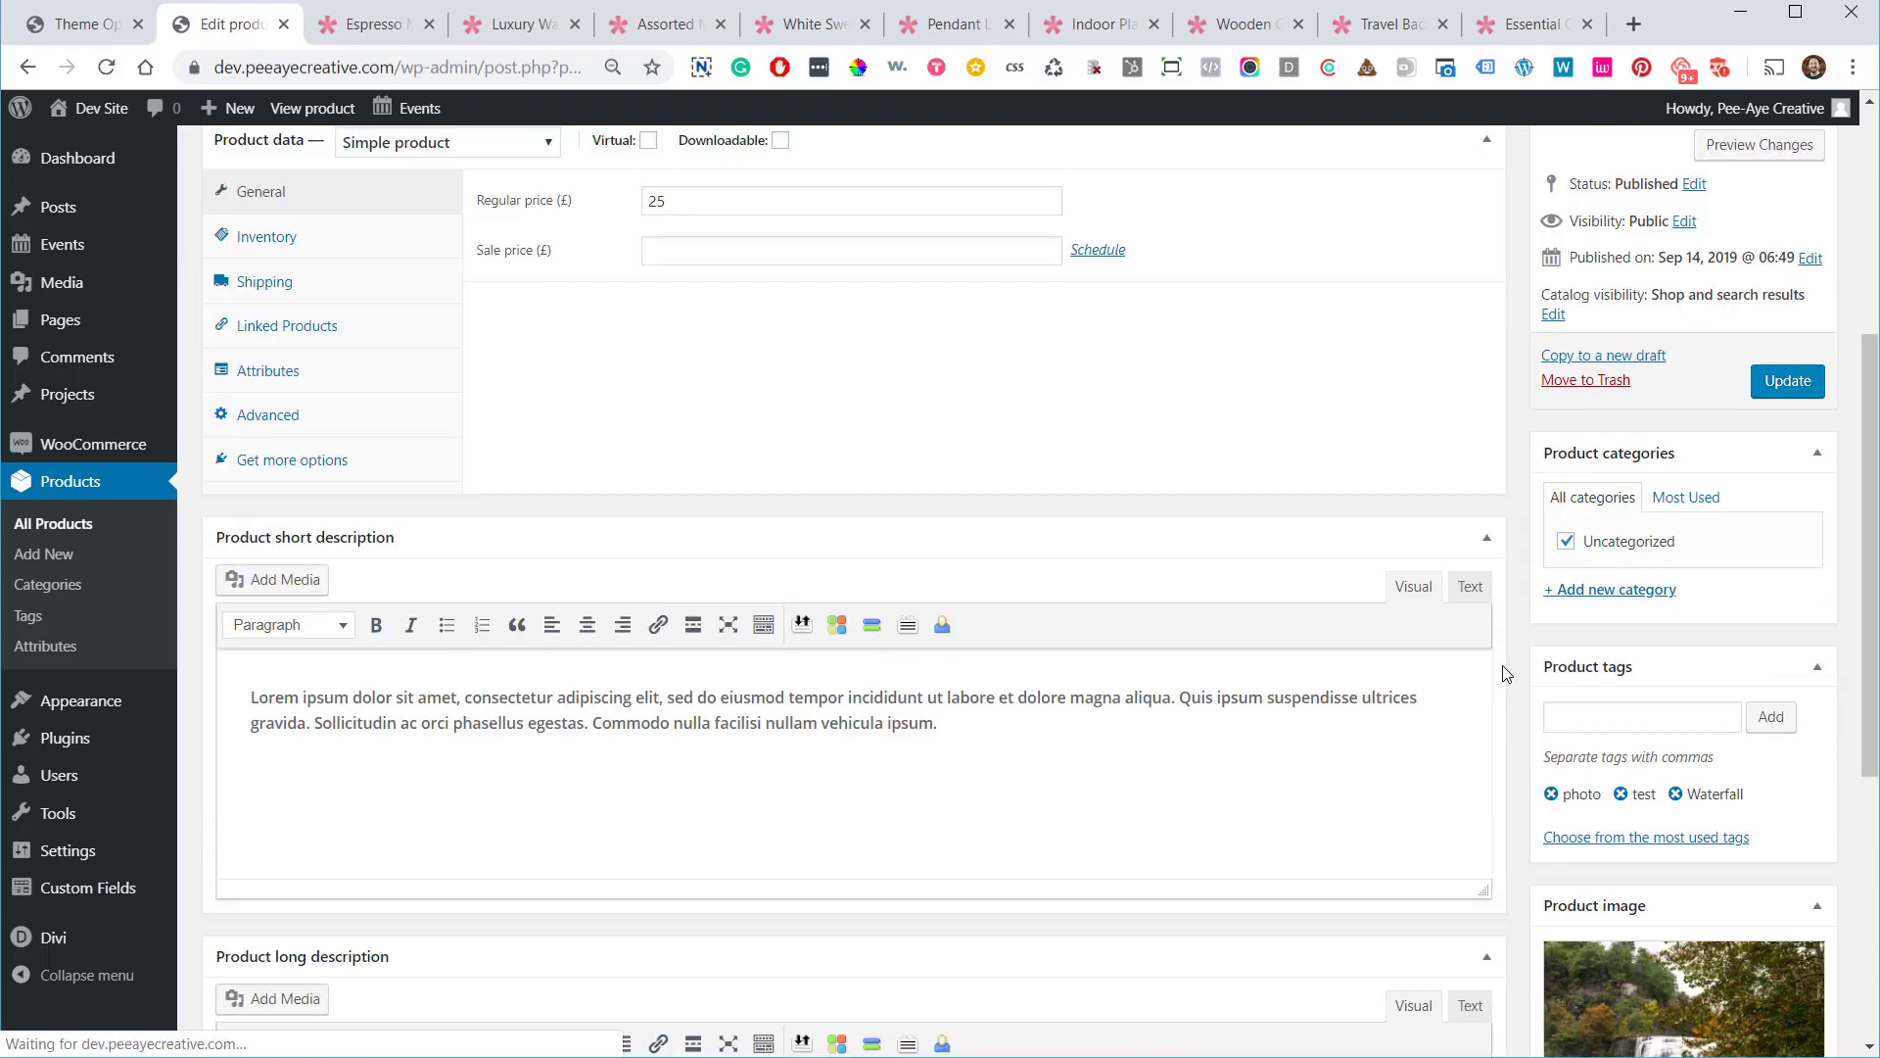
scroll(1563, 622, up, 5)
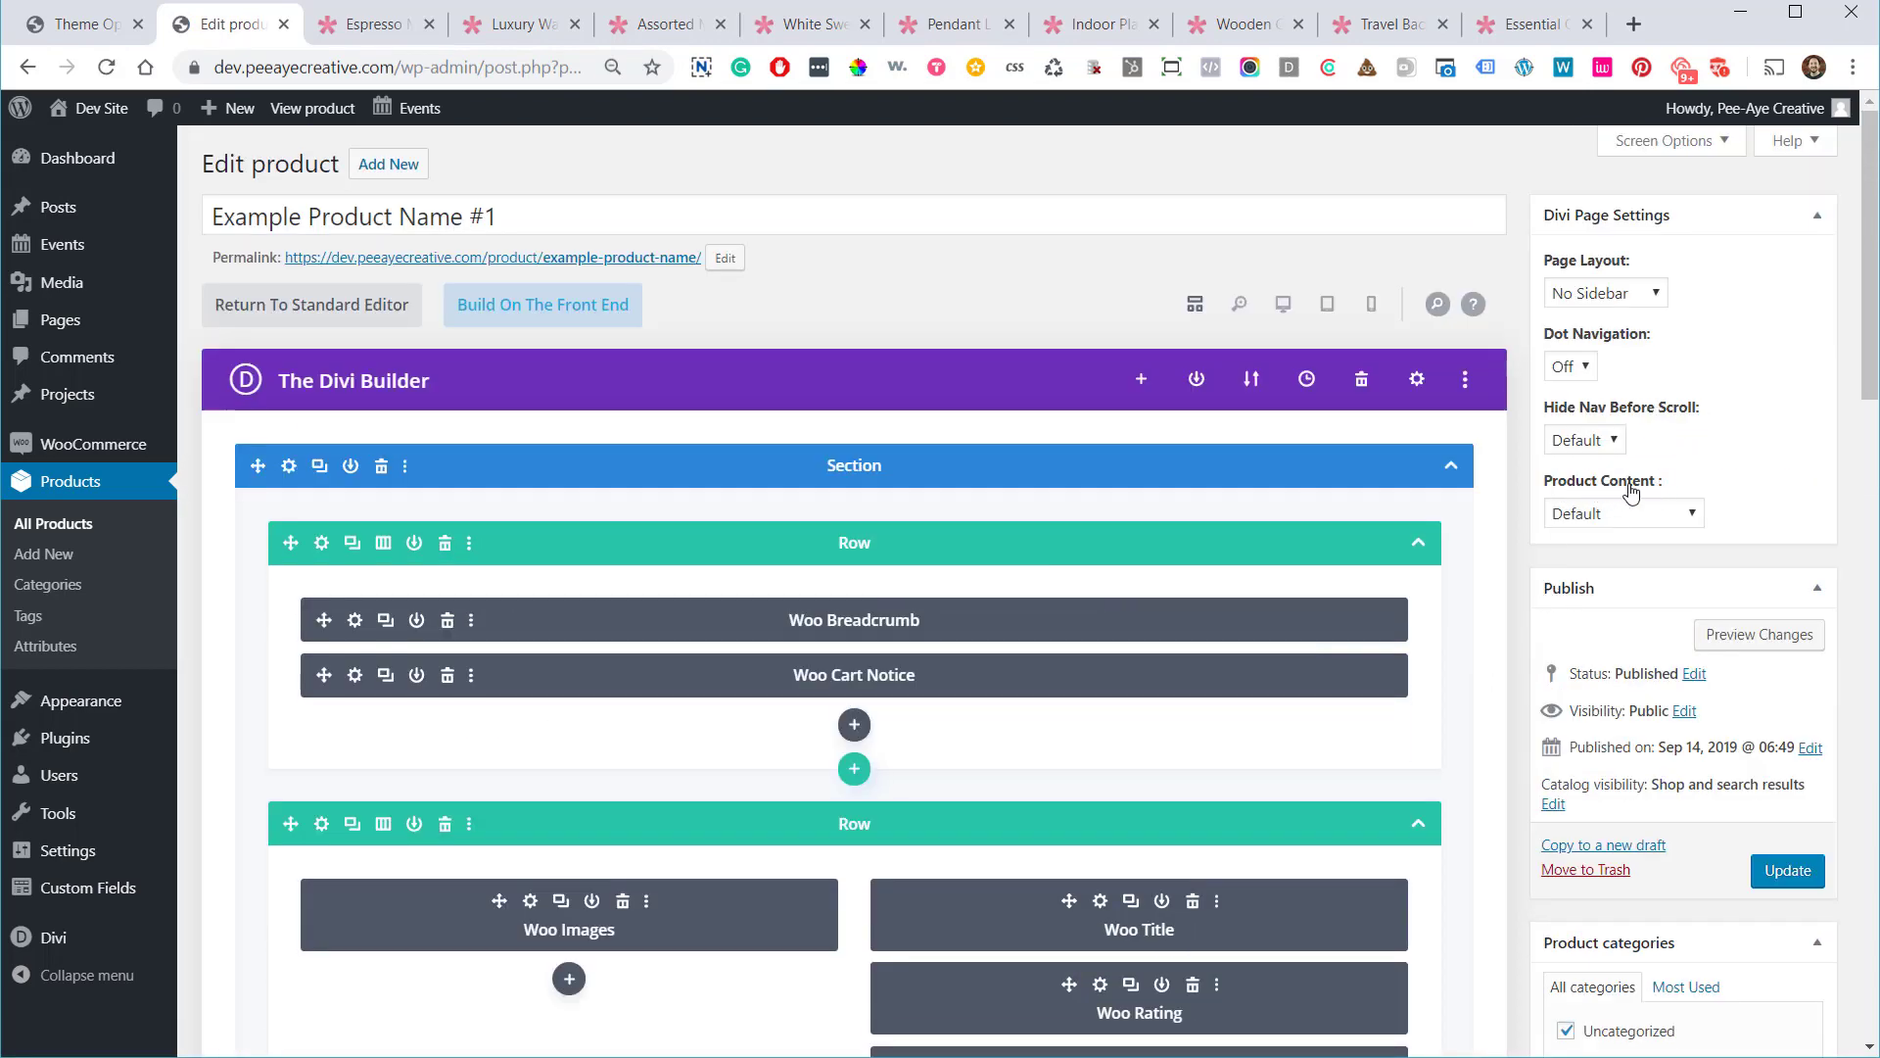
click(1593, 517)
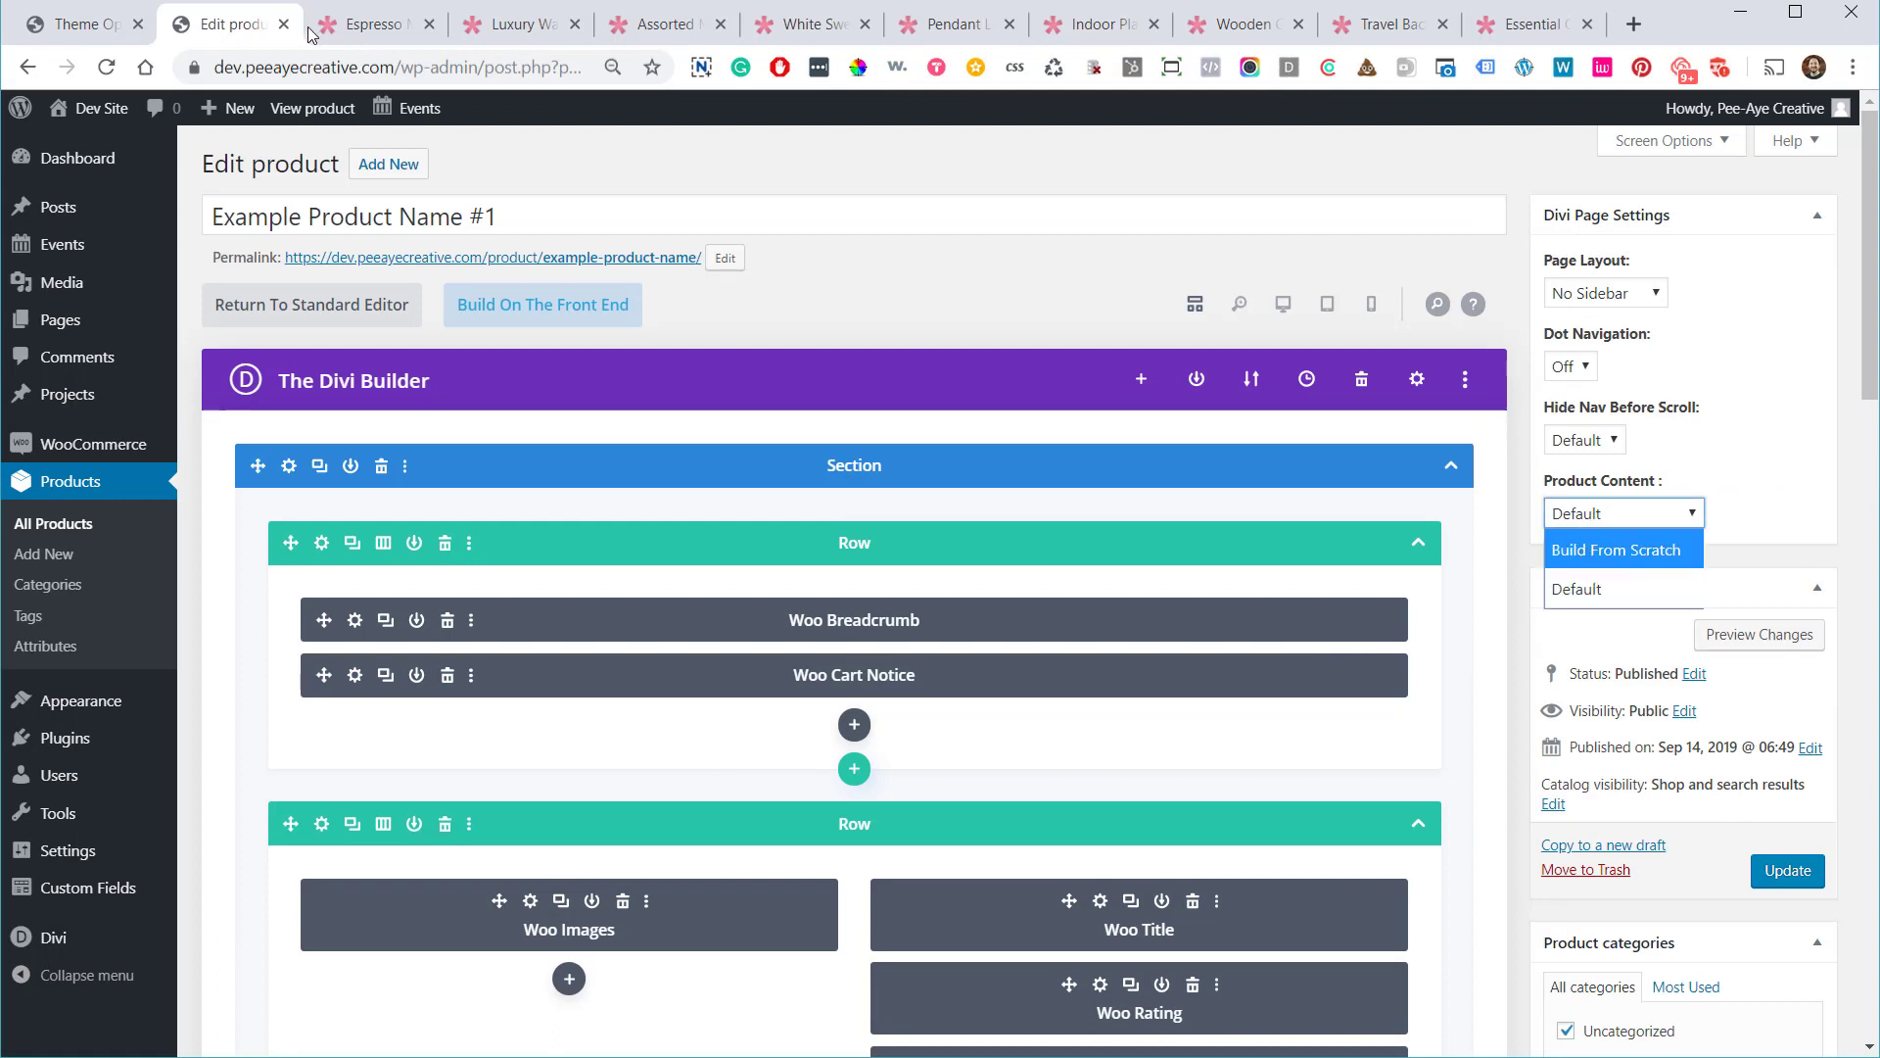
click(1770, 508)
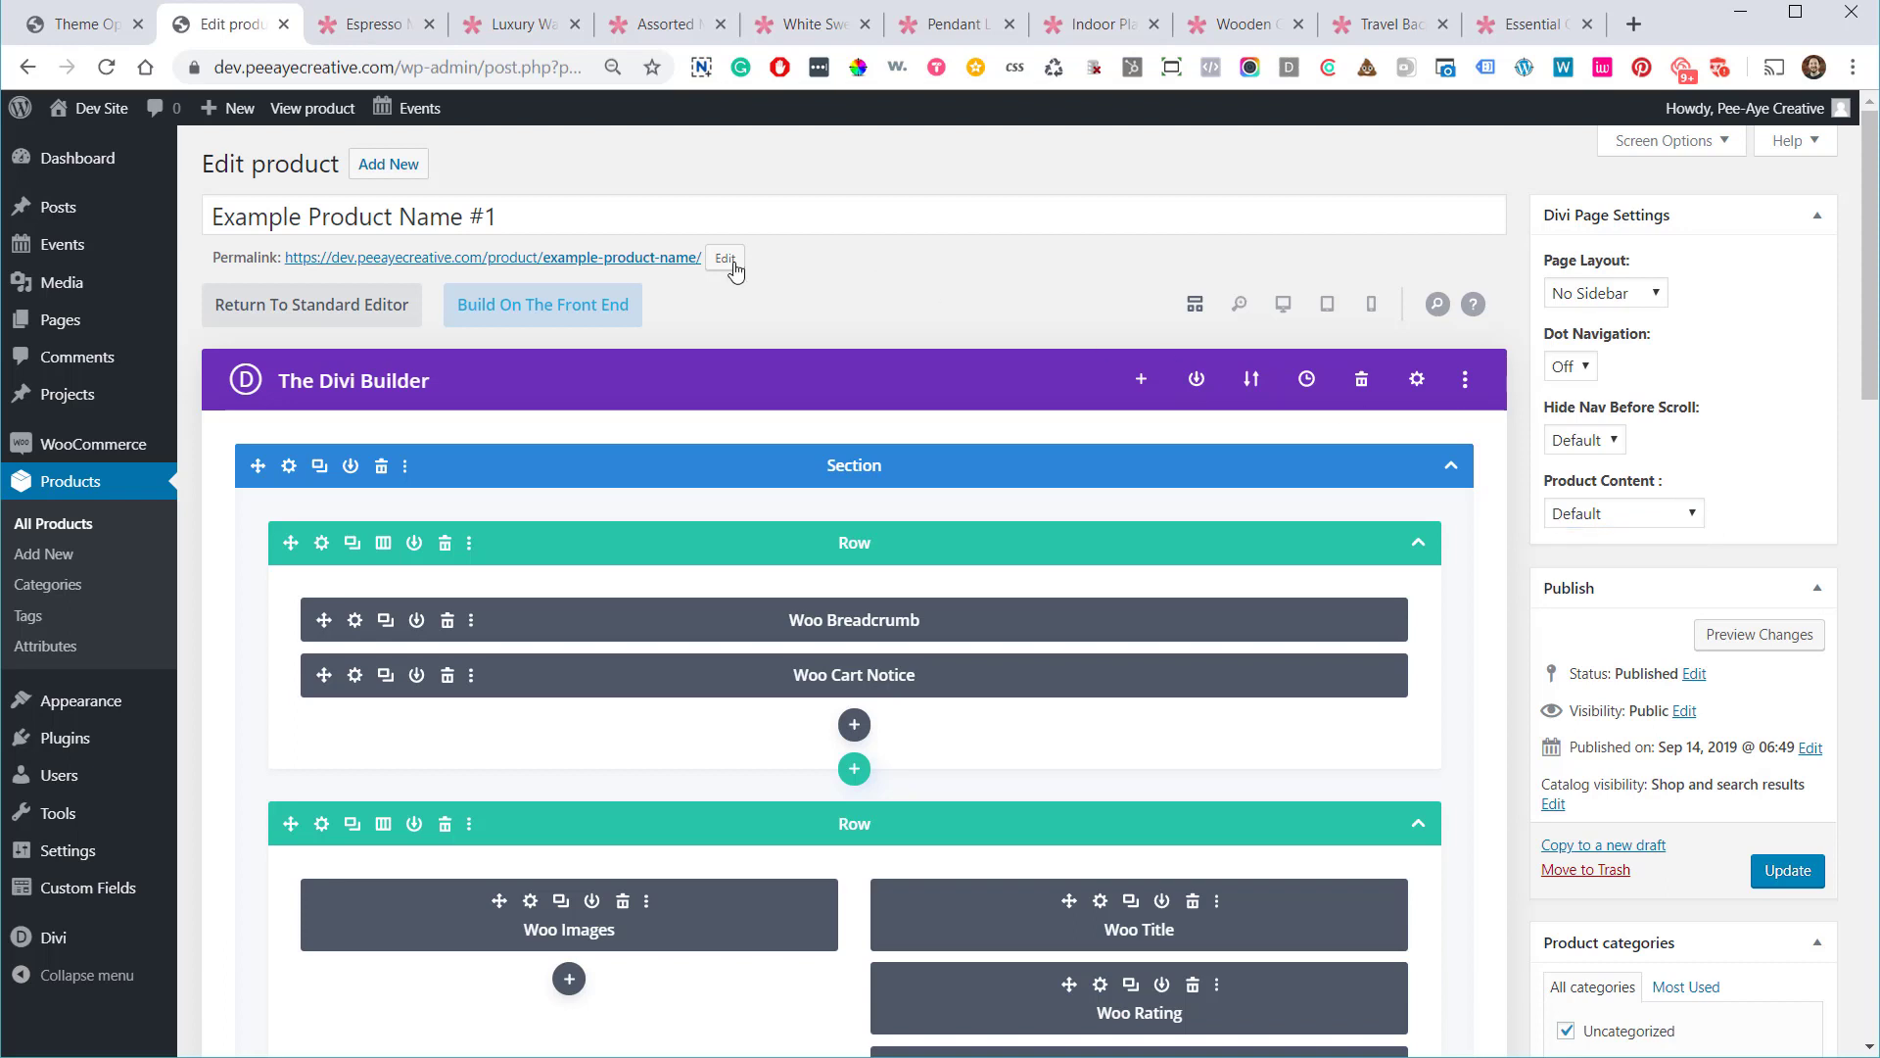
click(316, 111)
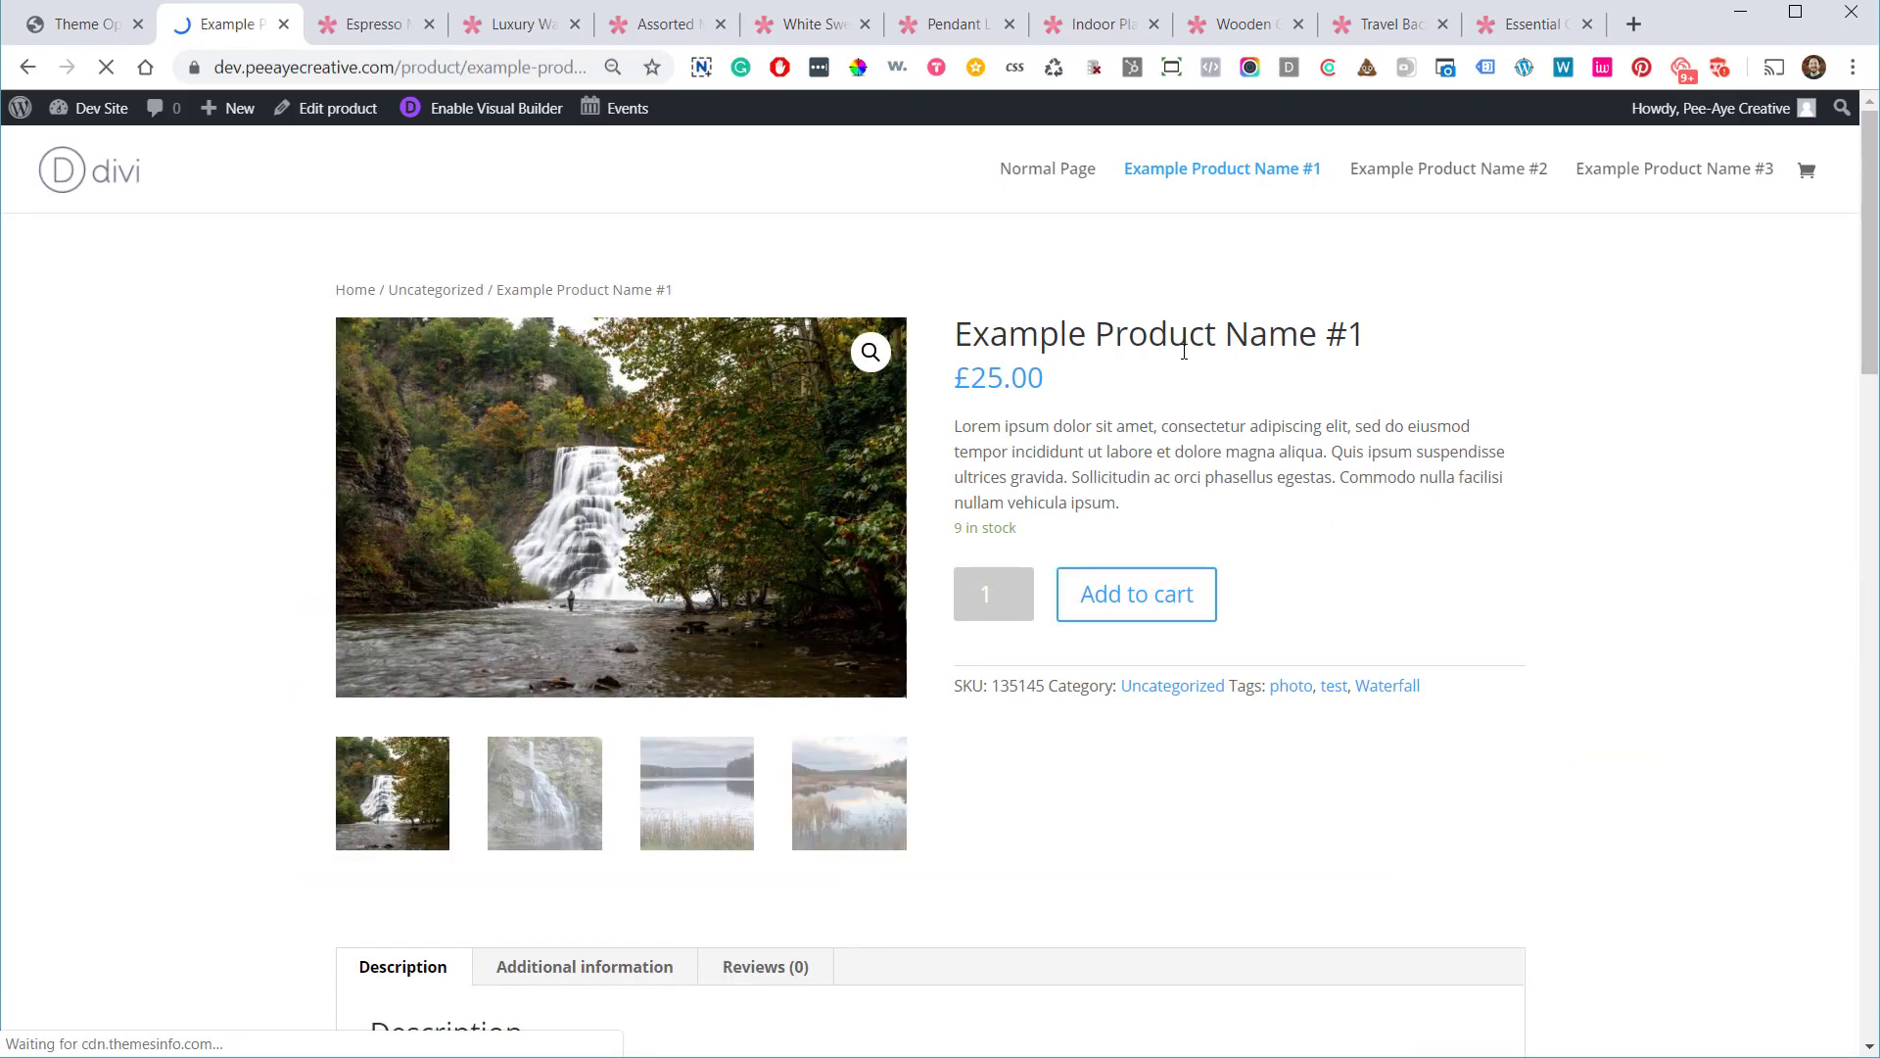
Open the Normal Page in the Visual Builder and bring up the module list for the row's first column
click(1022, 180)
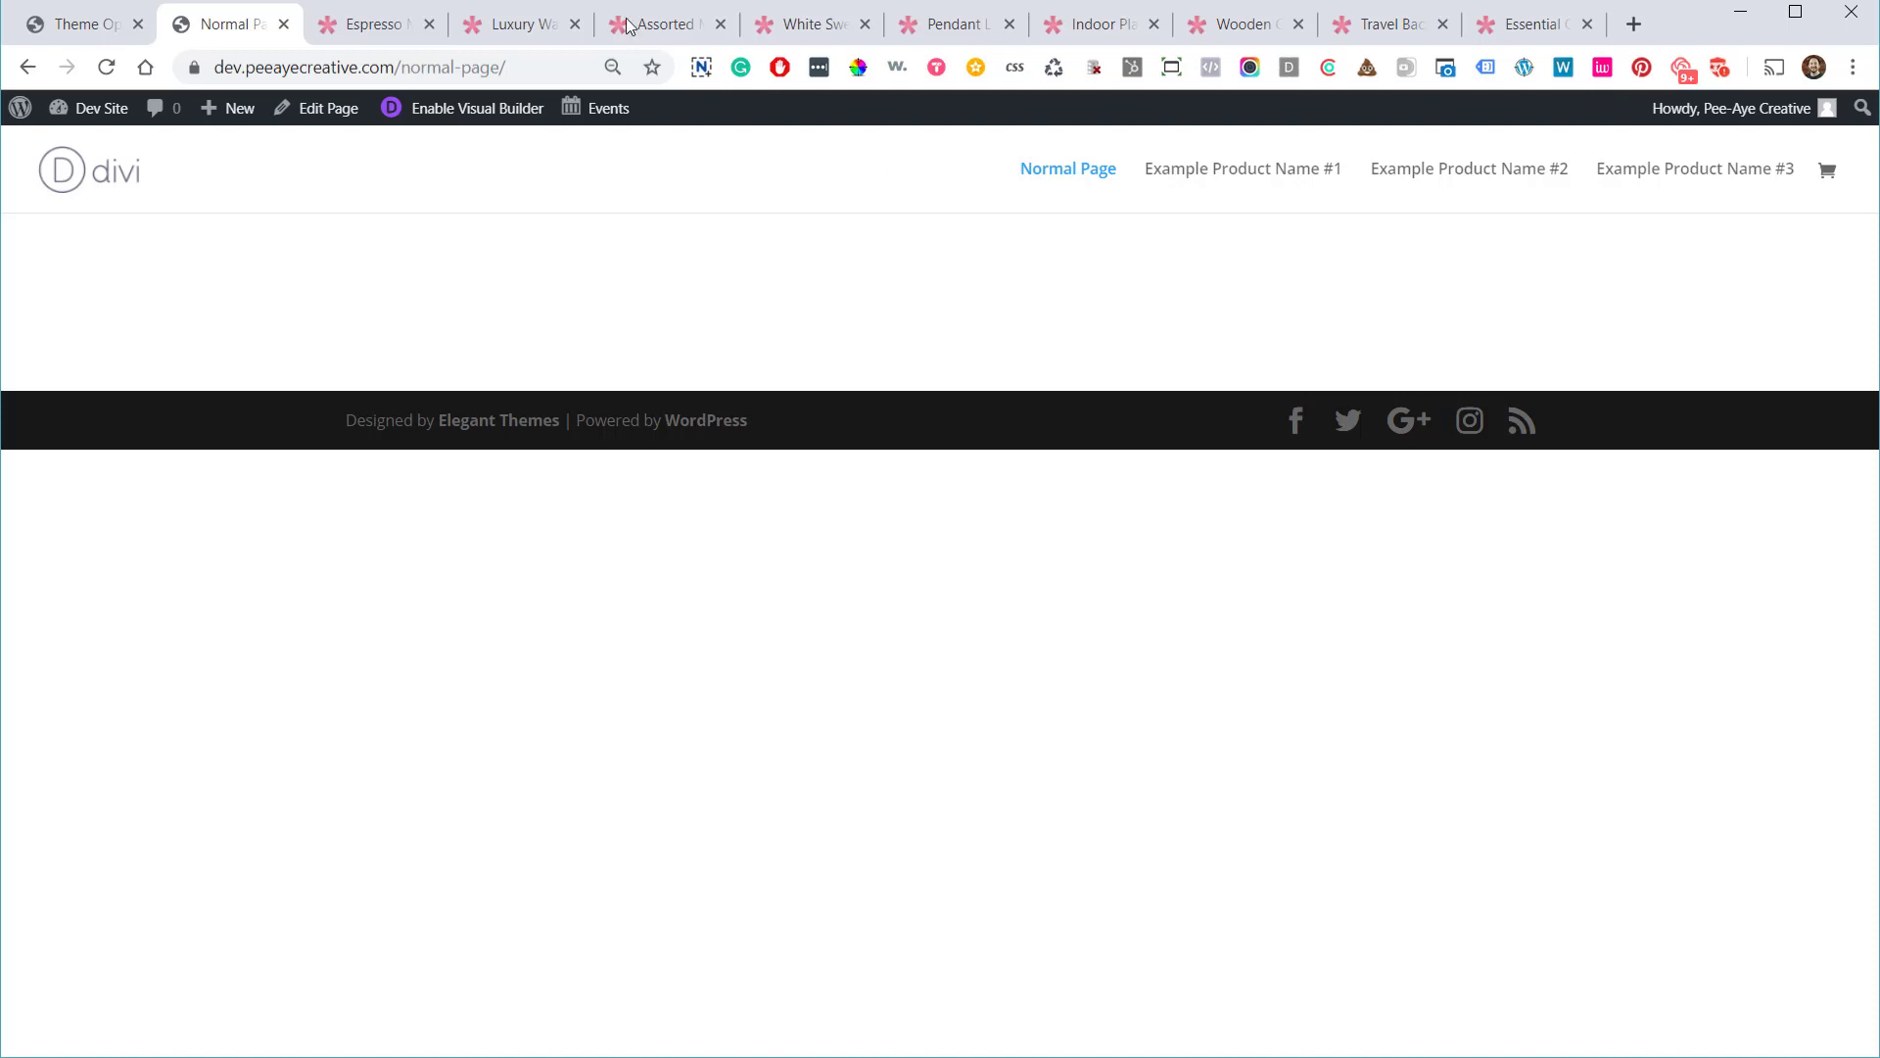
click(426, 118)
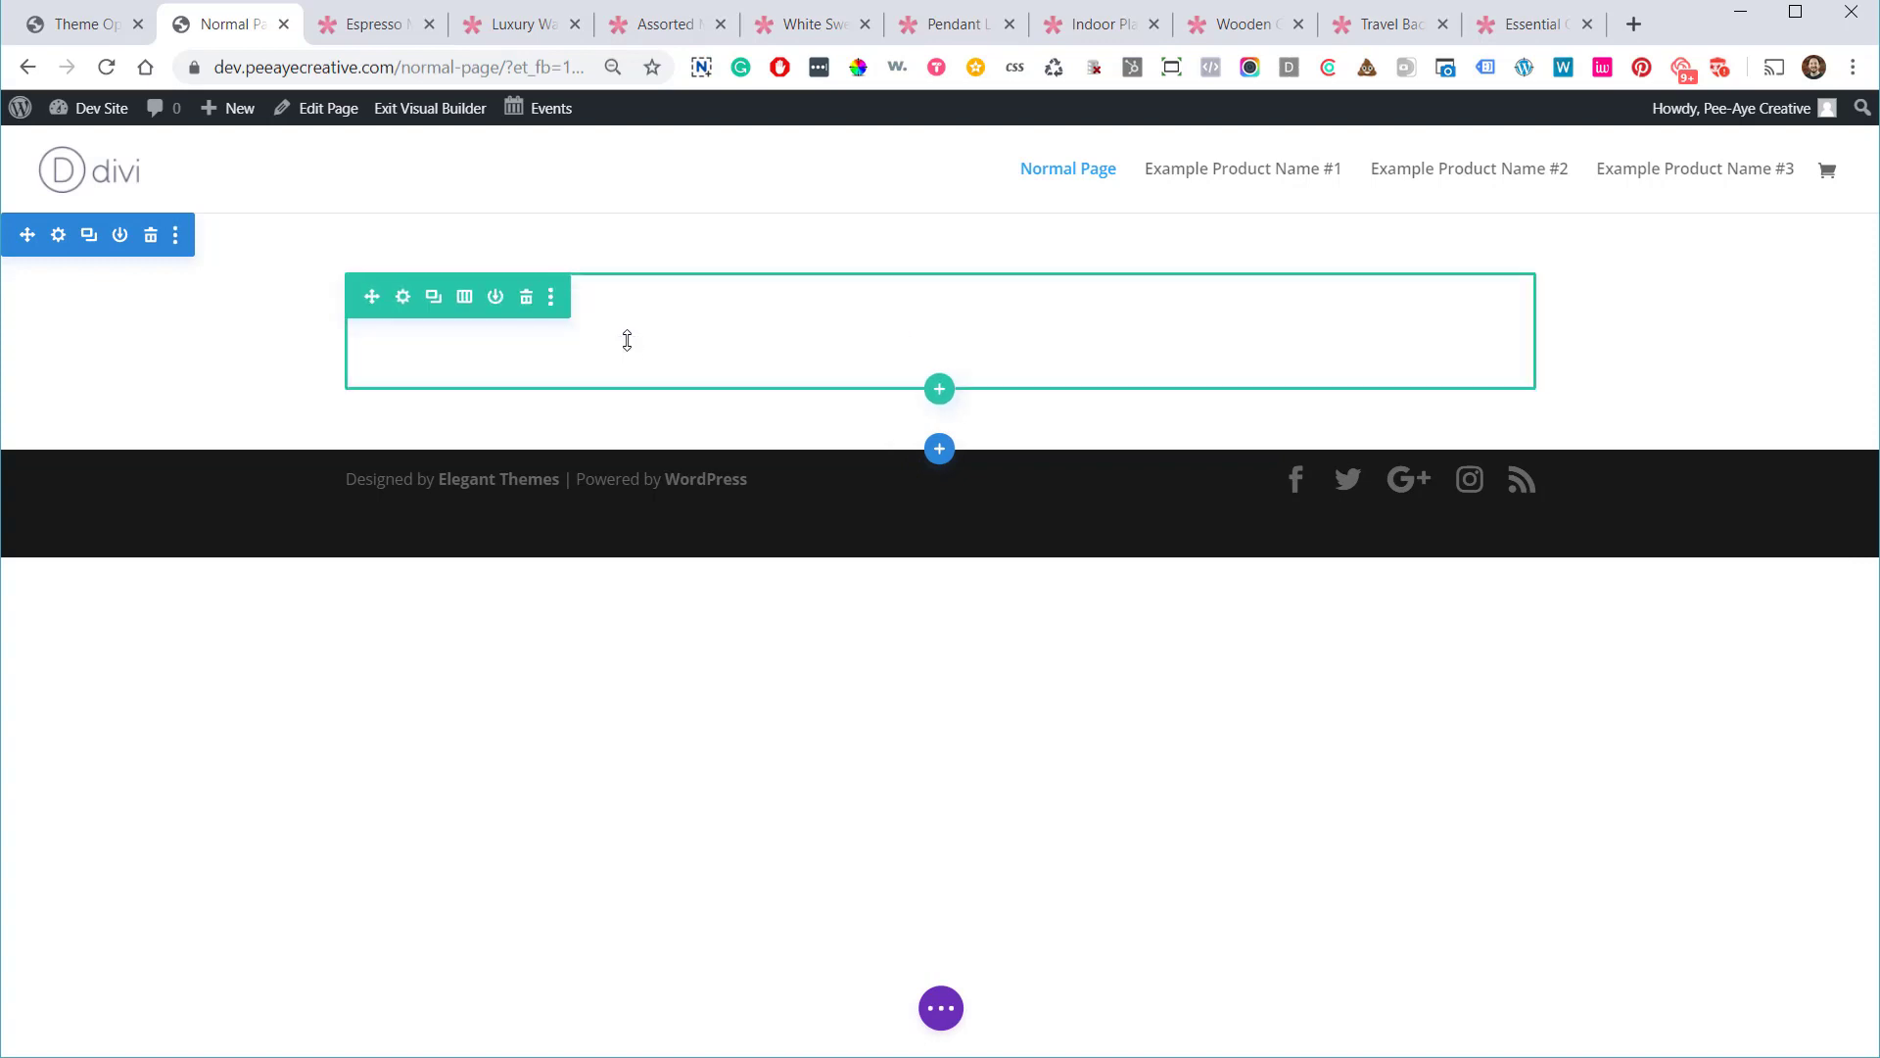
click(626, 362)
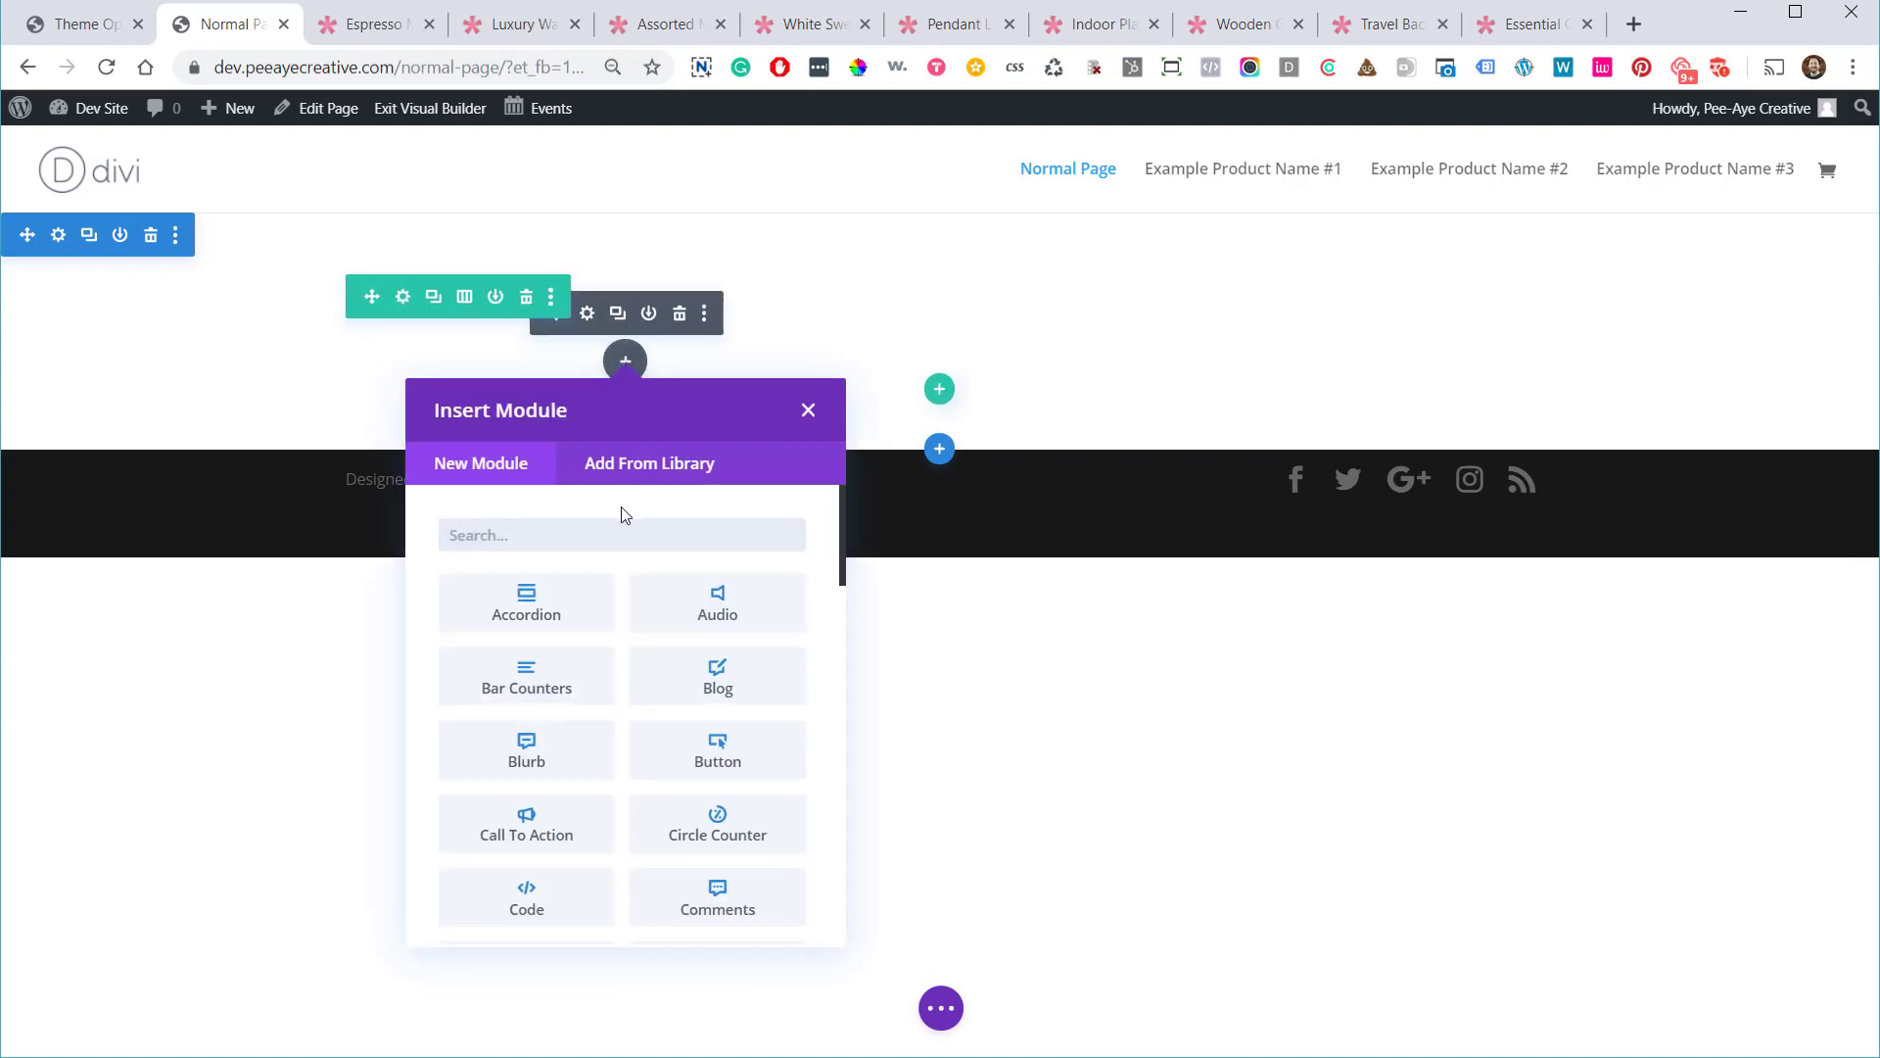
Examine the Woo modules available for insertion on the Normal Page
scroll(621, 588, down, 10)
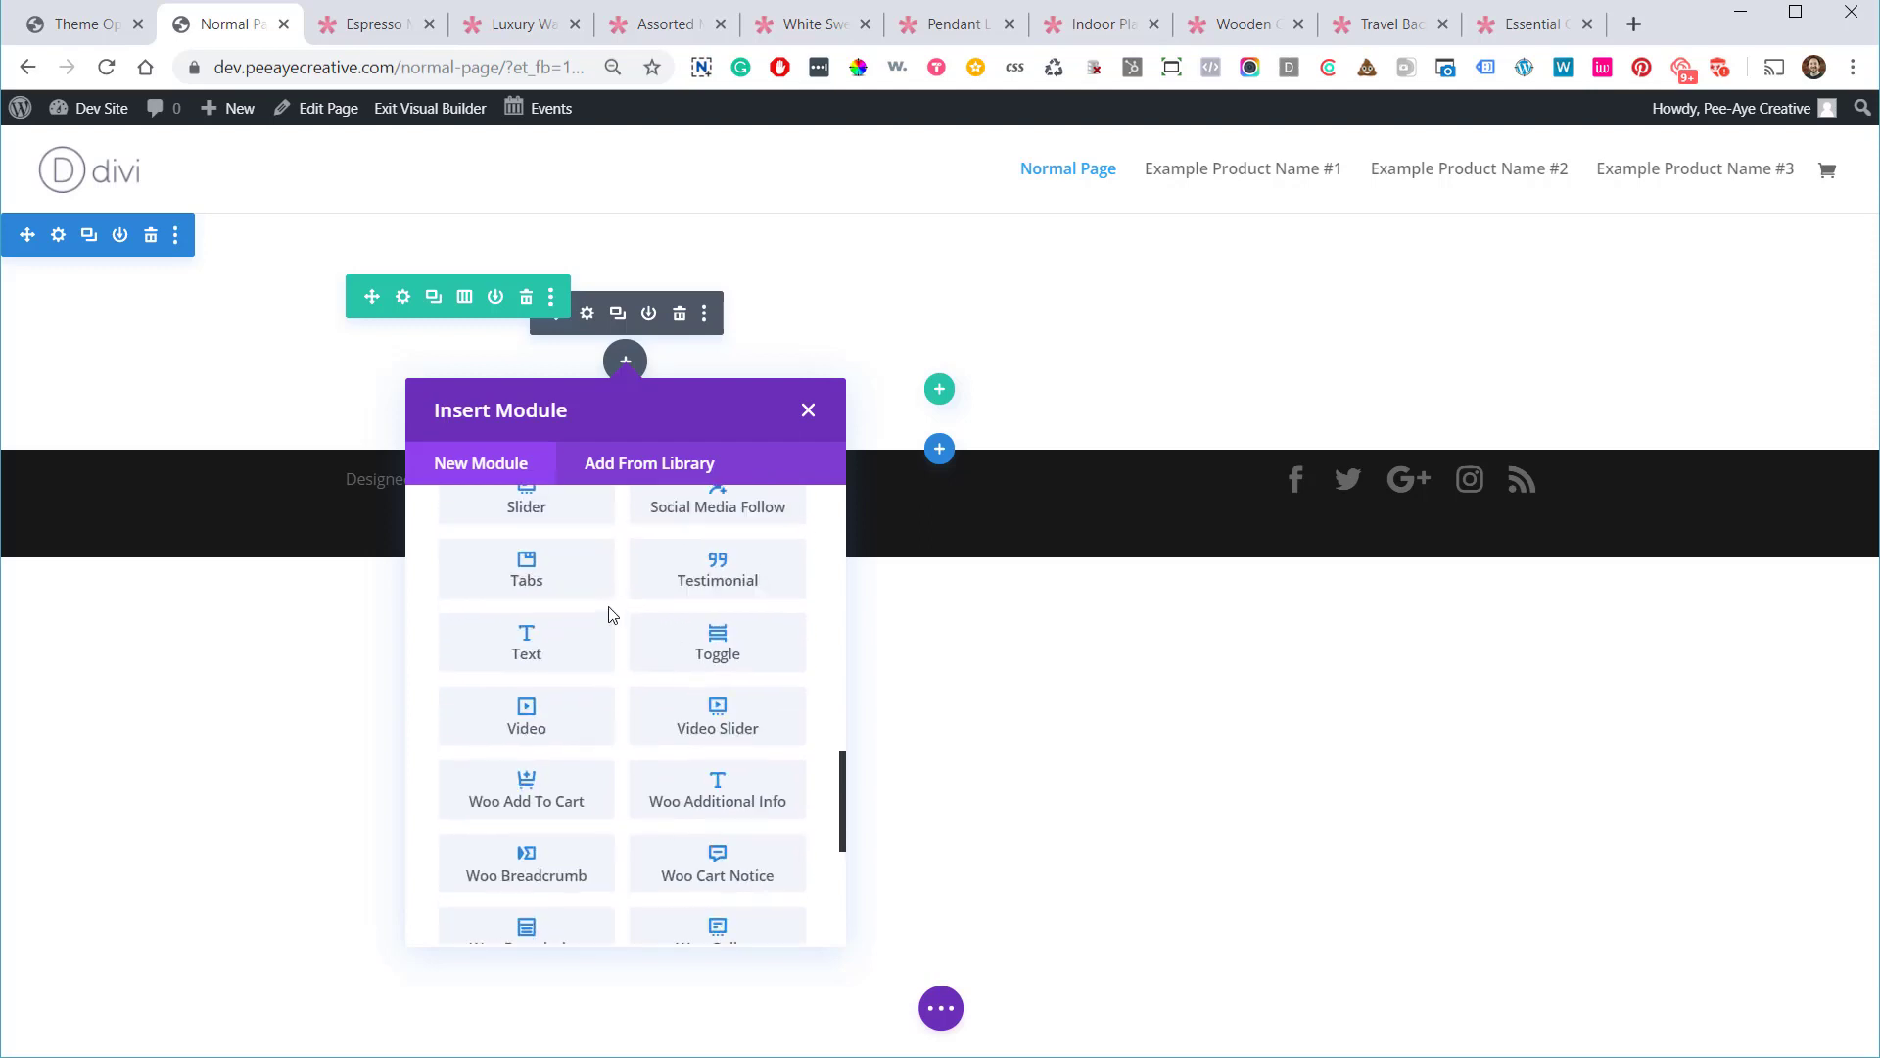
scroll(609, 614, down, 5)
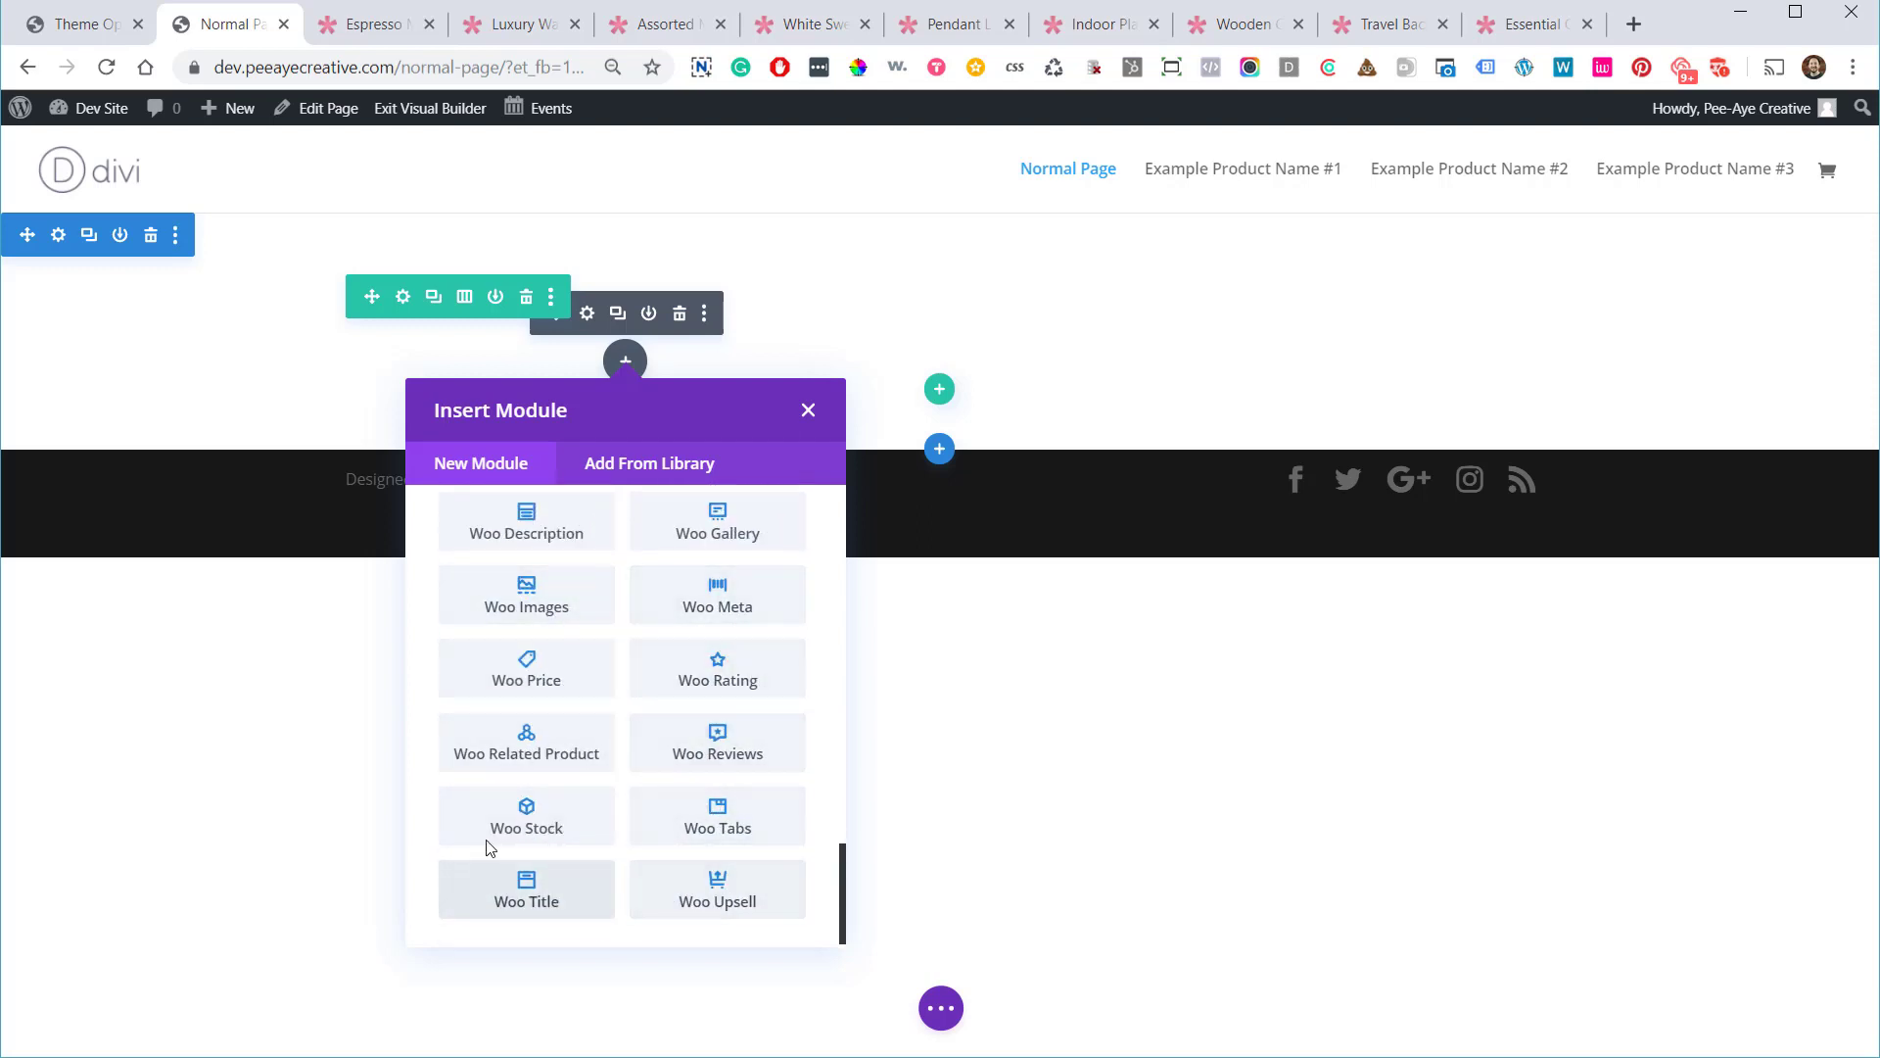
scroll(537, 665, up, 5)
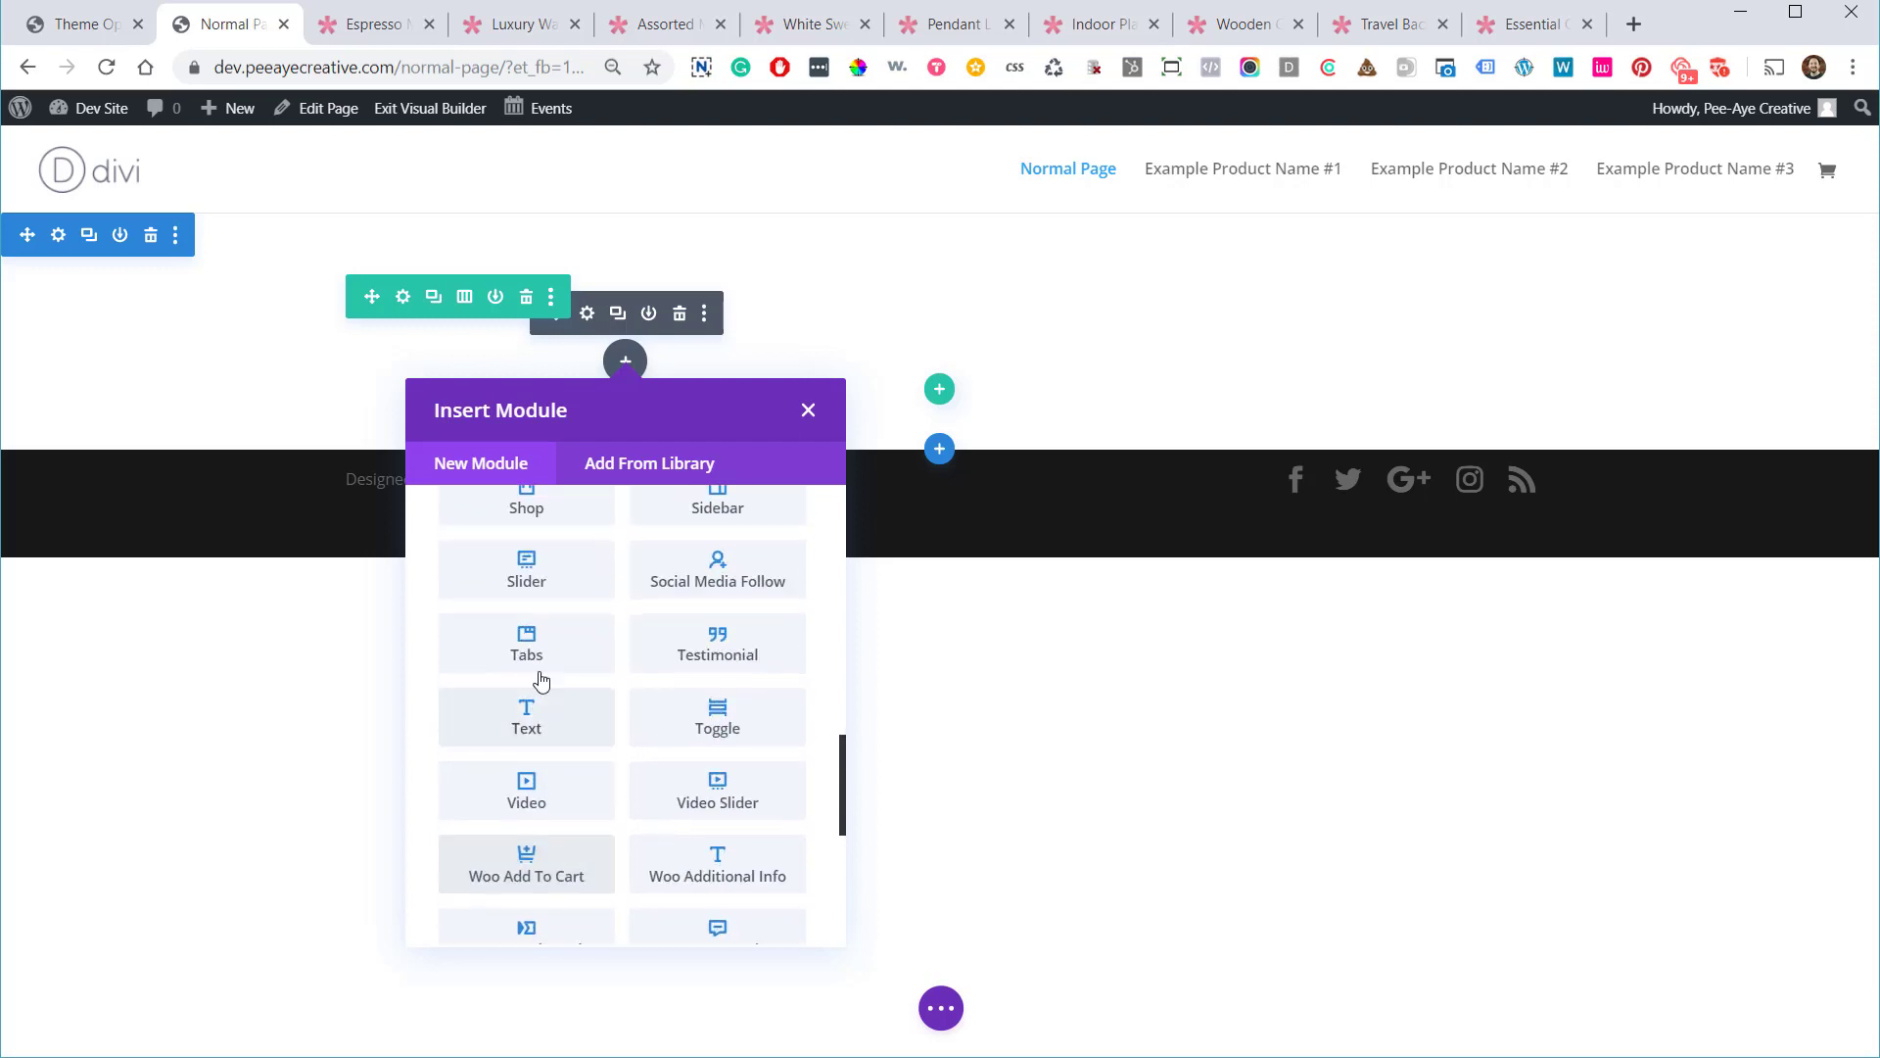
scroll(543, 686, down, 2)
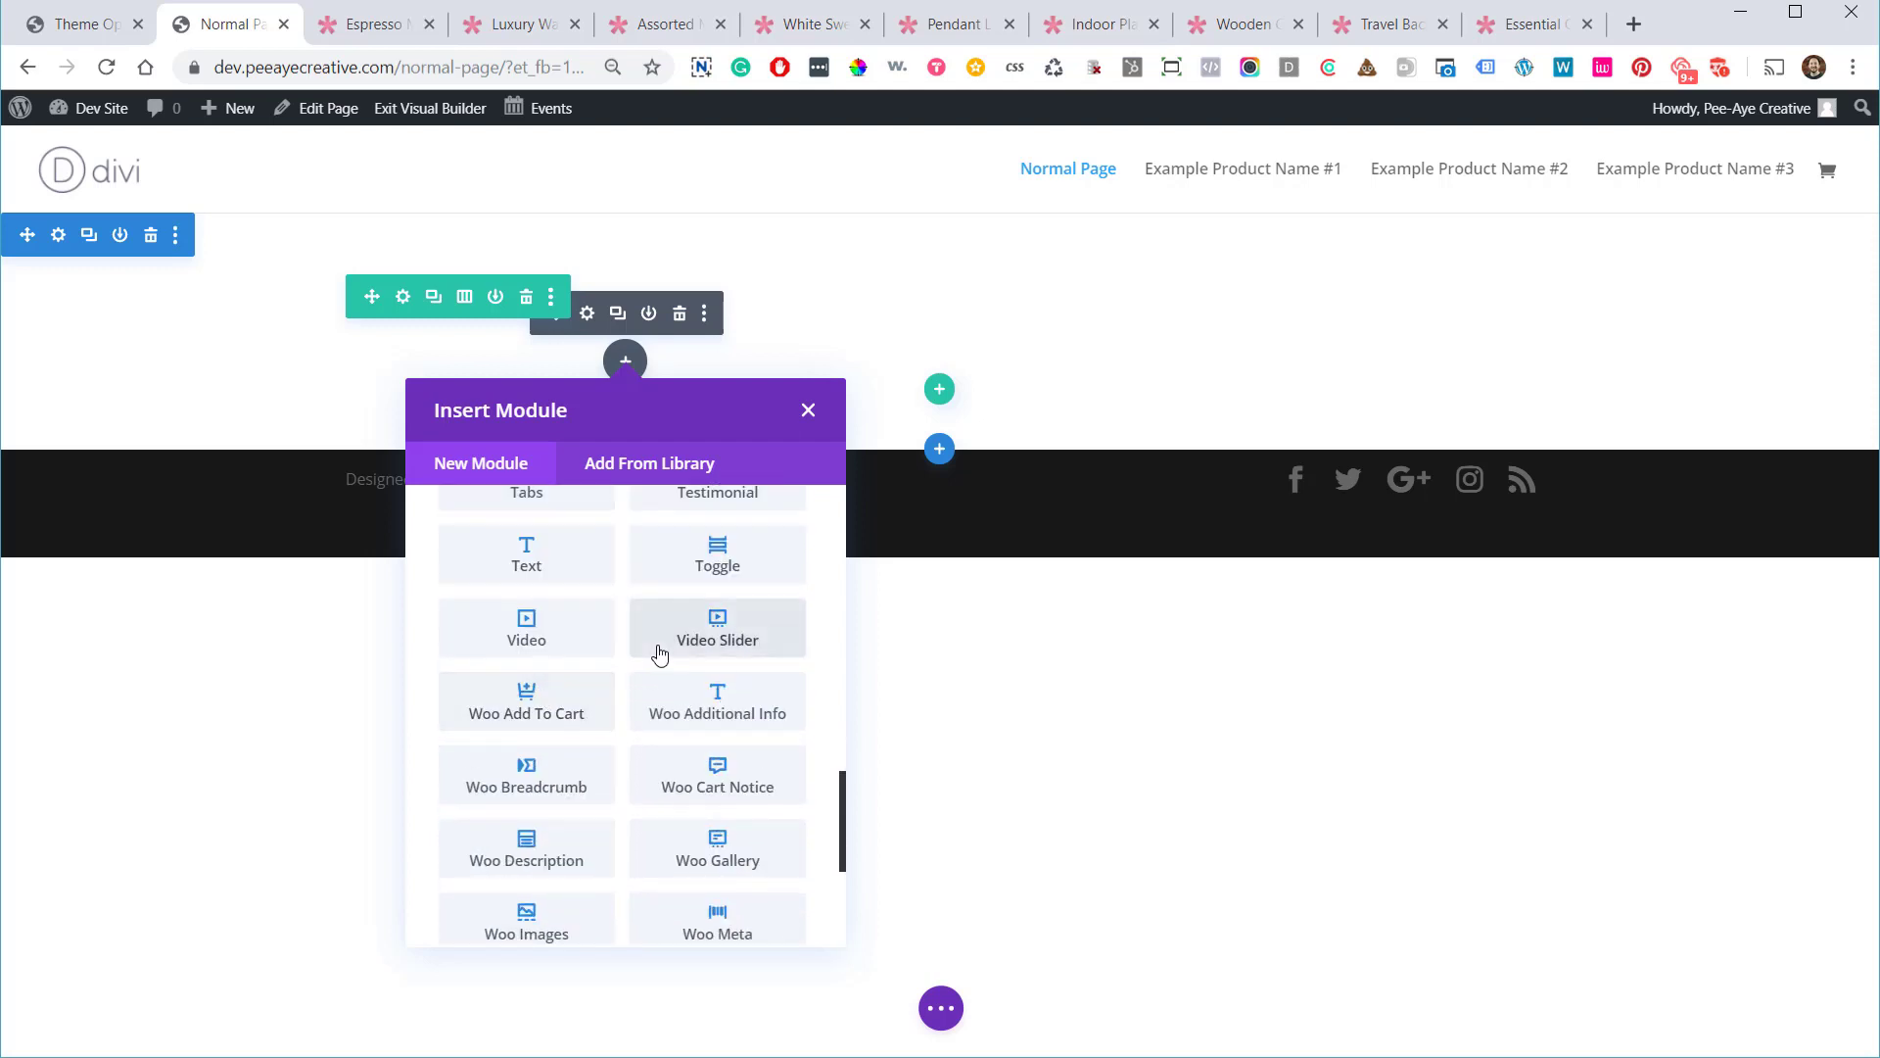
scroll(656, 651, down, 2)
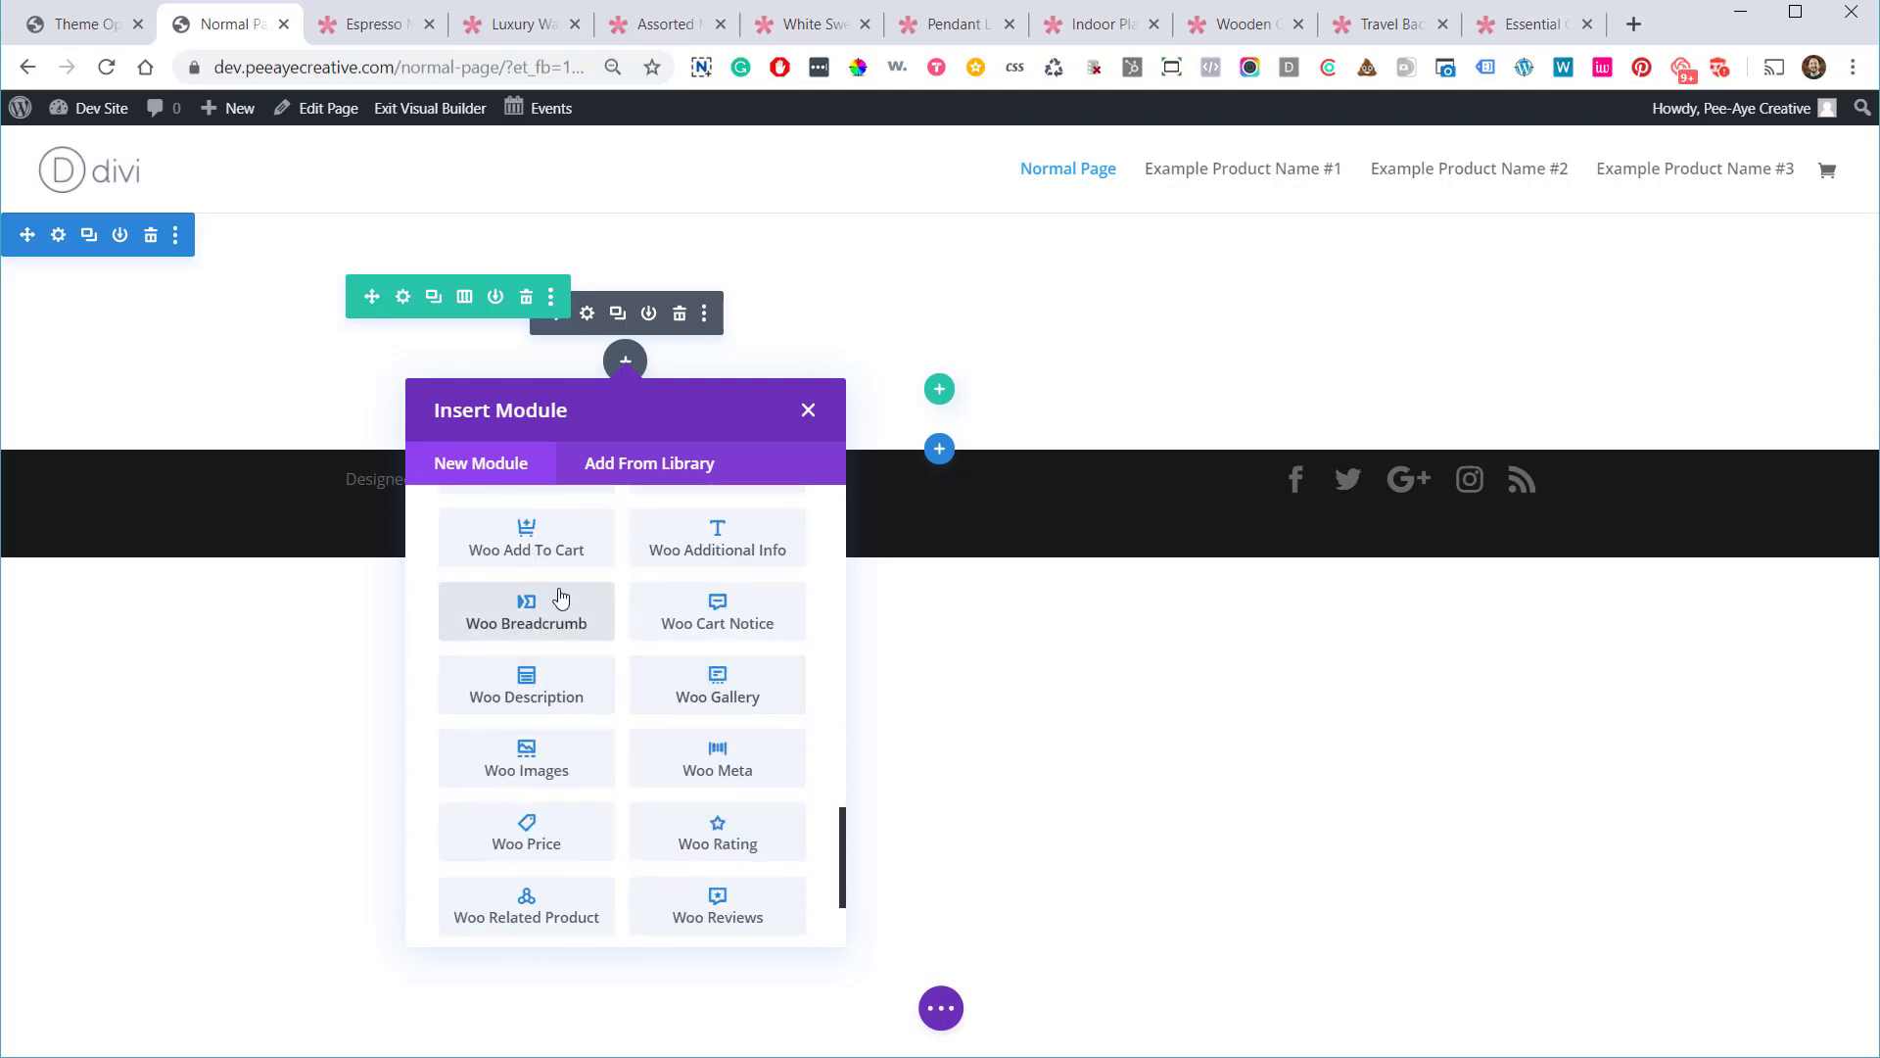
scroll(566, 613, down, 2)
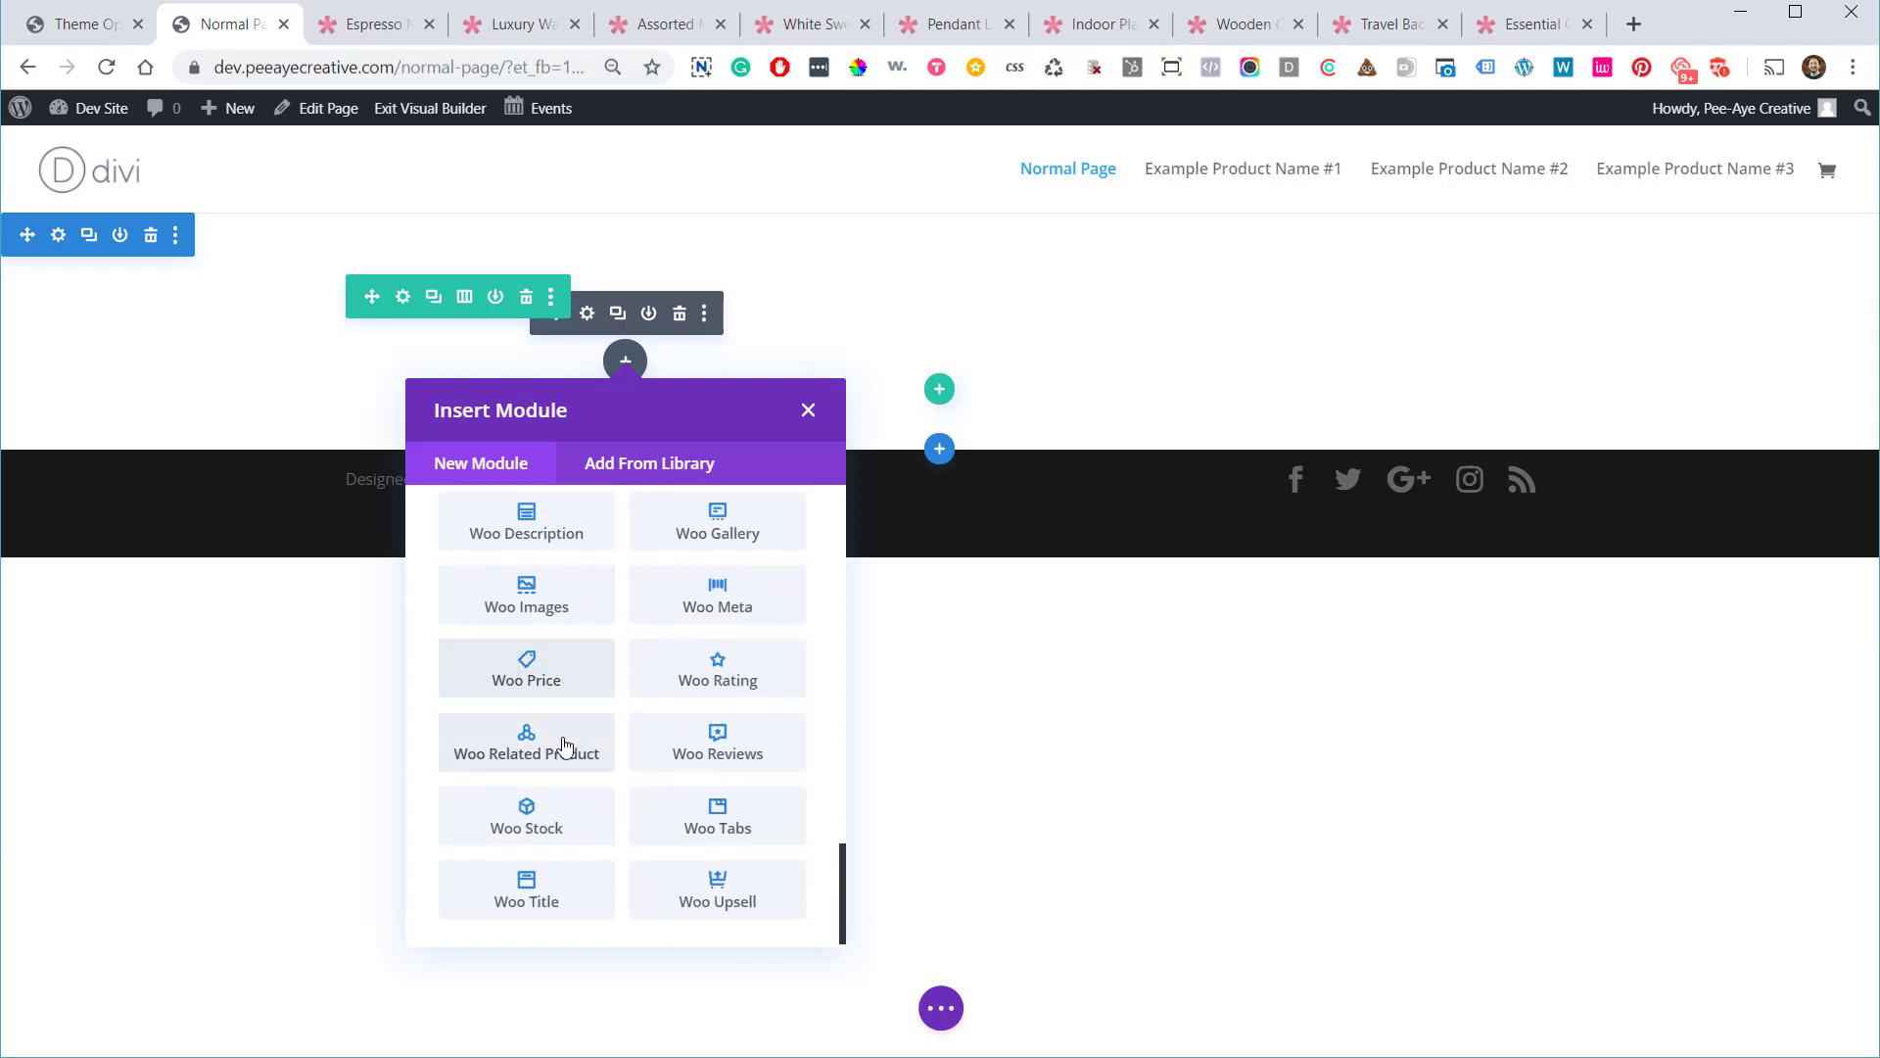
scroll(589, 749, up, 4)
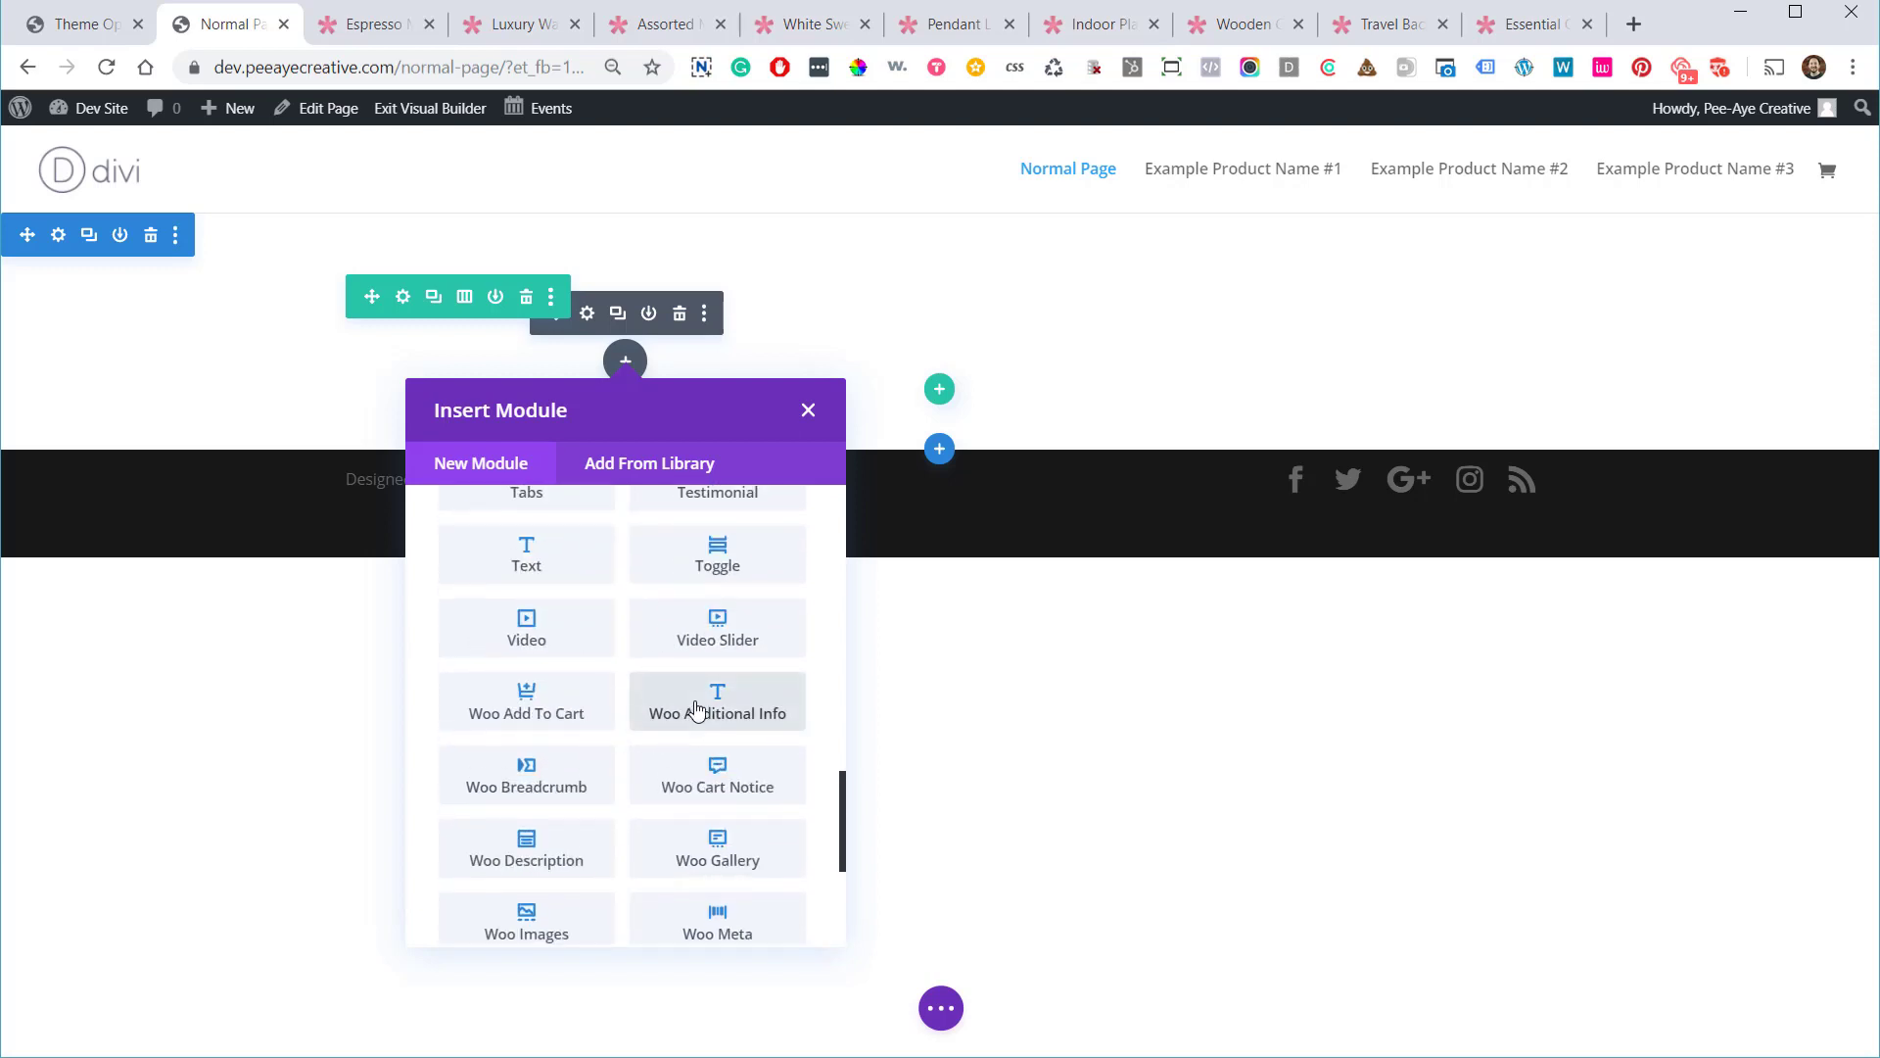
scroll(698, 722, up, 2)
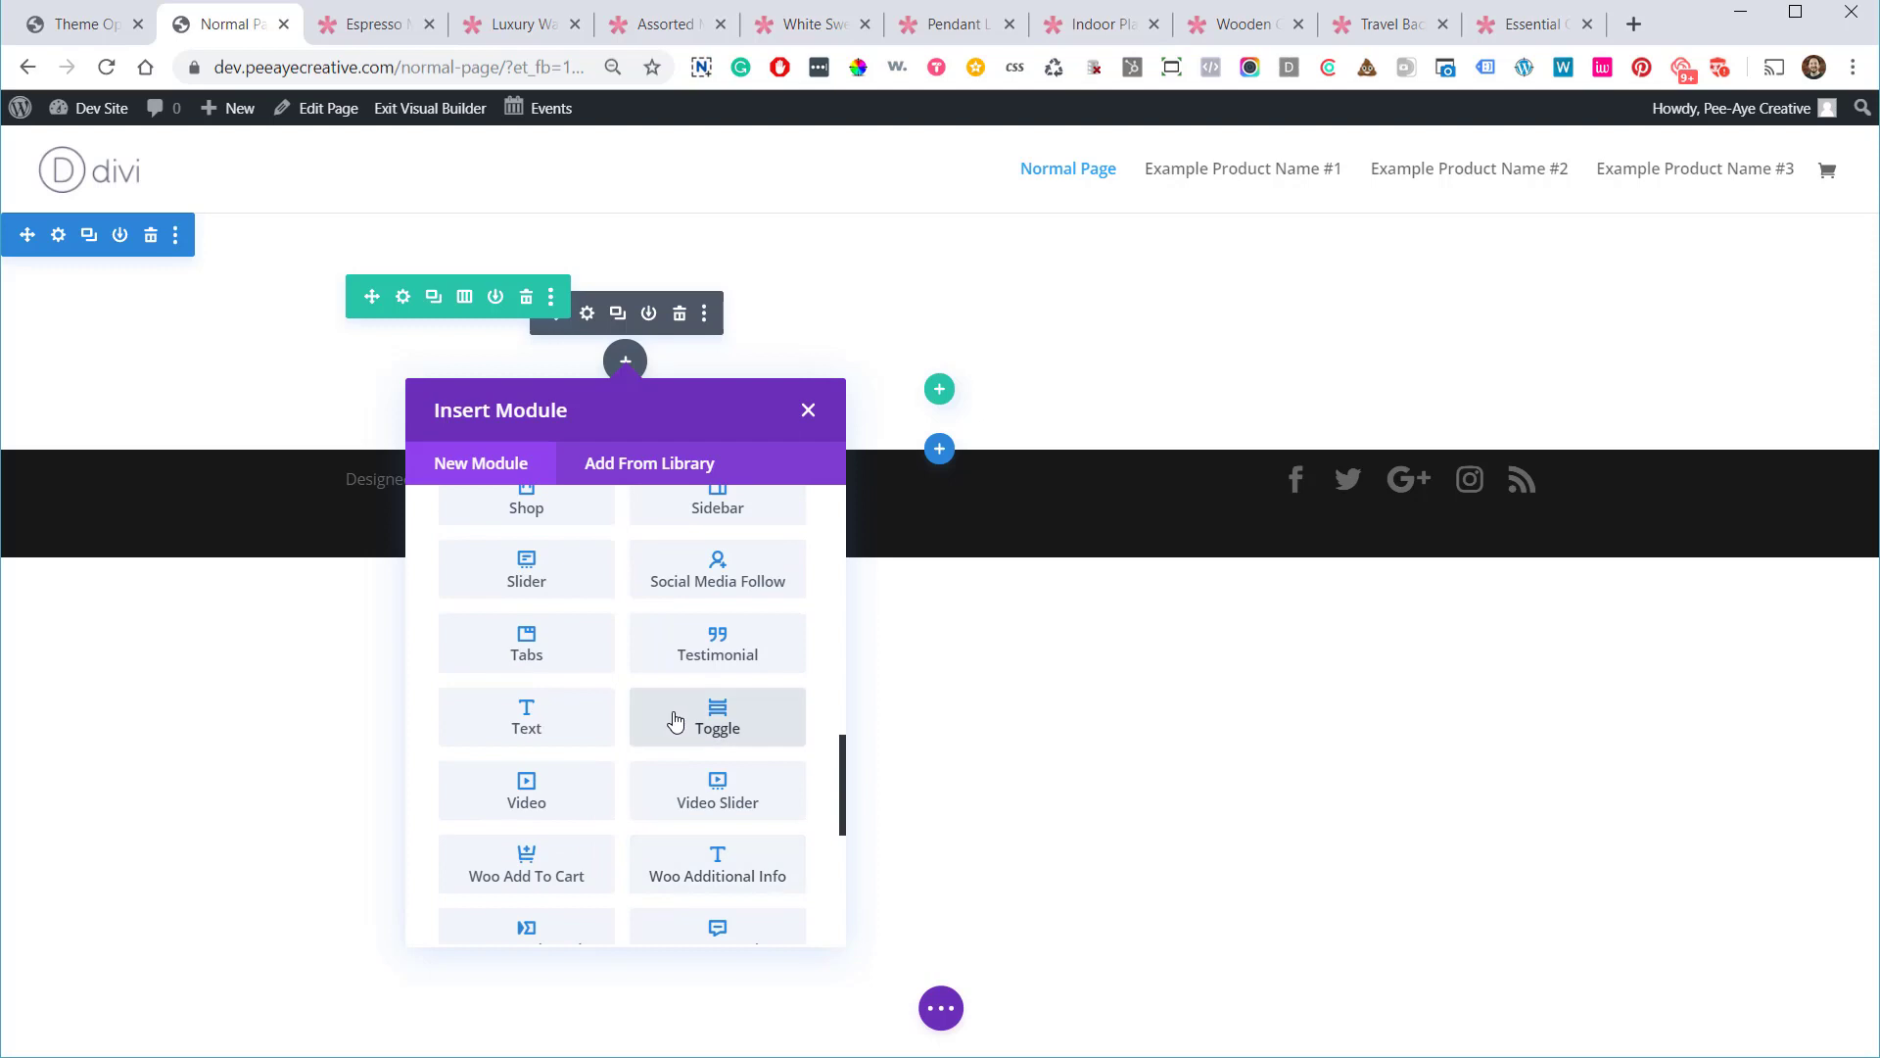
scroll(676, 722, down, 2)
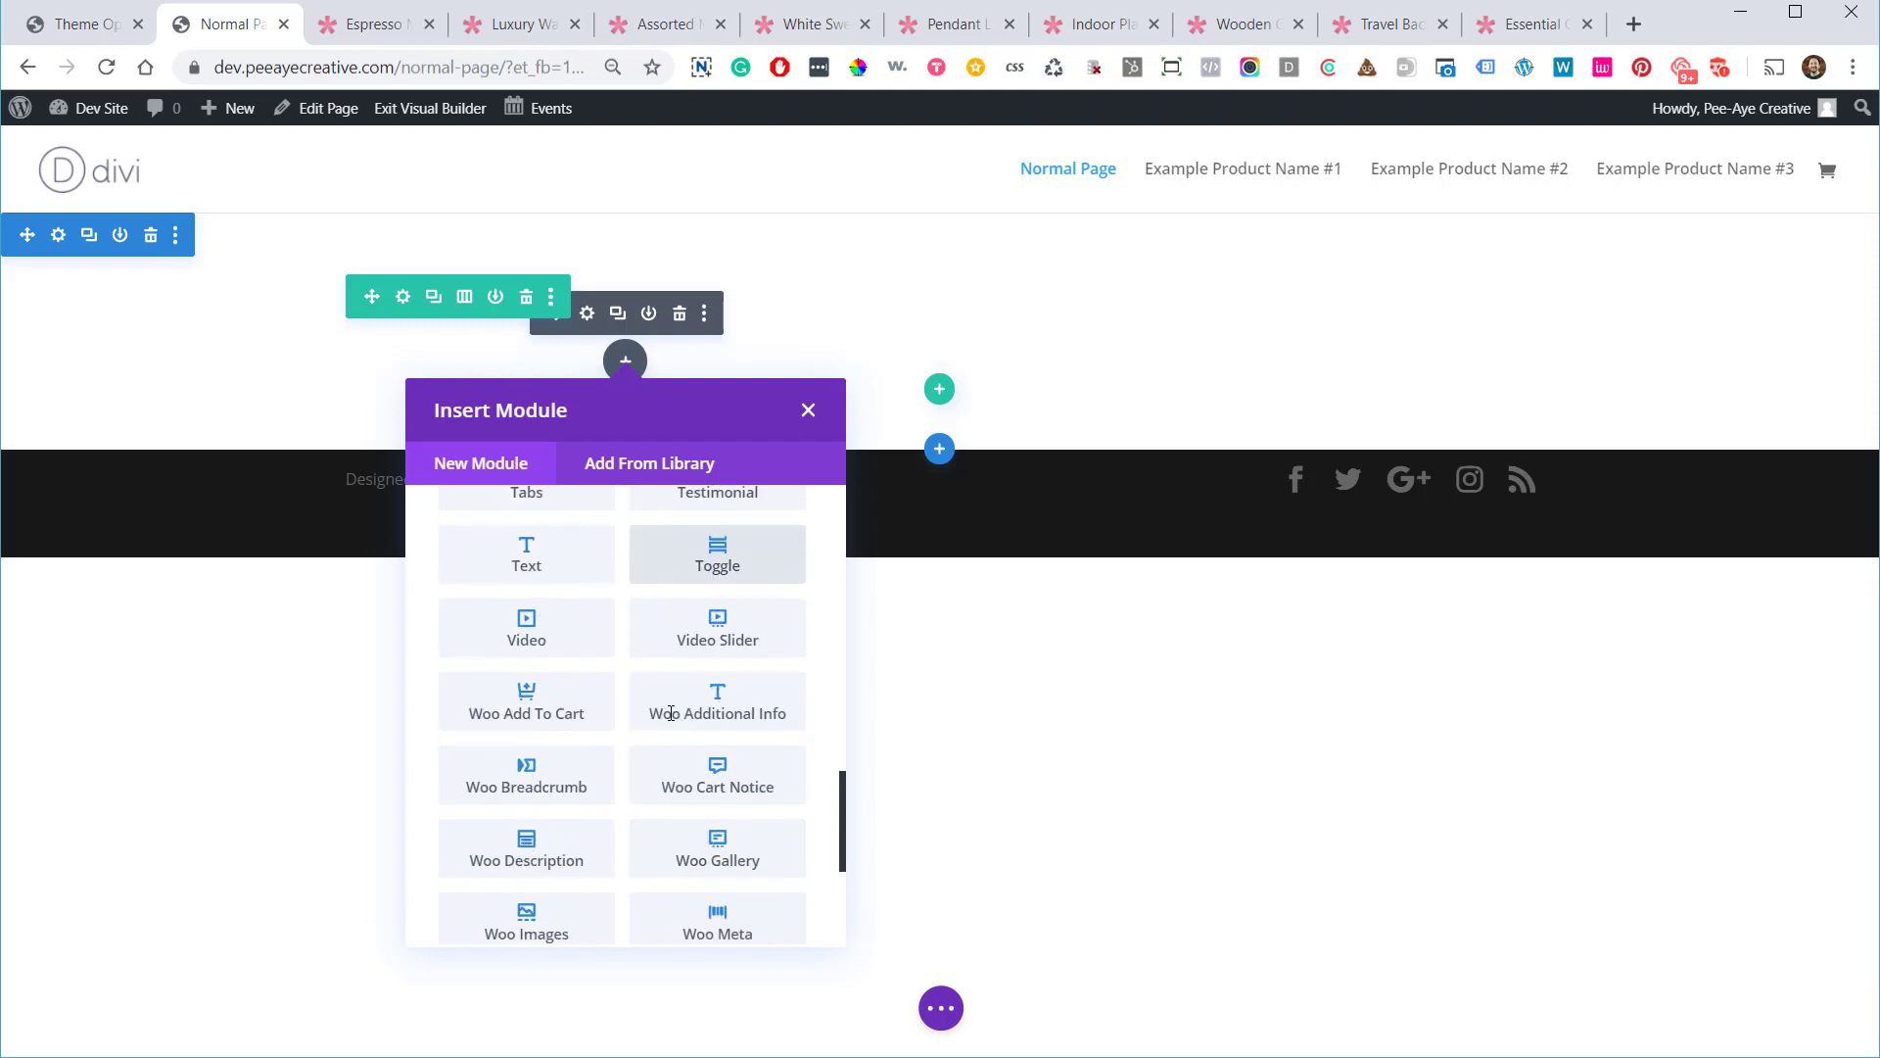
Insert a Woo Add To Cart module in the first column, set its product to Example Product Name #3 and save it
click(505, 710)
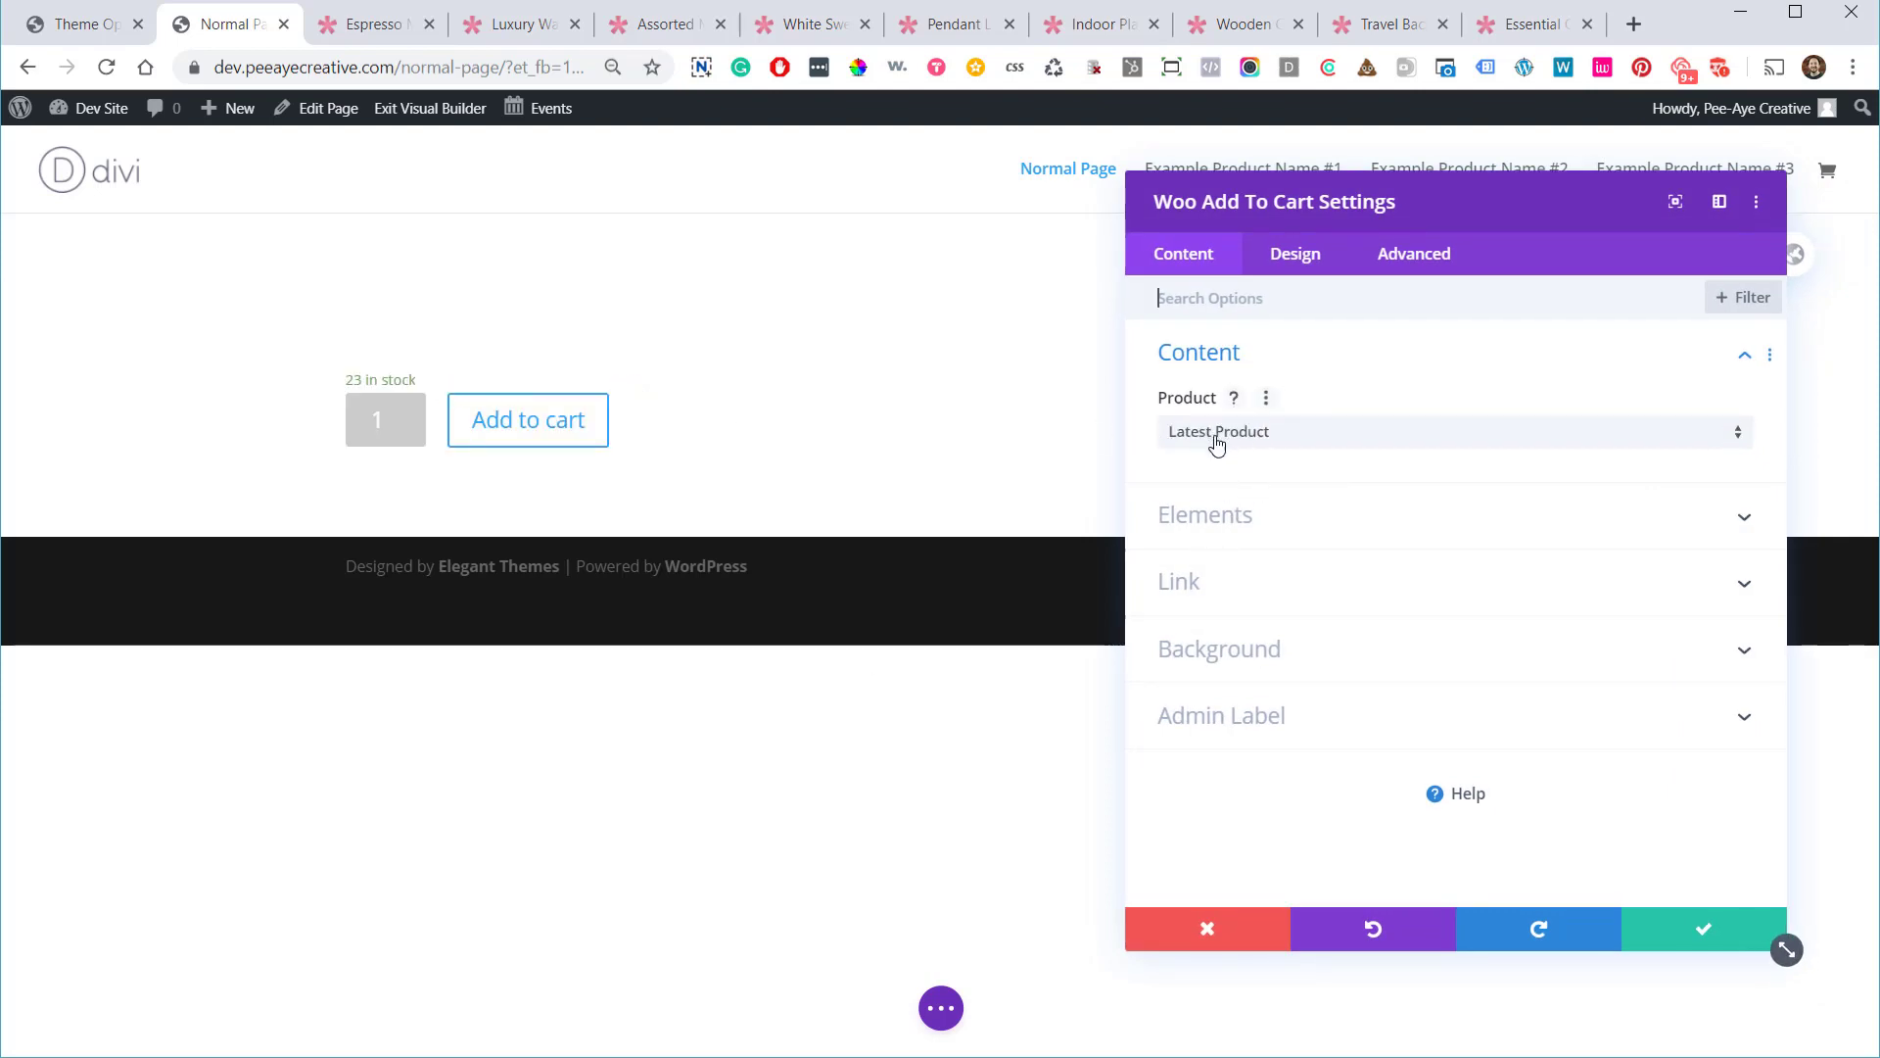
click(1217, 448)
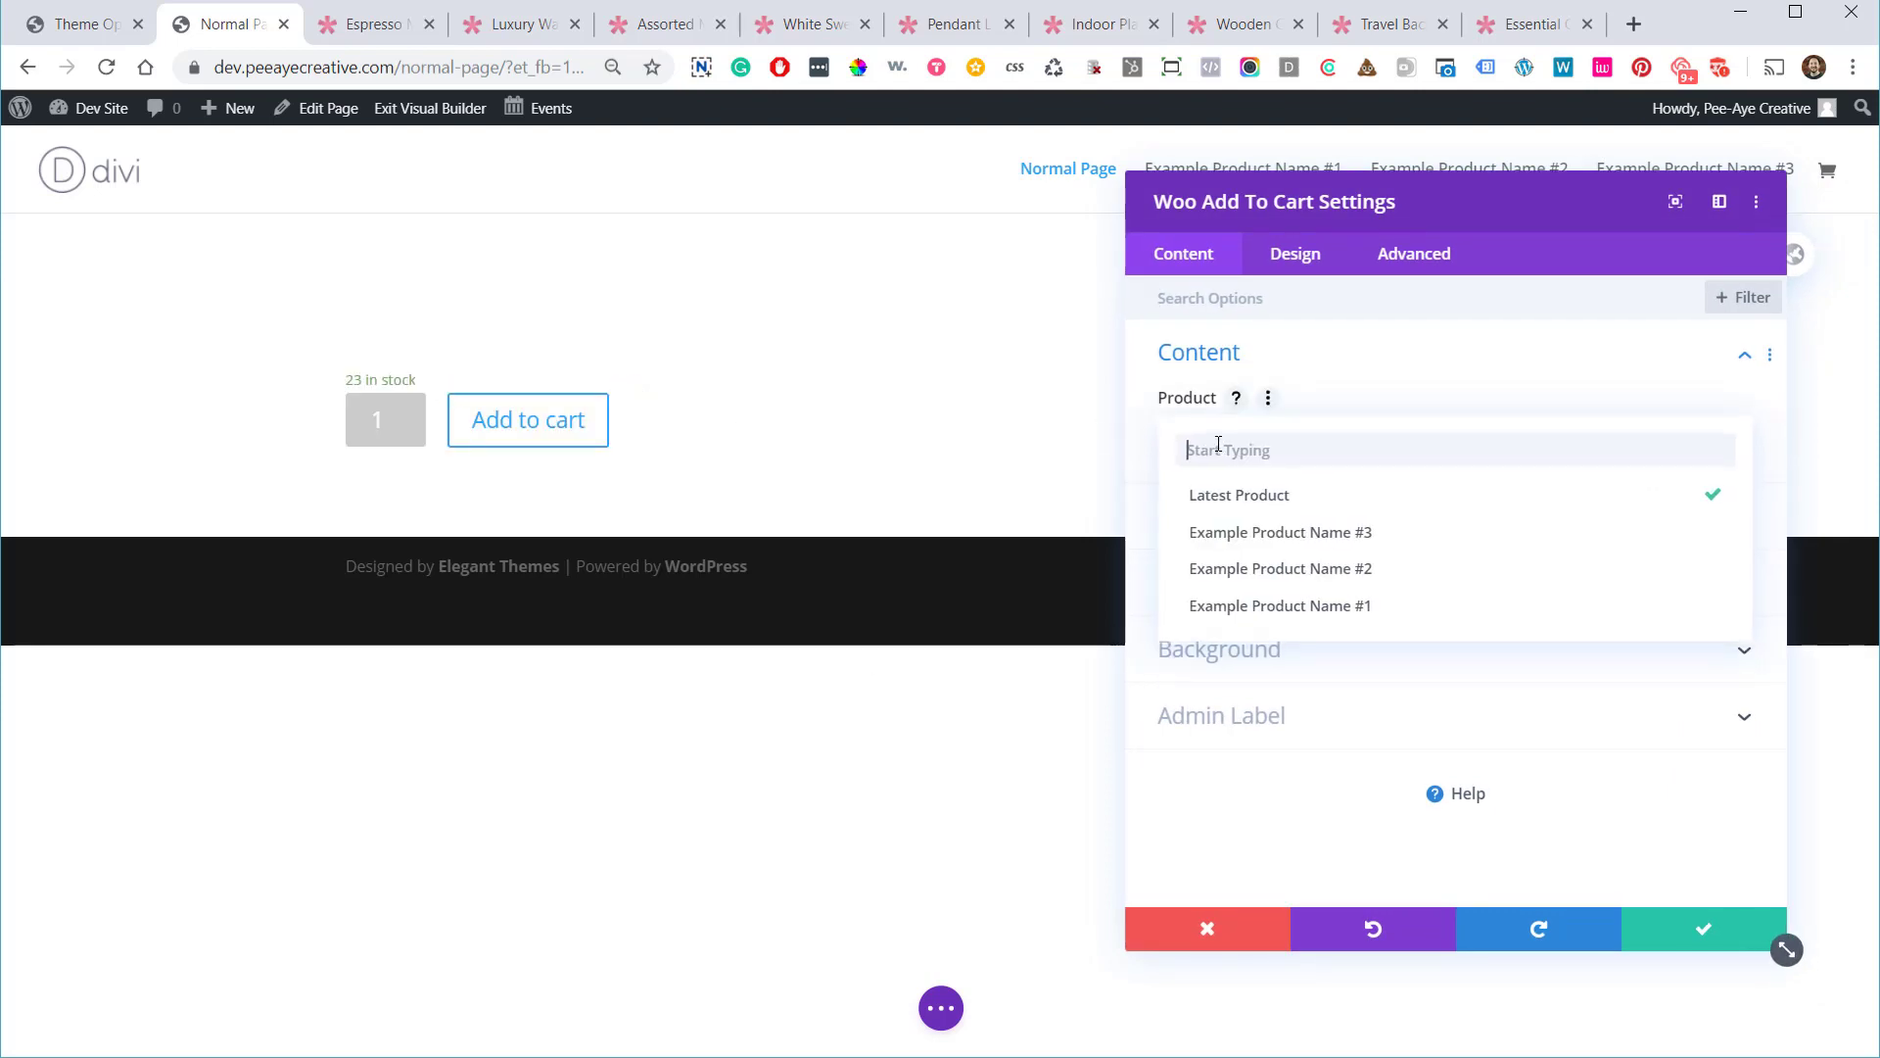
click(1248, 541)
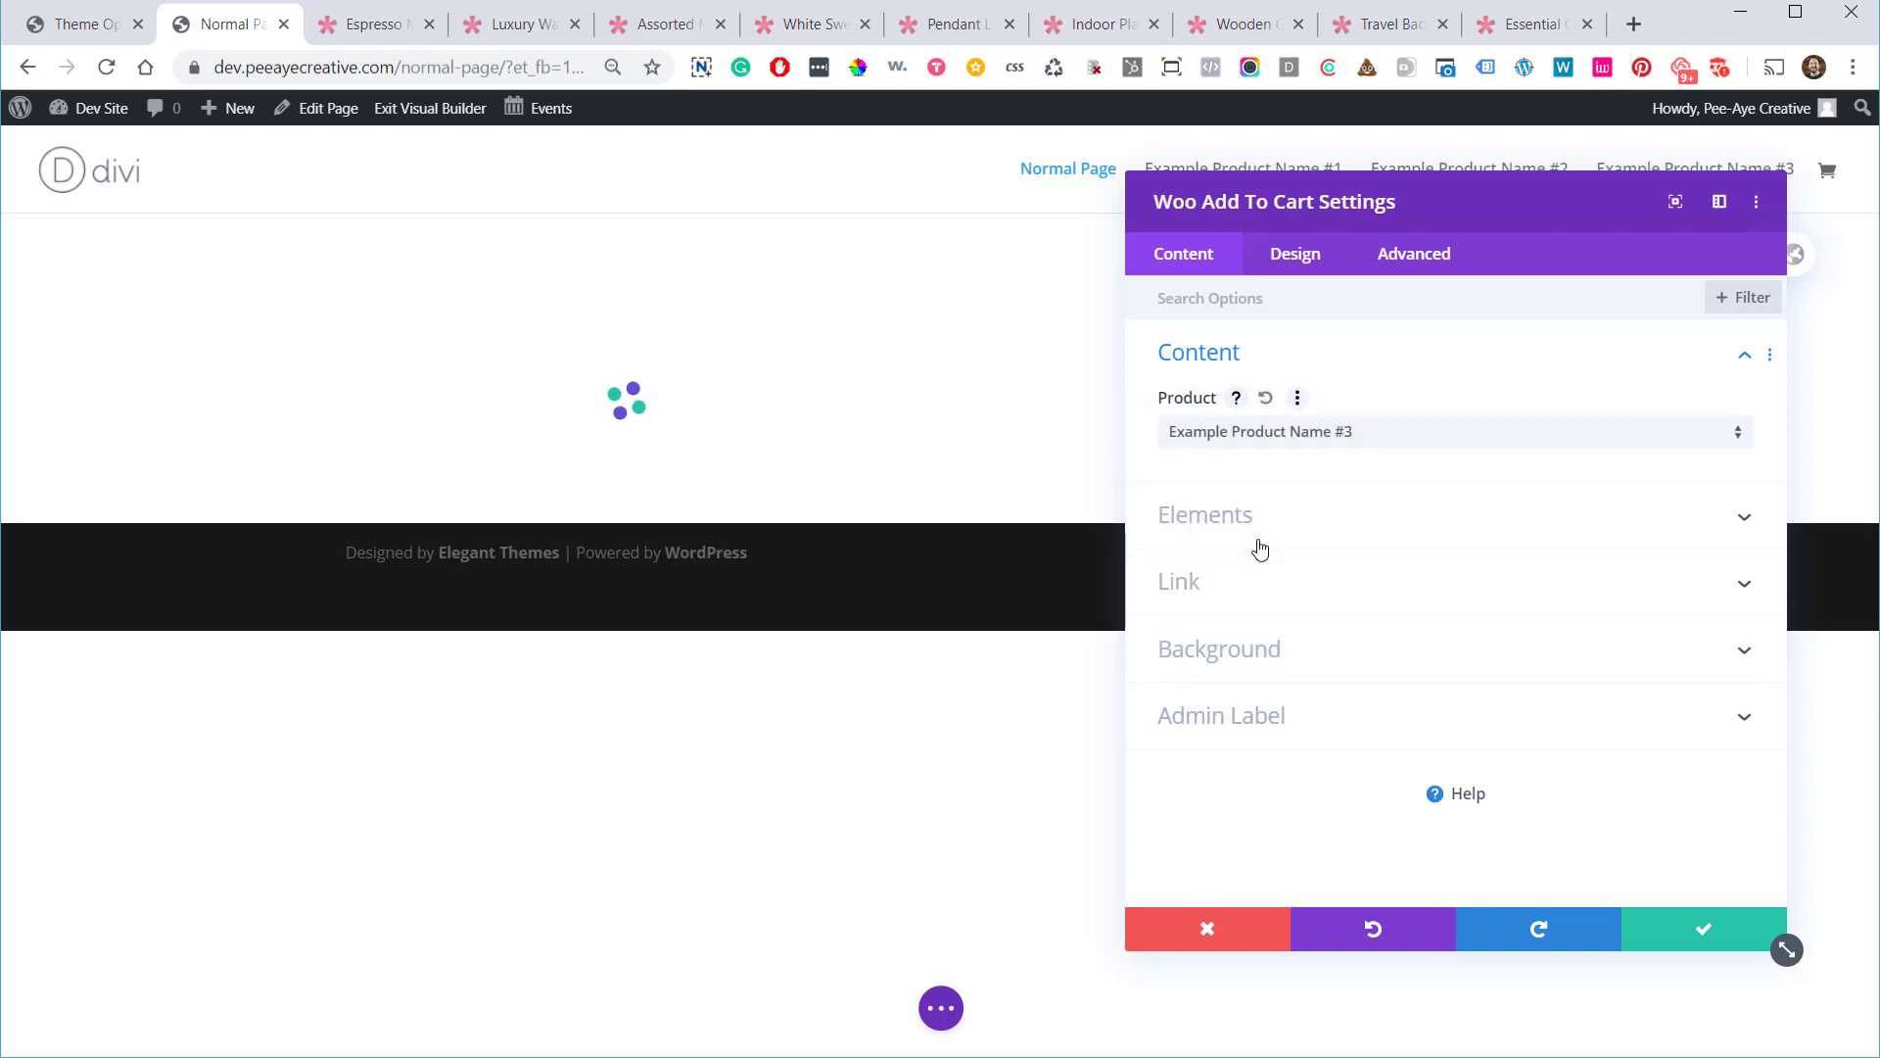
click(1692, 928)
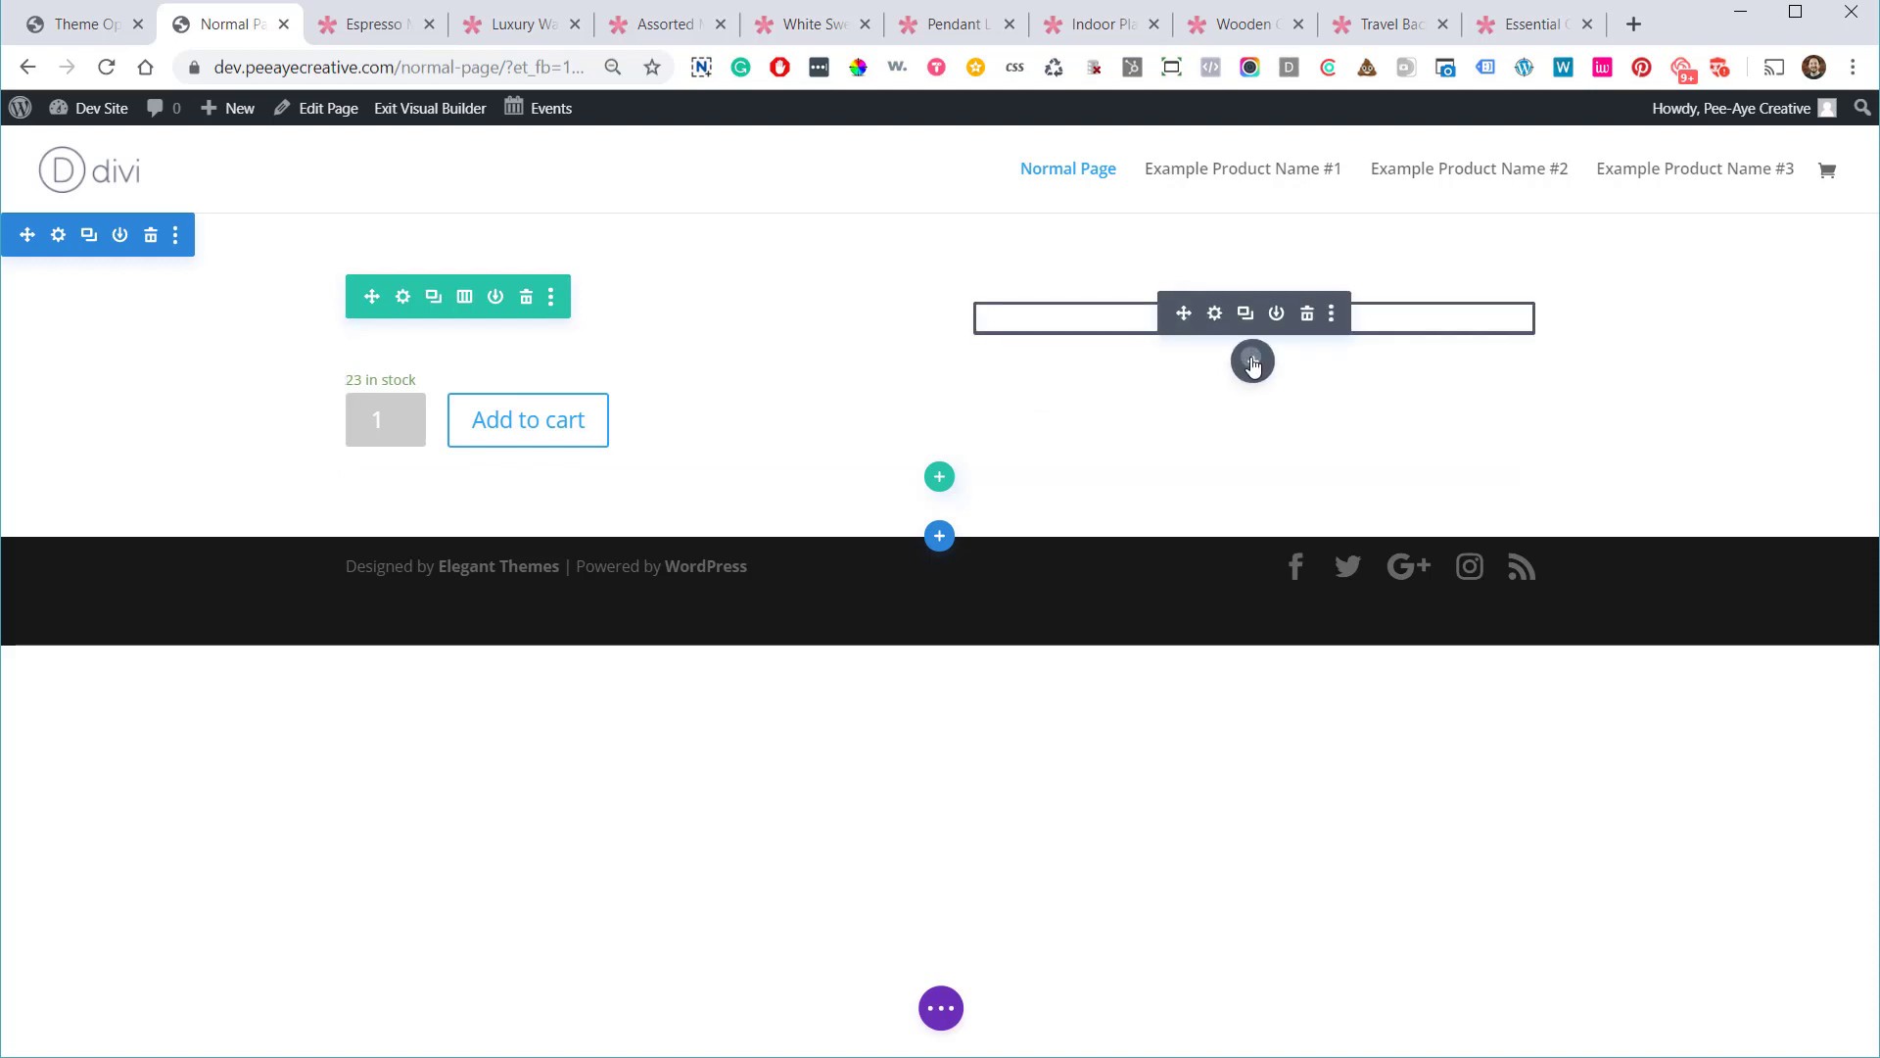
Insert a Woo Gallery module in the row's second column and save it with its default settings
click(1252, 361)
scroll(1208, 621, down, 15)
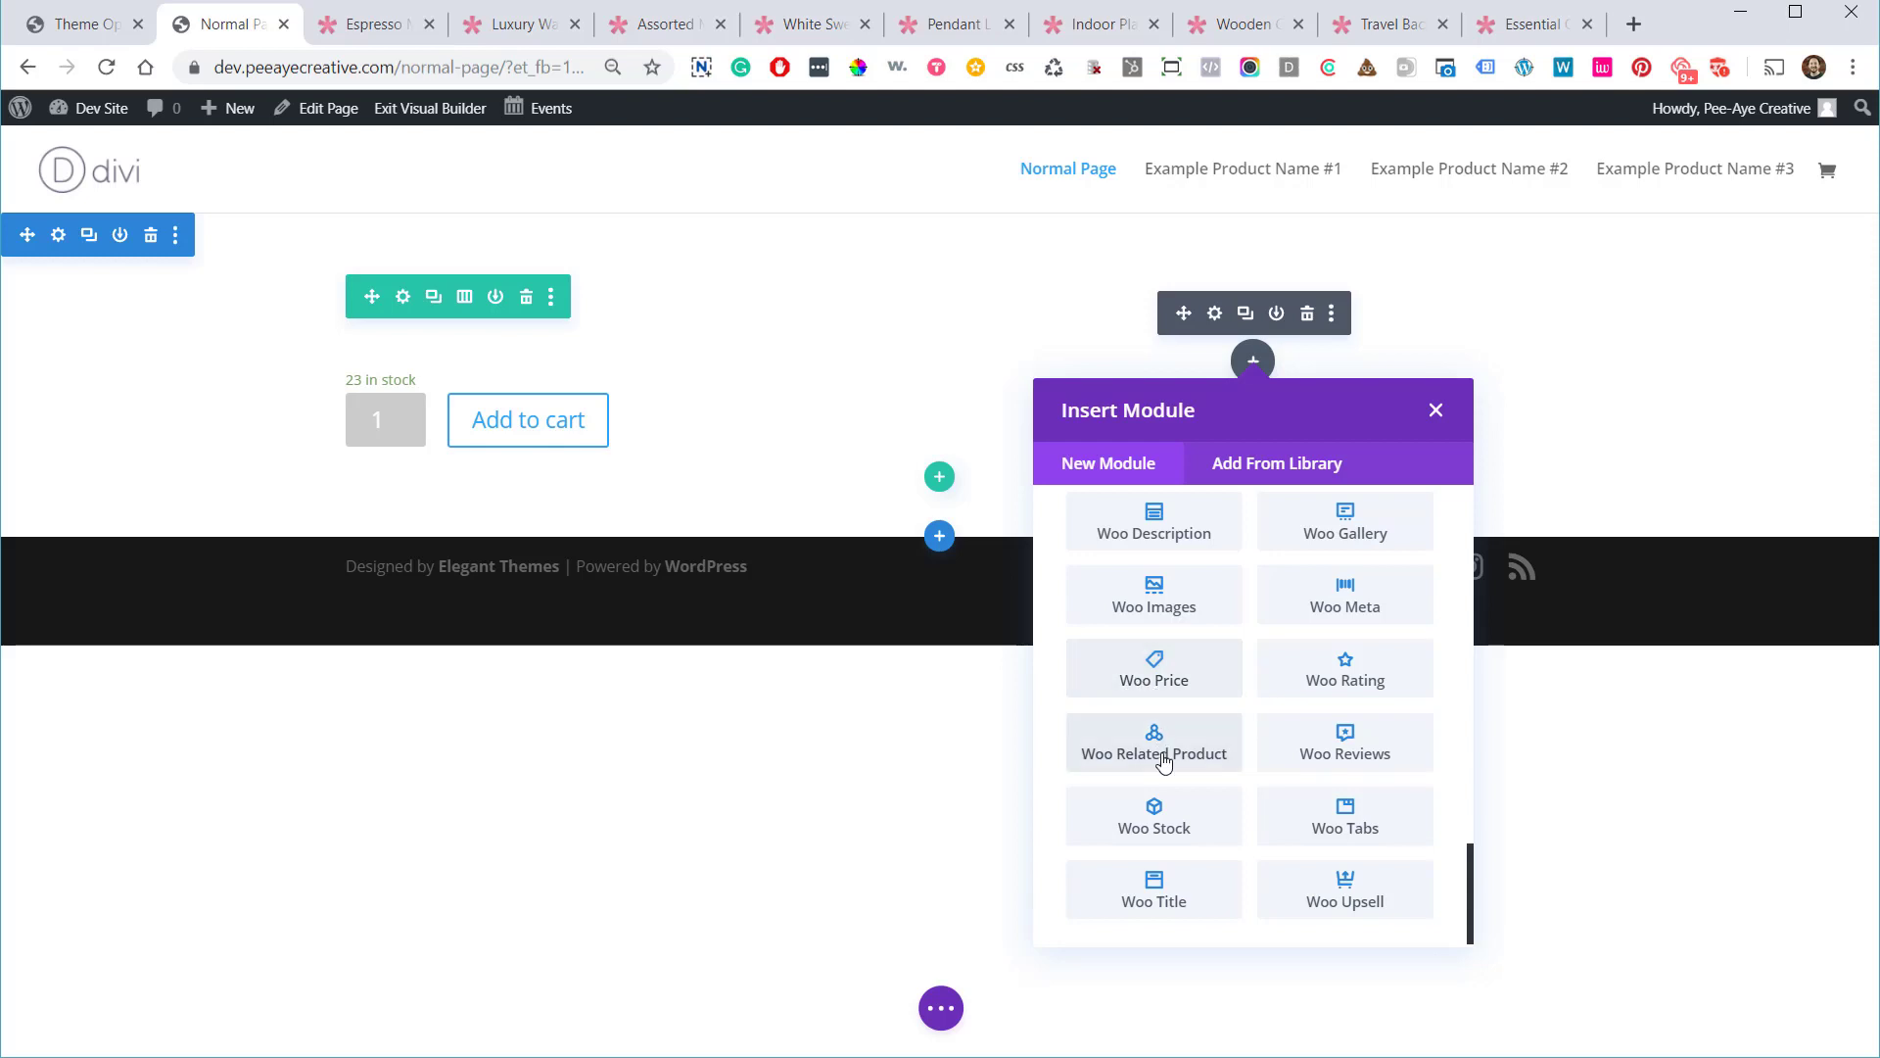
scroll(1163, 774, up, 2)
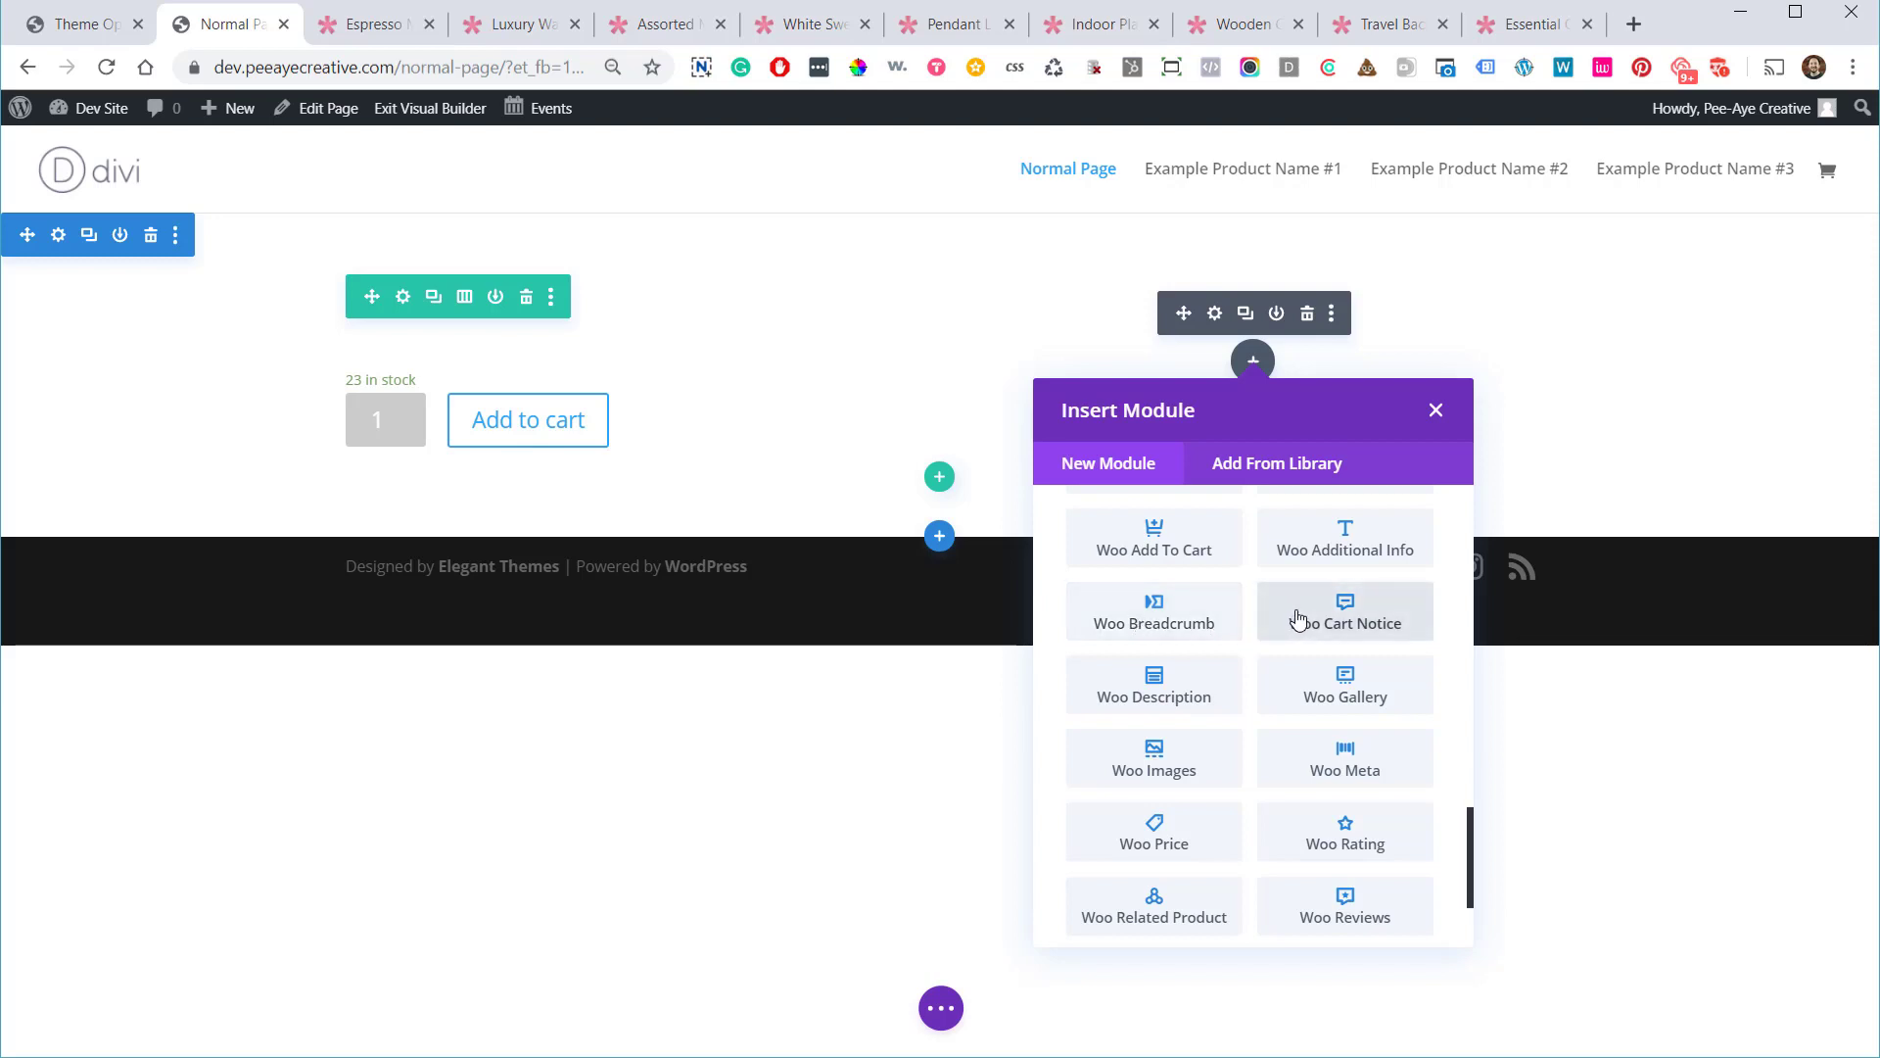
scroll(1297, 619, up, 2)
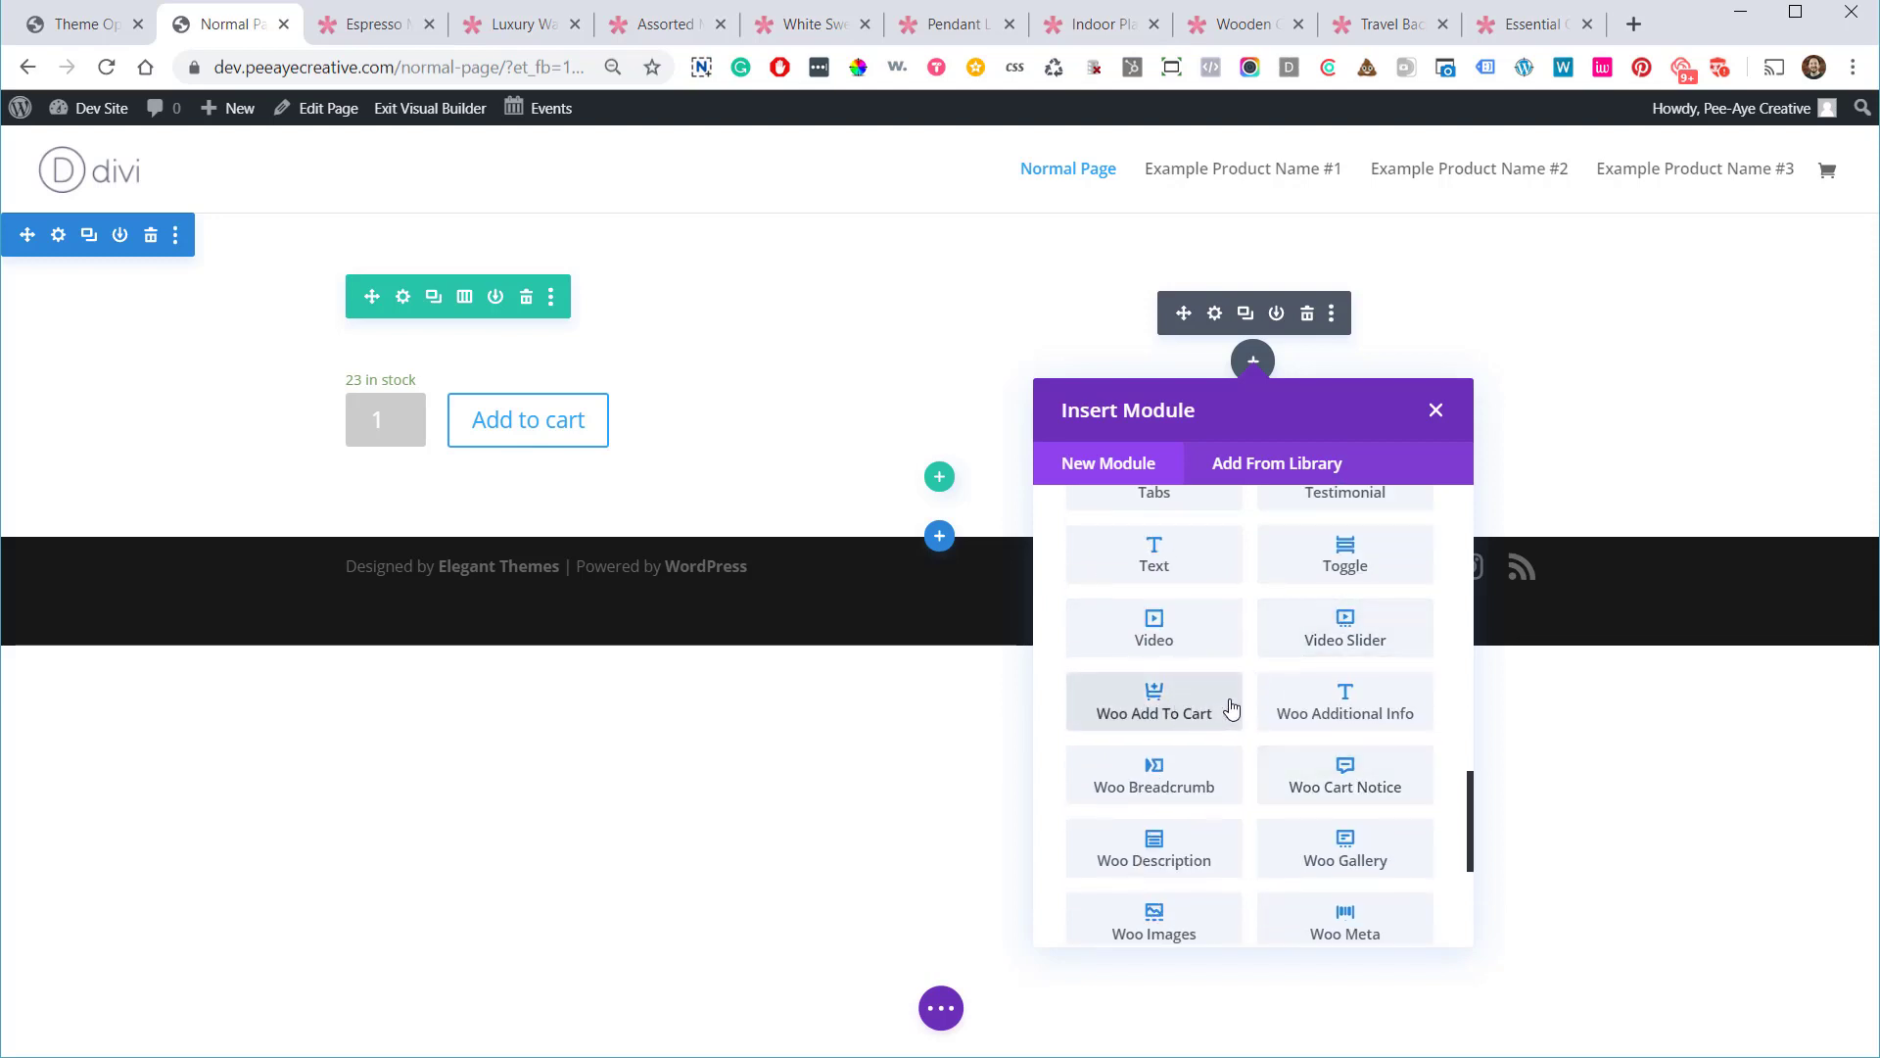
scroll(1347, 703, down, 2)
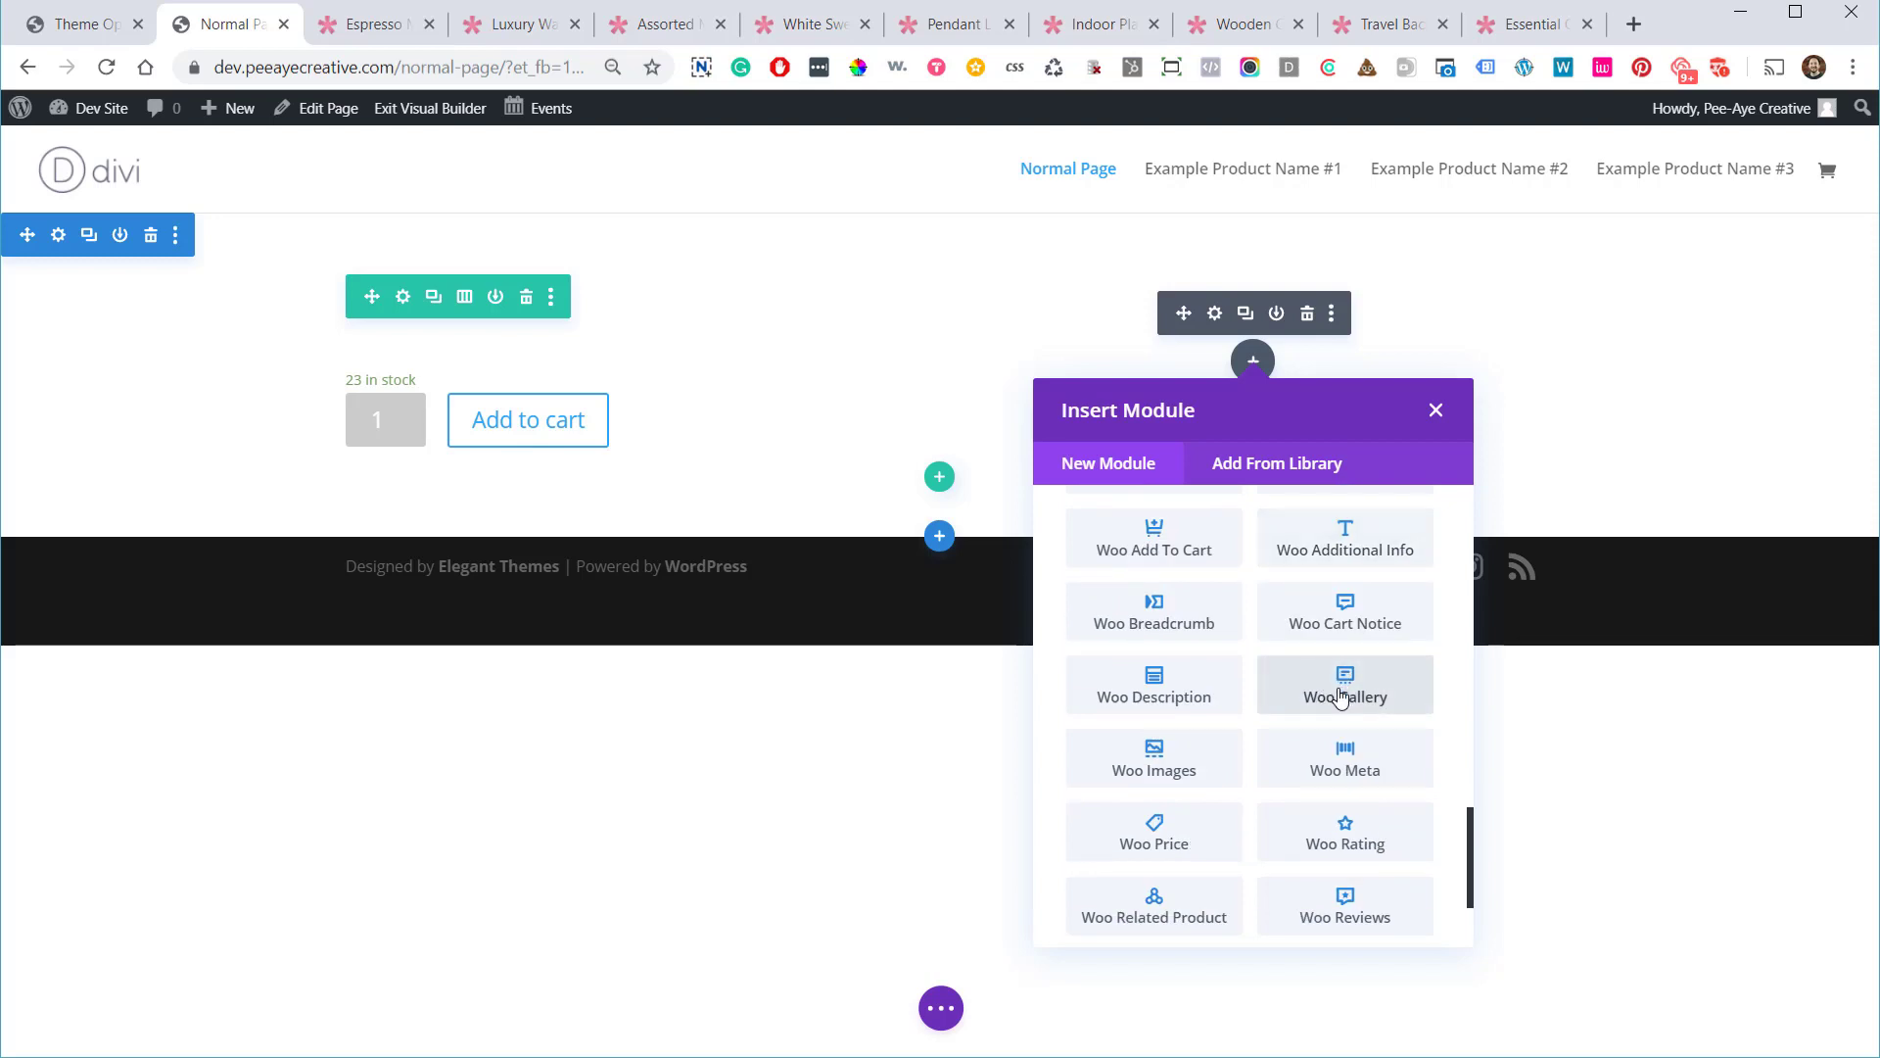
click(1344, 686)
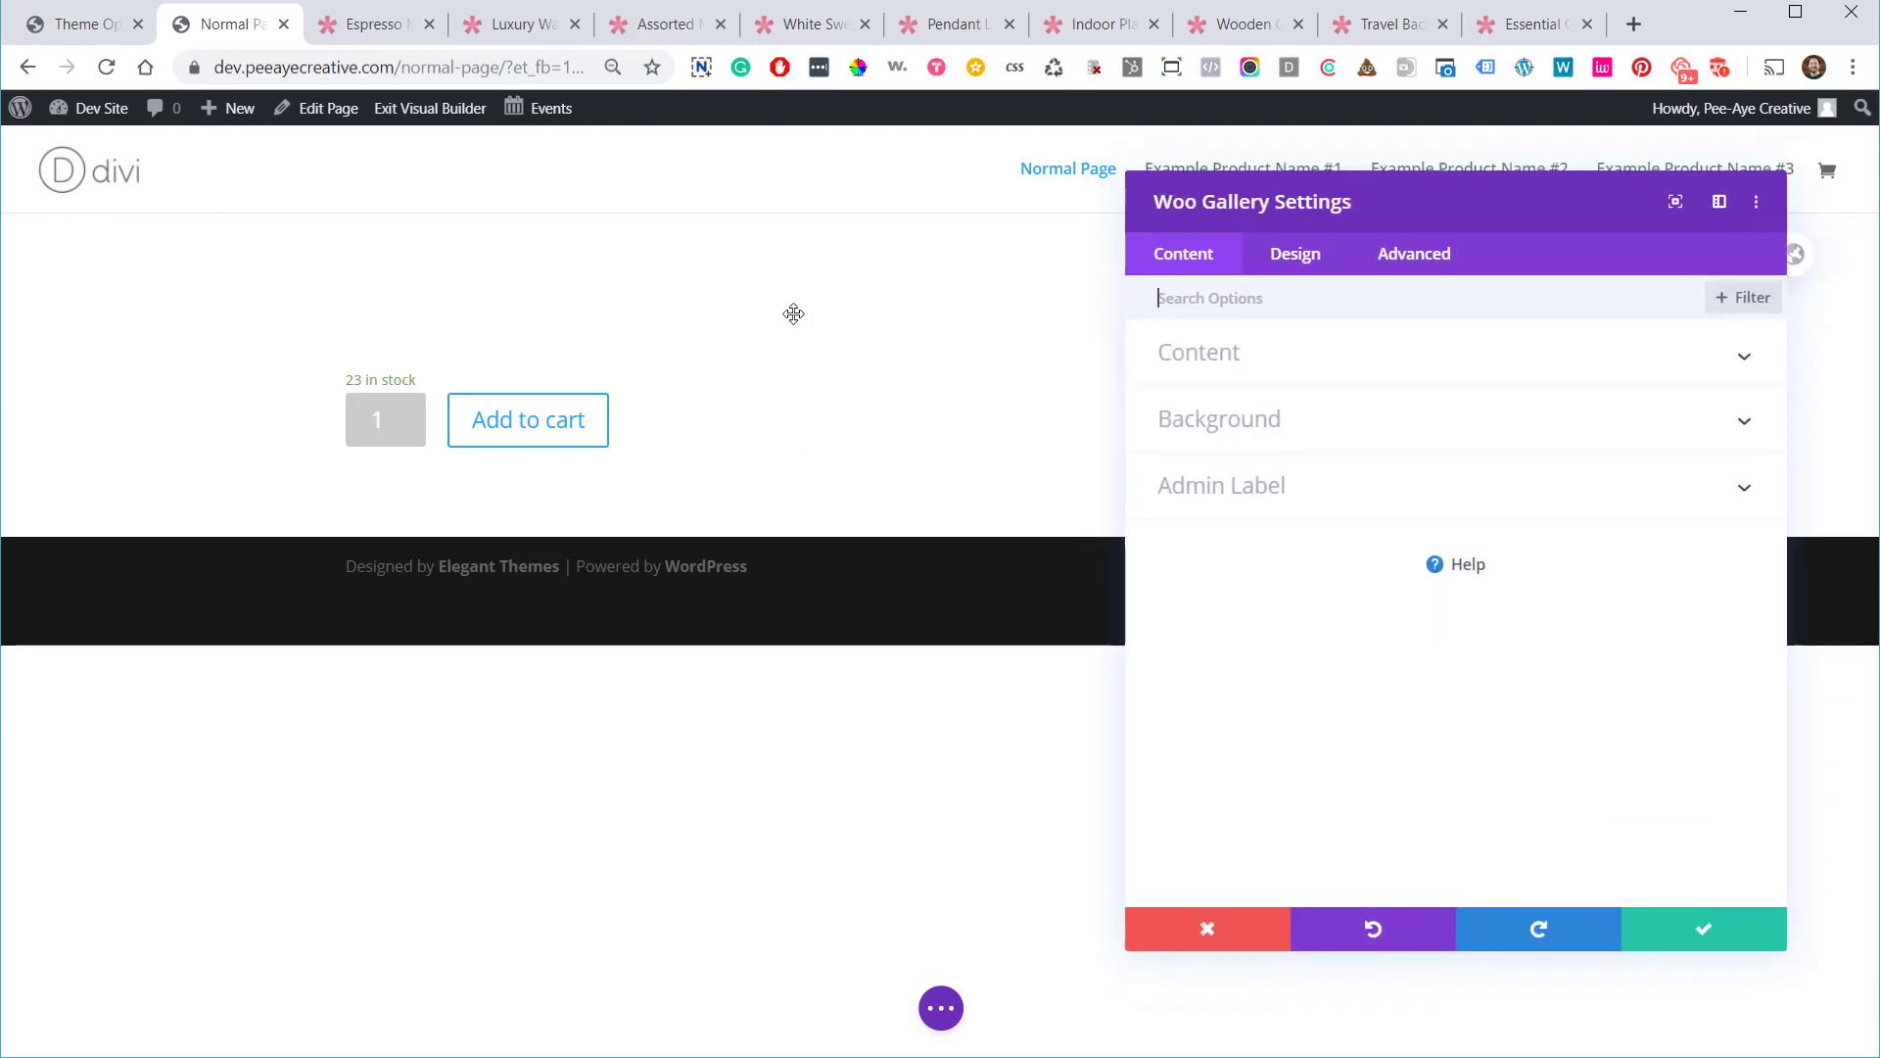
click(1674, 933)
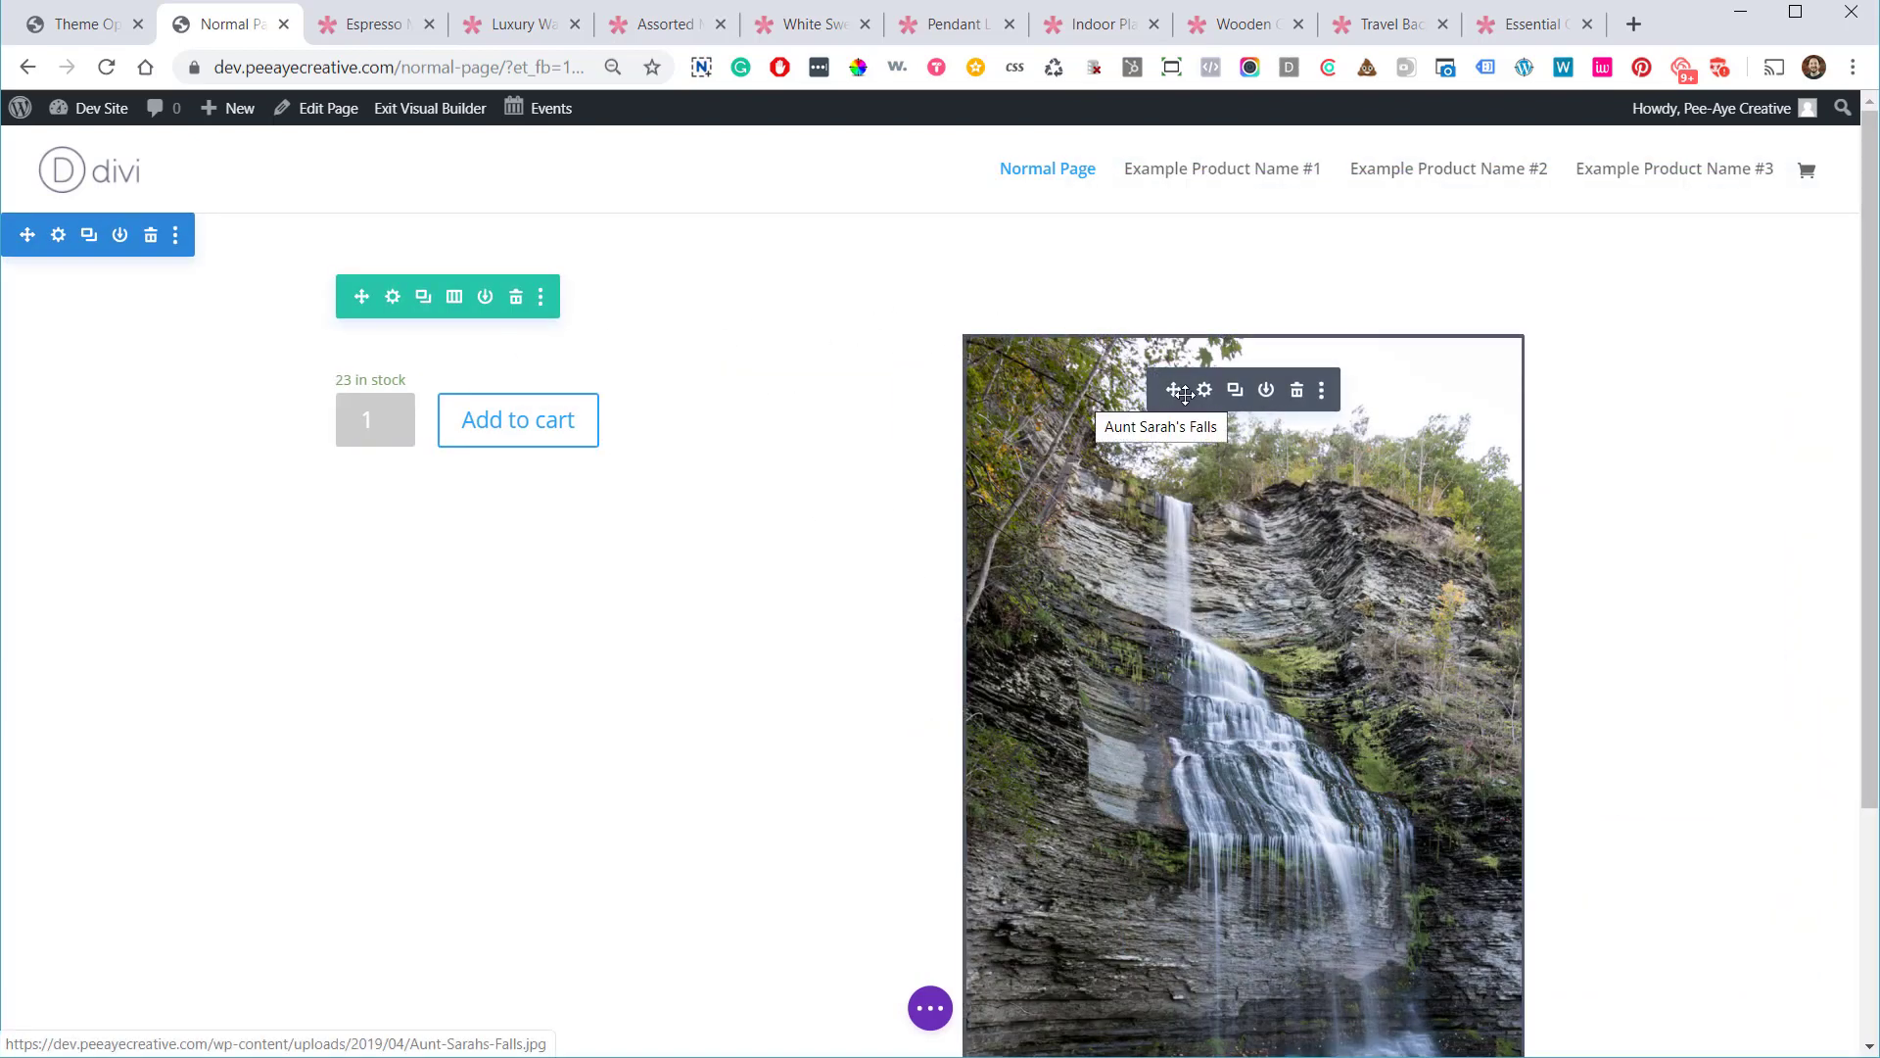
Set the product of the Woo Gallery module in the second column to Example Product Name #3 and save the module
scroll(1180, 492, down, 5)
scroll(1175, 516, up, 5)
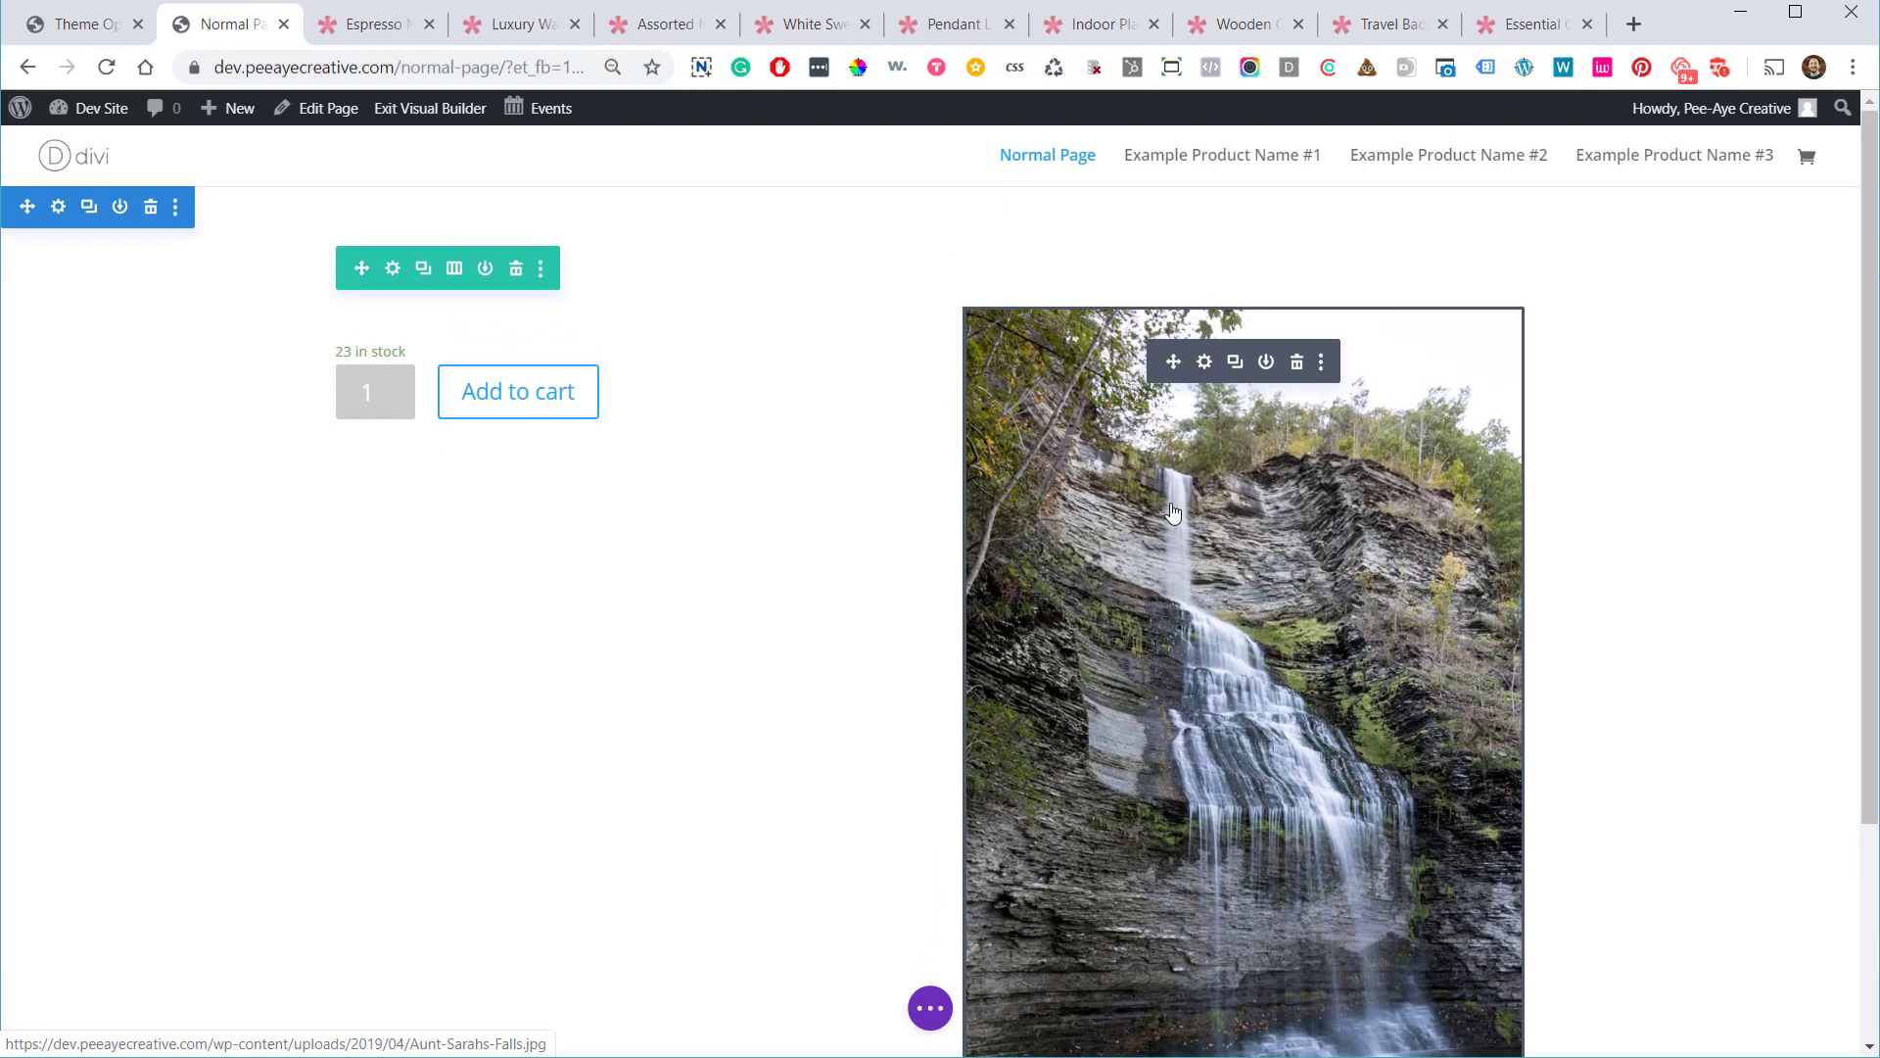
scroll(1173, 511, up, 1)
click(1205, 389)
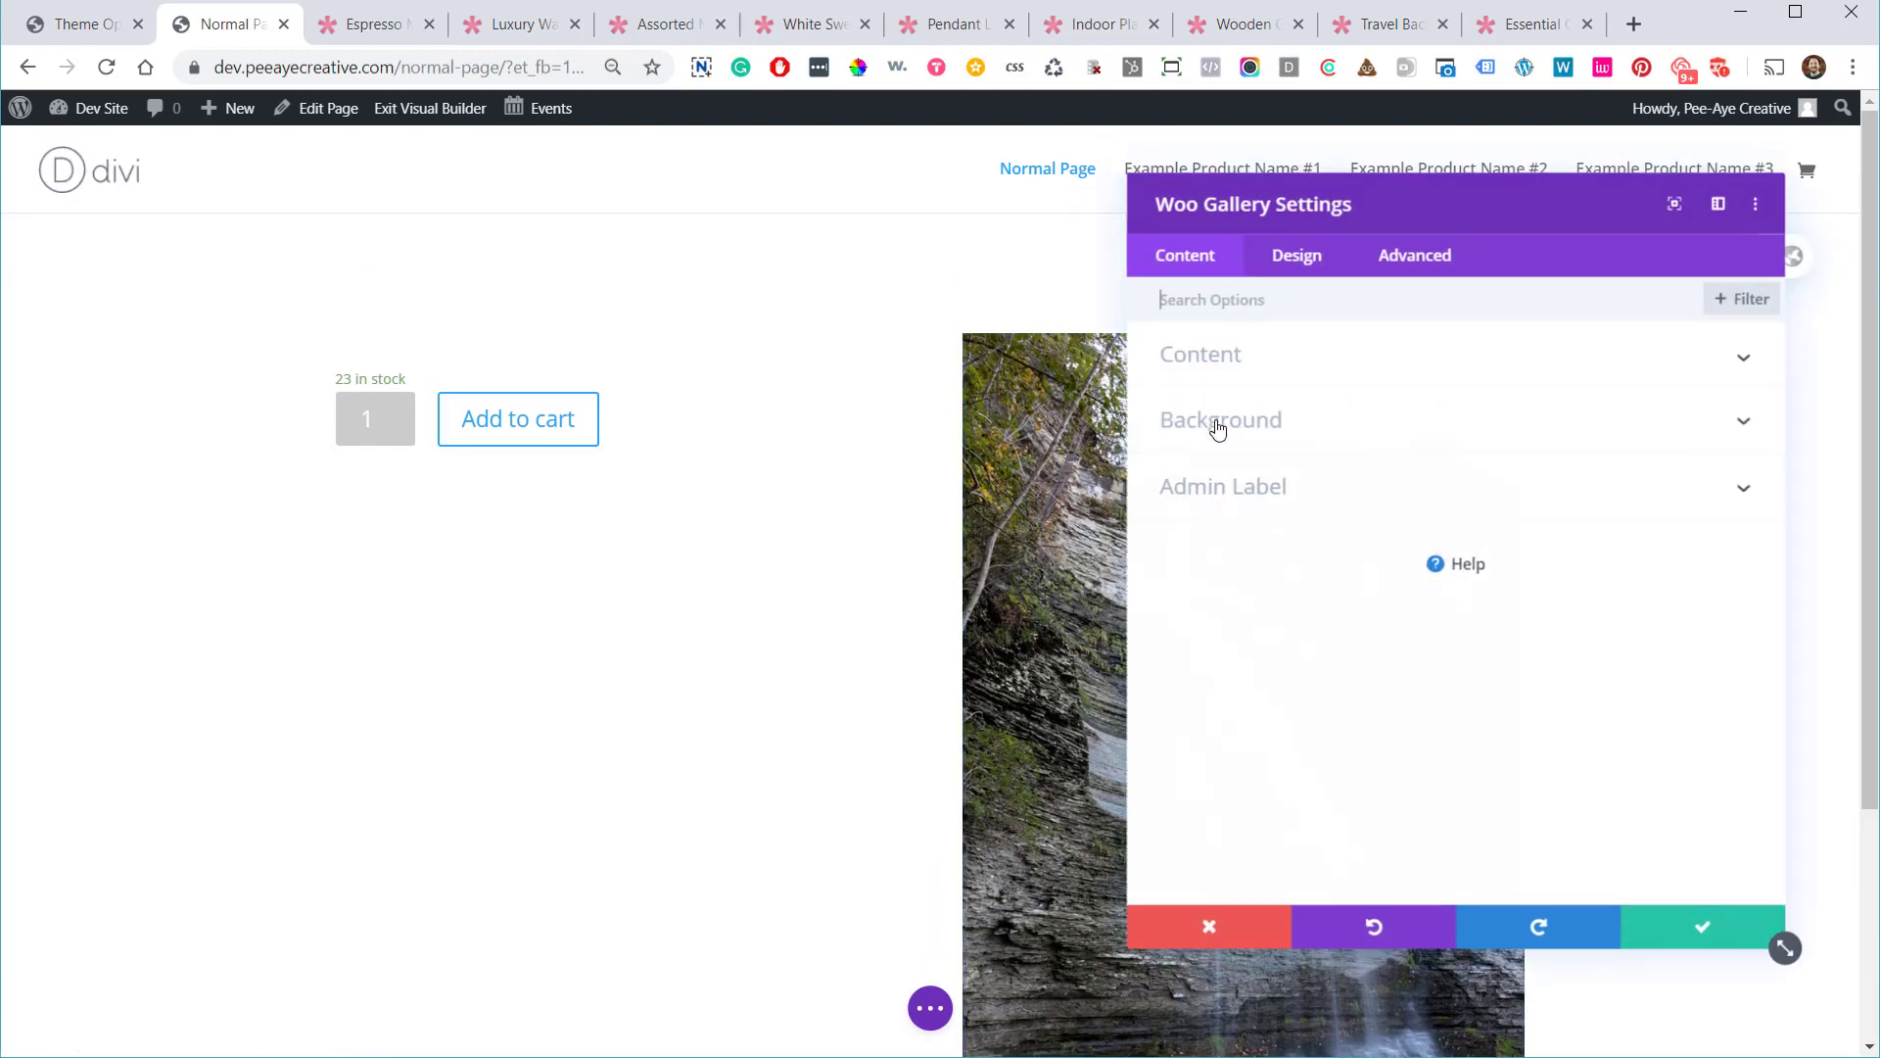
click(1216, 362)
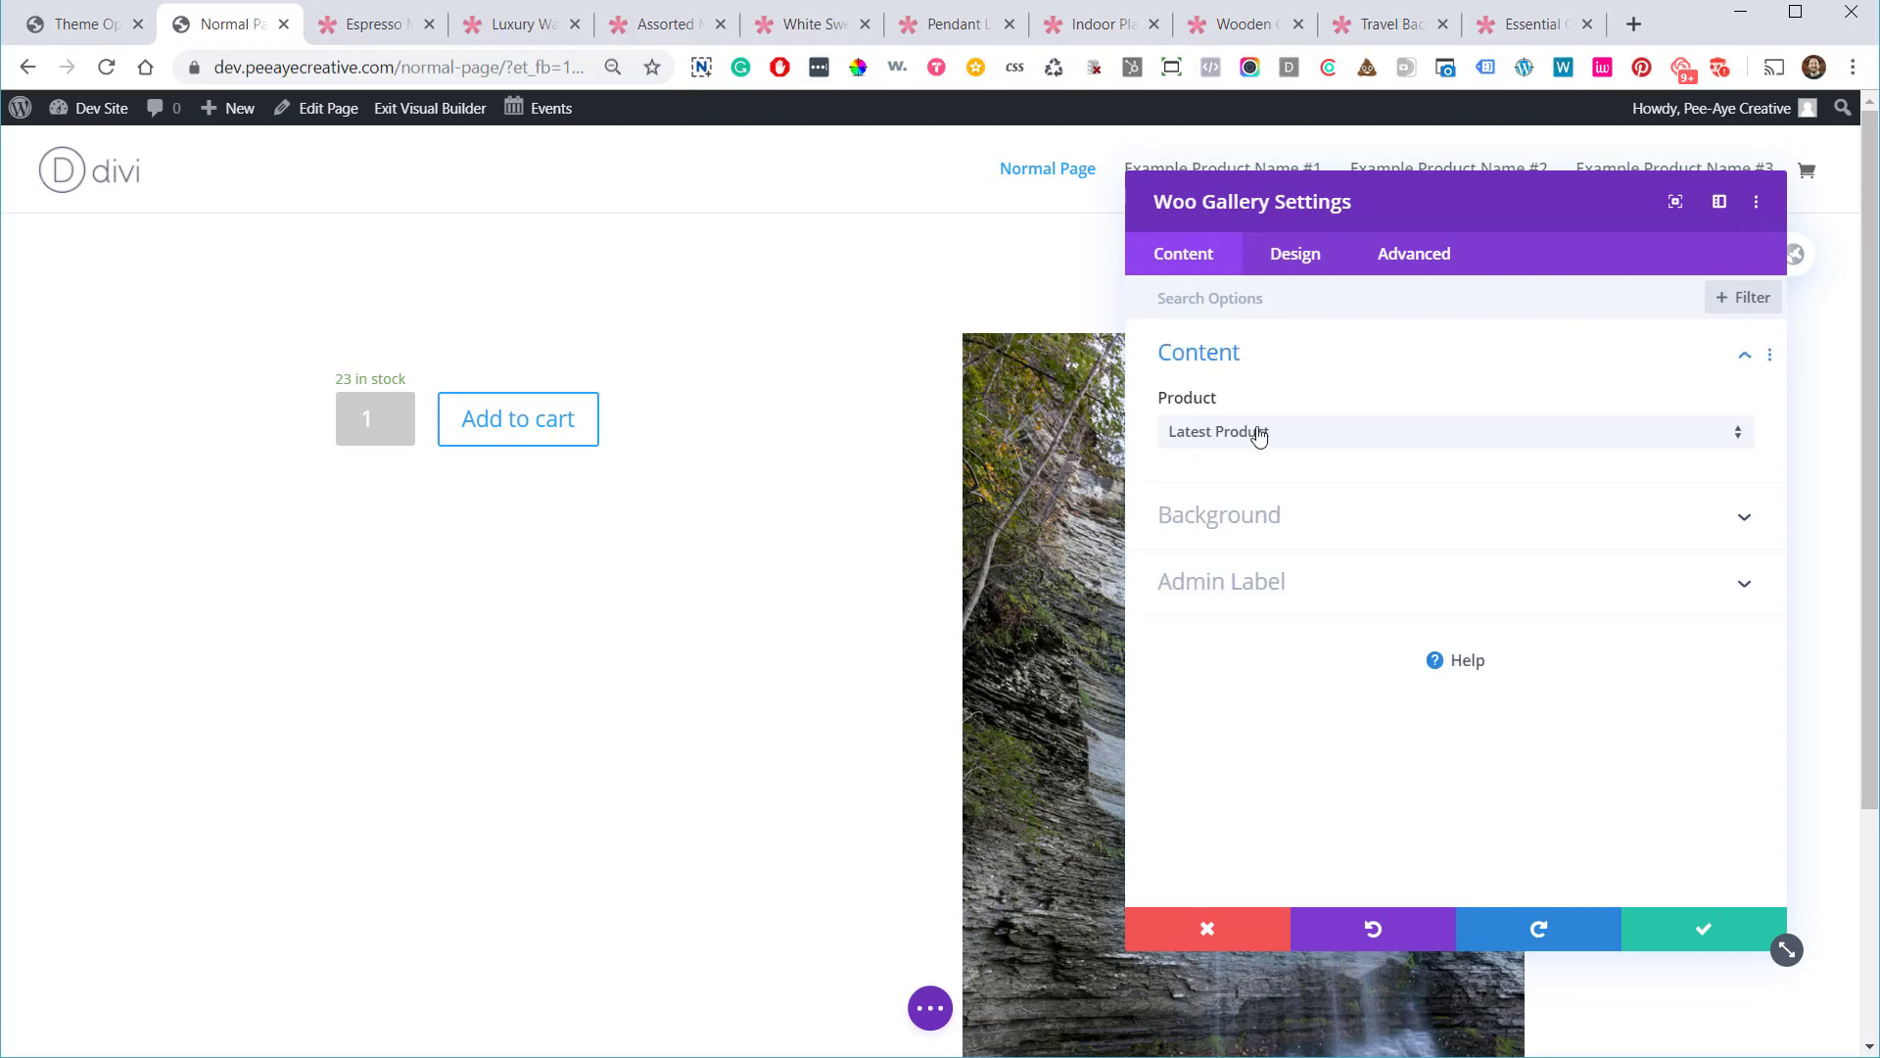
click(1253, 444)
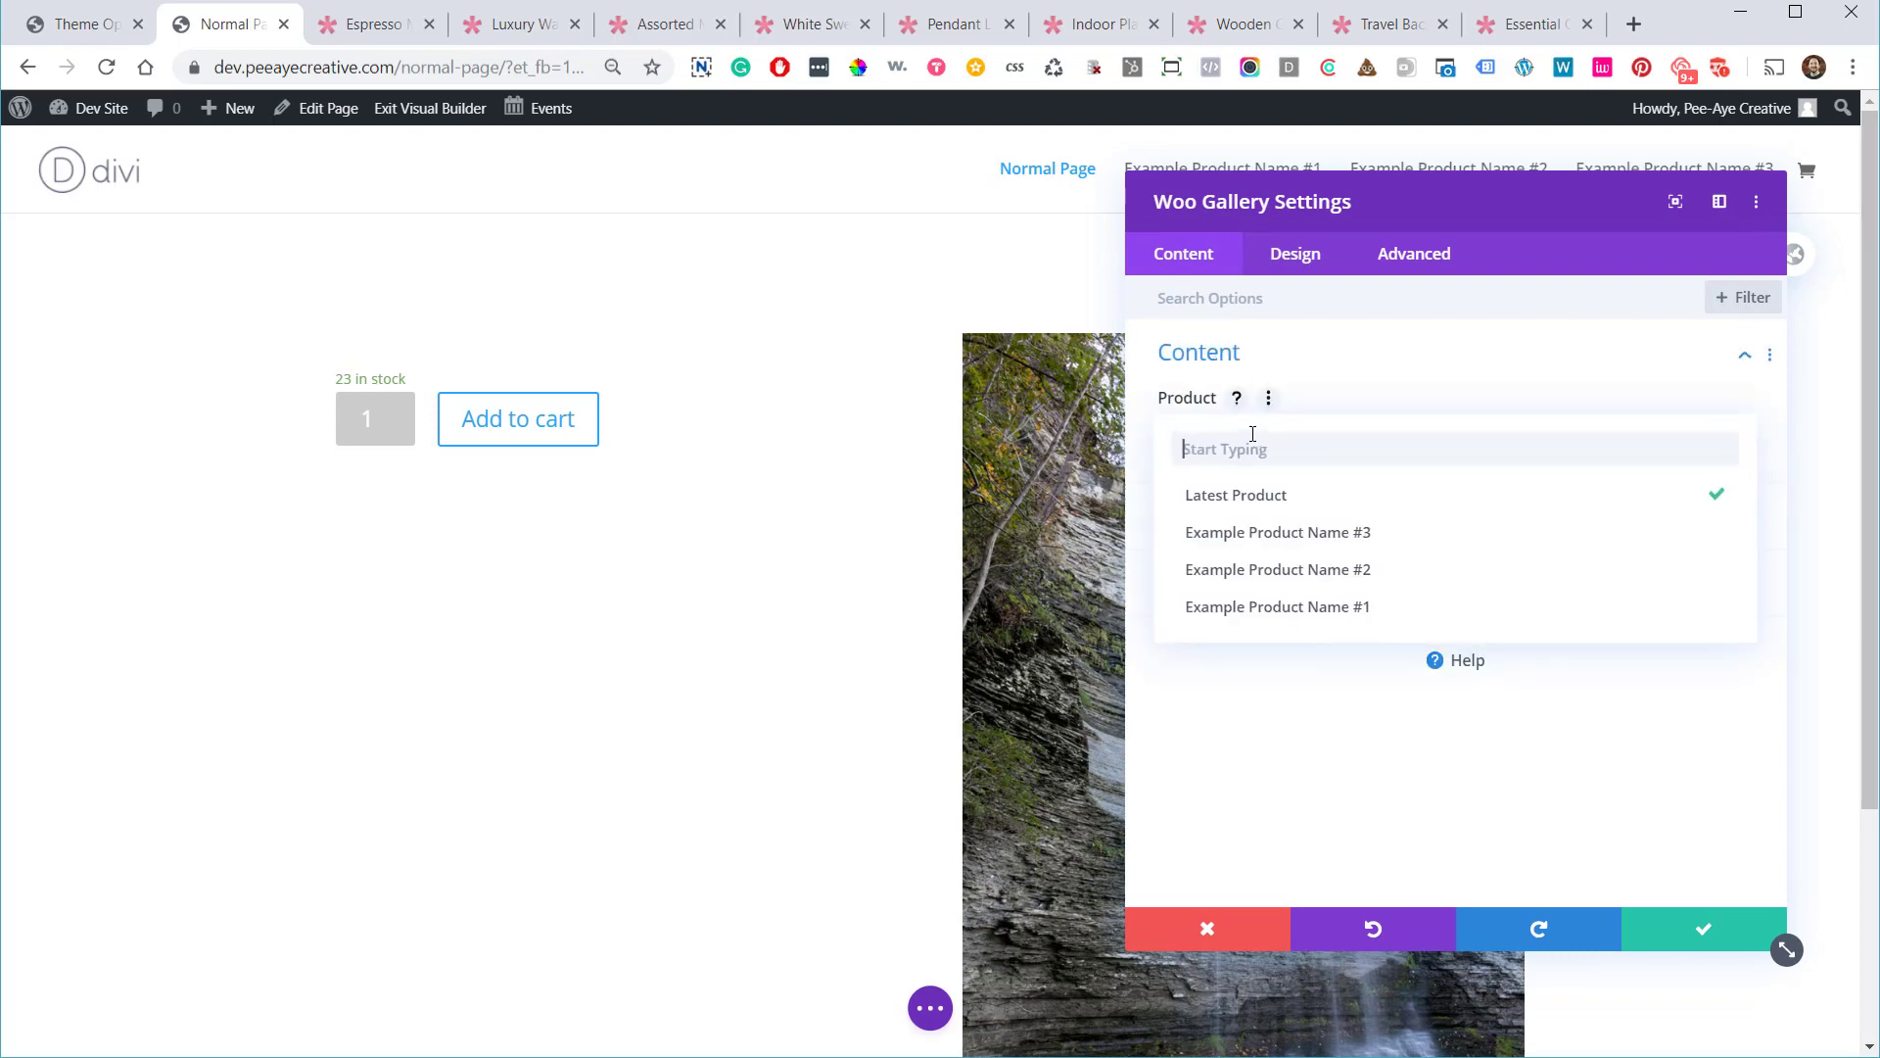
click(1219, 544)
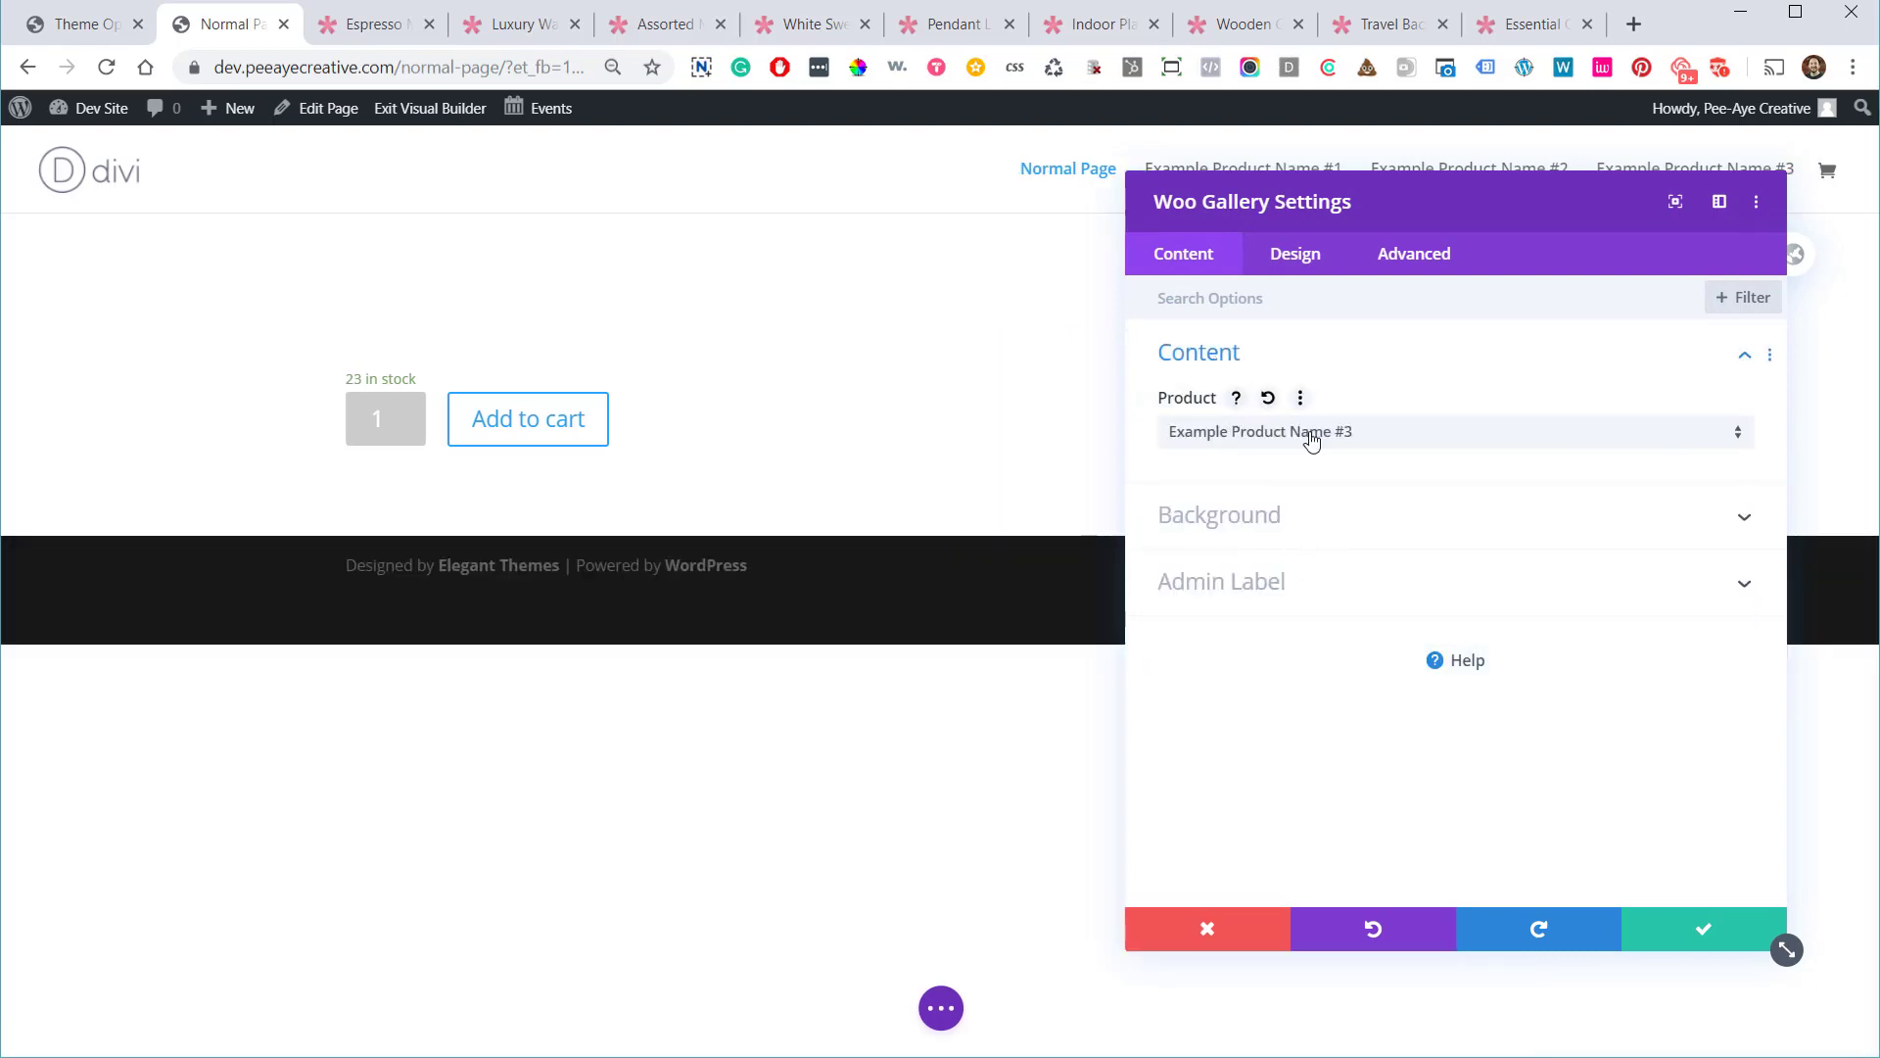
click(1704, 928)
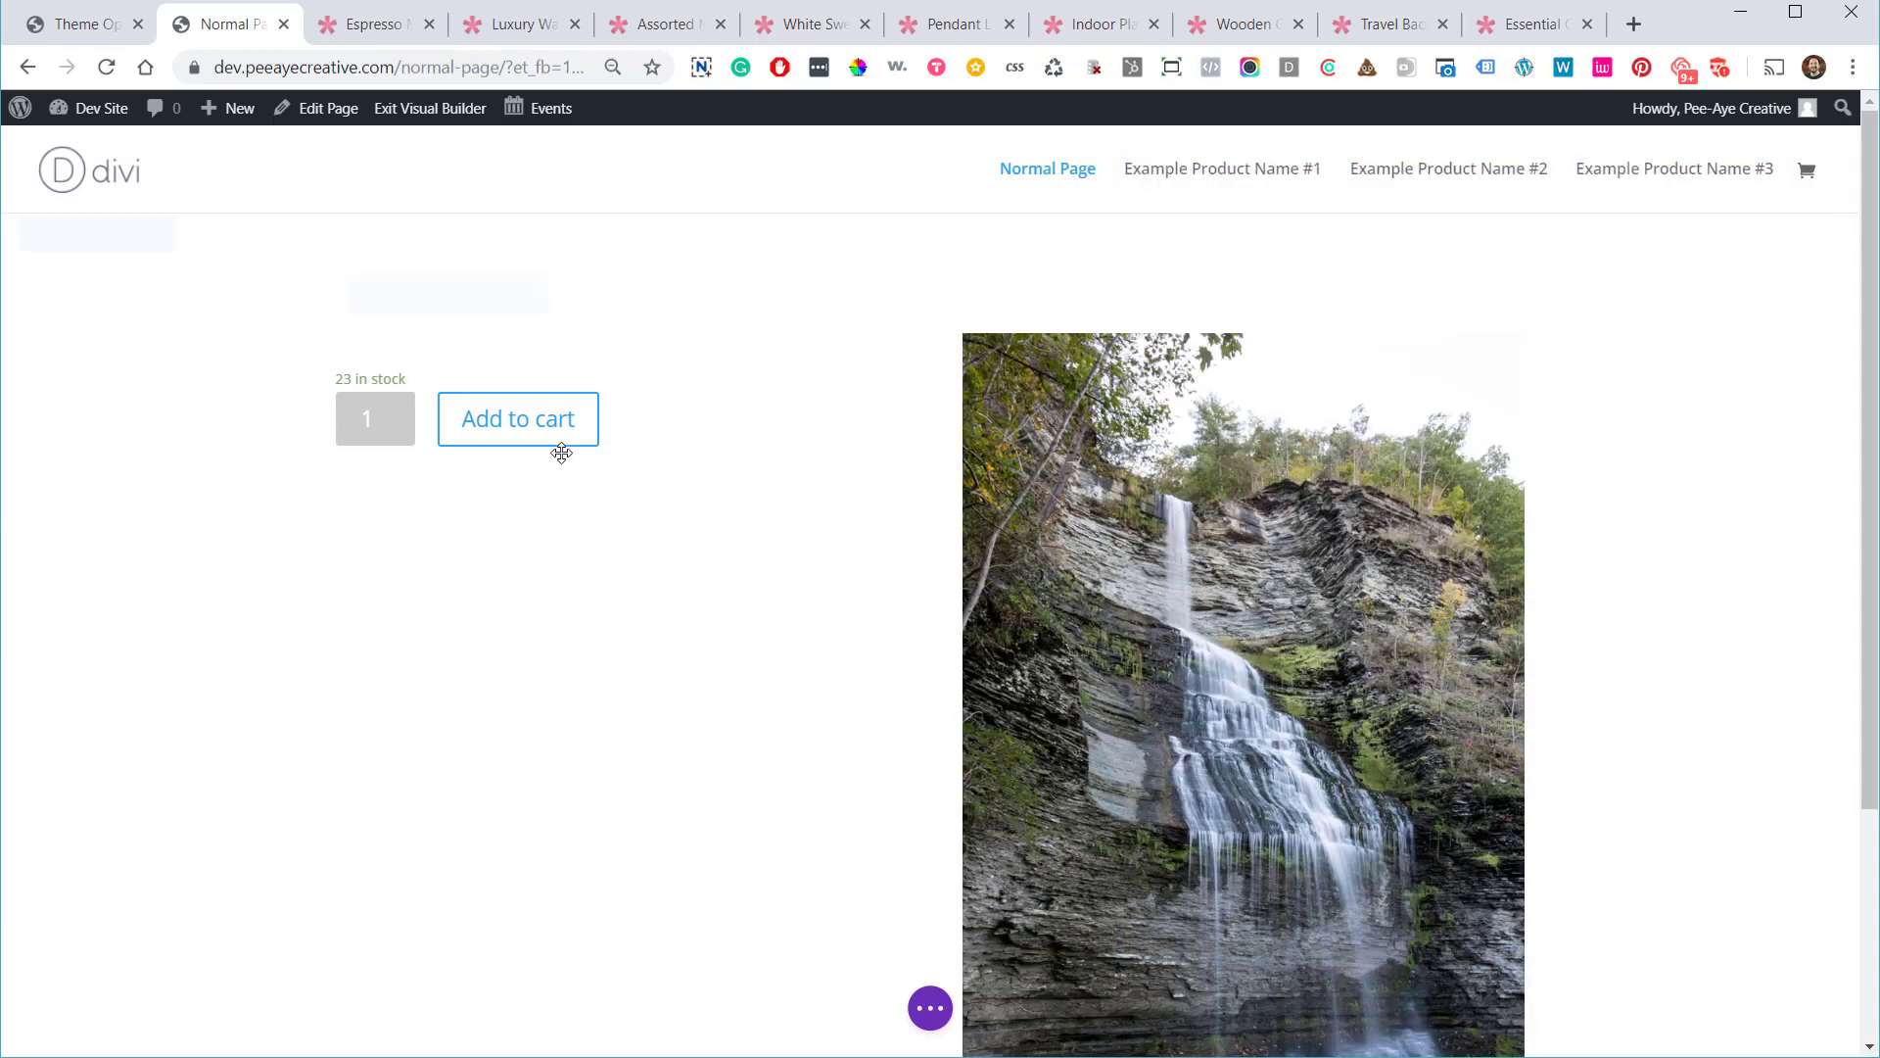
Check the settings of the Woo Add To Cart module in the first column and close them without changes
scroll(529, 431, down, 1)
scroll(549, 473, up, 3)
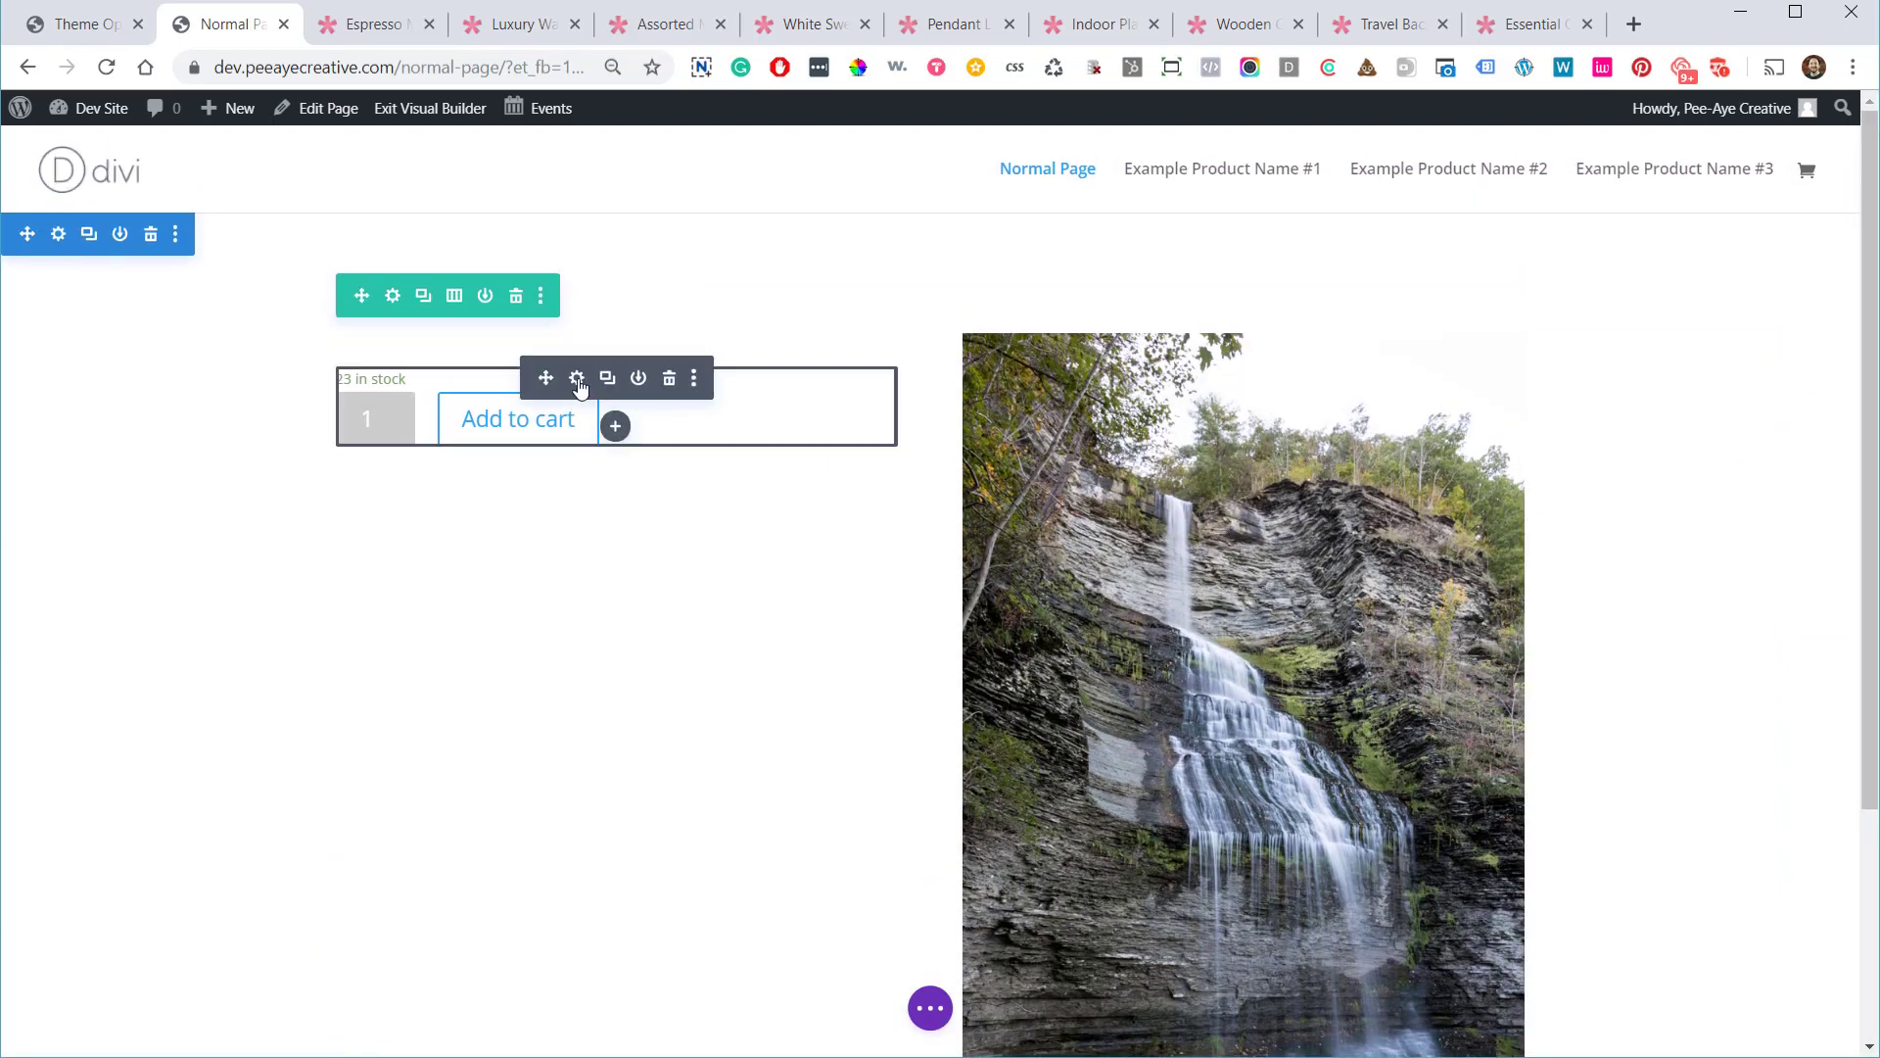
click(577, 380)
click(1675, 925)
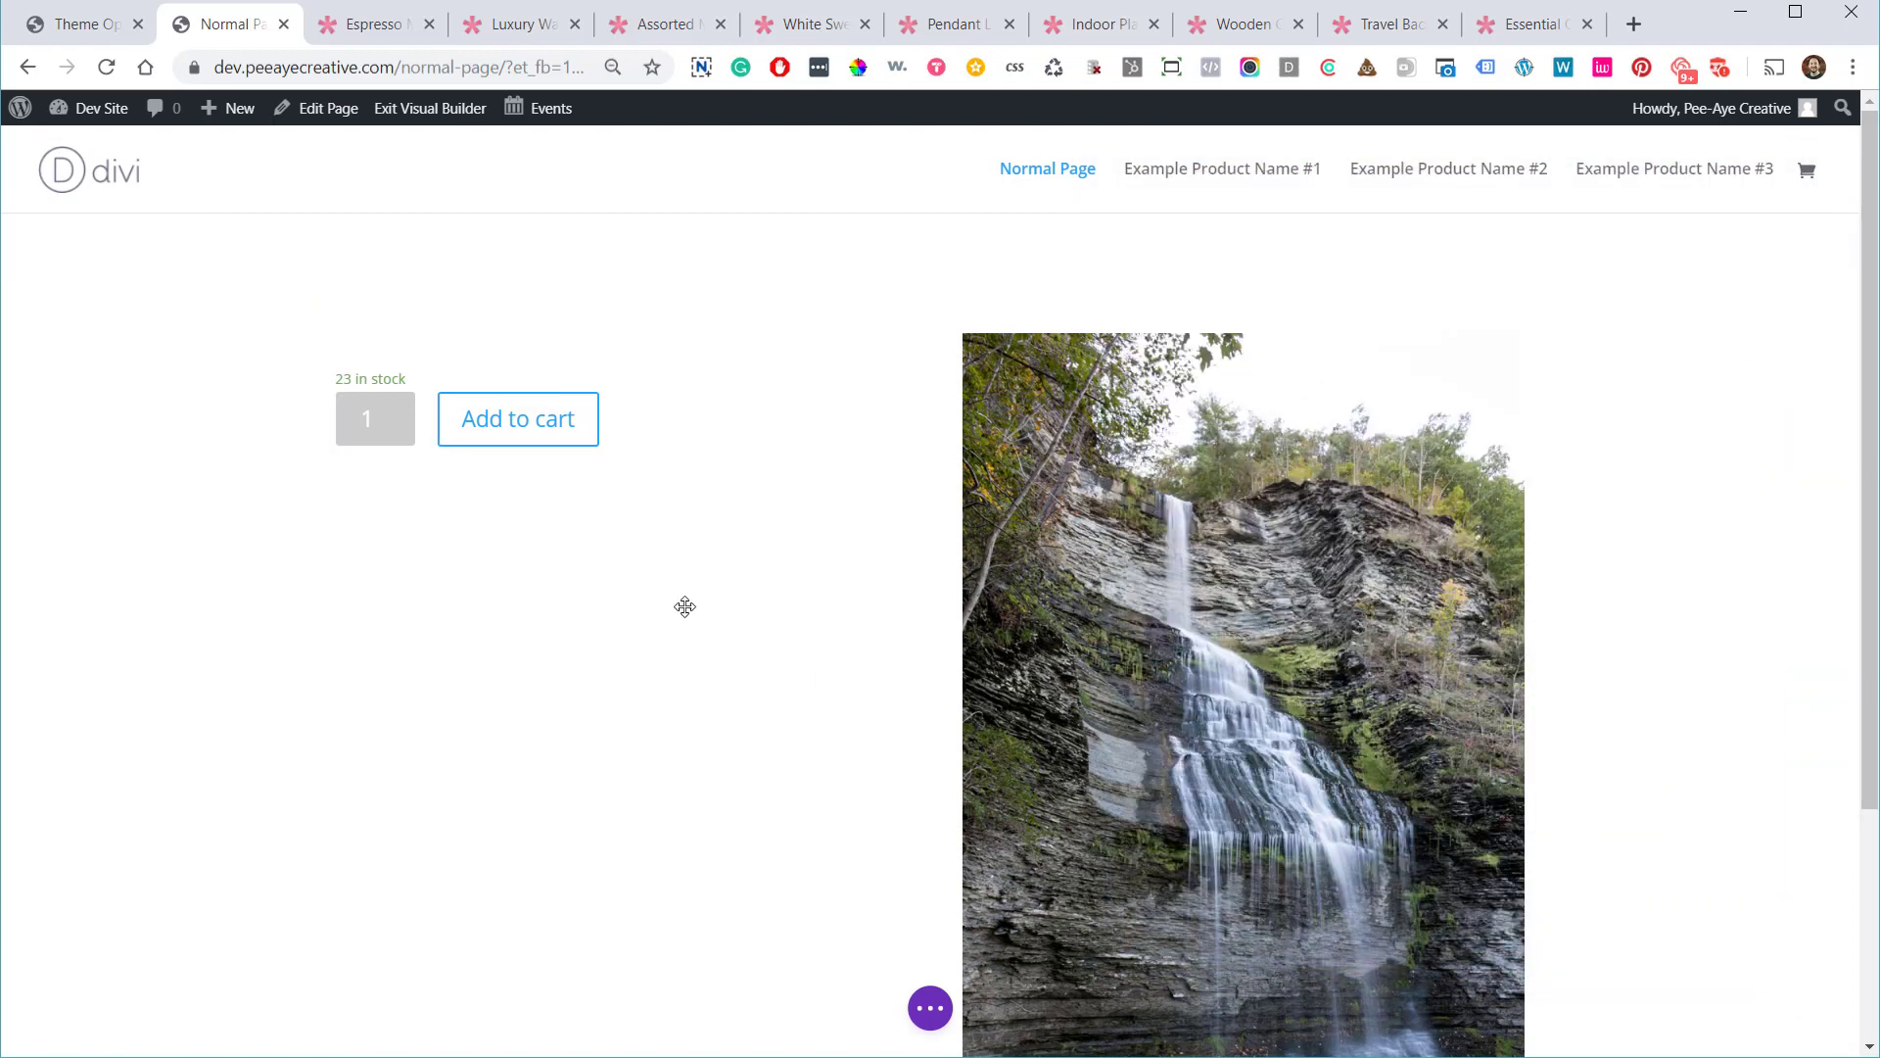
Insert a Woo Title module below the Add To Cart module, set its product to Example Product Name #3 and save it
click(615, 427)
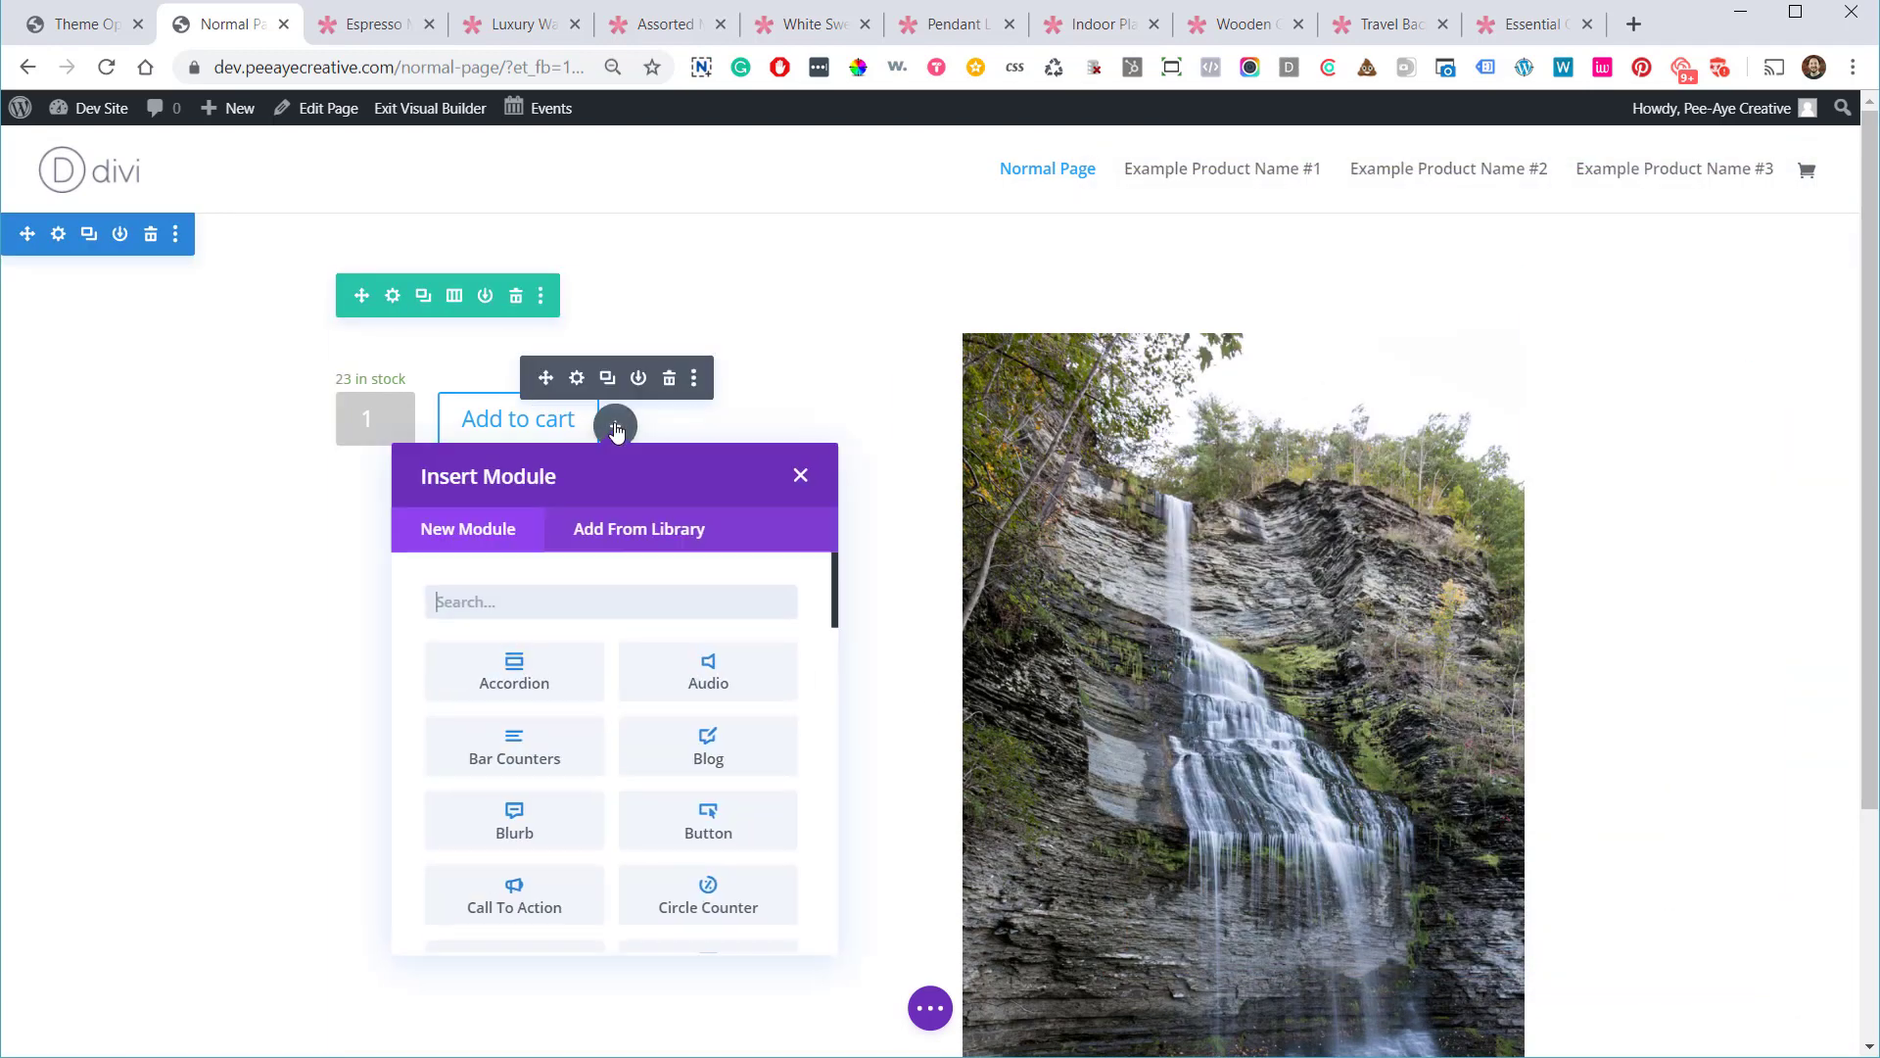
scroll(630, 759, down, 2)
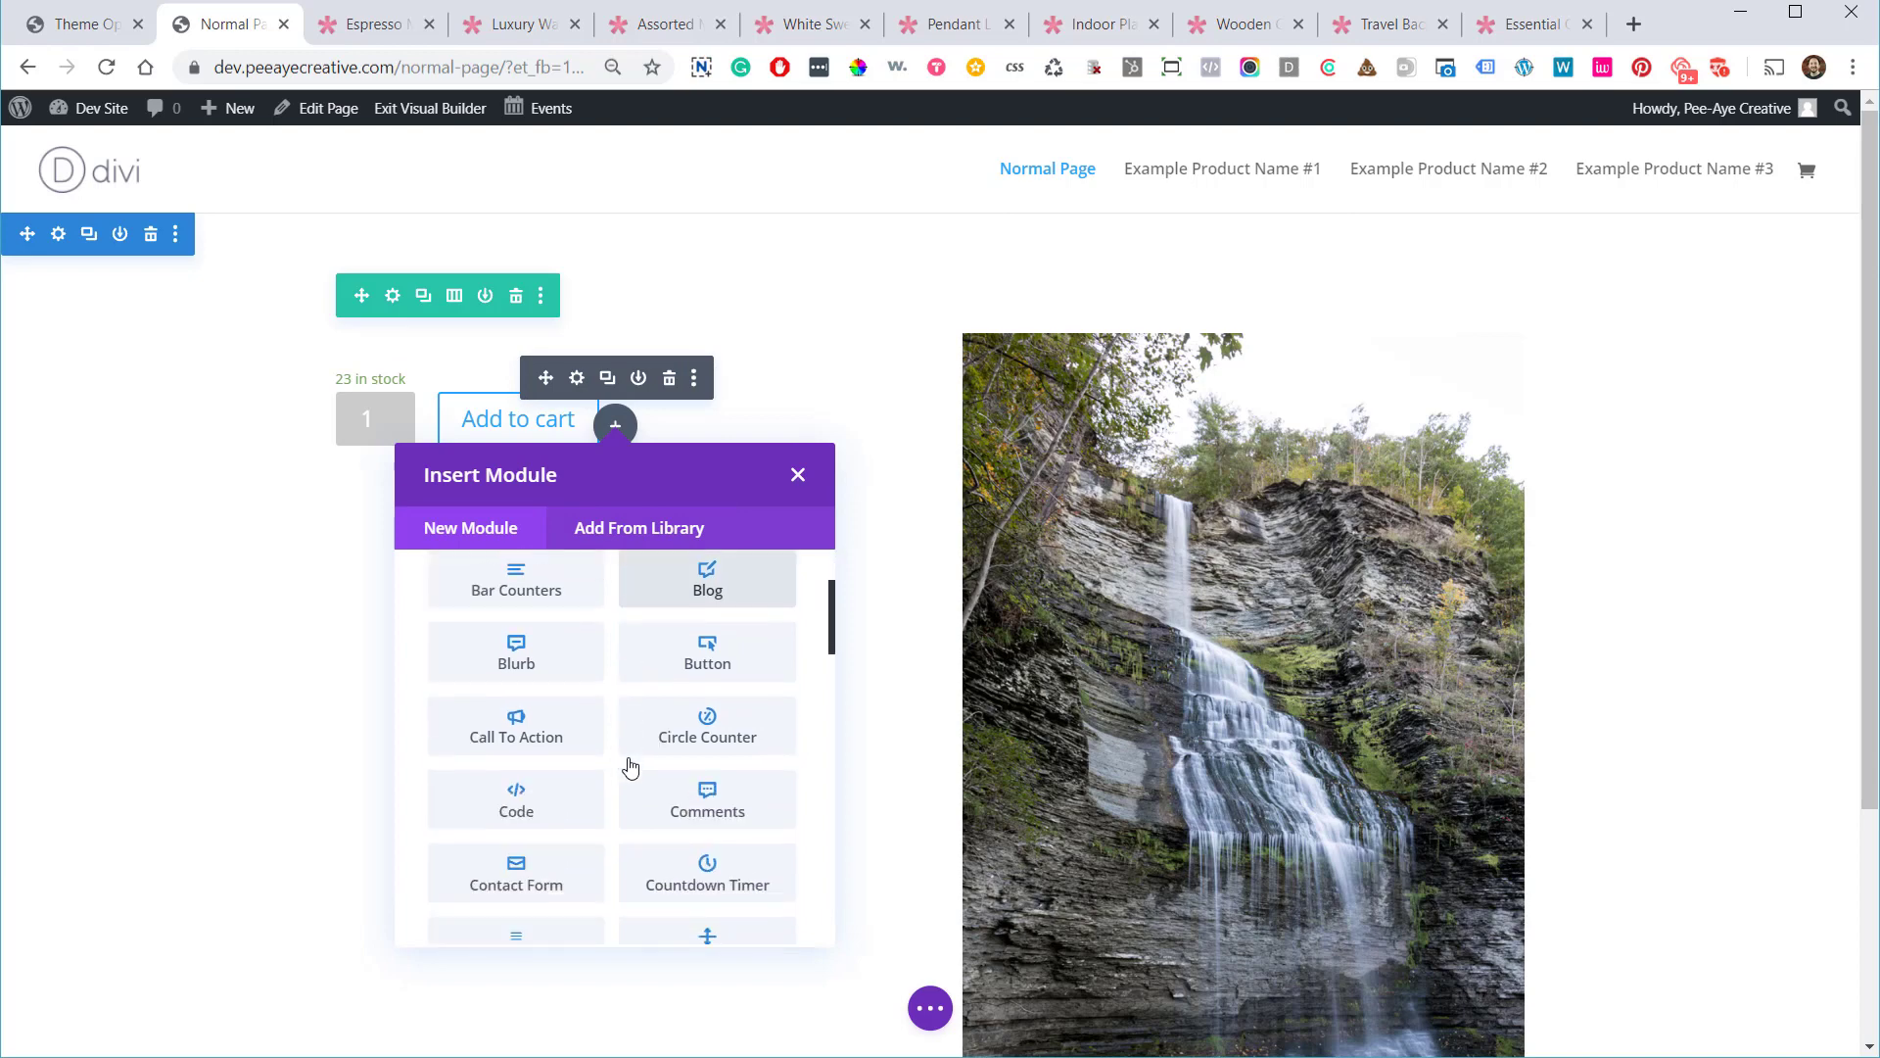
scroll(529, 725, down, 2)
scroll(548, 715, down, 10)
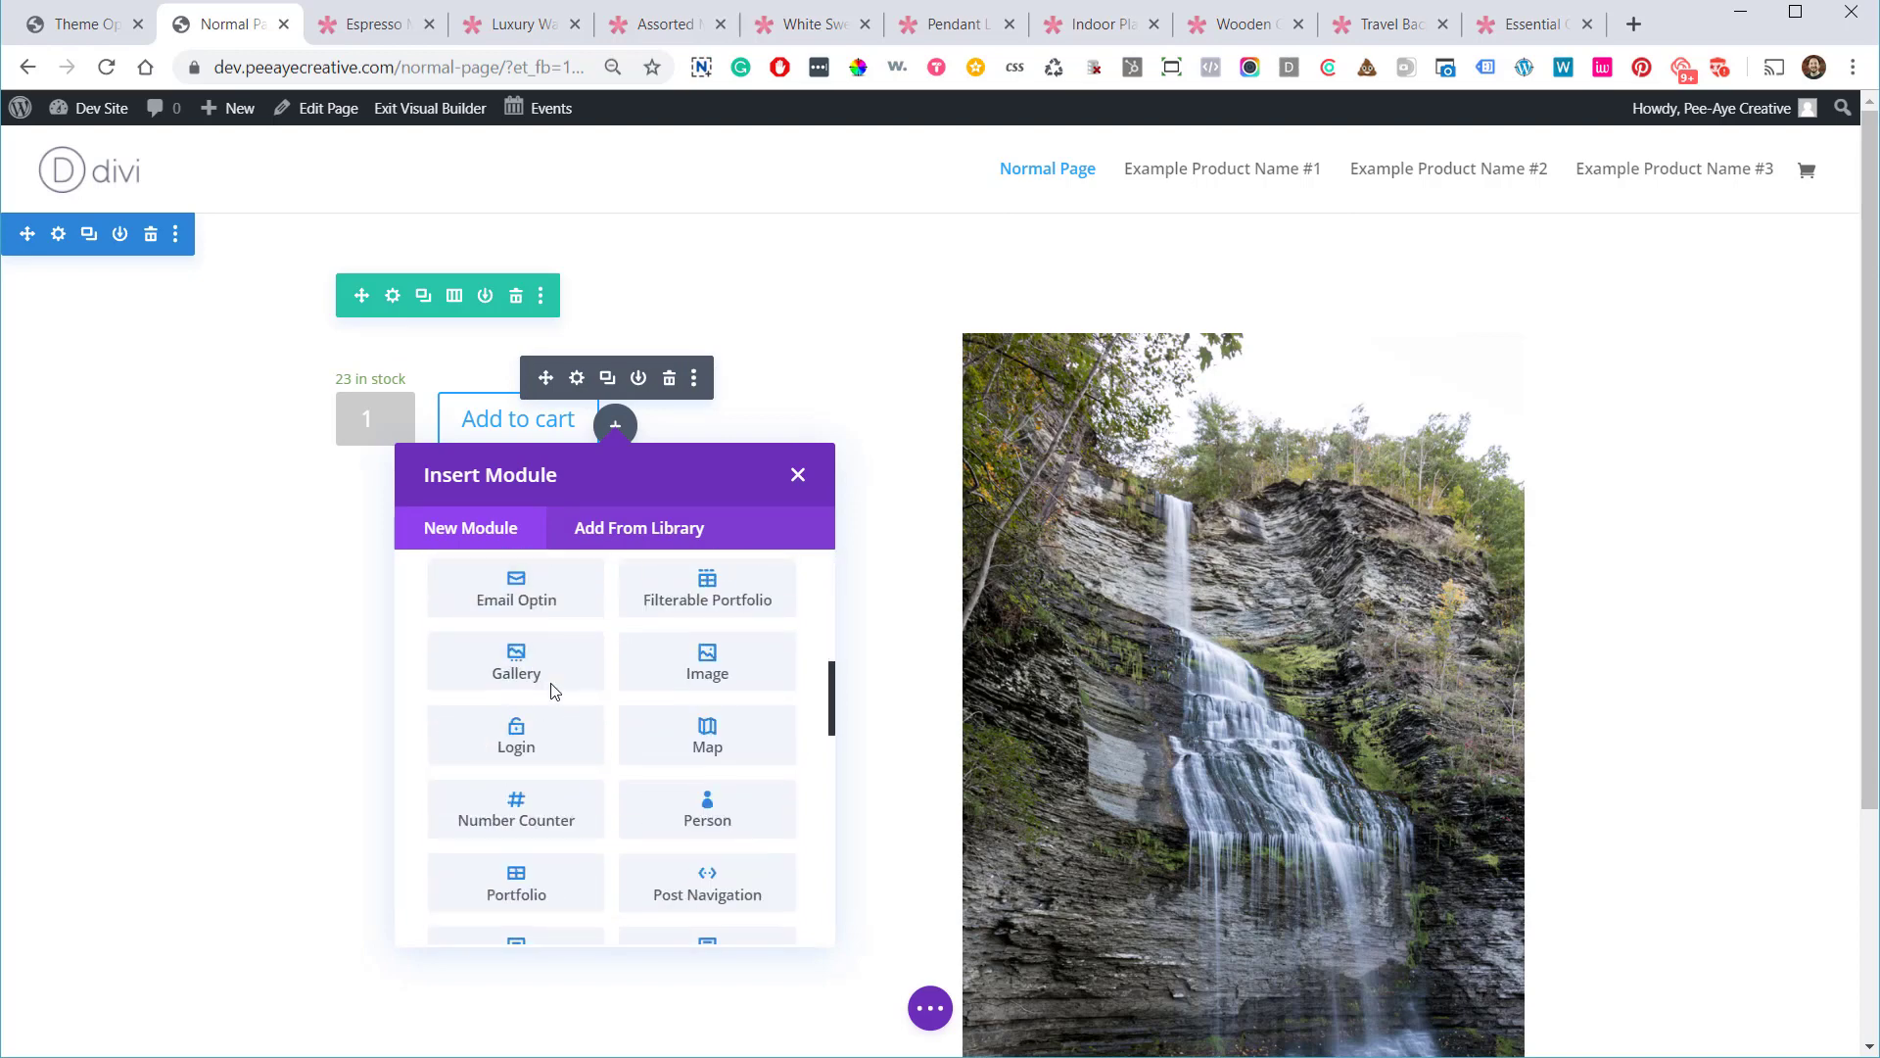
scroll(667, 774, down, 2)
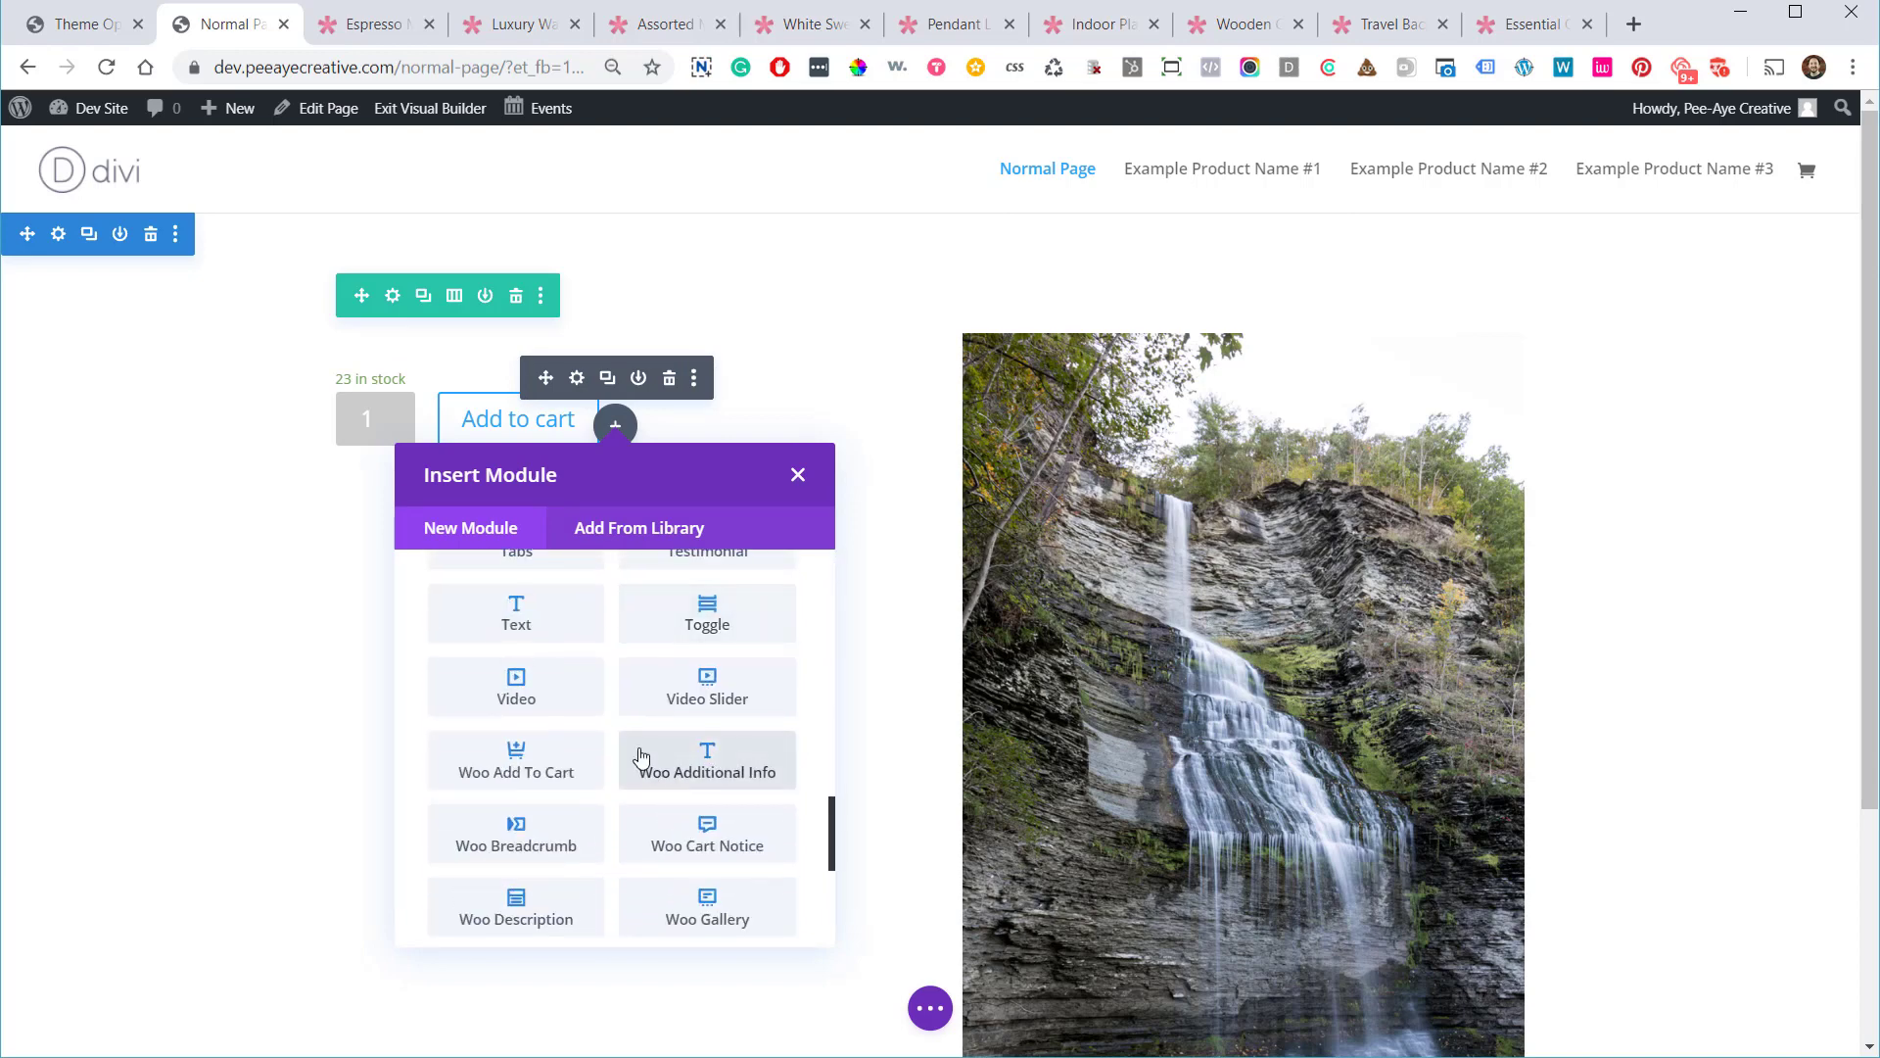
scroll(563, 736, down, 2)
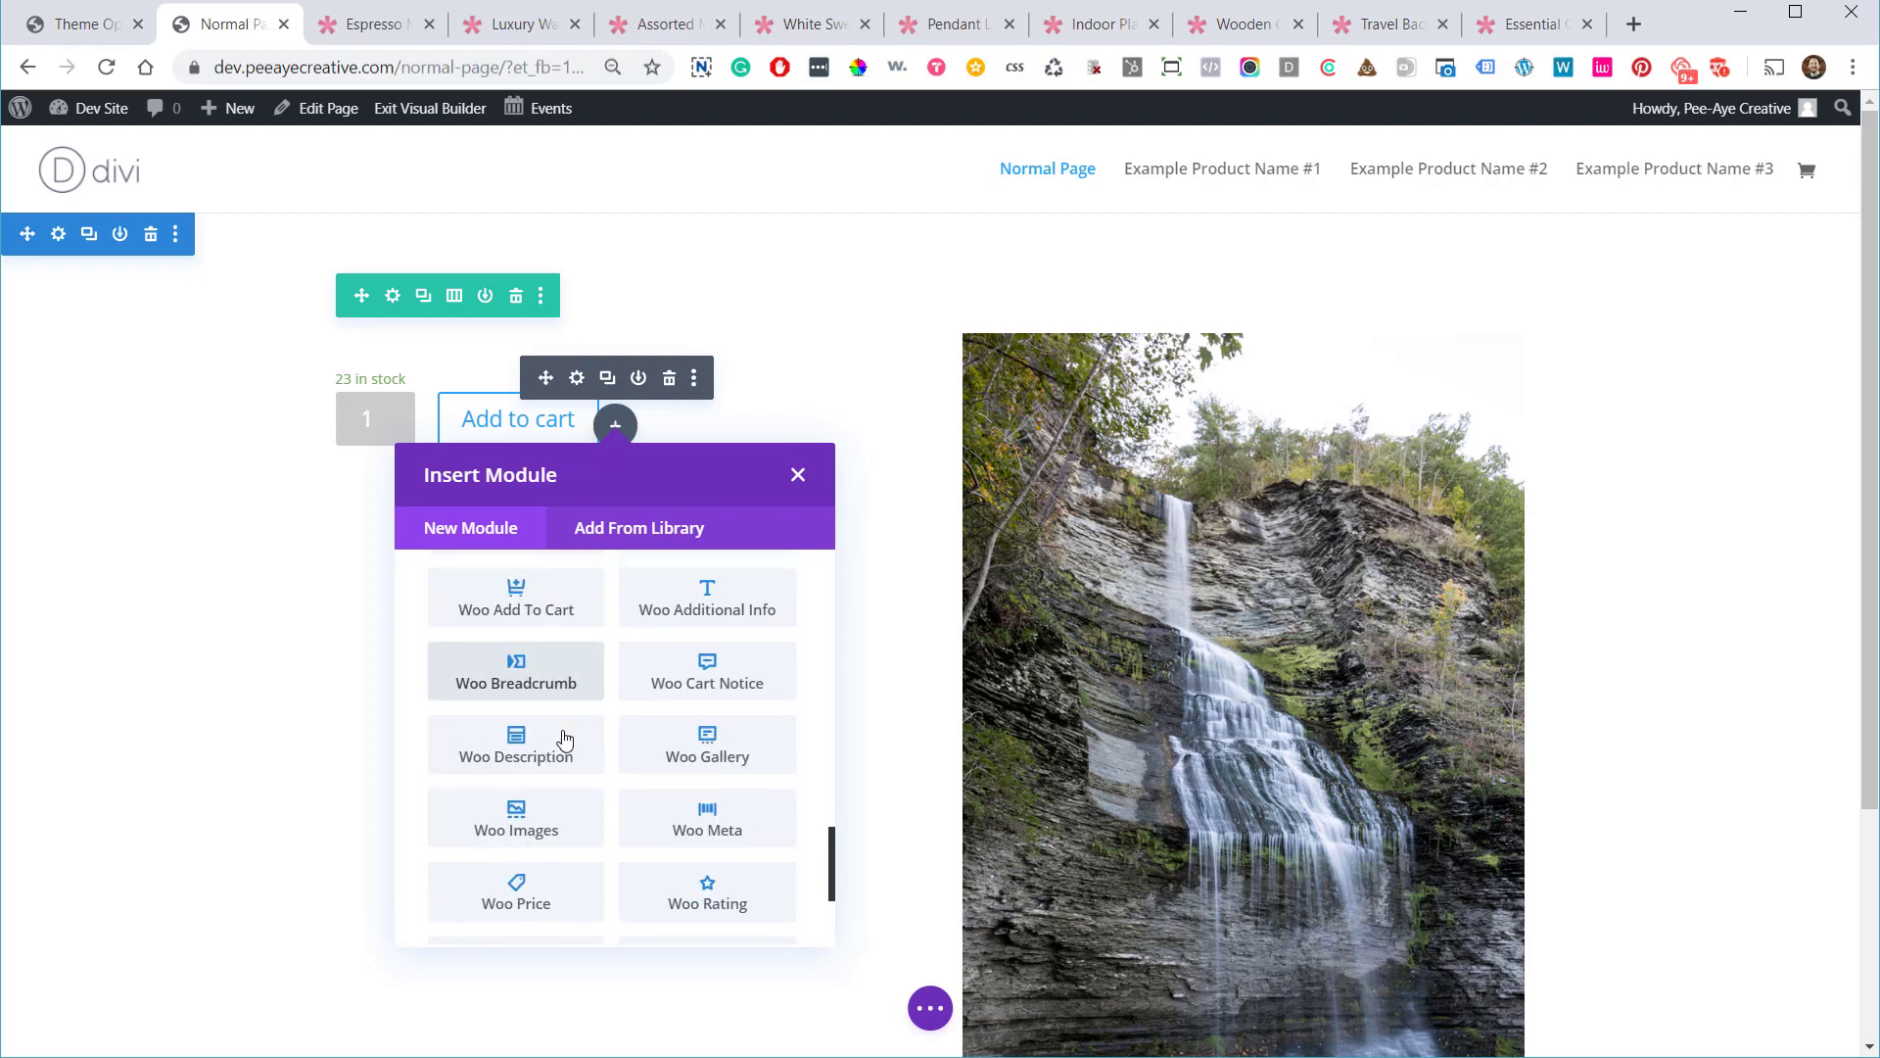
scroll(560, 750, down, 2)
scroll(577, 764, down, 1)
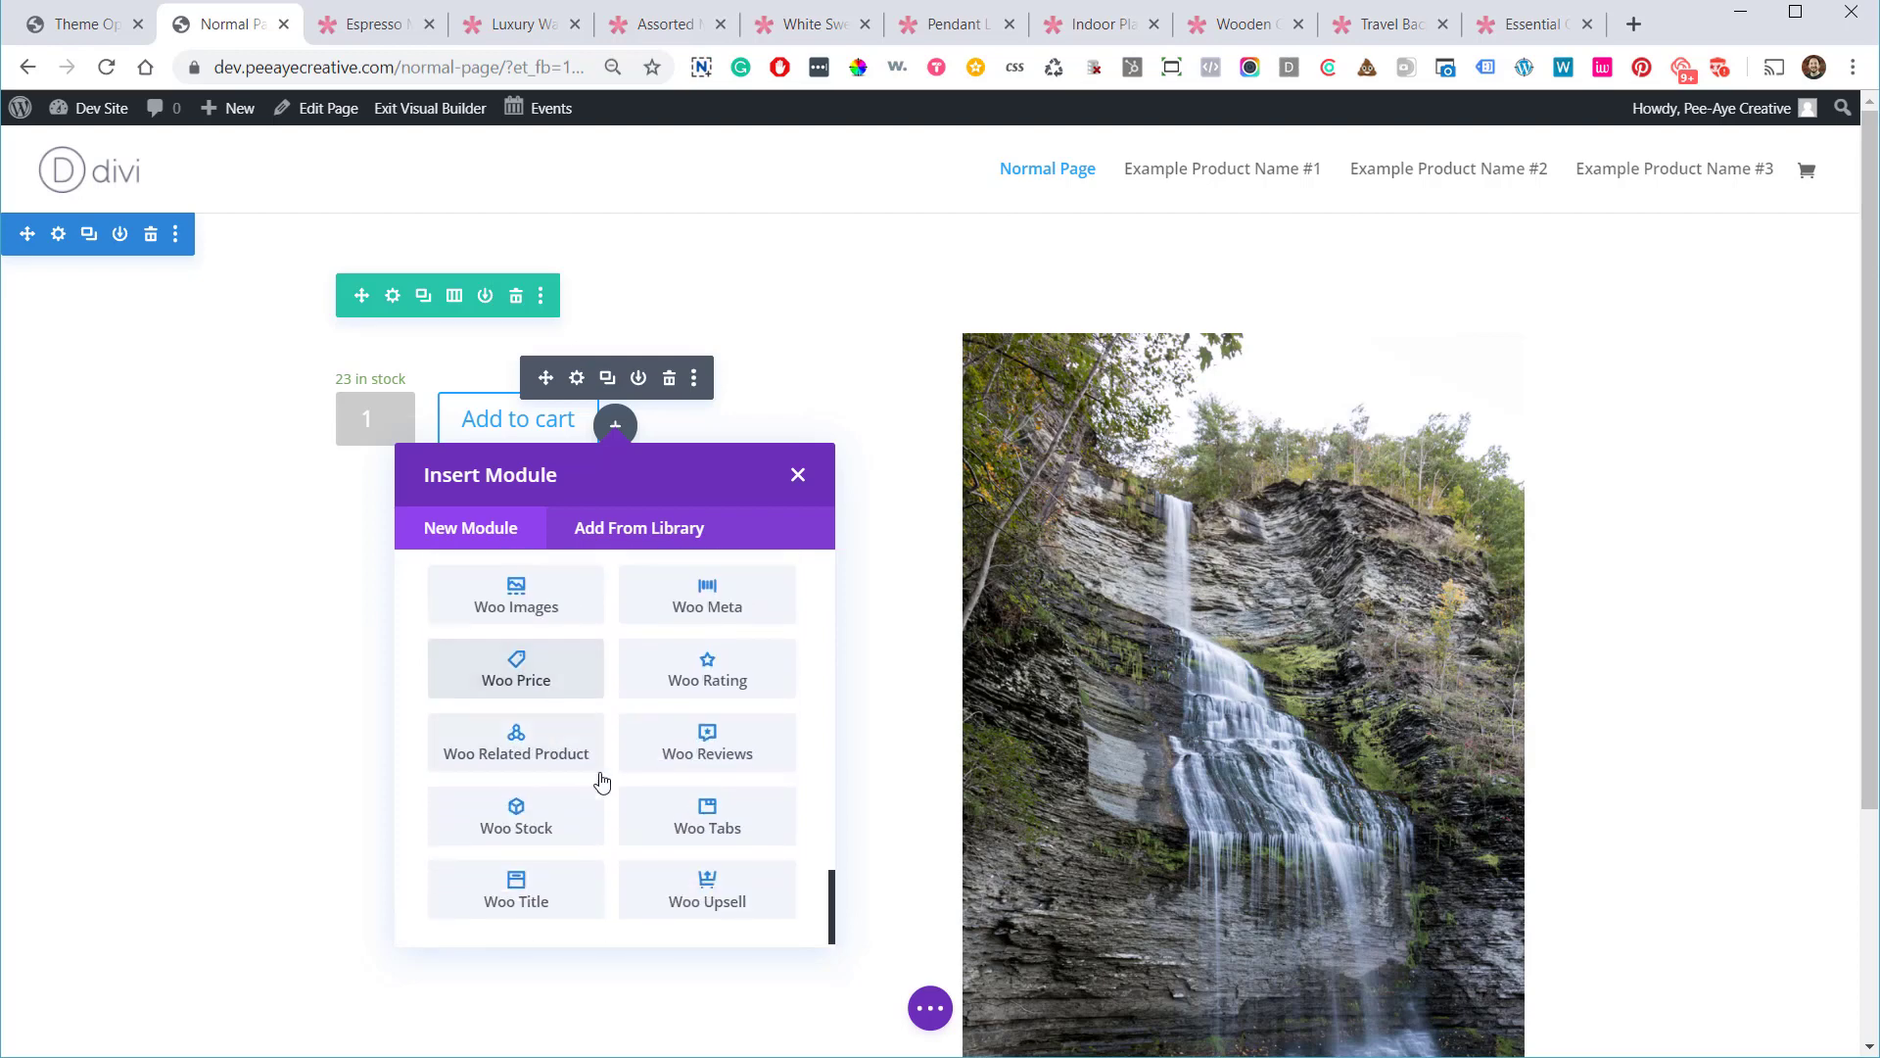
click(544, 887)
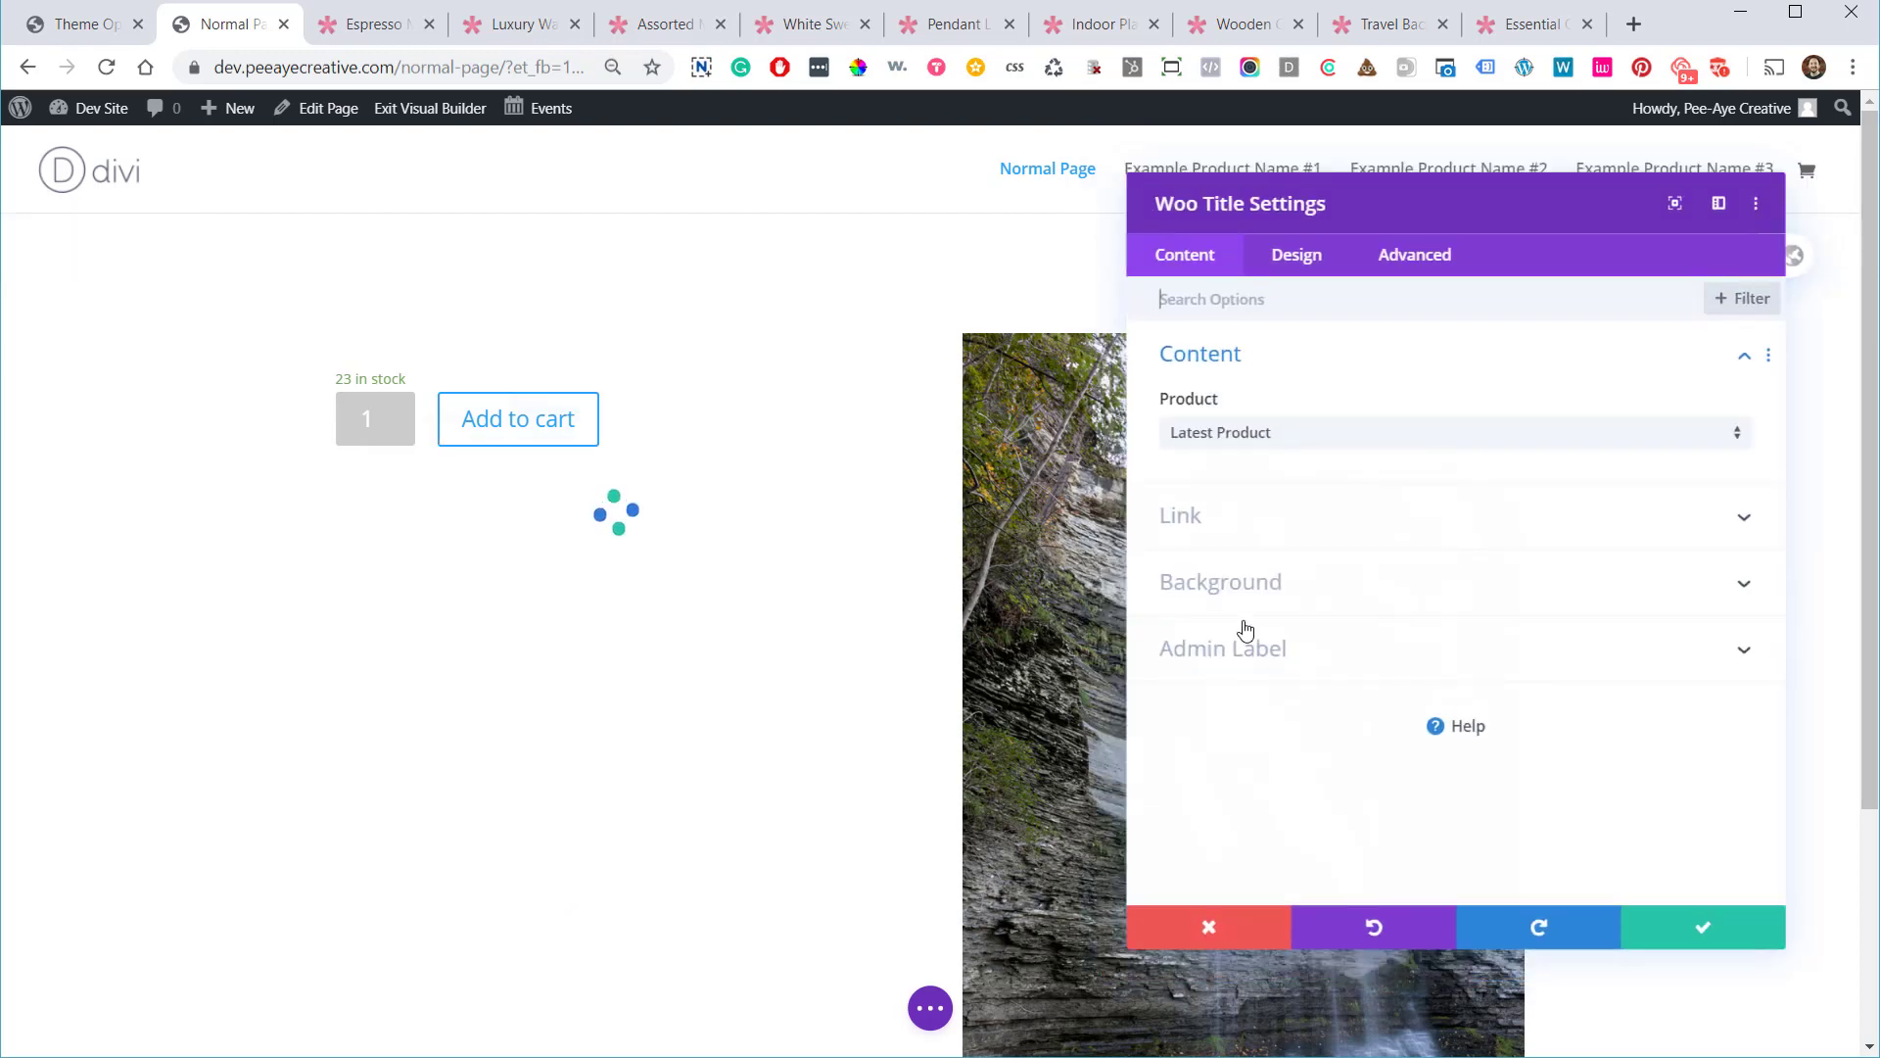
click(1259, 432)
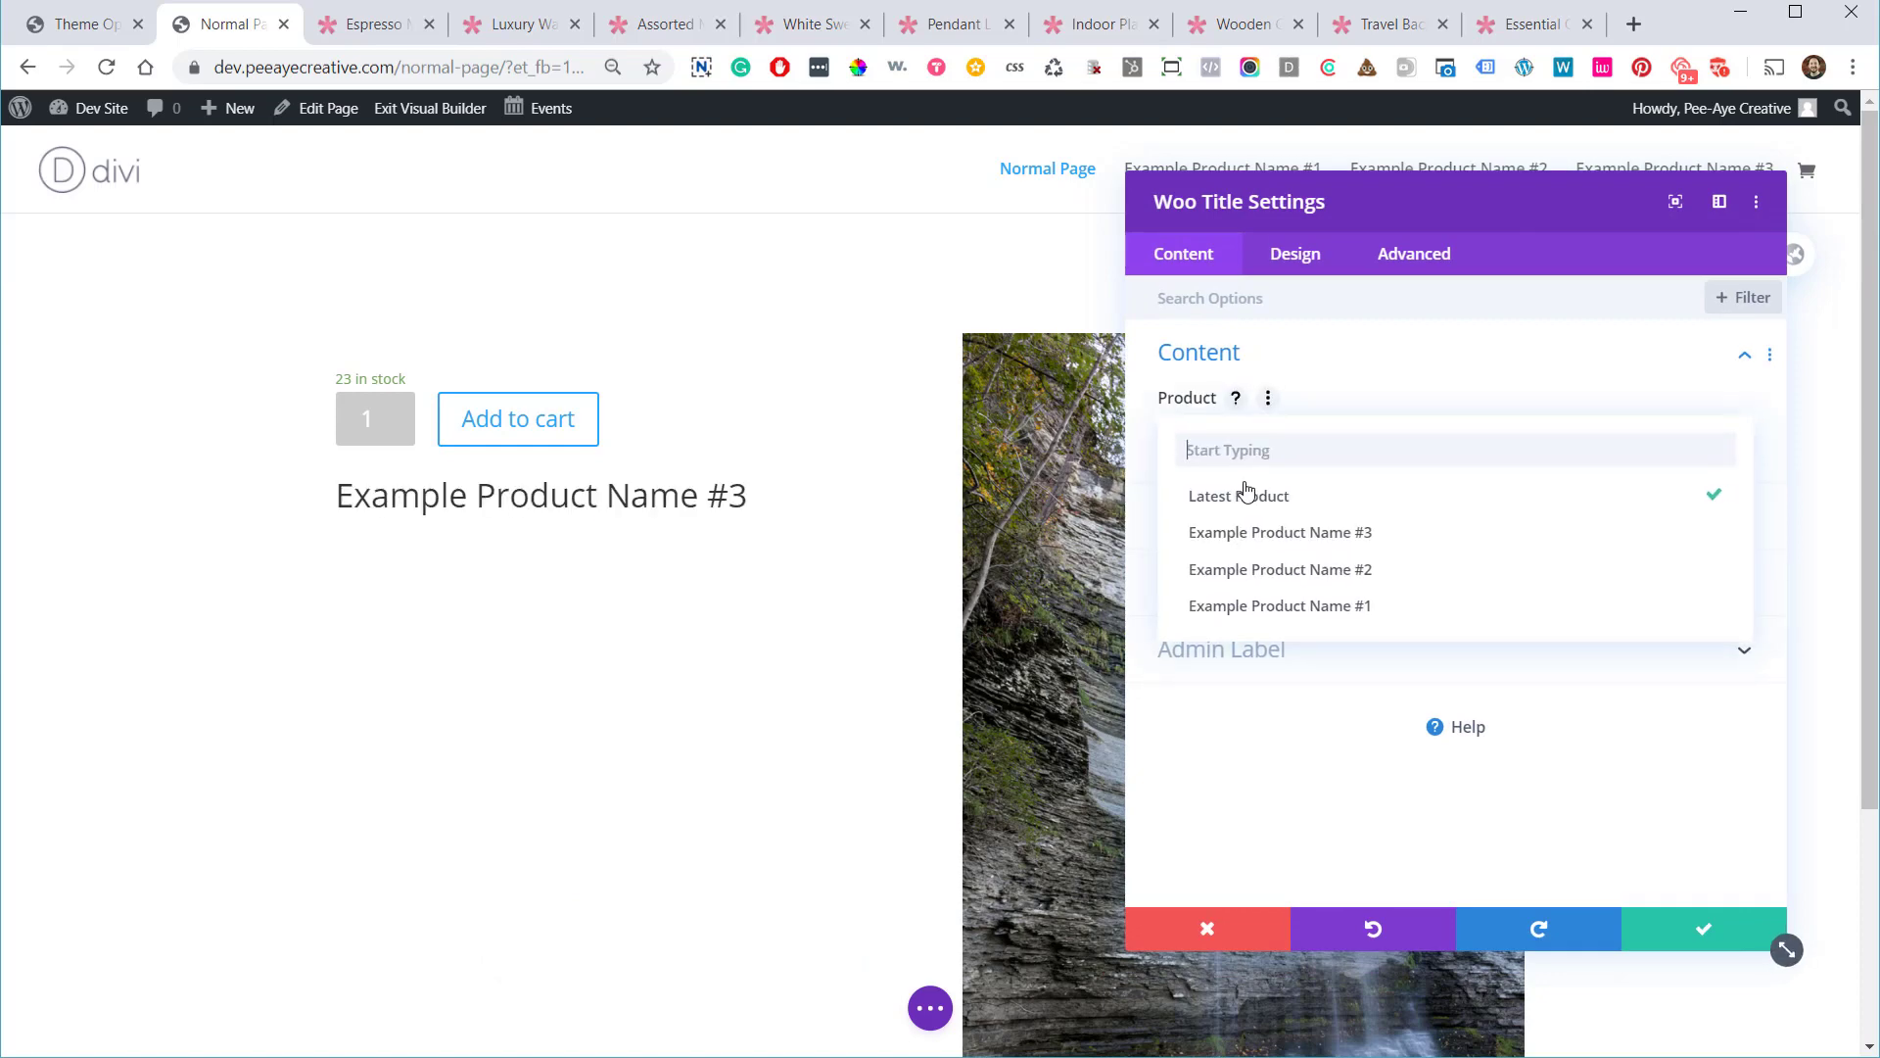
click(1229, 534)
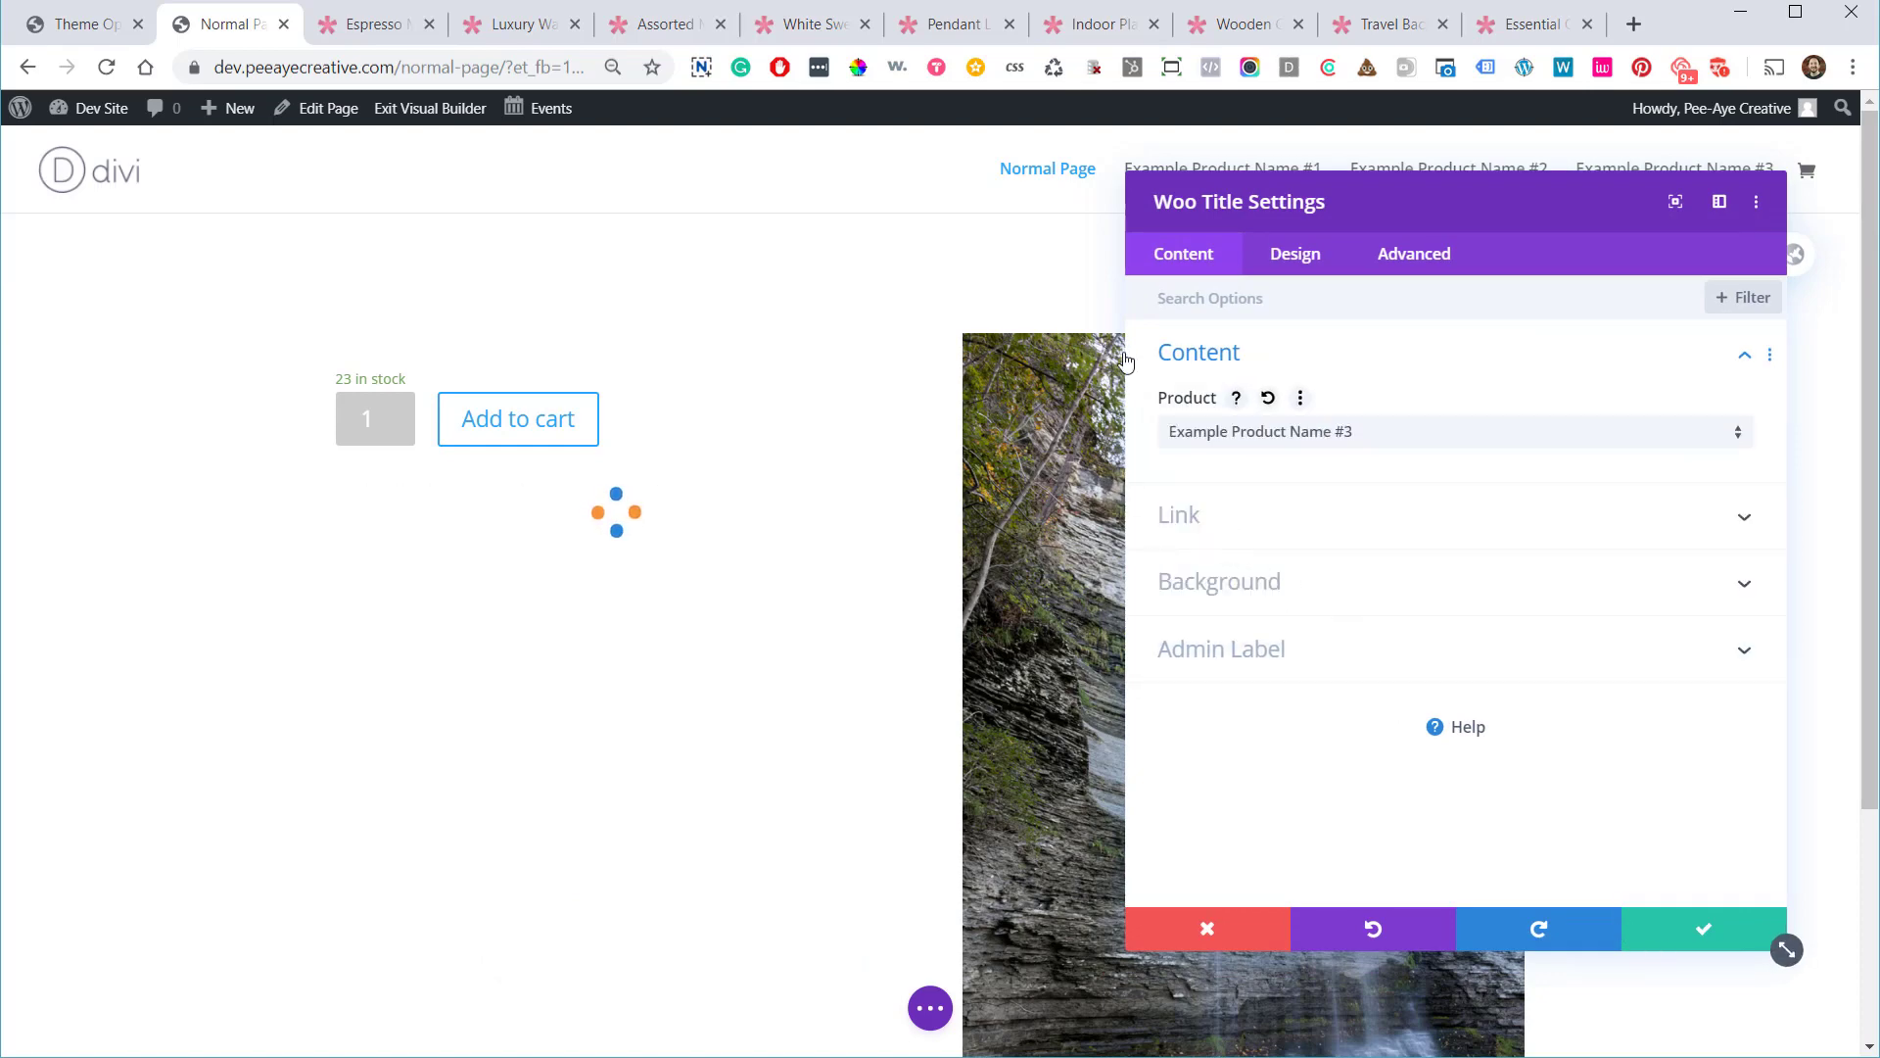
click(1671, 944)
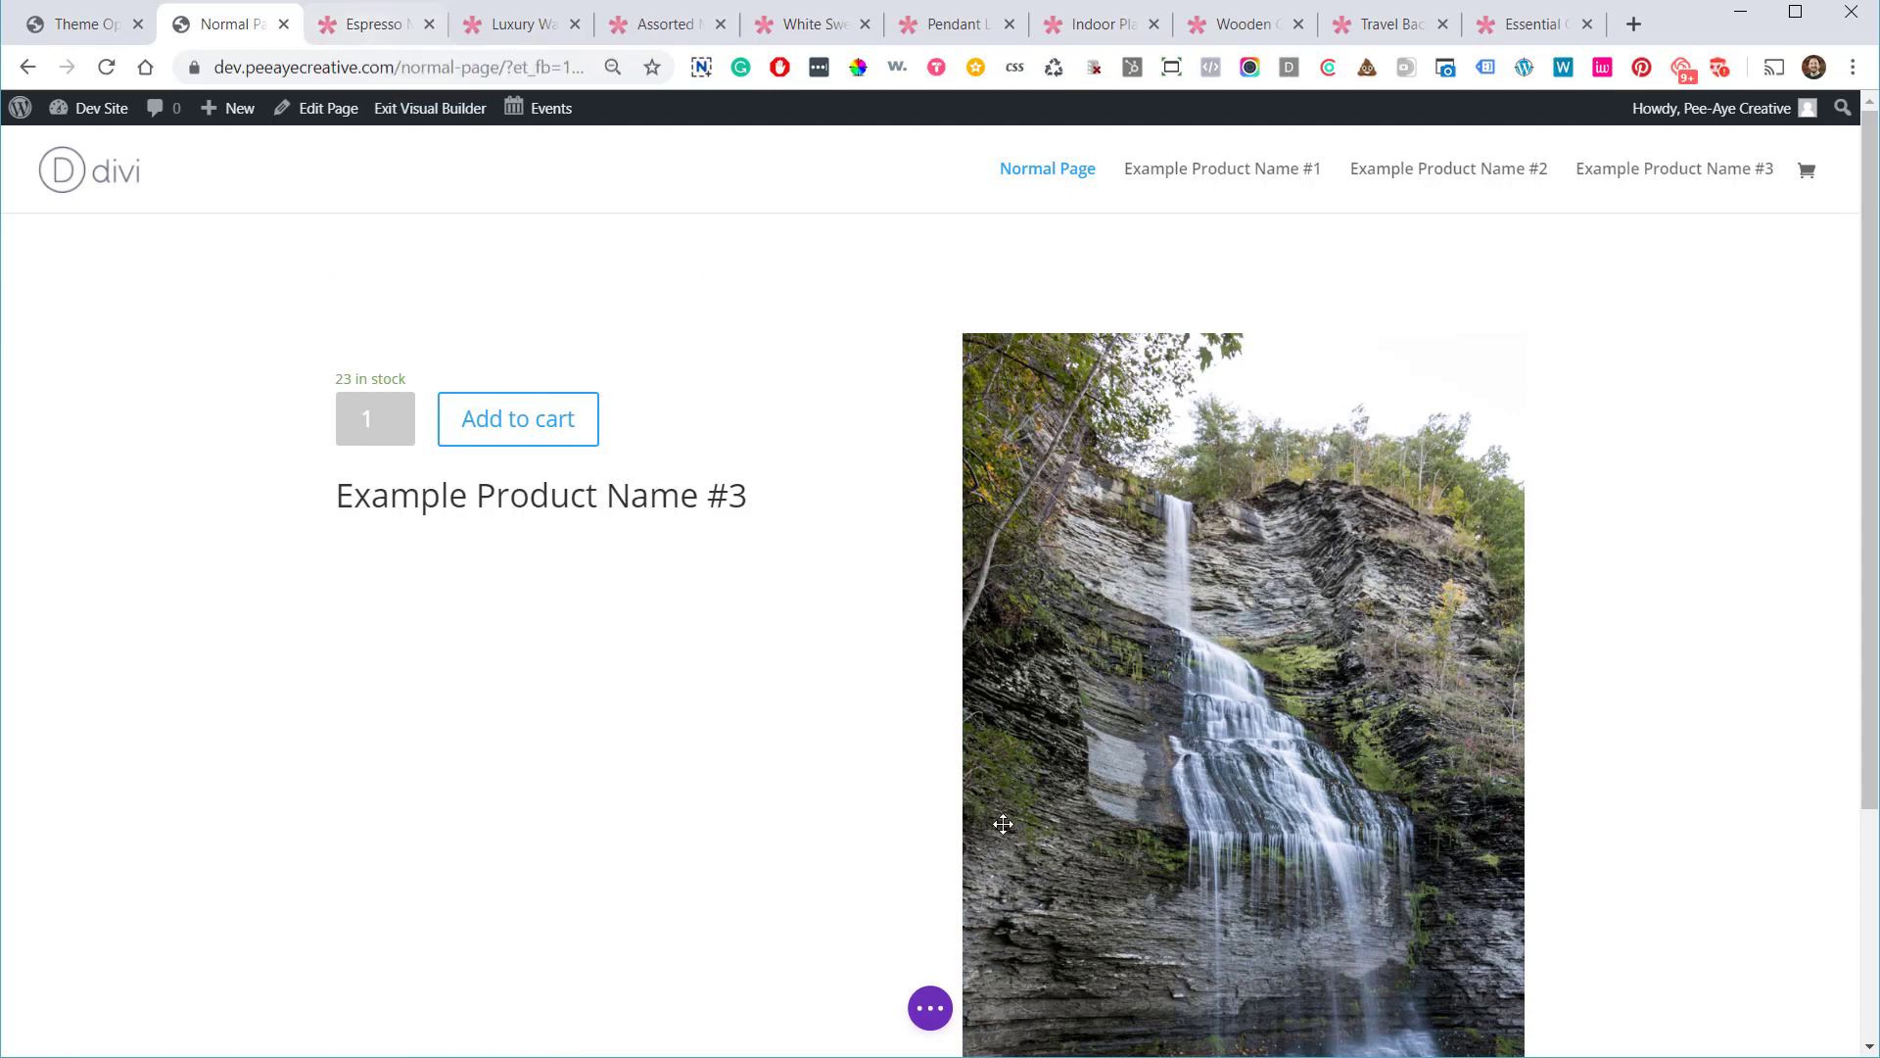
Examine the Espresso Machine example page from its title and price to the product image gallery and feature blurbs
click(384, 38)
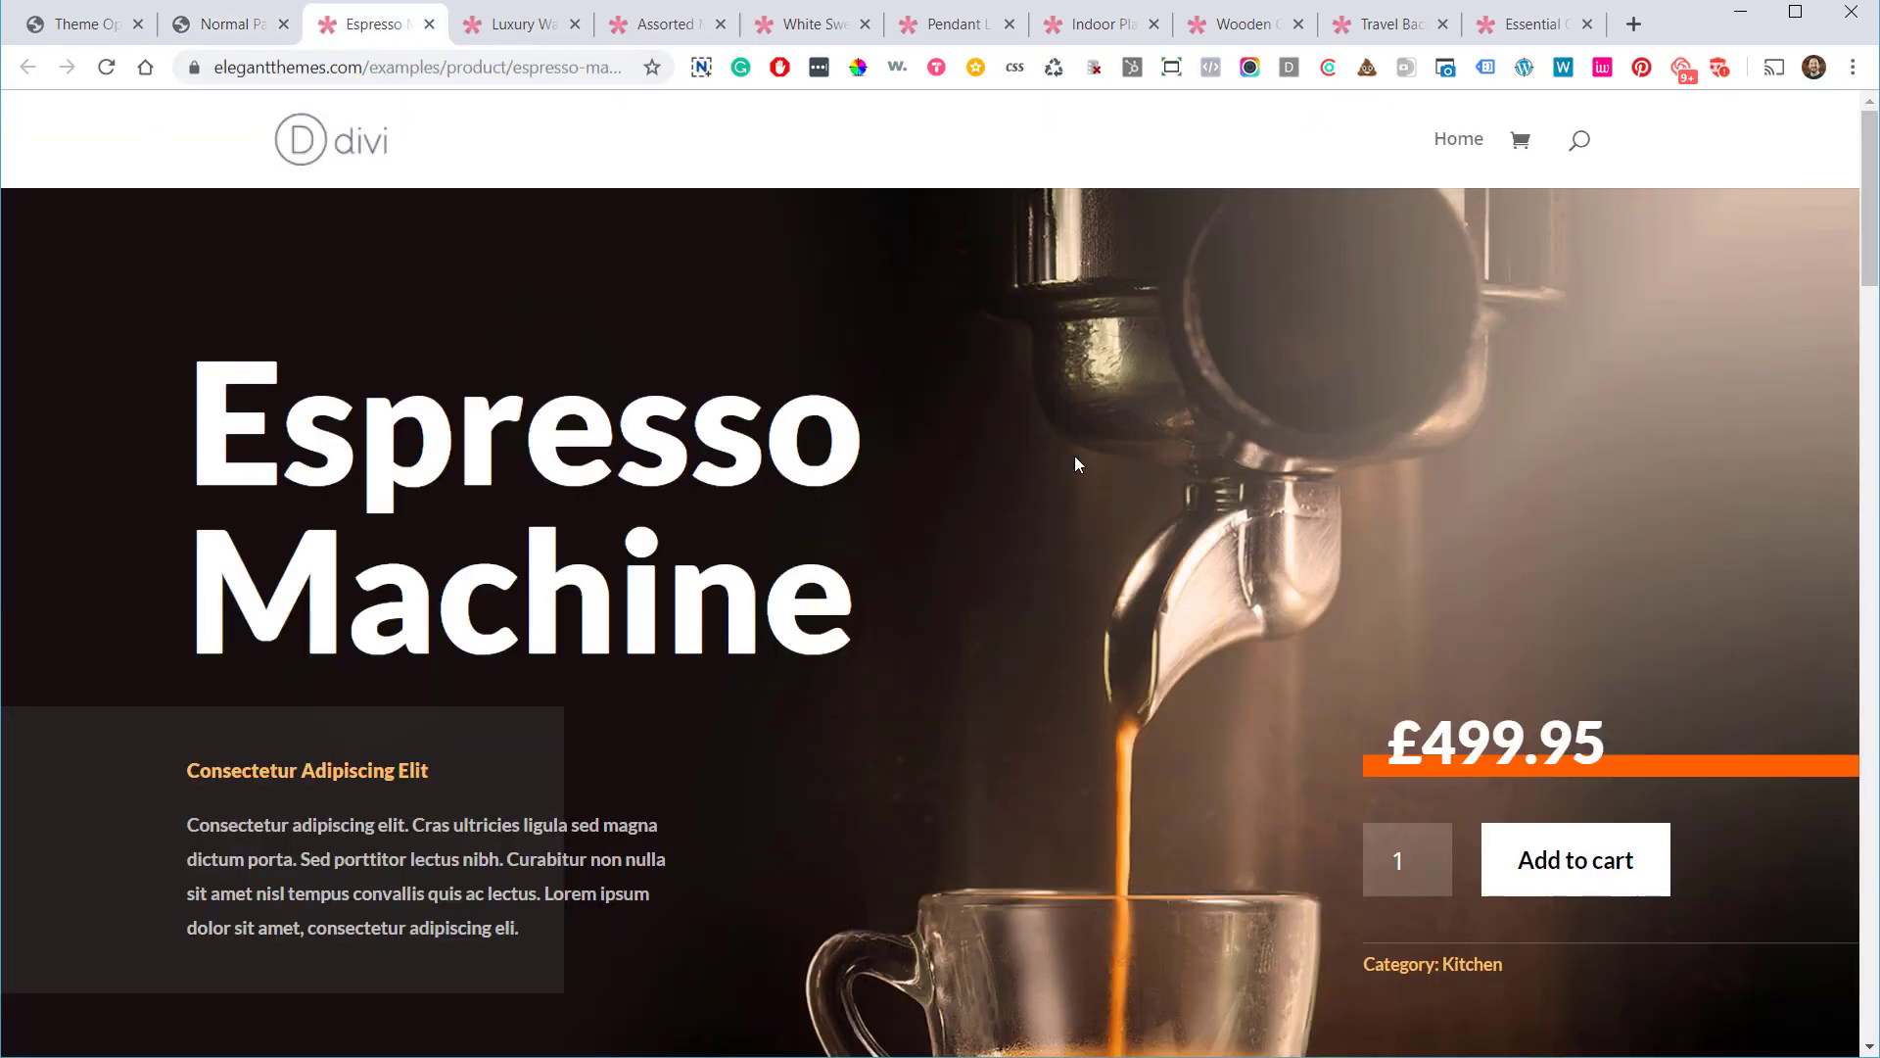
scroll(1088, 478, down, 5)
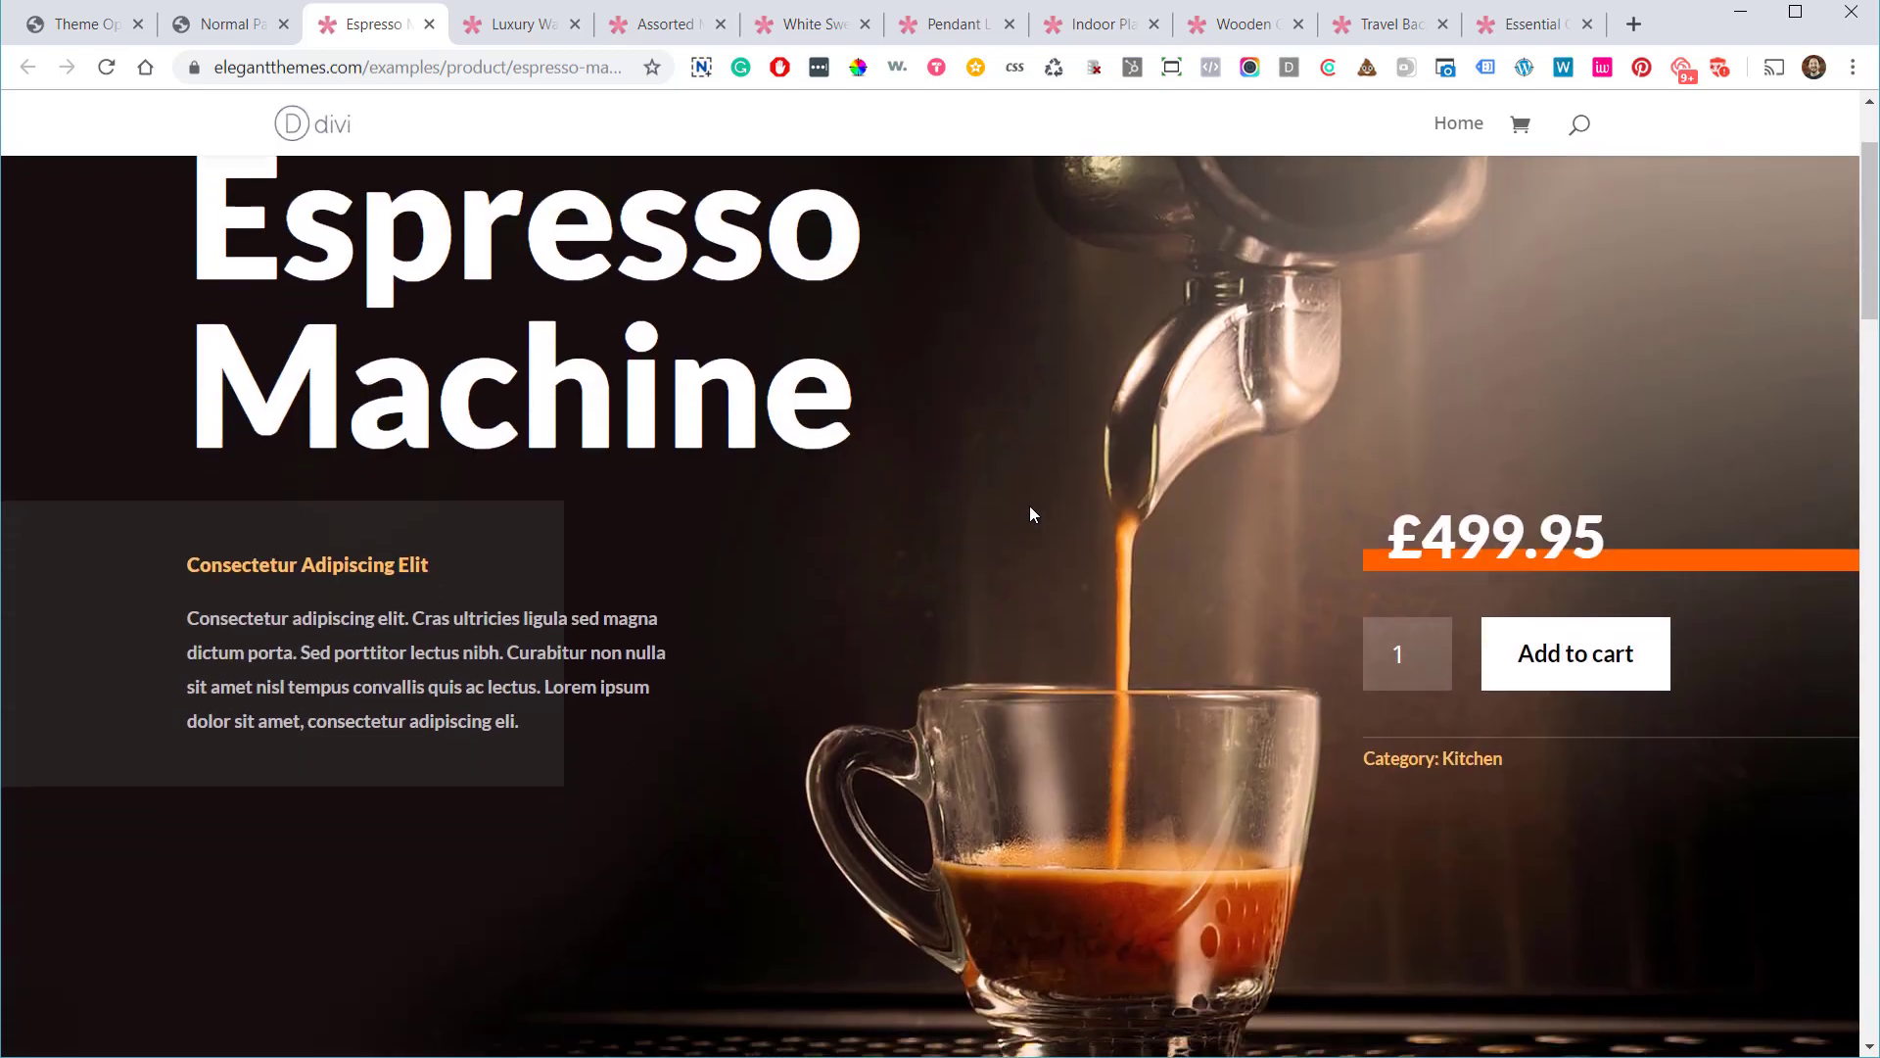
scroll(1030, 505, down, 3)
scroll(1028, 509, up, 6)
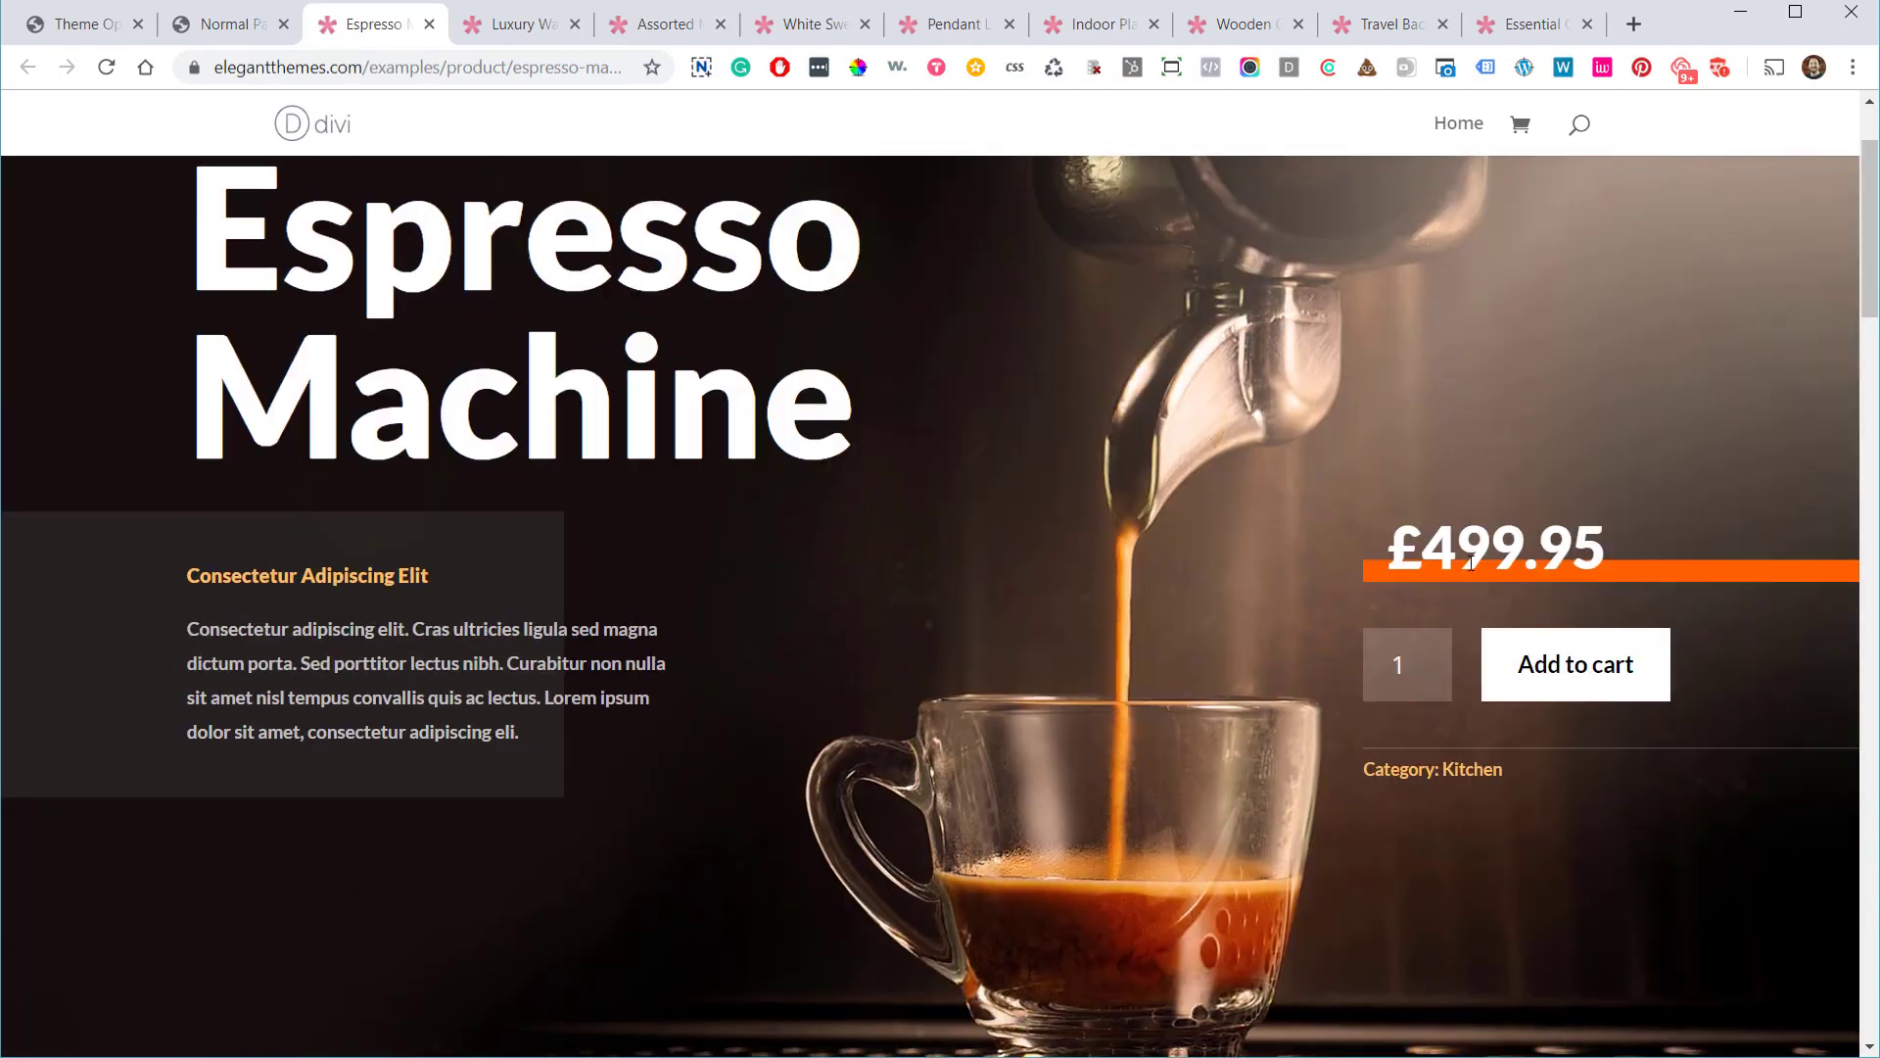
drag(1400, 548, 1585, 558)
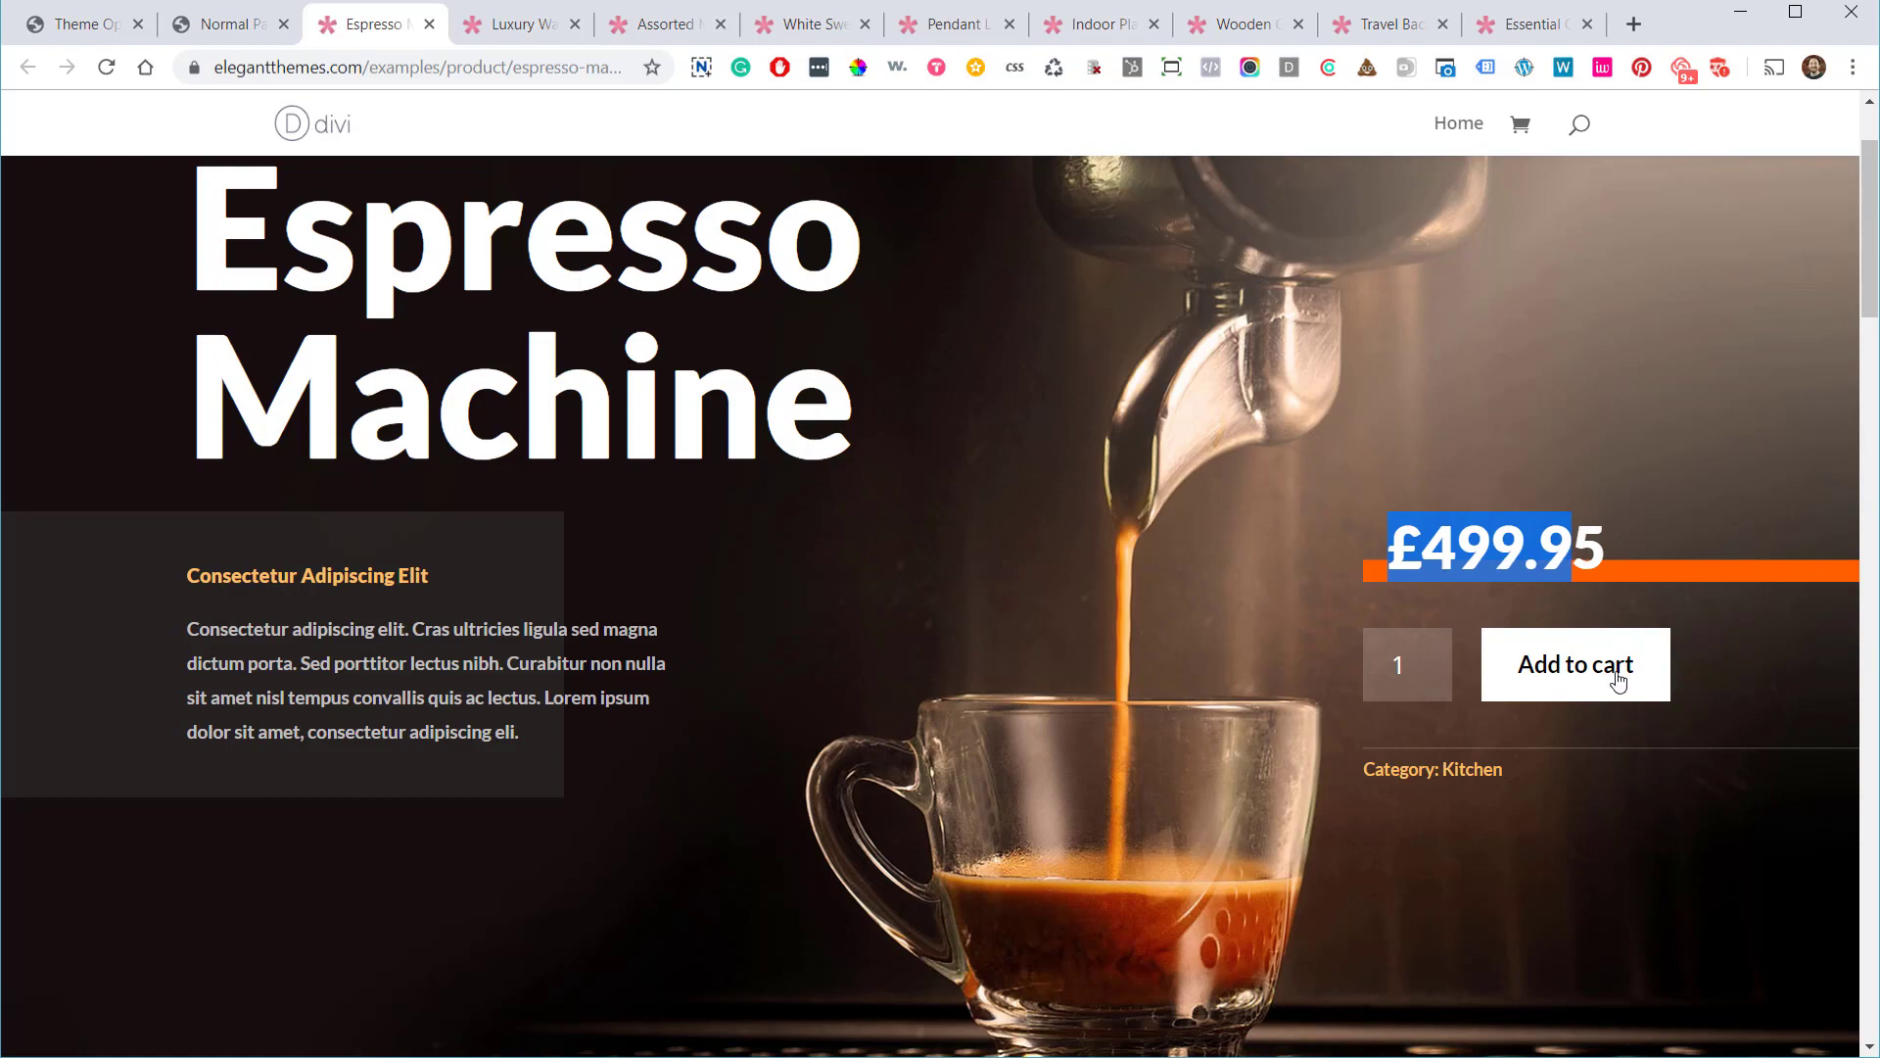
scroll(1431, 491, down, 3)
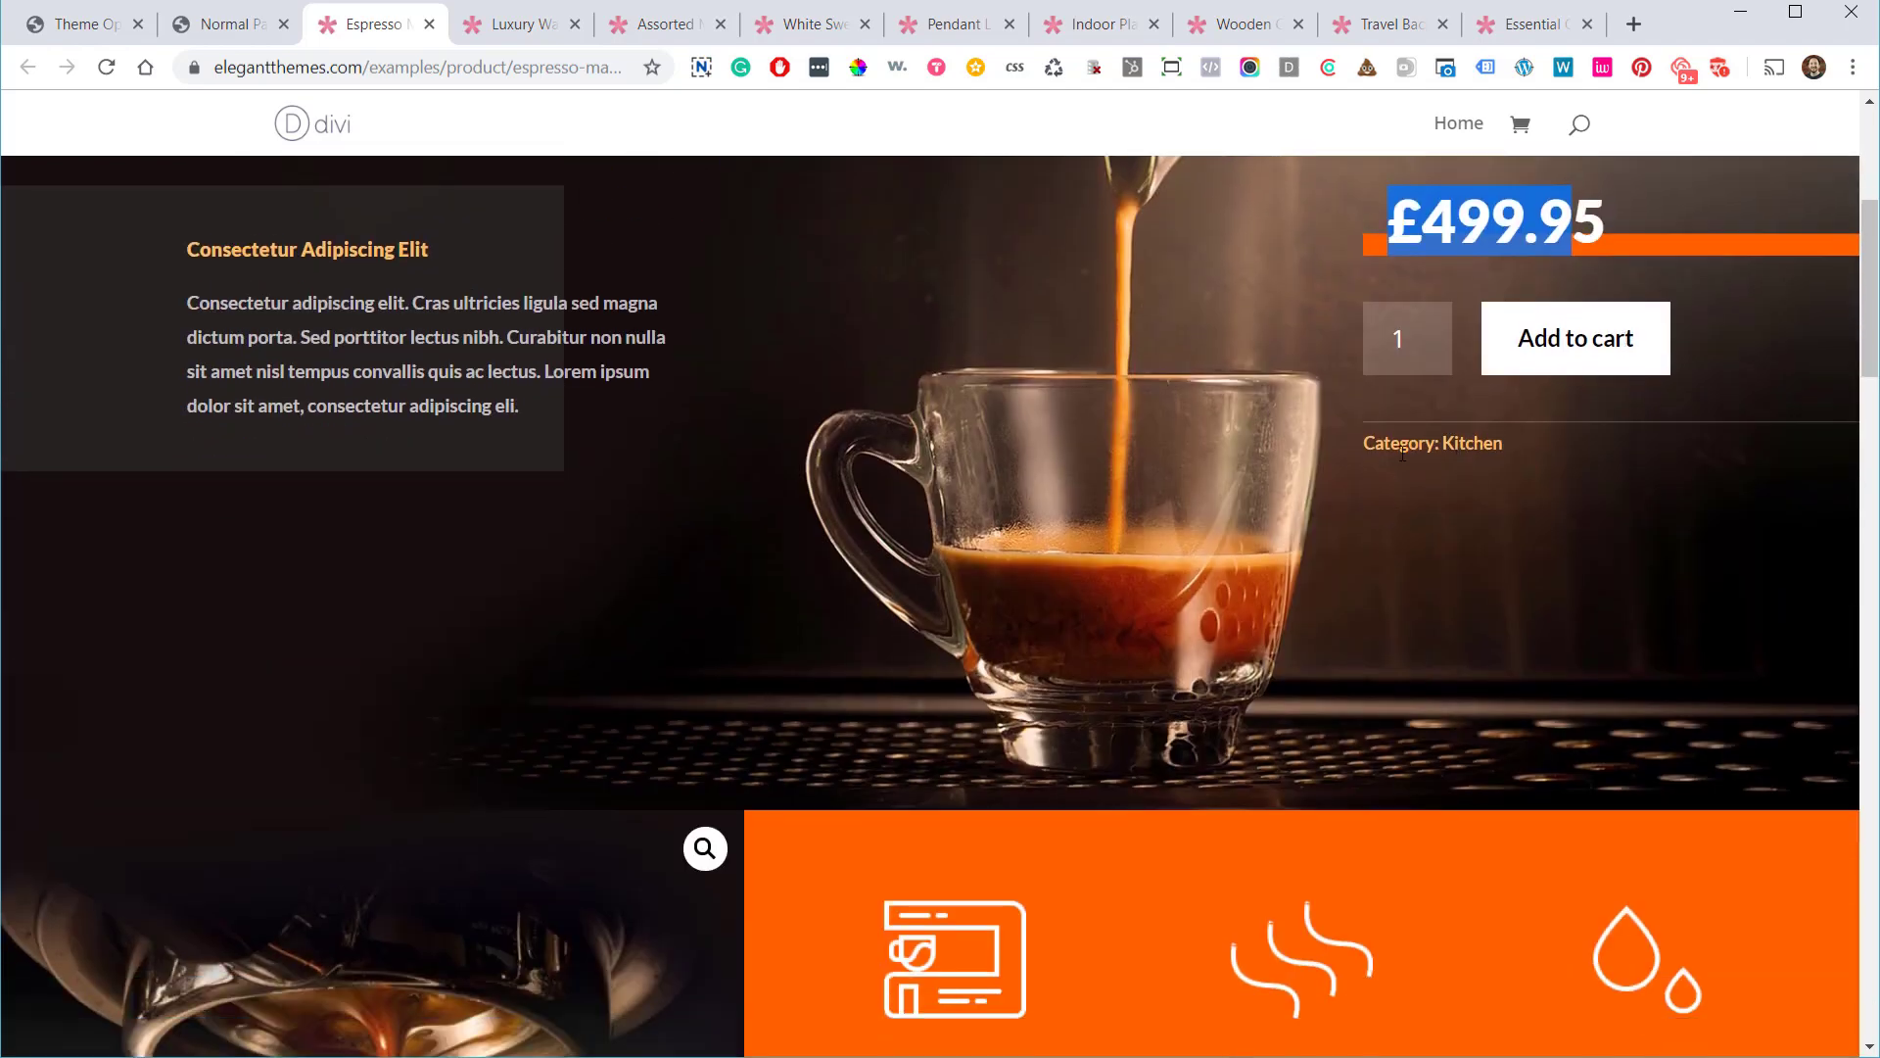
scroll(1345, 464, down, 5)
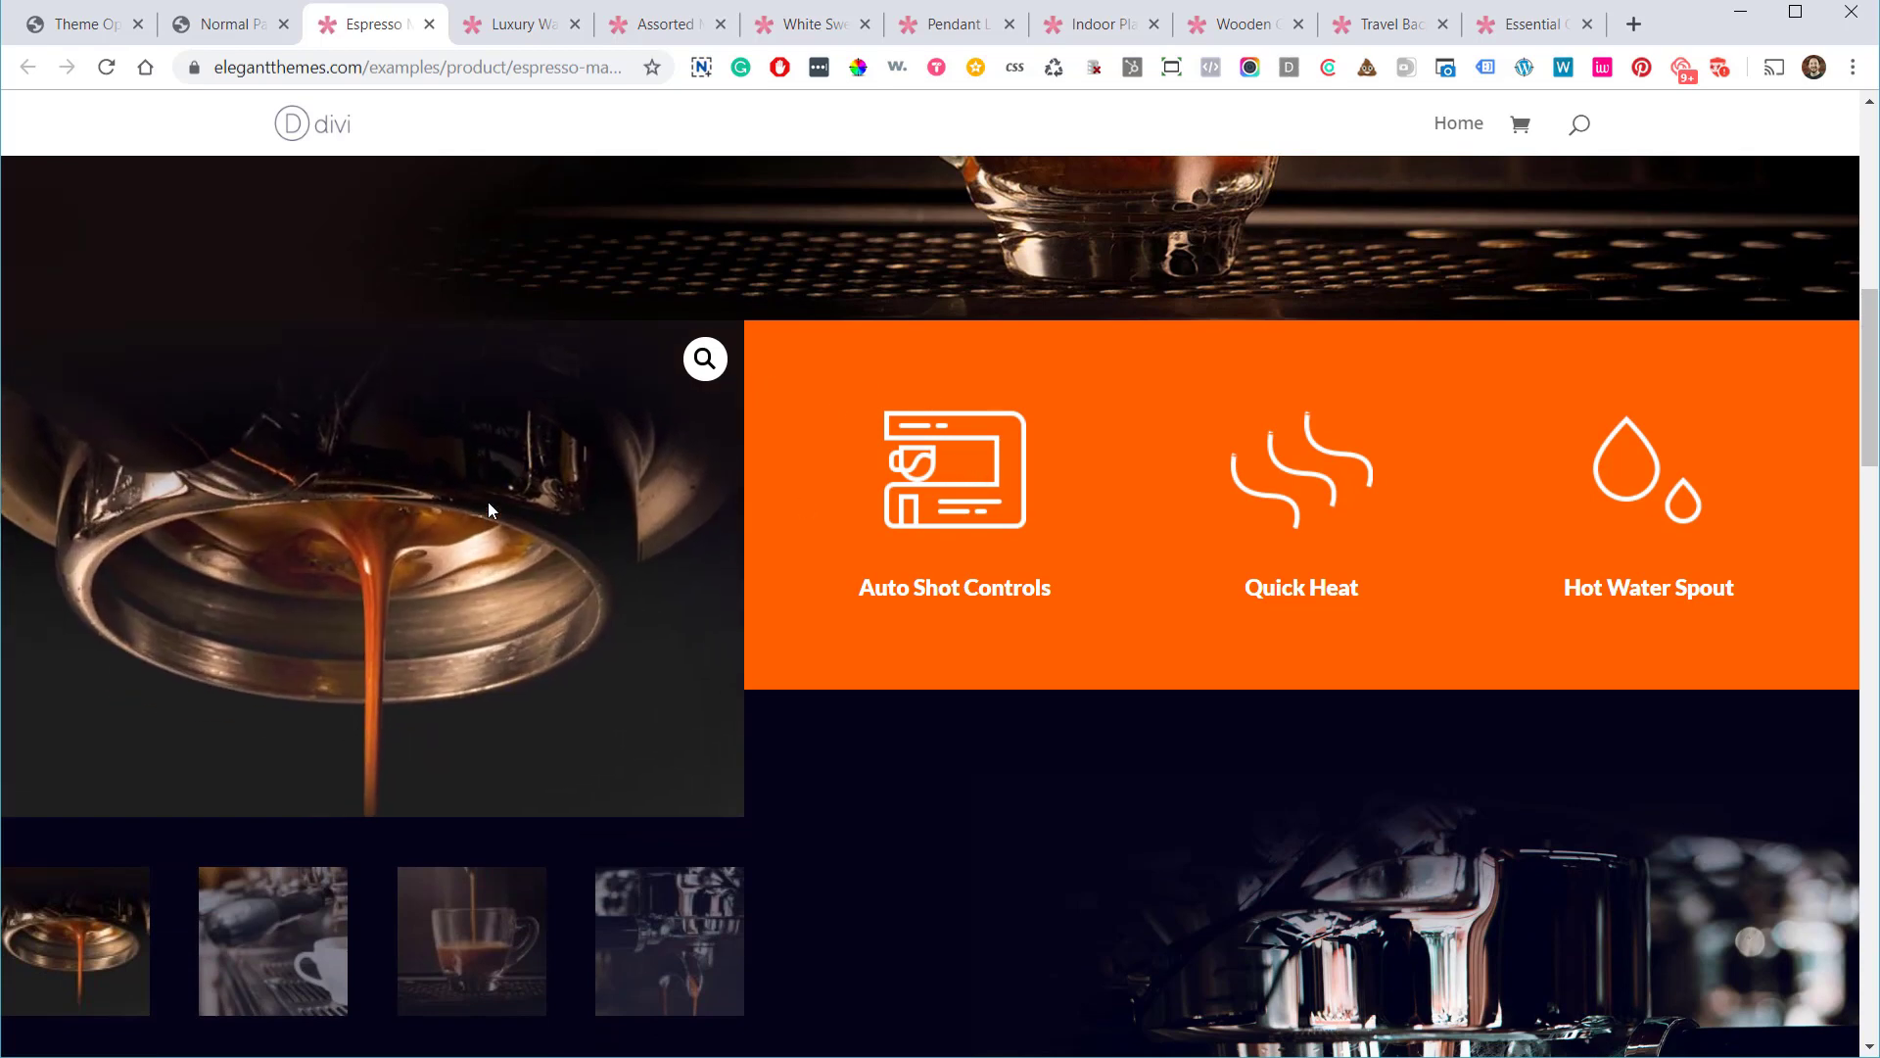
scroll(474, 699, down, 2)
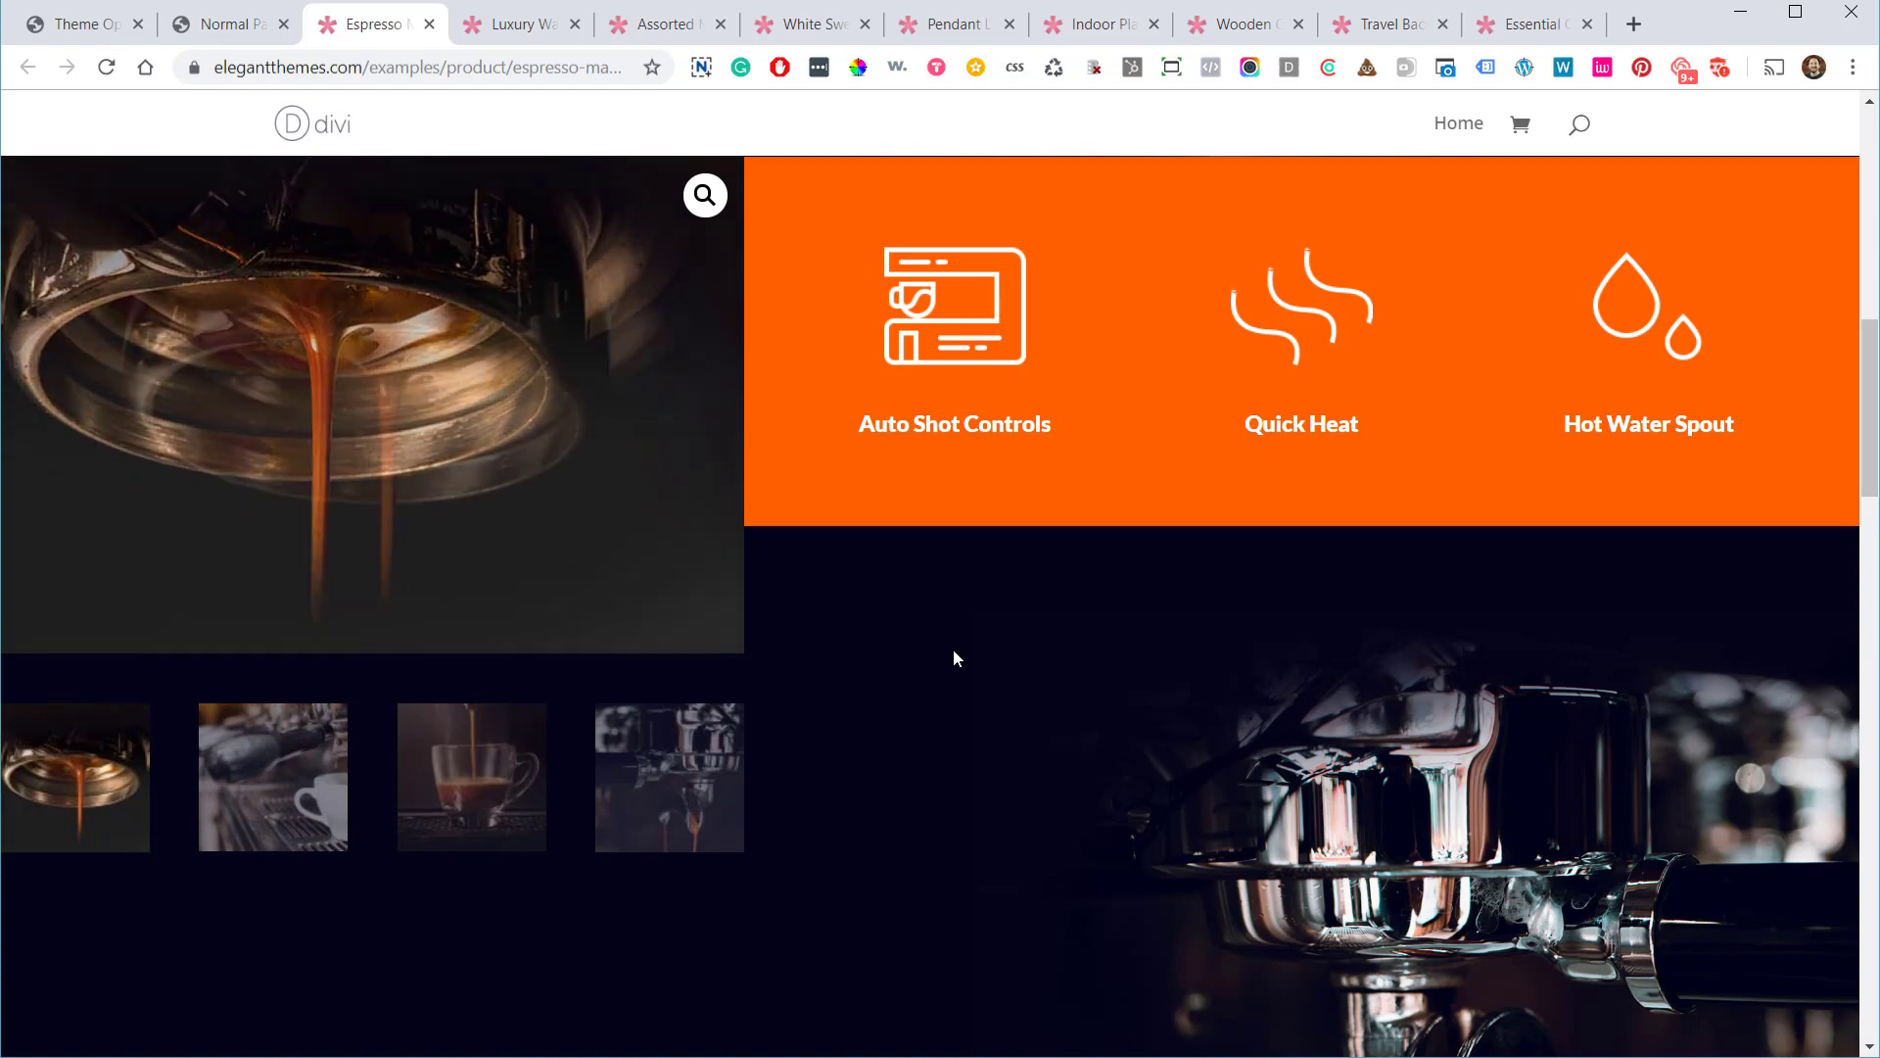
Examine the Product Specs table and the Reviews section of the Espresso Machine example page
scroll(959, 656, down, 3)
scroll(965, 695, down, 5)
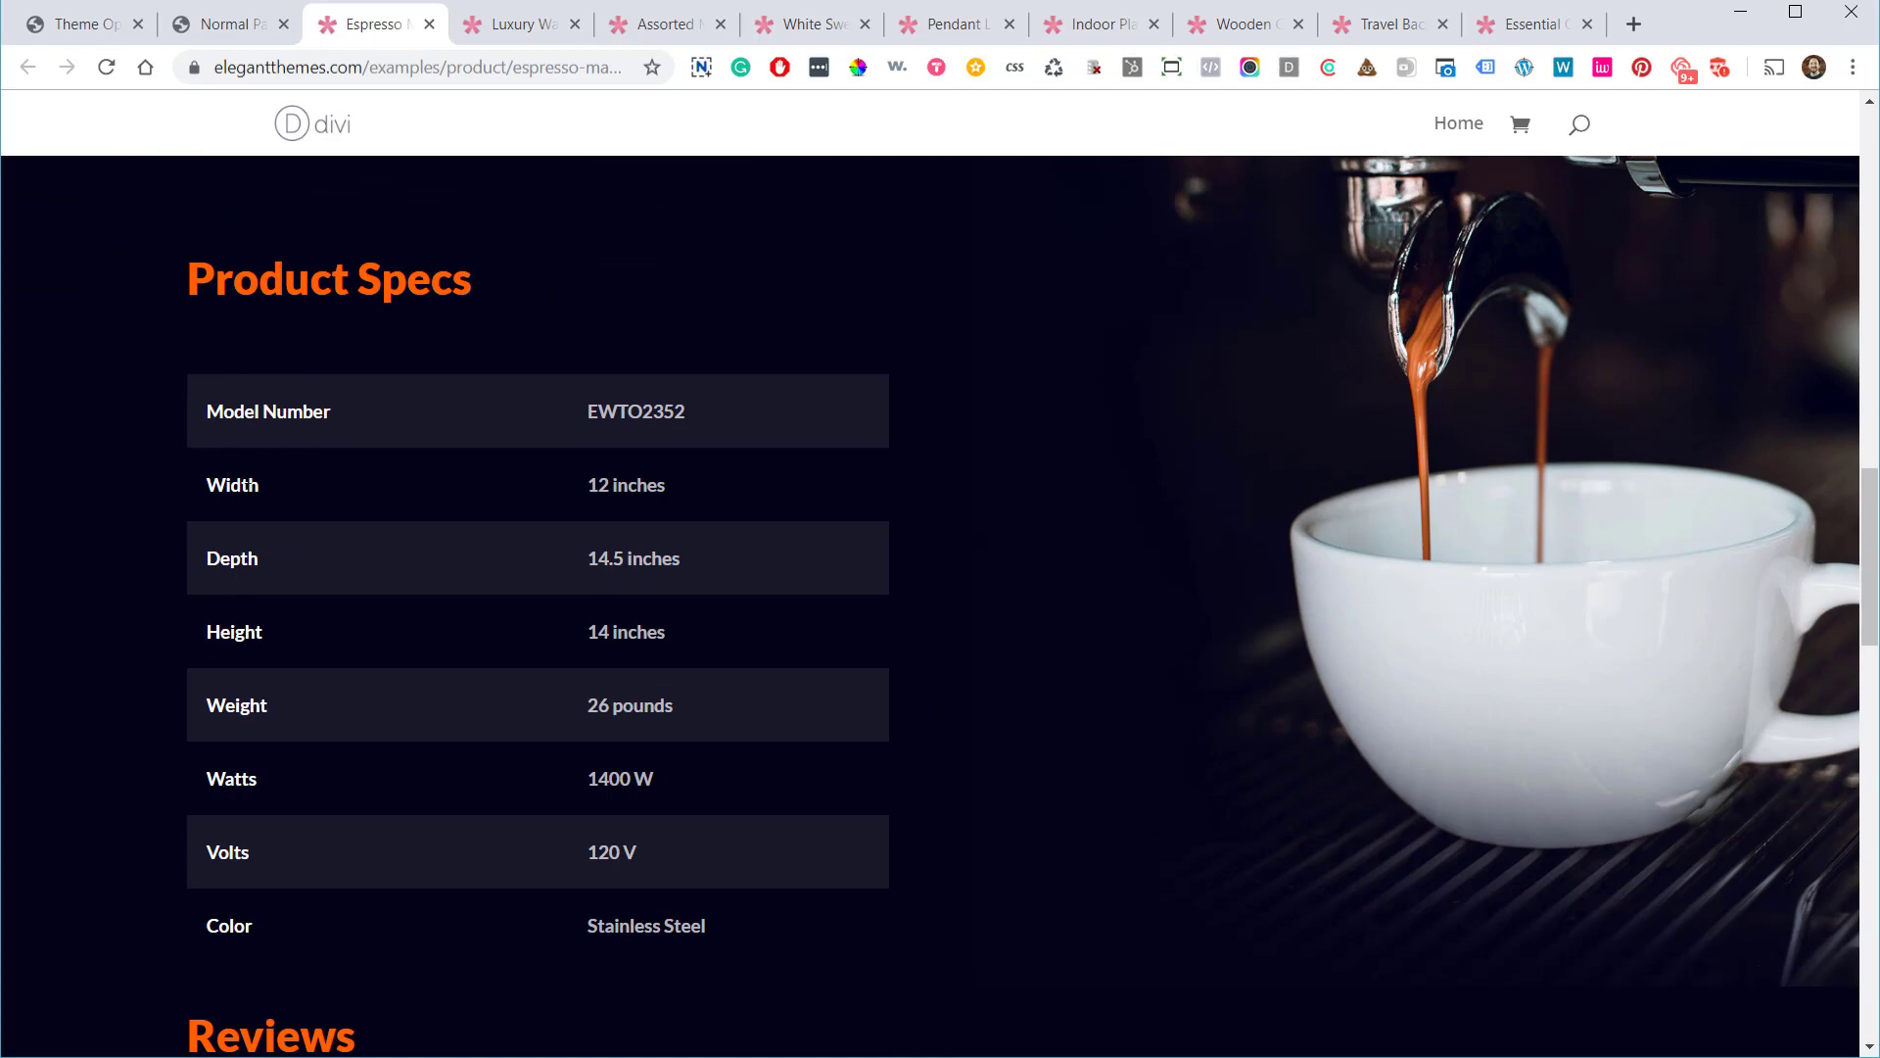
scroll(231, 603, down, 2)
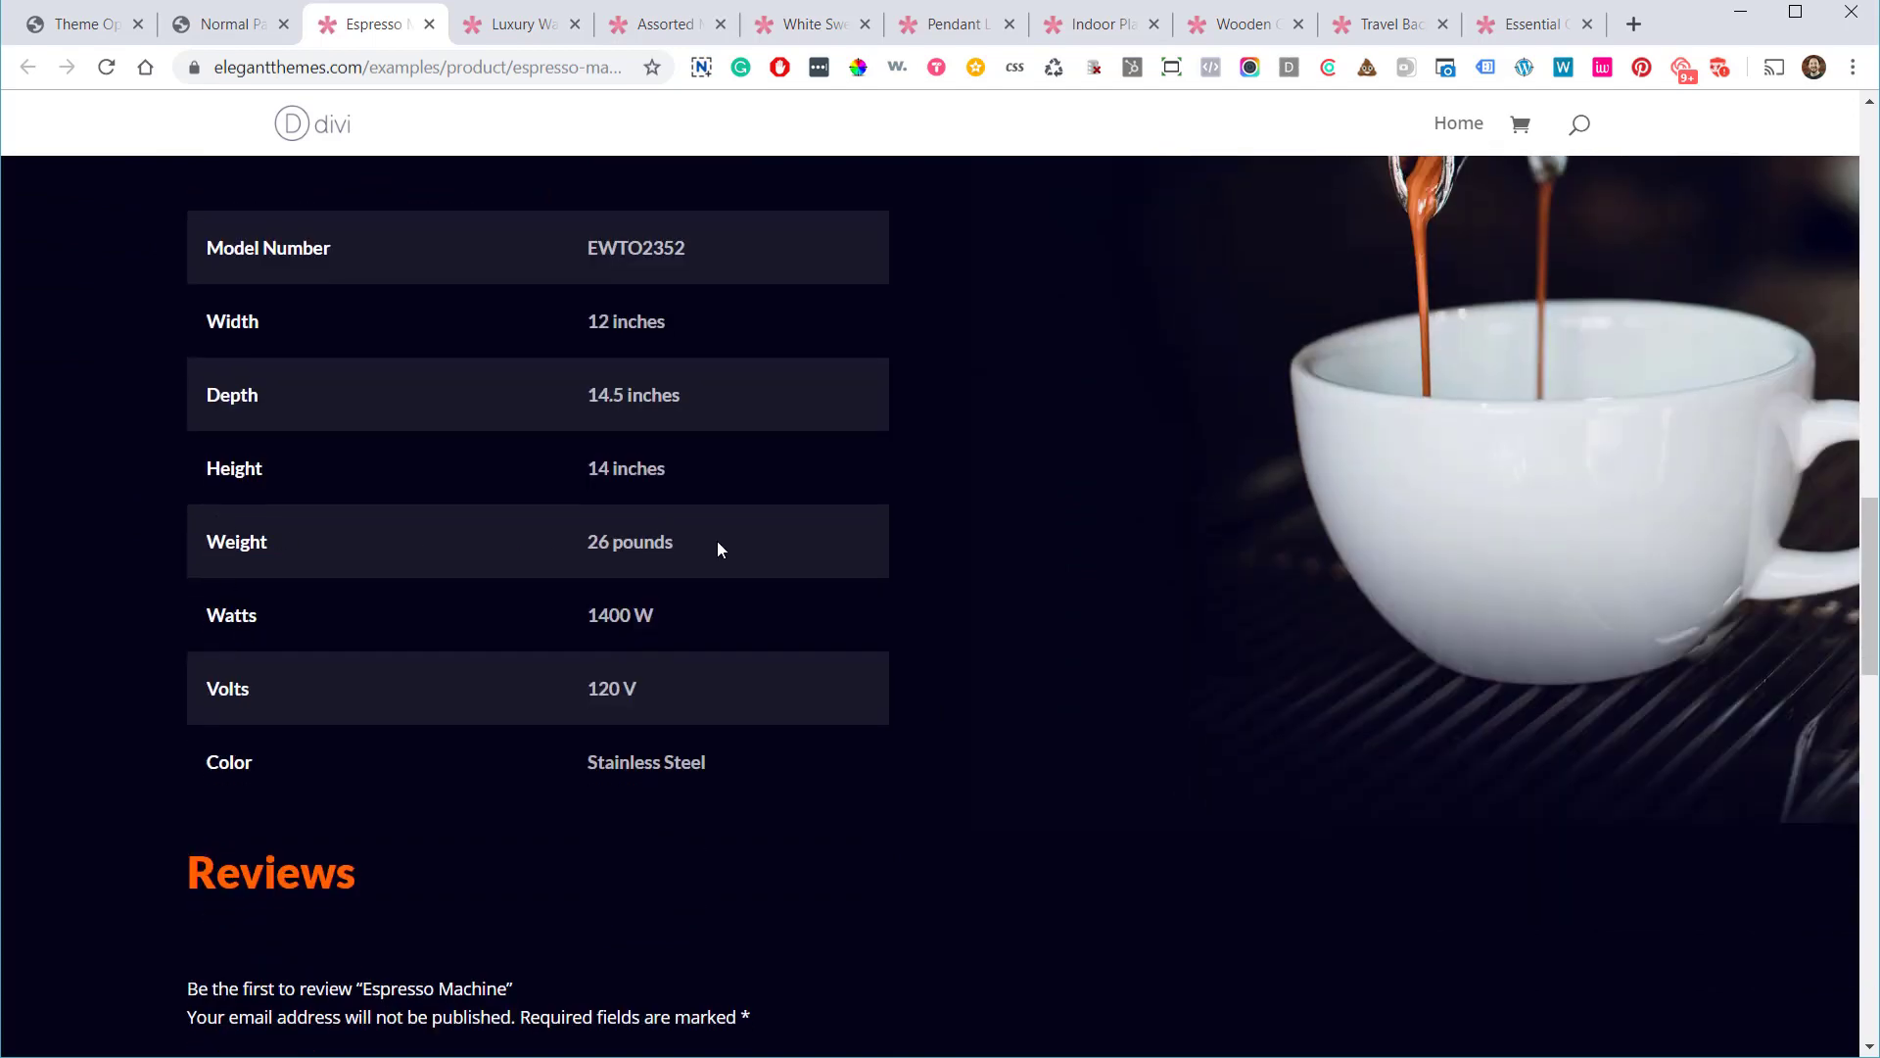
drag(229, 539, 631, 547)
click(714, 443)
scroll(686, 696, down, 5)
scroll(676, 693, up, 5)
Go back to the Normal Page and leave it for the Example Product Name #3 page without saving the changes
click(243, 24)
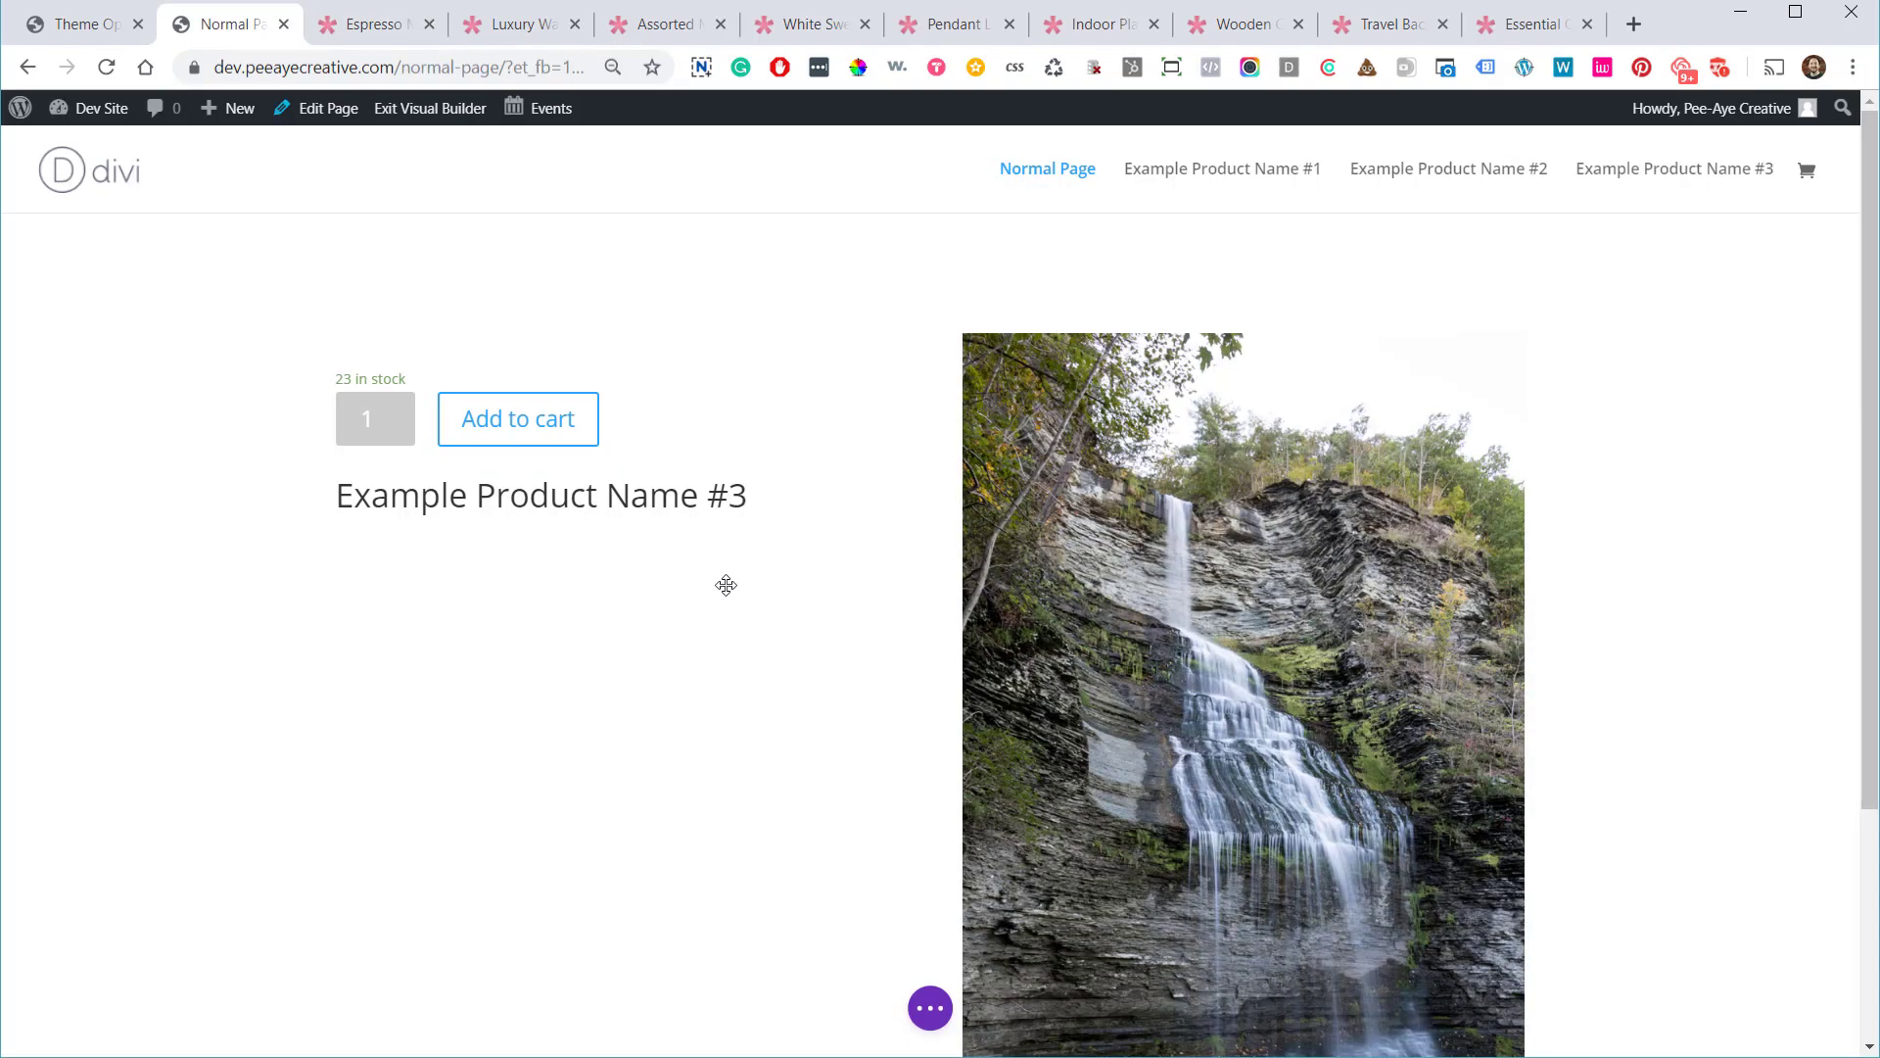
click(1640, 175)
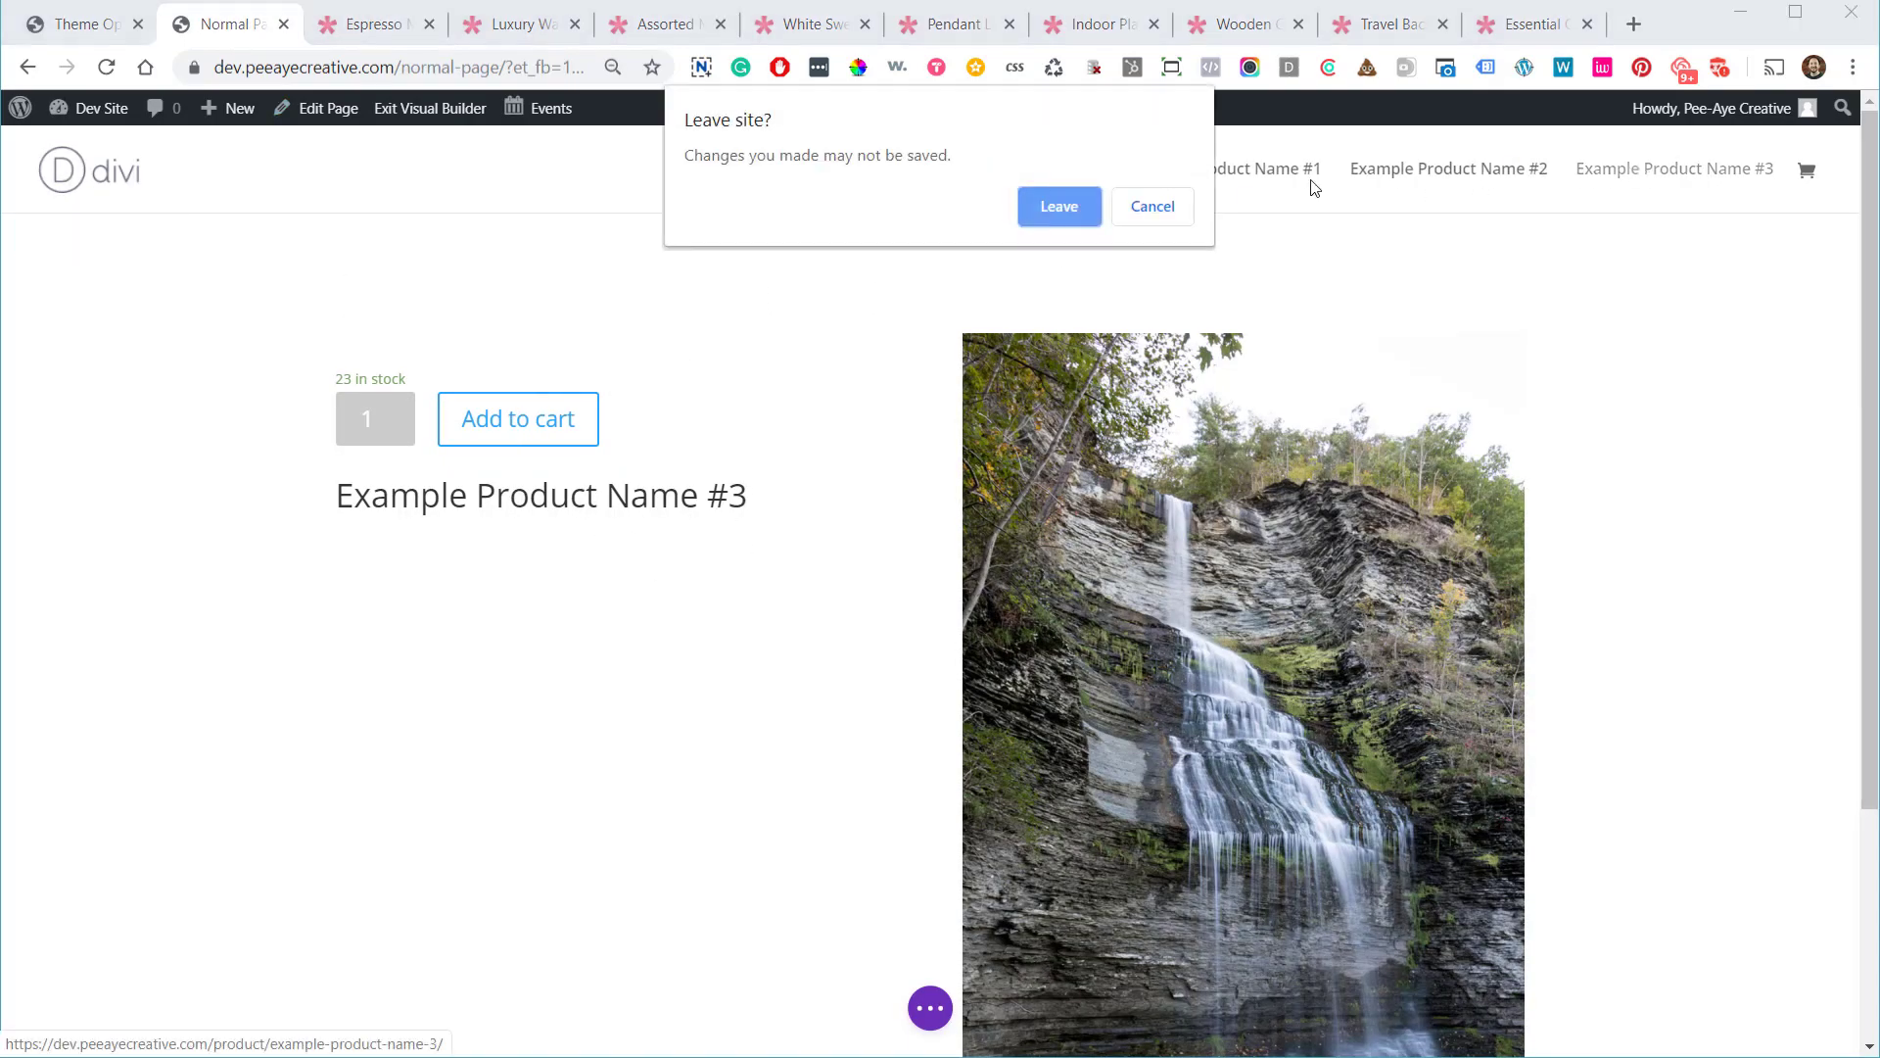
click(1069, 208)
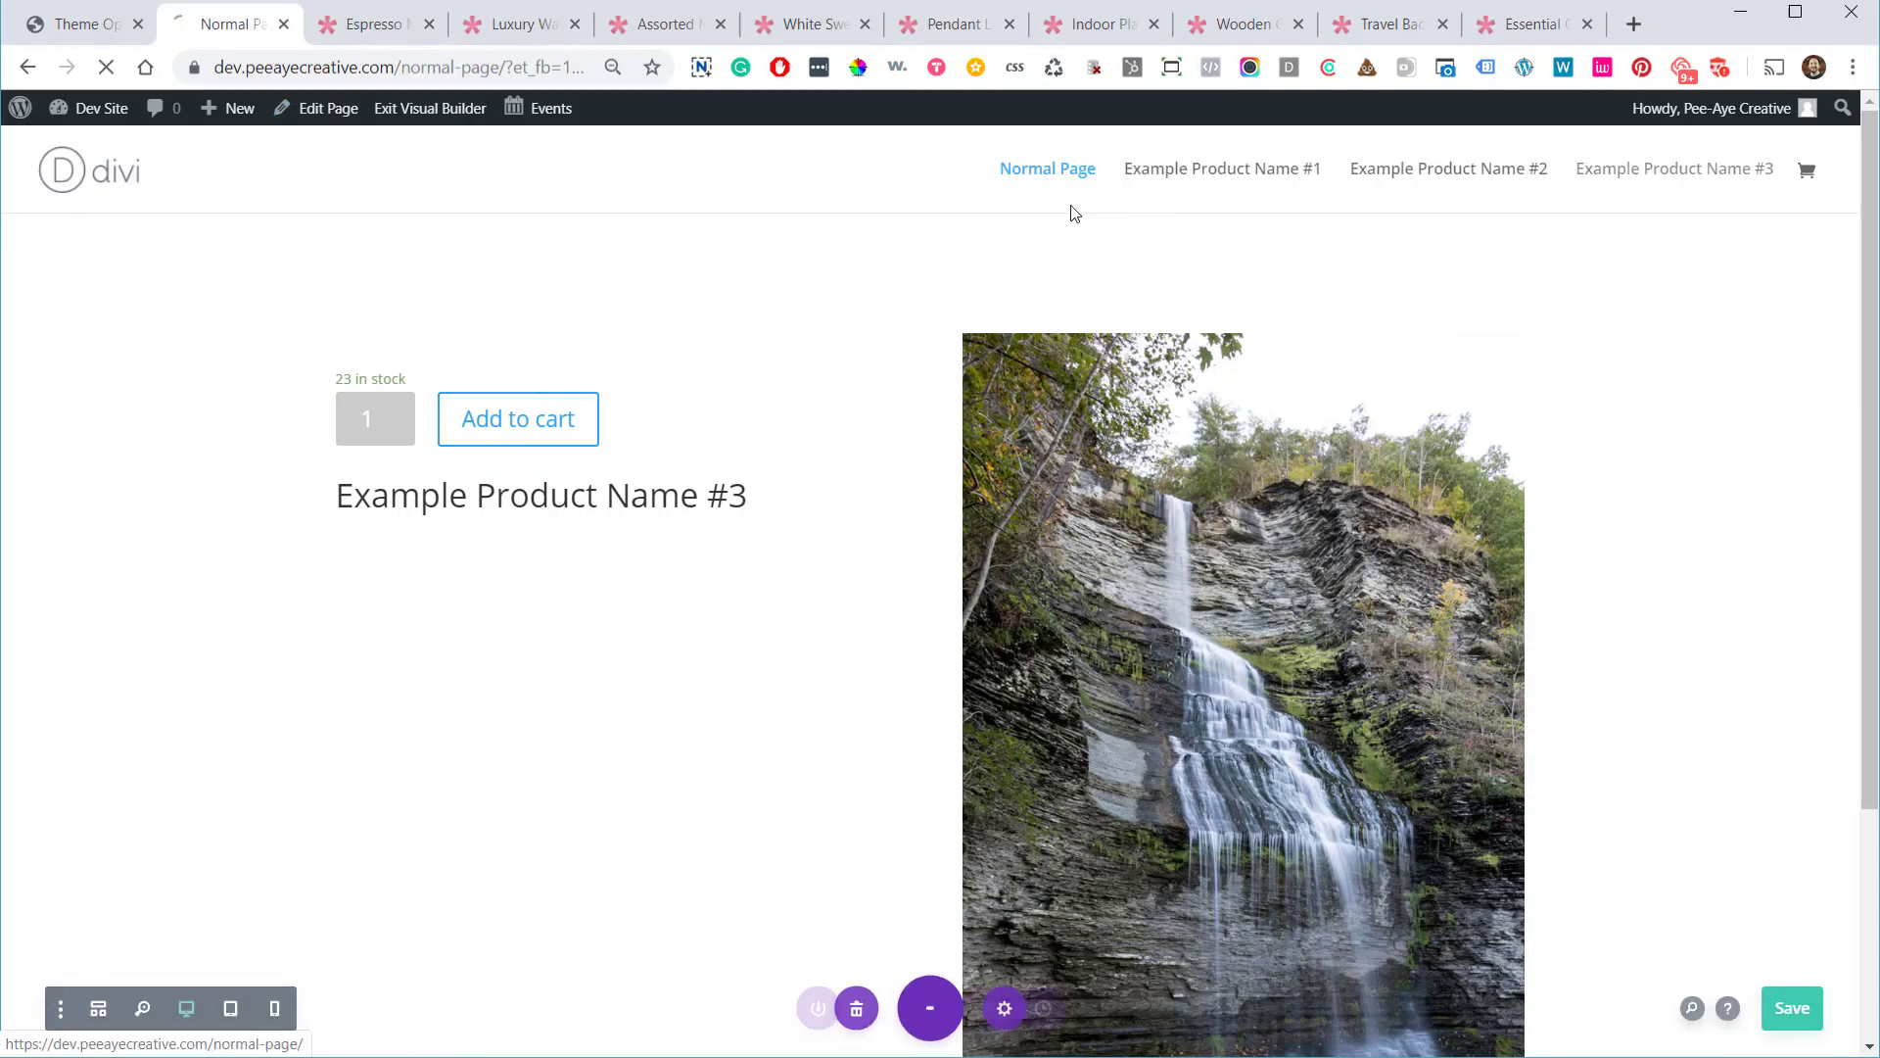
Look over the review form and newsletter sign-up in the lower part of the Espresso Machine example page
click(398, 30)
scroll(535, 366, down, 10)
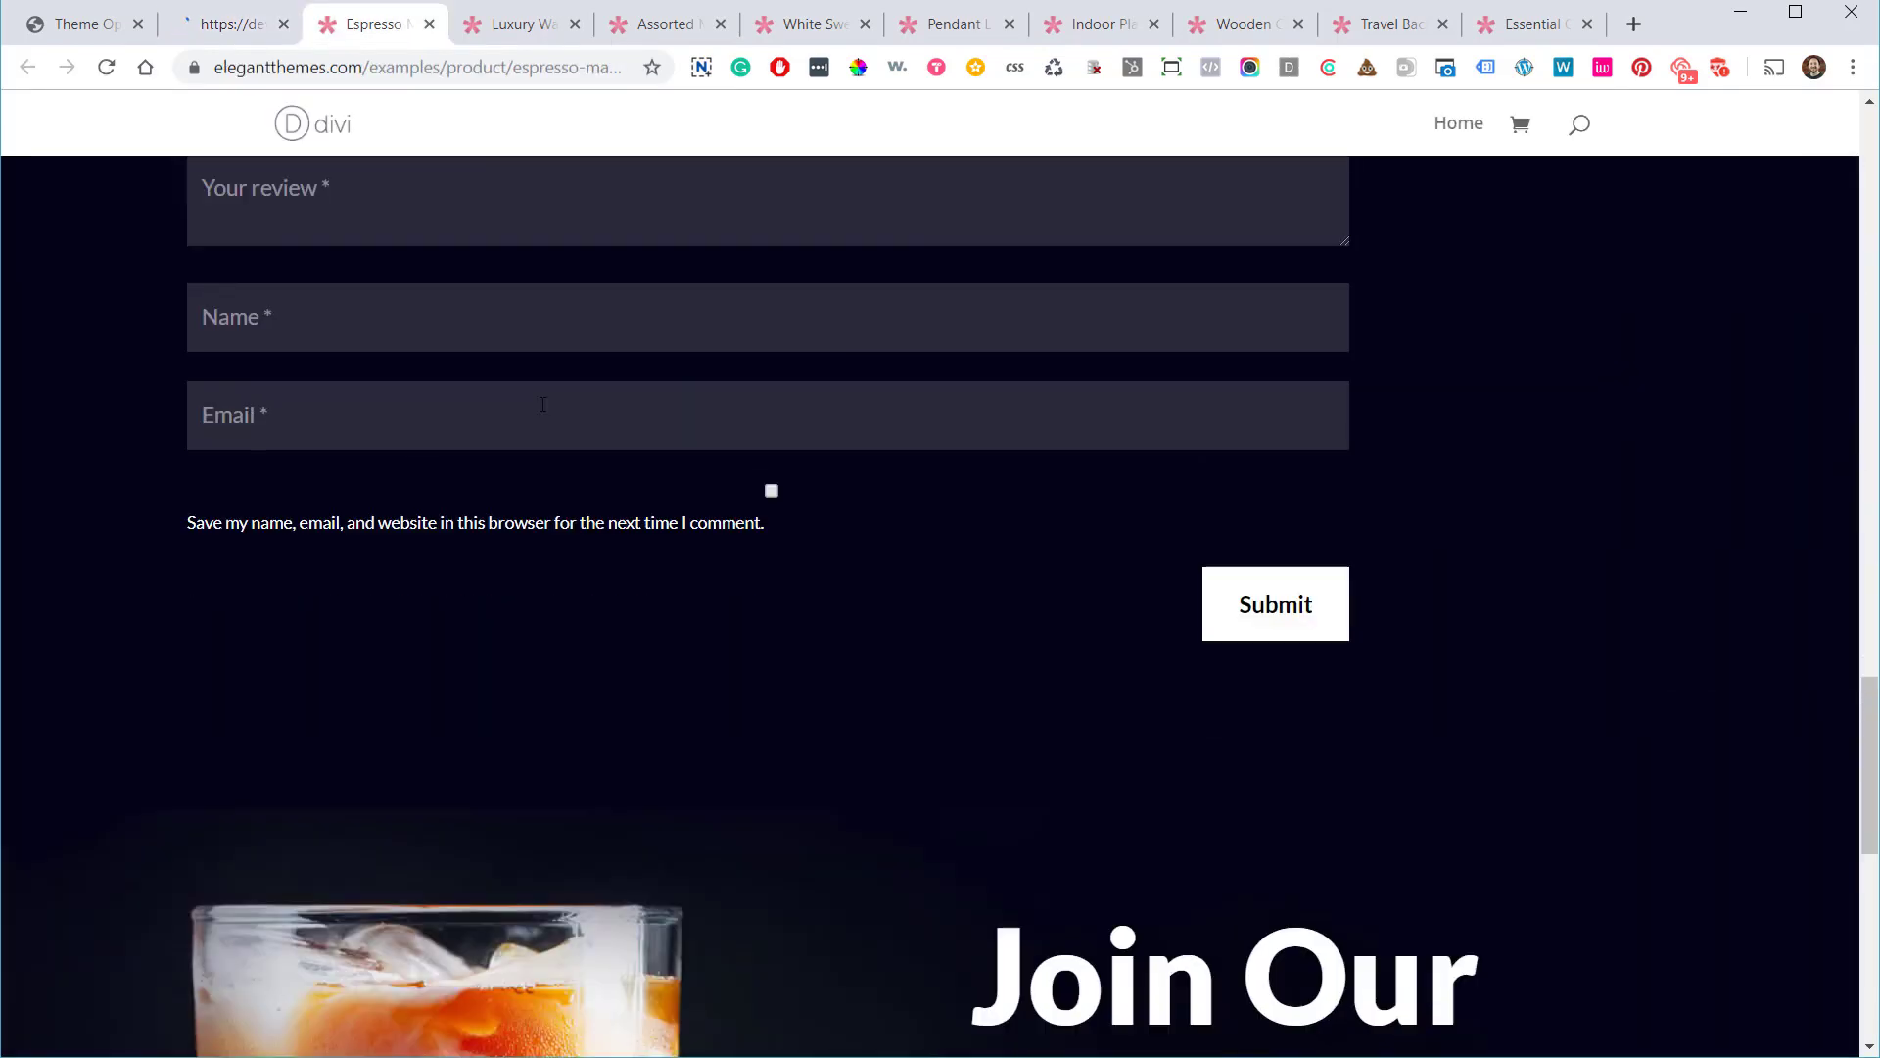
scroll(538, 409, up, 2)
scroll(537, 411, down, 10)
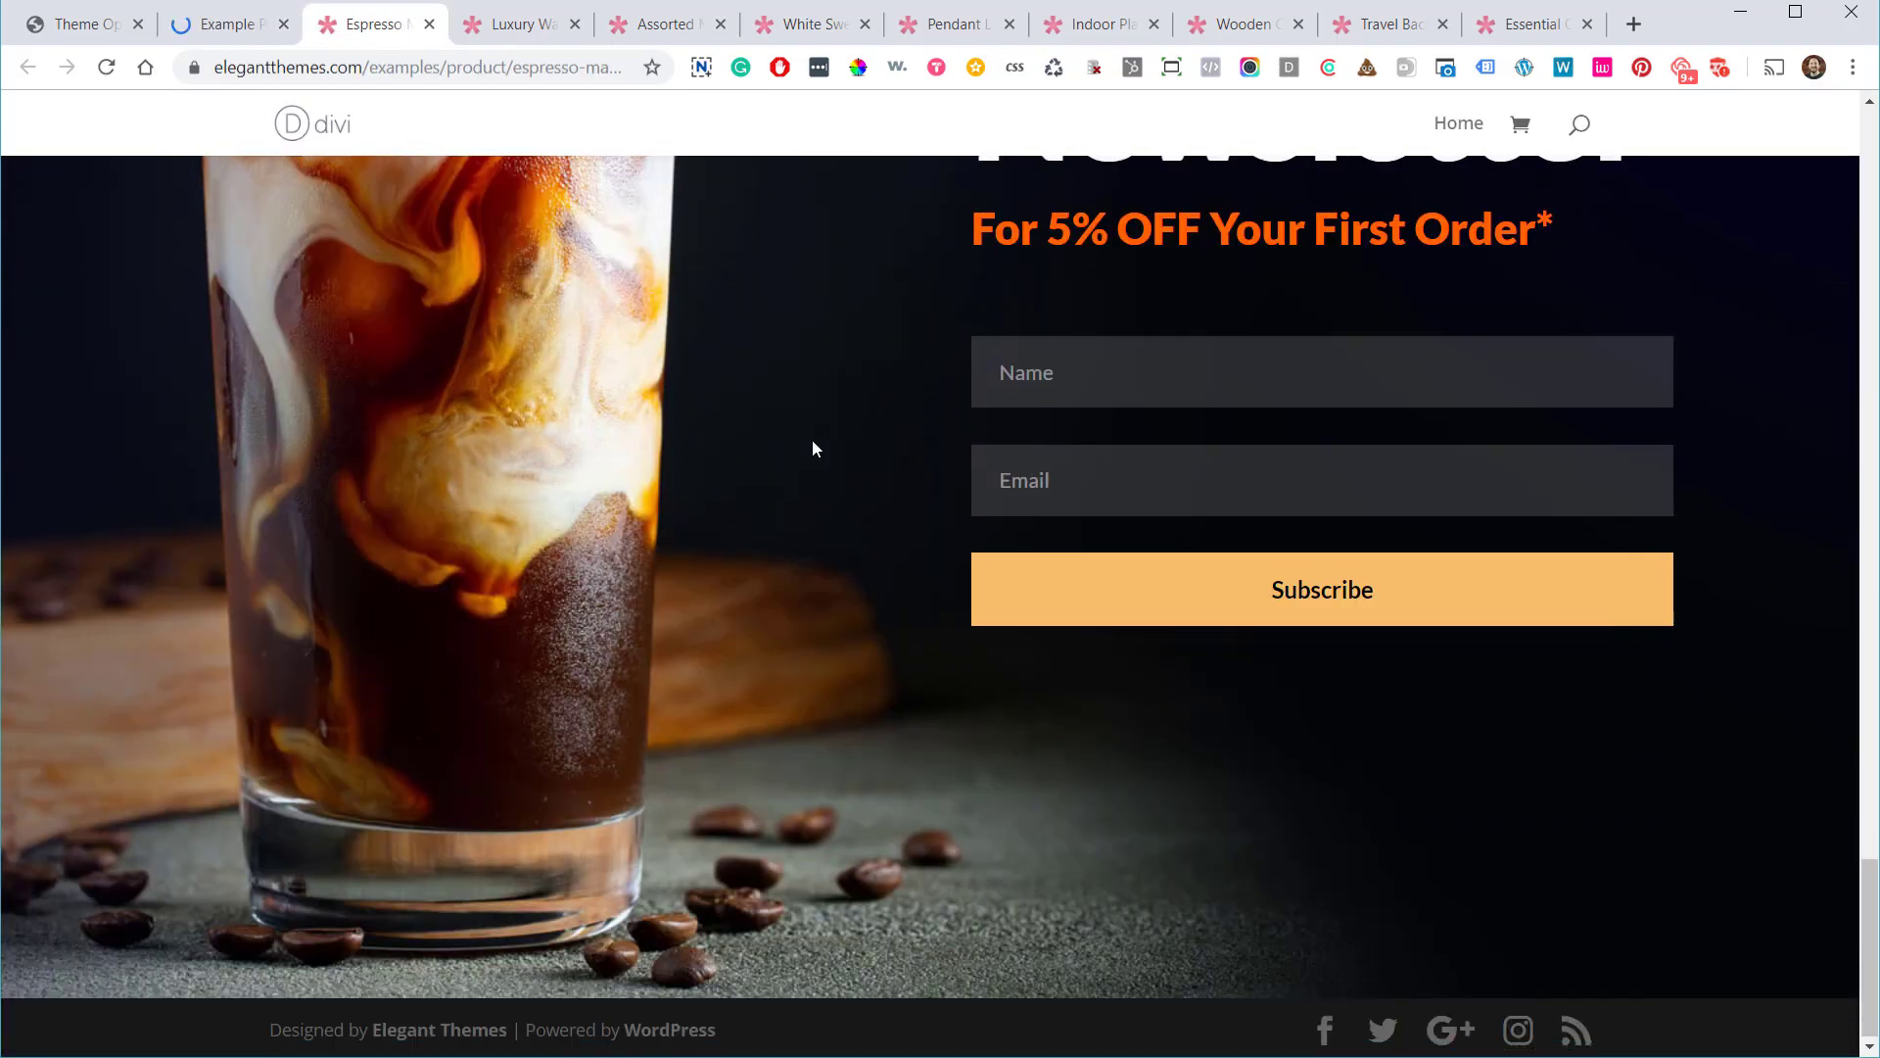
scroll(1042, 527, up, 15)
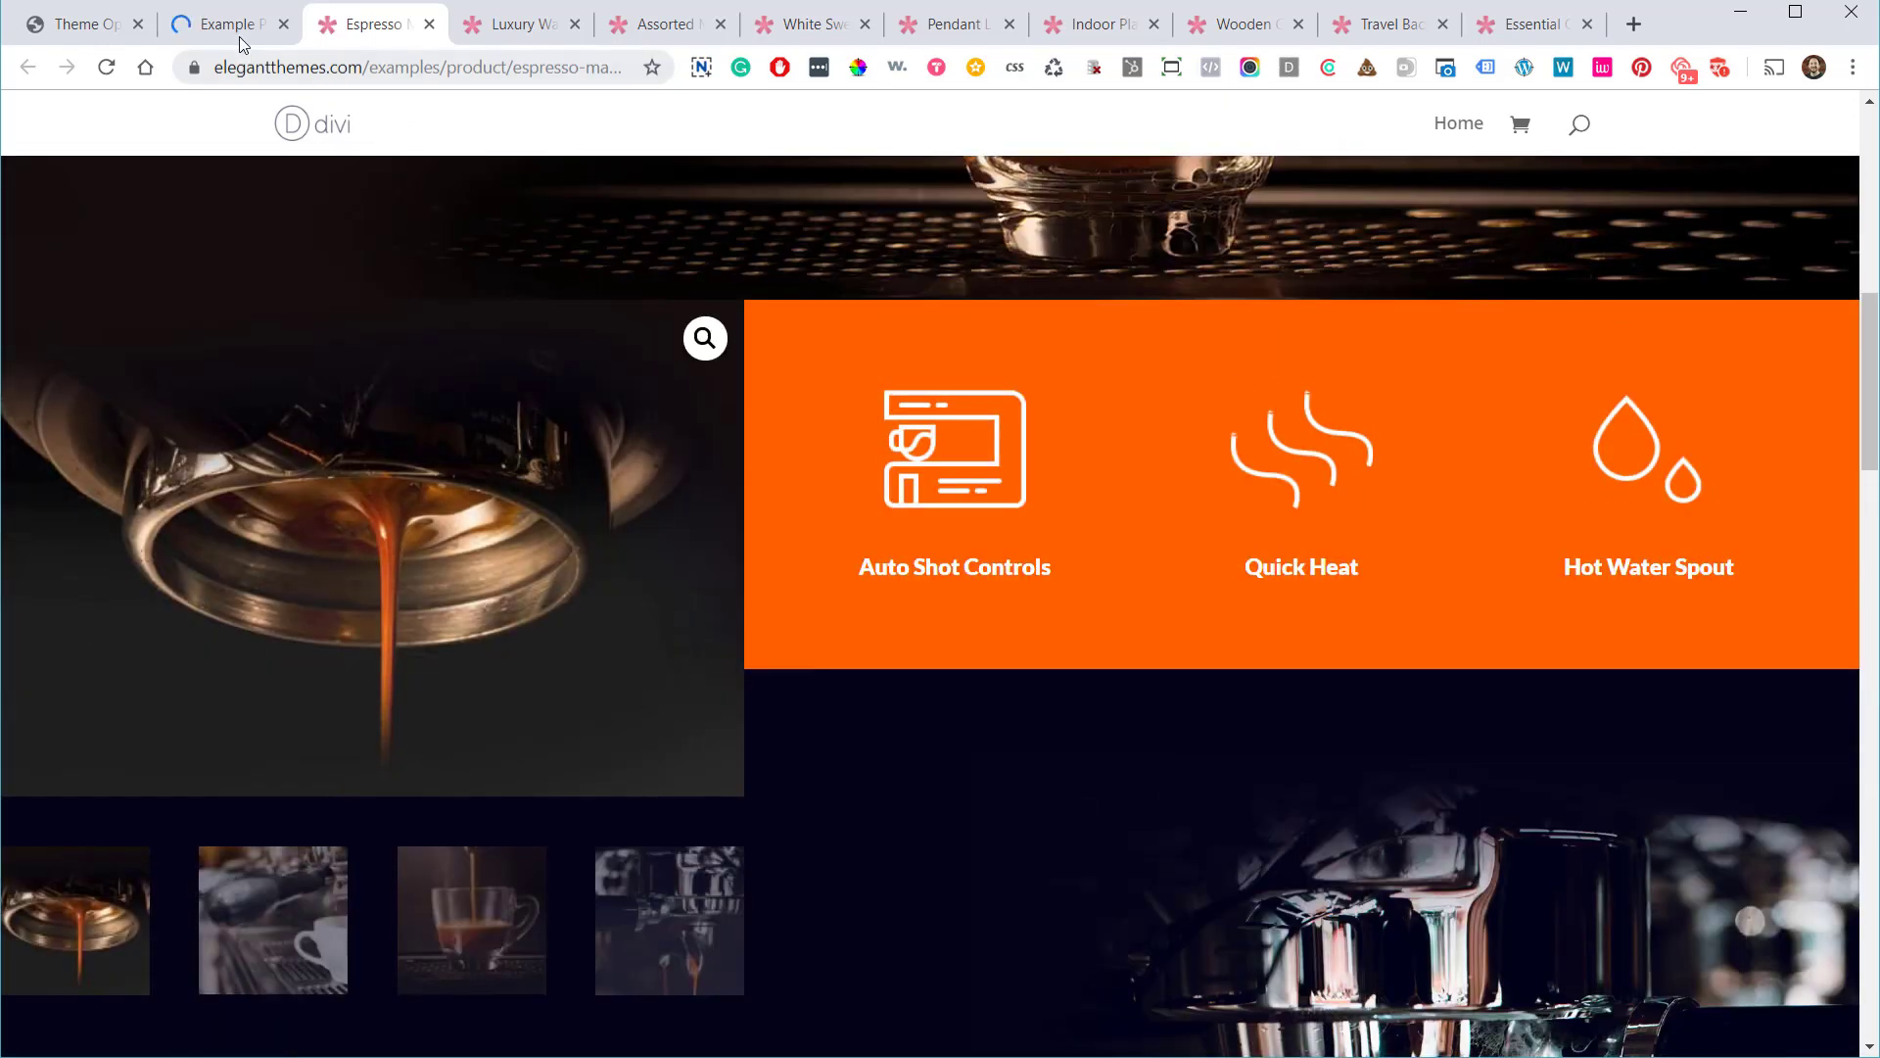
Return to the Example Product Name #3 page and enable the Visual Builder on it
click(239, 37)
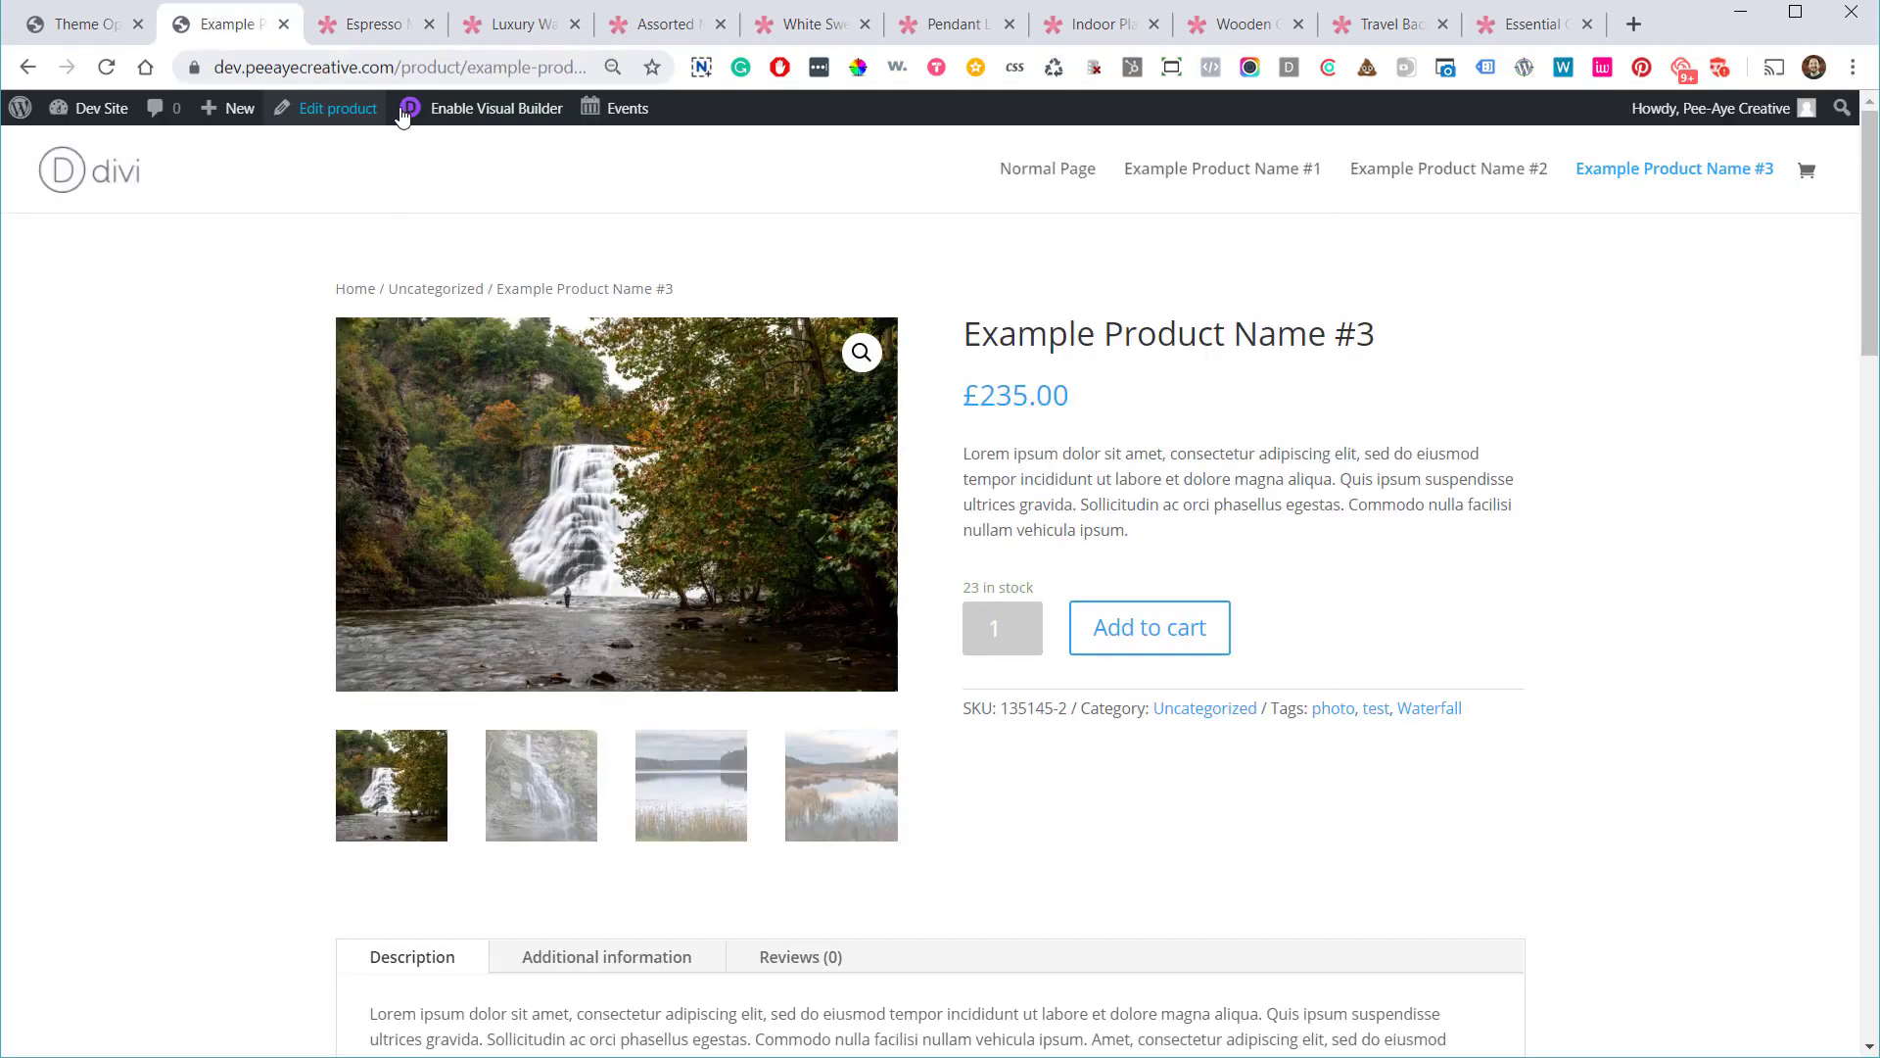
click(457, 113)
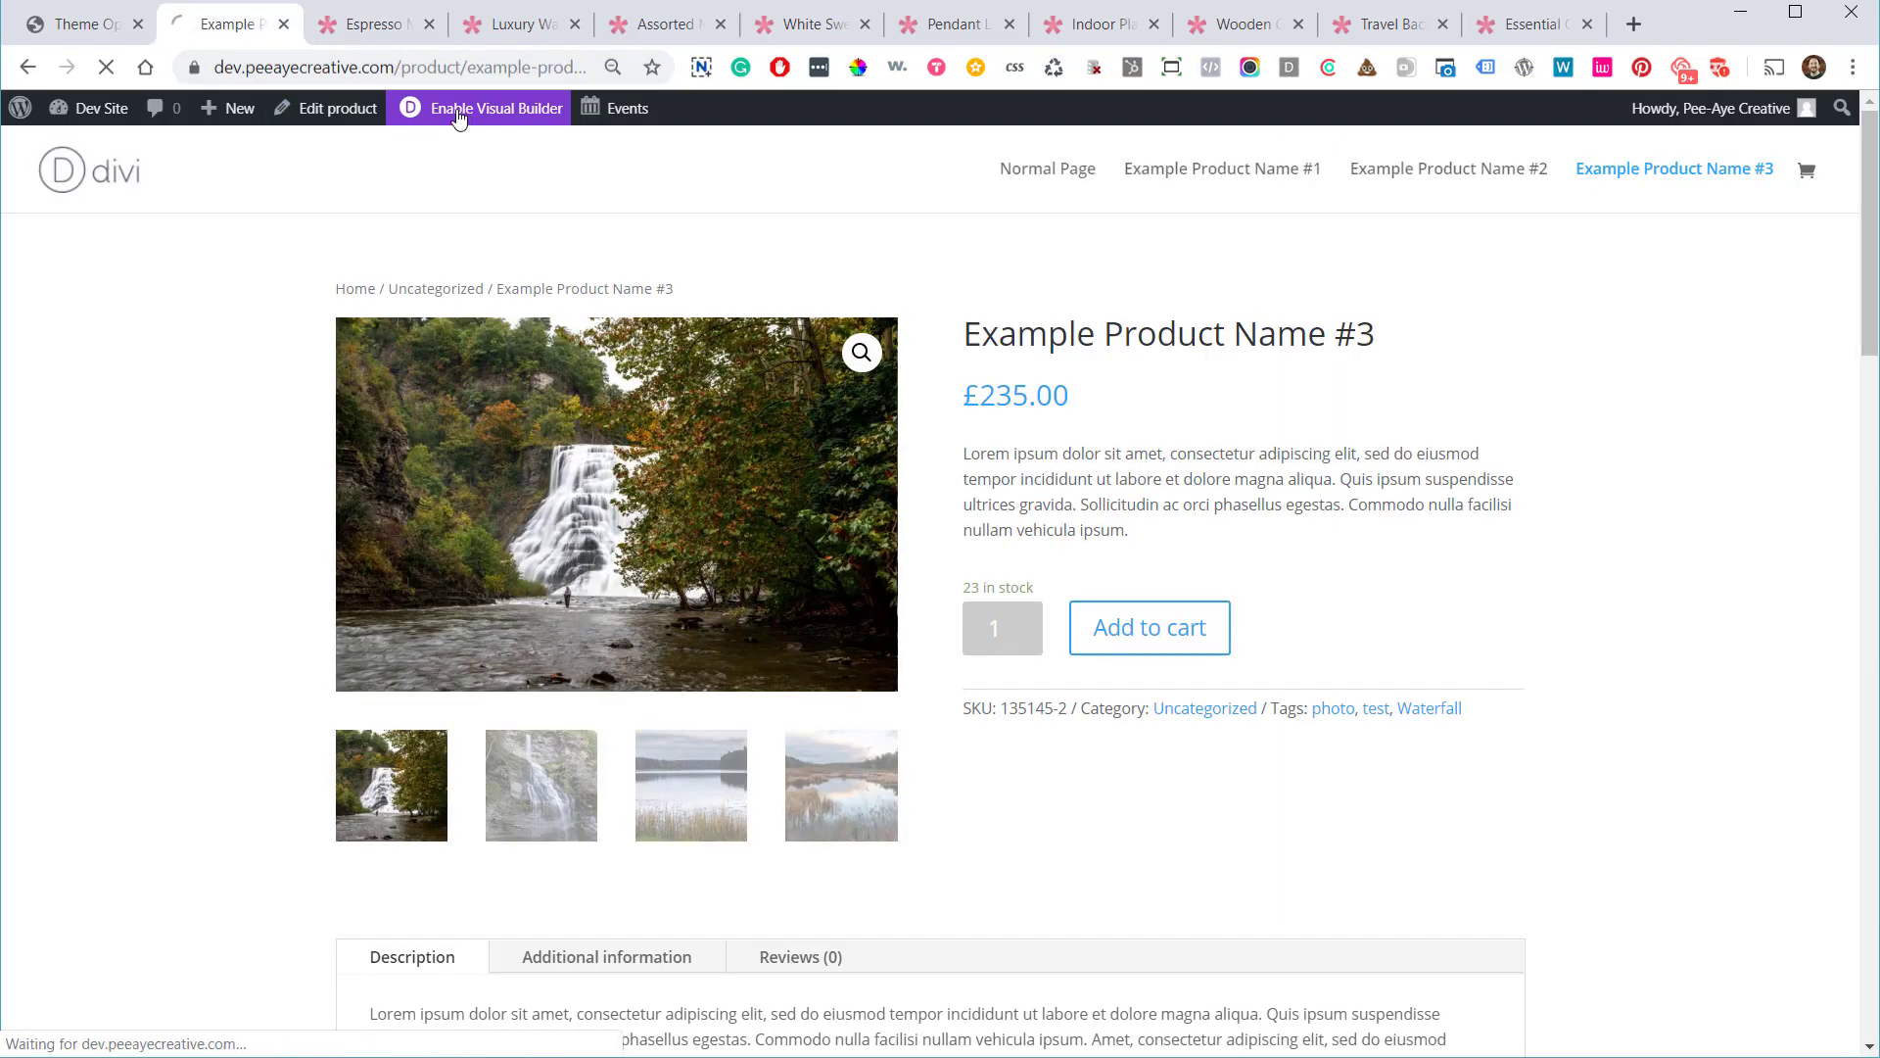
Close the Espresso Machine example page and look over the title, rating and price area of the Luxury Watch example page
click(429, 23)
click(375, 33)
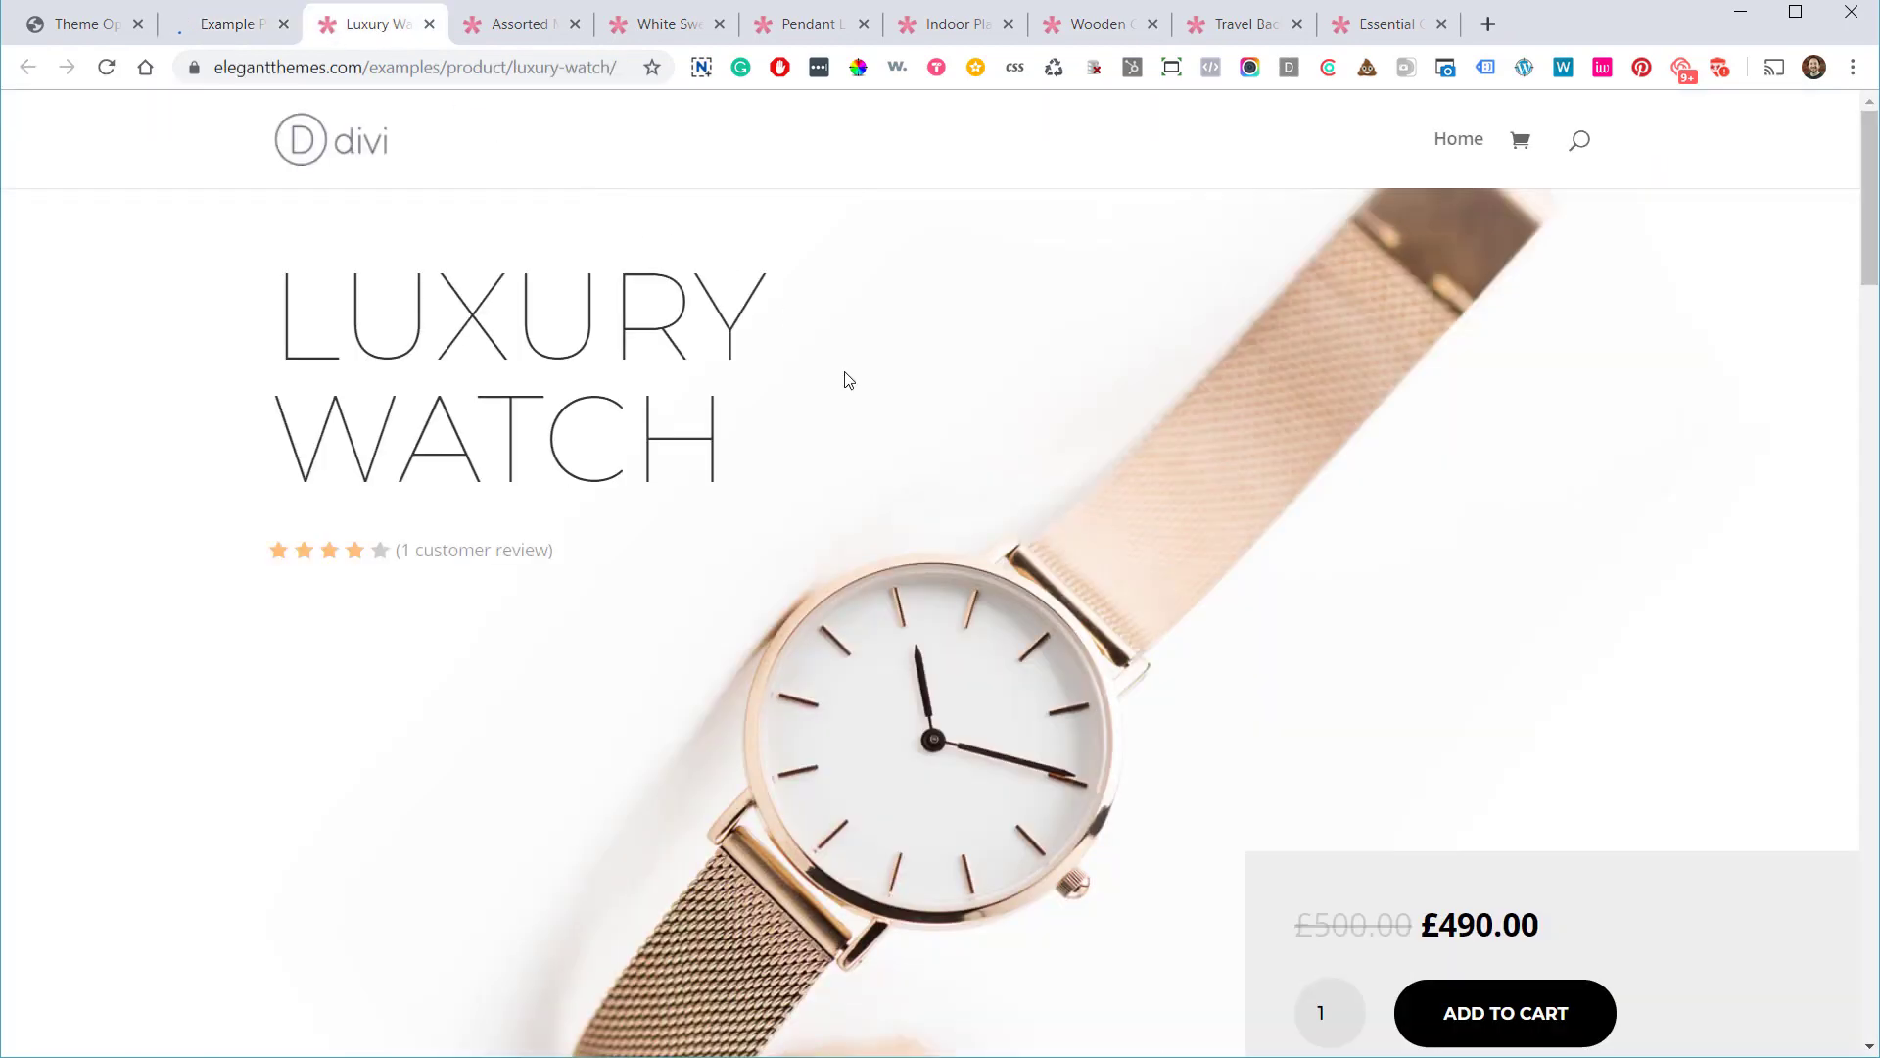
scroll(891, 544, down, 3)
scroll(889, 548, up, 3)
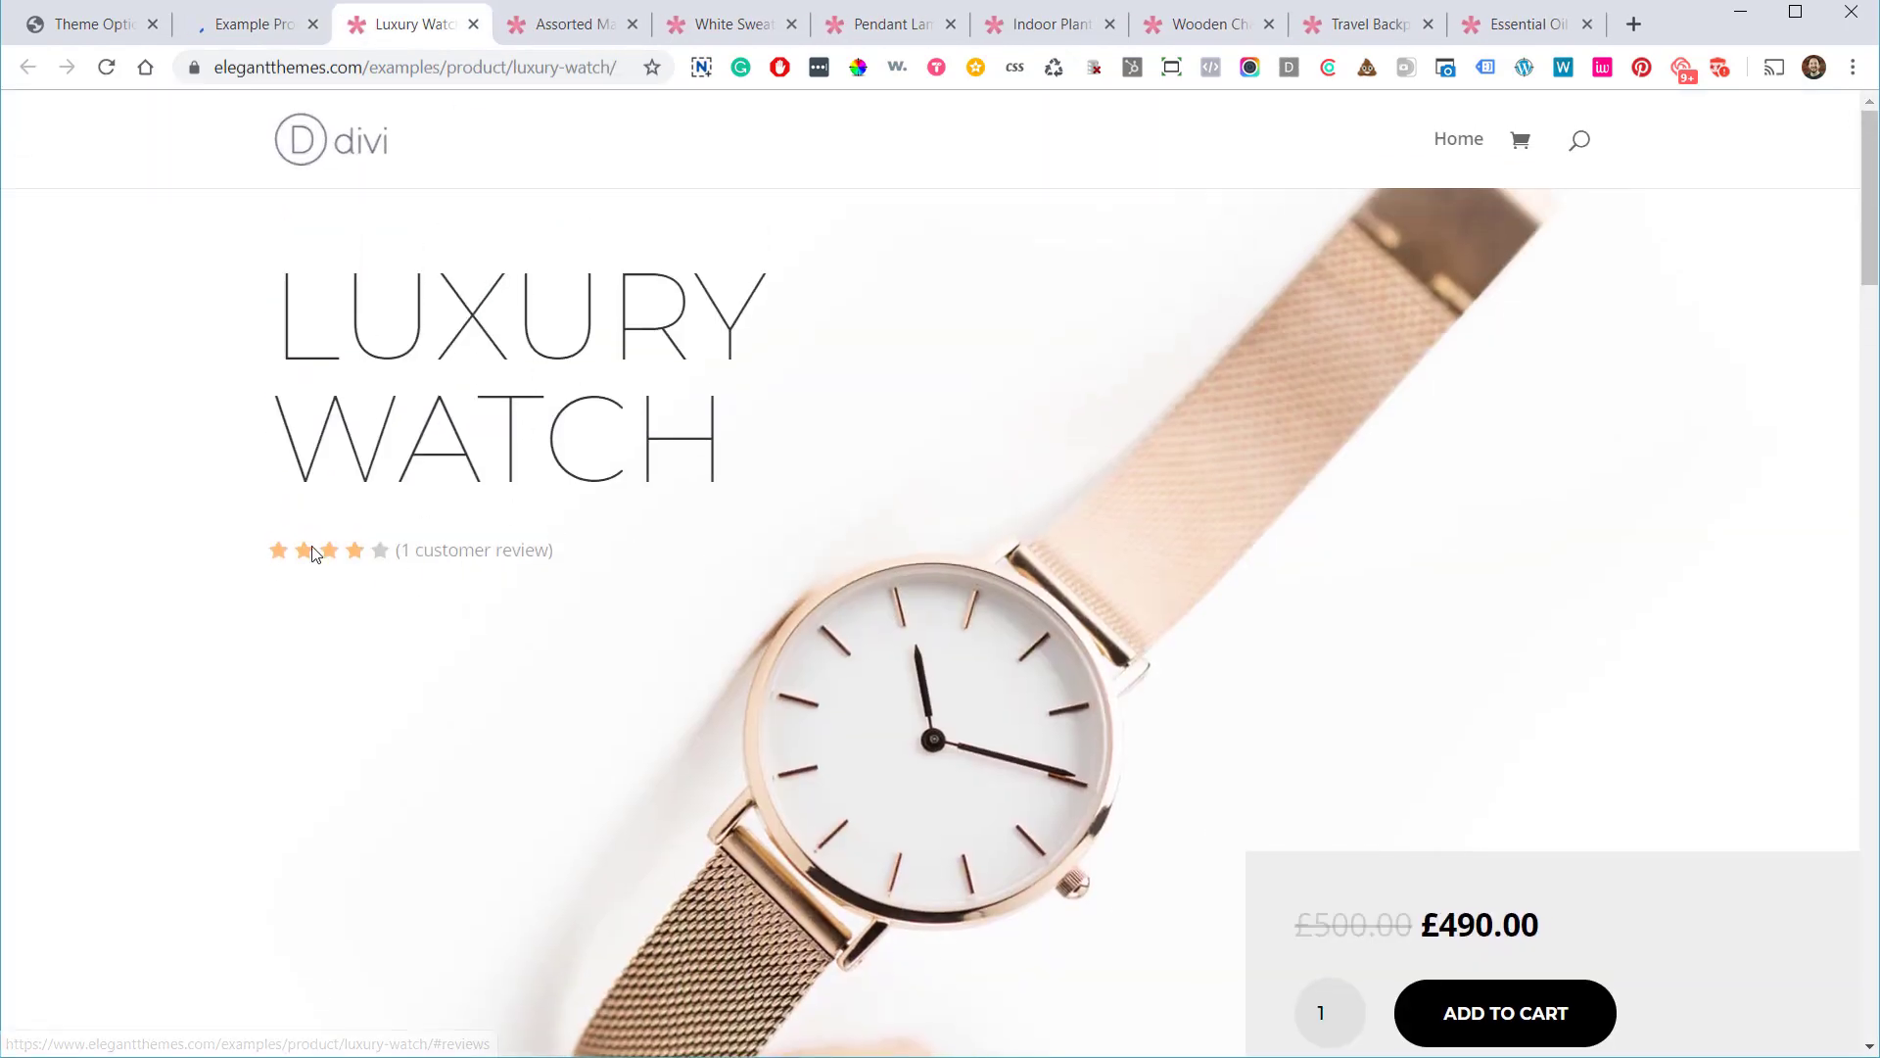
scroll(450, 588, down, 2)
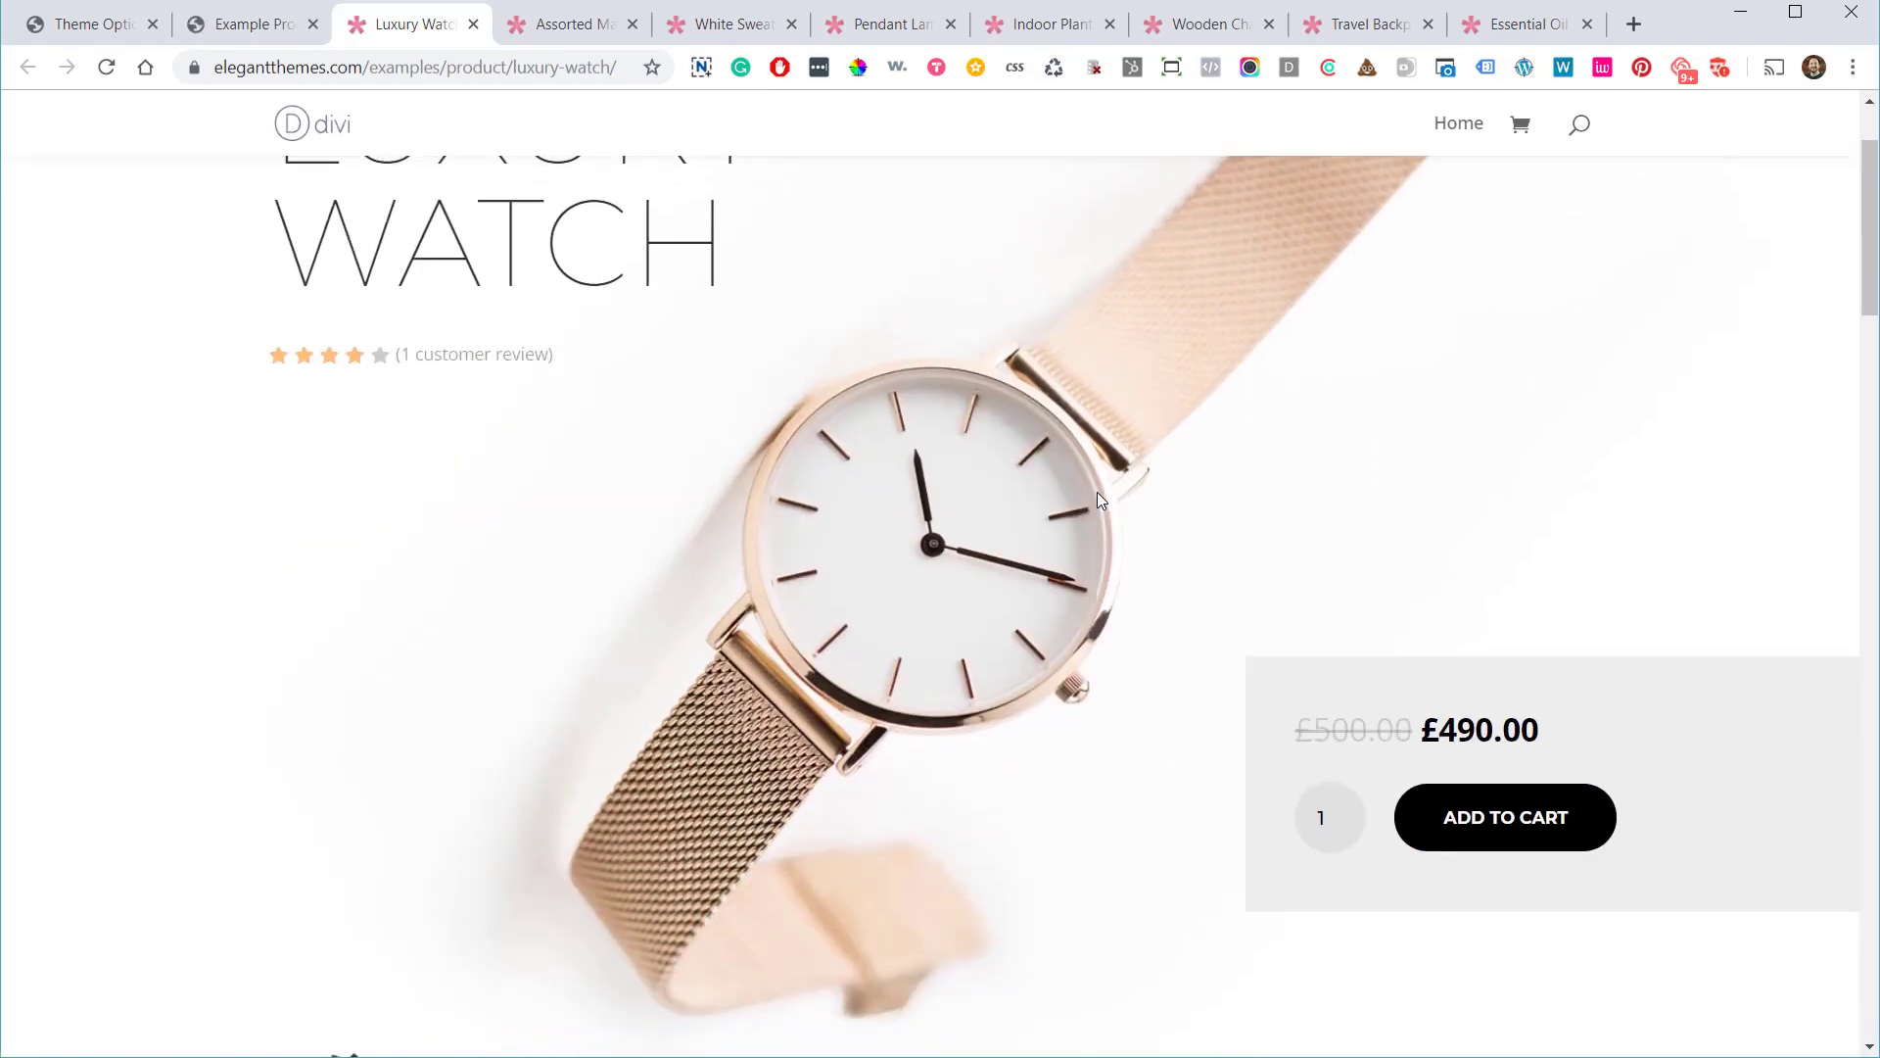
scroll(885, 507, down, 5)
scroll(870, 500, up, 5)
scroll(884, 572, up, 2)
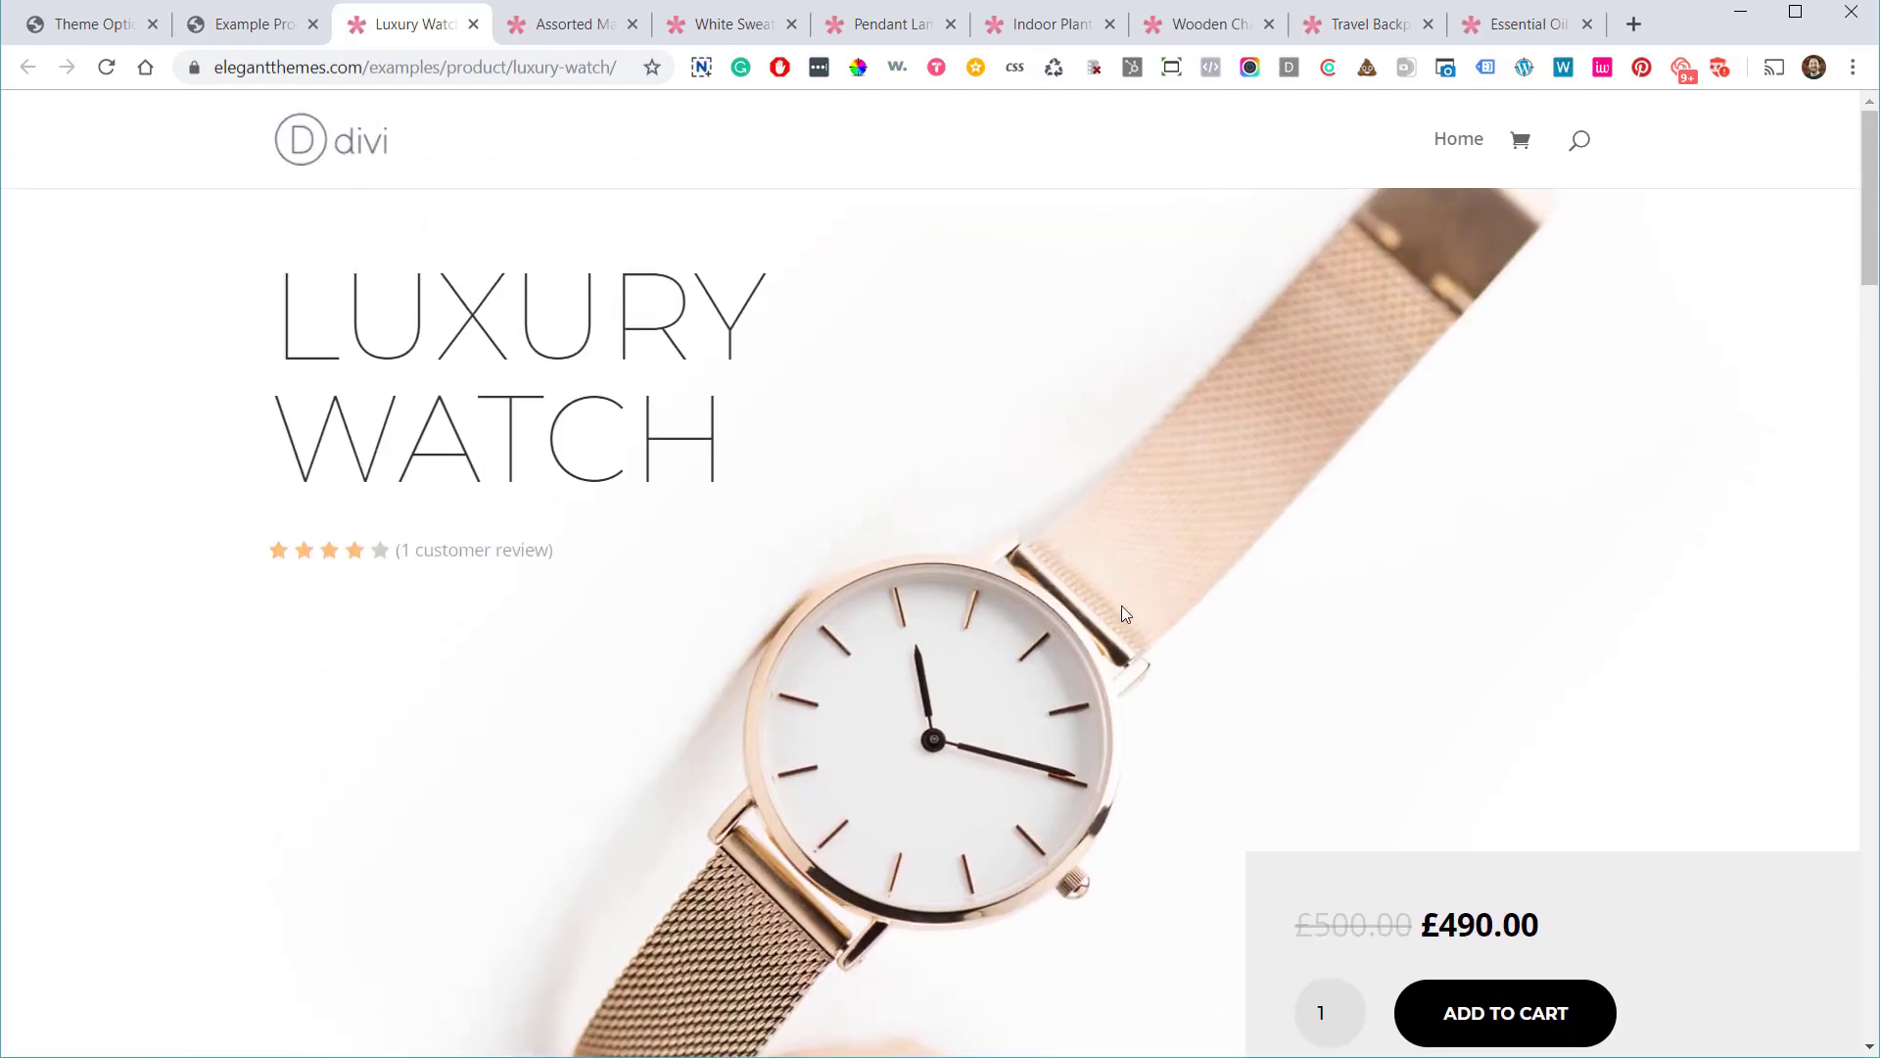
On the Example Product Name #3 page, try Product Reviews as the dynamic background image of the product section
click(225, 33)
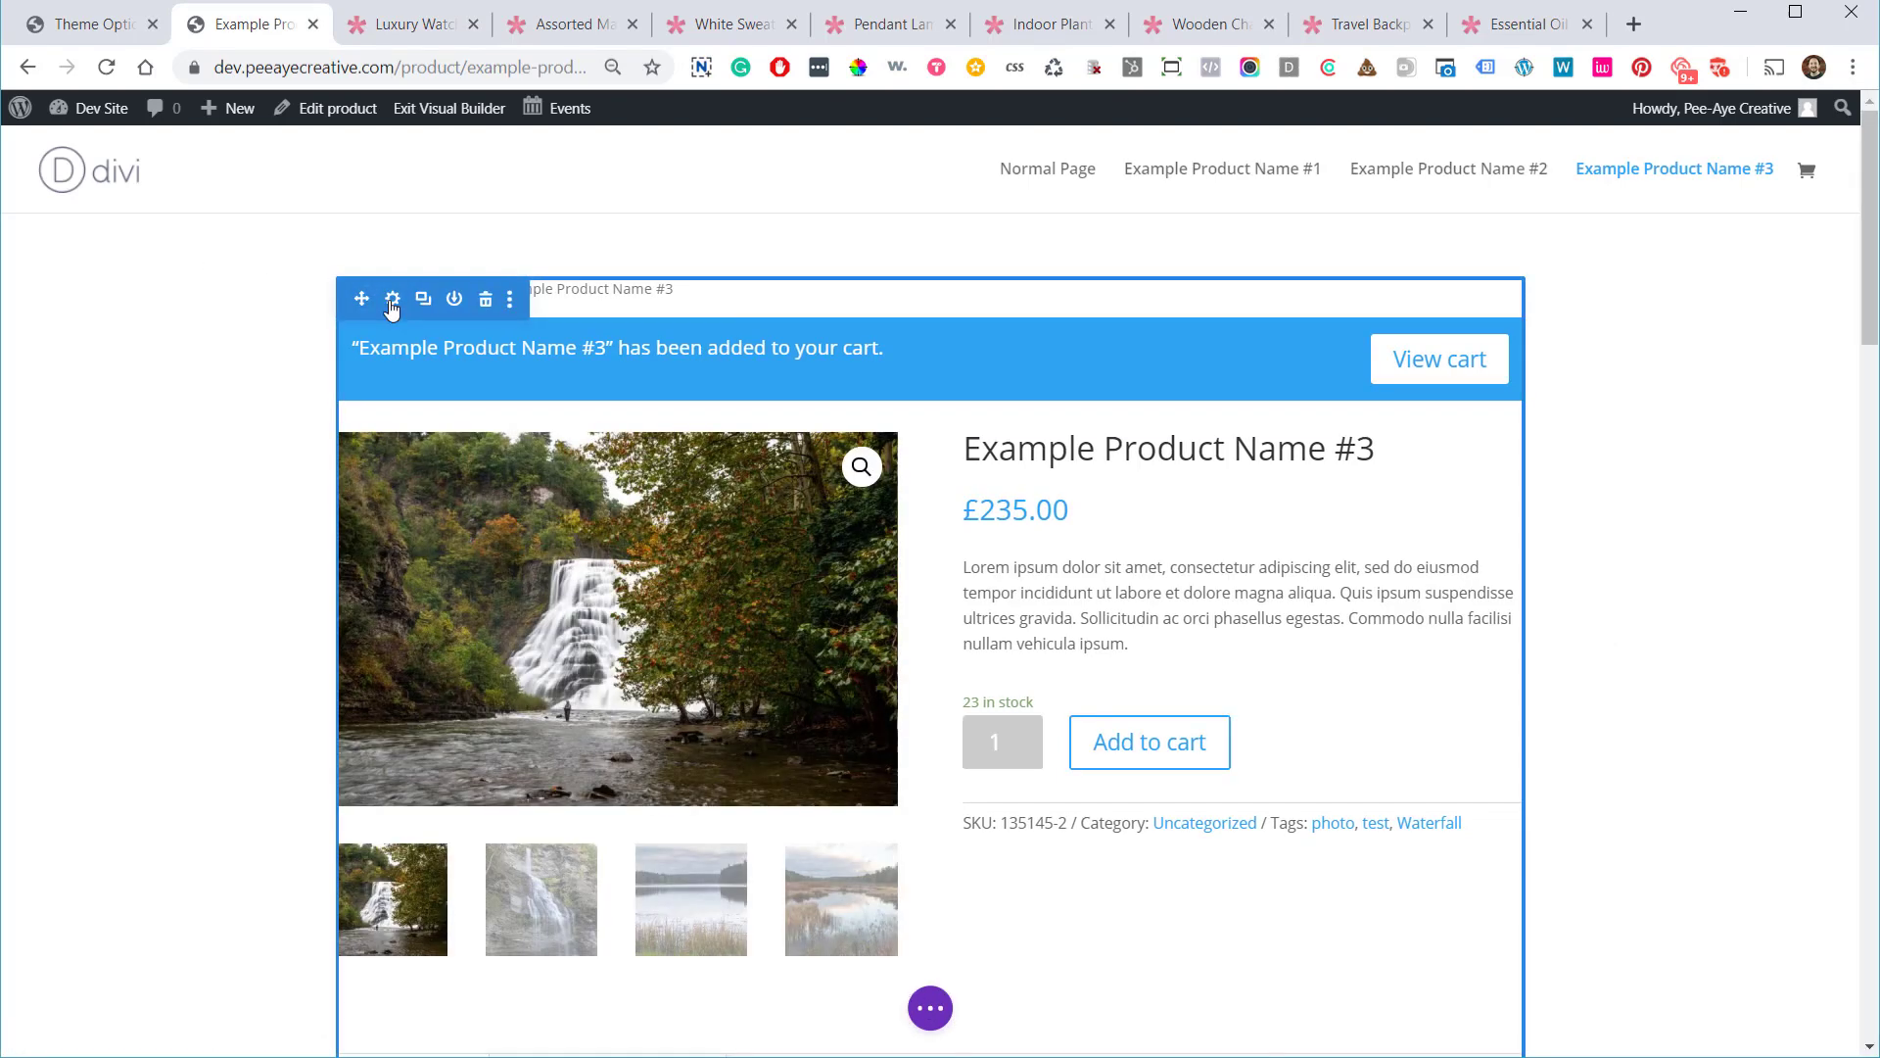
click(392, 304)
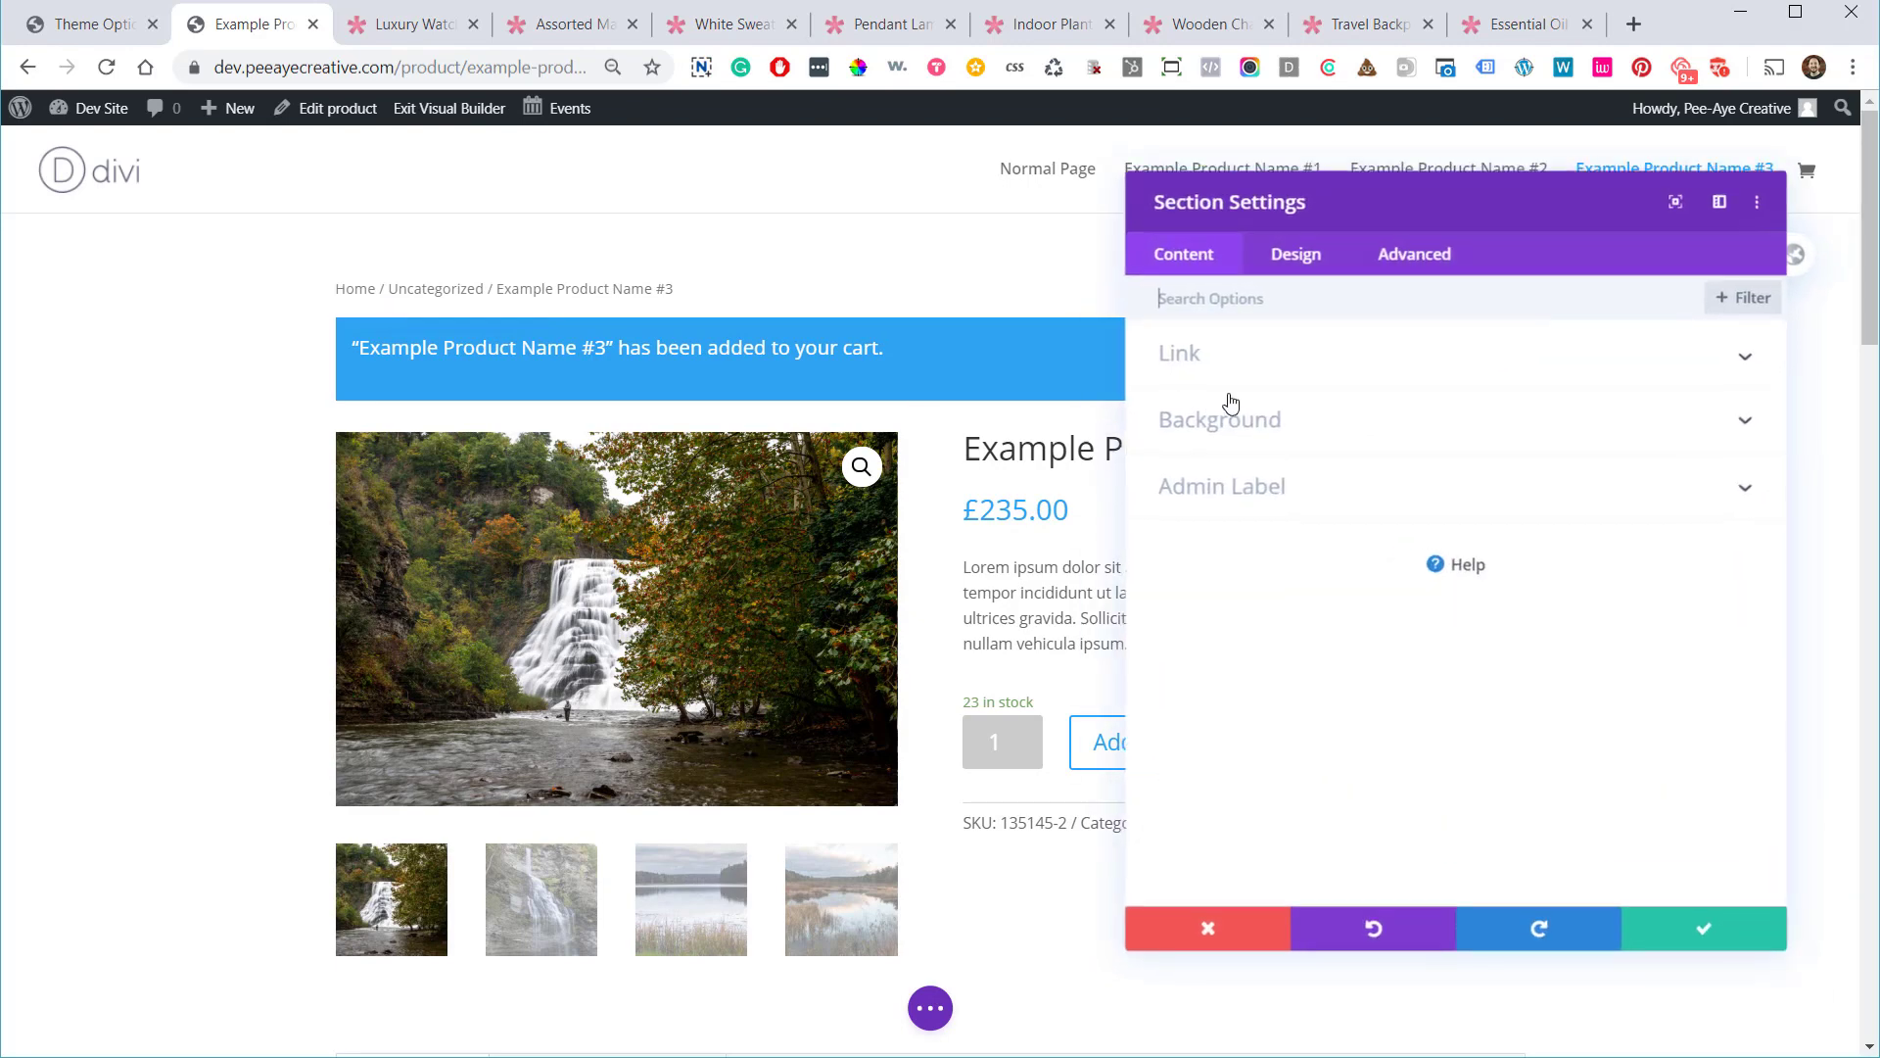
click(1335, 416)
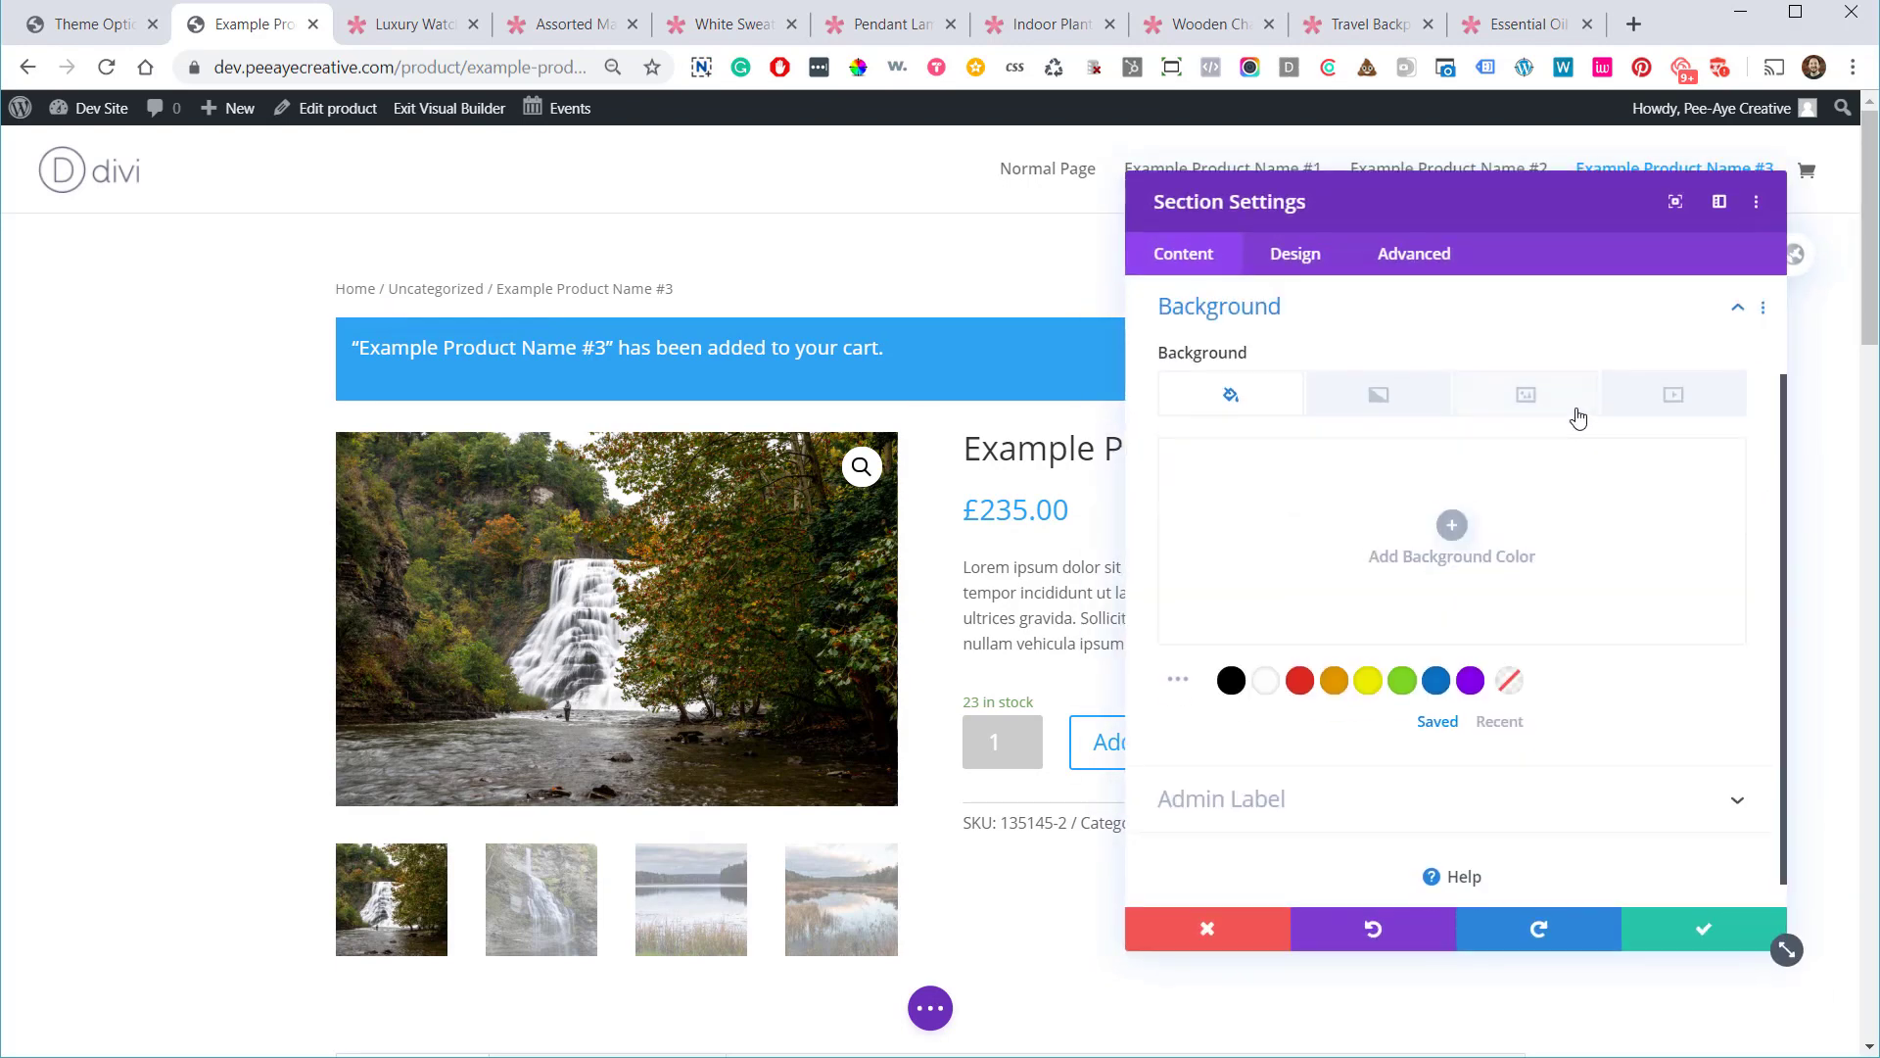
click(1518, 407)
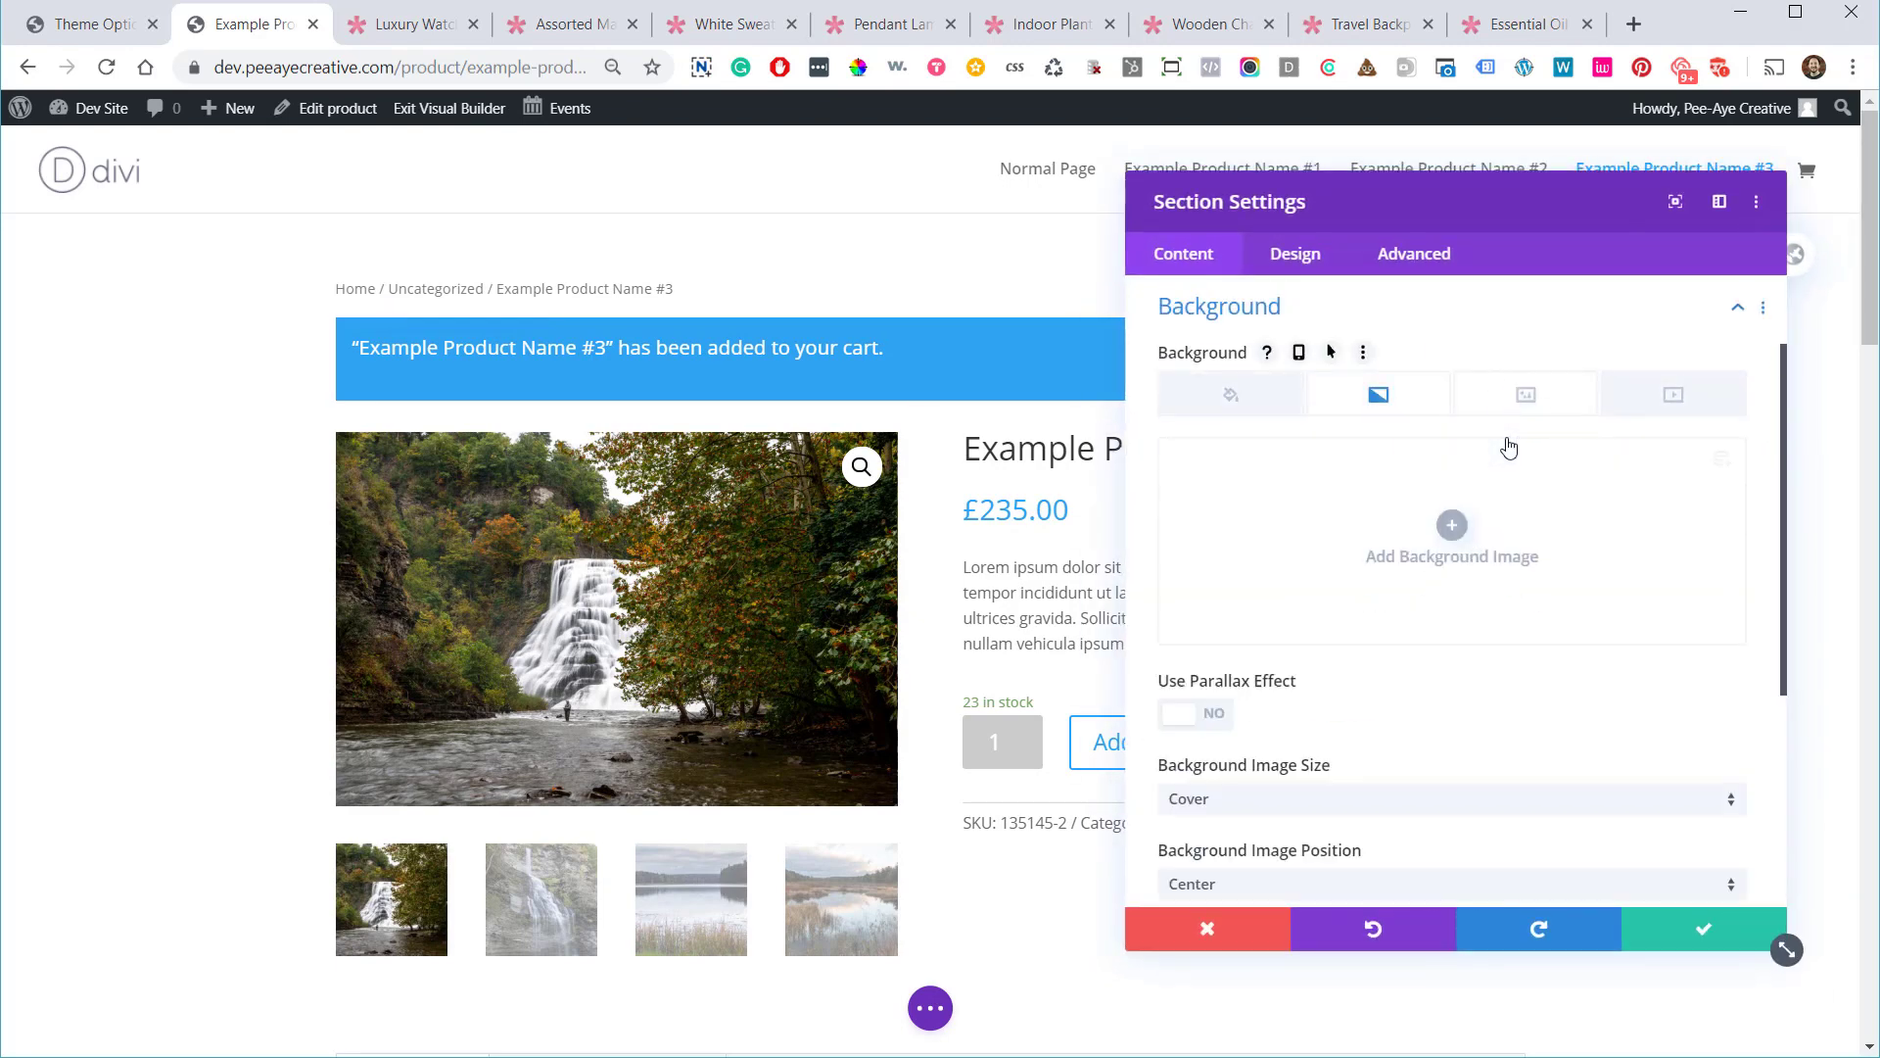
click(1722, 462)
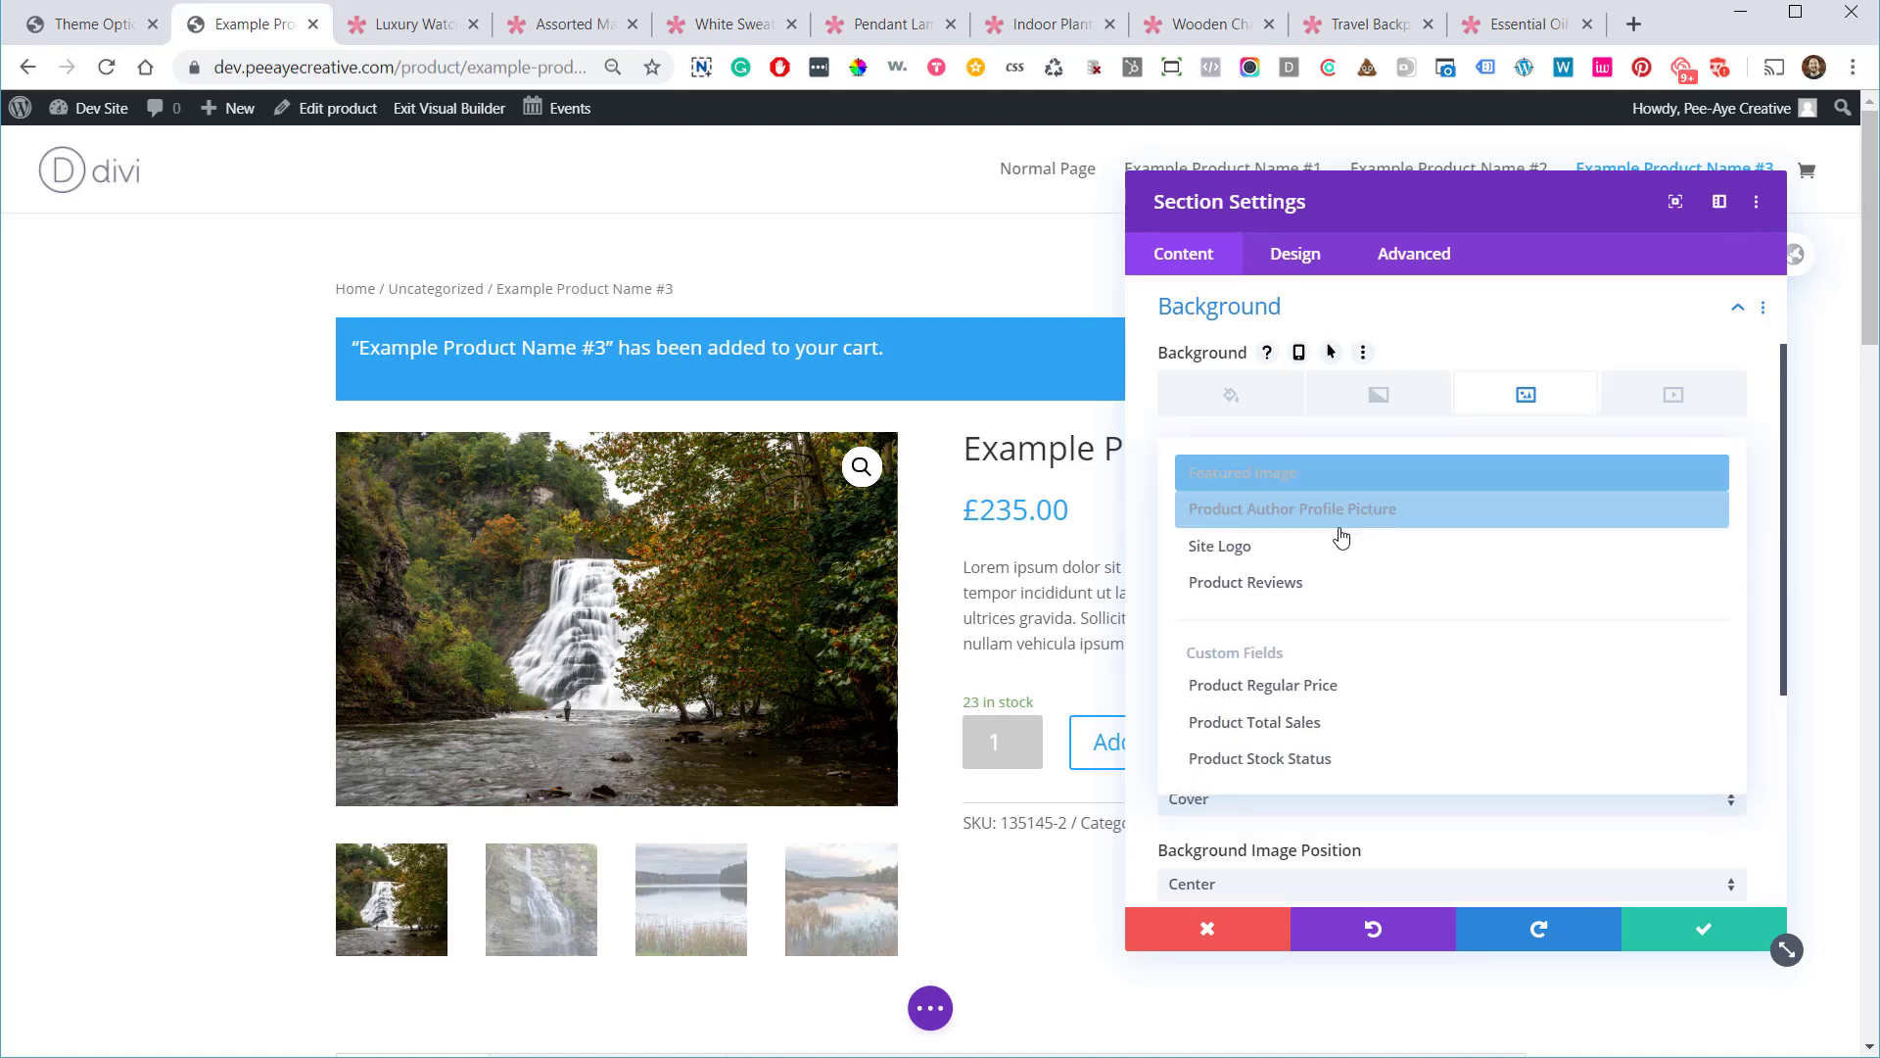
click(1279, 733)
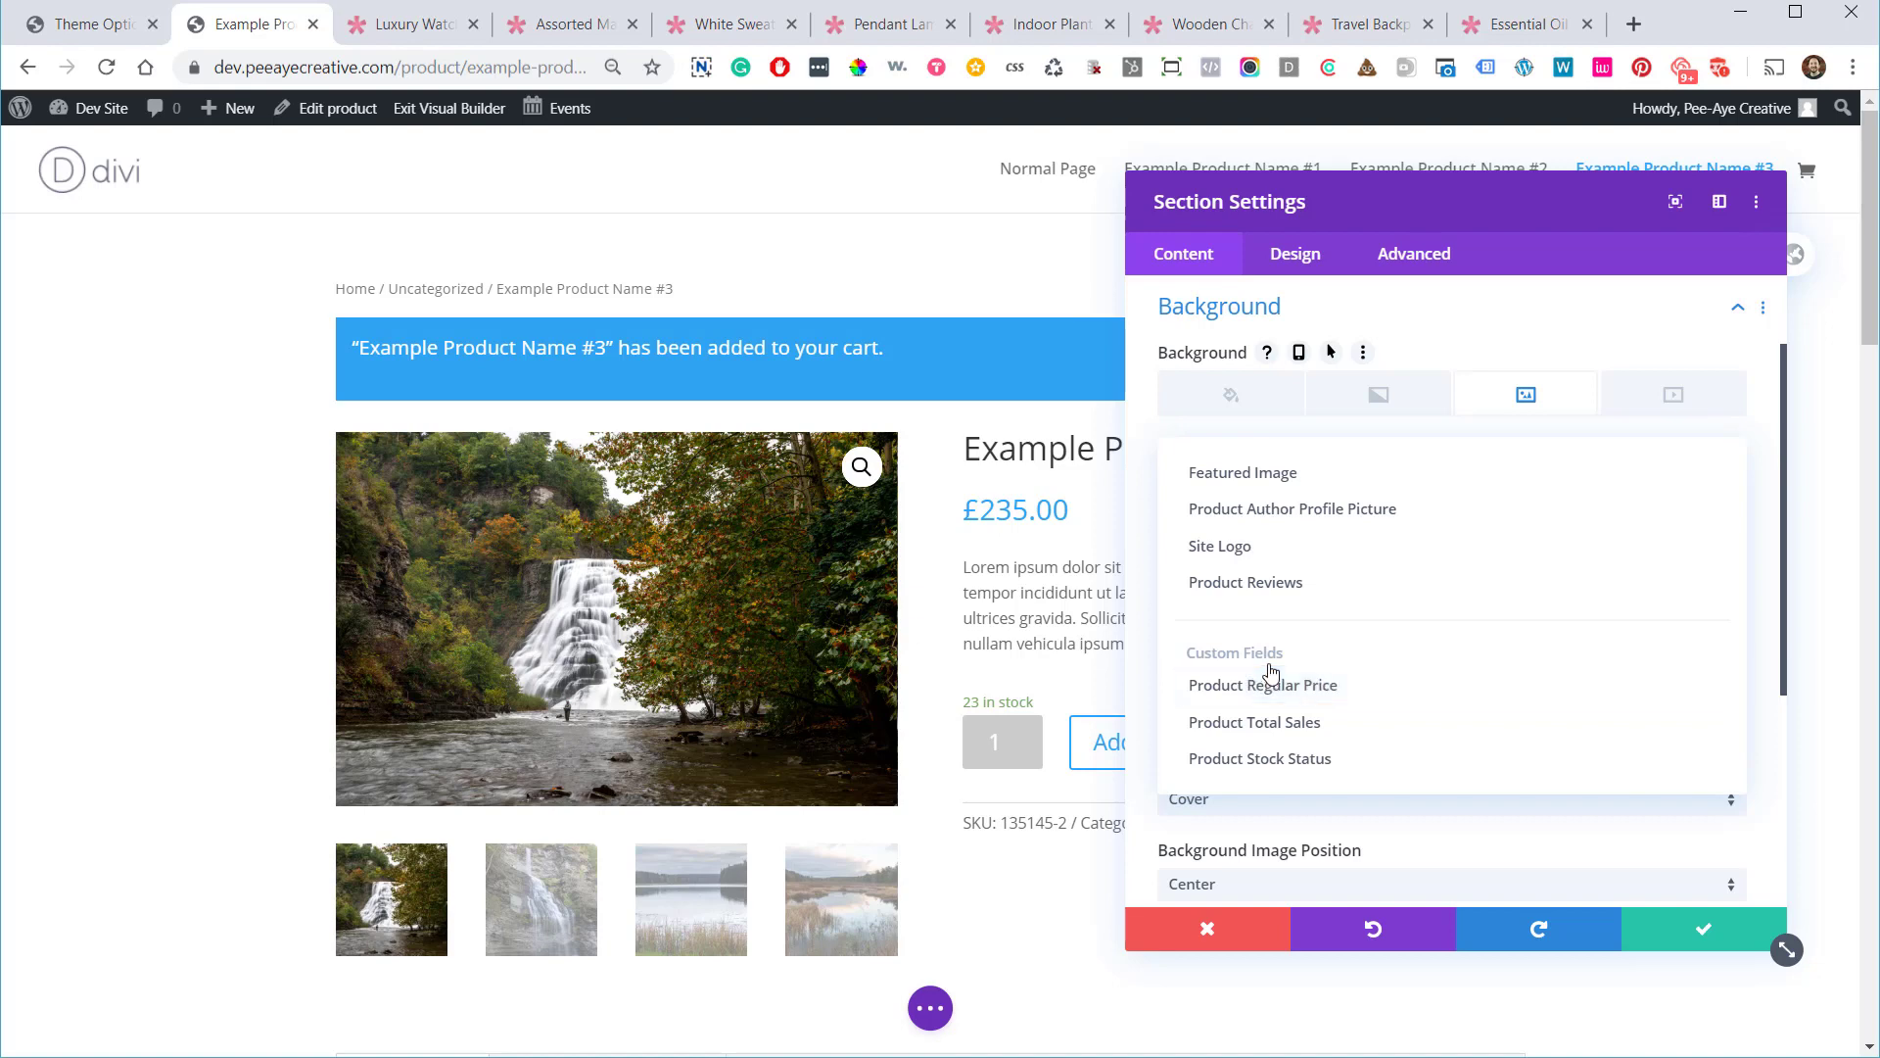
click(1231, 584)
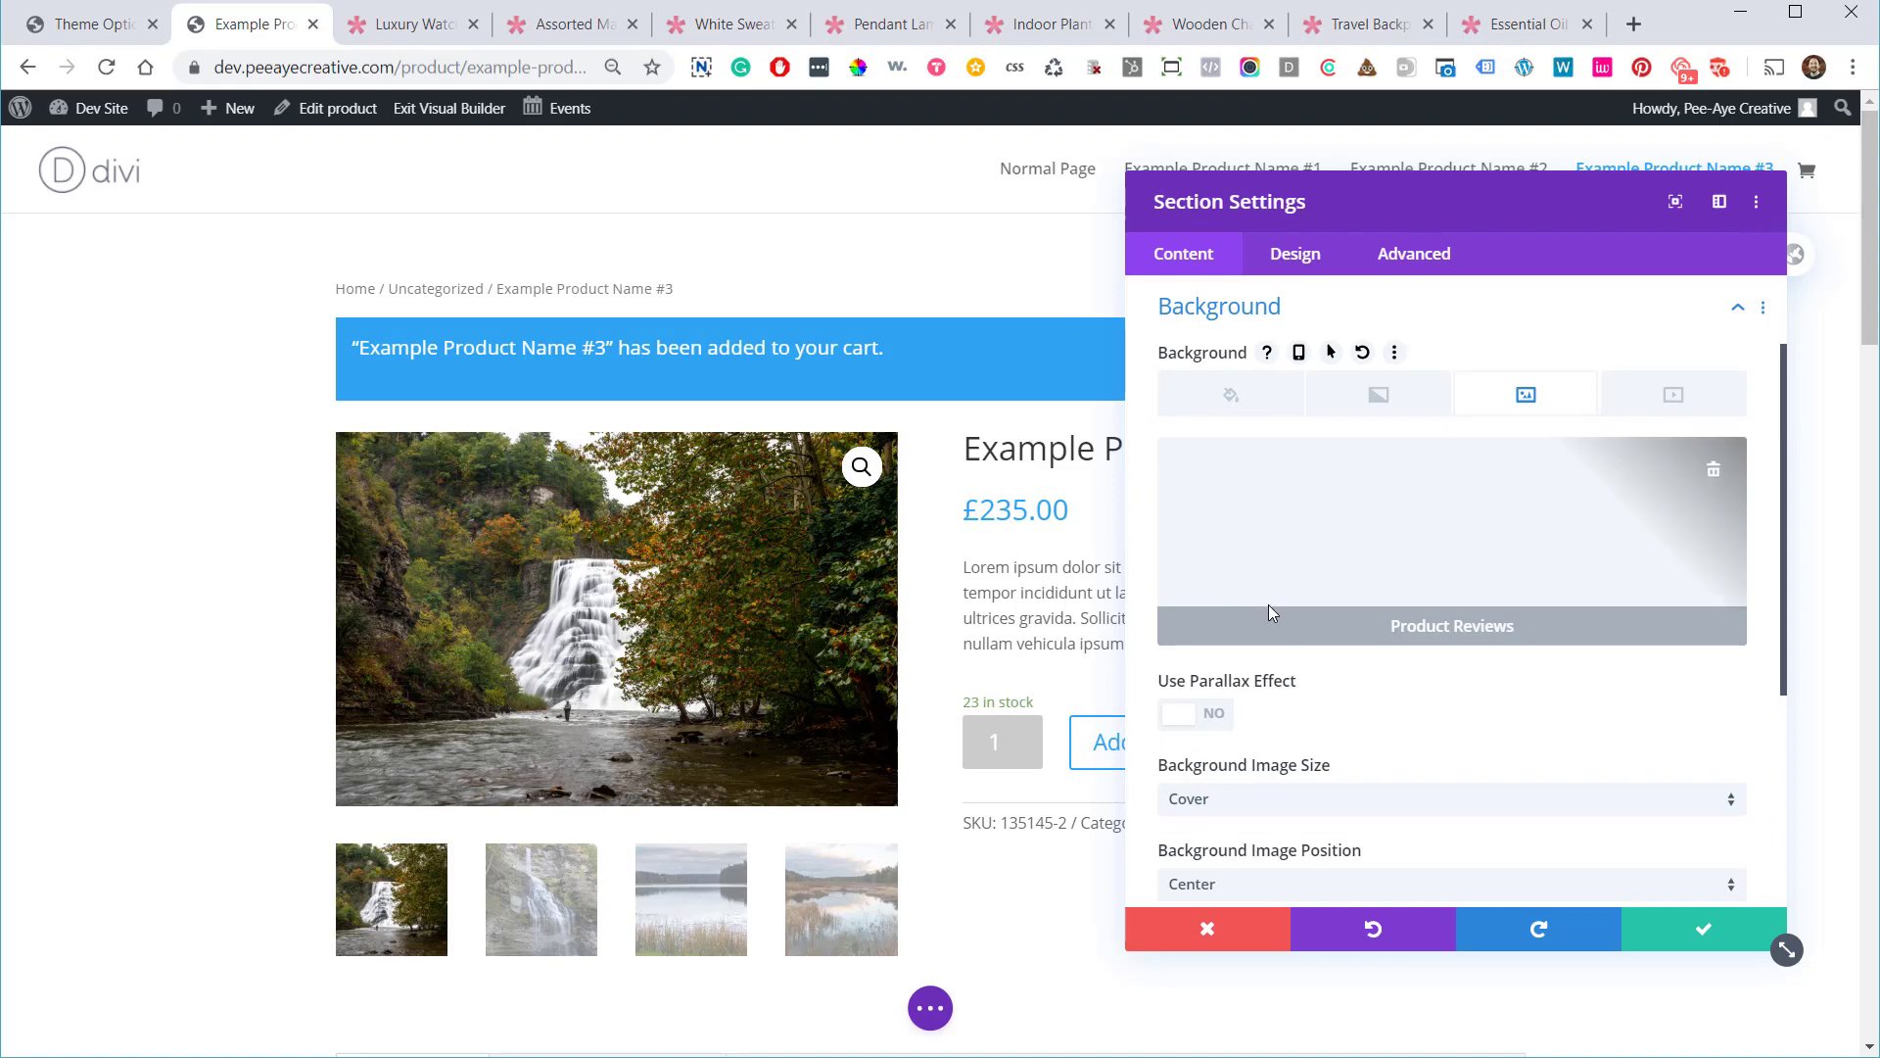
Try Featured Image as the section's dynamic background image instead of Product Reviews, and discard the section changes
click(1716, 475)
click(1702, 470)
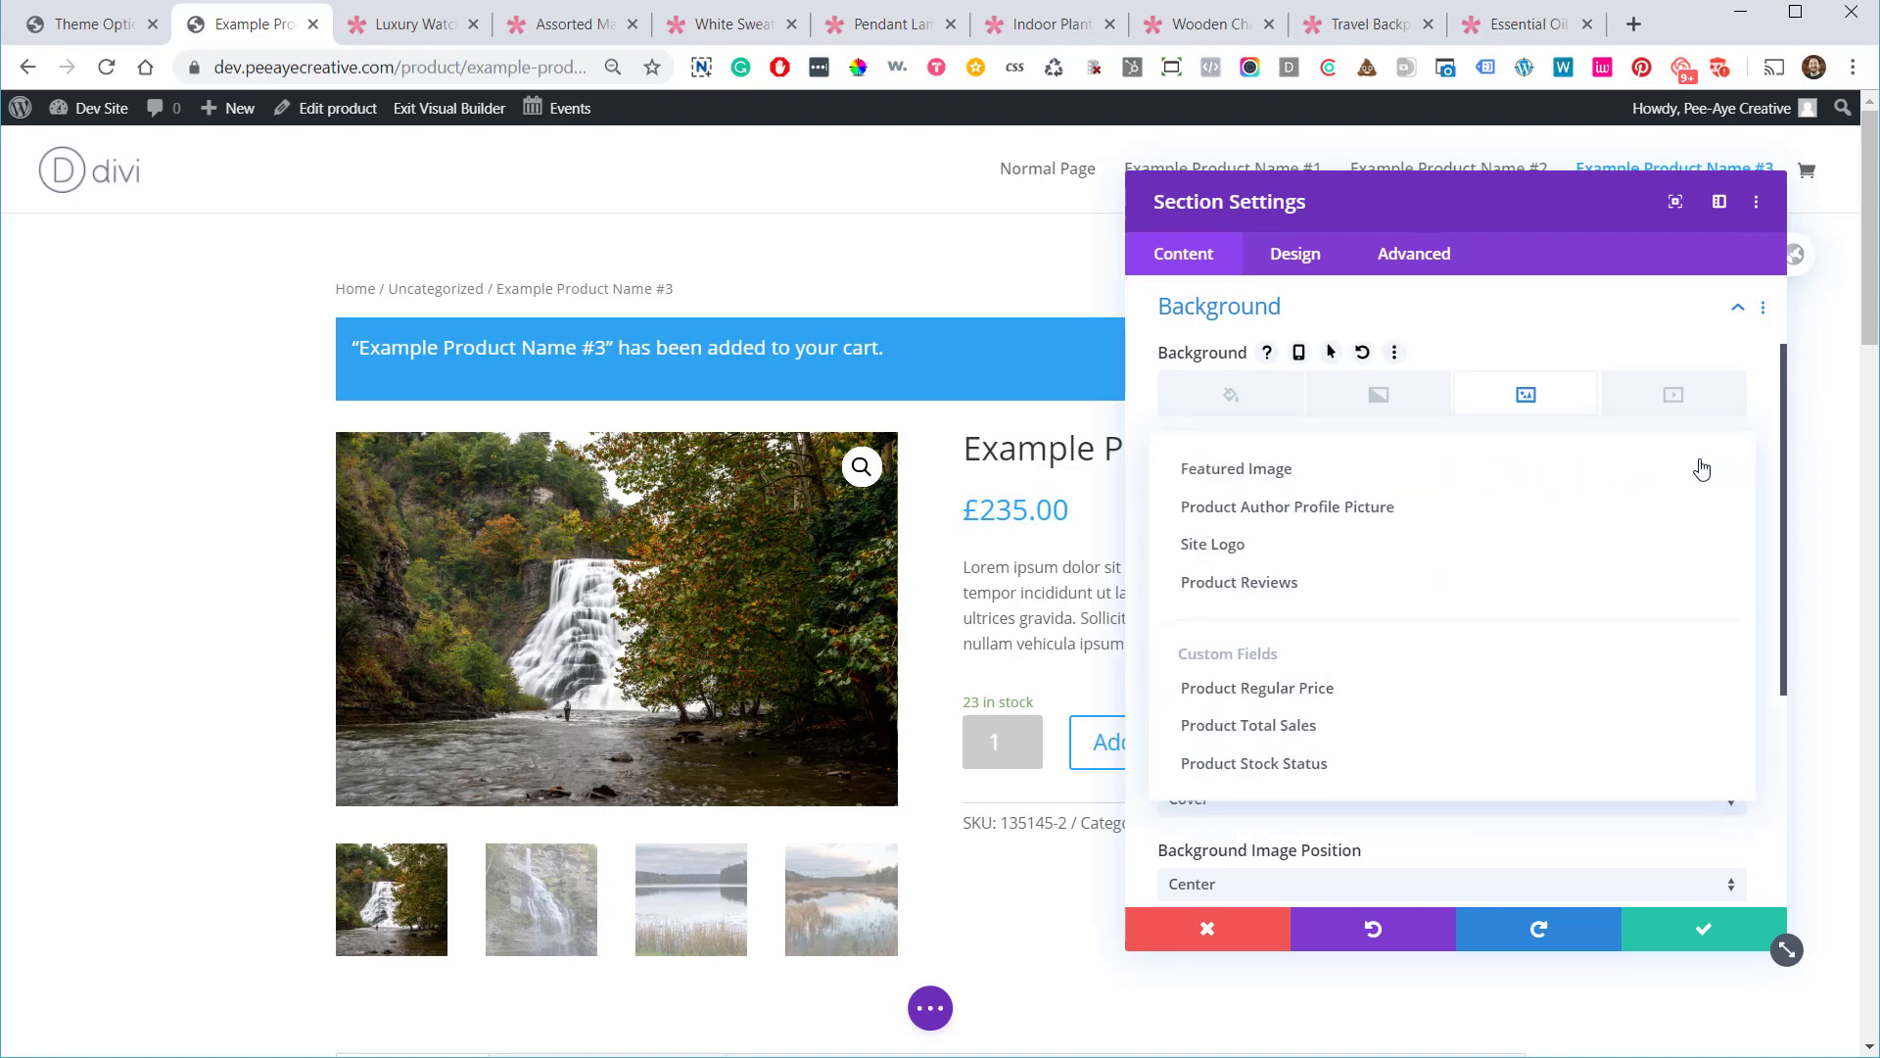
click(1351, 487)
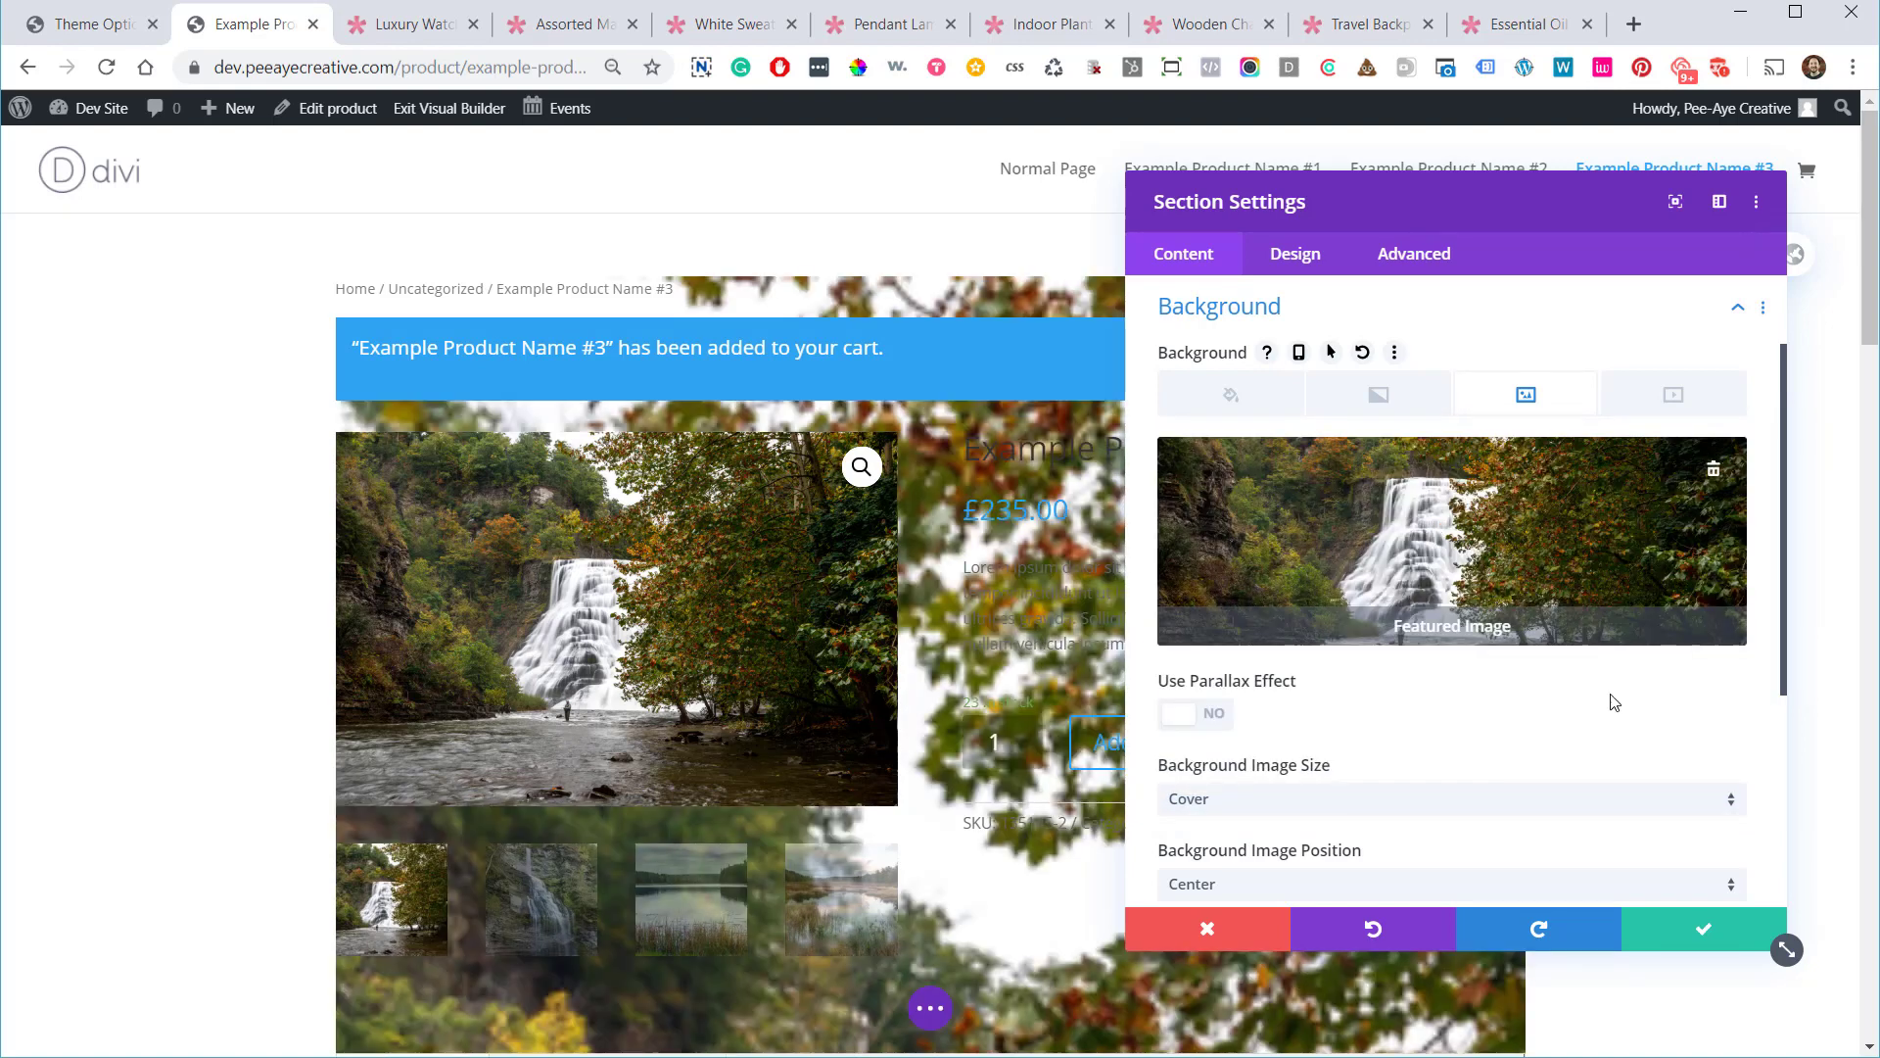
click(1251, 935)
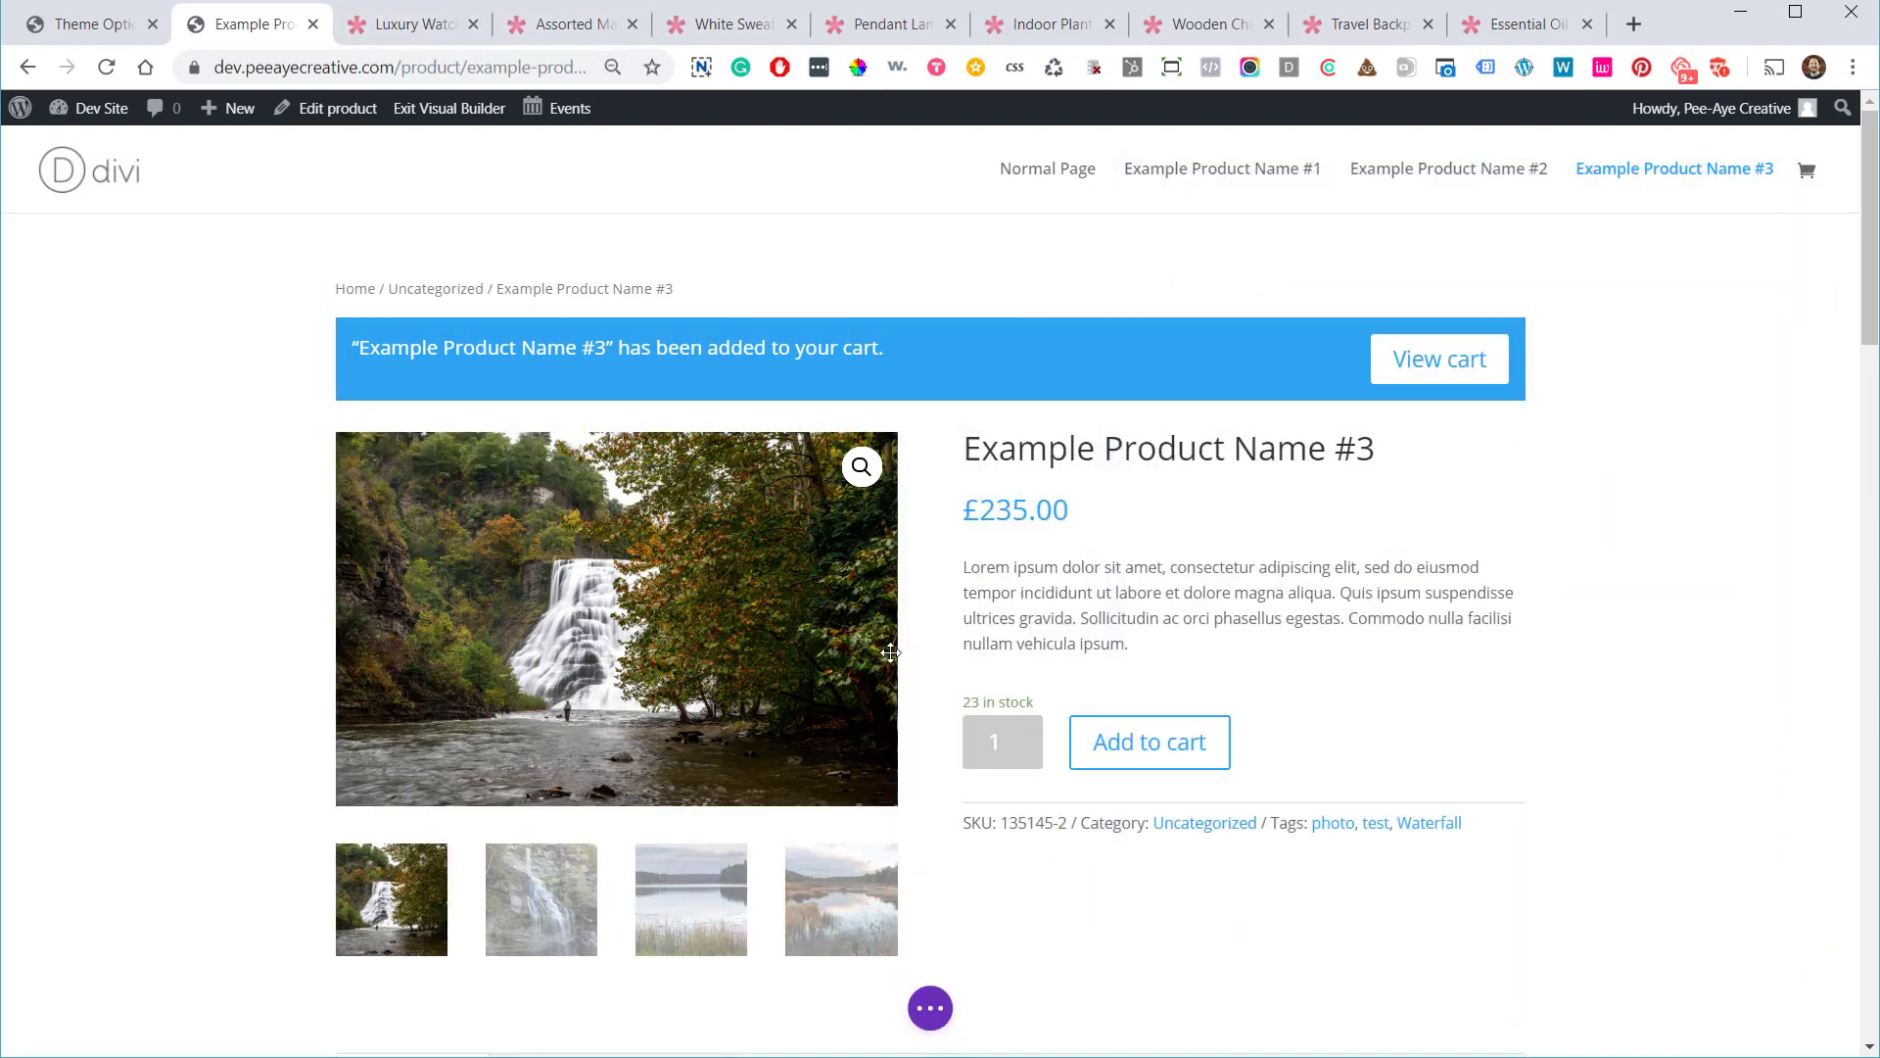
Open the settings of the Woo Additional Info module and show its design options
scroll(881, 646, down, 6)
scroll(837, 608, down, 7)
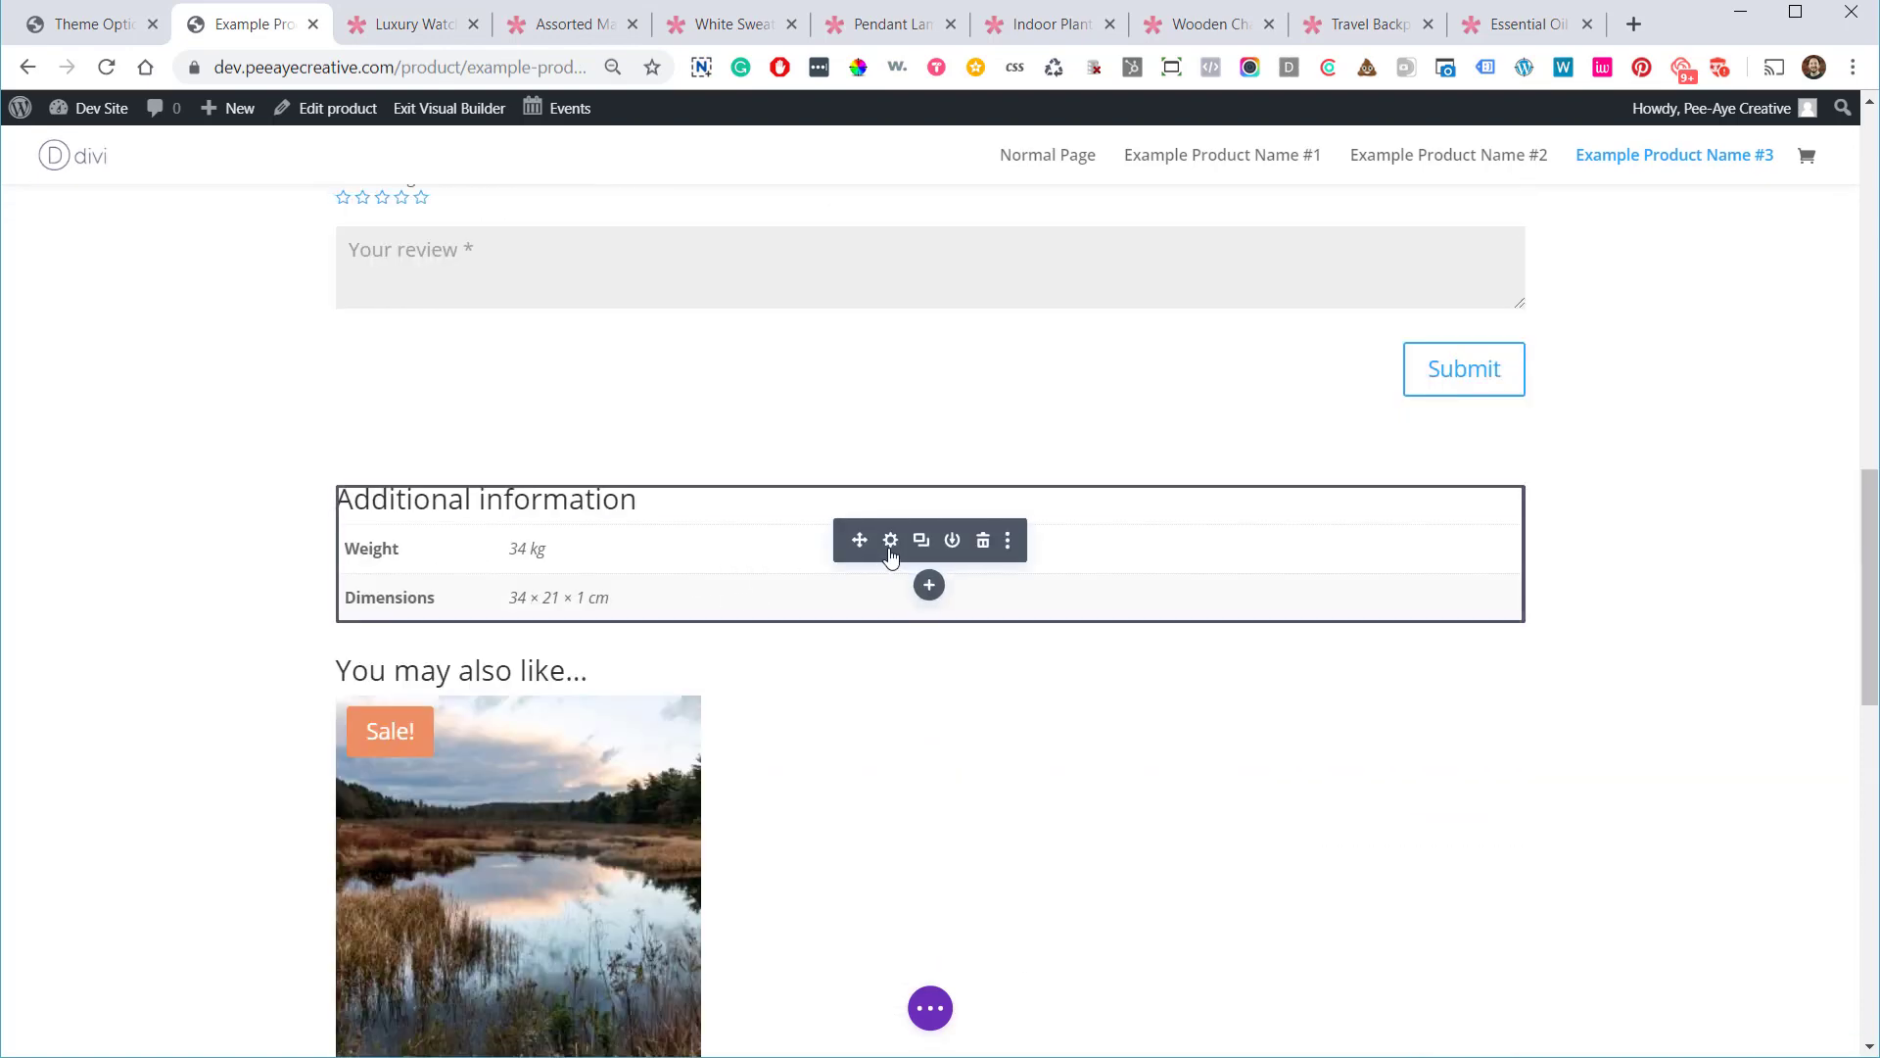
click(890, 542)
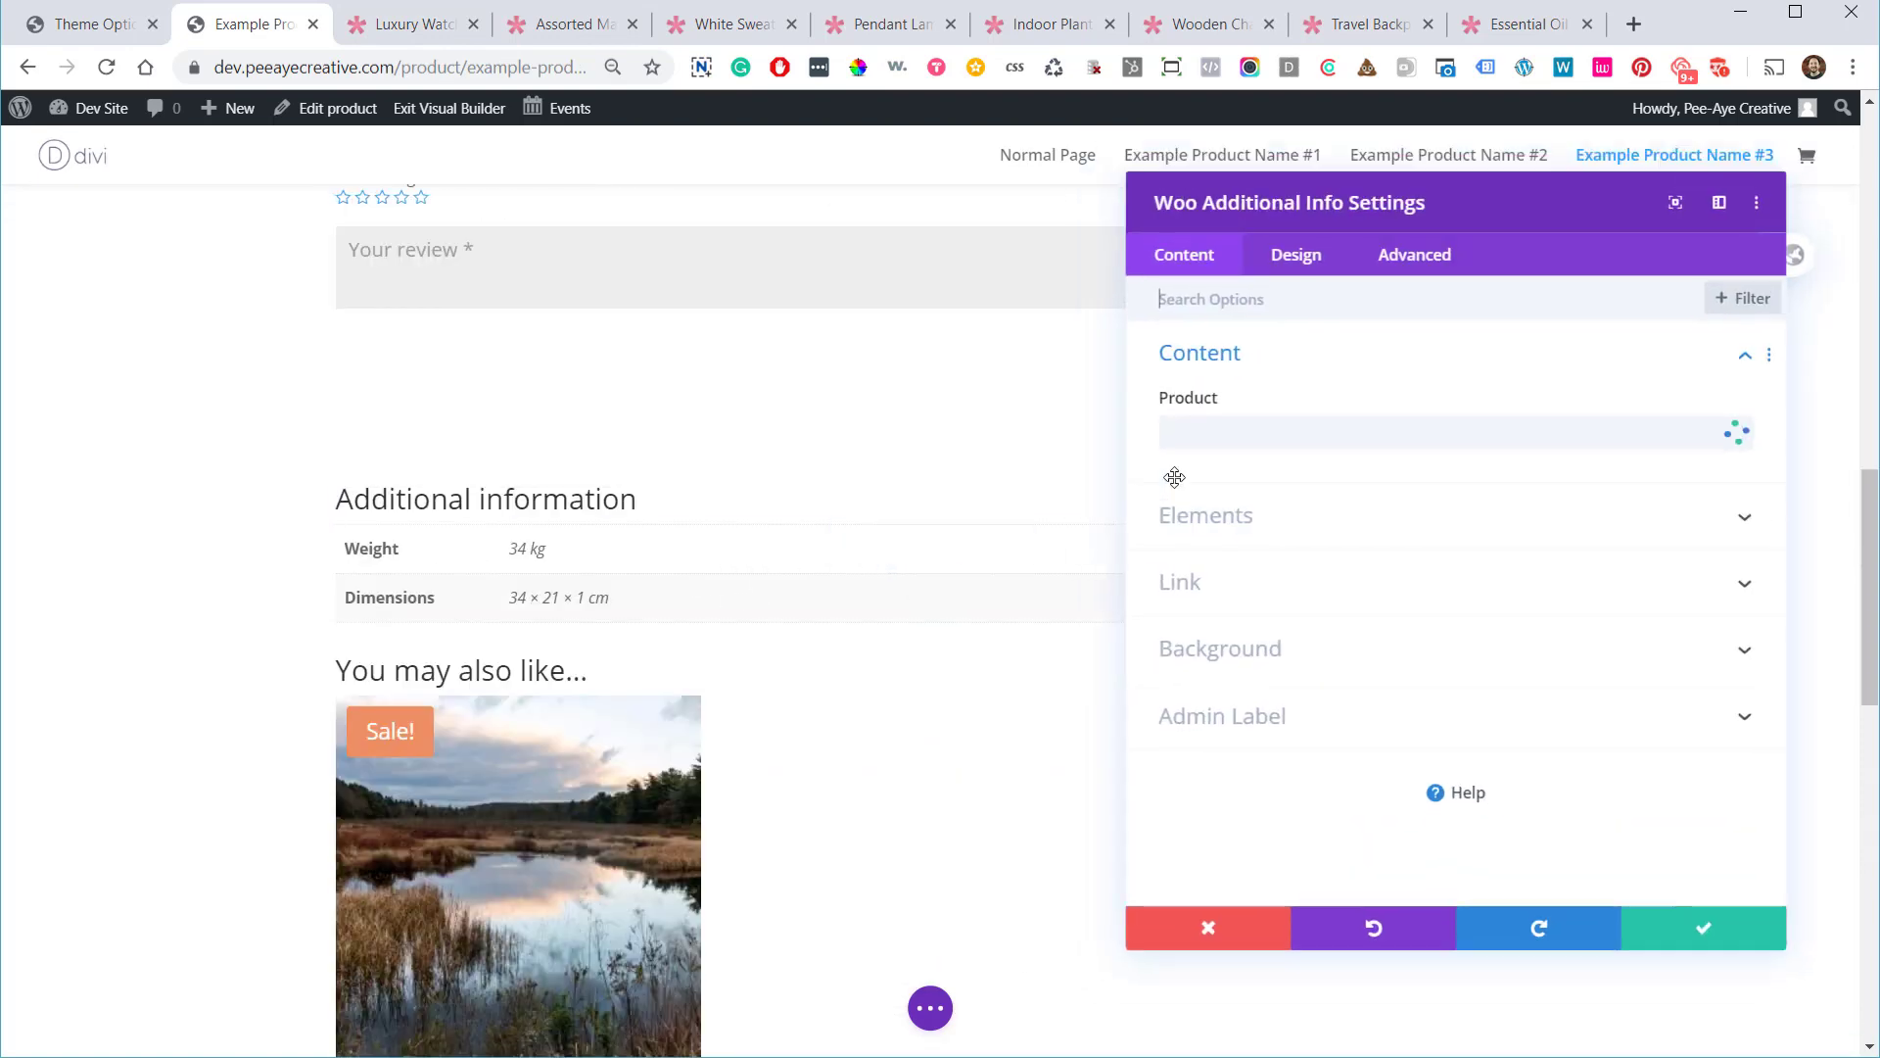
click(1230, 517)
click(1291, 258)
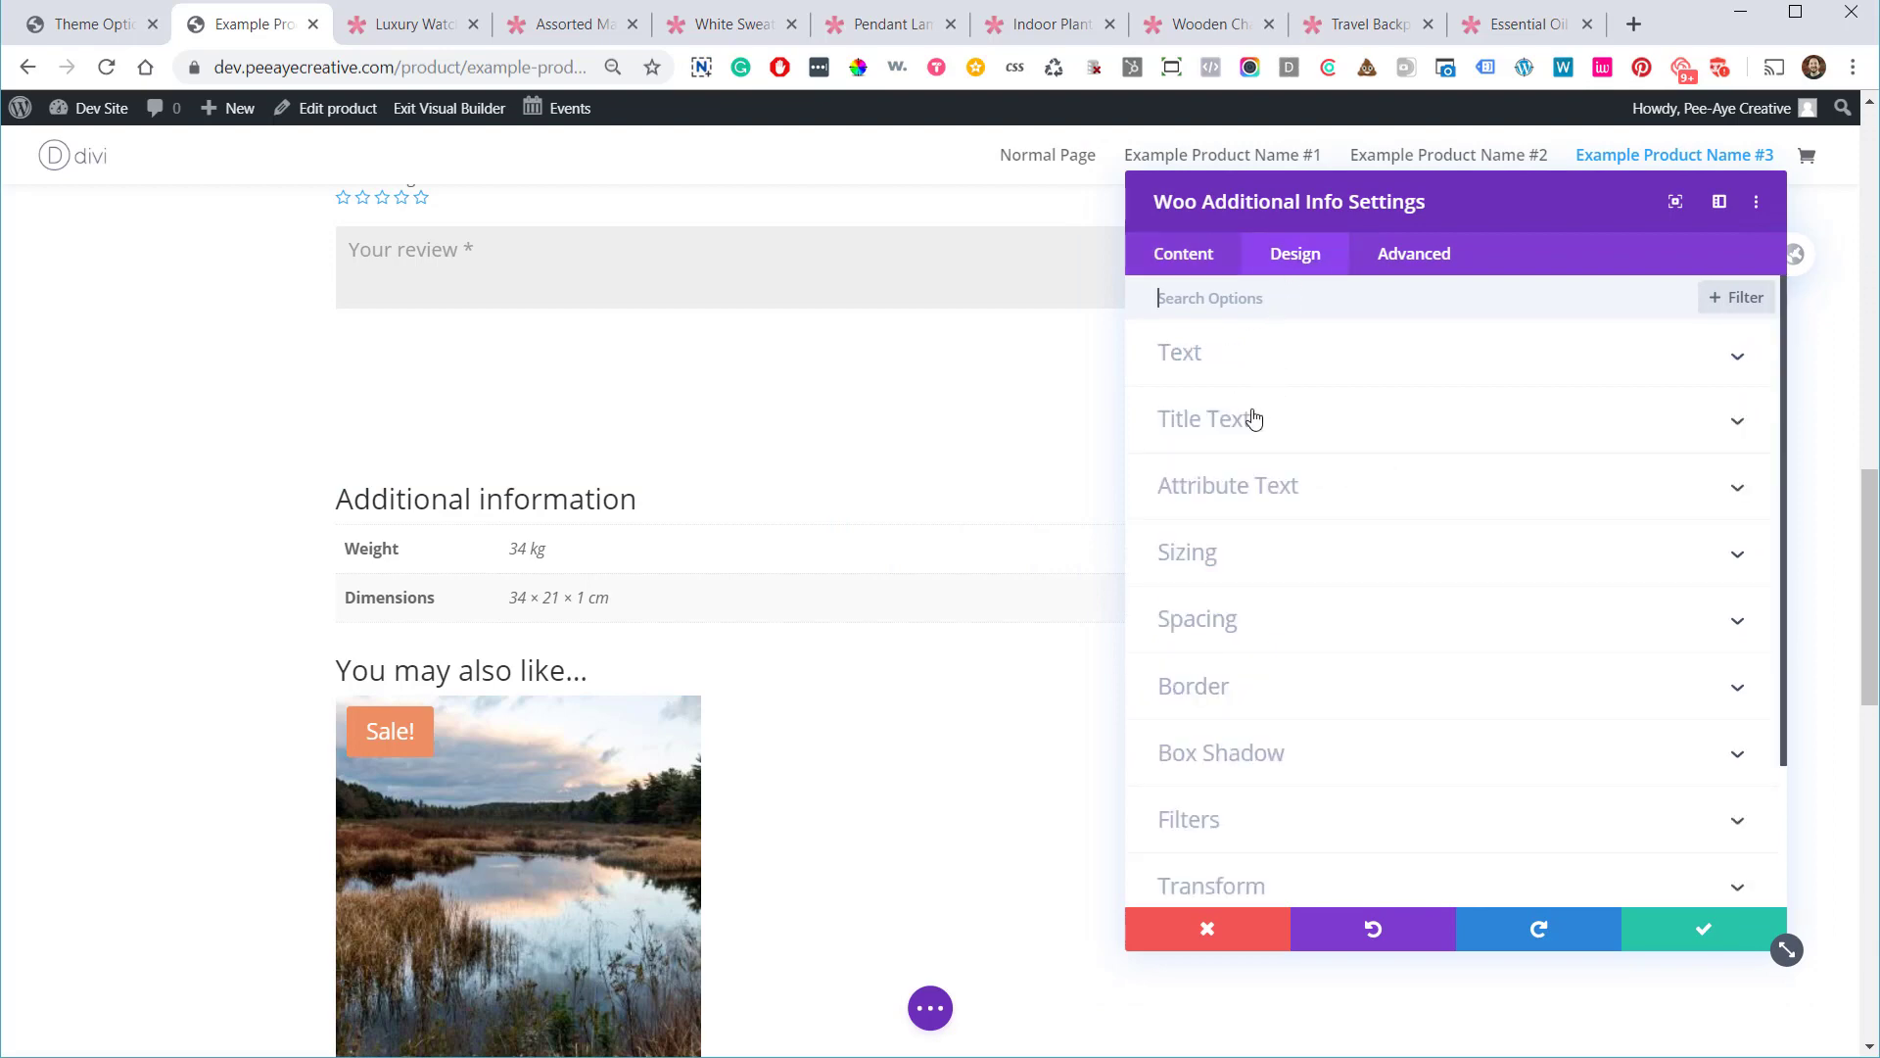
Examine the Attribute Text and Title Text styling options of the Woo Additional Info module
click(342, 584)
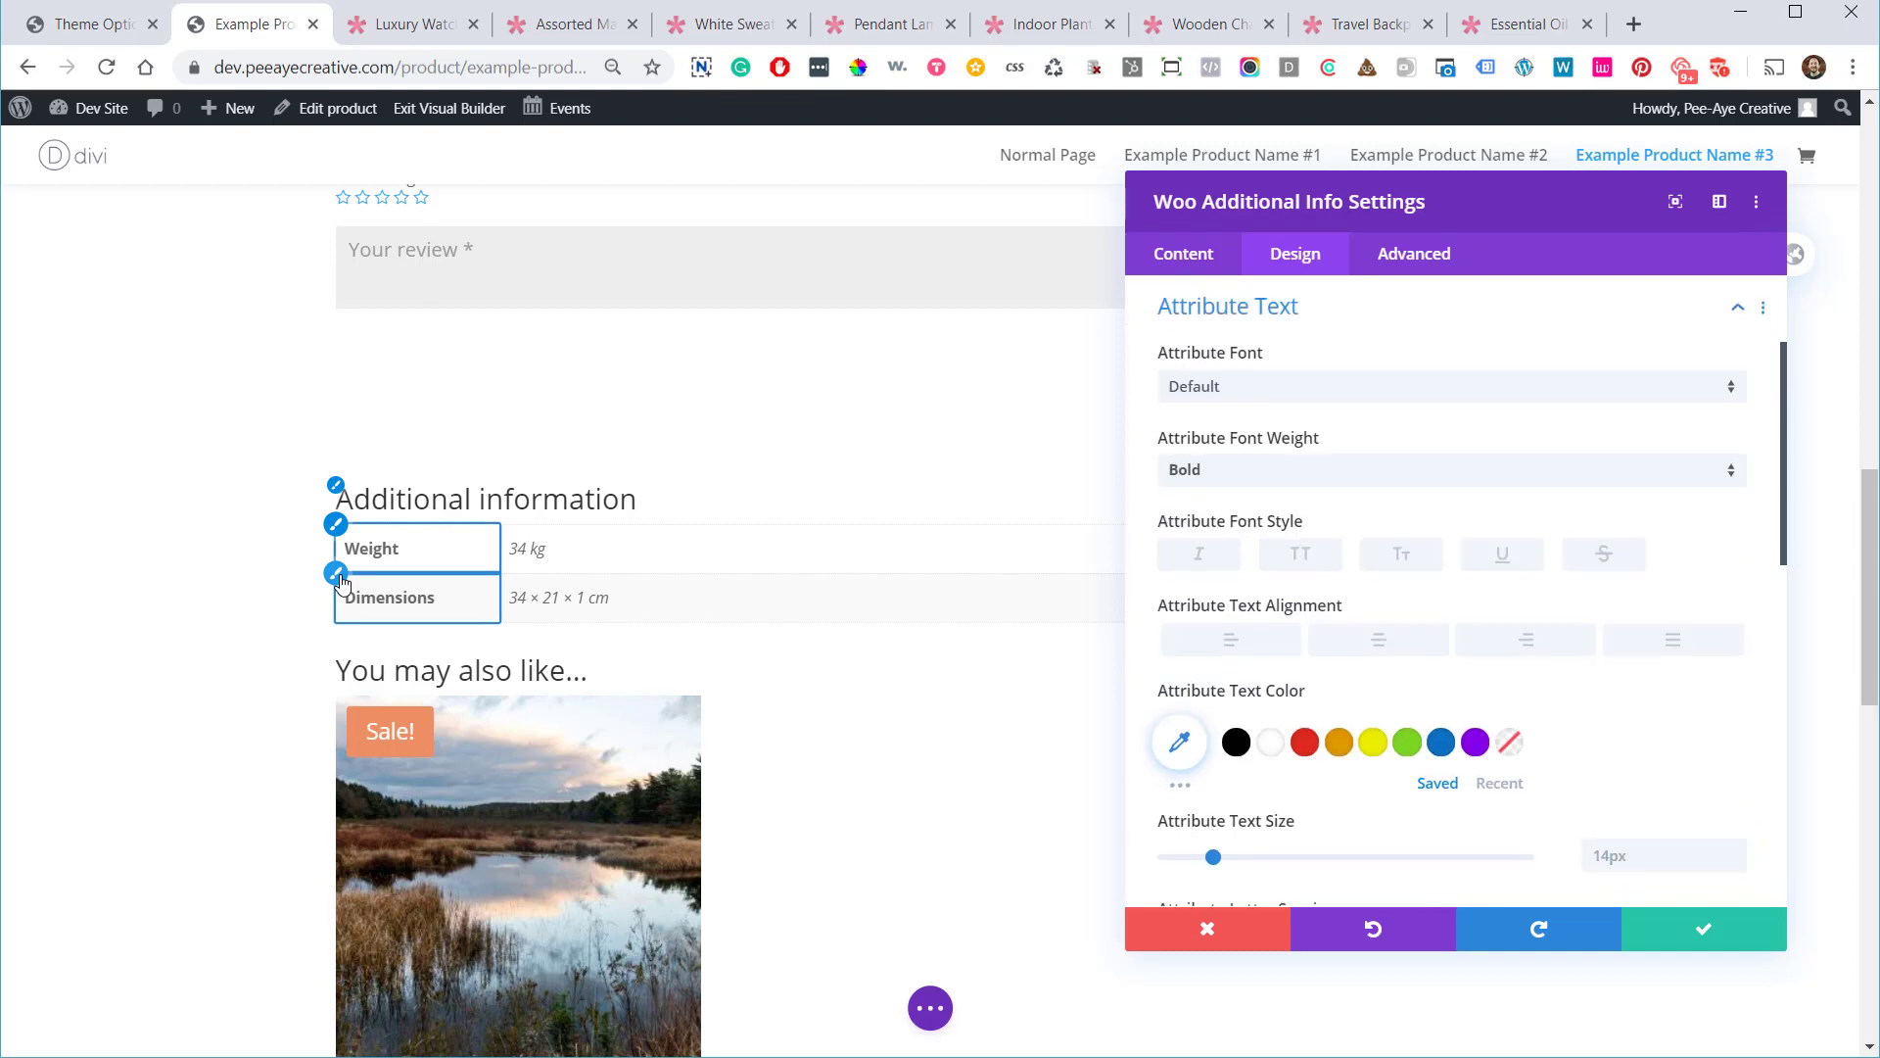
scroll(1306, 407, up, 2)
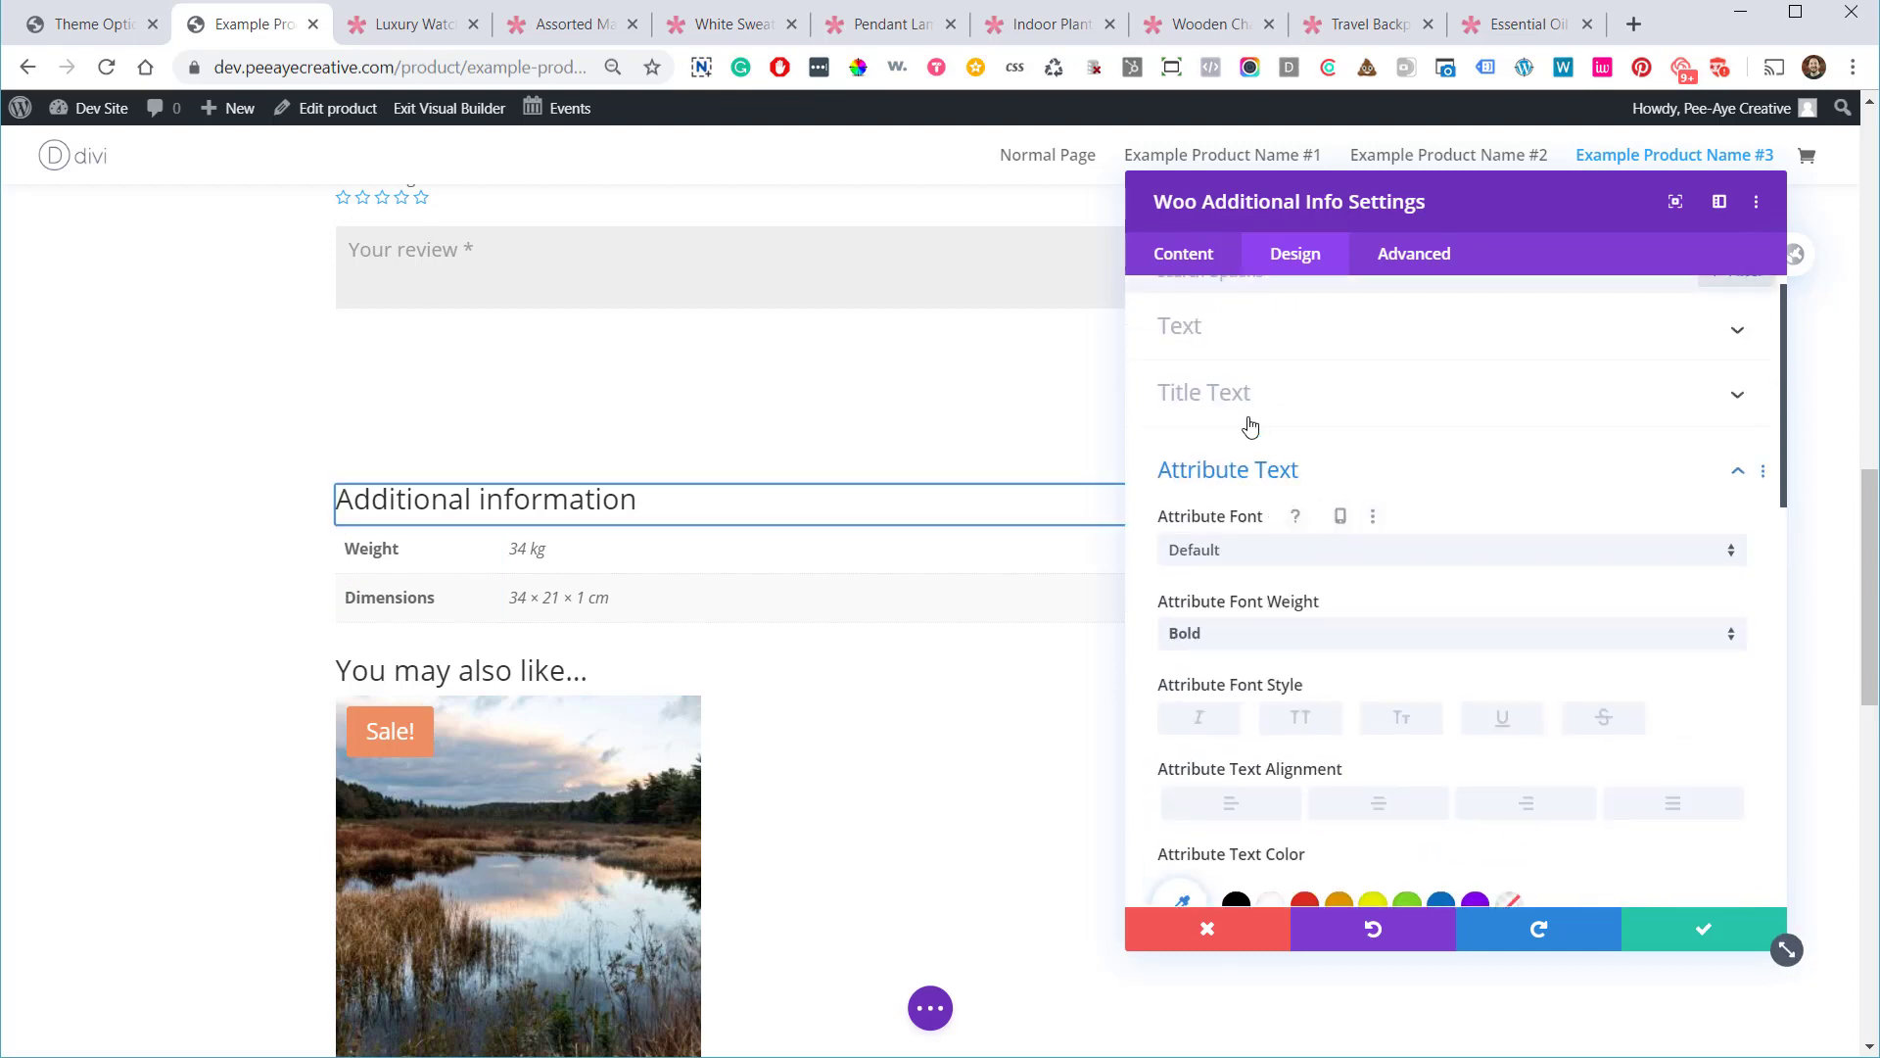
scroll(1249, 534, down, 8)
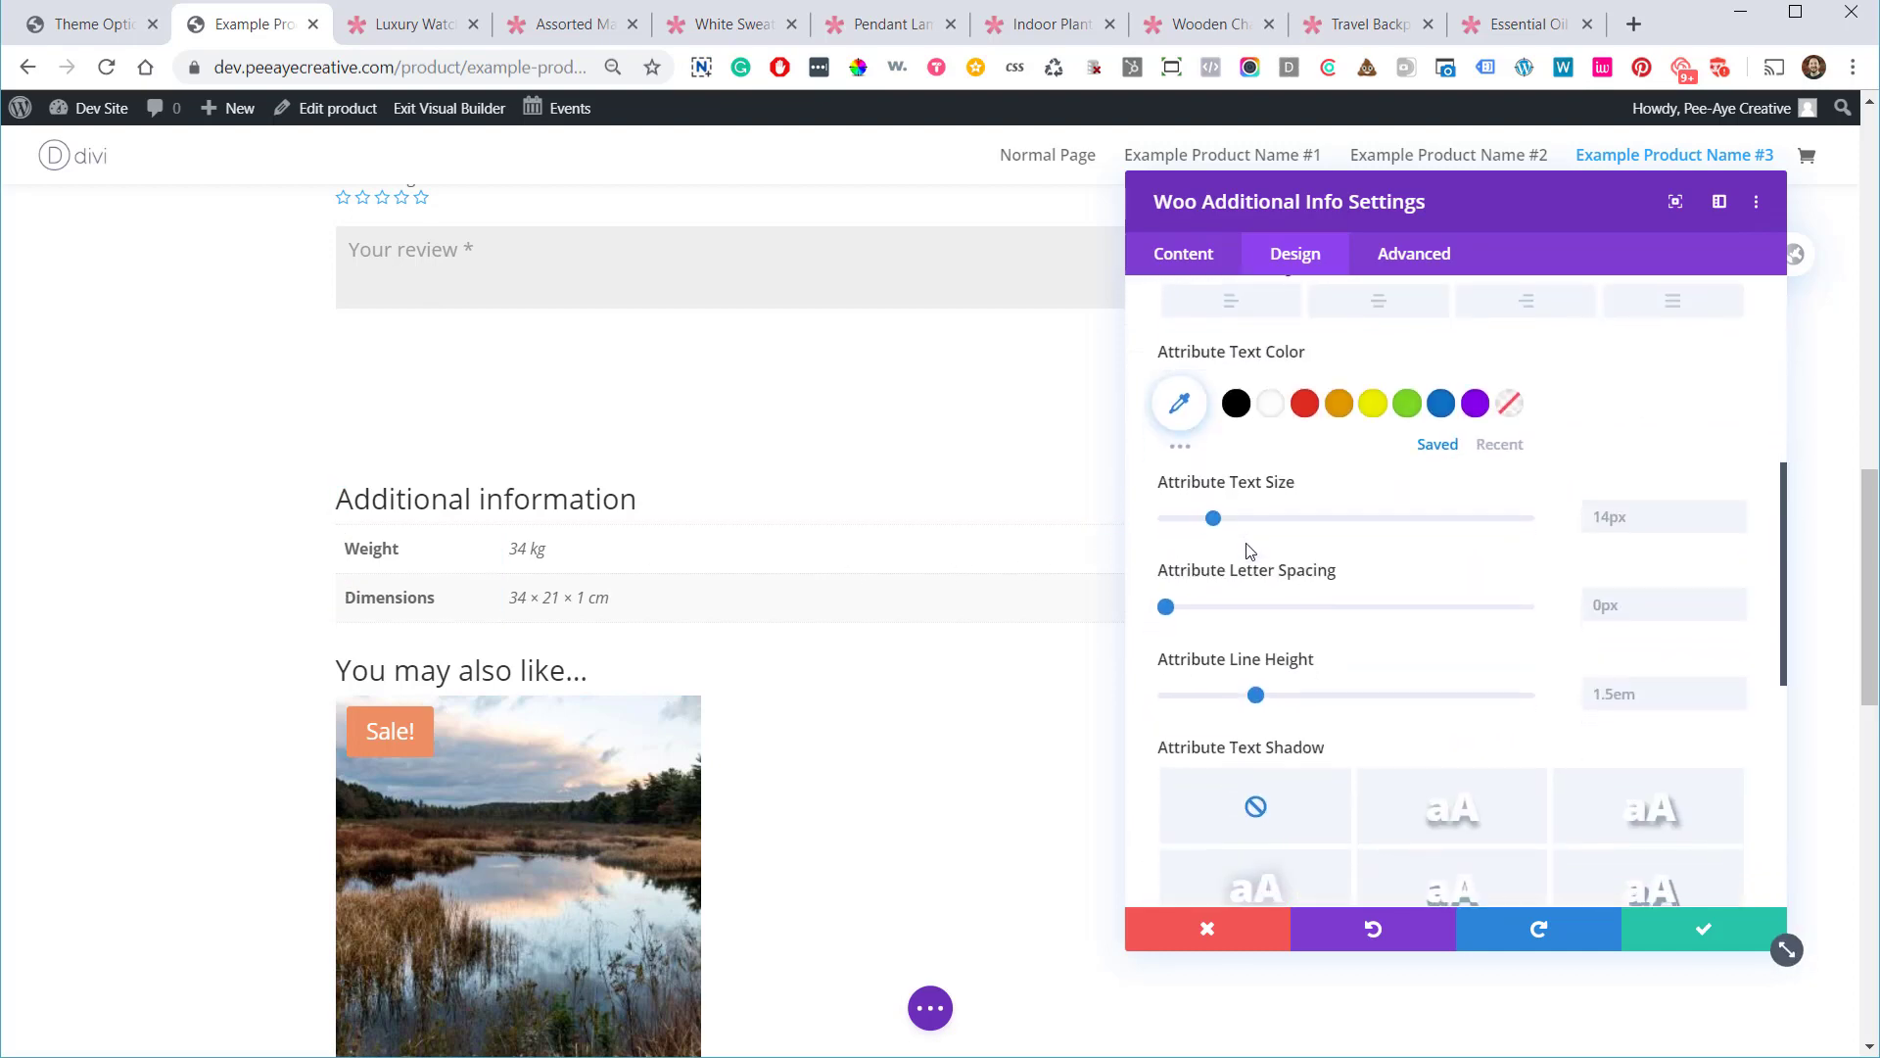
scroll(1248, 554, up, 10)
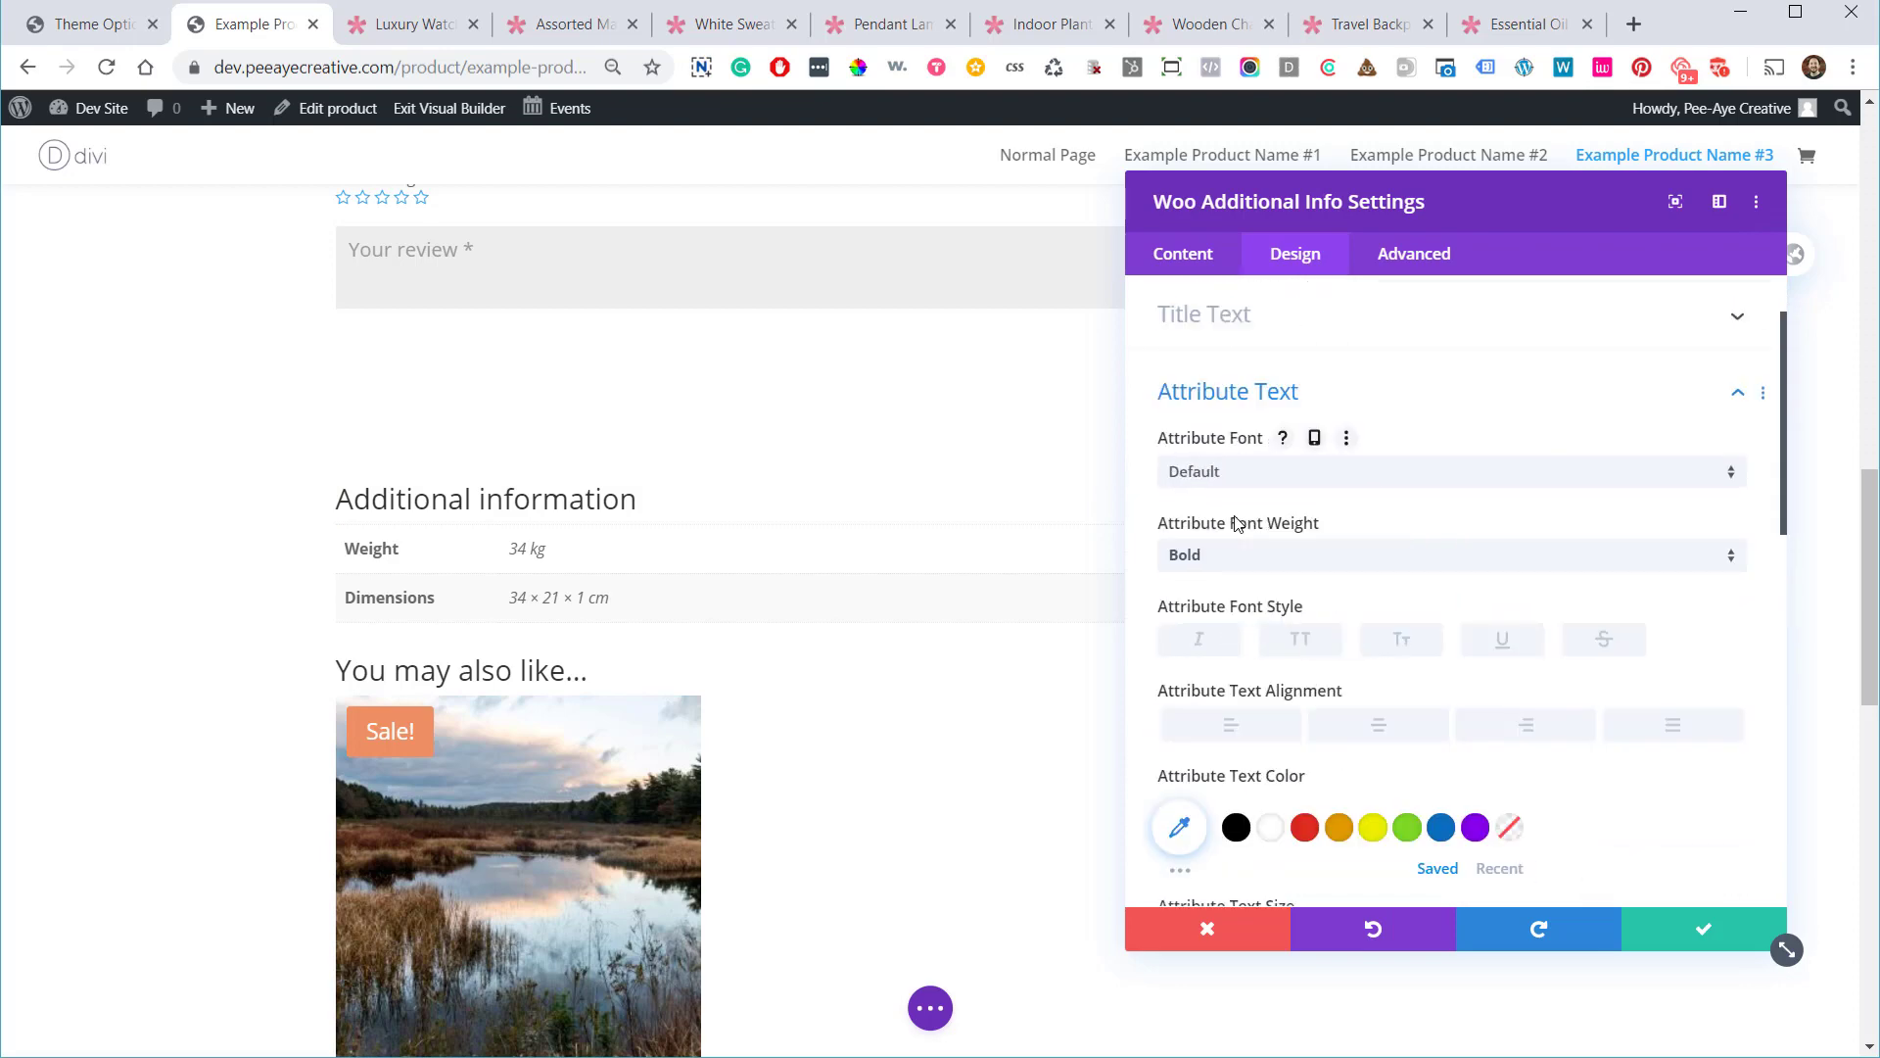
click(1215, 423)
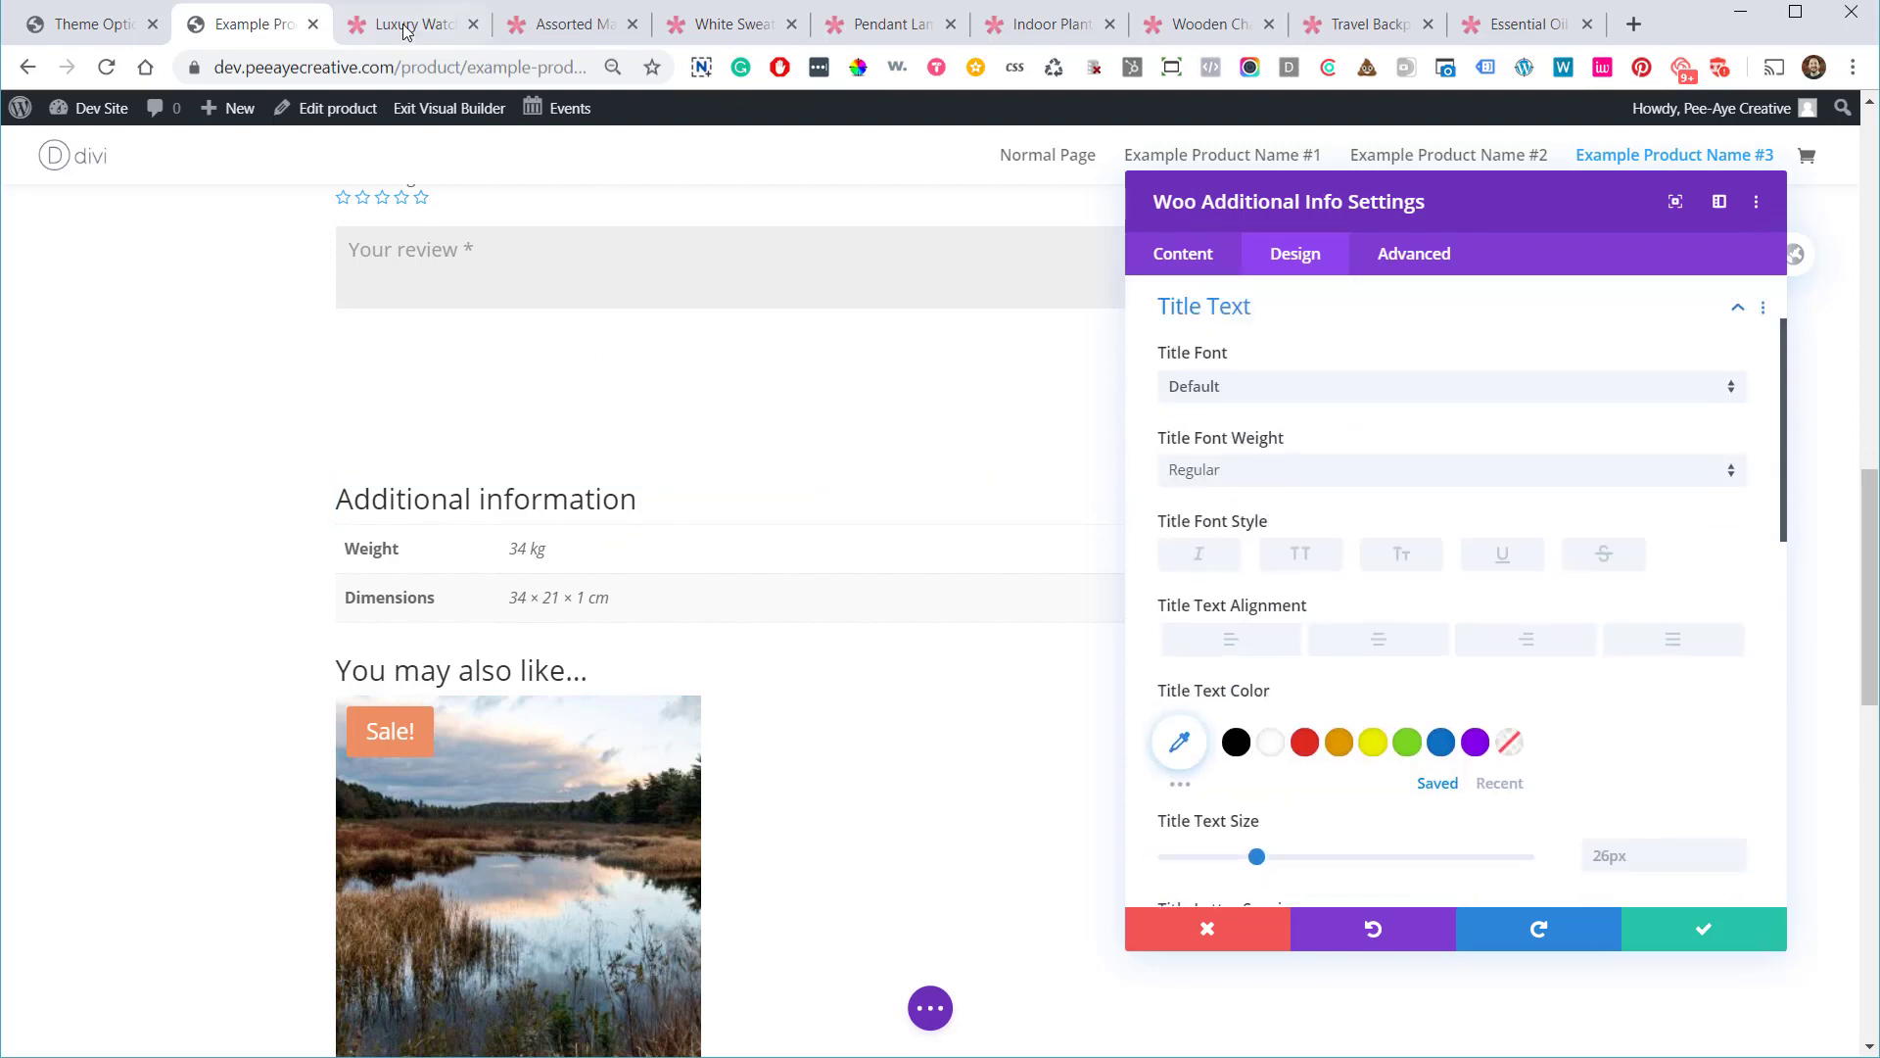
Return to the Luxury Watch example page and look over its gallery, description, review section and footer
click(460, 31)
scroll(886, 474, down, 15)
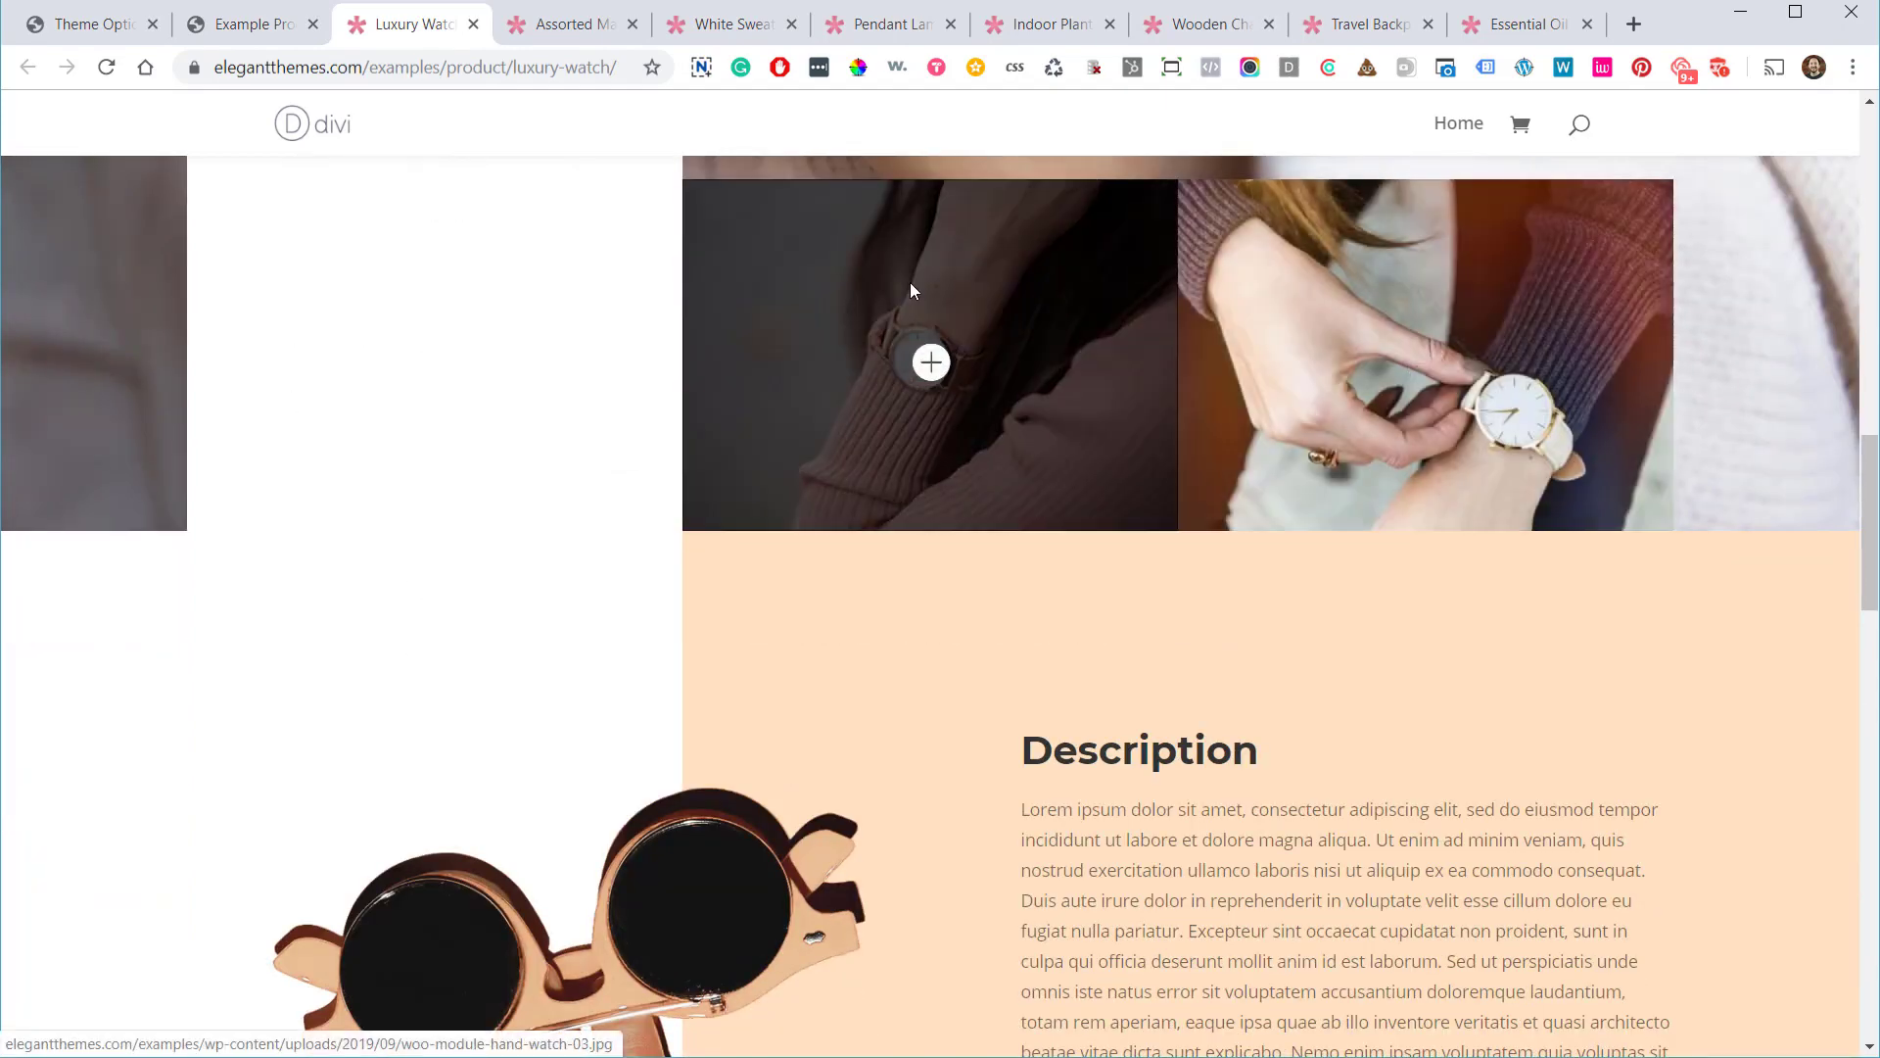
scroll(1103, 385, up, 3)
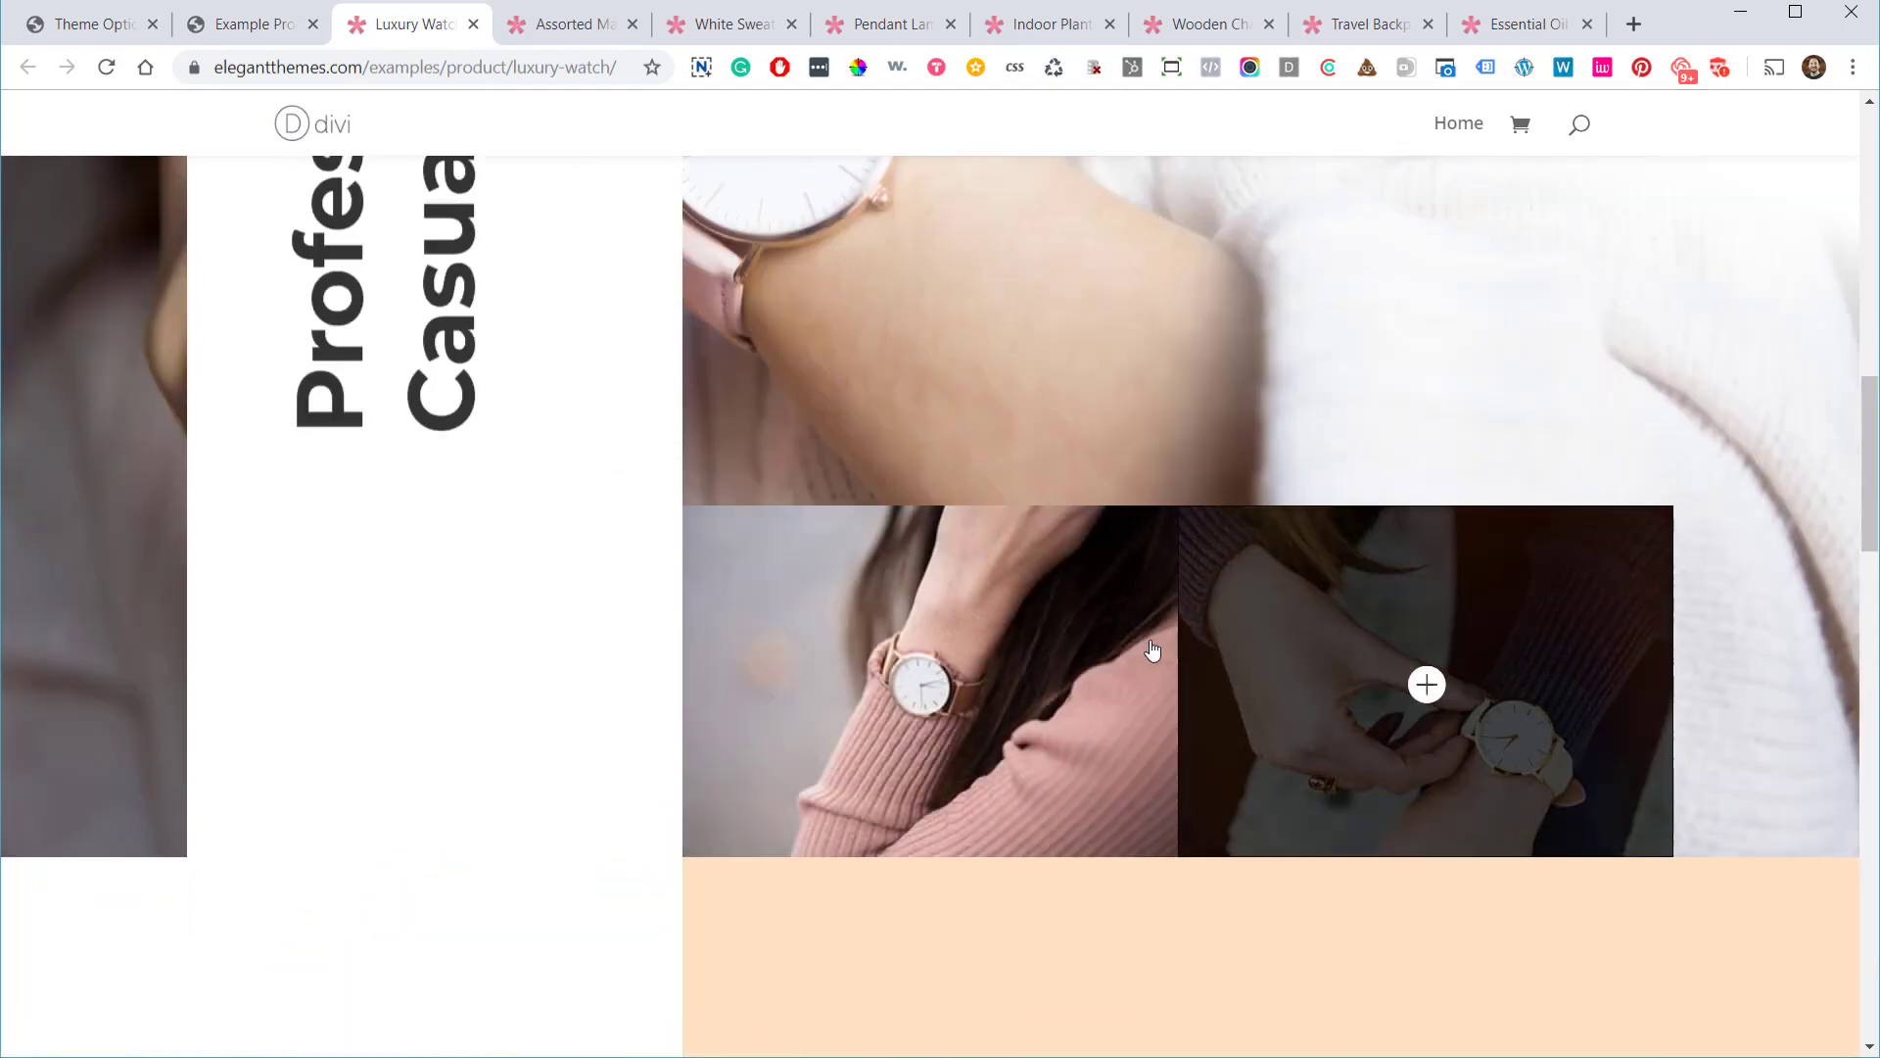
scroll(1126, 642, down, 8)
scroll(589, 472, down, 12)
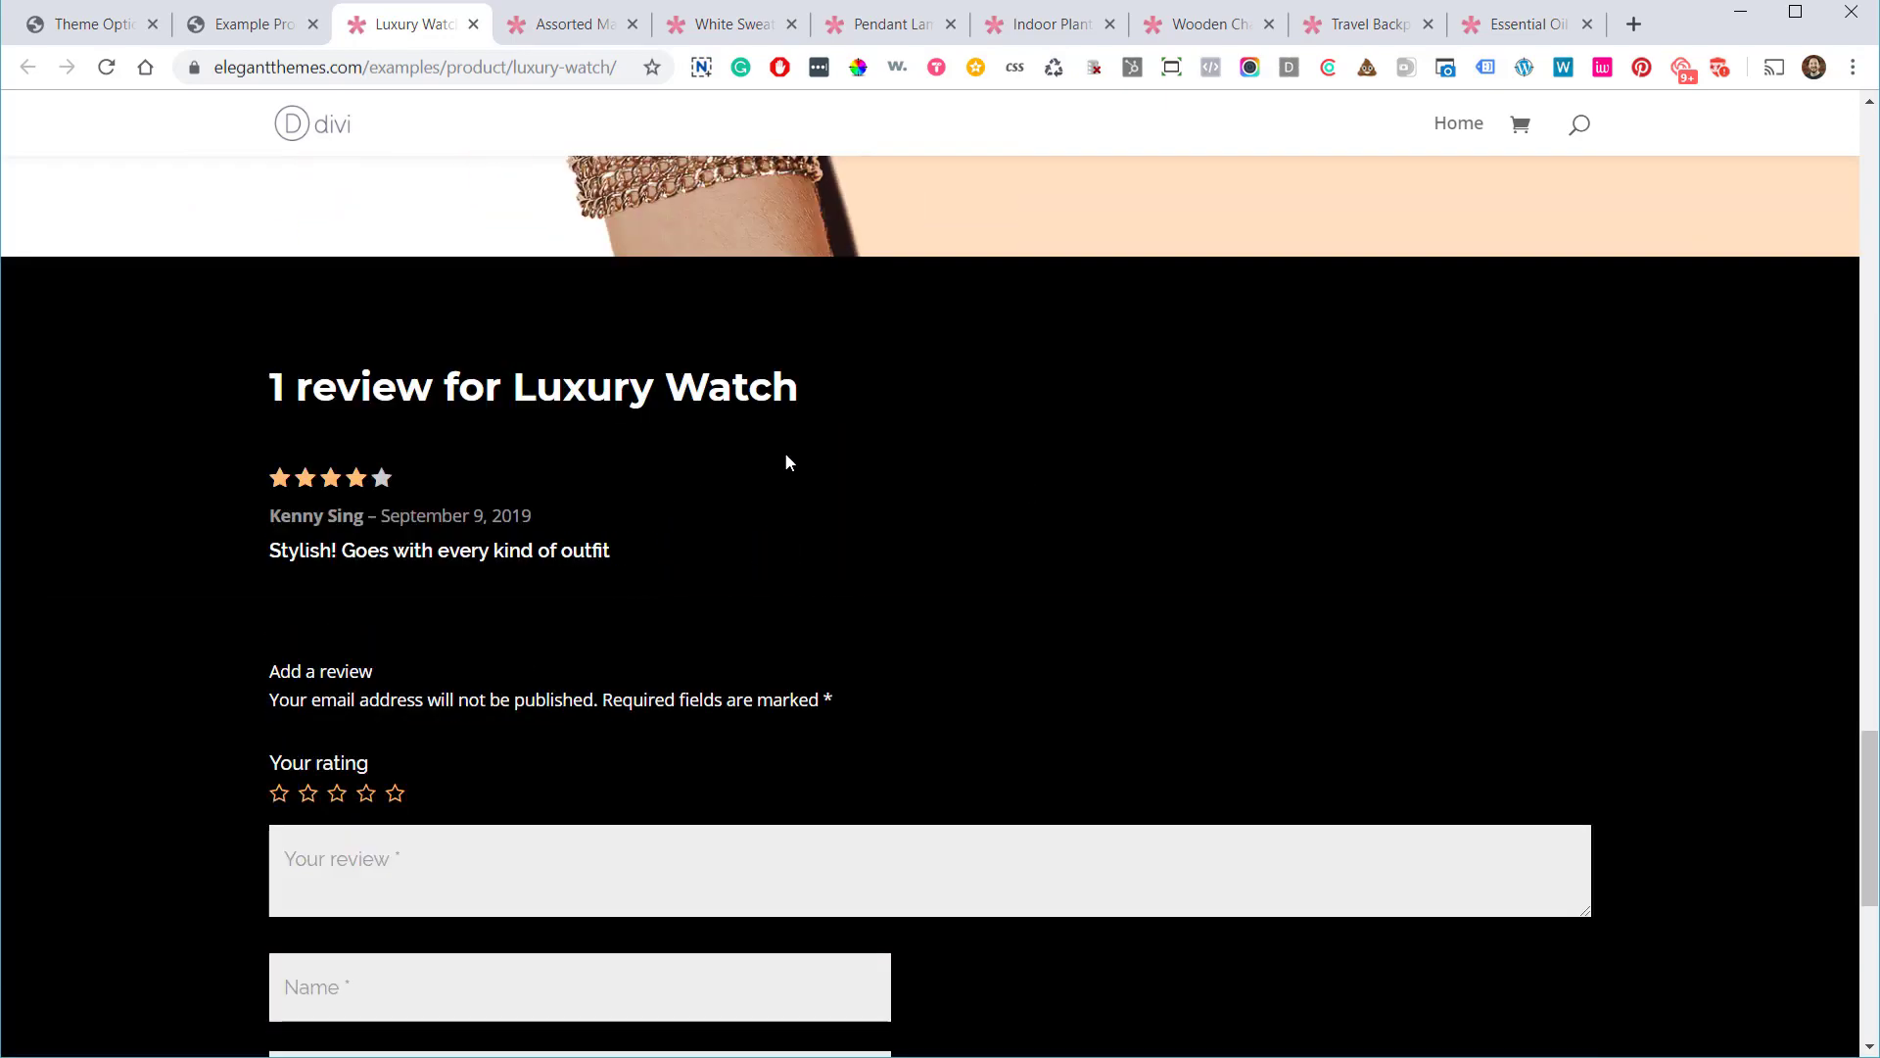
scroll(600, 486, down, 7)
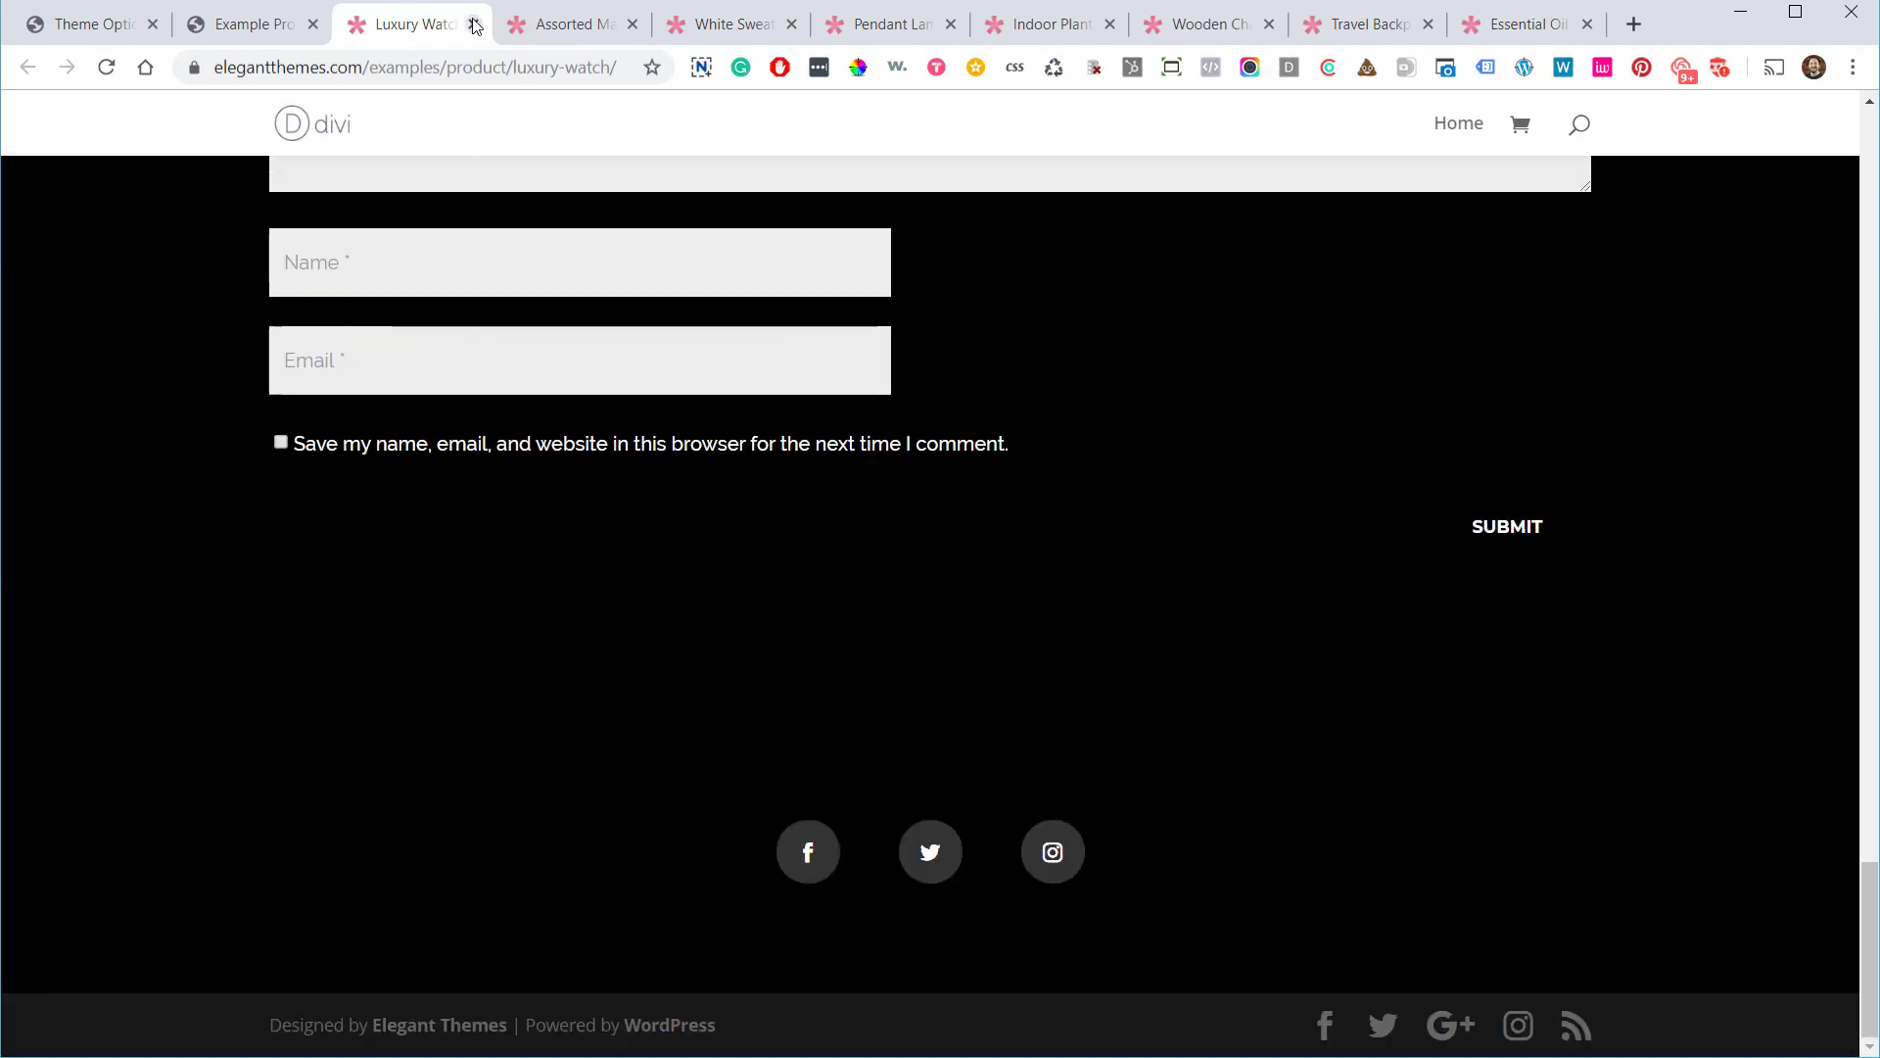
Close the Luxury Watch page and look over the Assorted Macarons example page from the product header to the footer
click(474, 25)
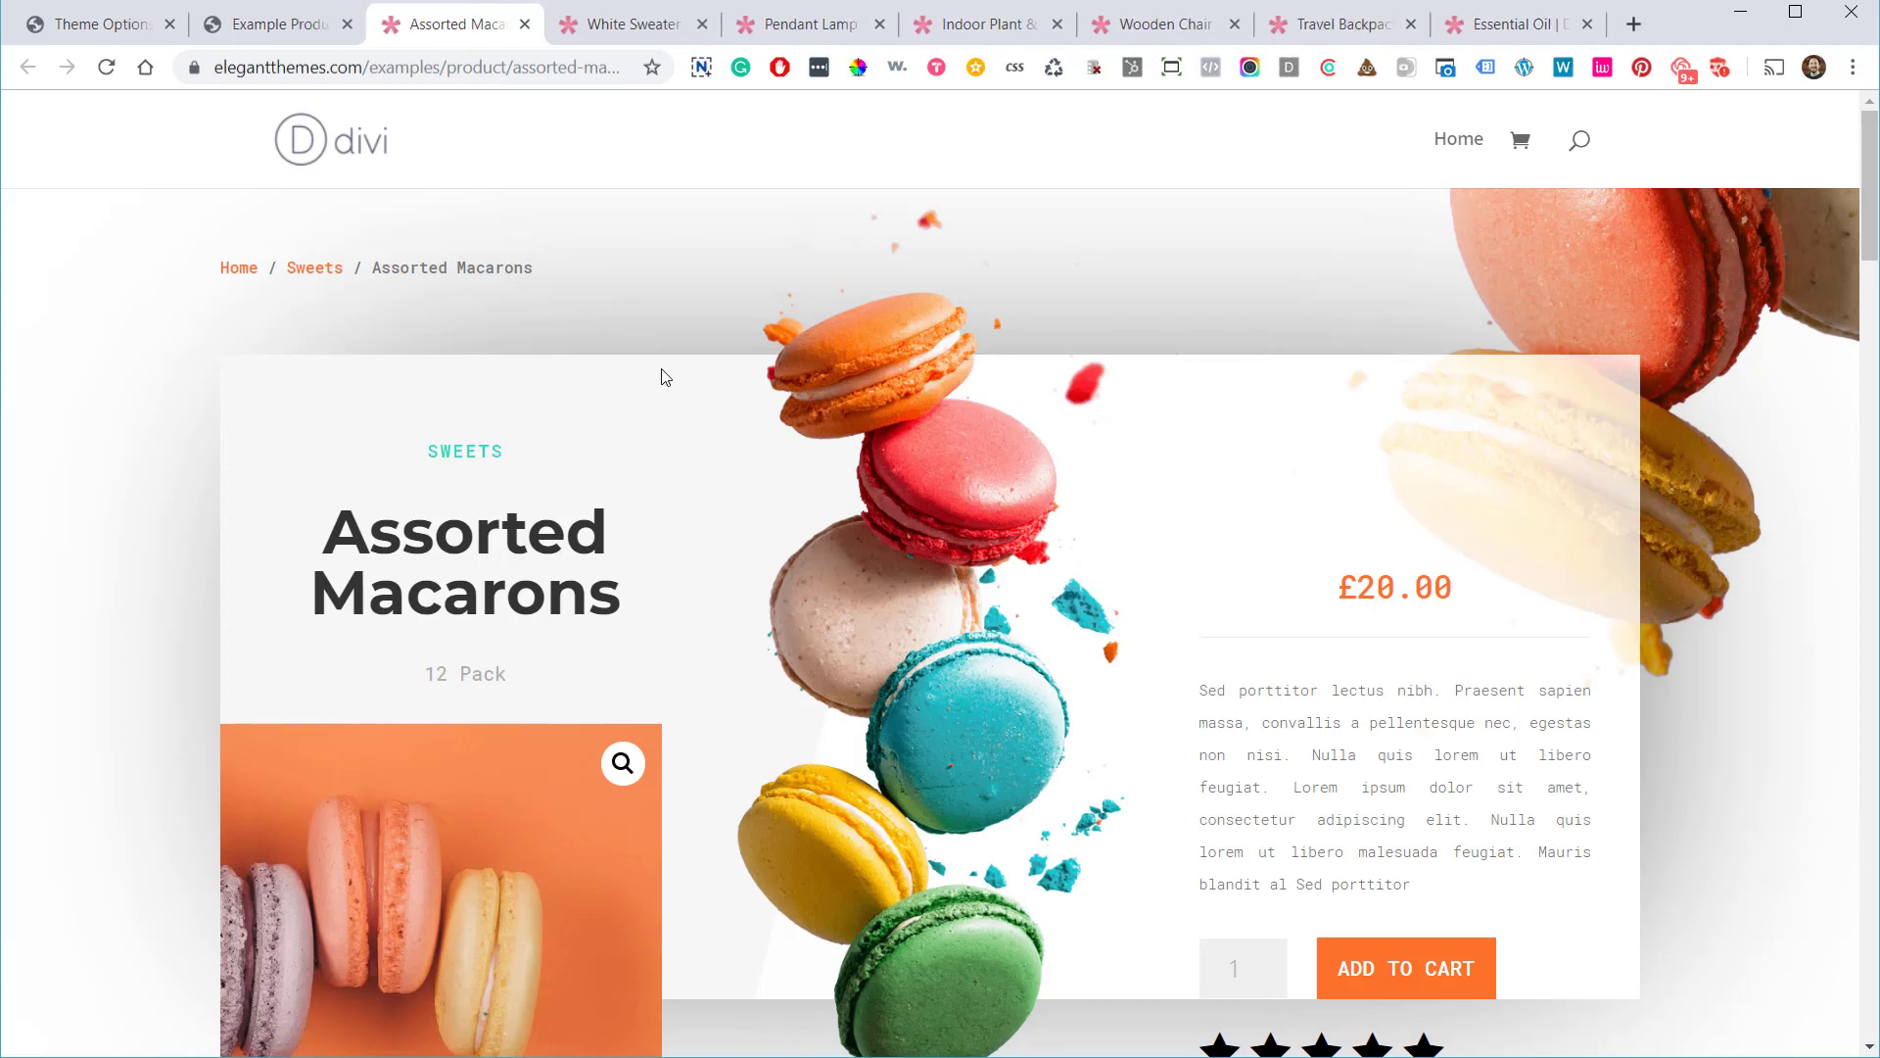
scroll(972, 576, down, 2)
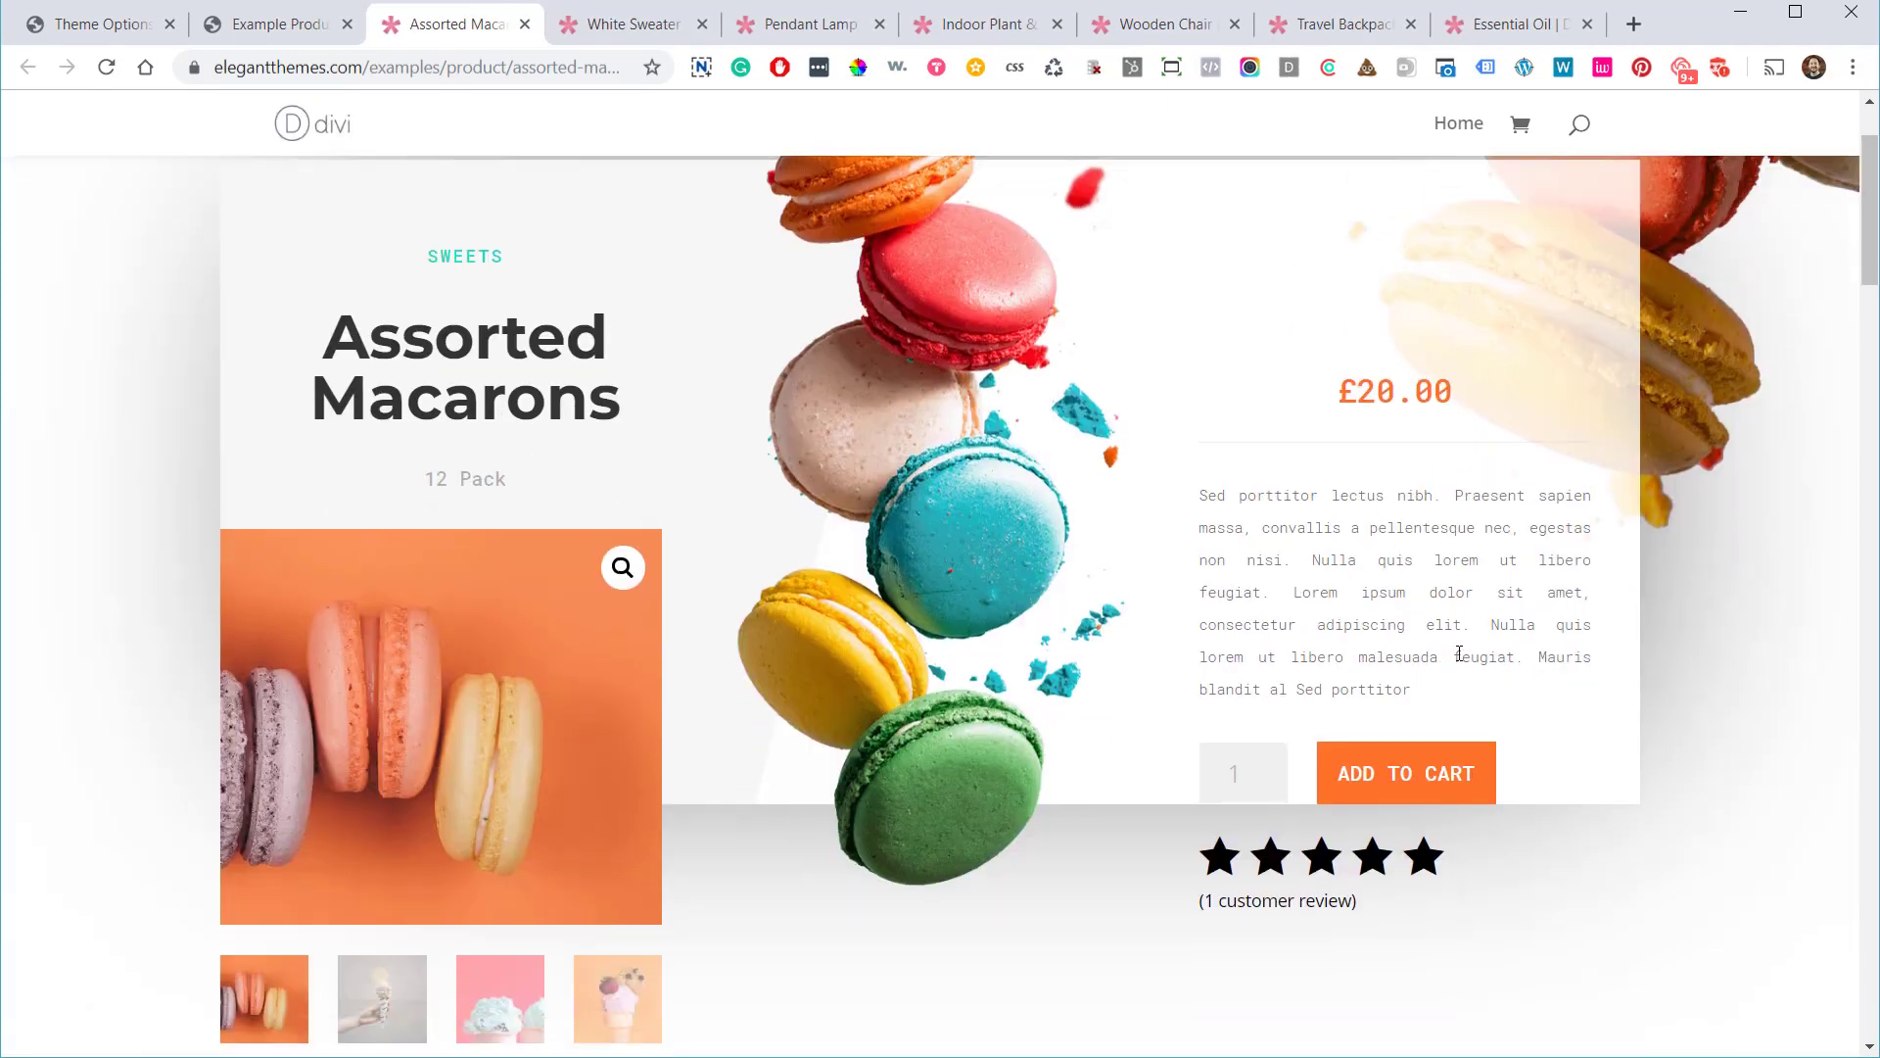
scroll(623, 461, down, 7)
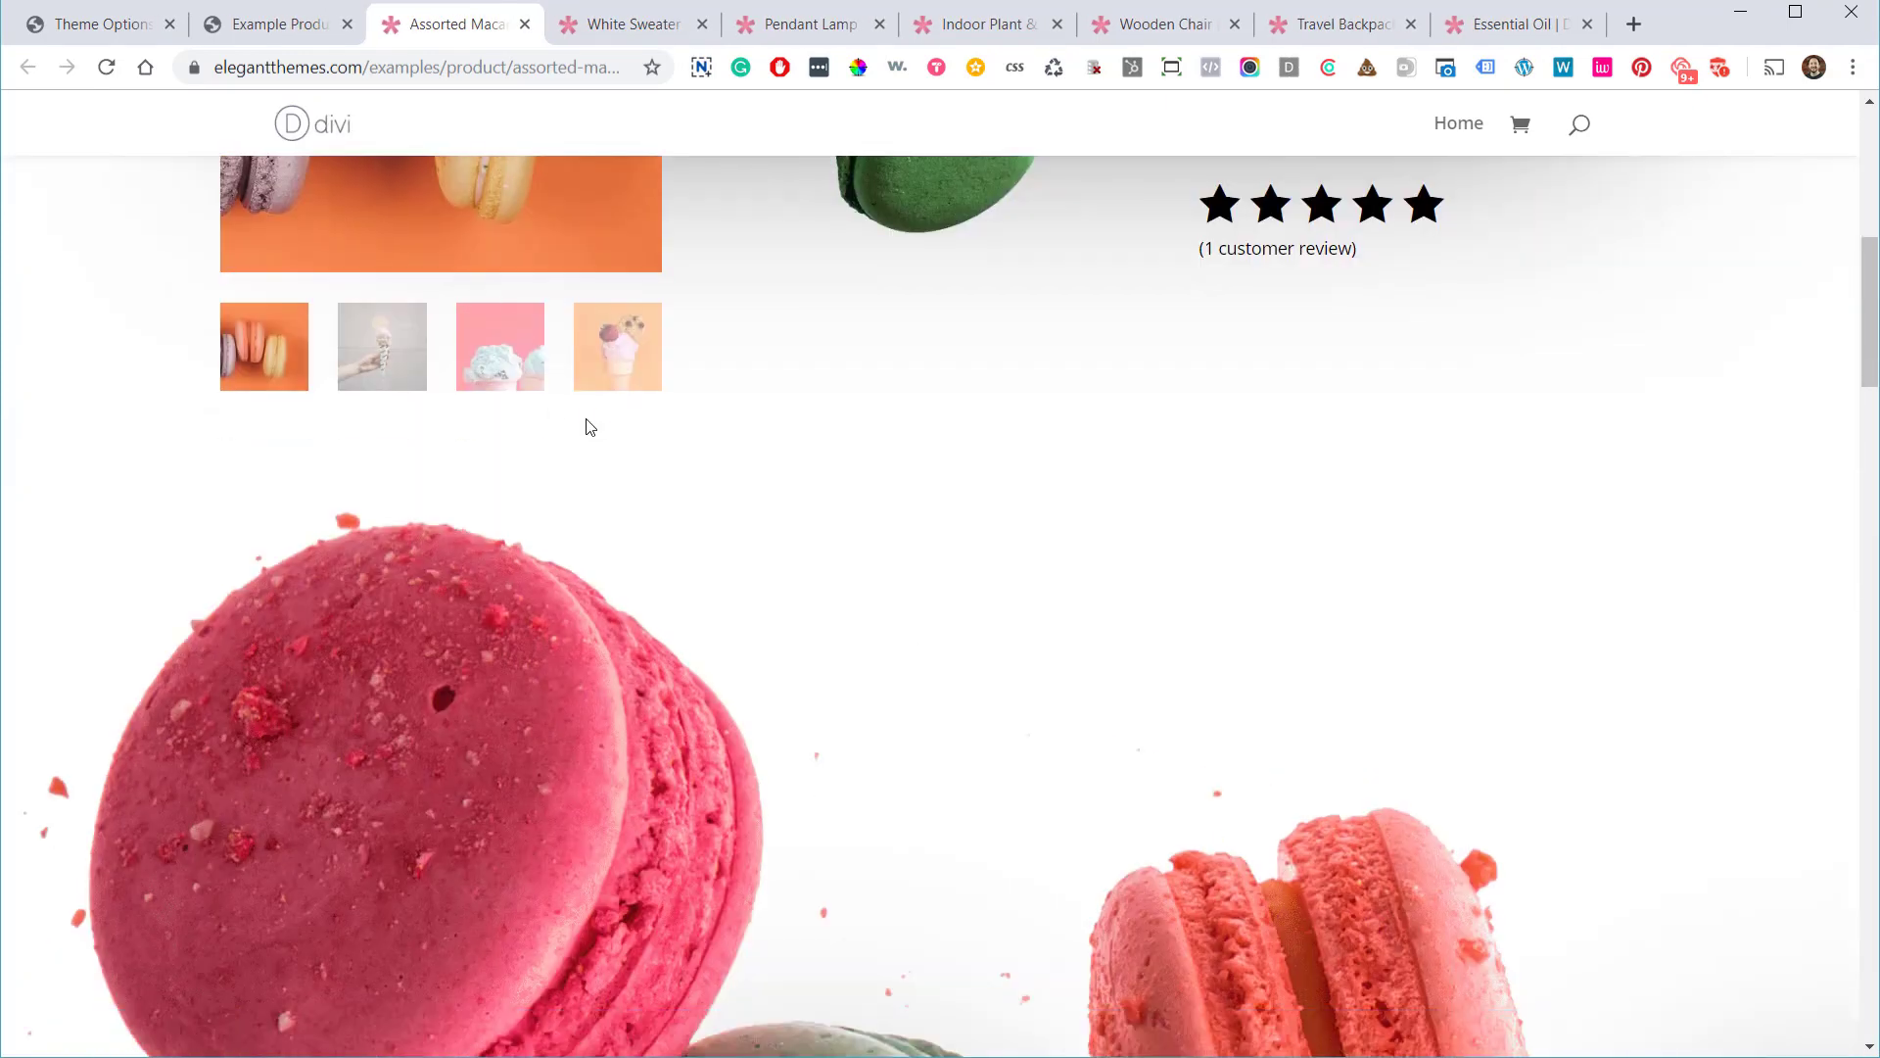
scroll(591, 431, down, 17)
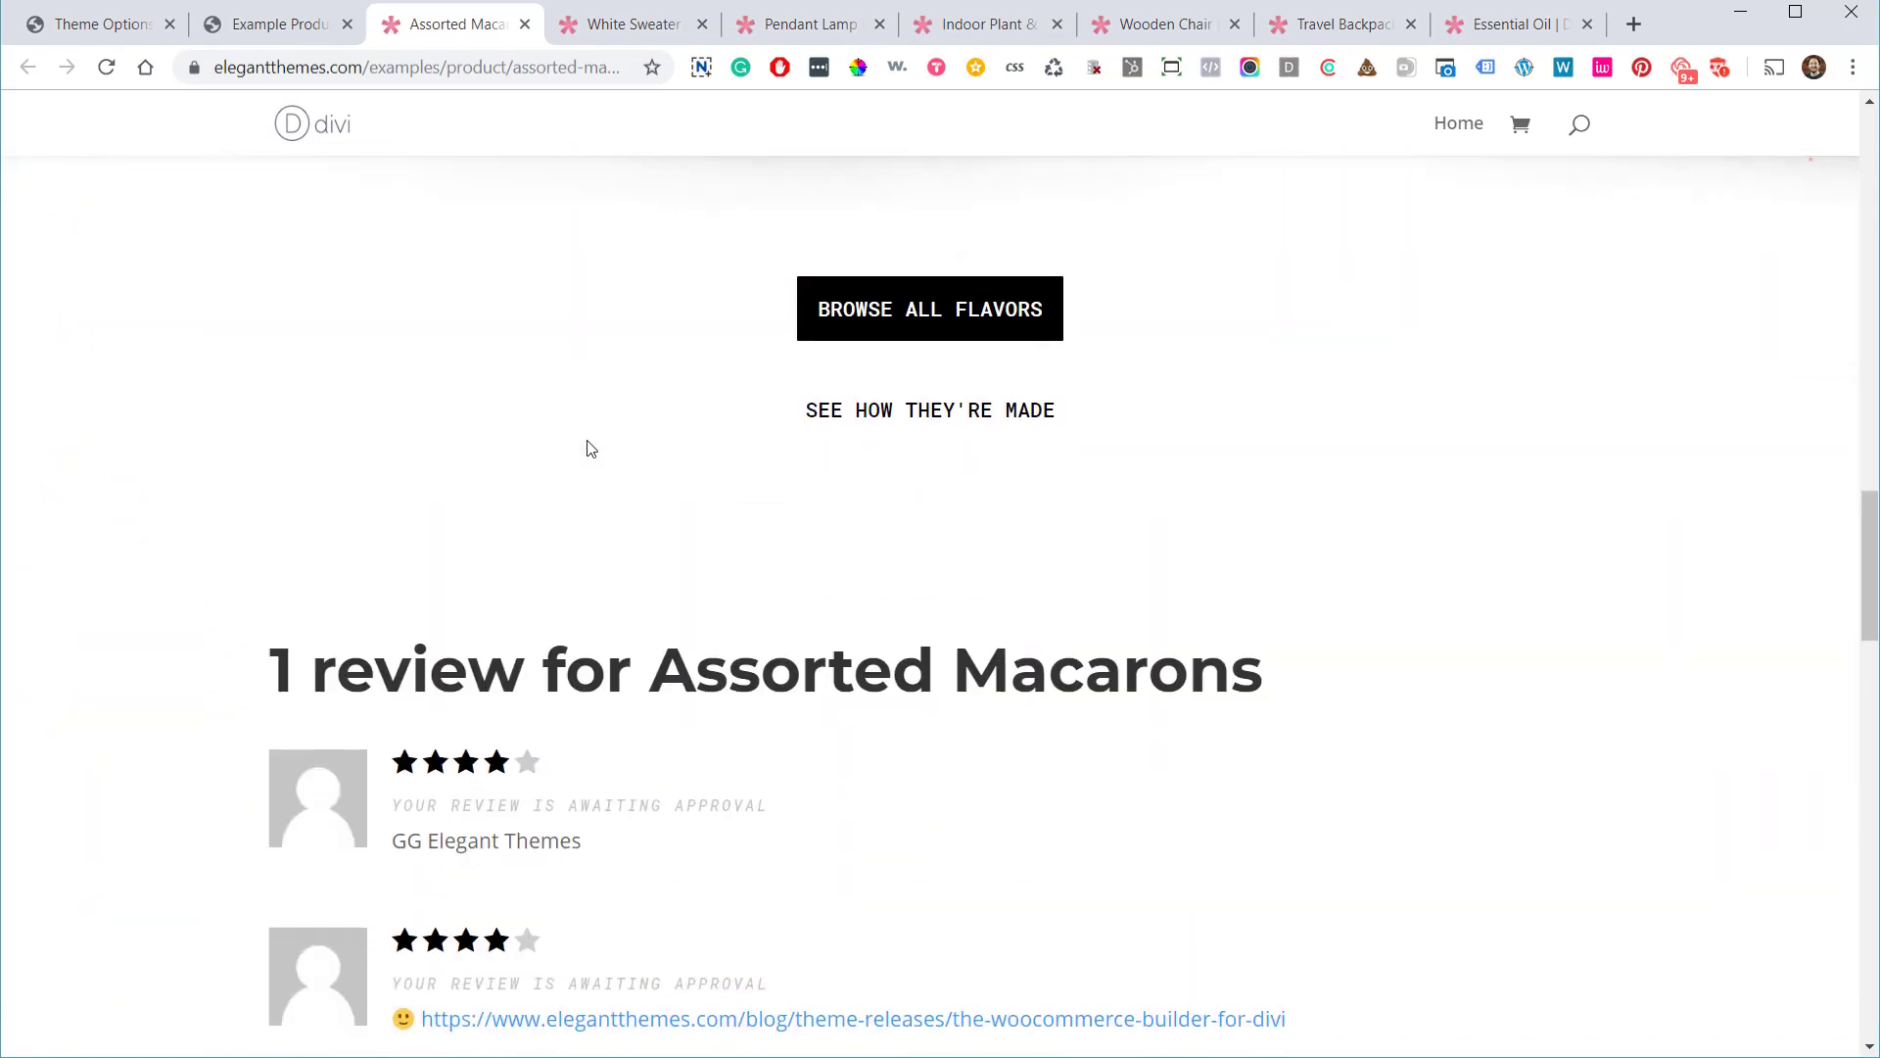
scroll(563, 451, down, 18)
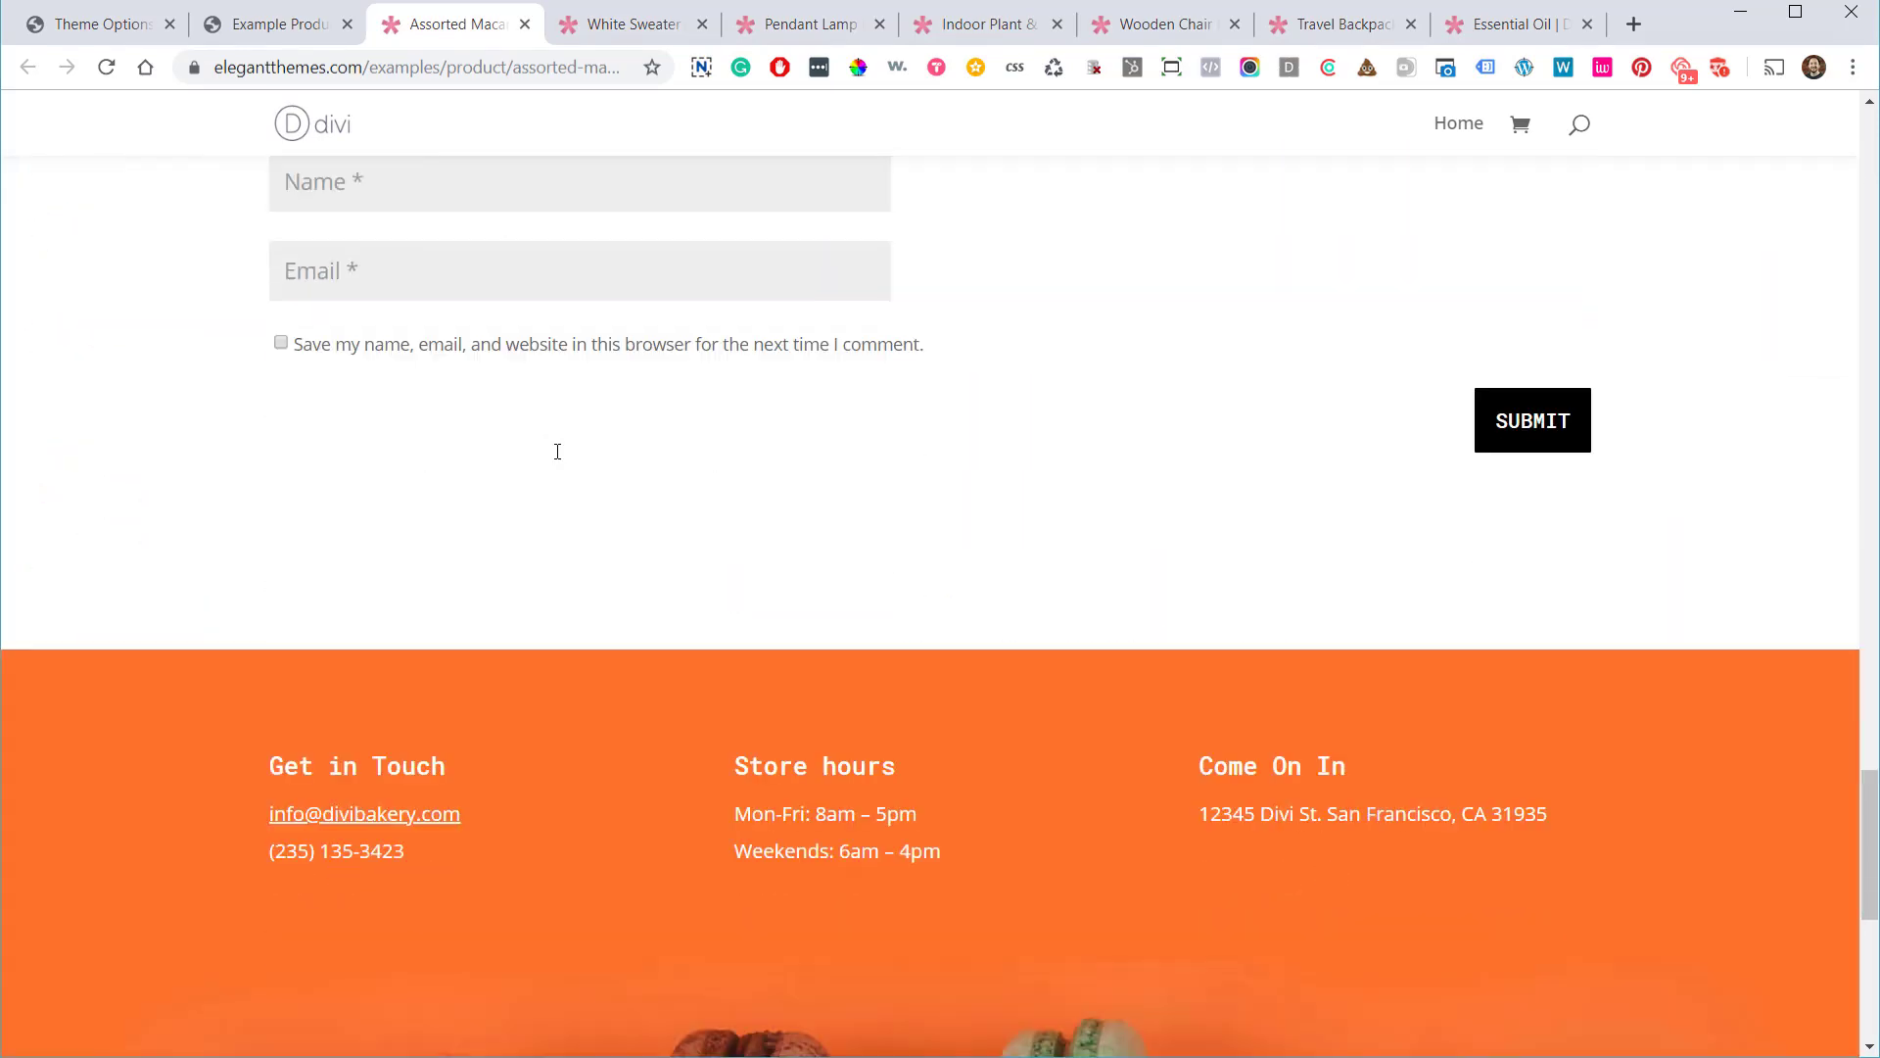
Close the Assorted Macarons page and examine the White Sweater example page's header, price area and size choices
click(523, 24)
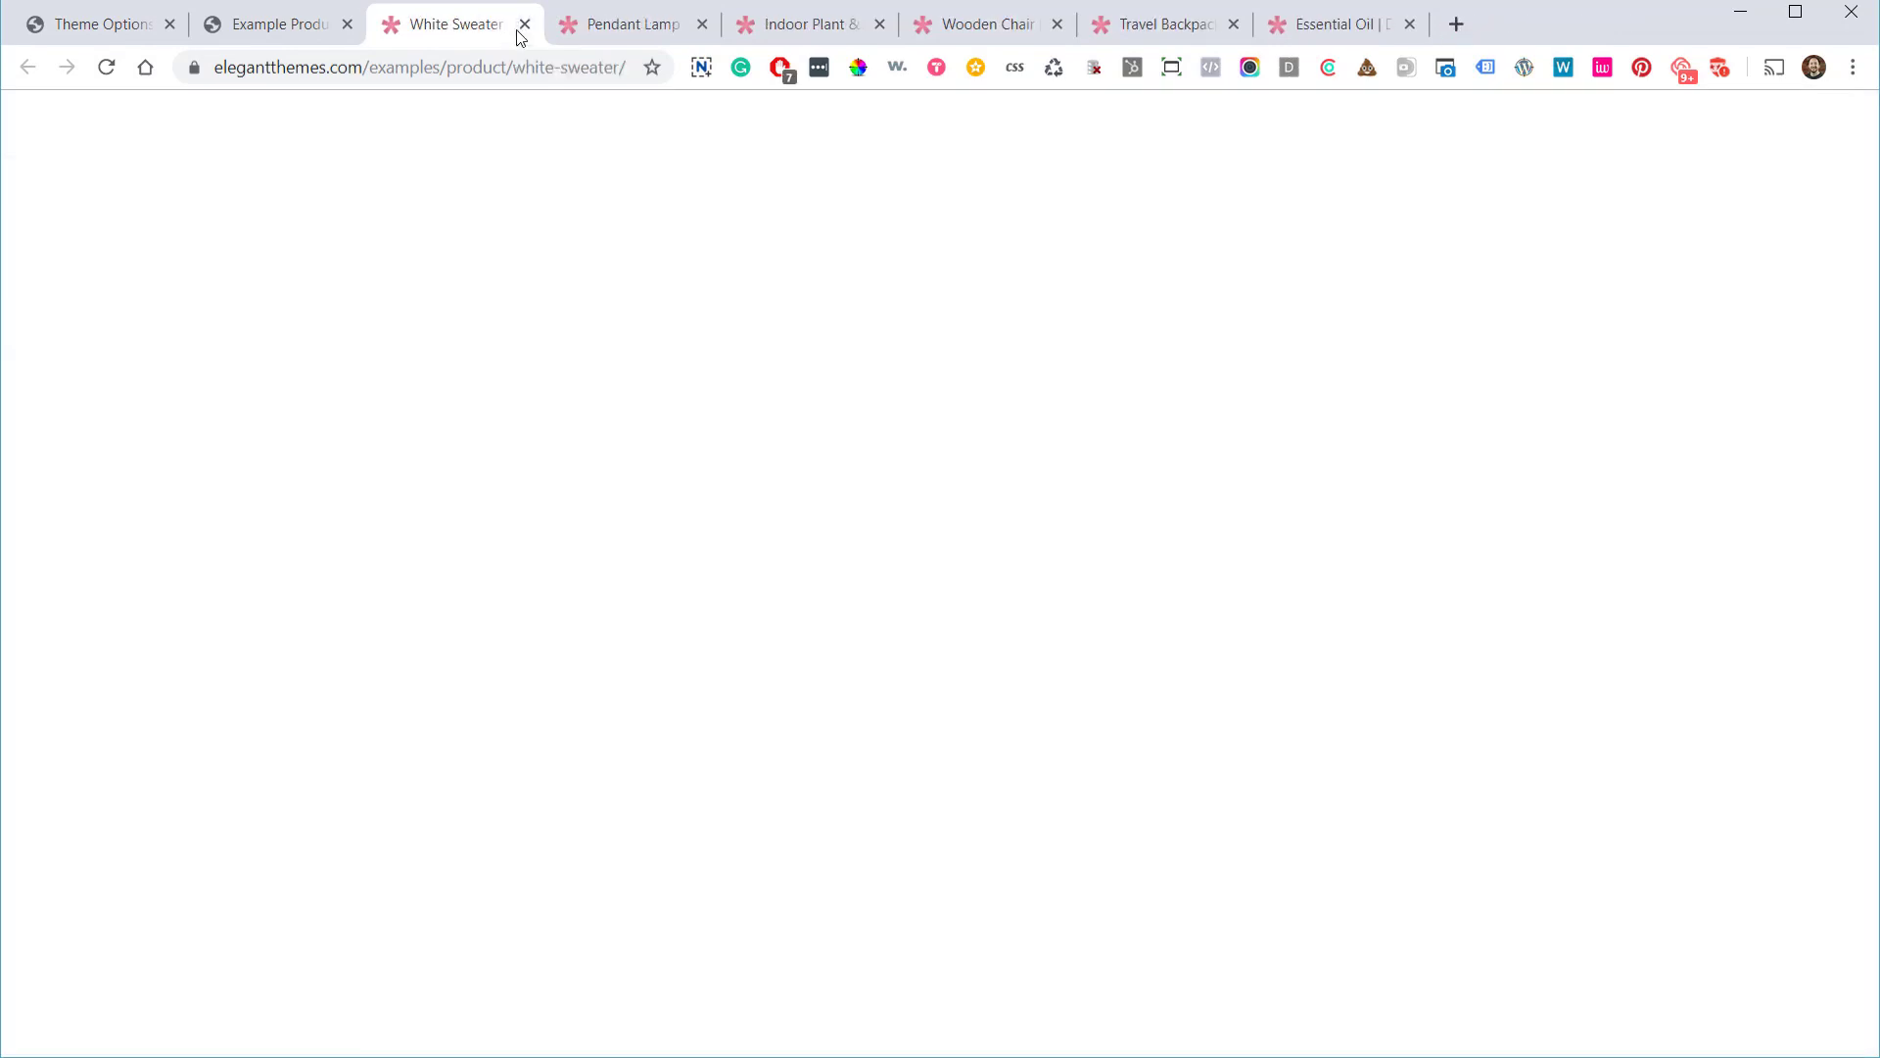
scroll(540, 404, down, 5)
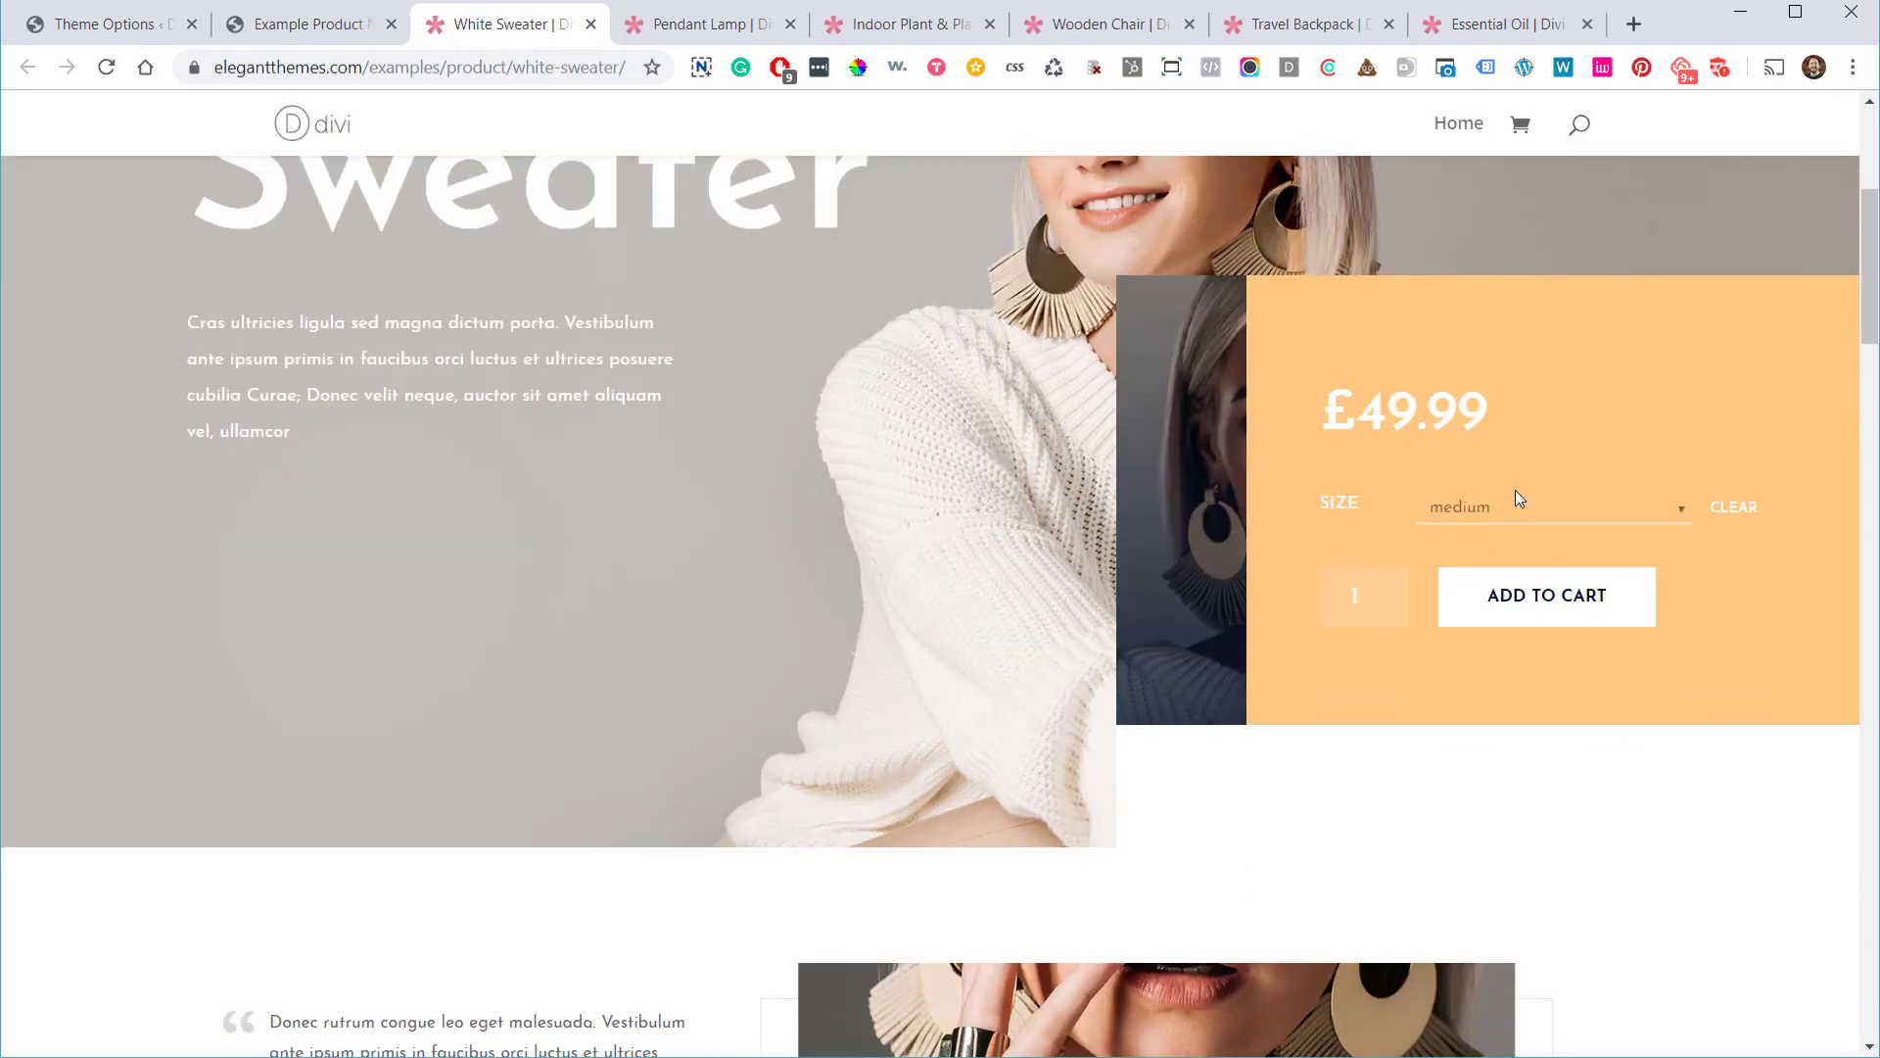
click(1502, 503)
click(1525, 466)
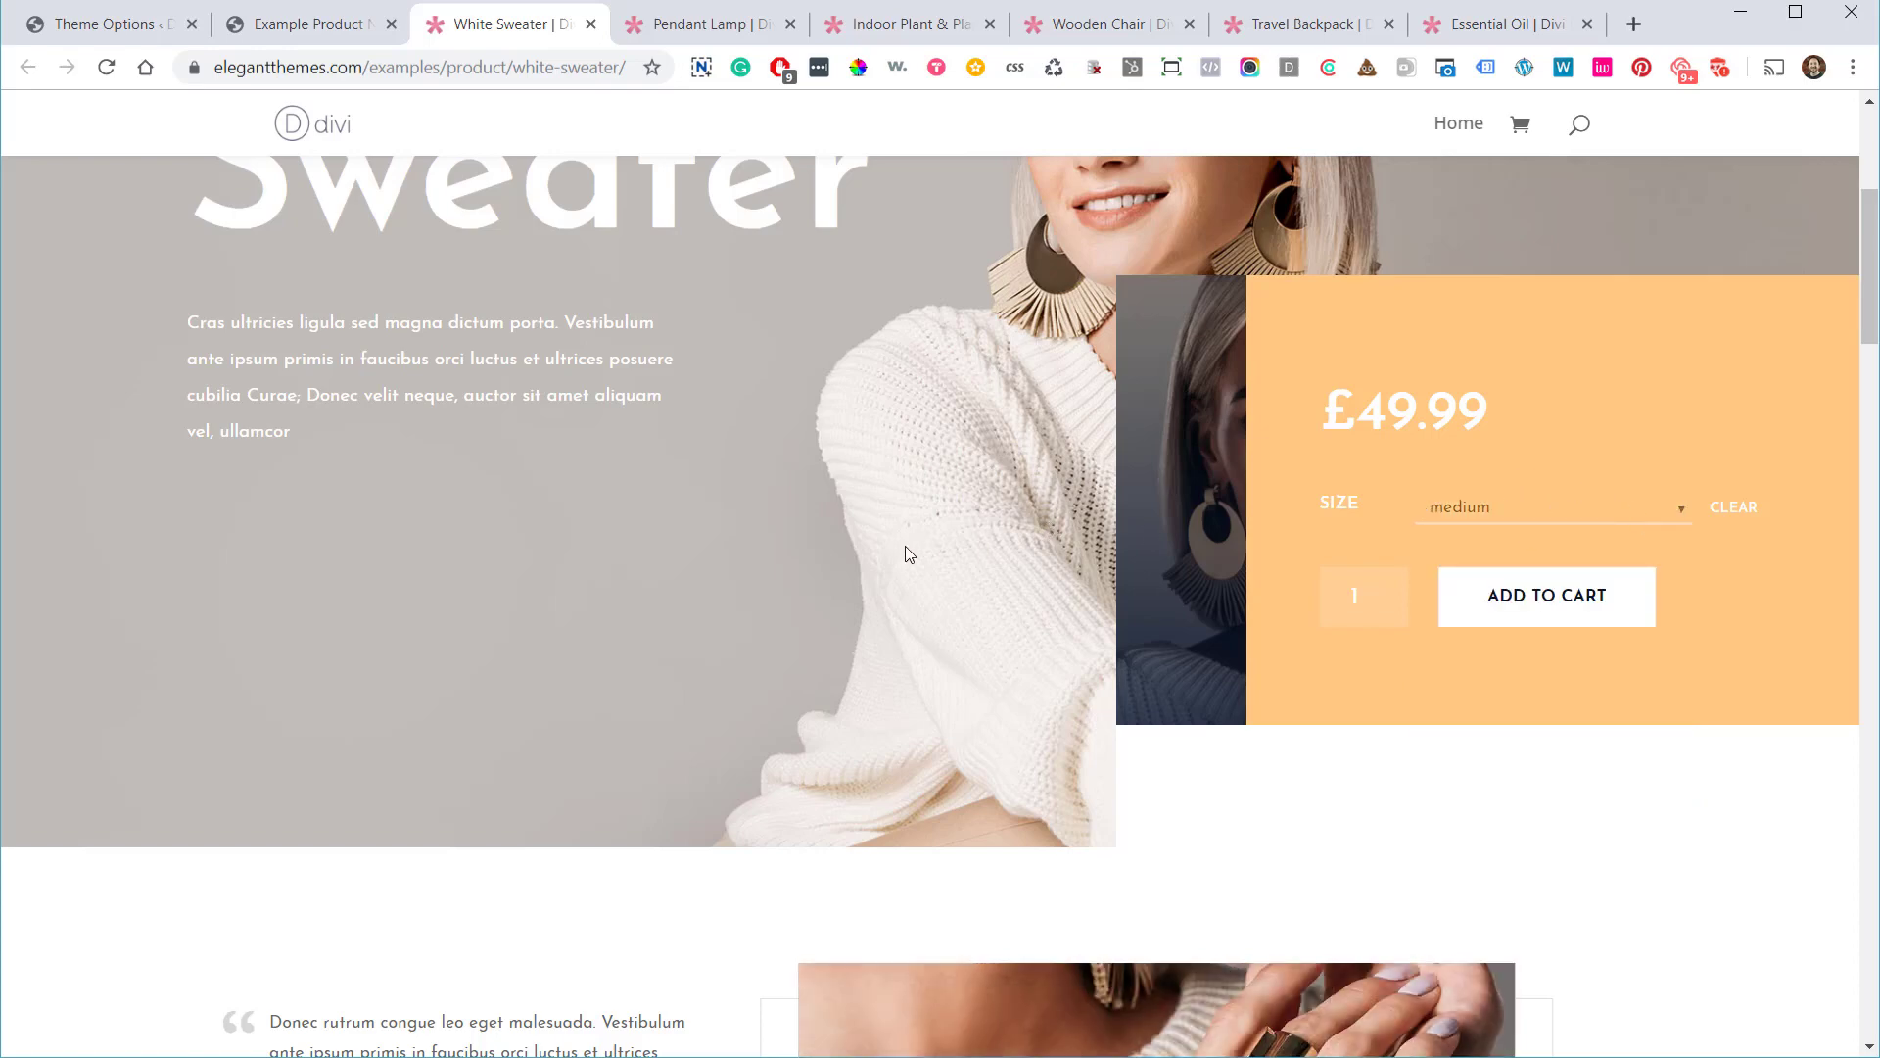
scroll(904, 545, up, 5)
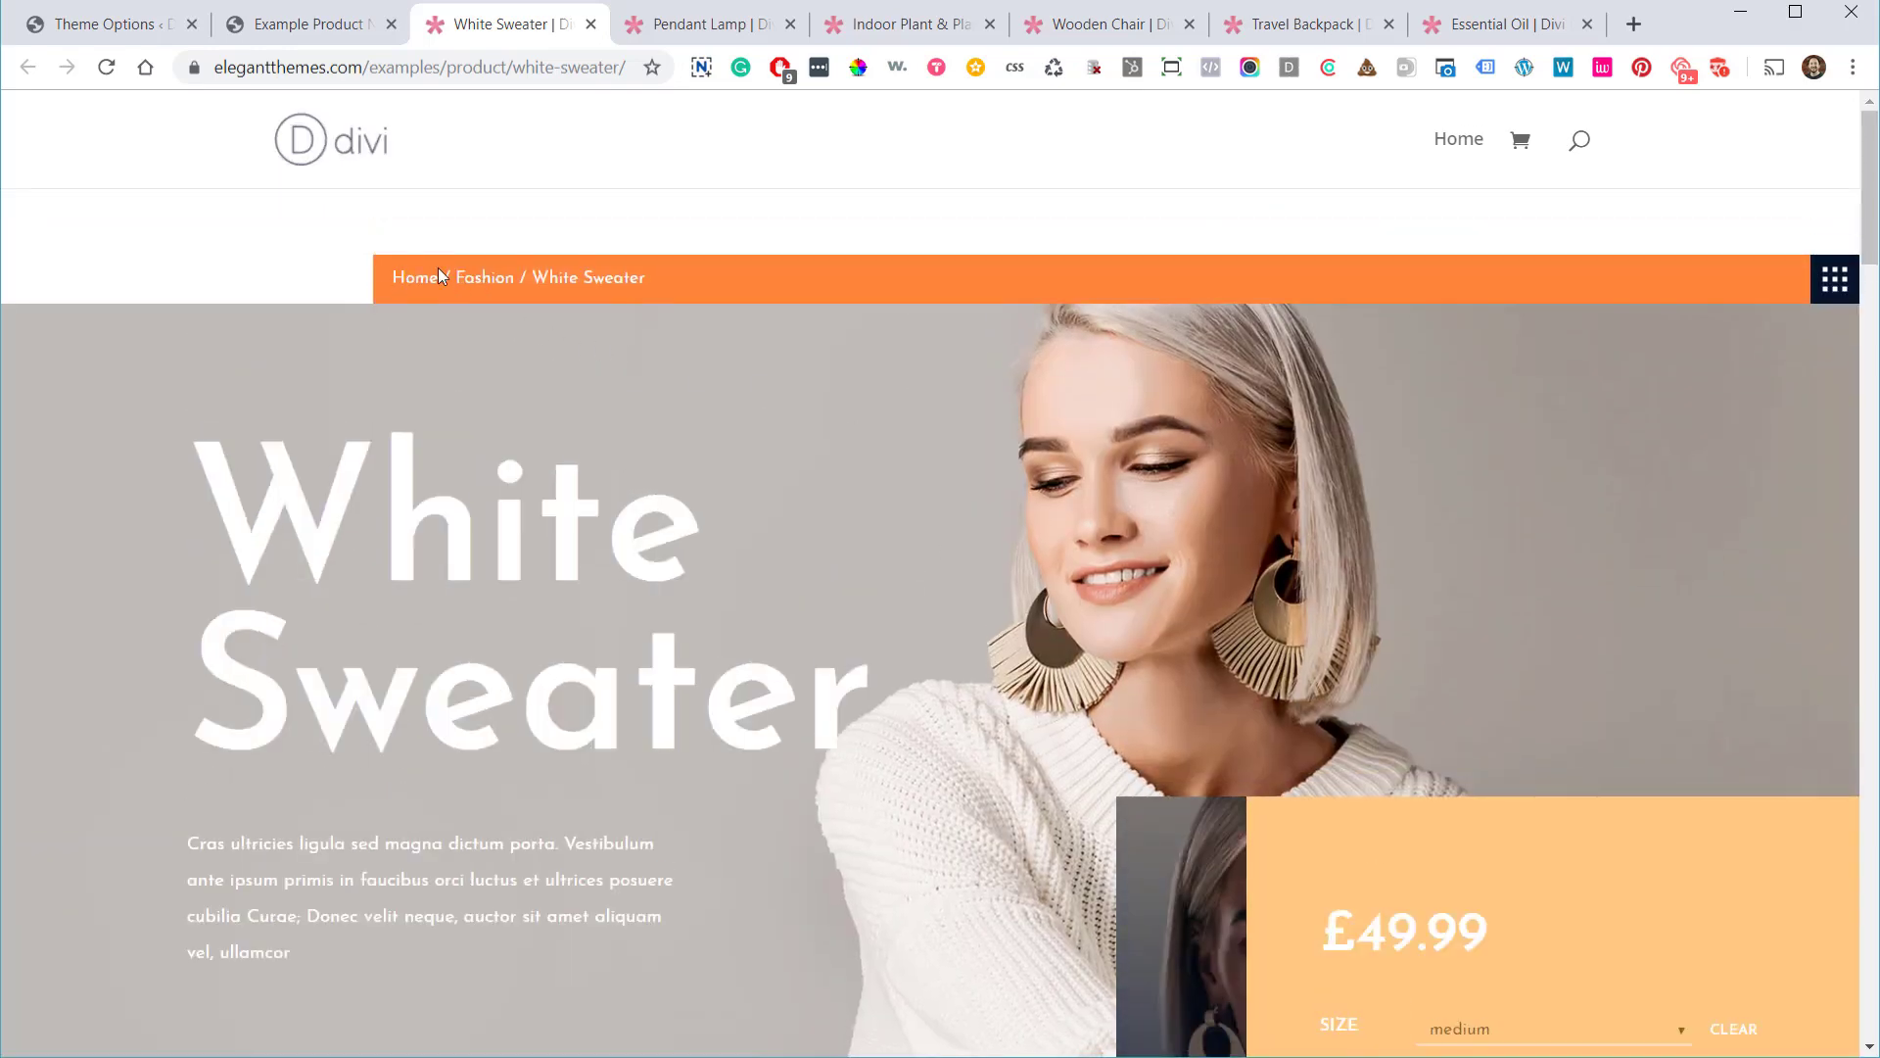
Open the shop from the White Sweater page's grid icon, and look over the Pendant Lamp example page down to its footer
click(1814, 287)
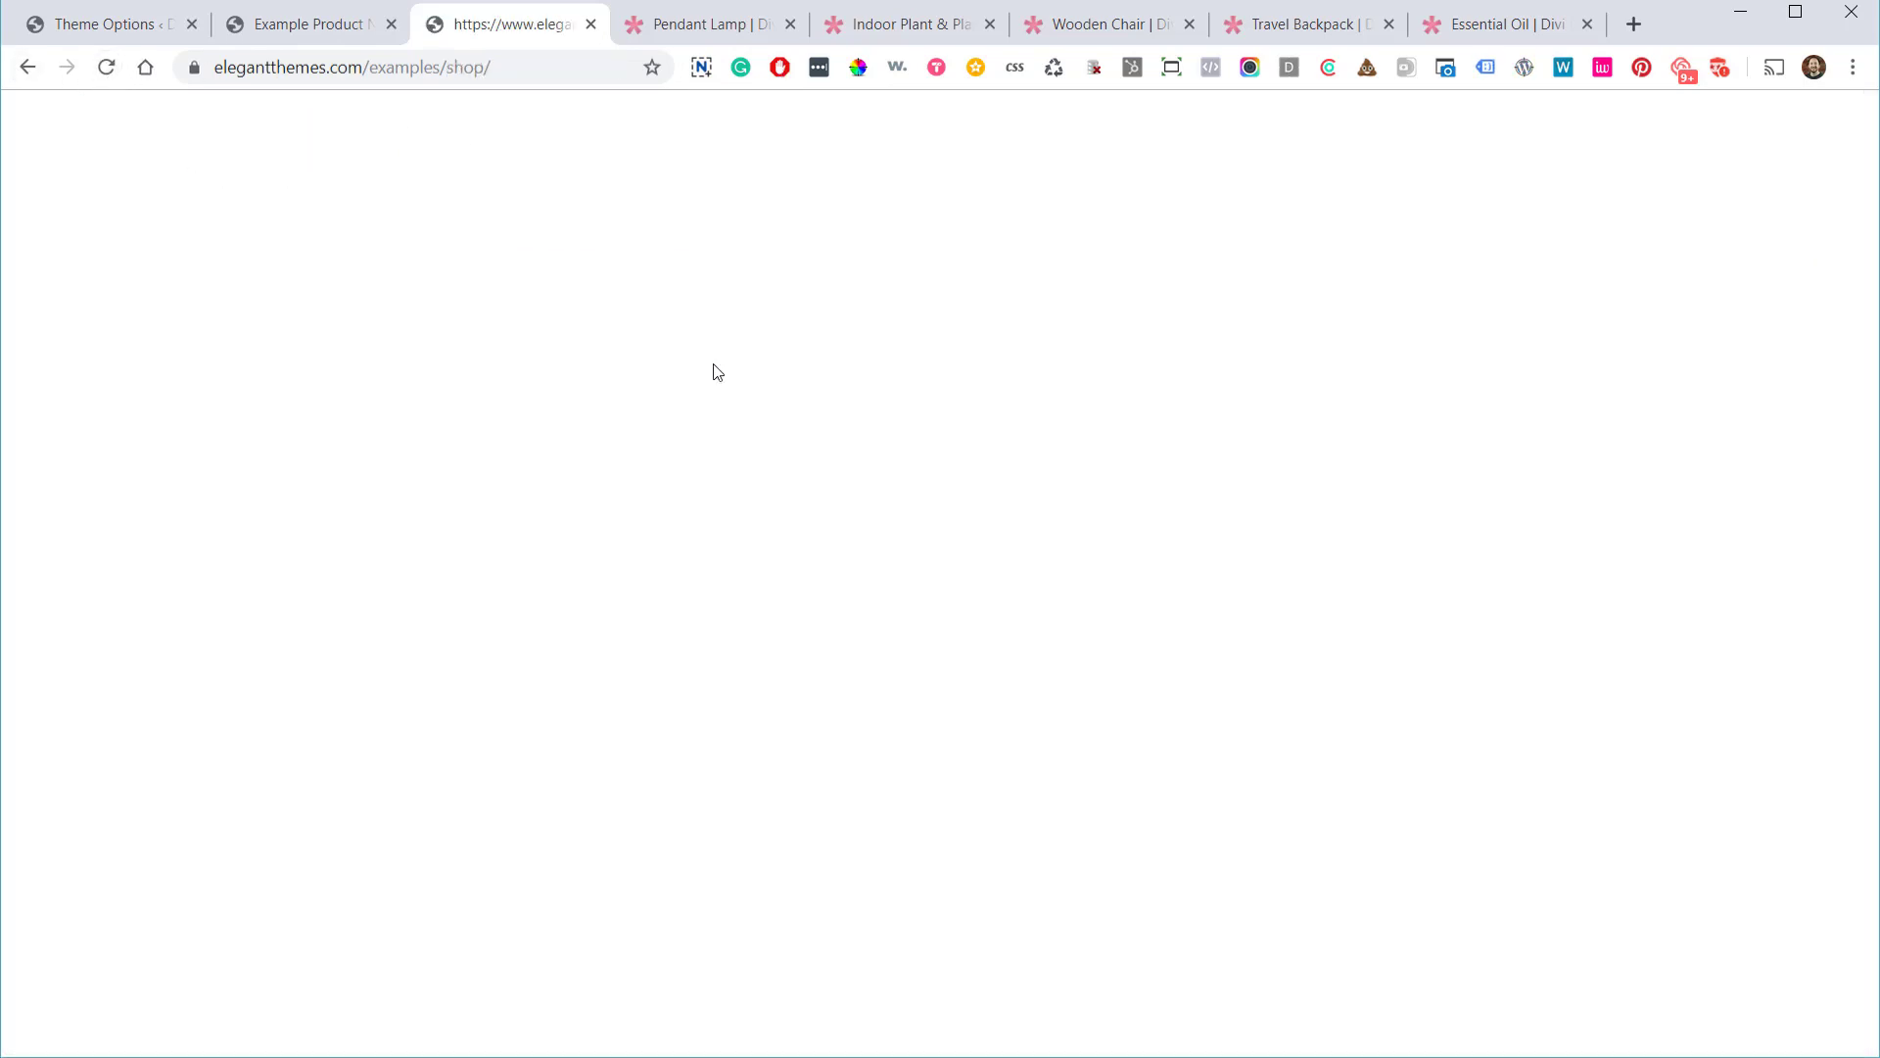
click(692, 27)
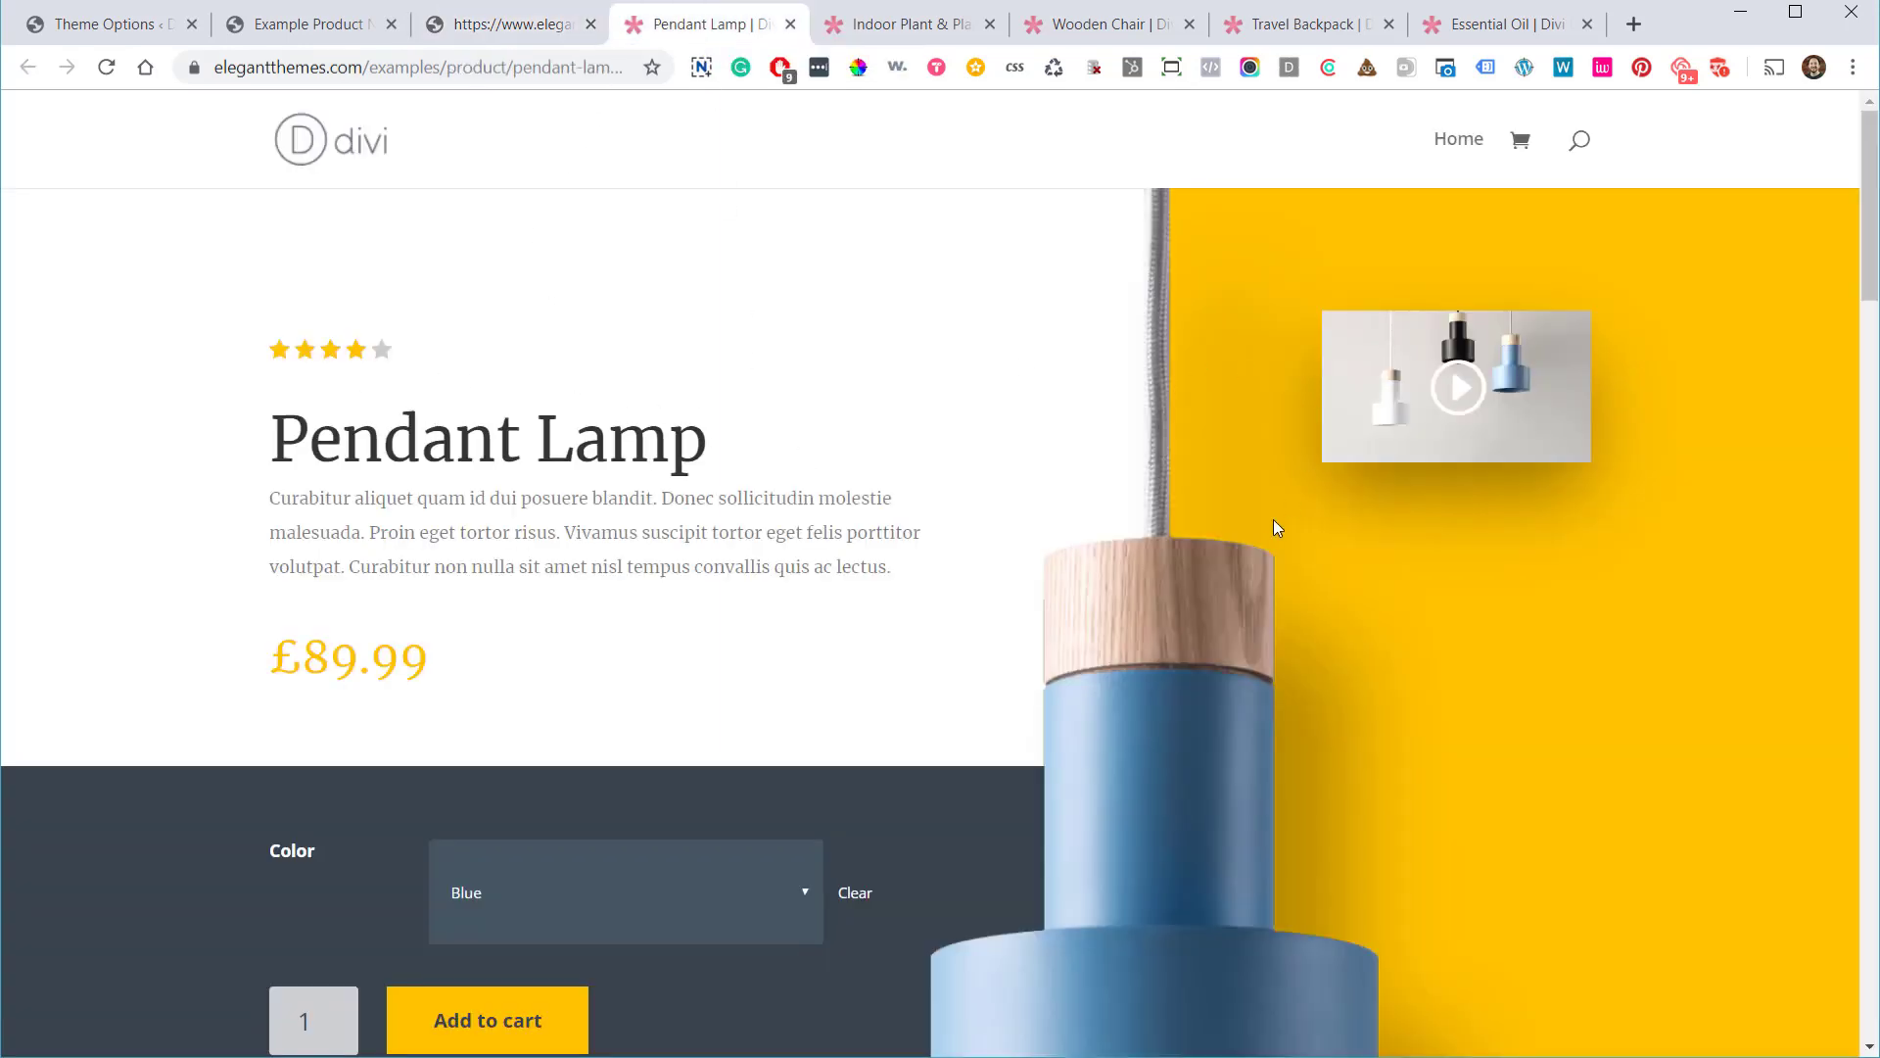
scroll(1275, 527, down, 9)
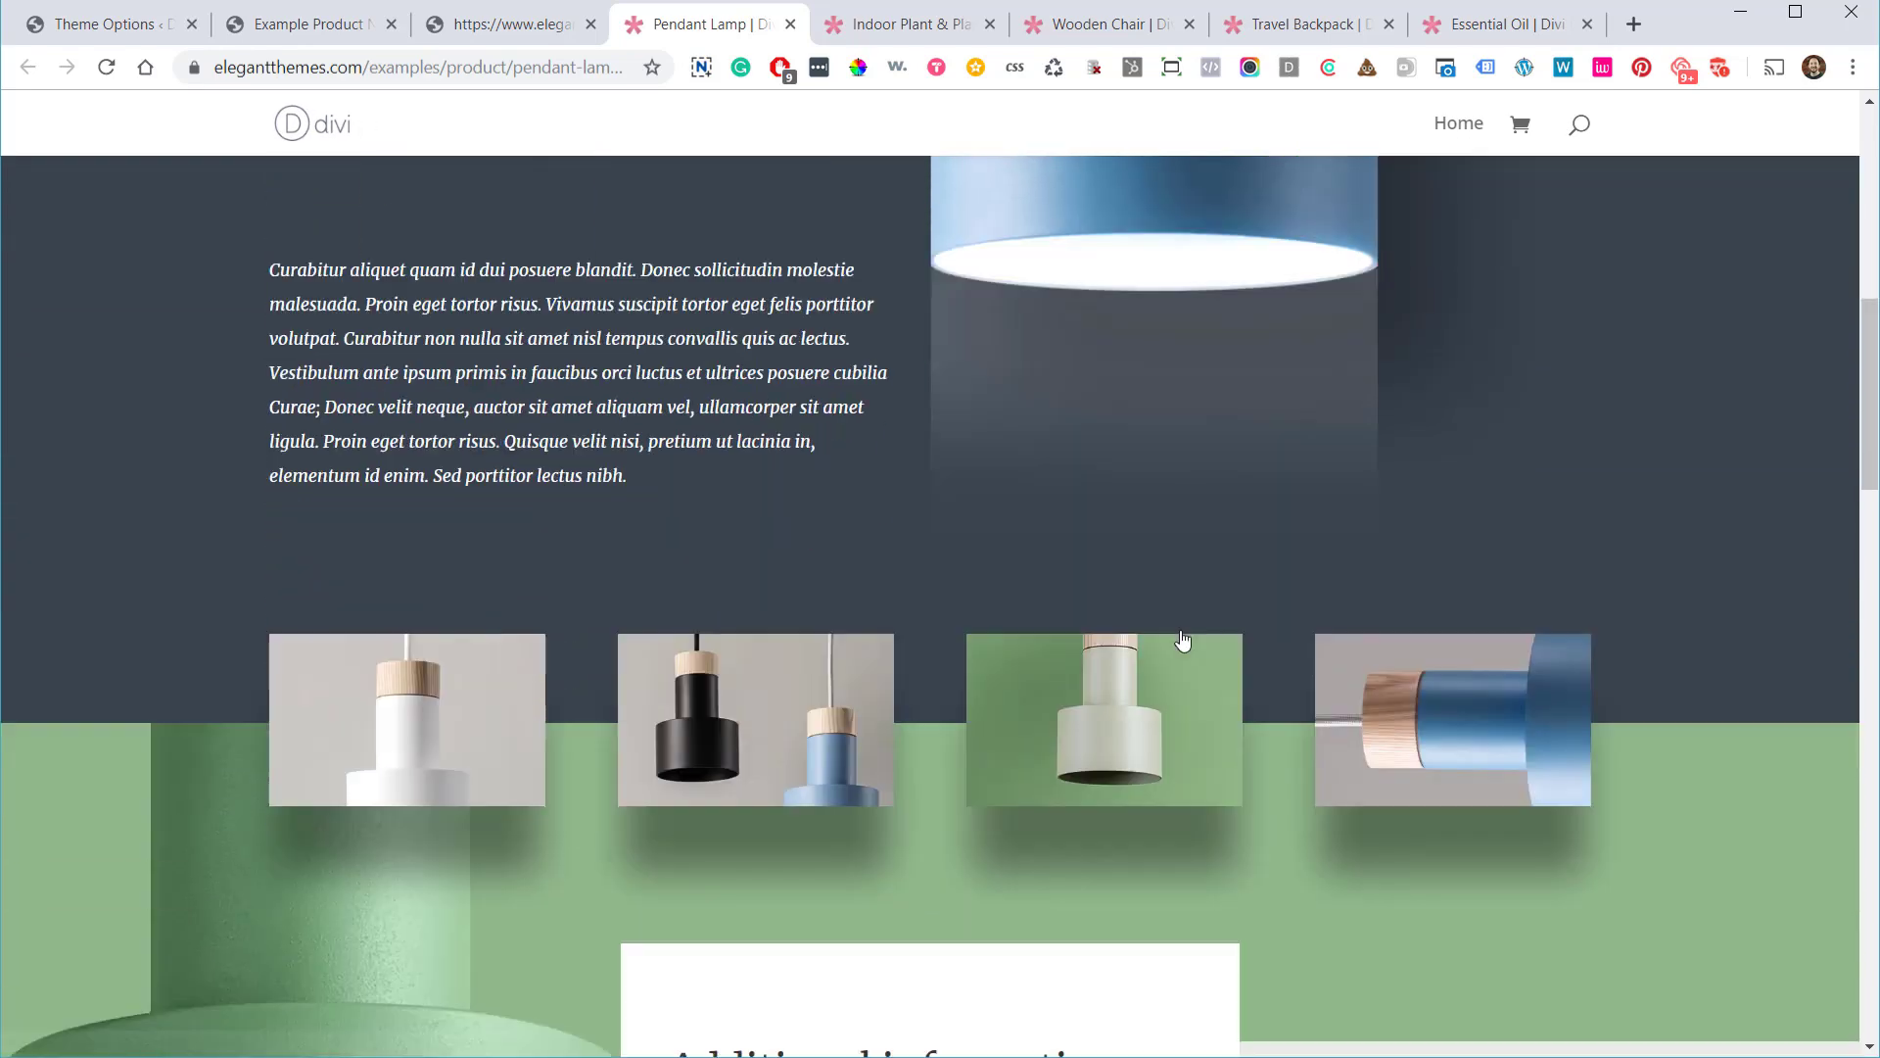
scroll(1184, 638, down, 5)
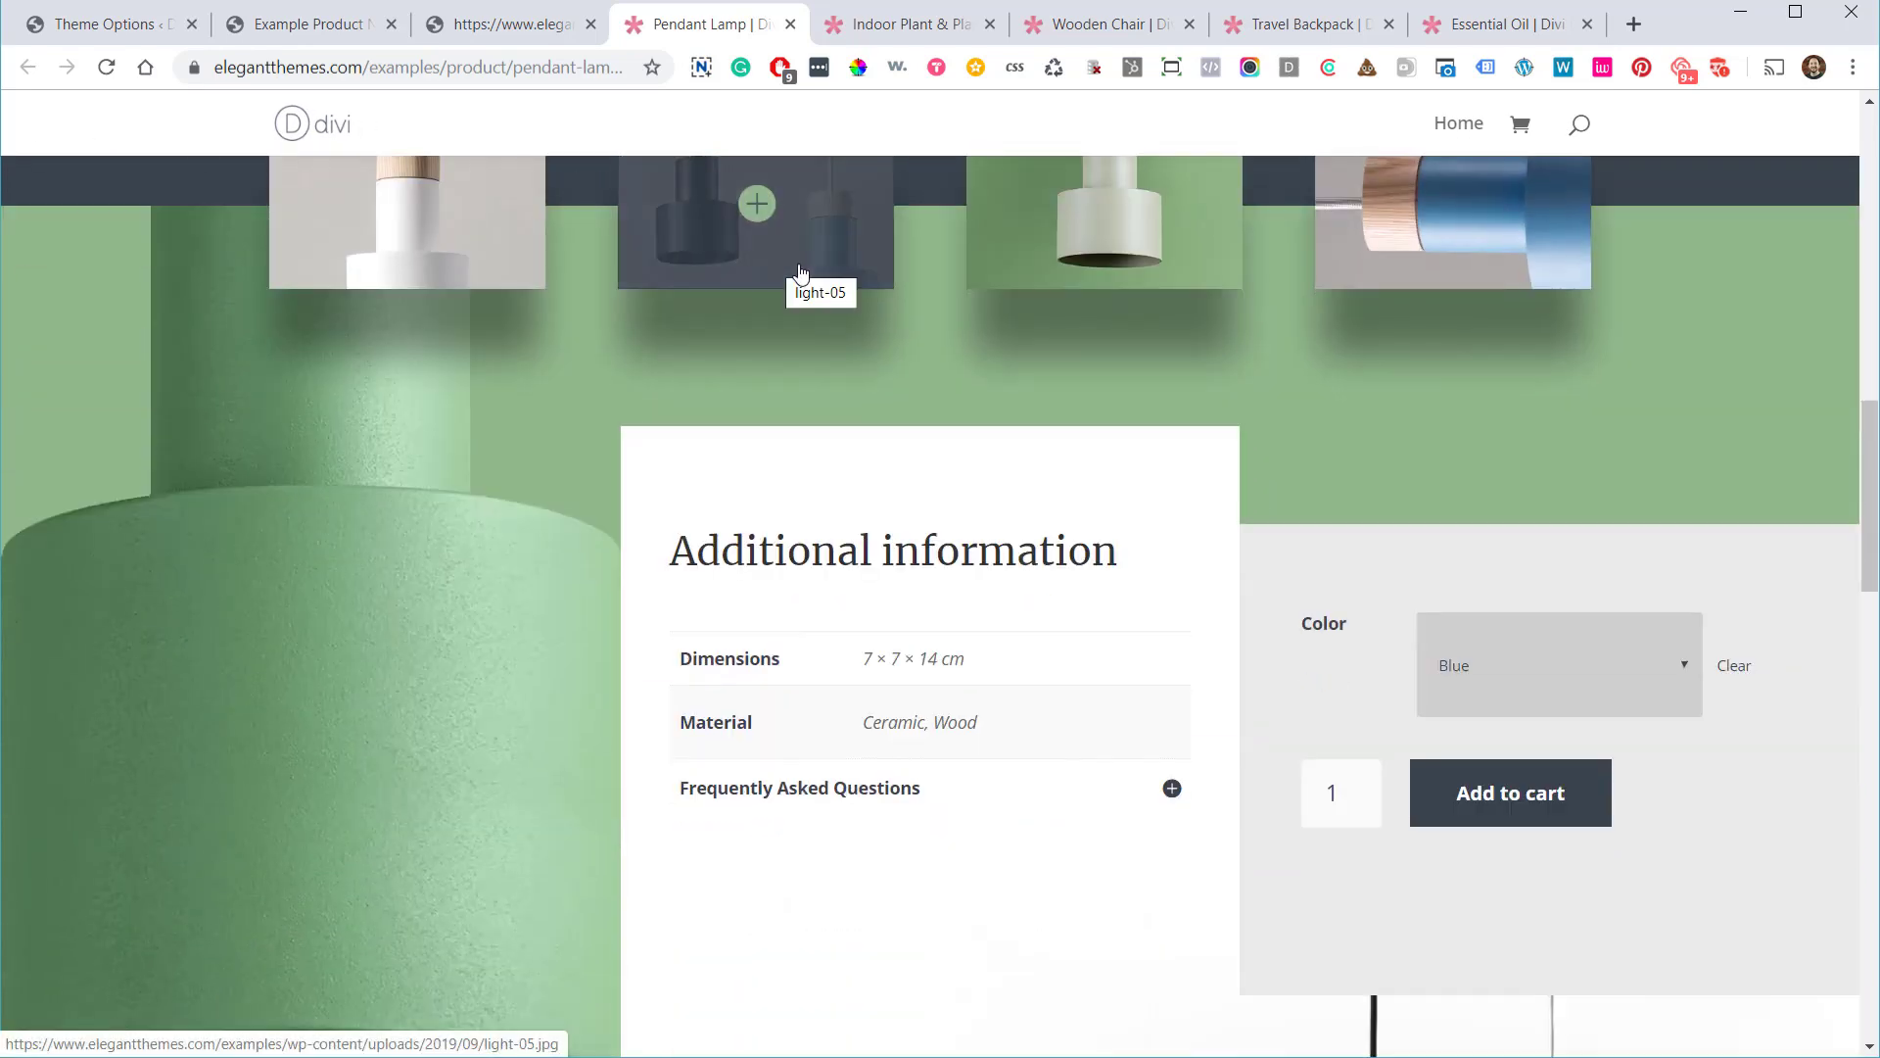
scroll(1127, 310, down, 3)
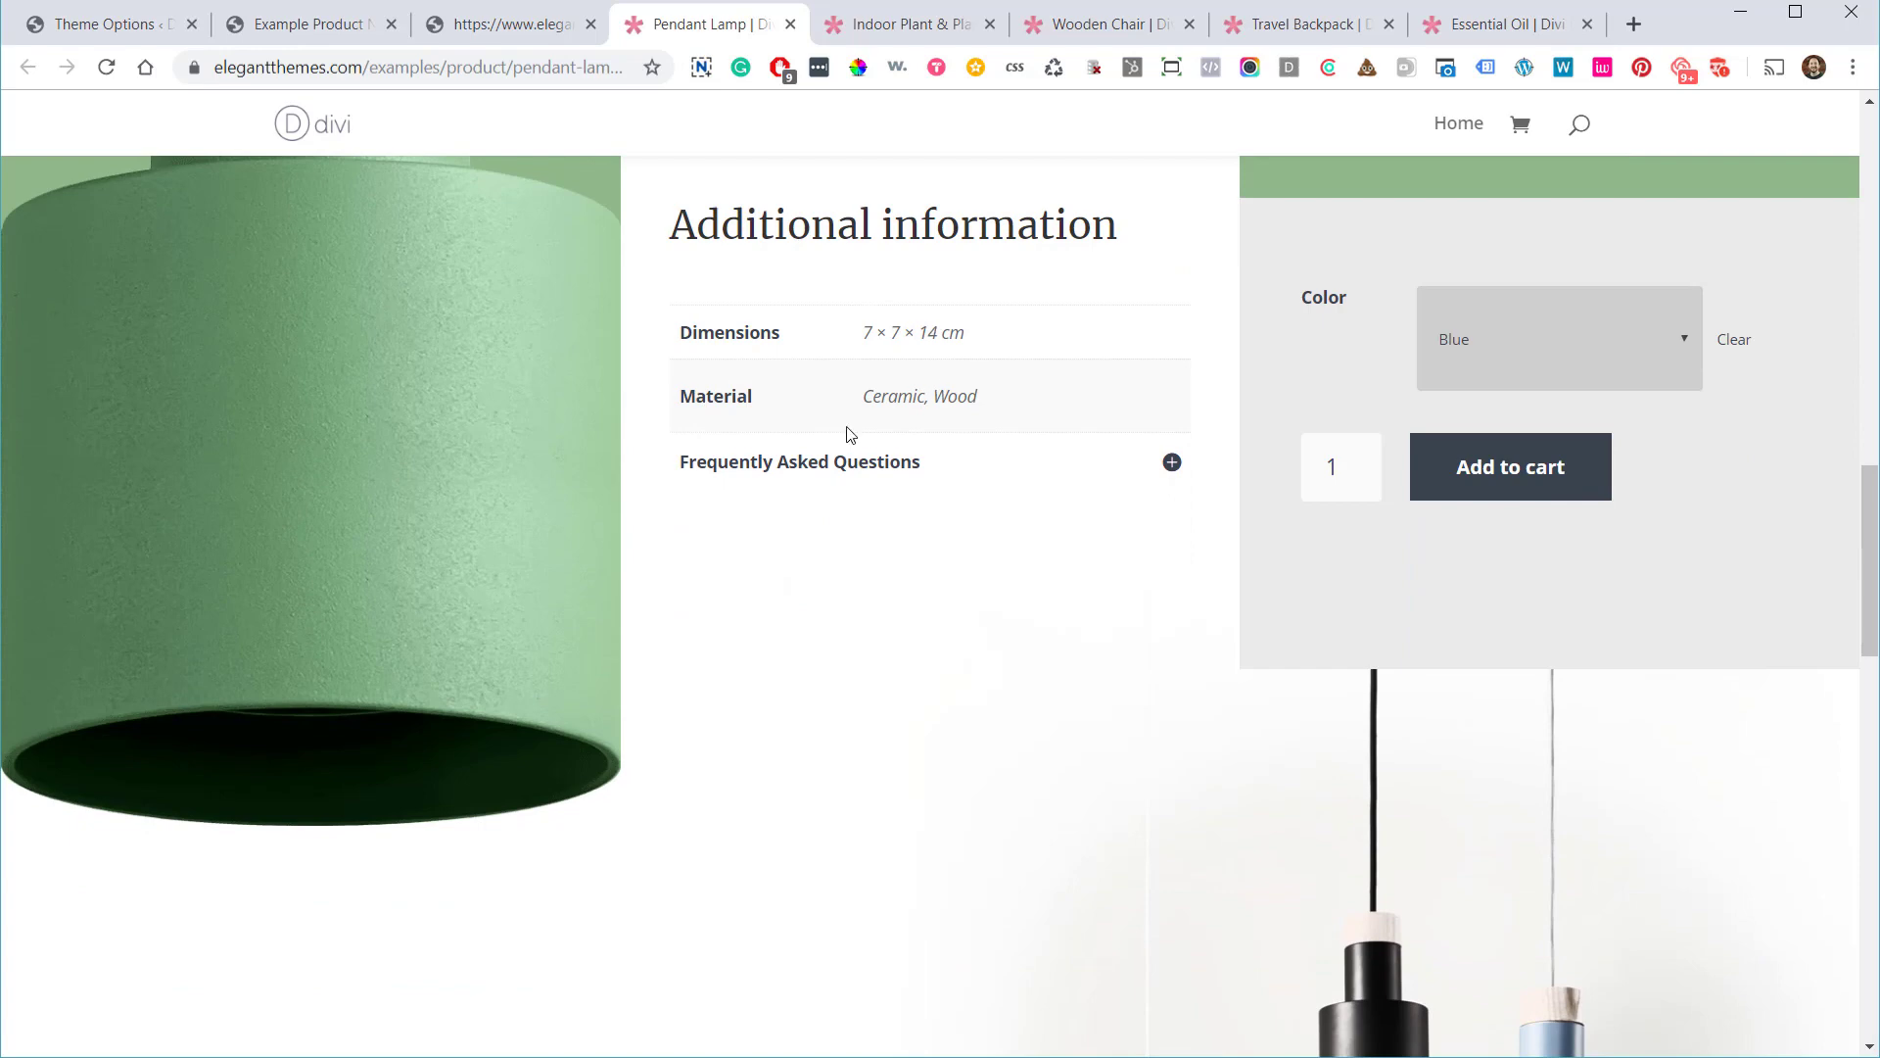
scroll(1431, 545, down, 18)
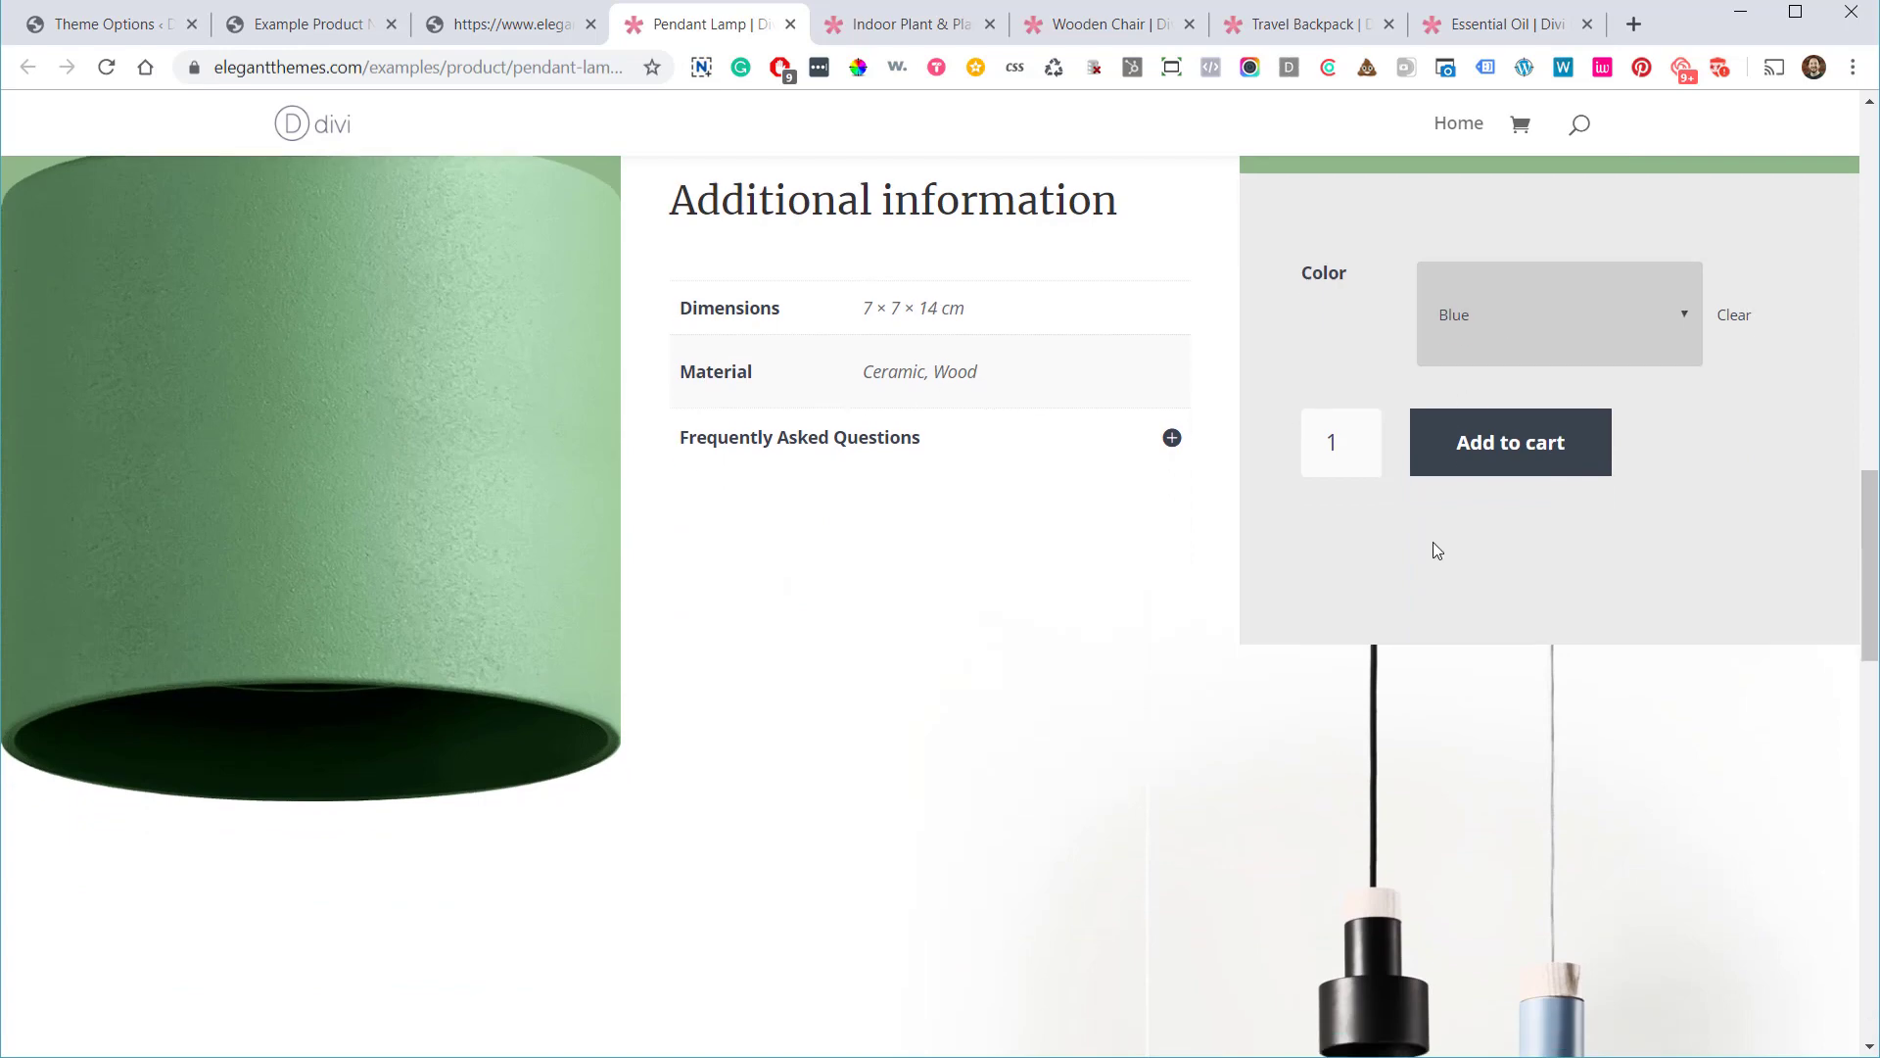
scroll(609, 604, down, 2)
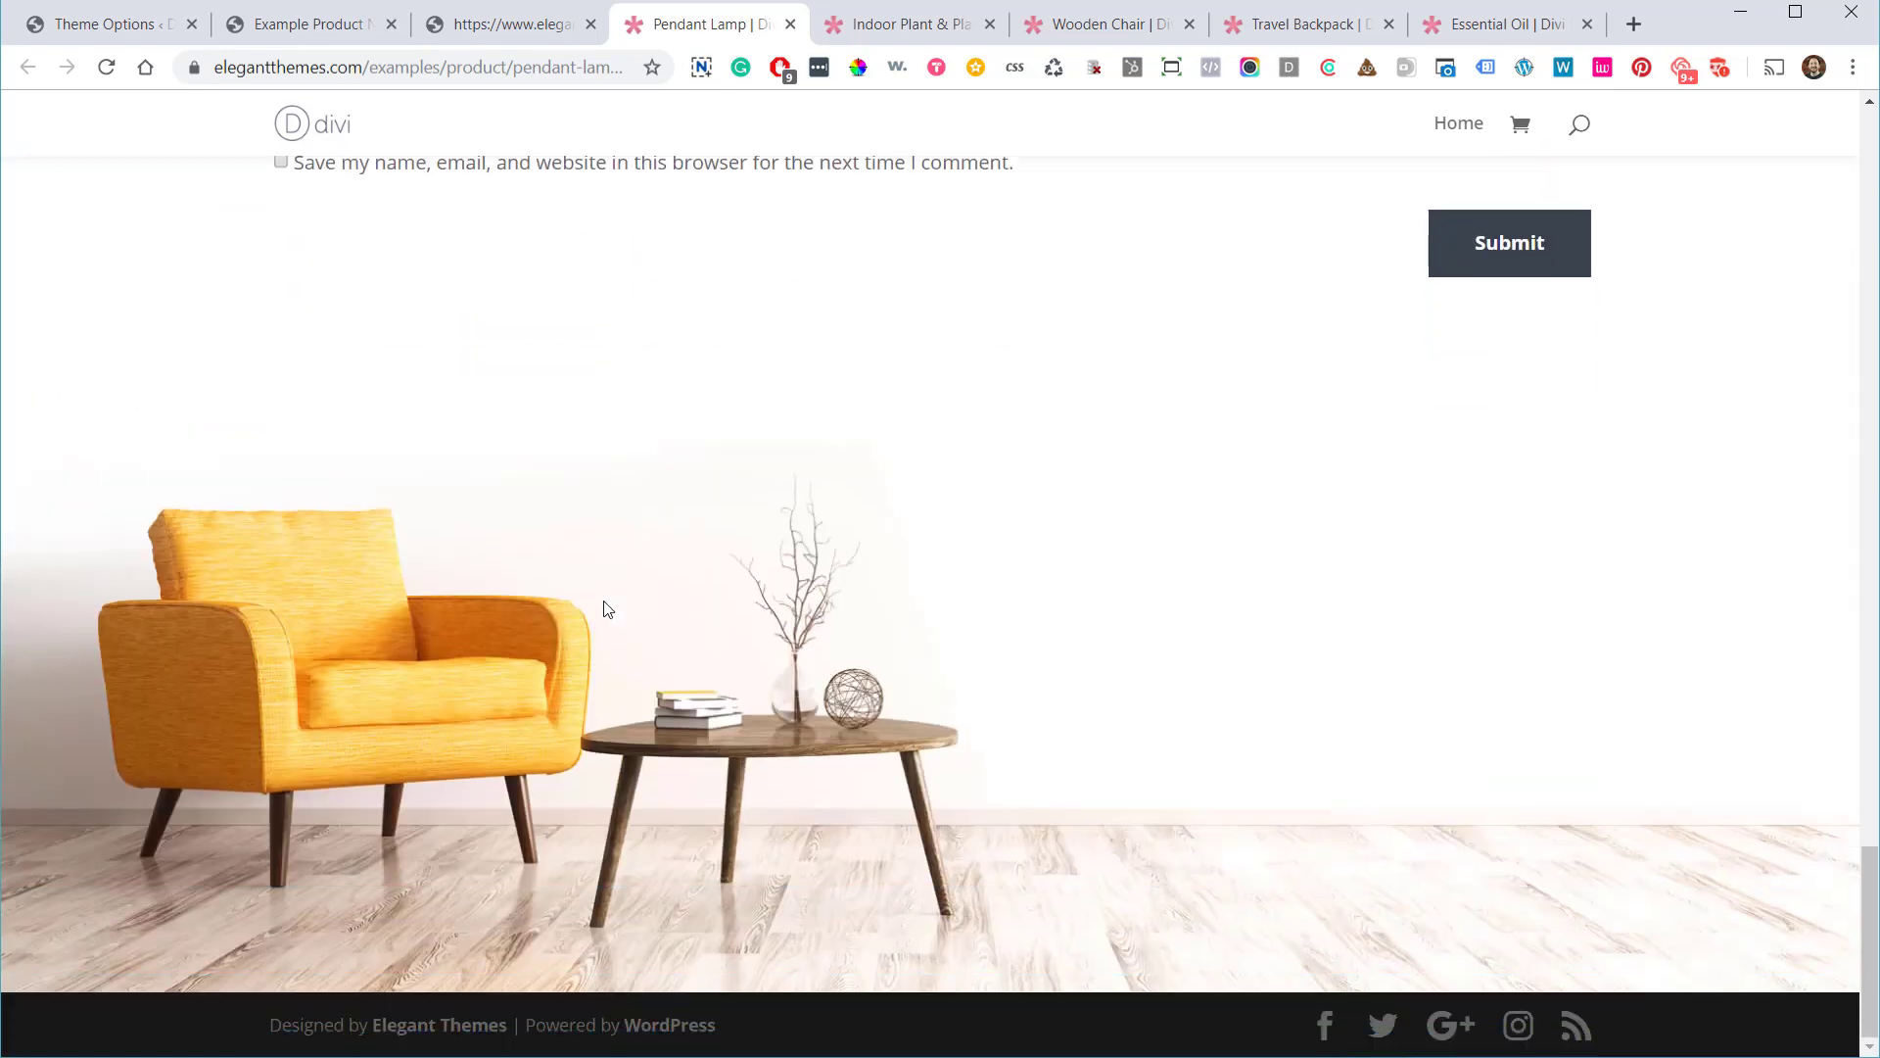
Close the Pendant Lamp page and look over the Indoor Plant & Planter example page down to its Concrete Planter promotion
click(791, 24)
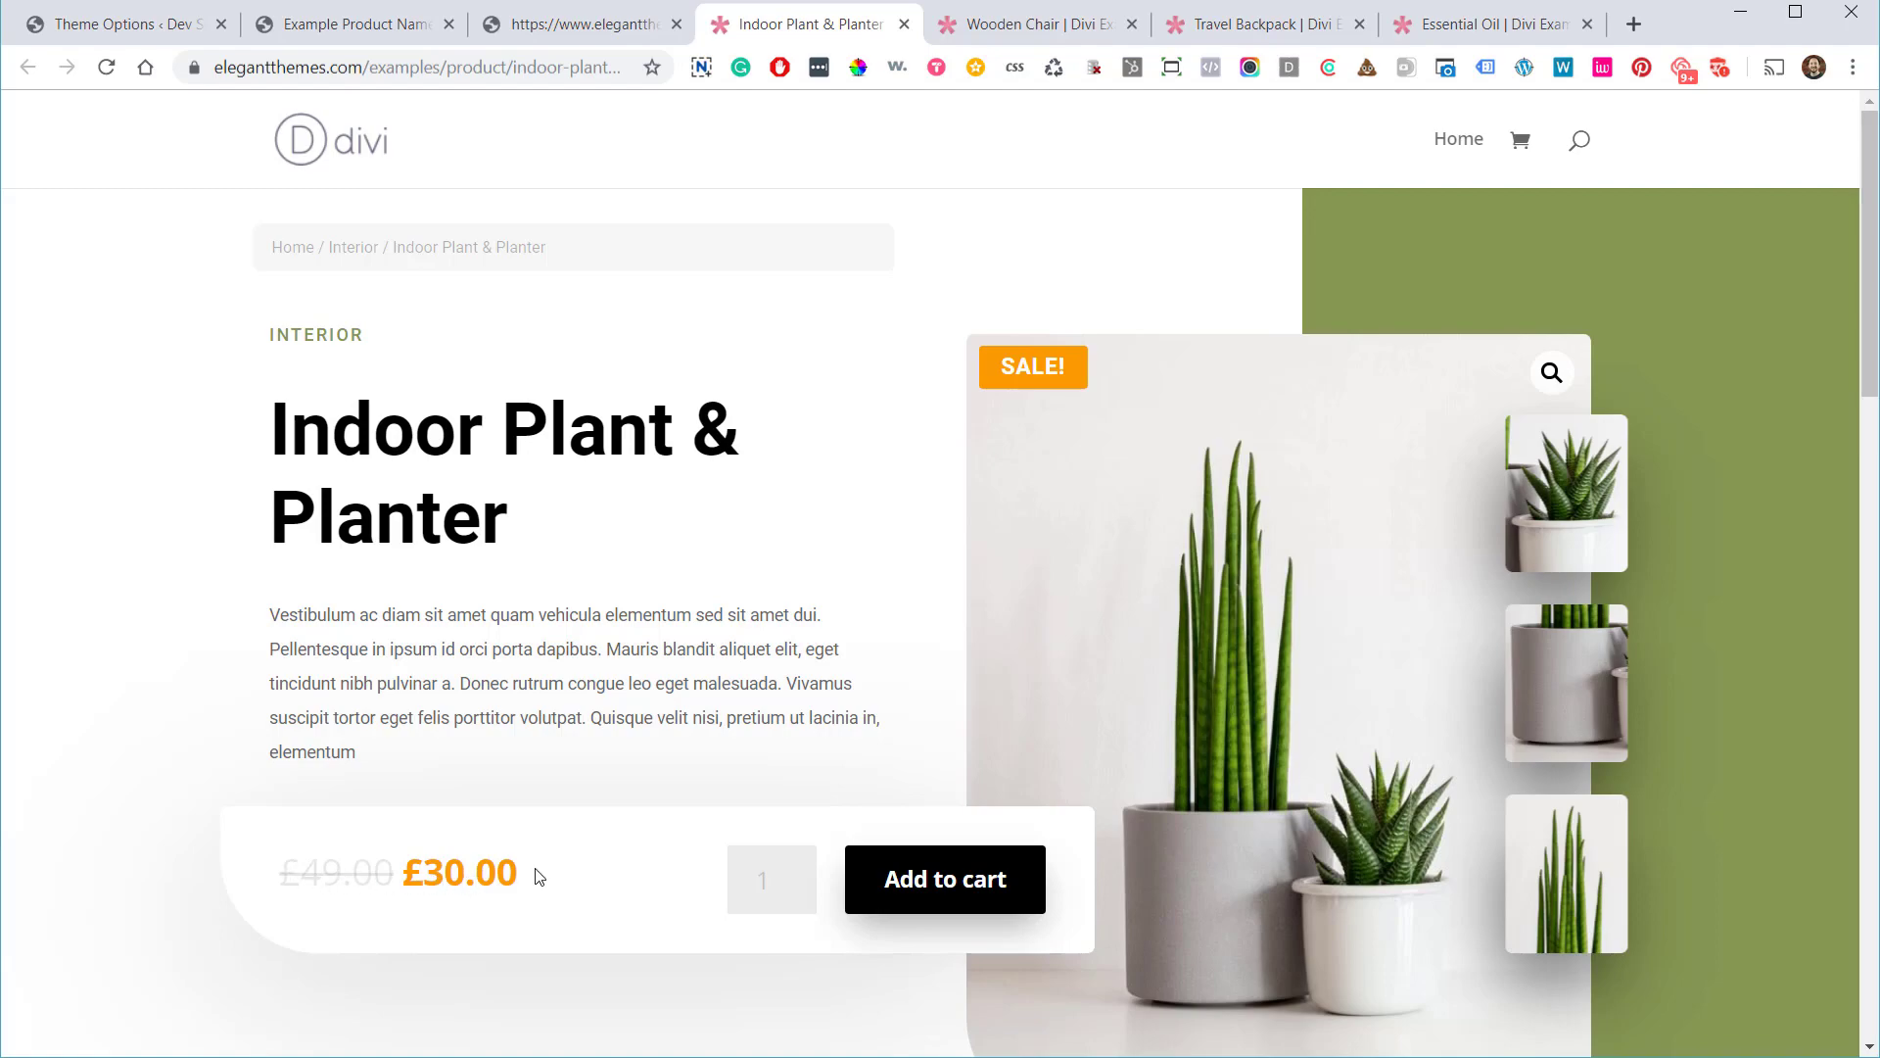
scroll(539, 876, down, 18)
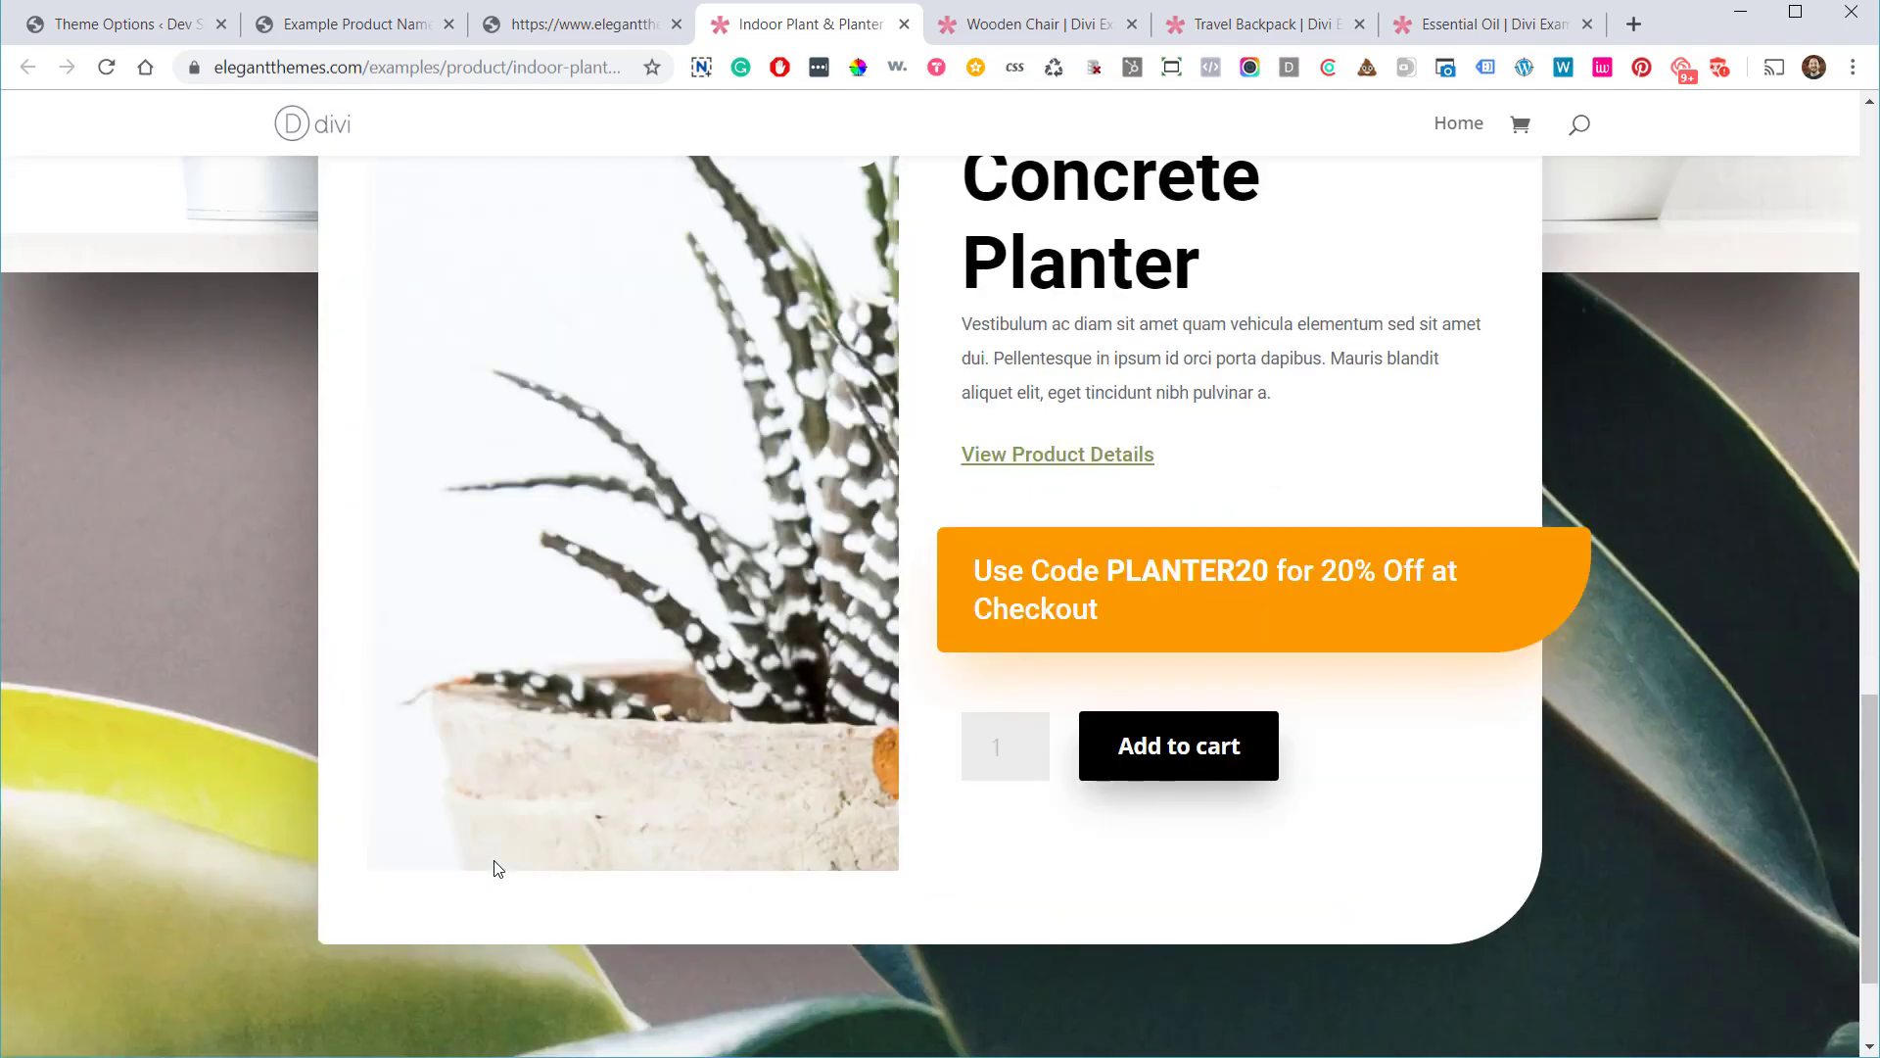
Close the Indoor Plant & Planter page and examine the Wooden Chair example page's header, gallery and price area
click(904, 25)
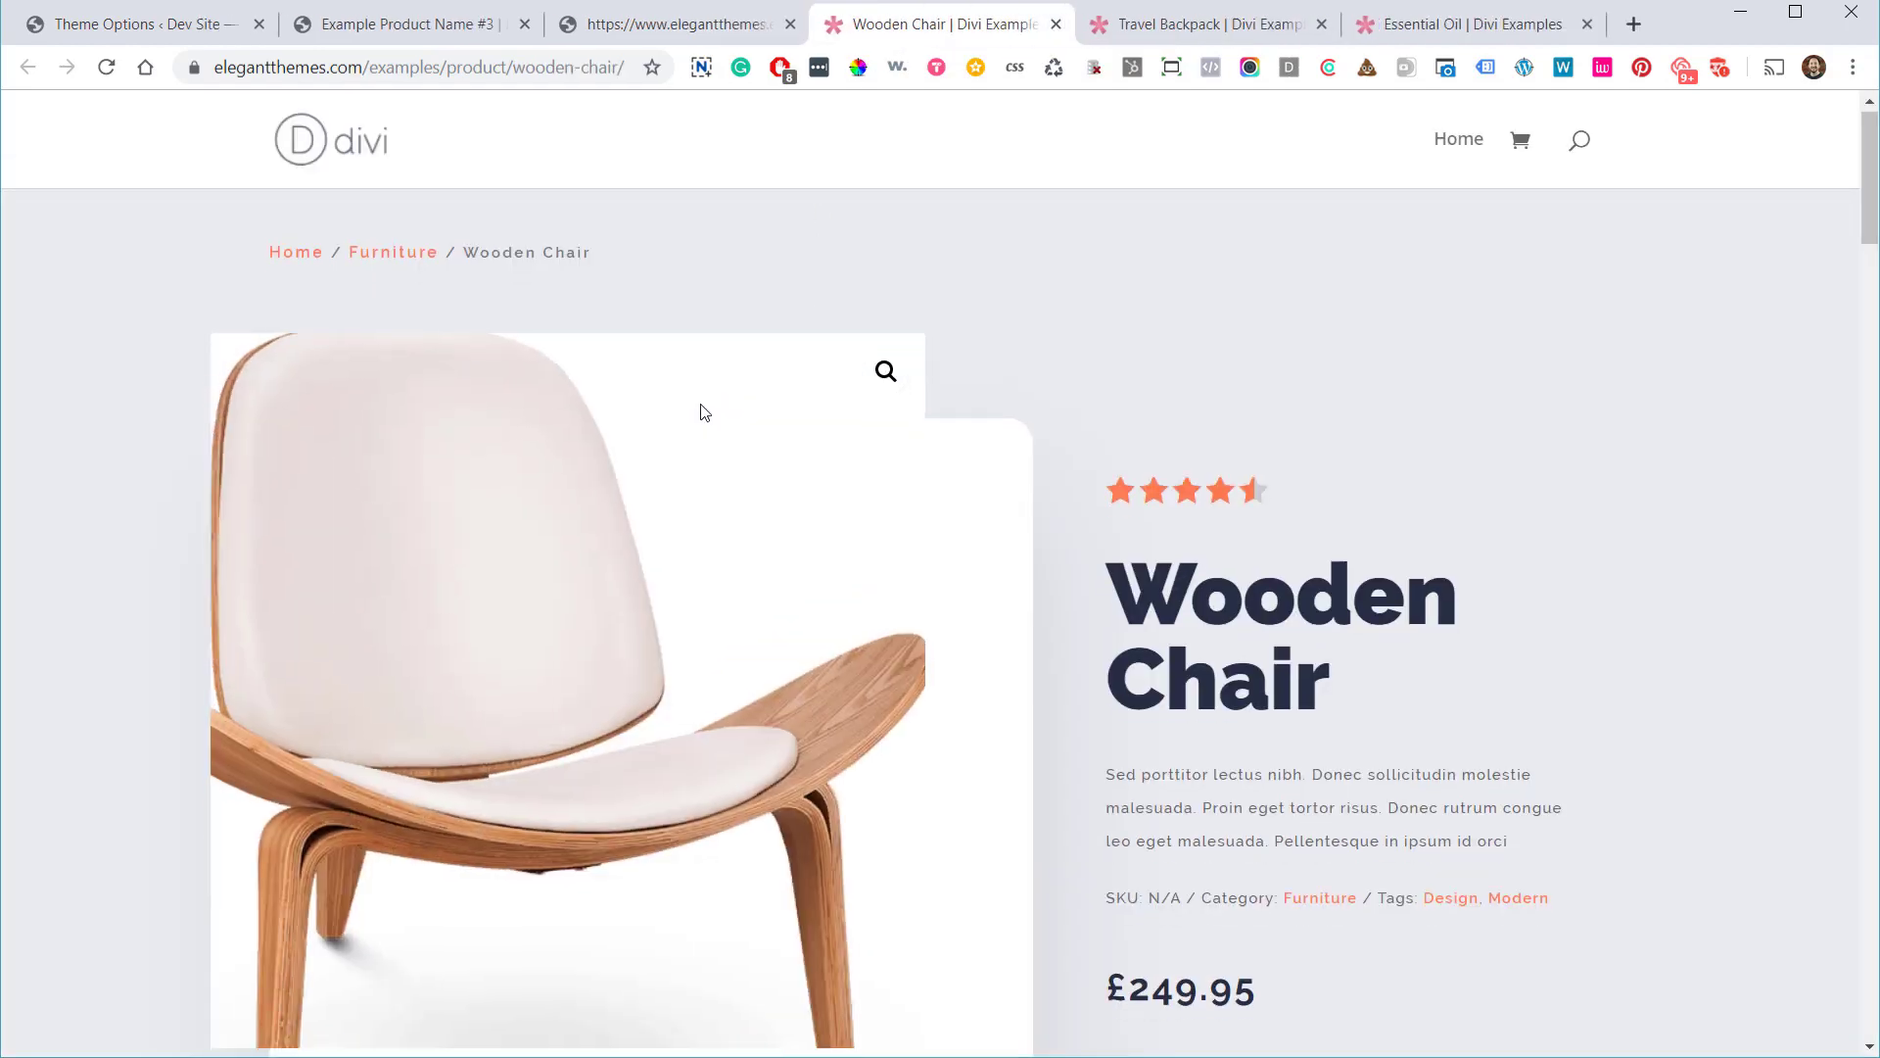
scroll(777, 461, down, 7)
scroll(1028, 570, up, 7)
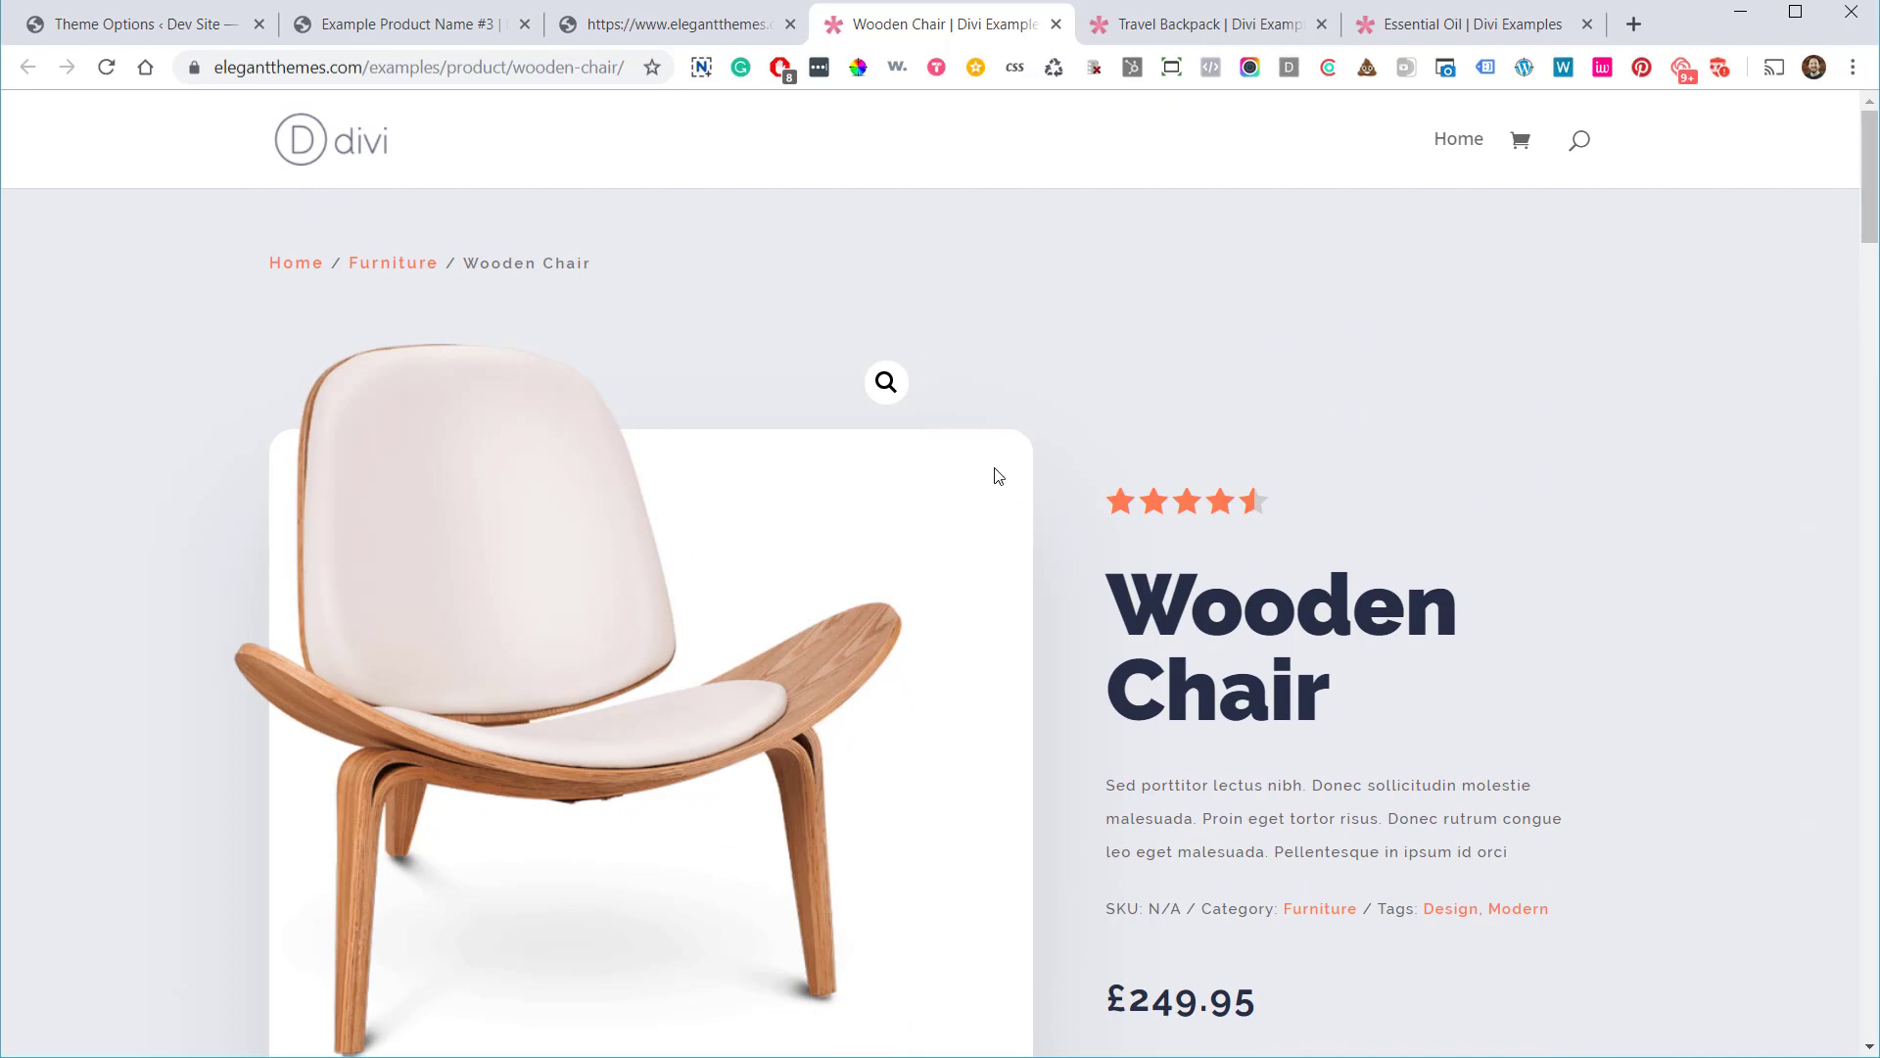
scroll(999, 520, down, 7)
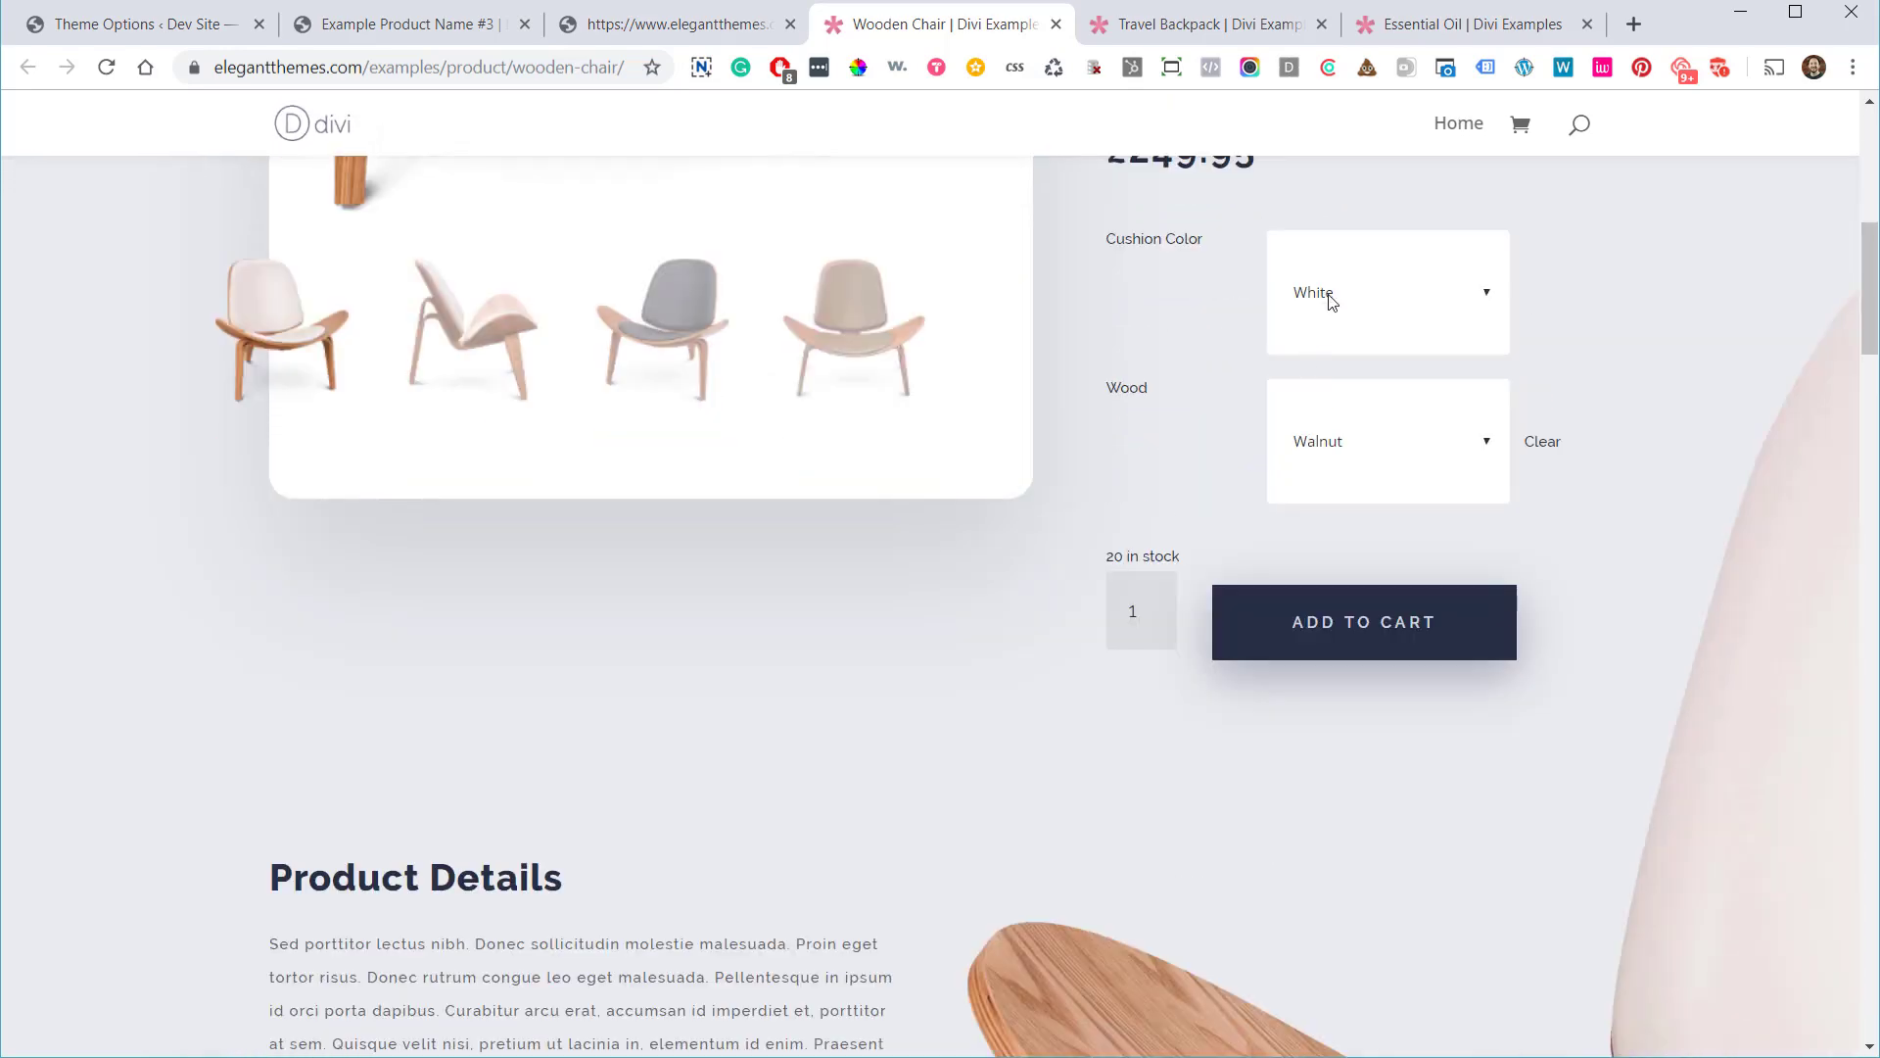
Check the choices offered for Cushion Color and Wood on the Wooden Chair page without changing the selection
click(1330, 298)
click(1342, 297)
click(1344, 461)
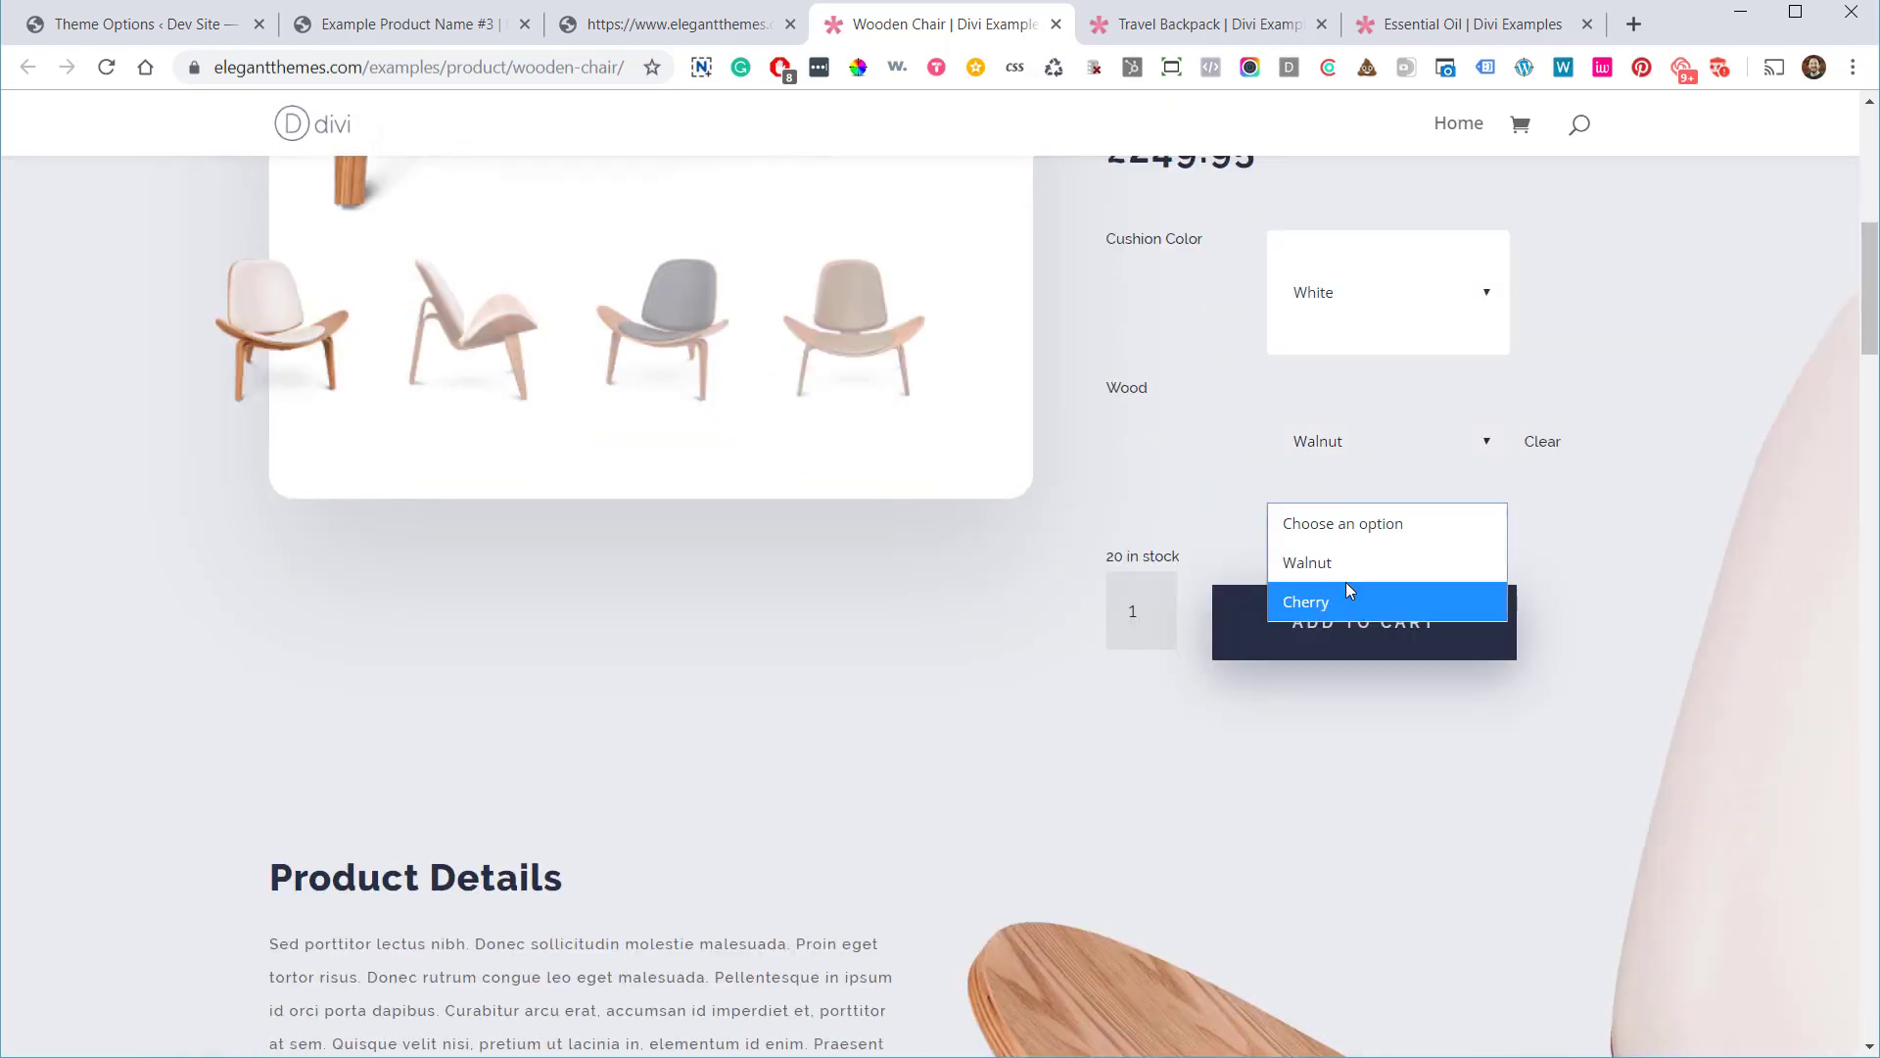
click(1307, 416)
click(1313, 302)
click(1302, 303)
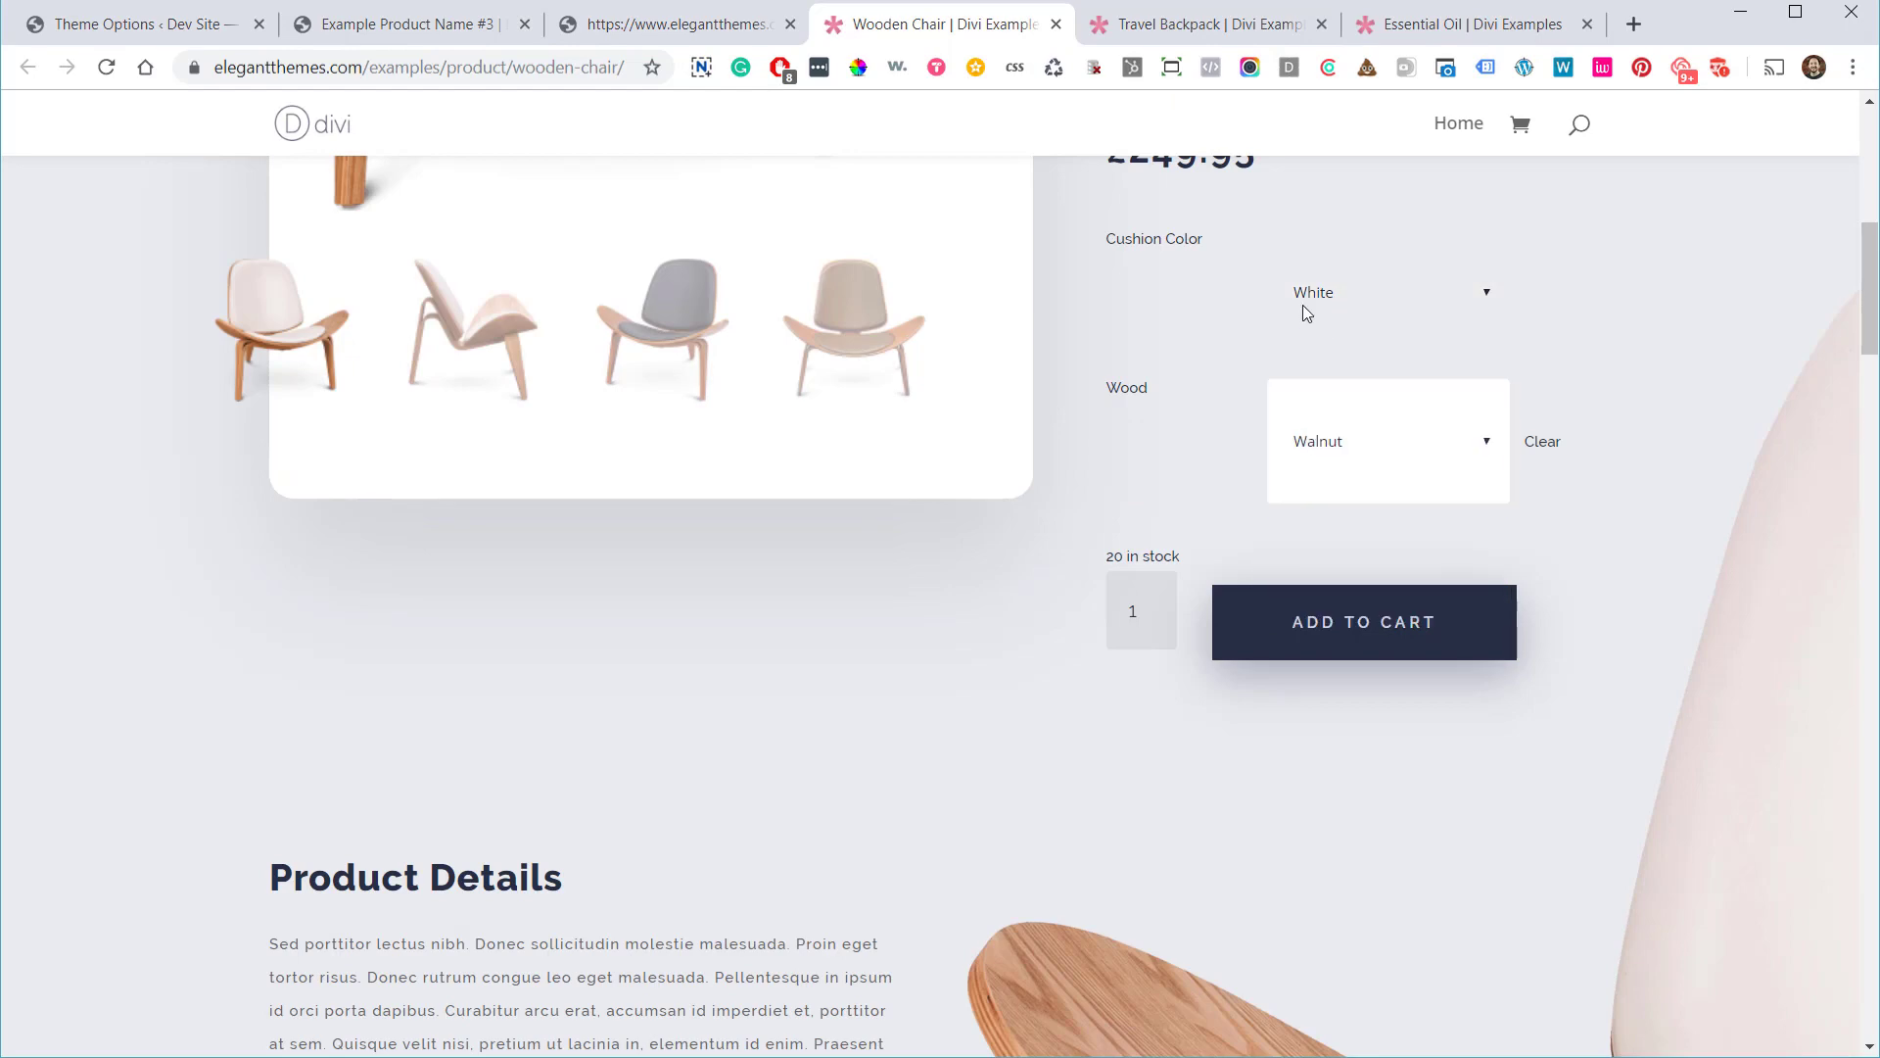
Look over the Wooden Chair page's Product Details, Featured Product and Similar Products sections
scroll(1303, 323, up, 3)
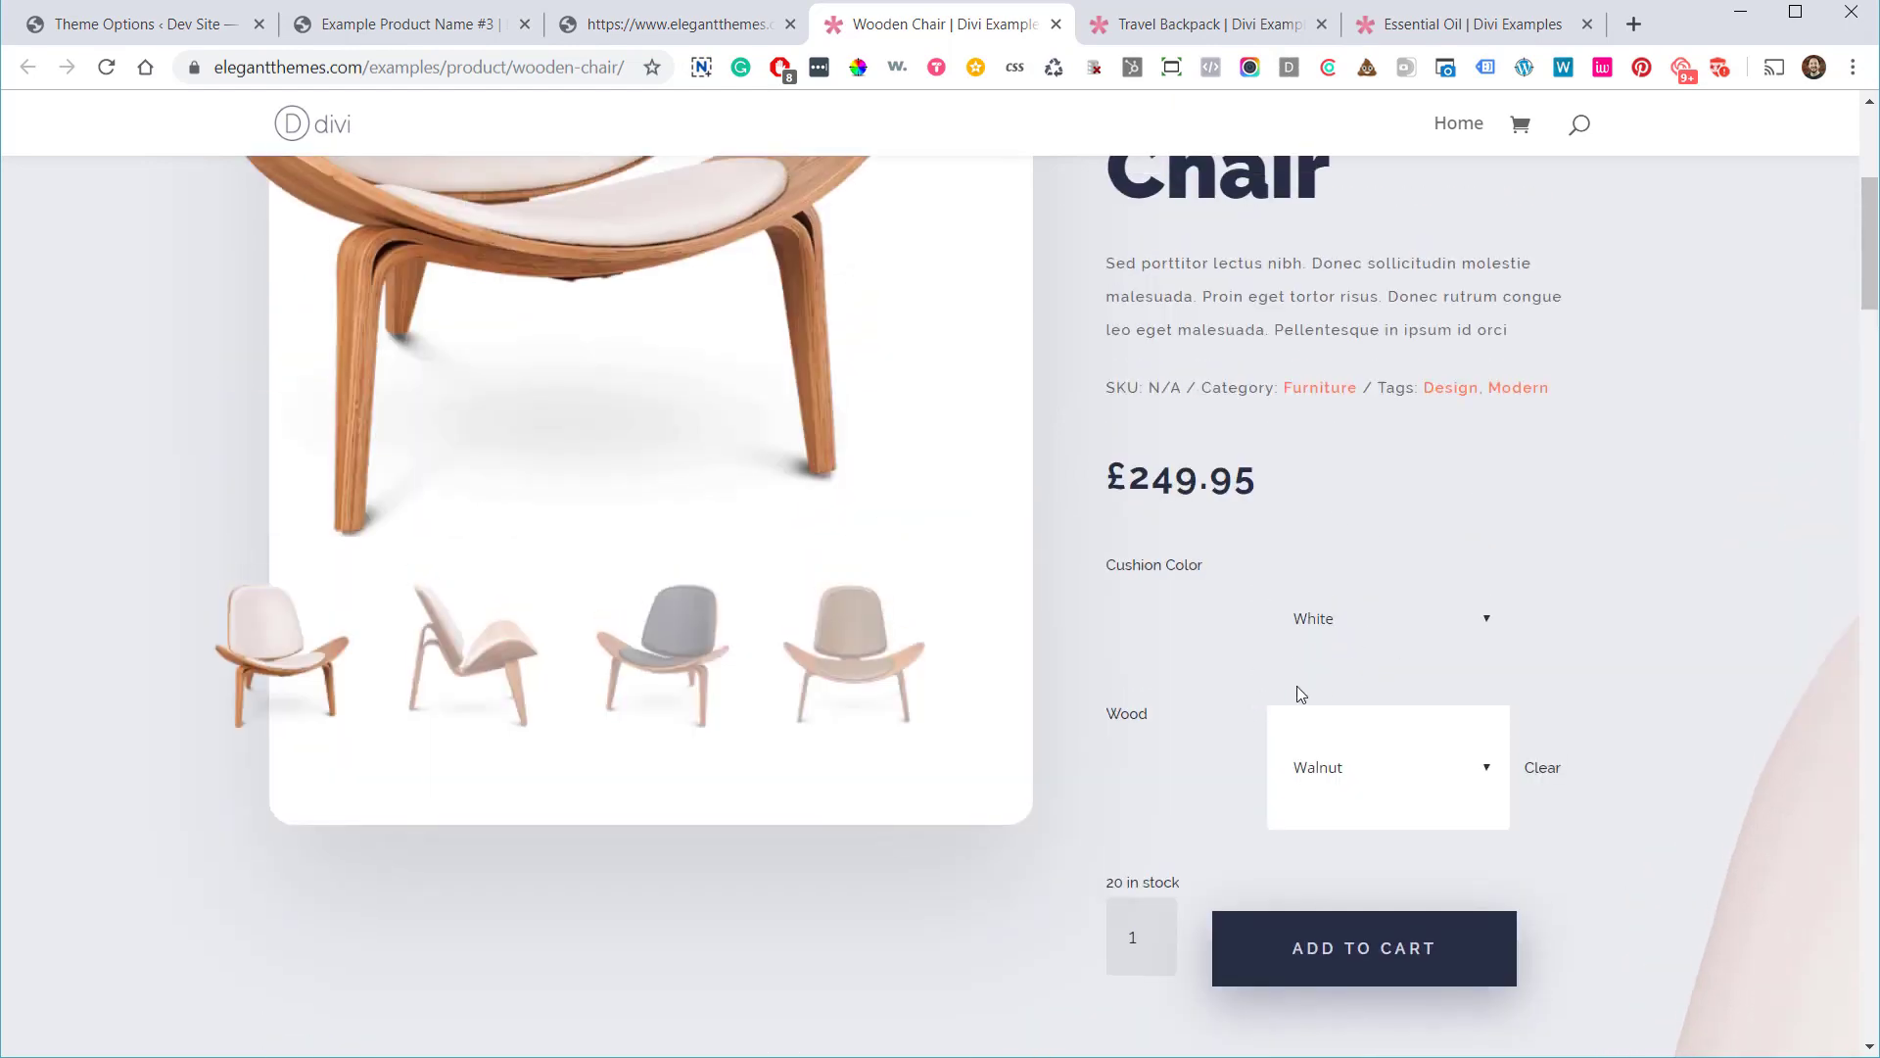
scroll(1212, 632, down, 15)
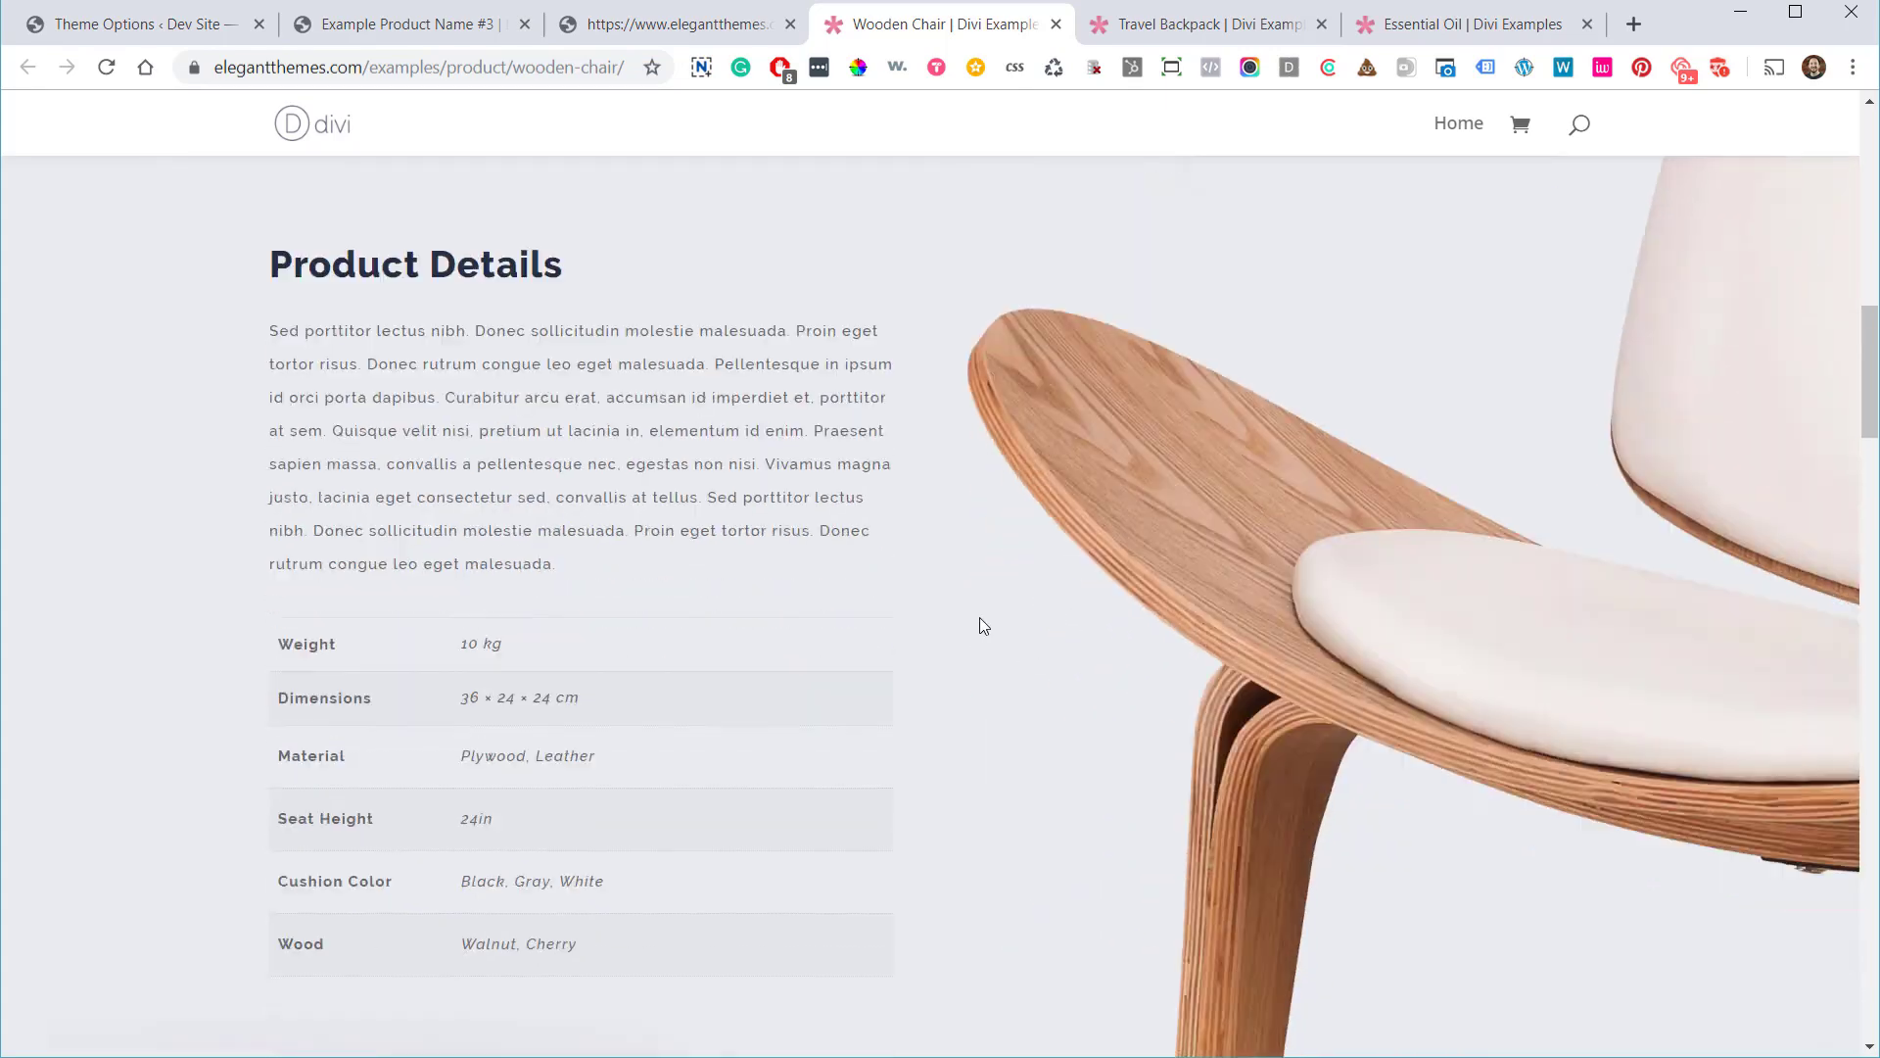
scroll(804, 615, down, 10)
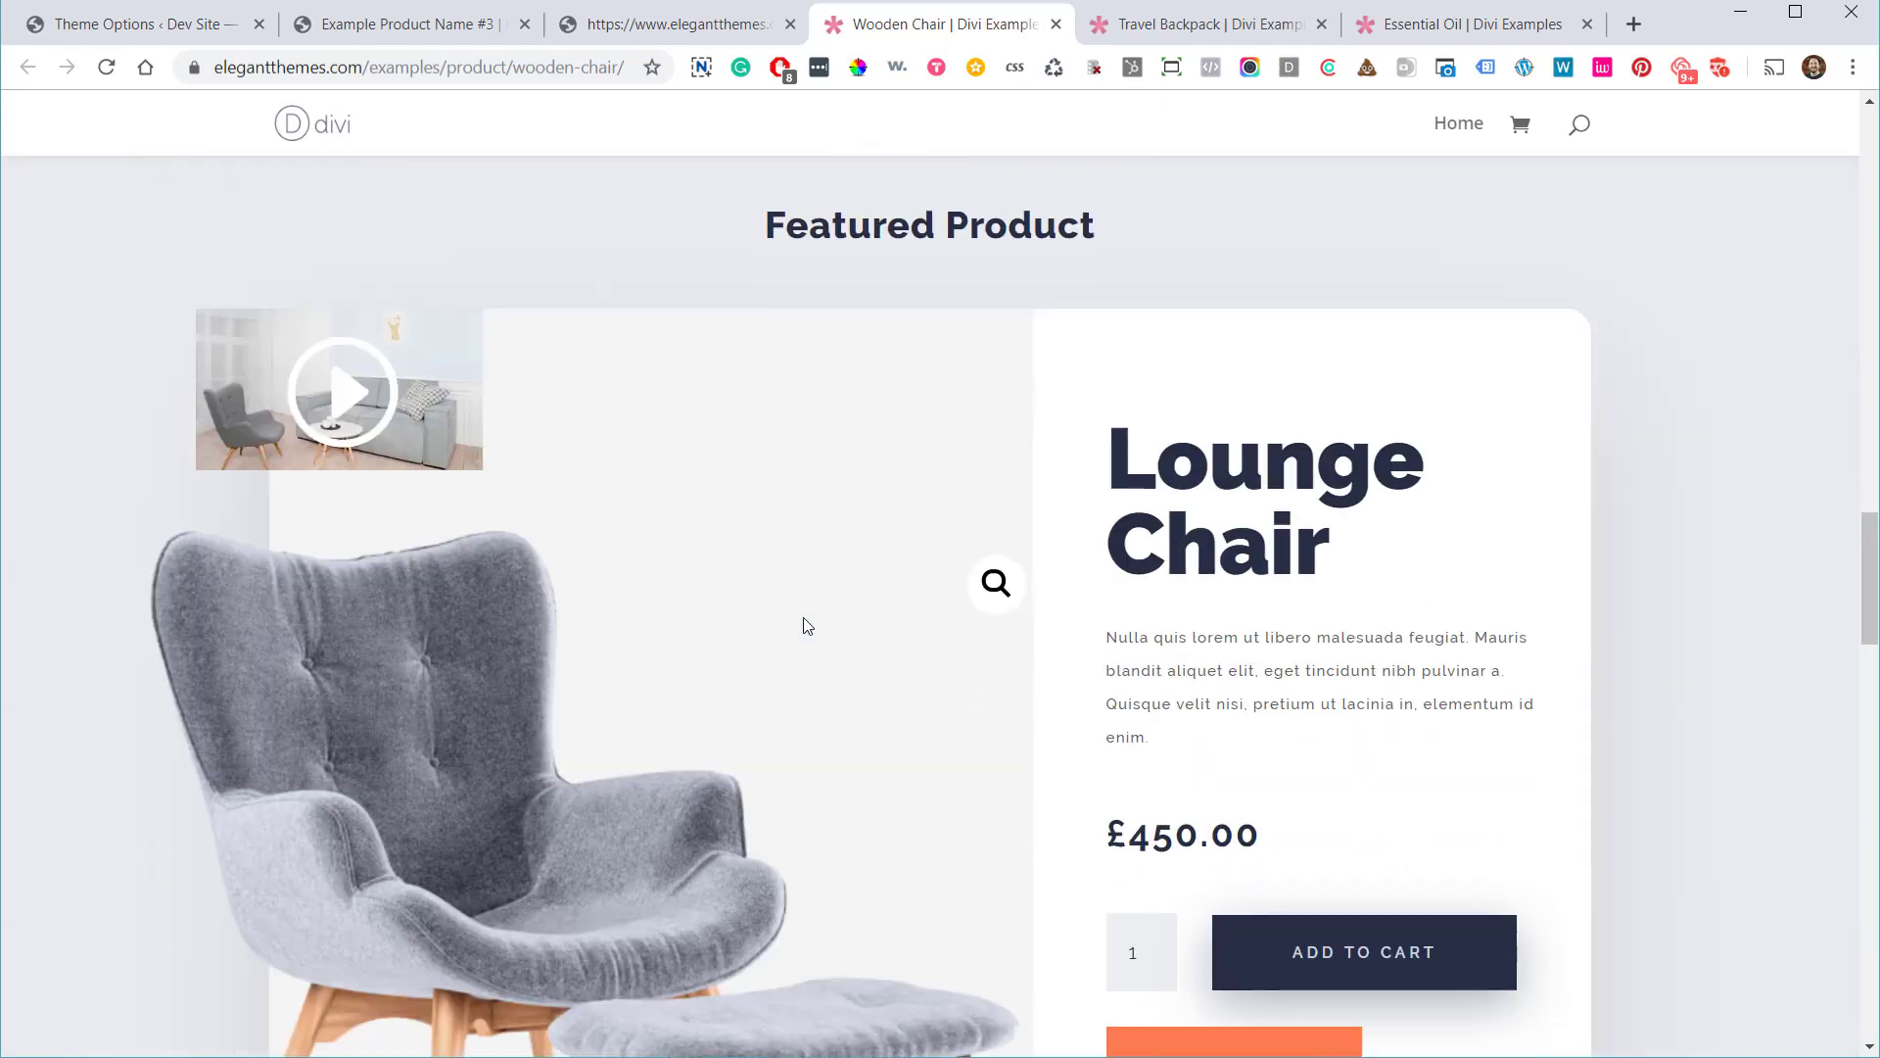
scroll(749, 601, down, 15)
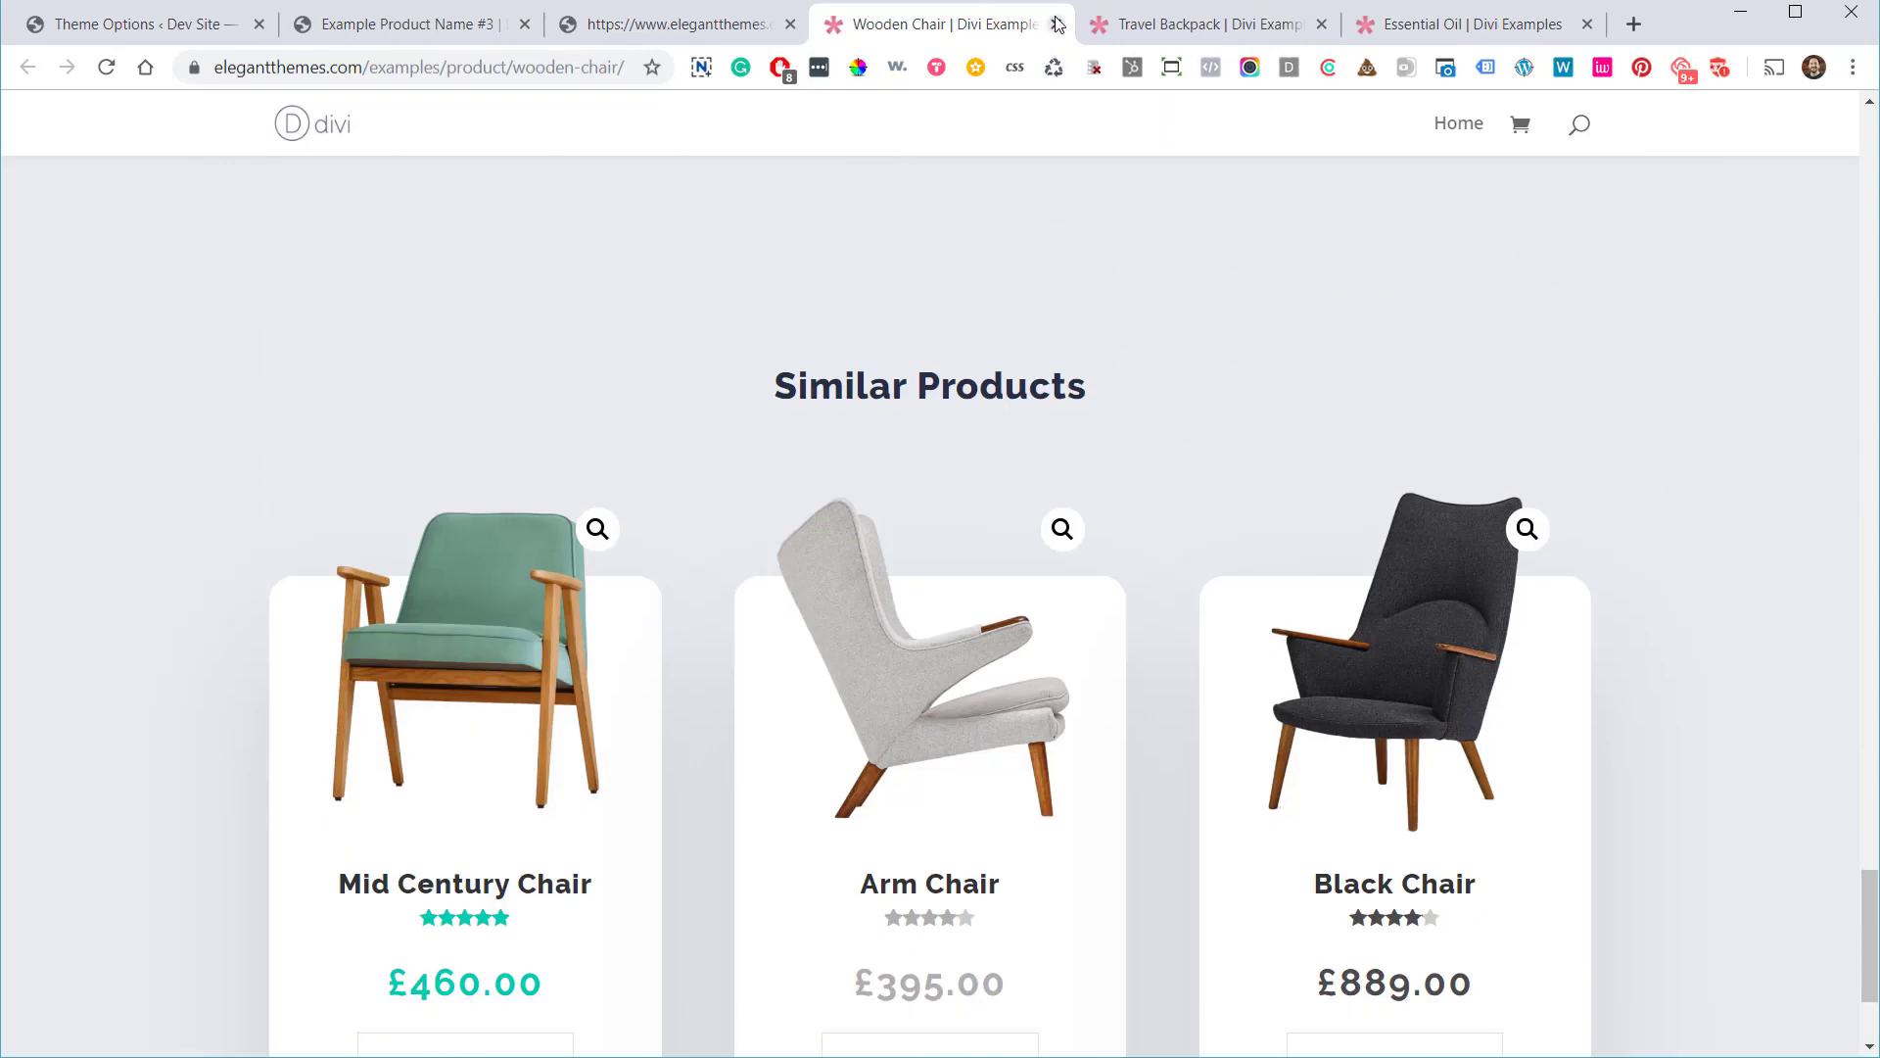
scroll(962, 507, down, 3)
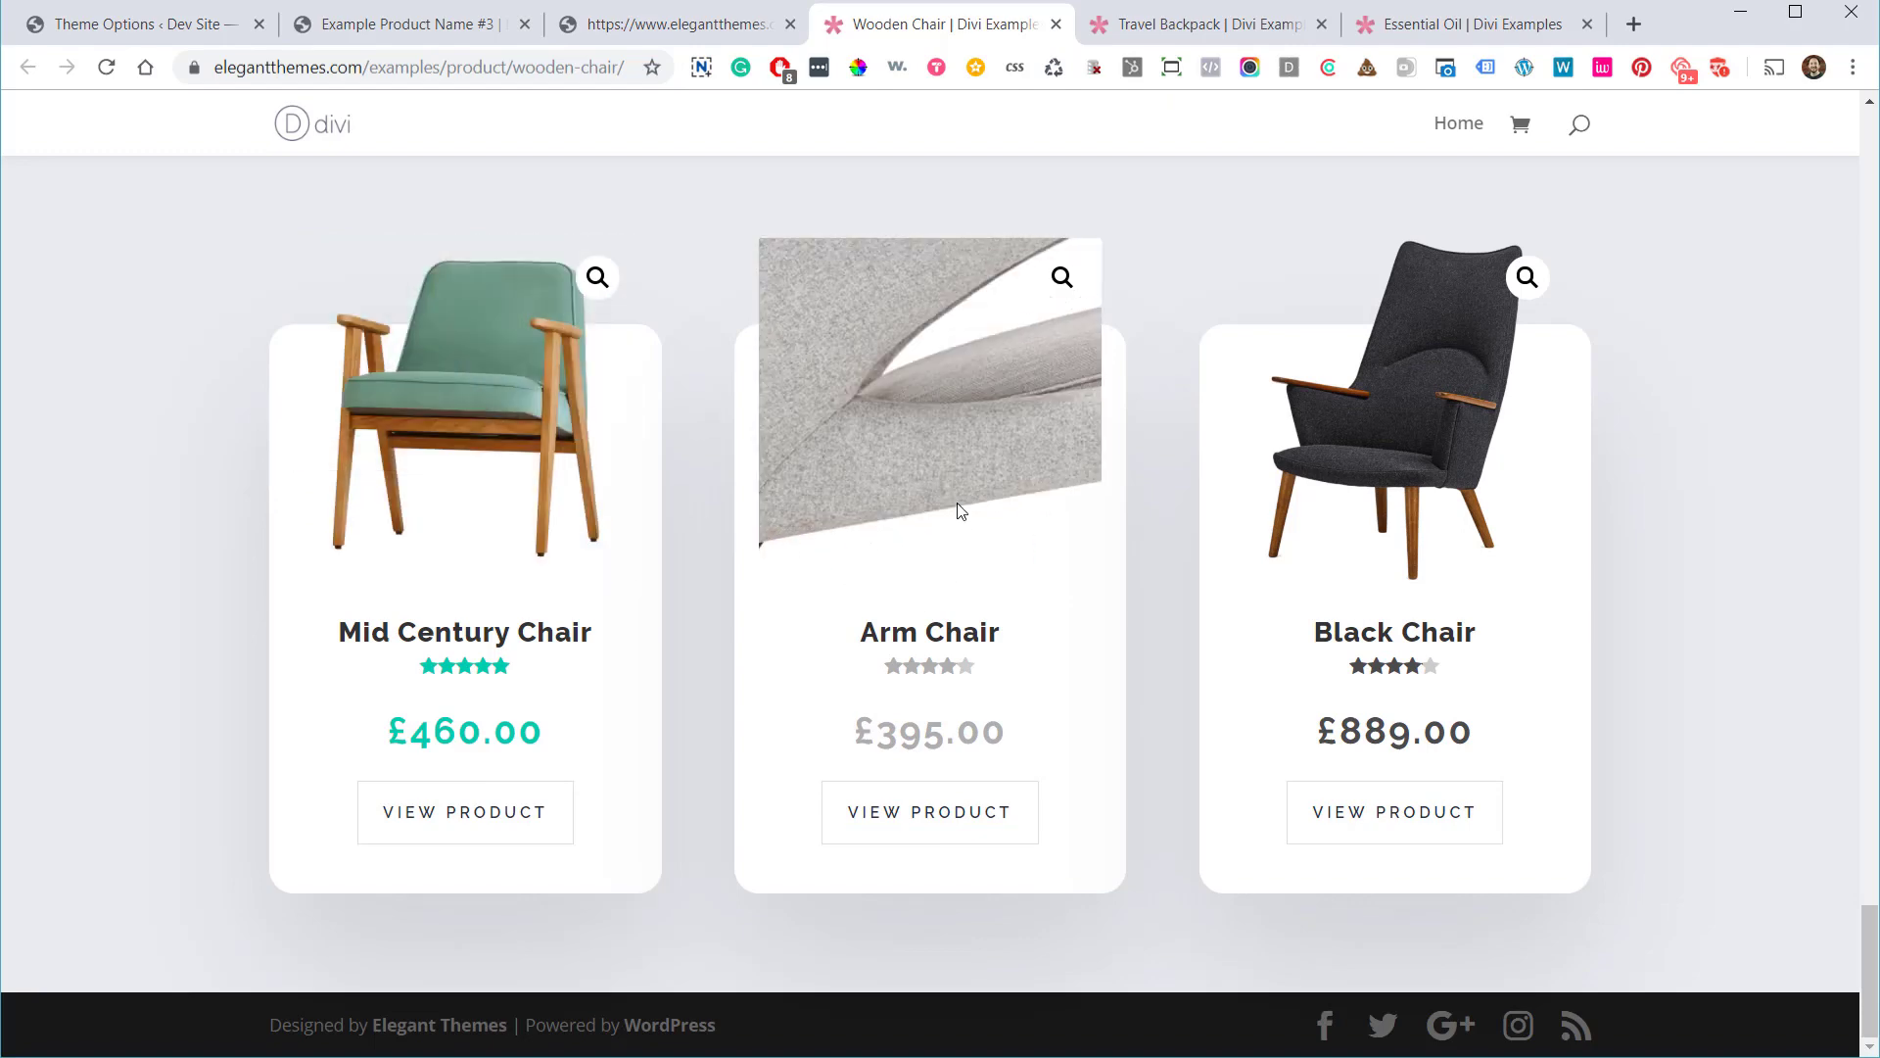
Switch to the Travel Backpack example page and look it over from the product header to the review form
click(1153, 26)
scroll(705, 456, down, 3)
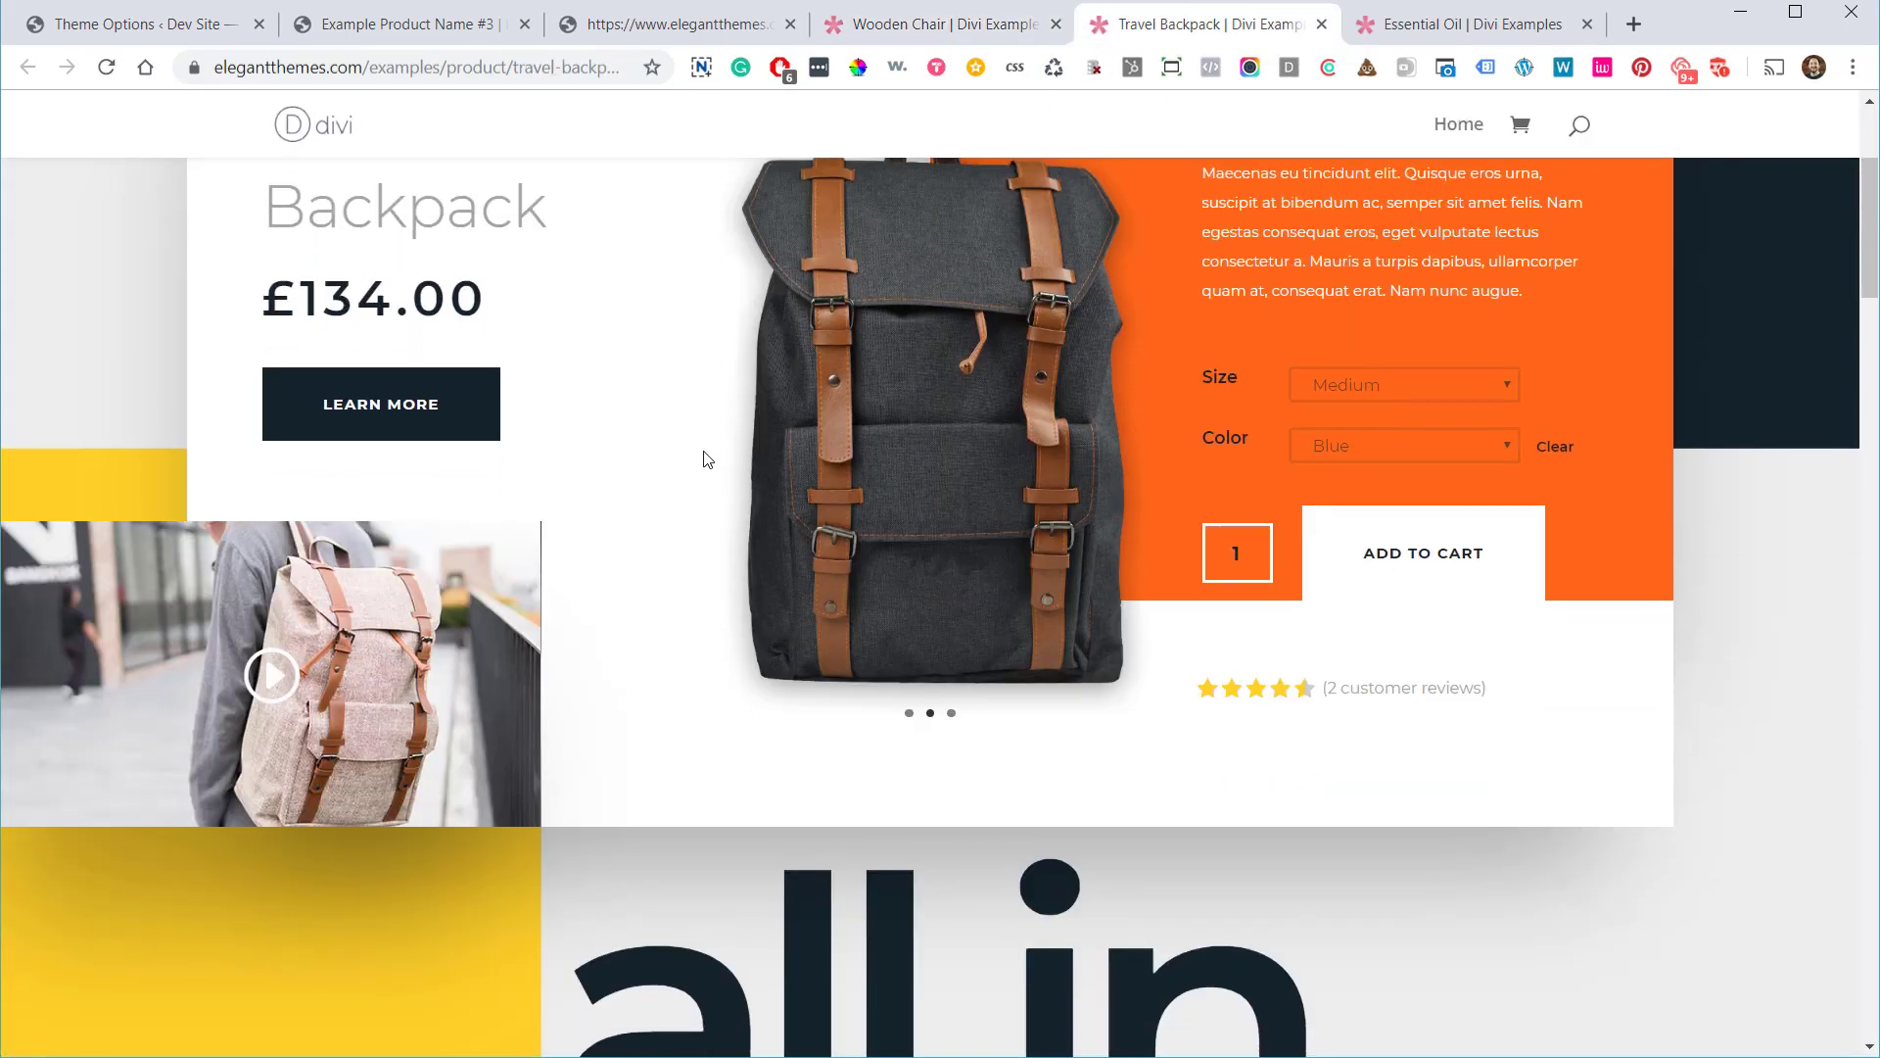
scroll(973, 466, down, 12)
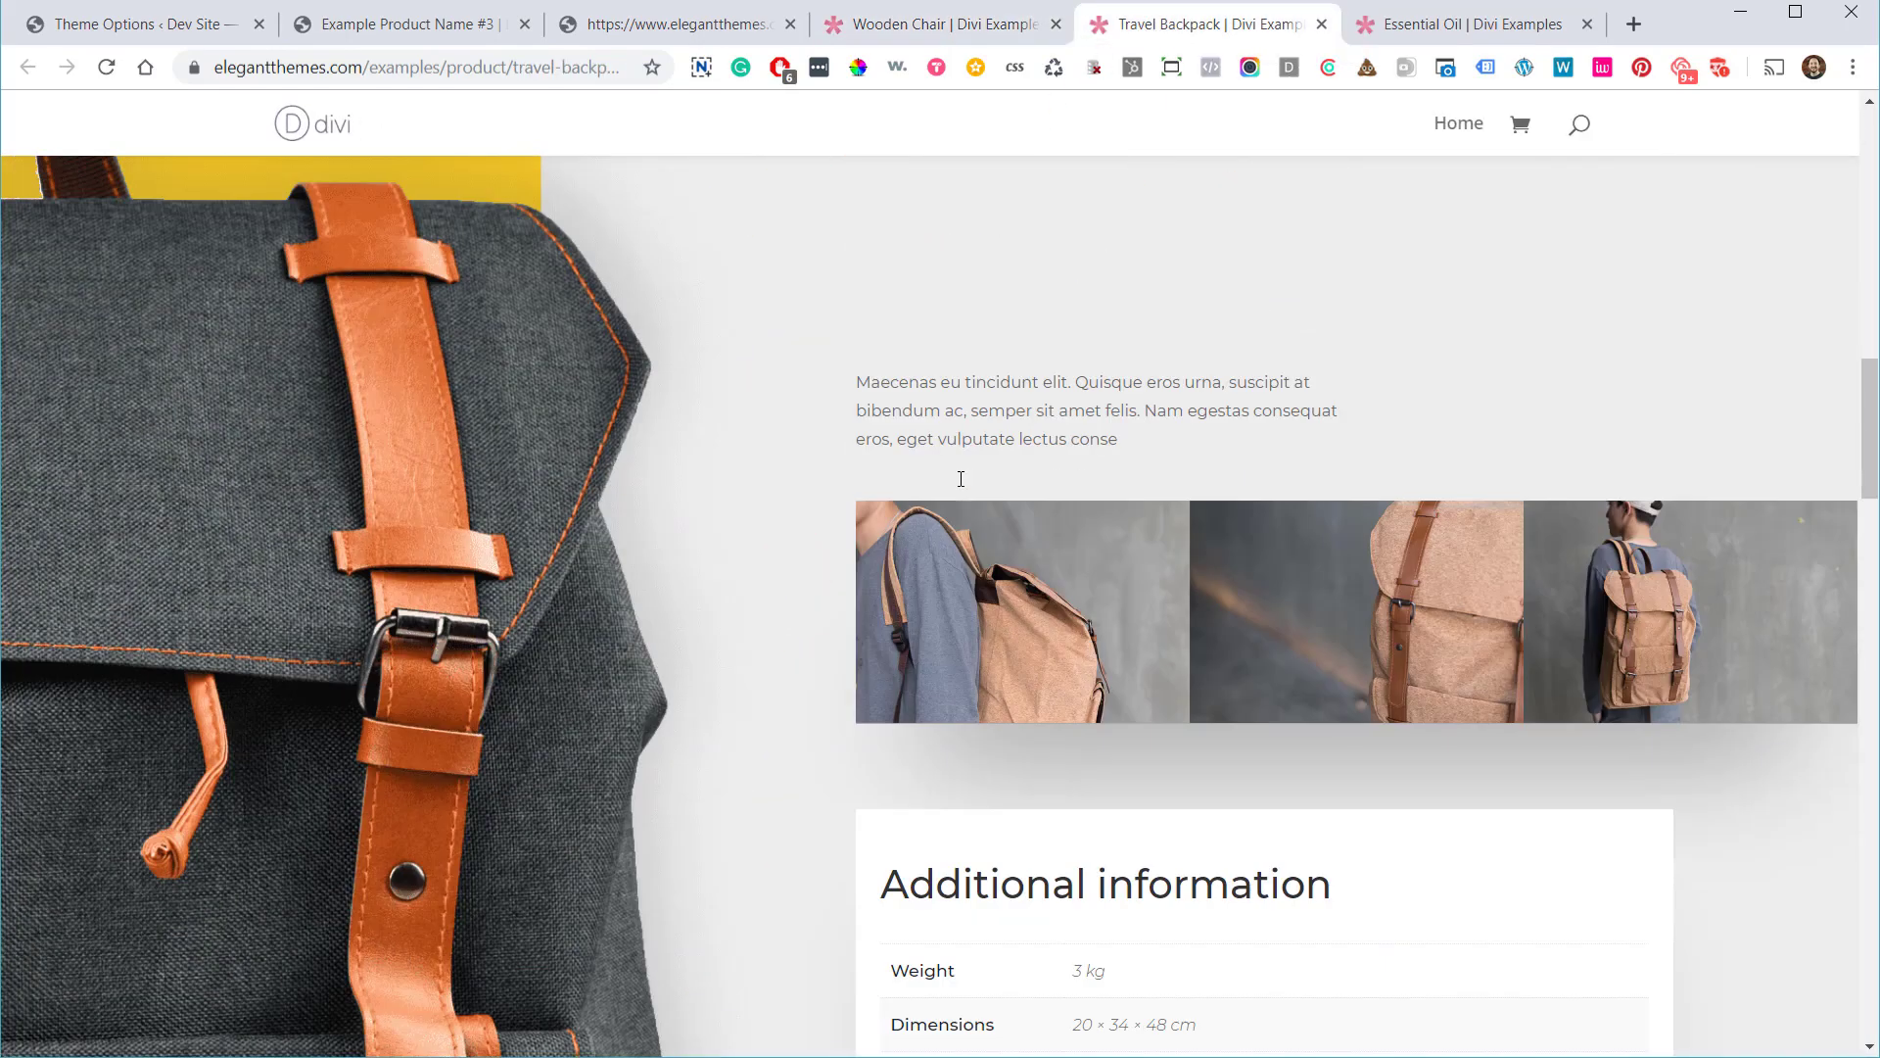
scroll(960, 489, down, 15)
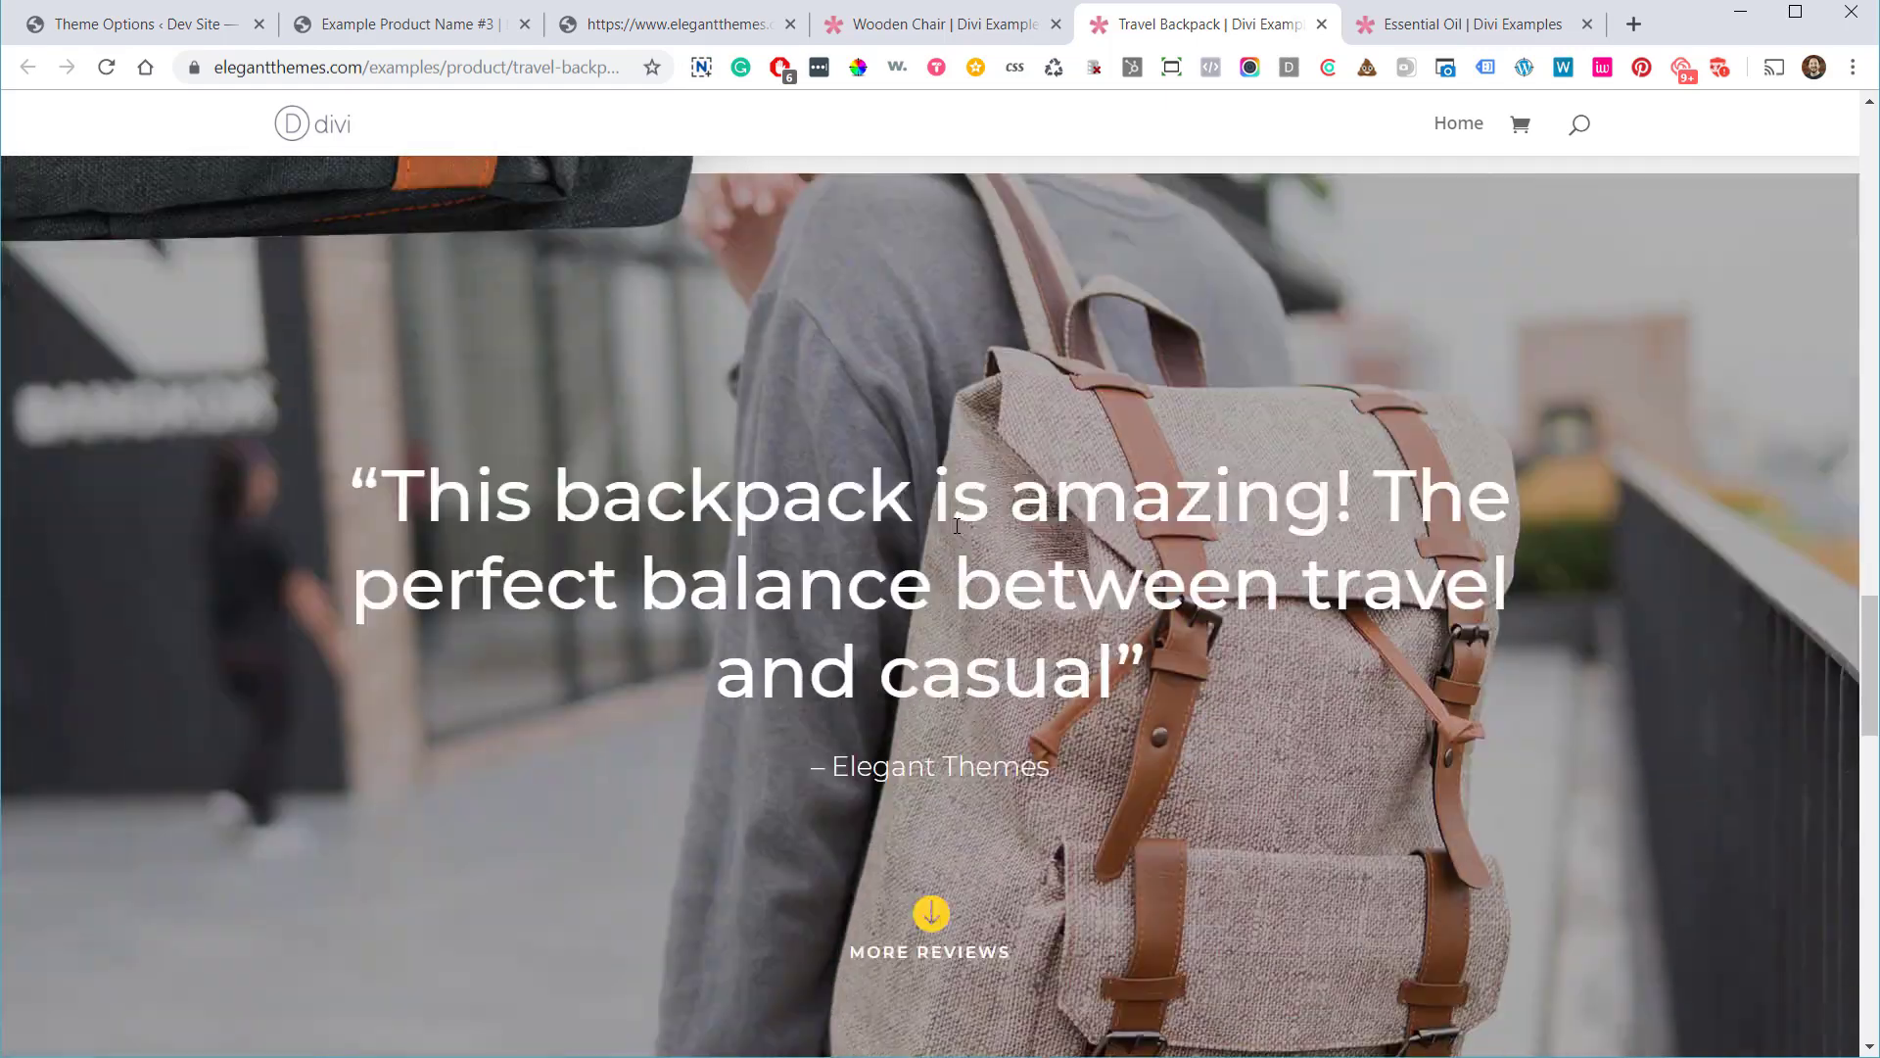
scroll(957, 526, down, 10)
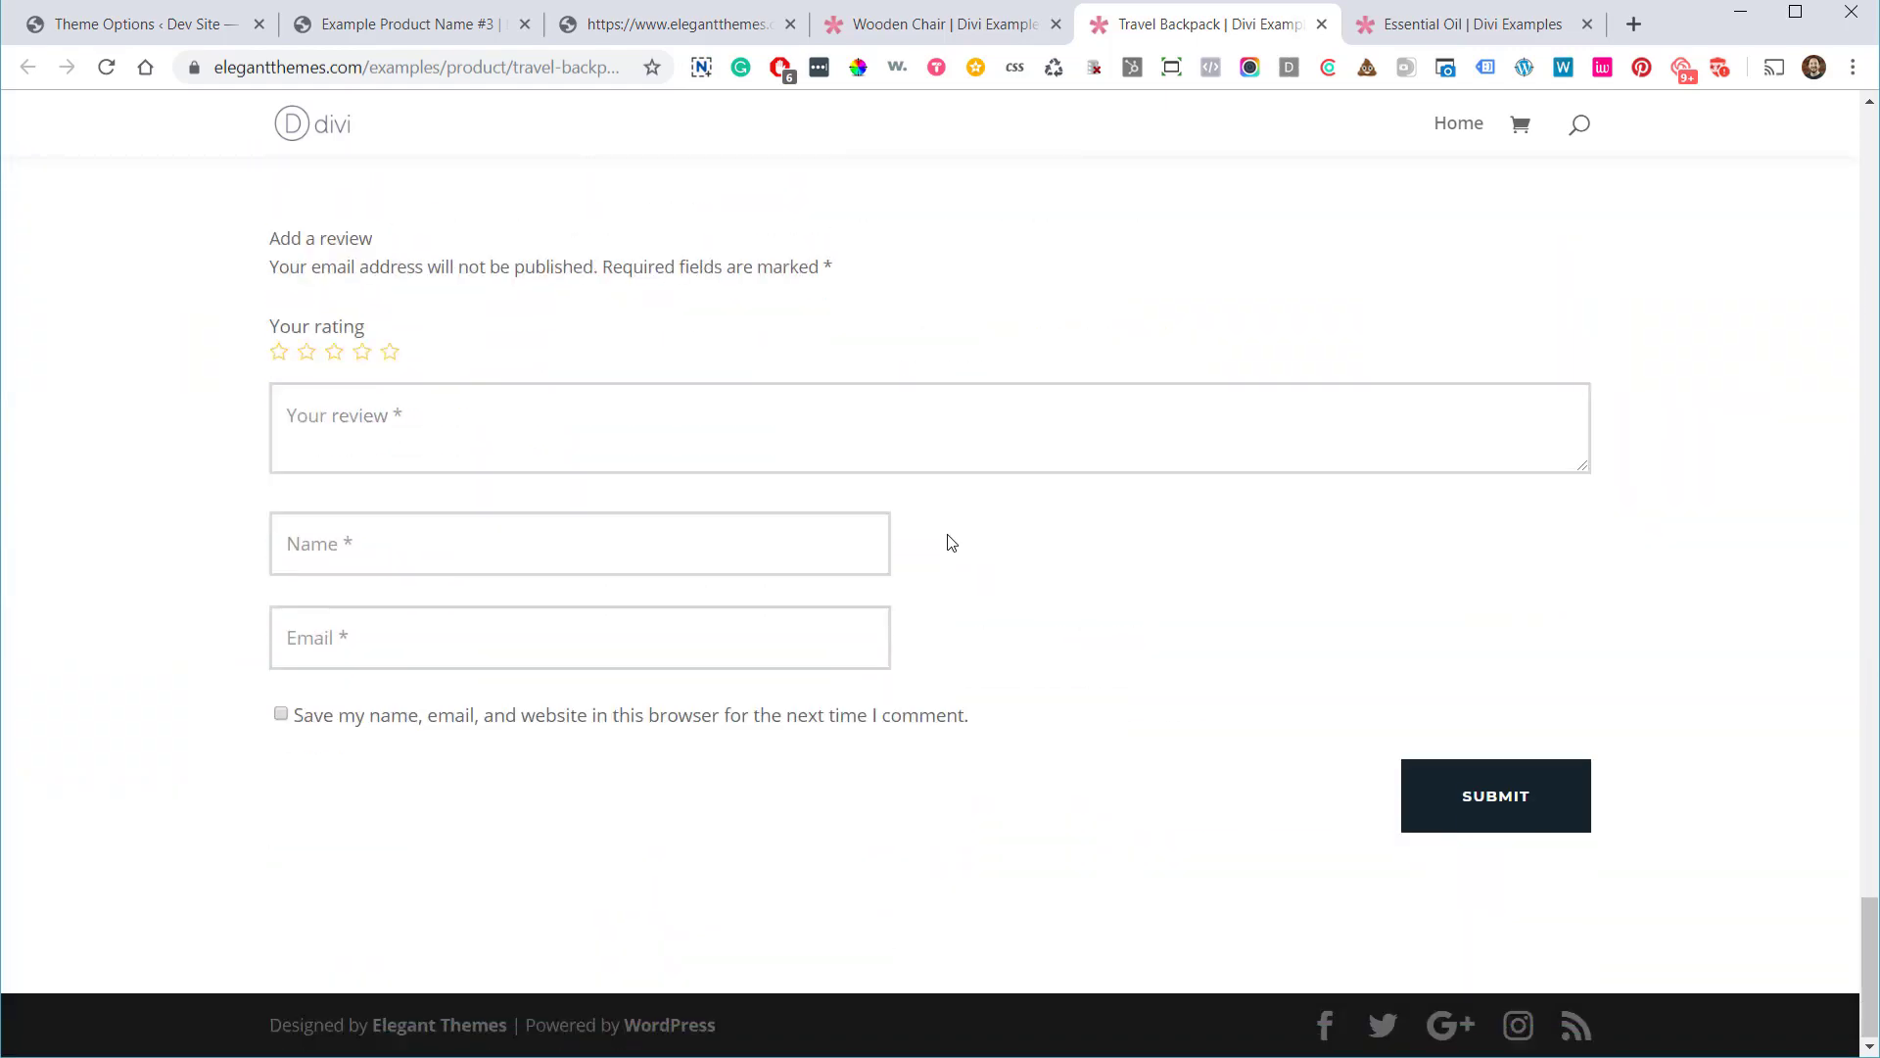
Close the Travel Backpack page and look over the Essential Oil example page from the product header to the footer
click(1322, 25)
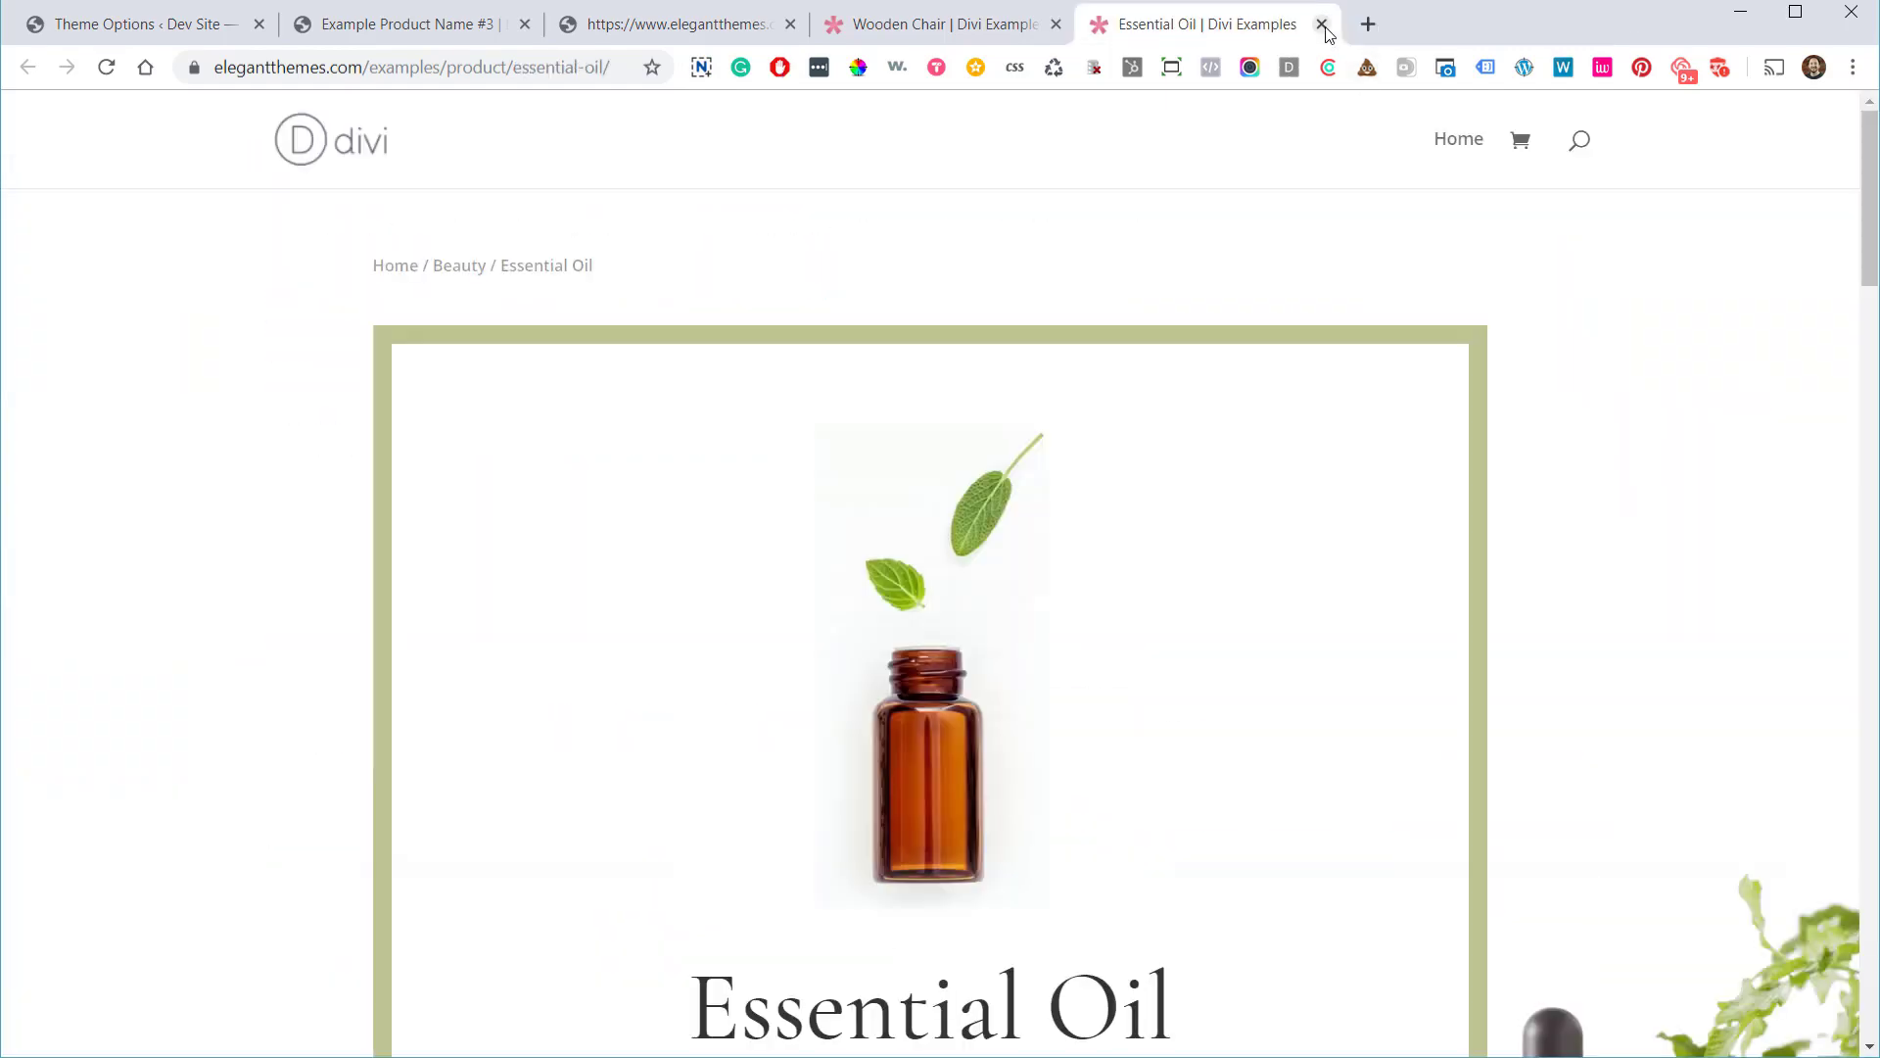
scroll(1030, 358, down, 8)
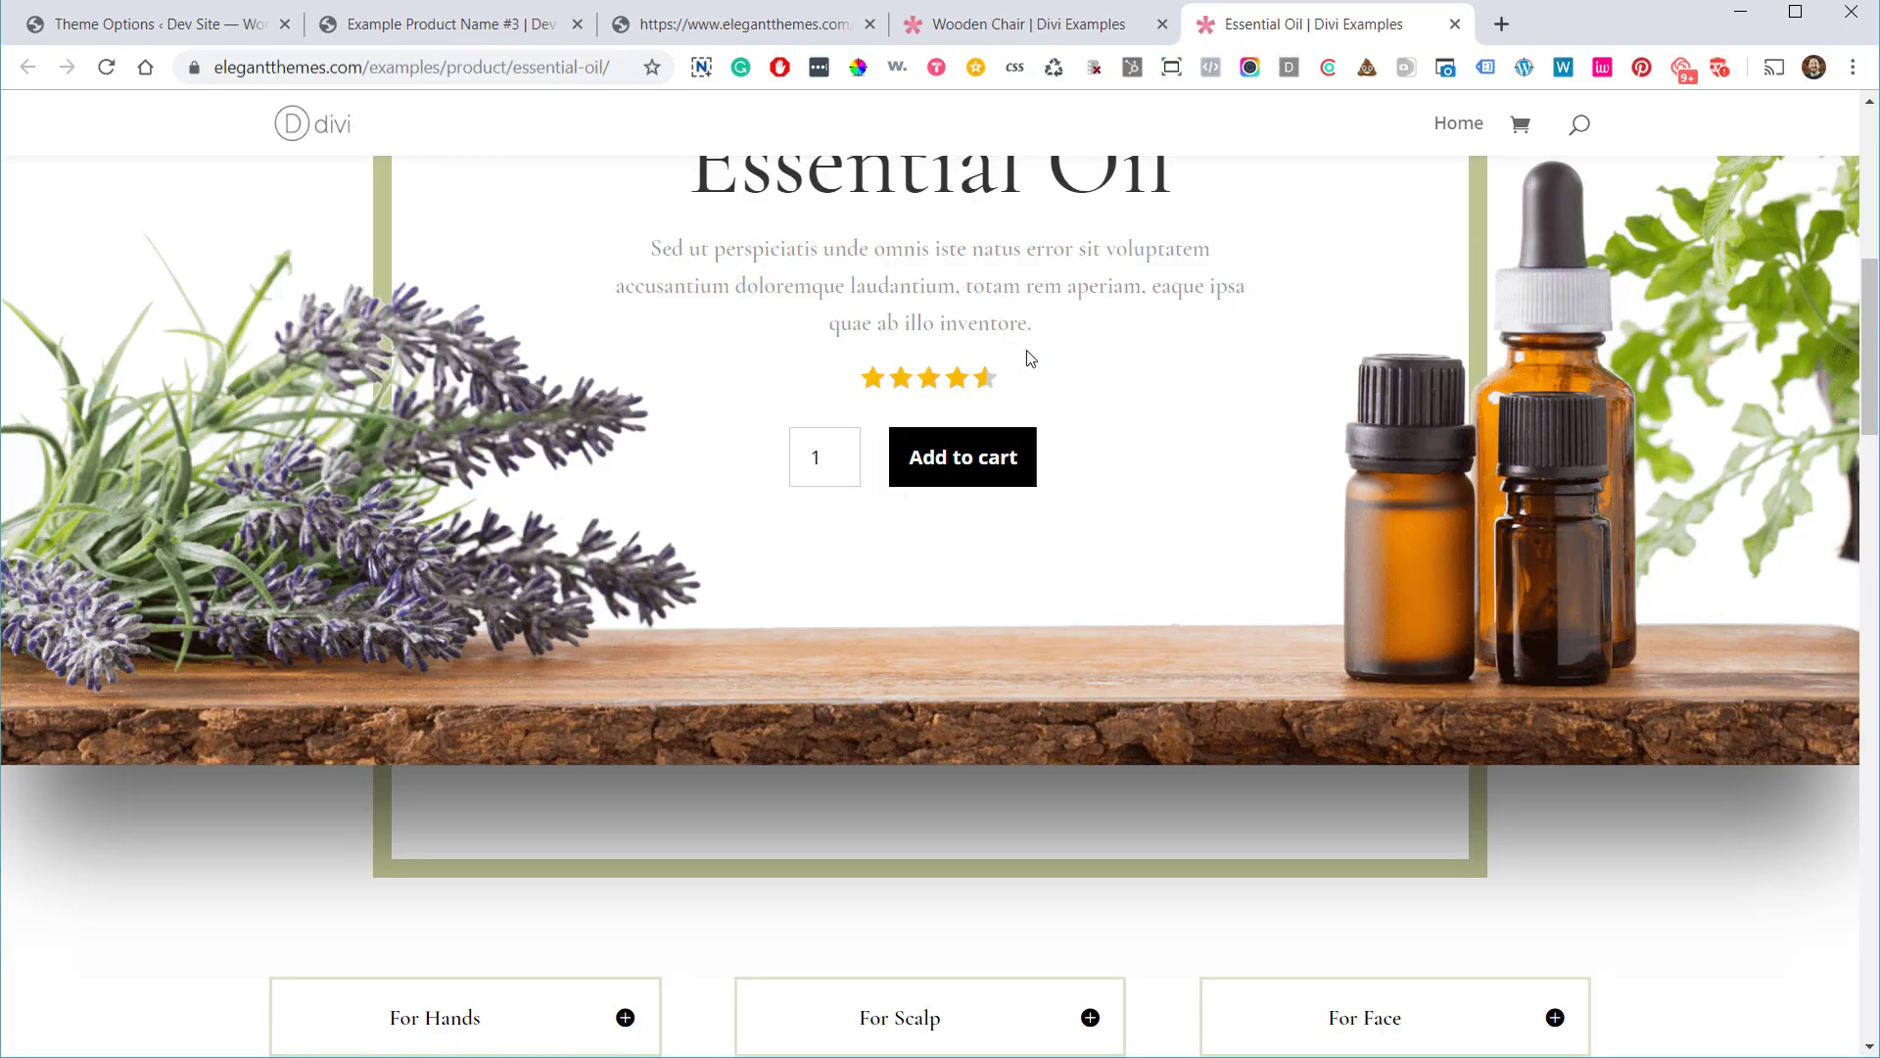
scroll(1030, 357, up, 3)
scroll(1031, 402, down, 11)
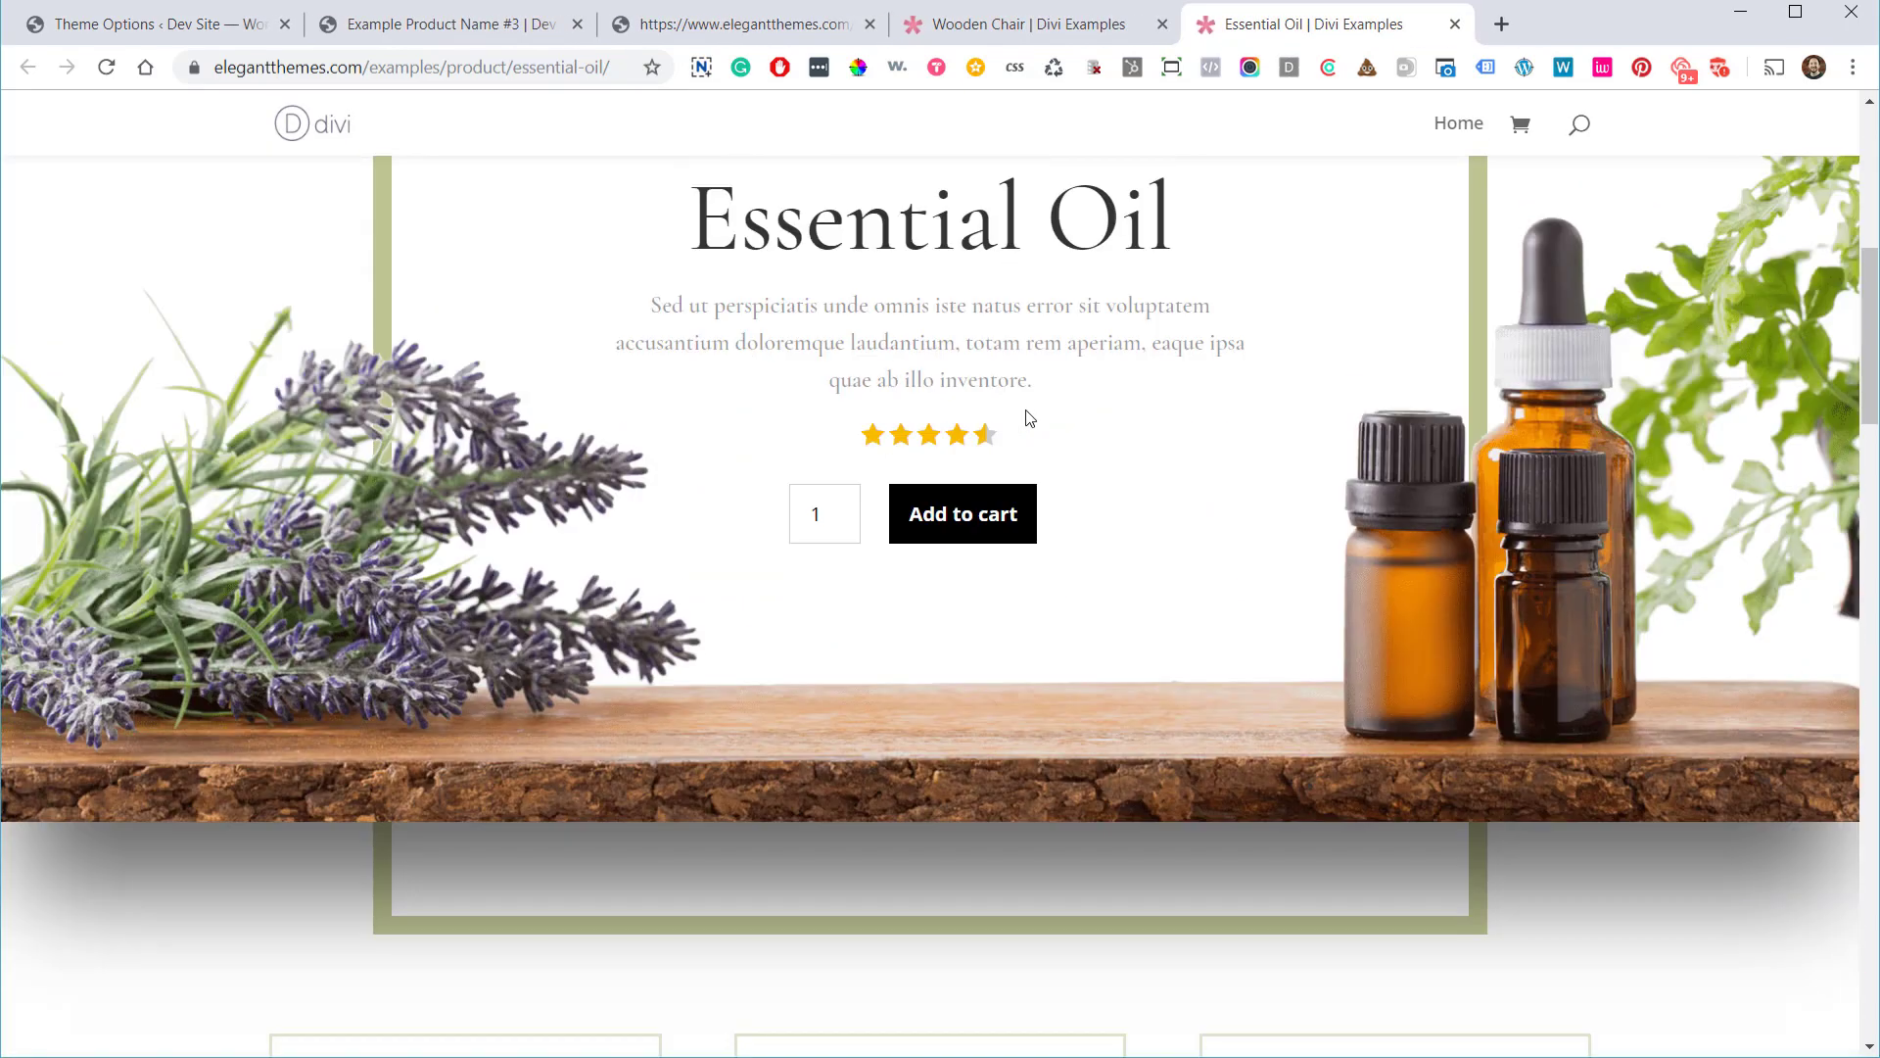
scroll(1026, 459, down, 17)
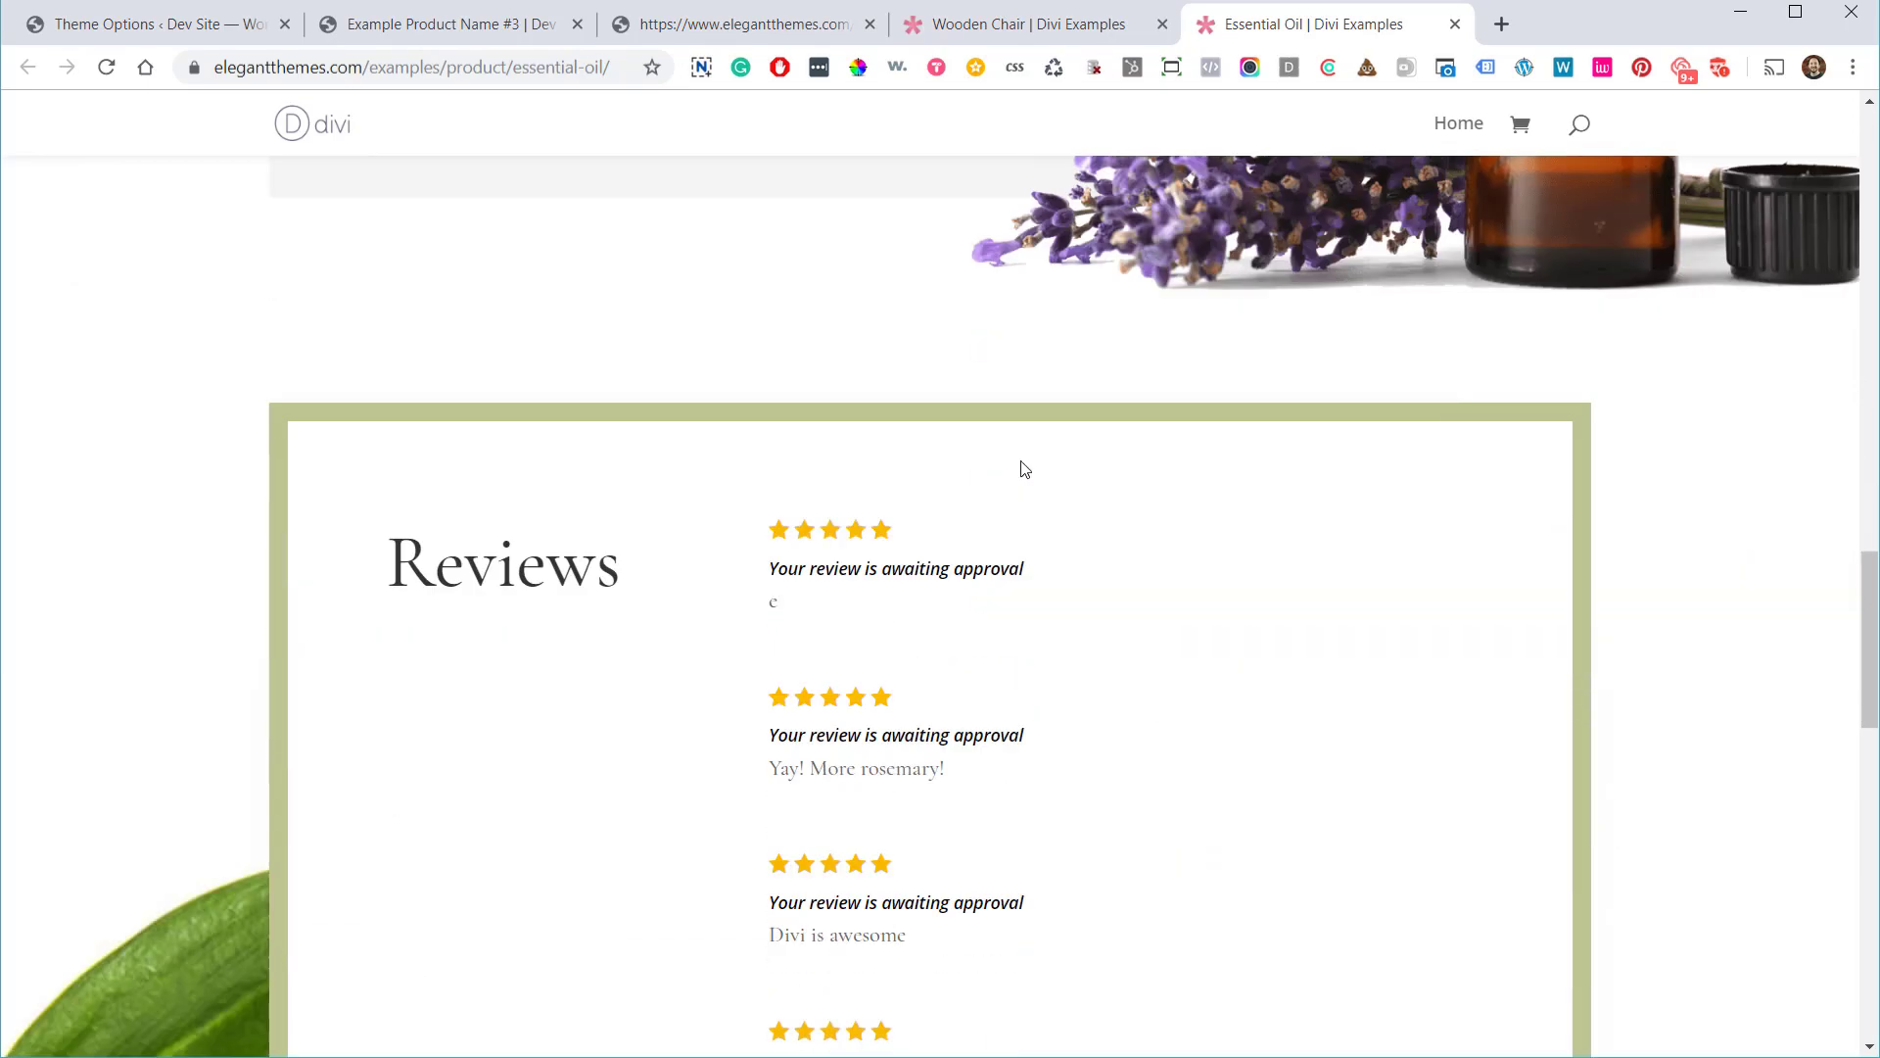
scroll(993, 490, down, 5)
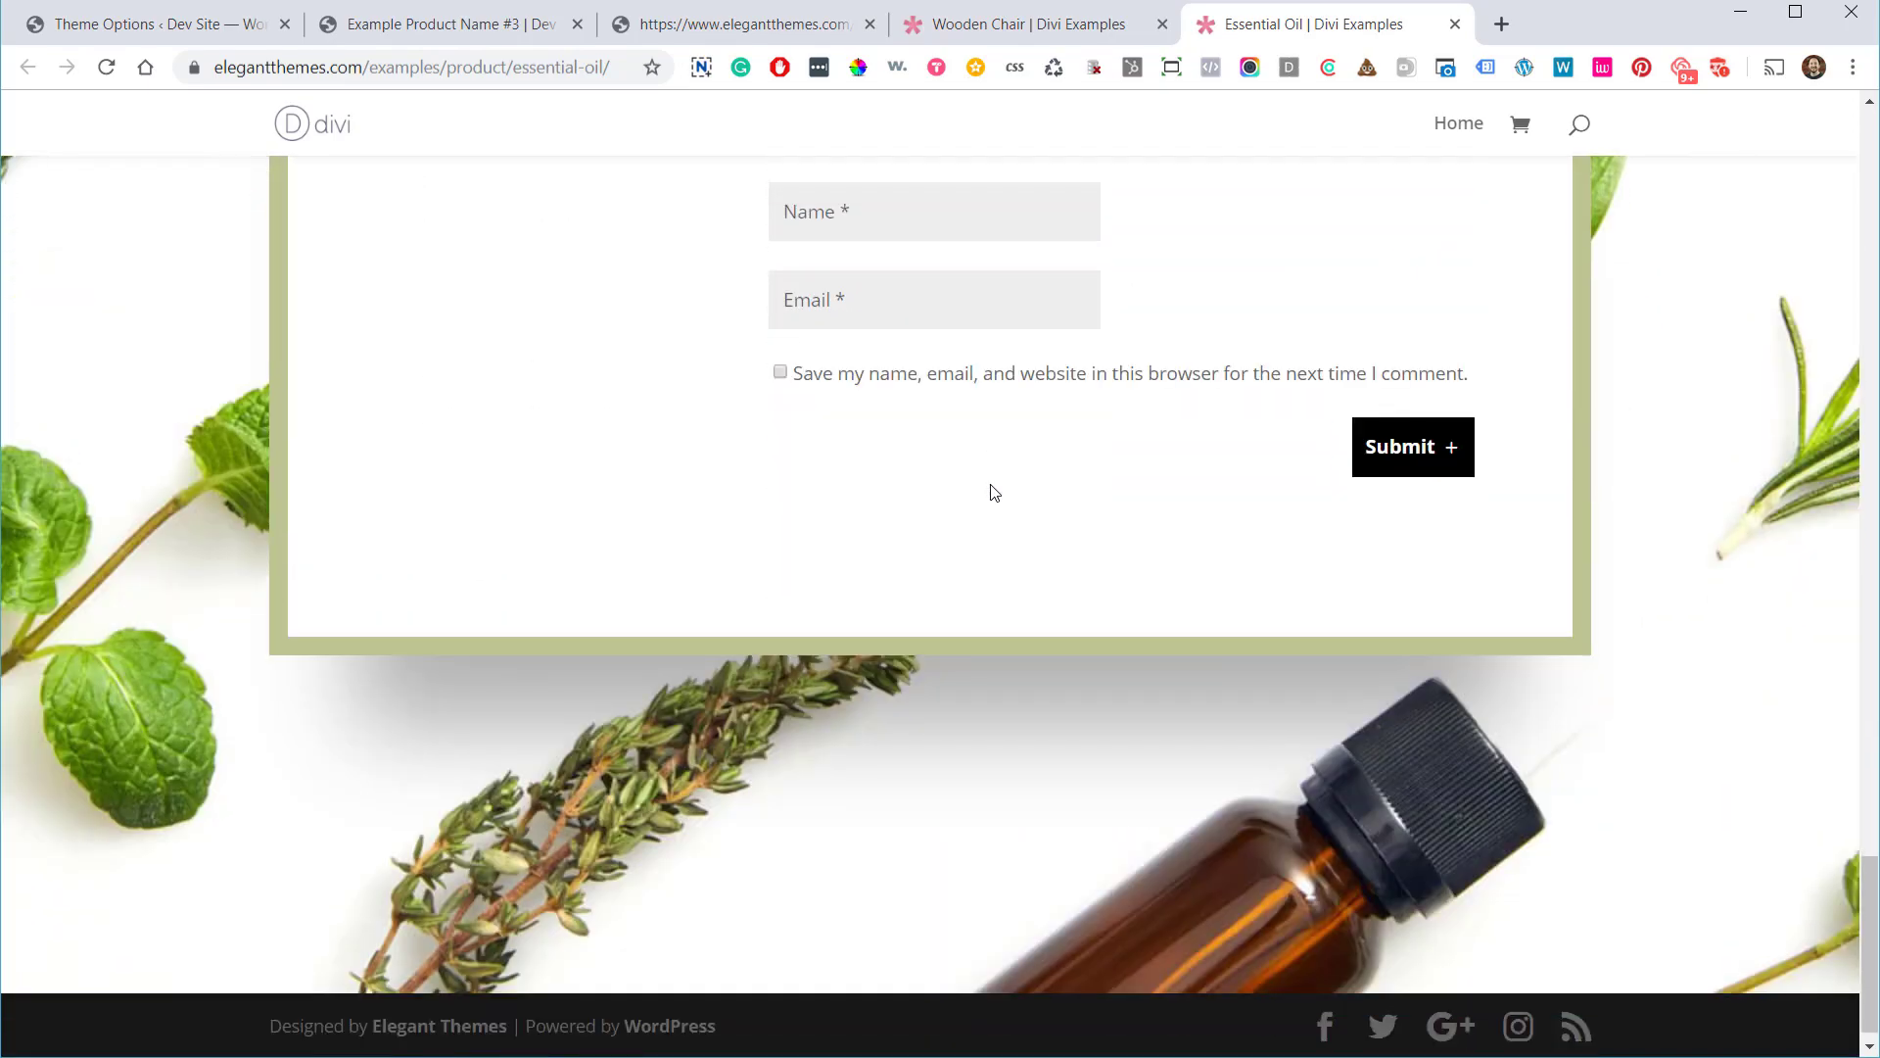
scroll(990, 490, up, 20)
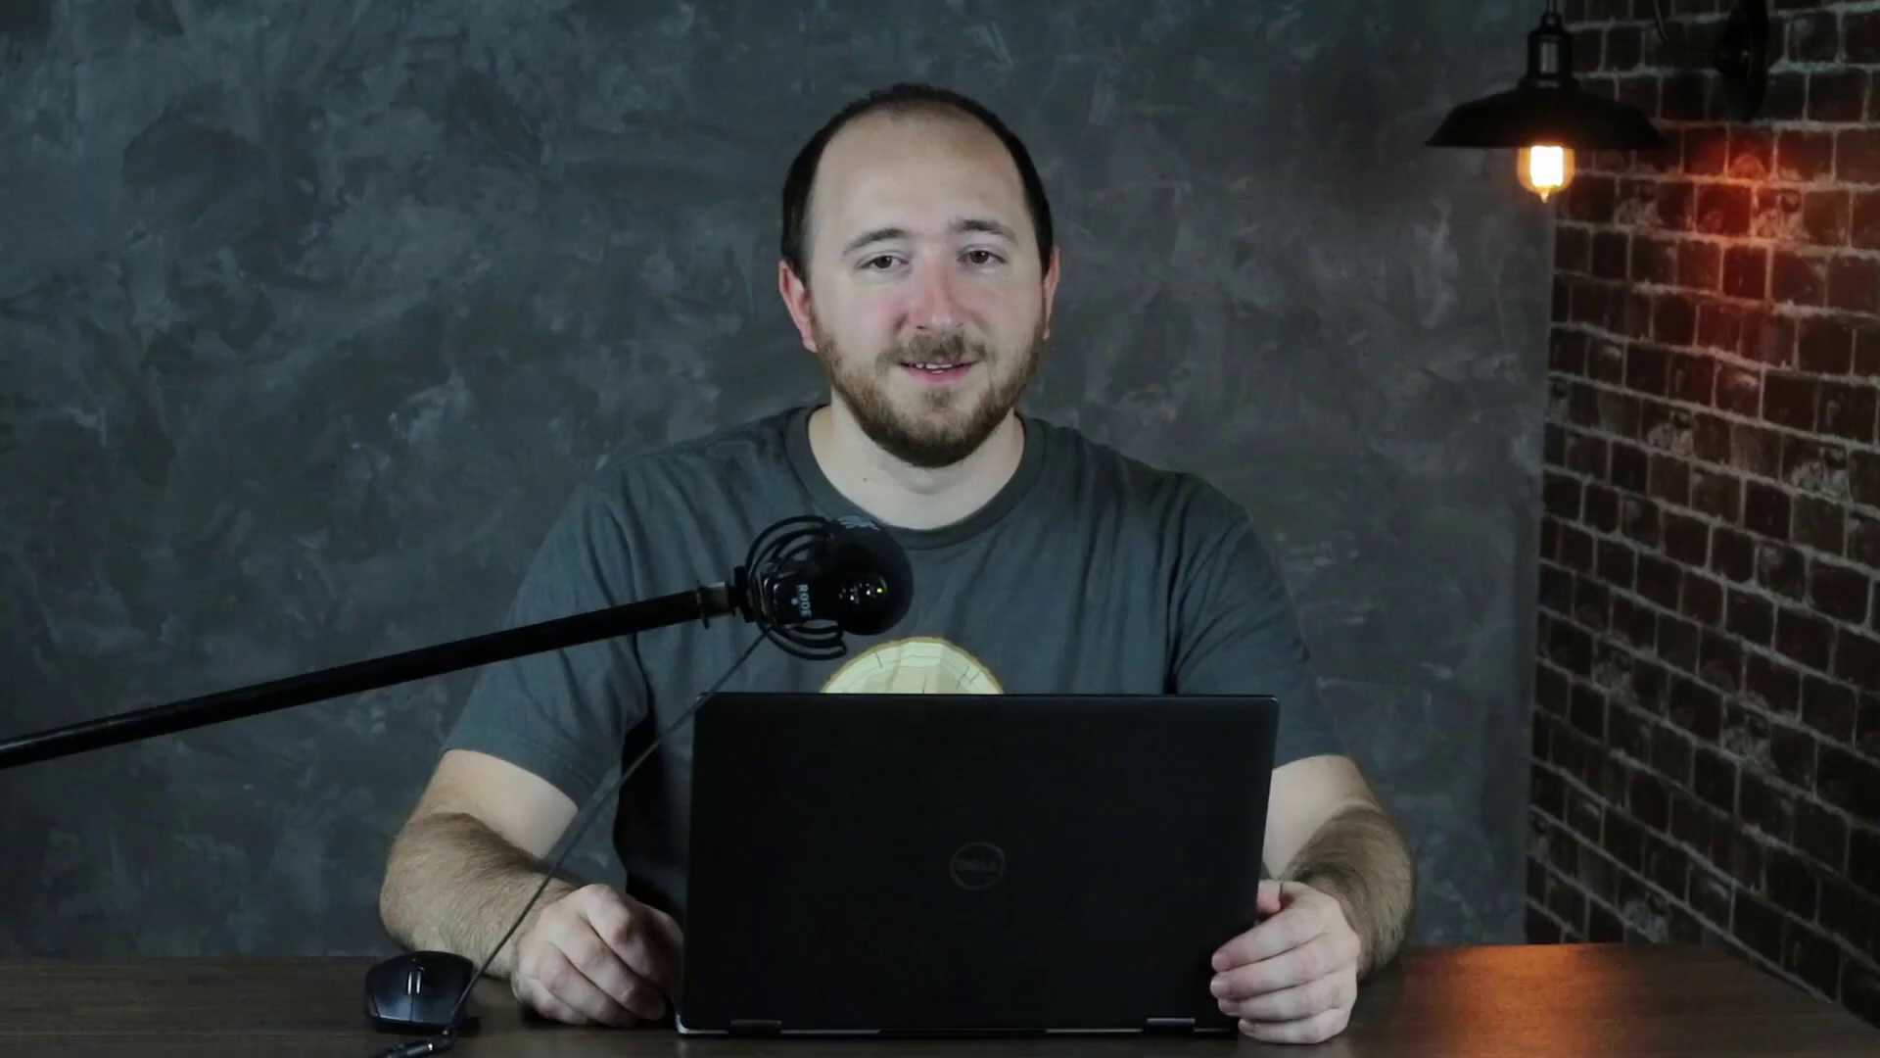